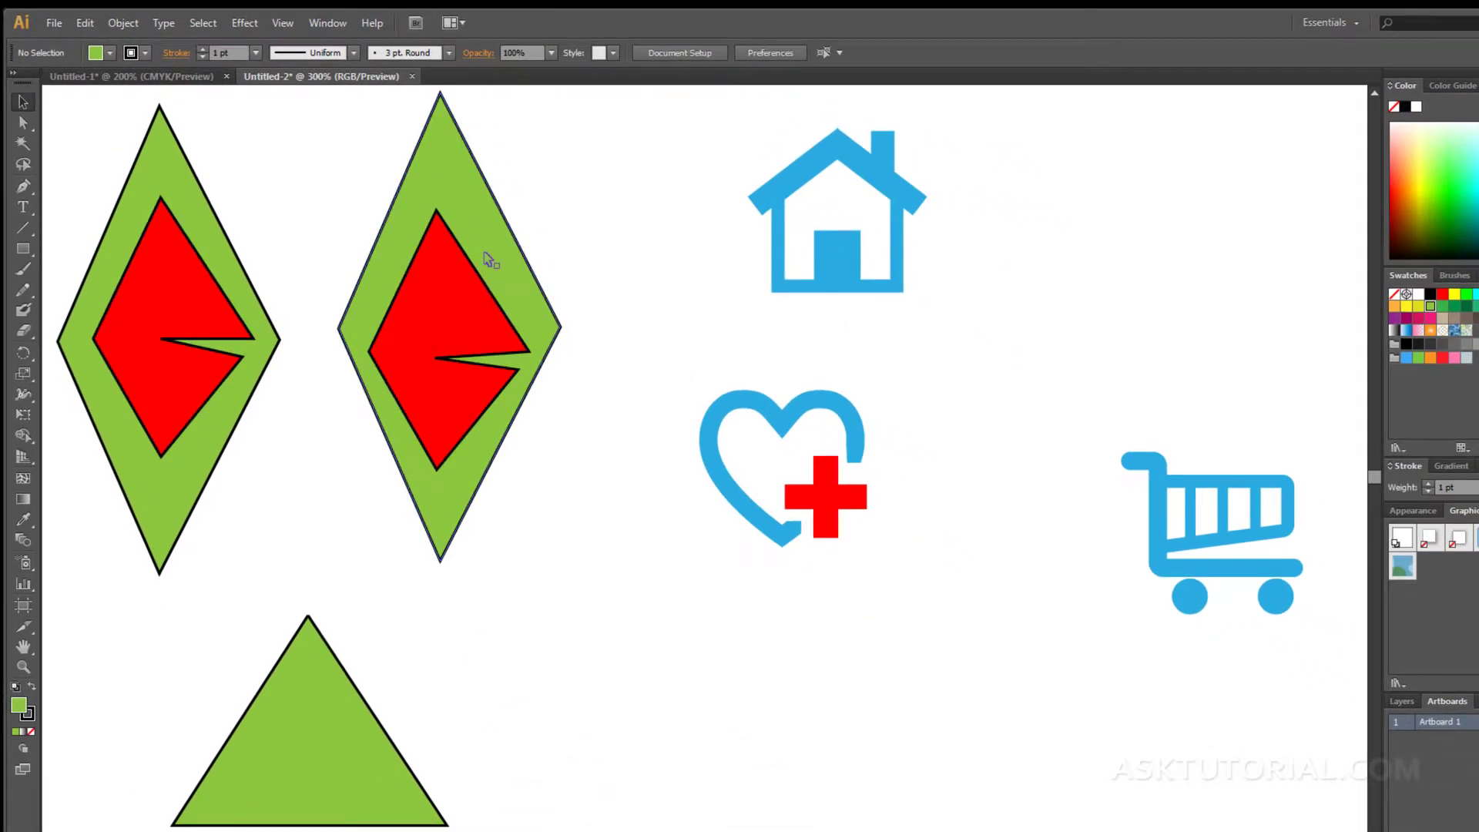
Select the green diamonds, the green triangle and the house symbol one after another by their filled areas, ending on the second diamond.
click(483, 252)
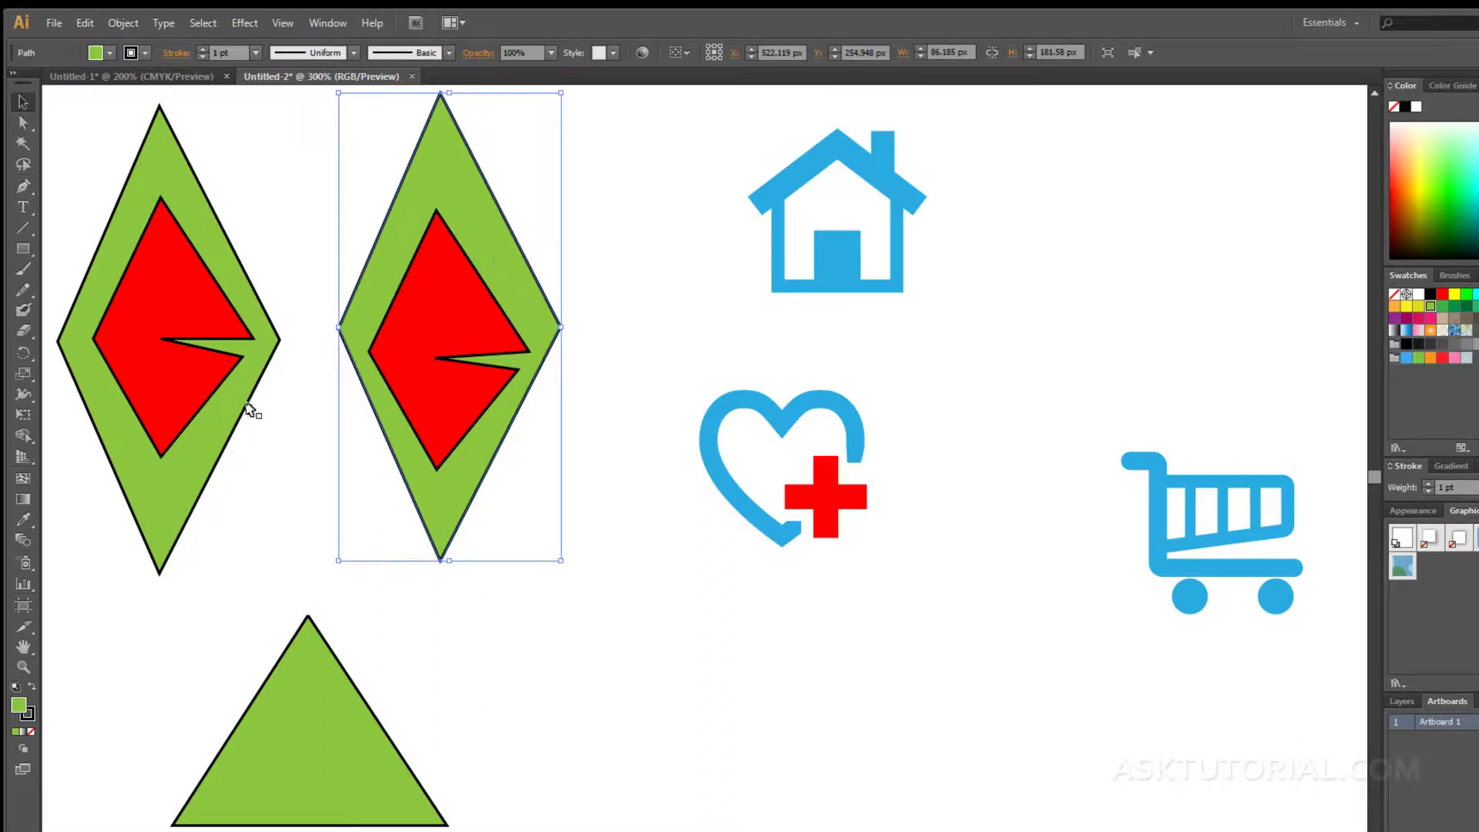
click(192, 453)
click(304, 707)
click(470, 485)
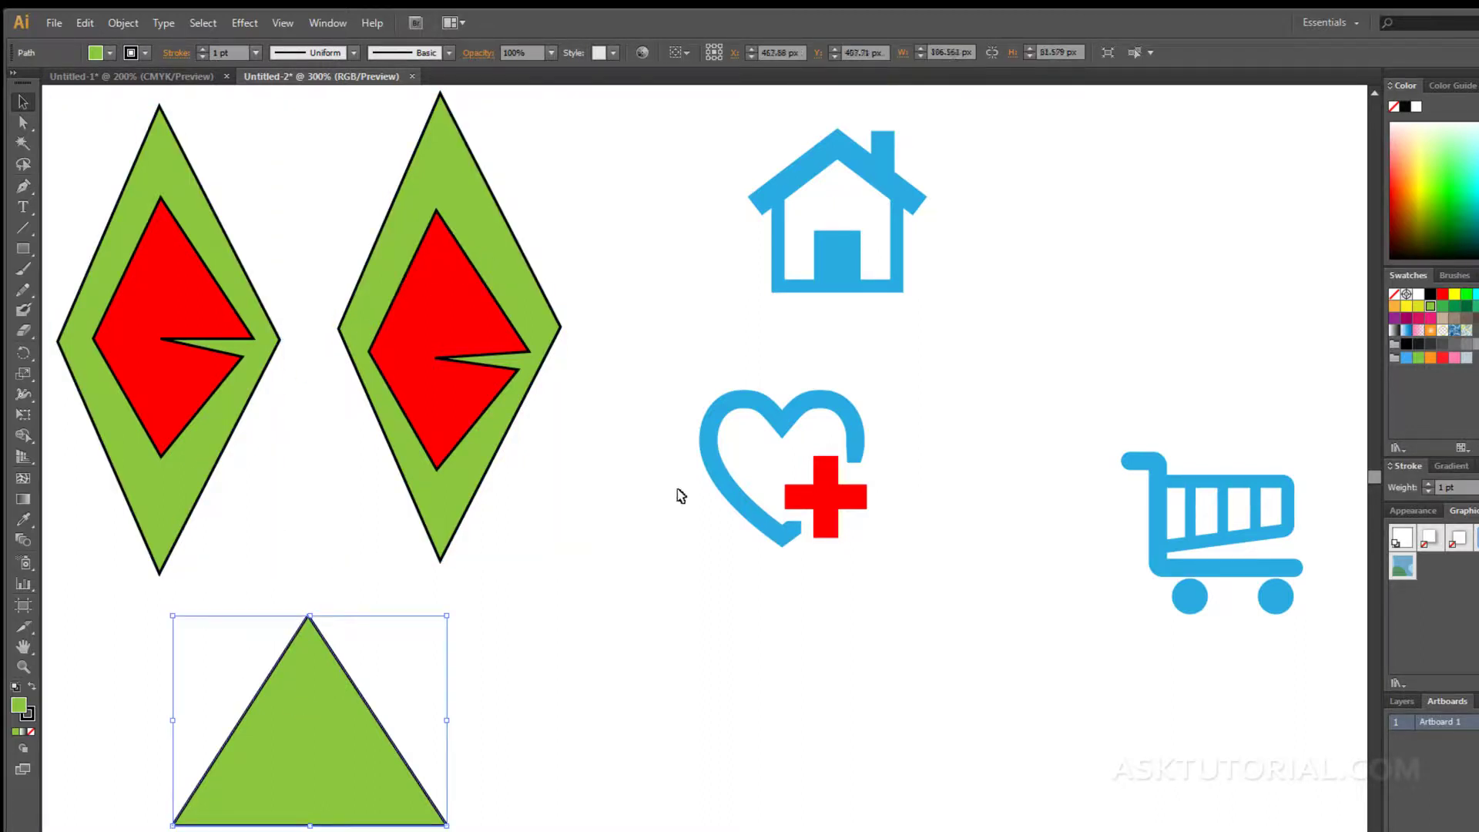
click(781, 269)
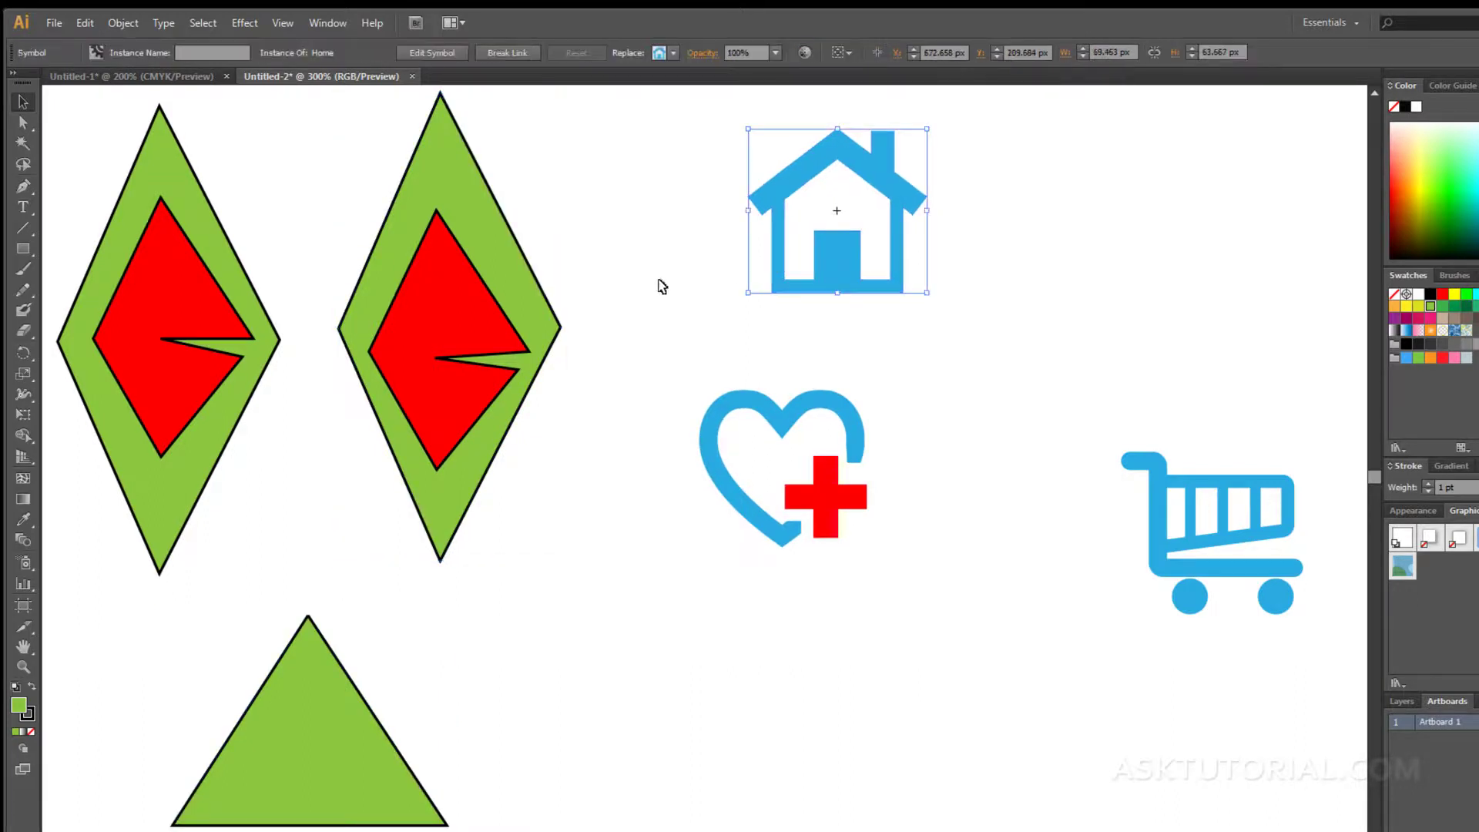
click(421, 496)
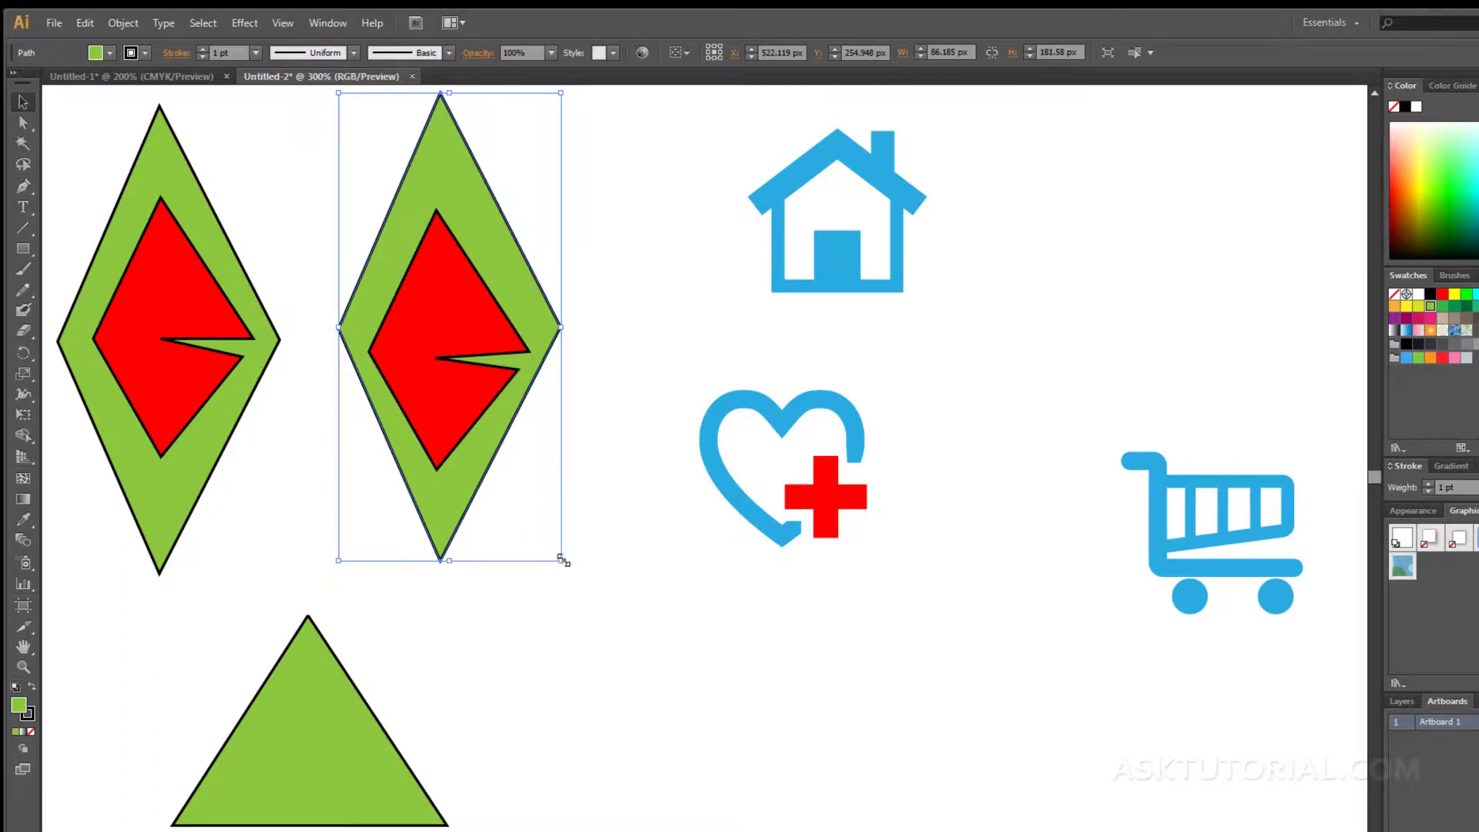
Try rotating and then widening the second diamond's green outer shape by its bounding box, undoing each change.
drag(565, 561, 606, 515)
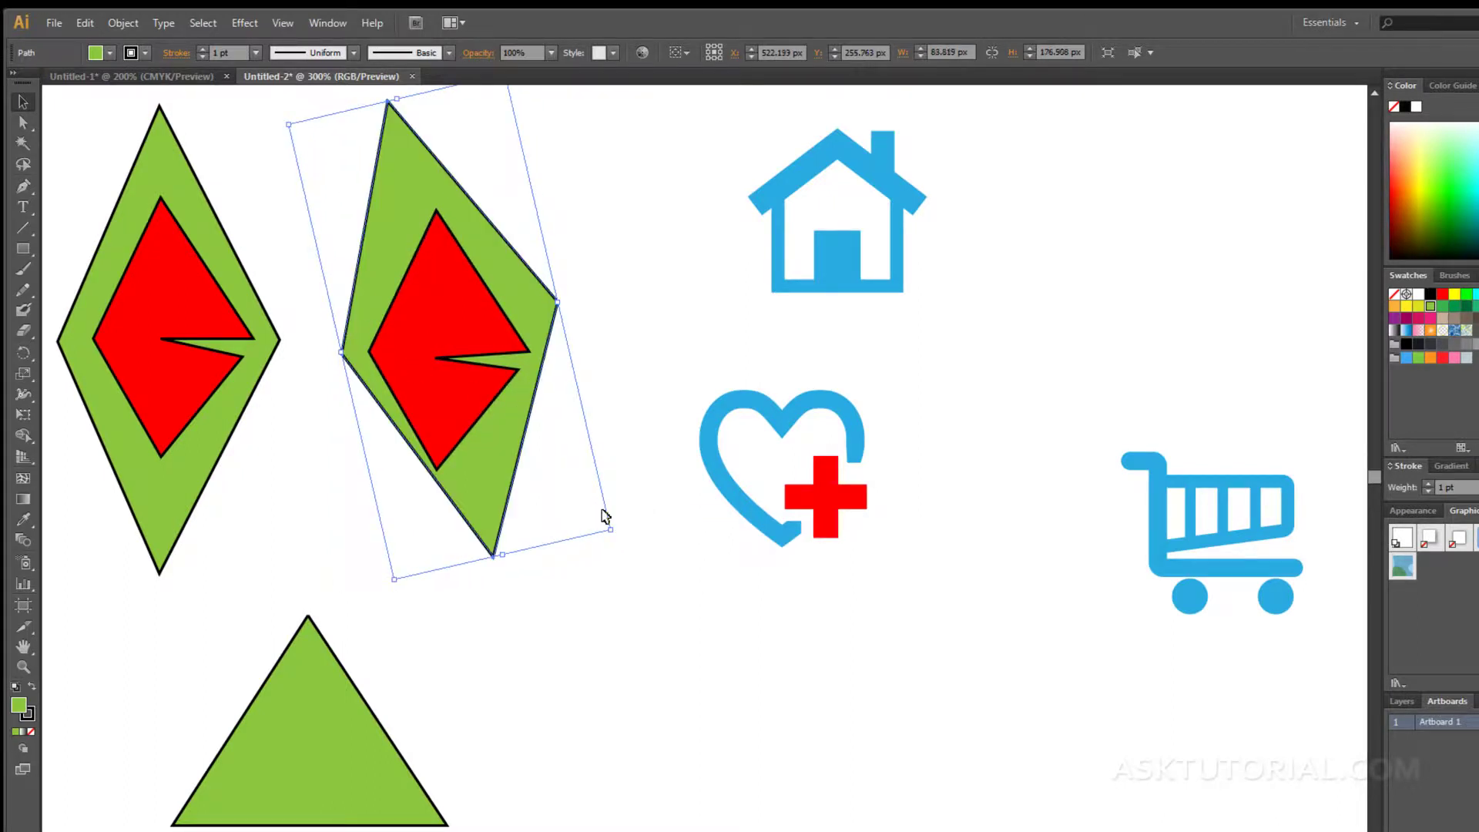
key(ctrl+z)
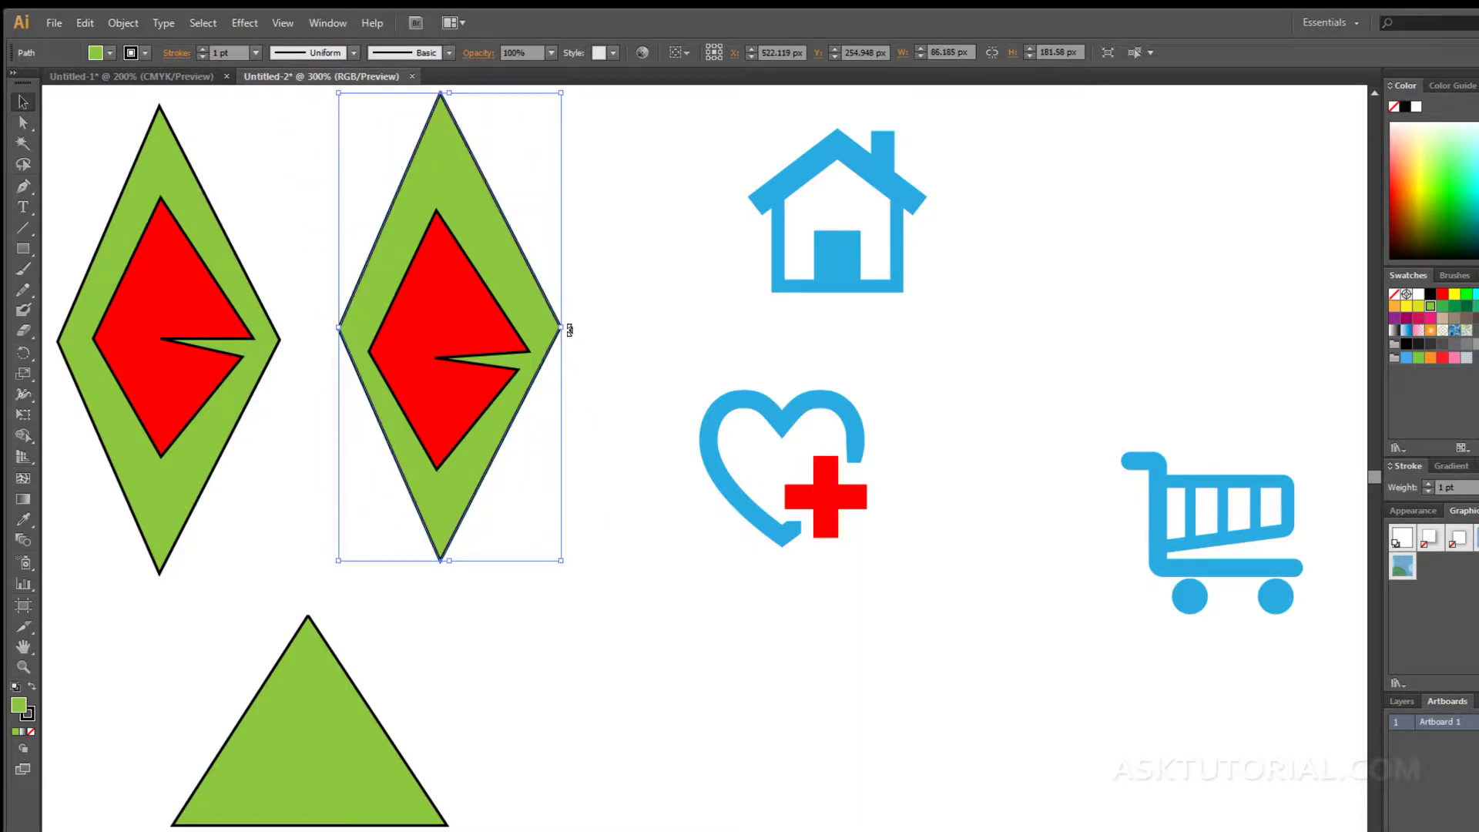
drag(570, 329, 716, 330)
key(ctrl+z)
Deselect the artwork and switch the document to Outline view.
click(289, 25)
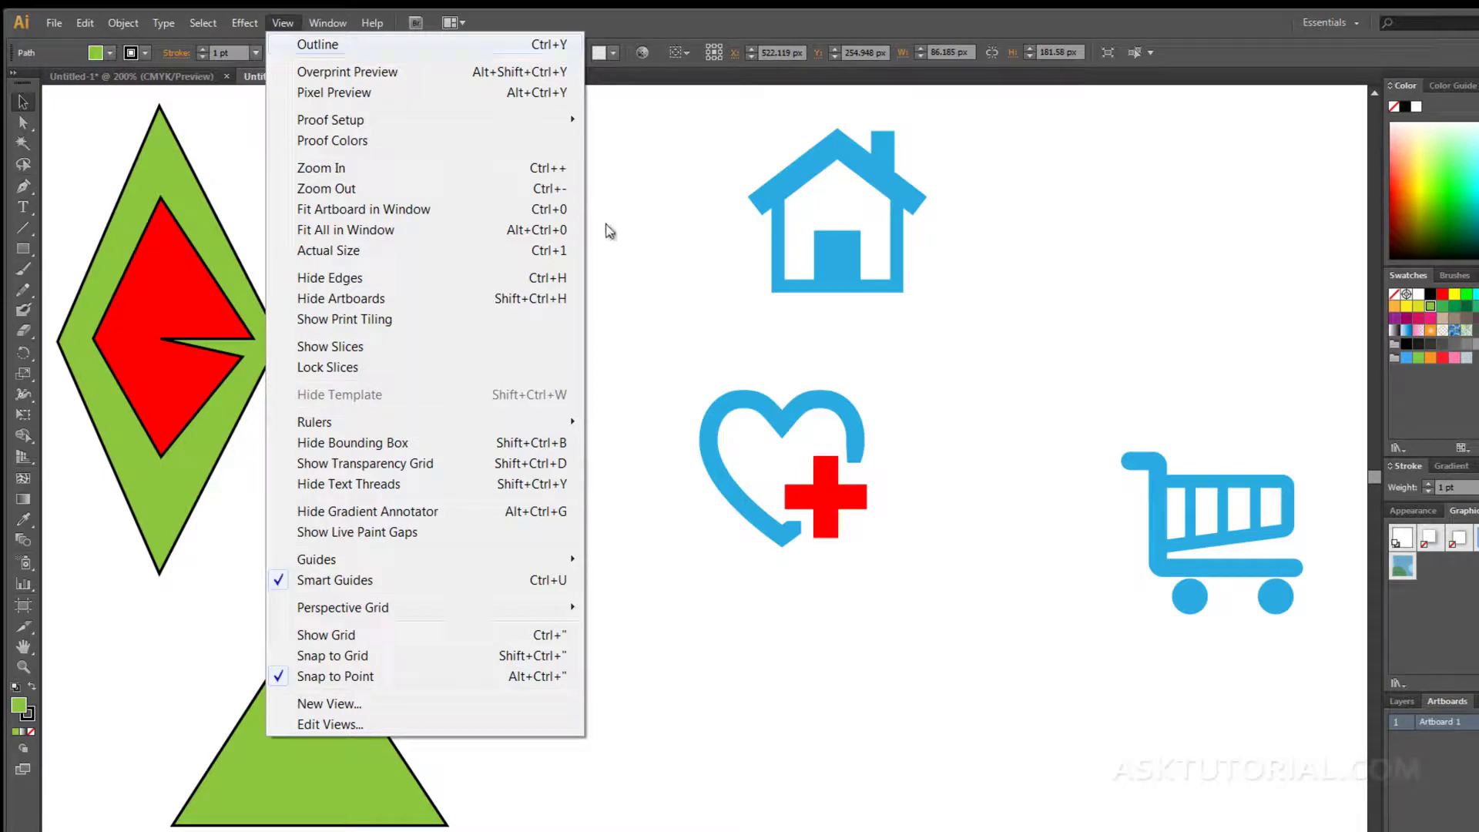
click(608, 231)
click(610, 231)
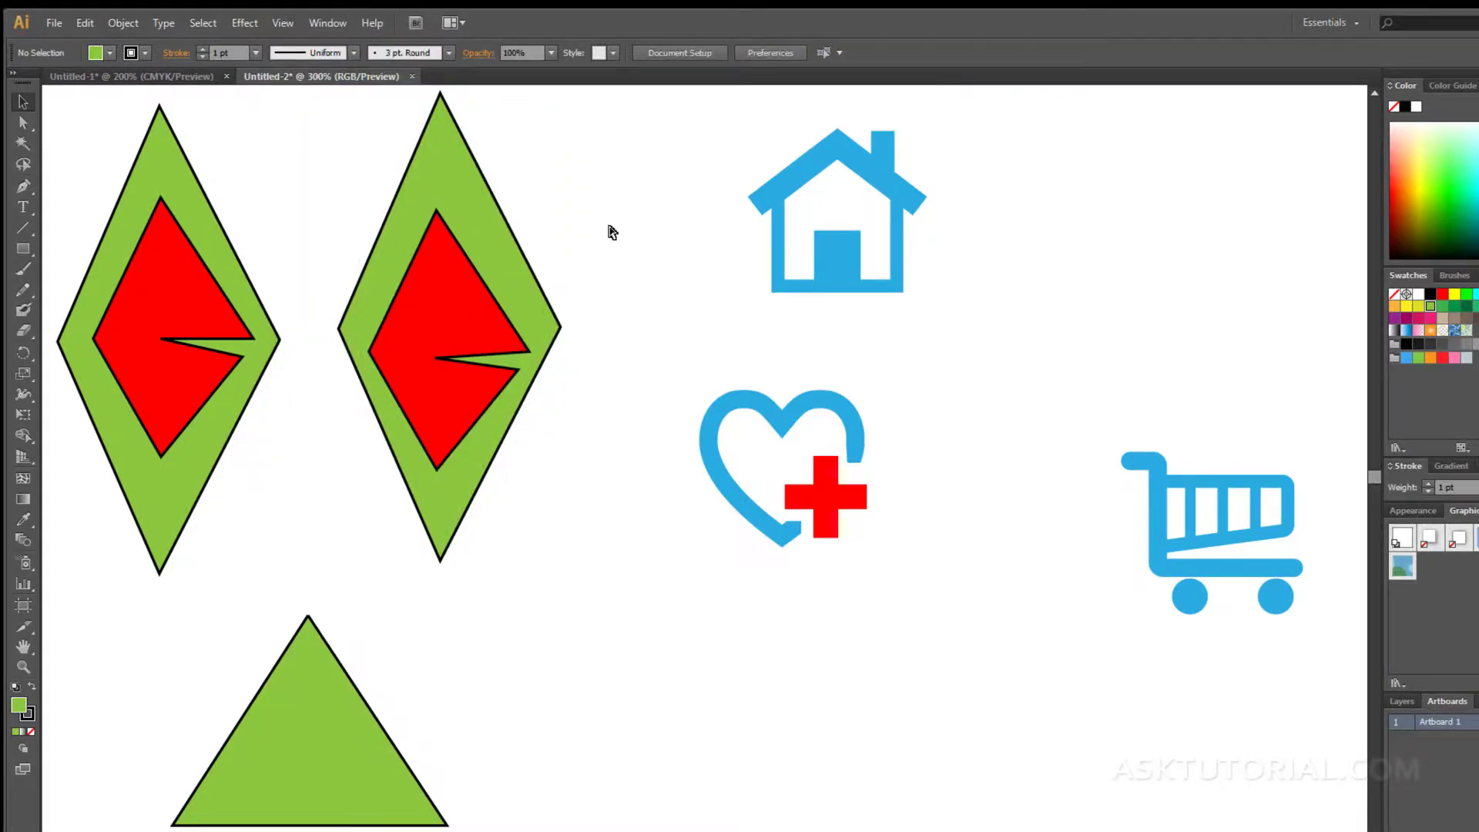
key(ctrl+y)
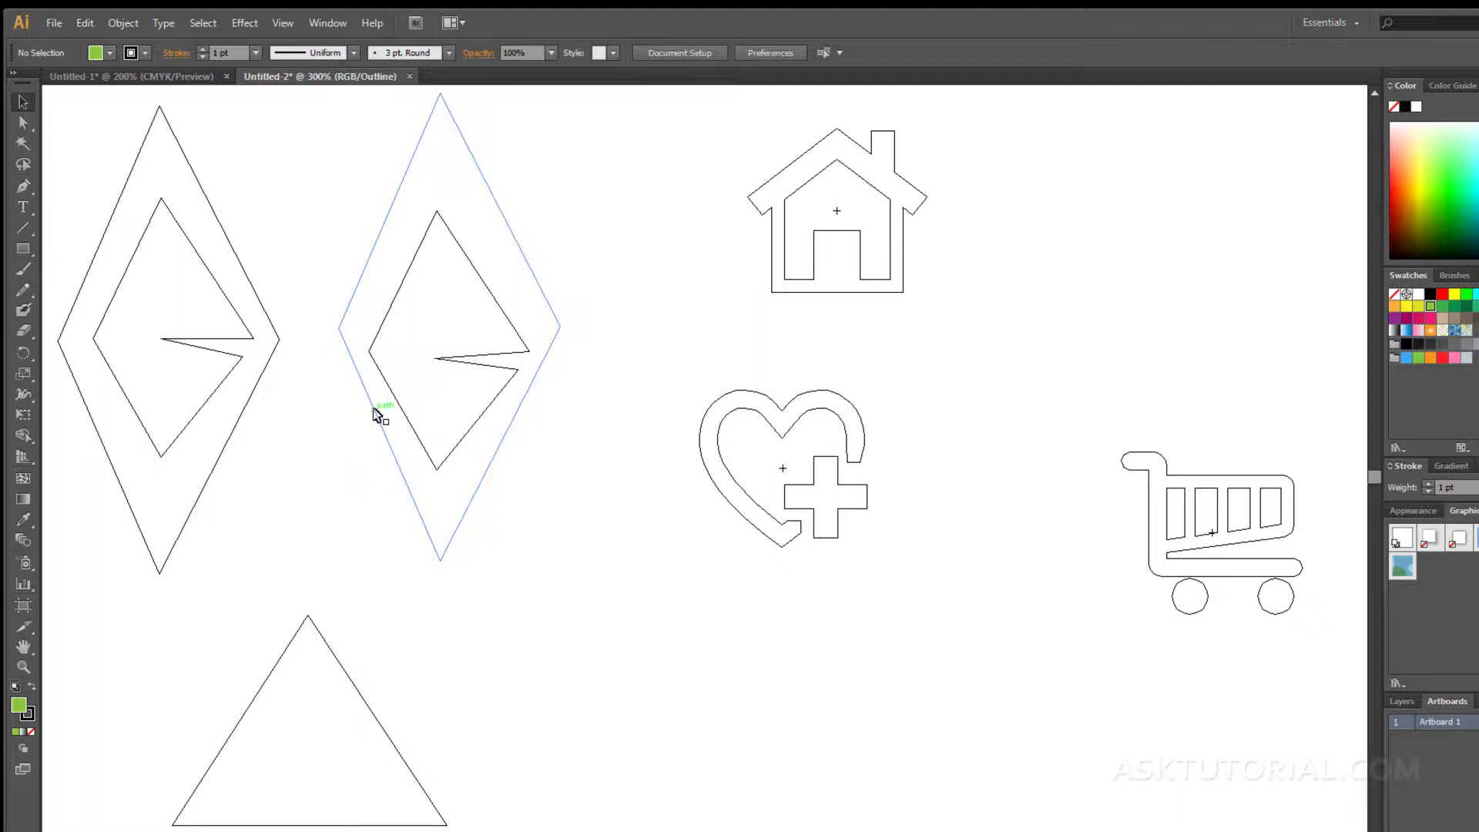
Test selection in Outline view on the second diamond's path, inside the triangle and inside the heart, deselecting between tries.
click(376, 415)
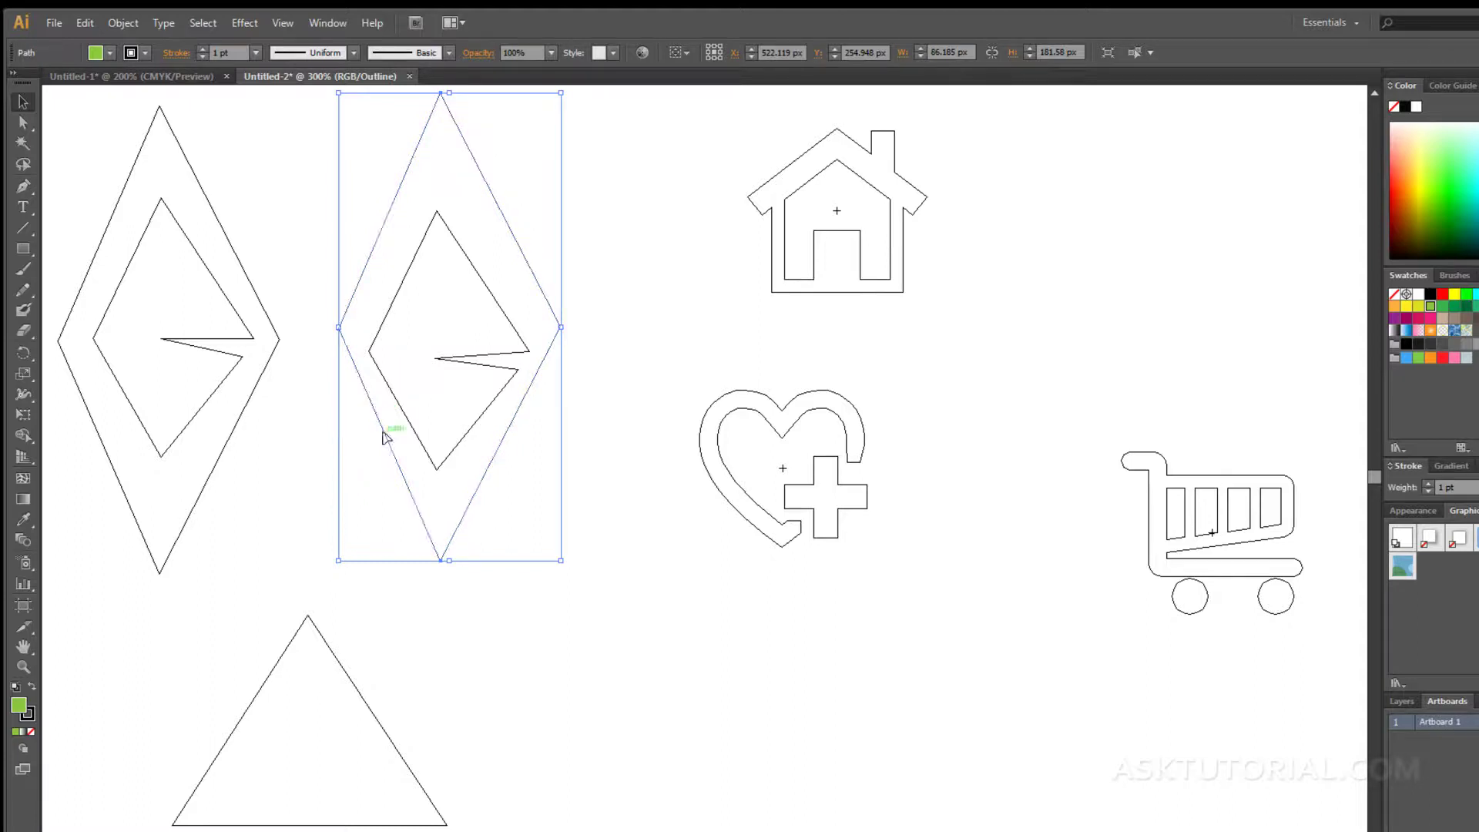
click(618, 515)
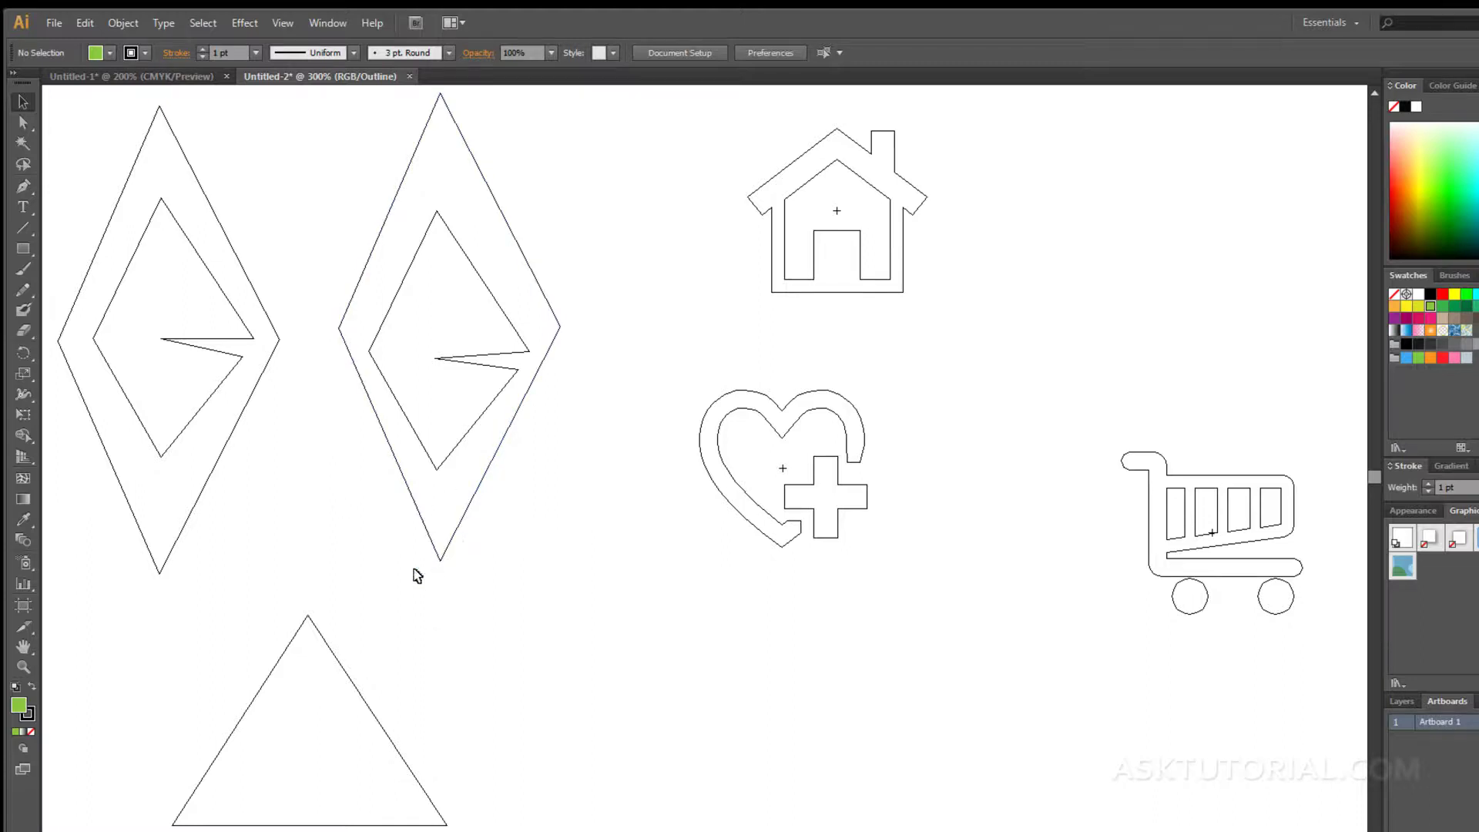
click(345, 667)
click(574, 662)
click(709, 475)
click(652, 572)
In the Selection & Anchor Display preferences, set the tolerance to 3 px and enable Object Selection by Path Only.
key(ctrl+k)
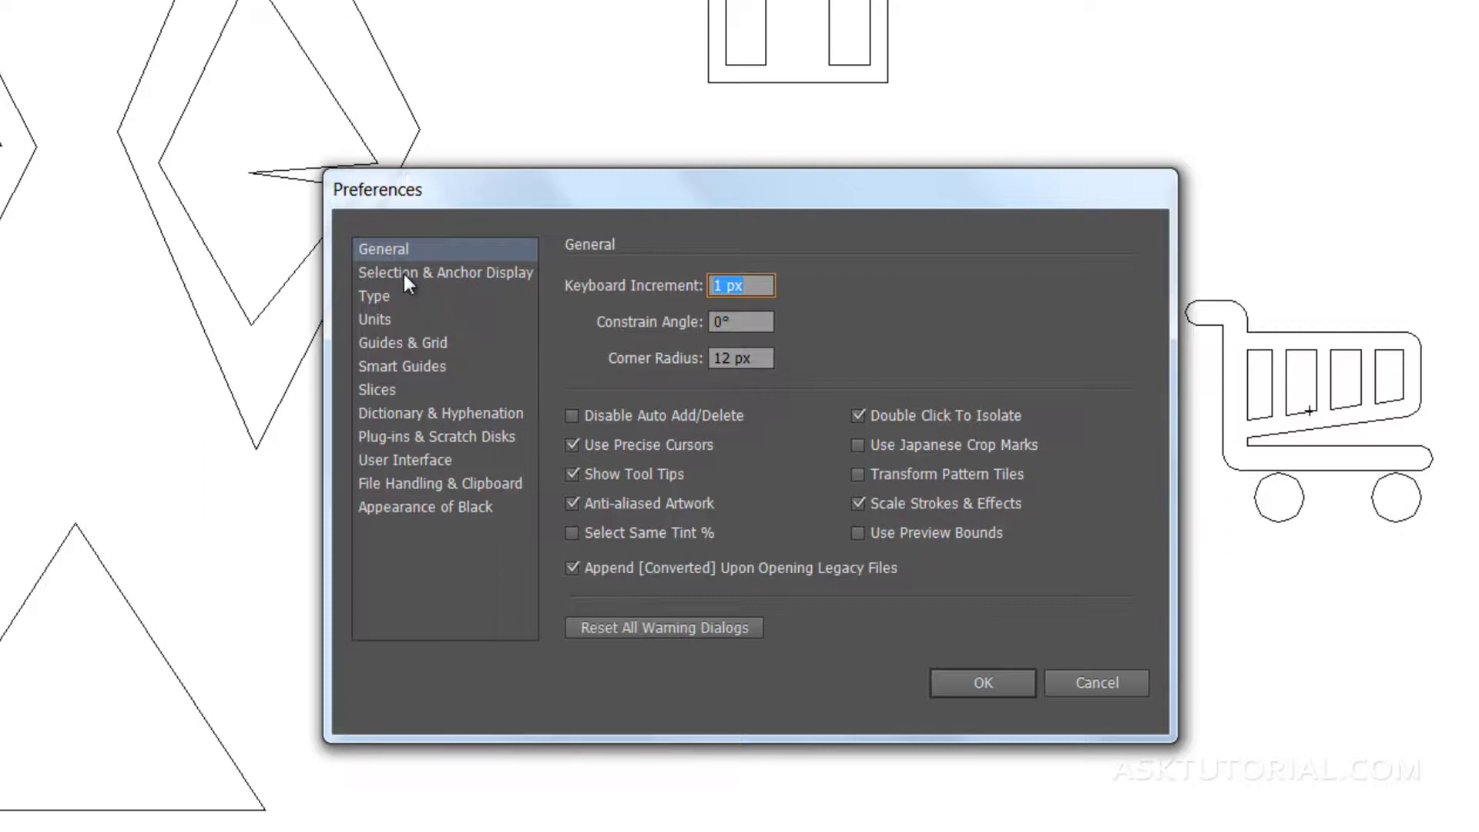
click(471, 274)
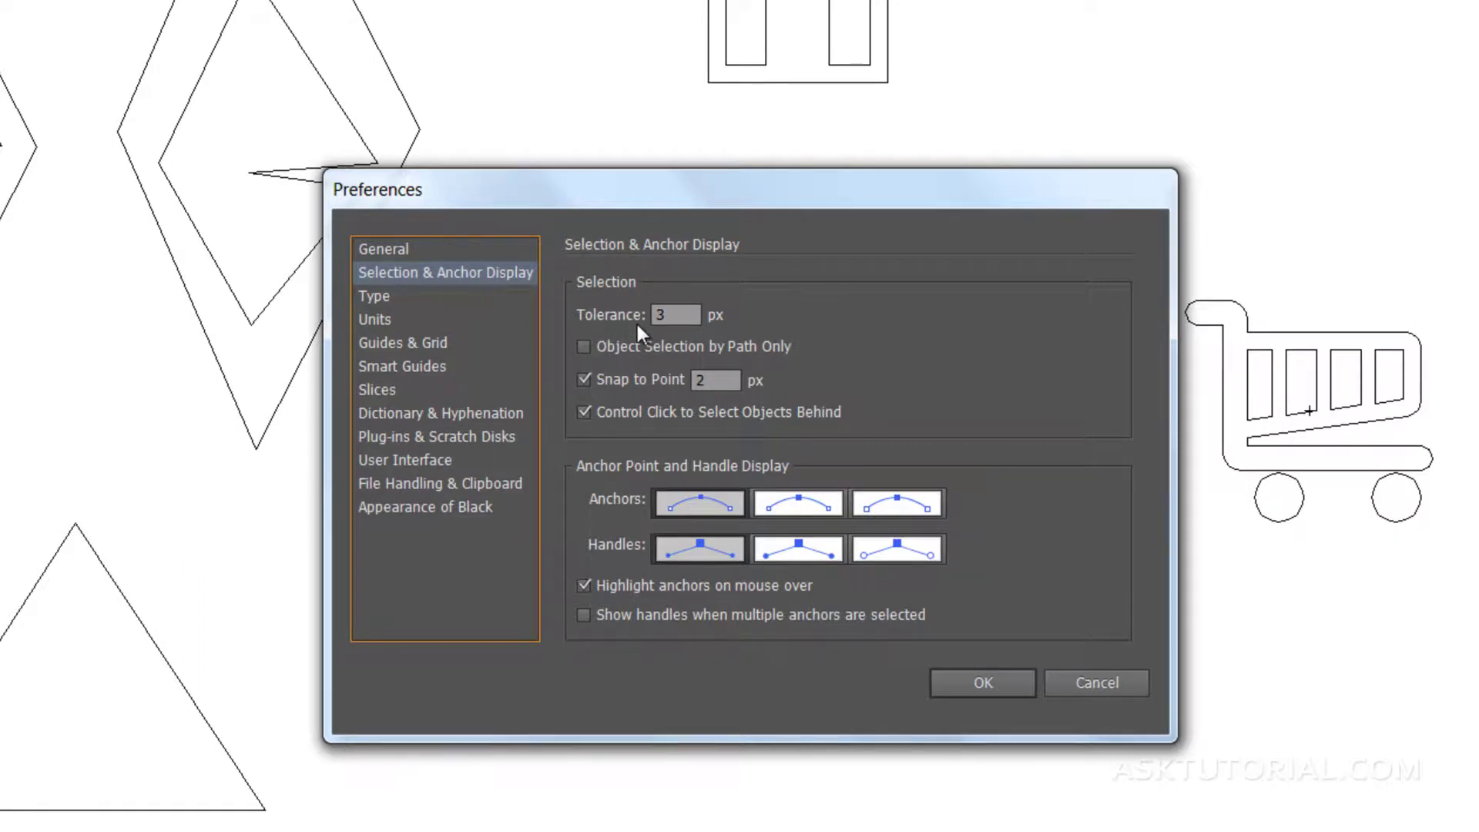
text(3)
drag(680, 316, 656, 317)
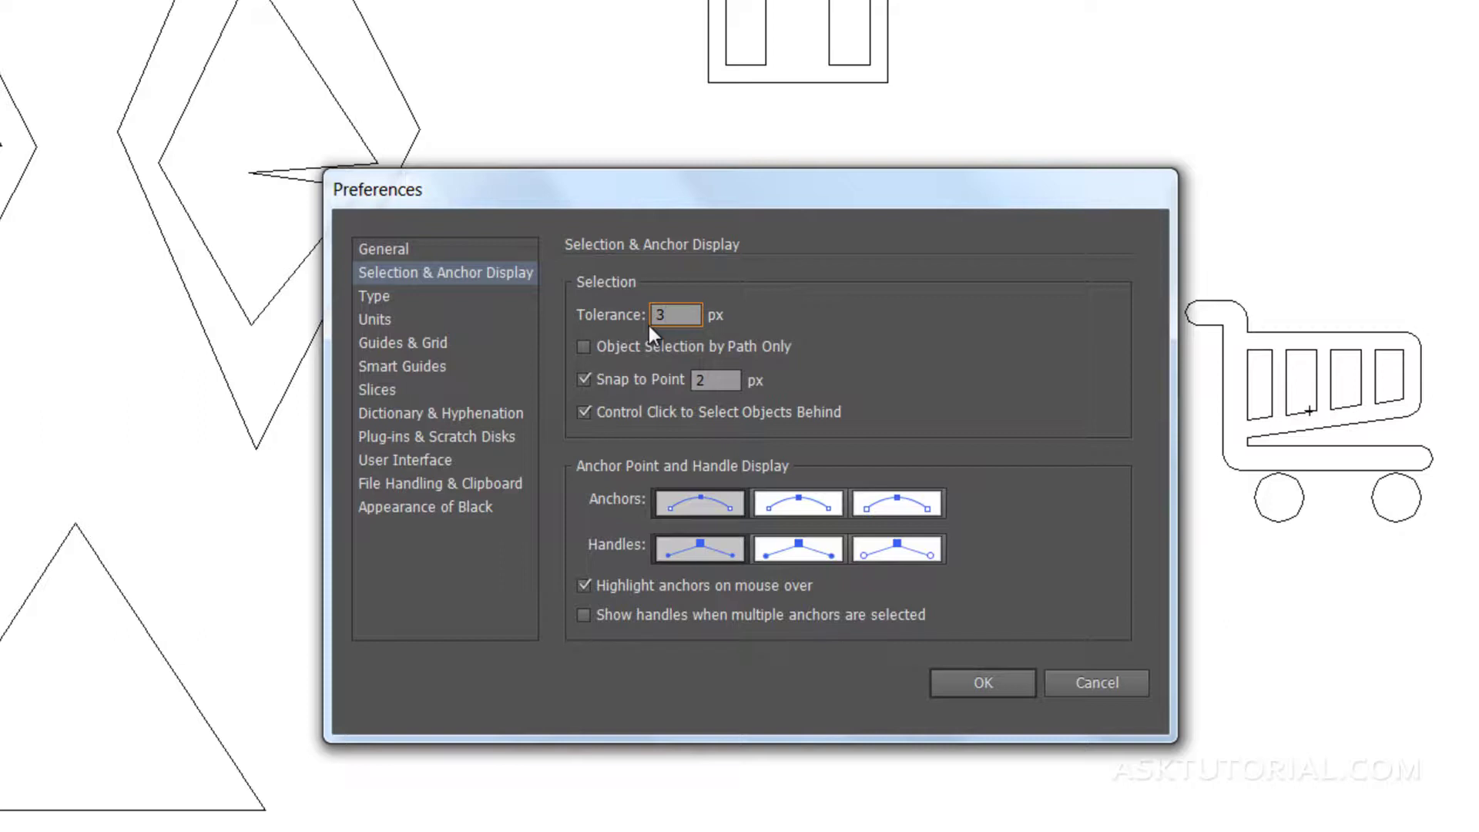
double_click(652, 316)
key(BackSpace)
text(3)
click(583, 347)
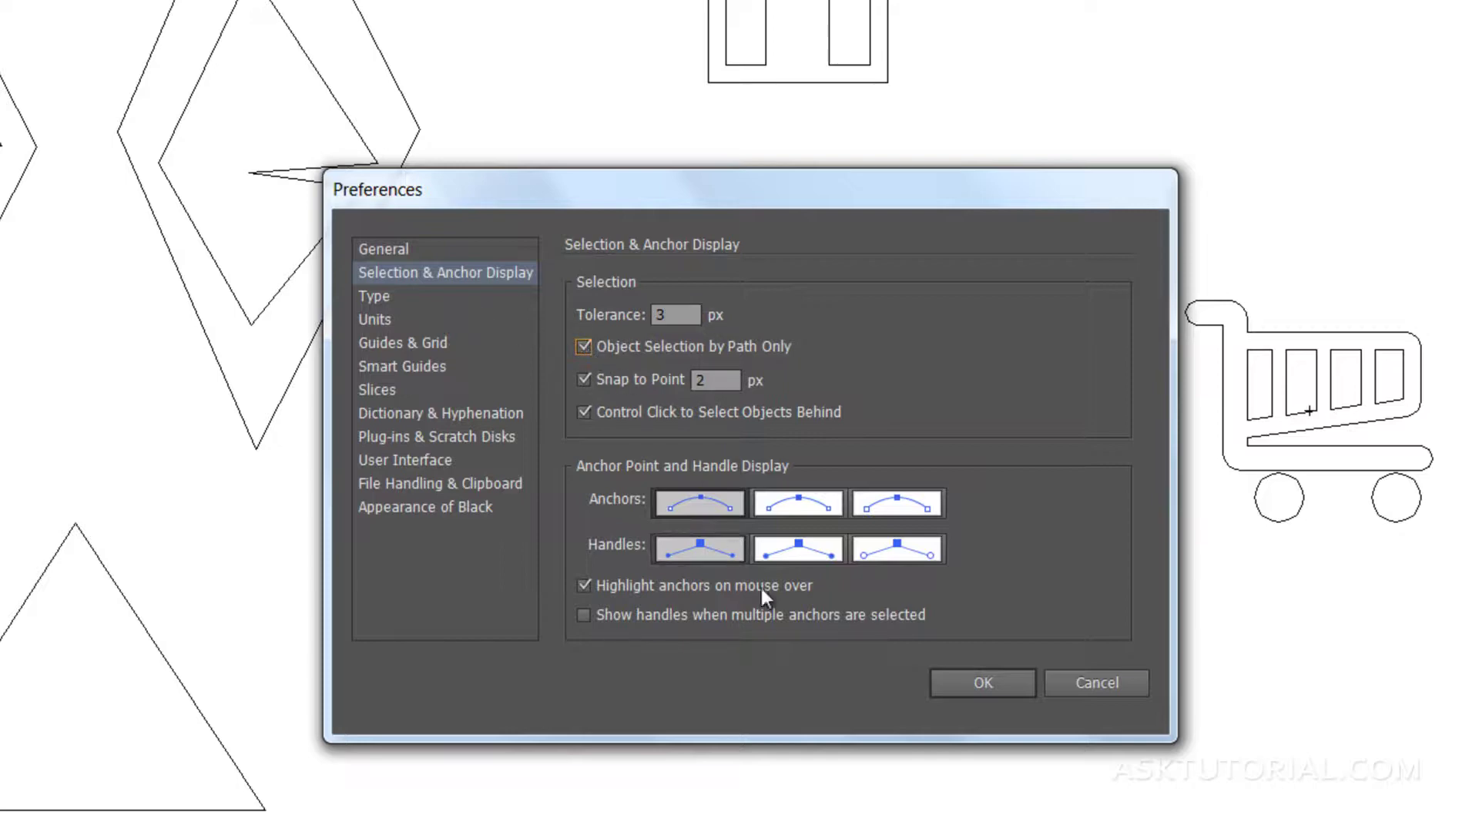
click(955, 682)
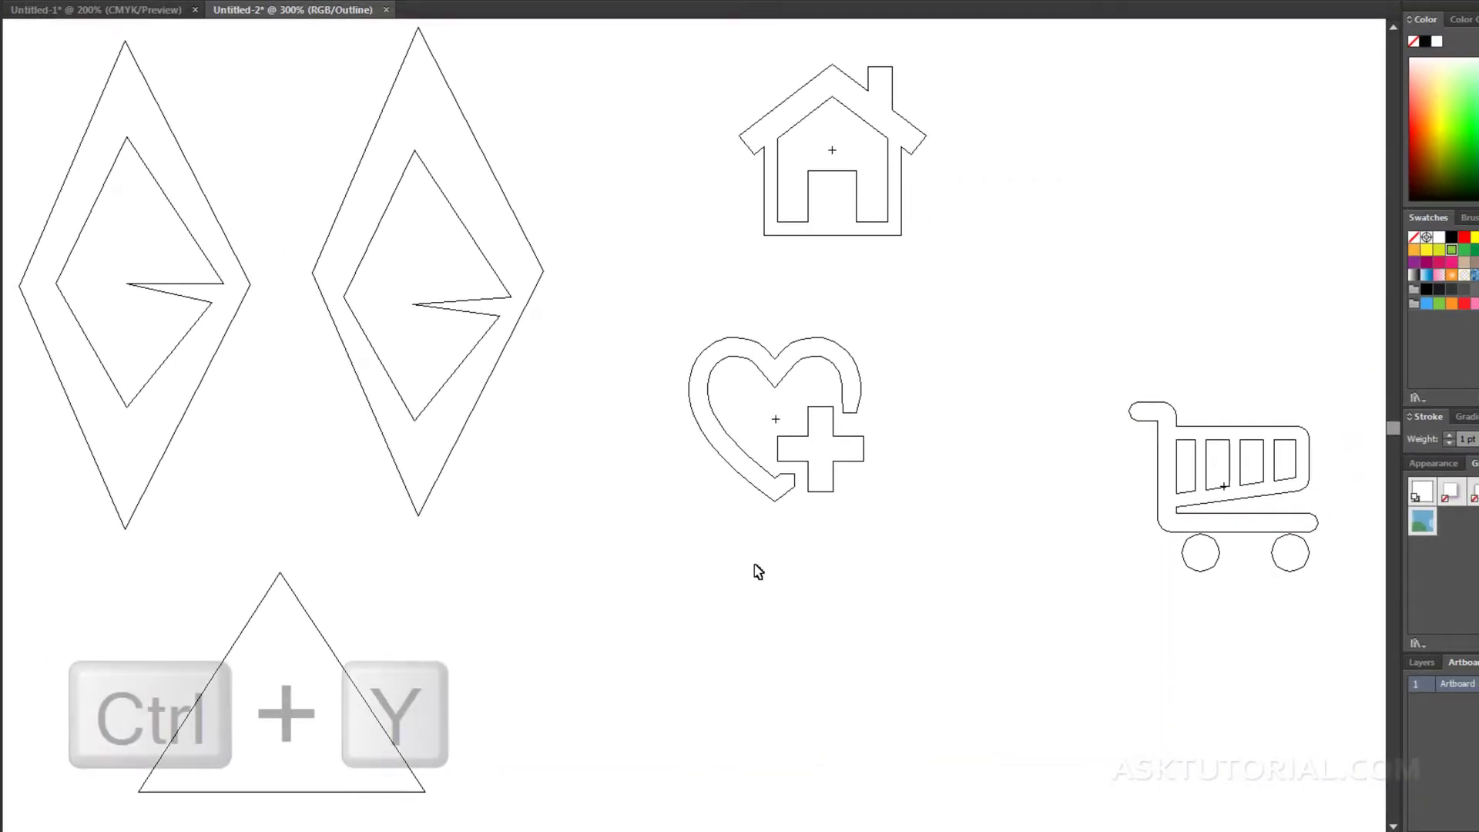
Return to Preview mode and select the second diamond's inner red shape, followed by its green outer shape, by their paths.
key(ctrl+y)
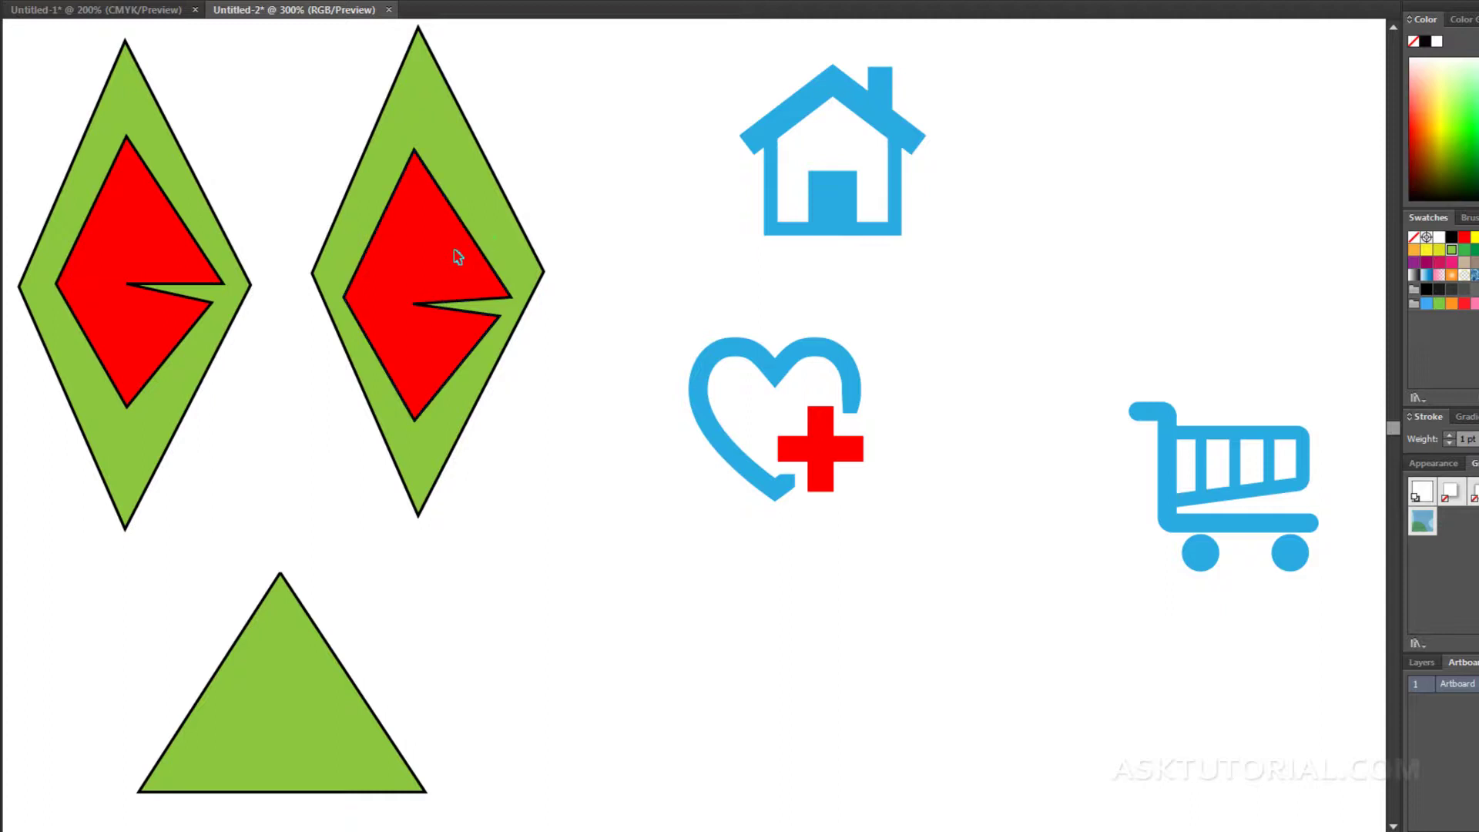
click(476, 246)
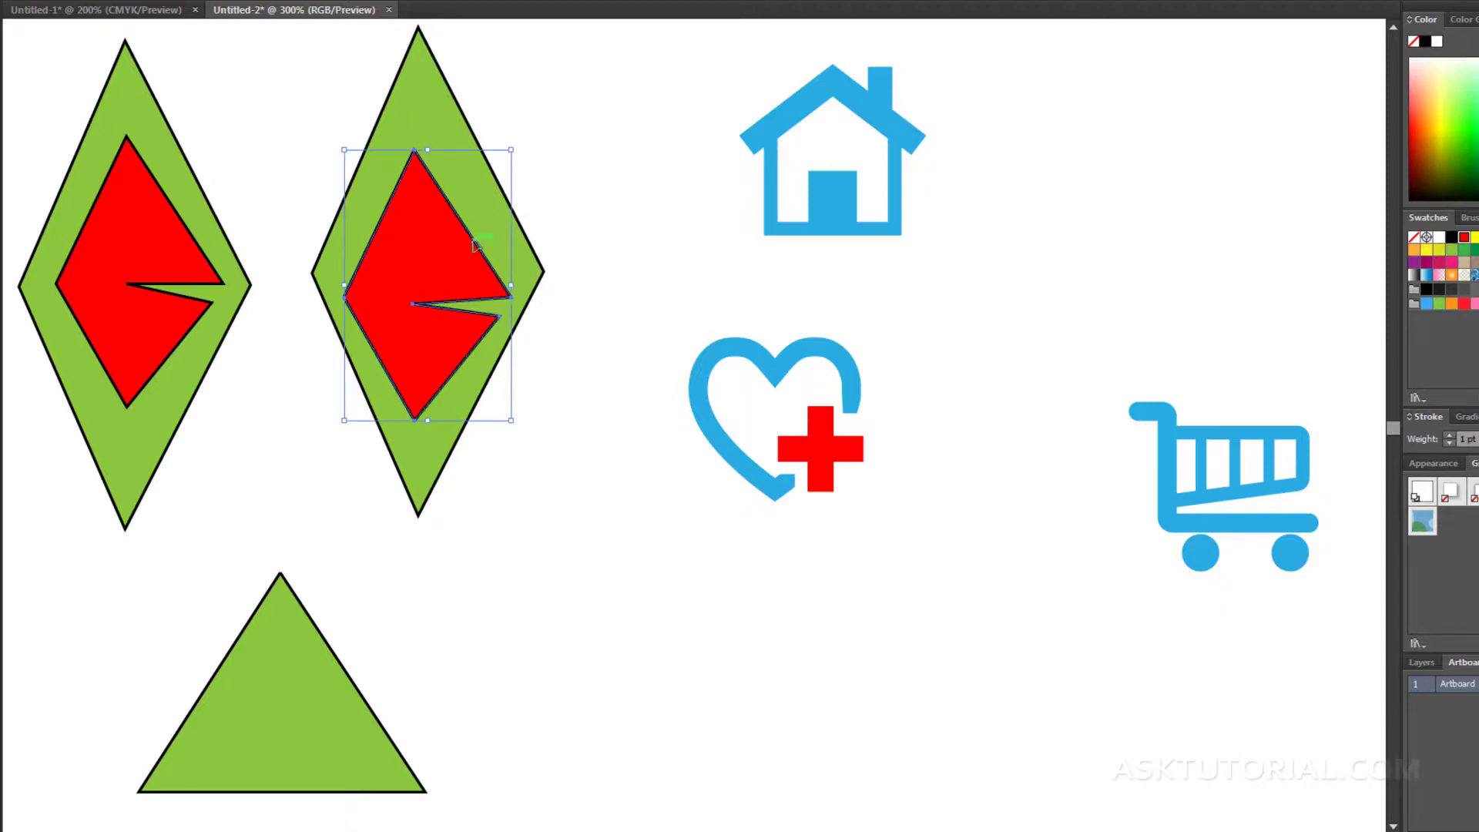
click(535, 257)
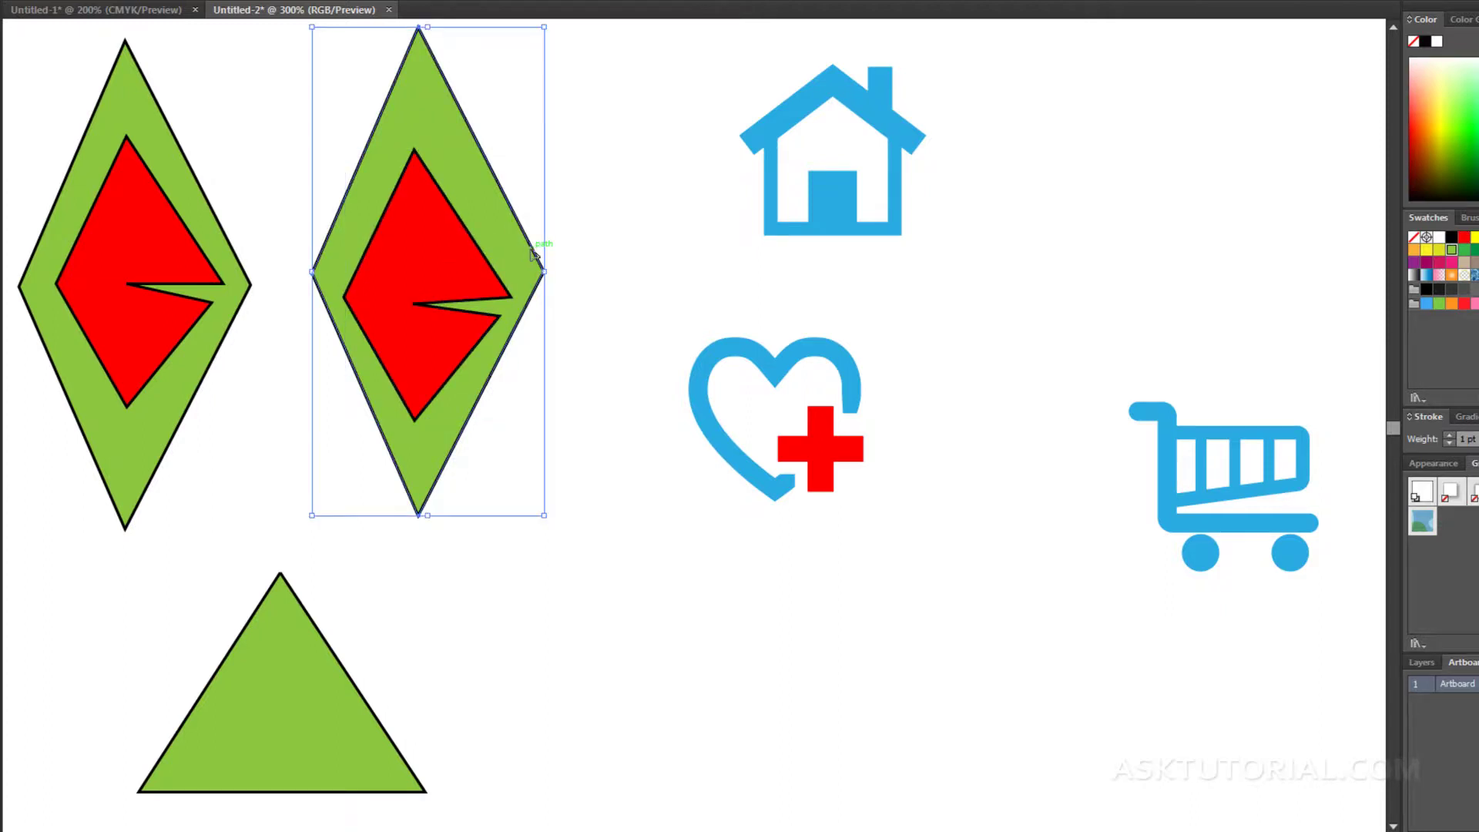
click(523, 394)
Turn off Object Selection by Path Only in the Selection & Anchor Display preferences.
key(ctrl+k)
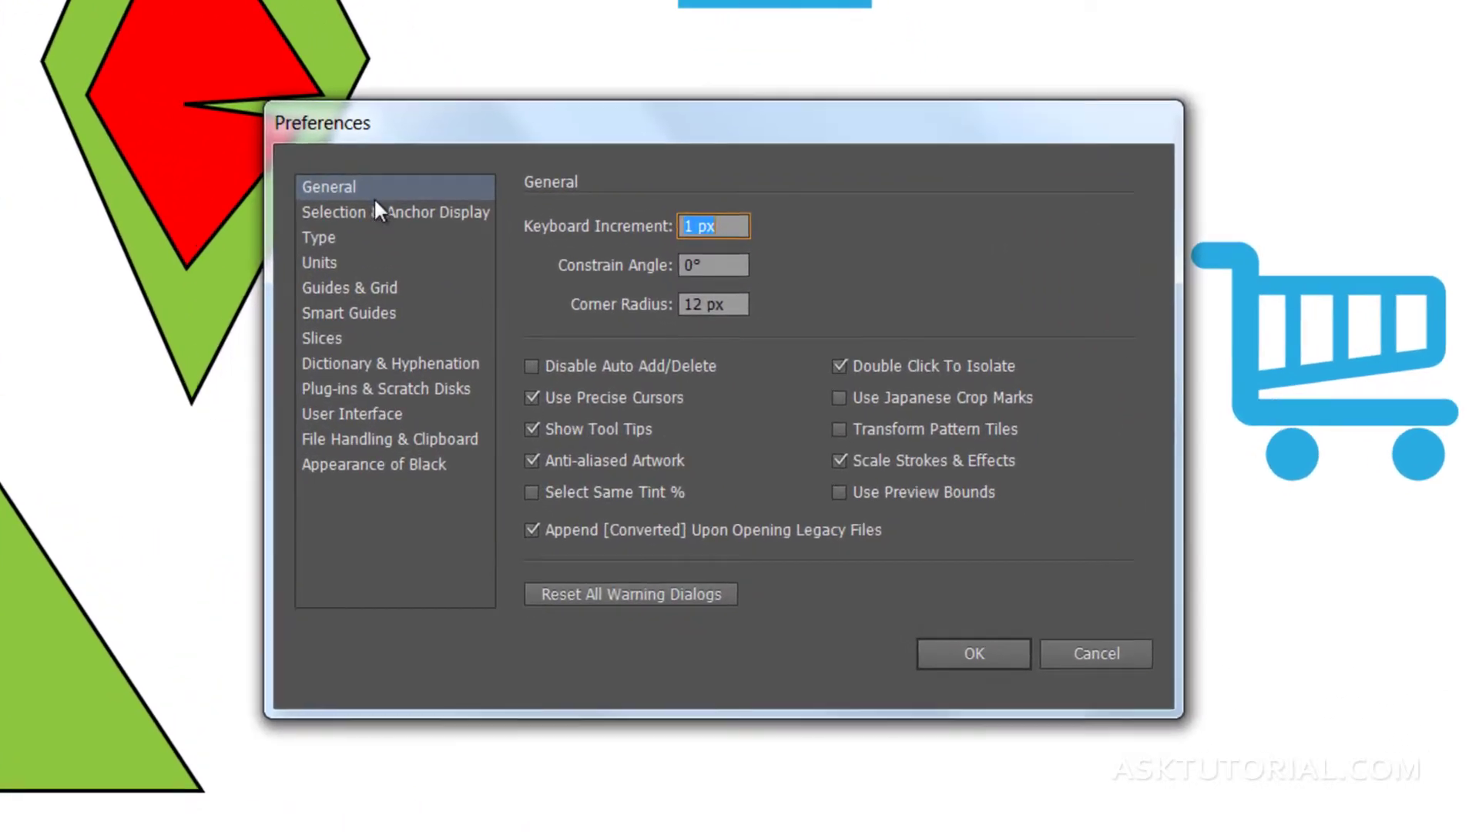
click(548, 376)
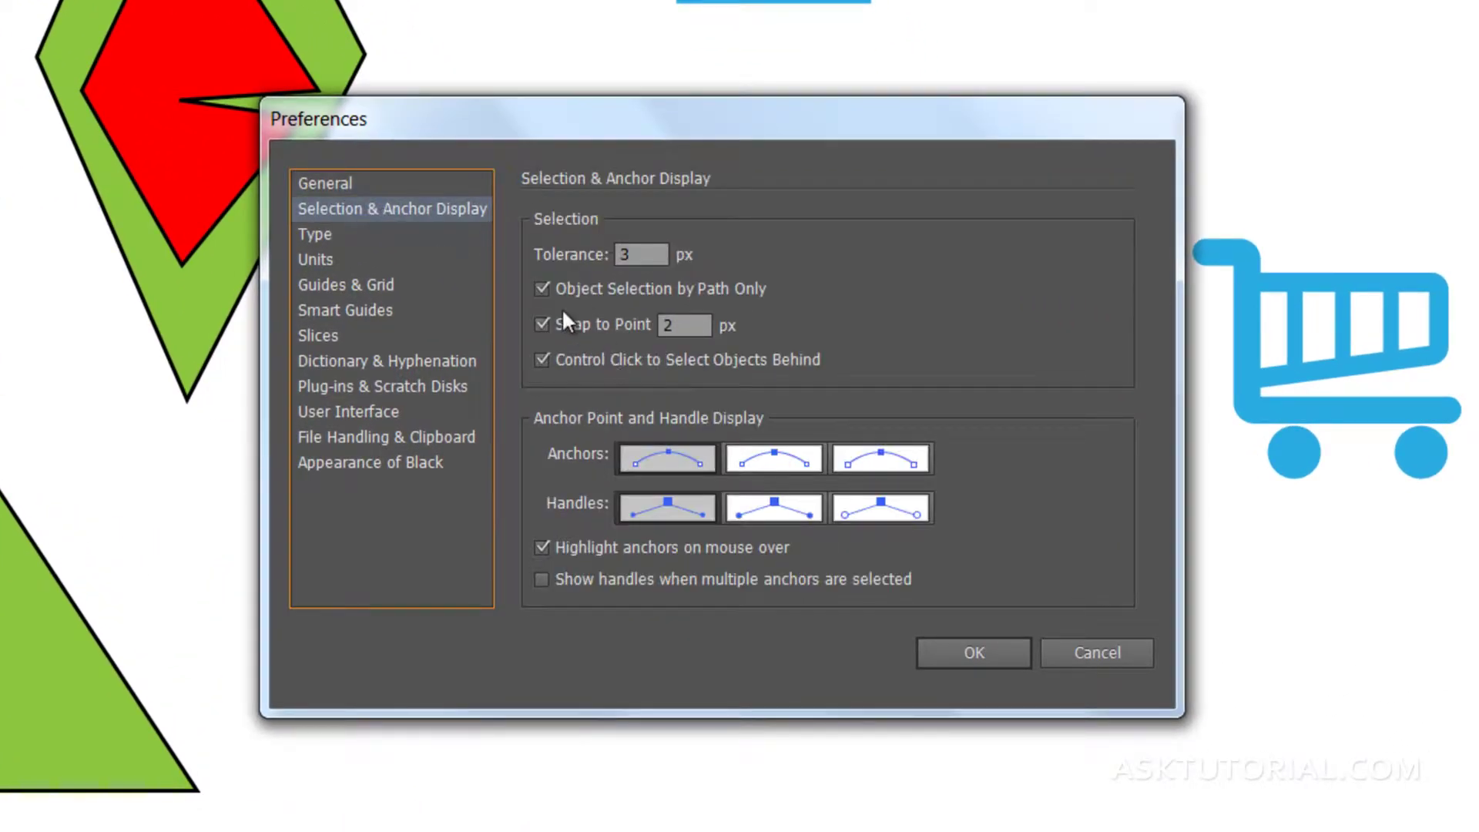
click(543, 288)
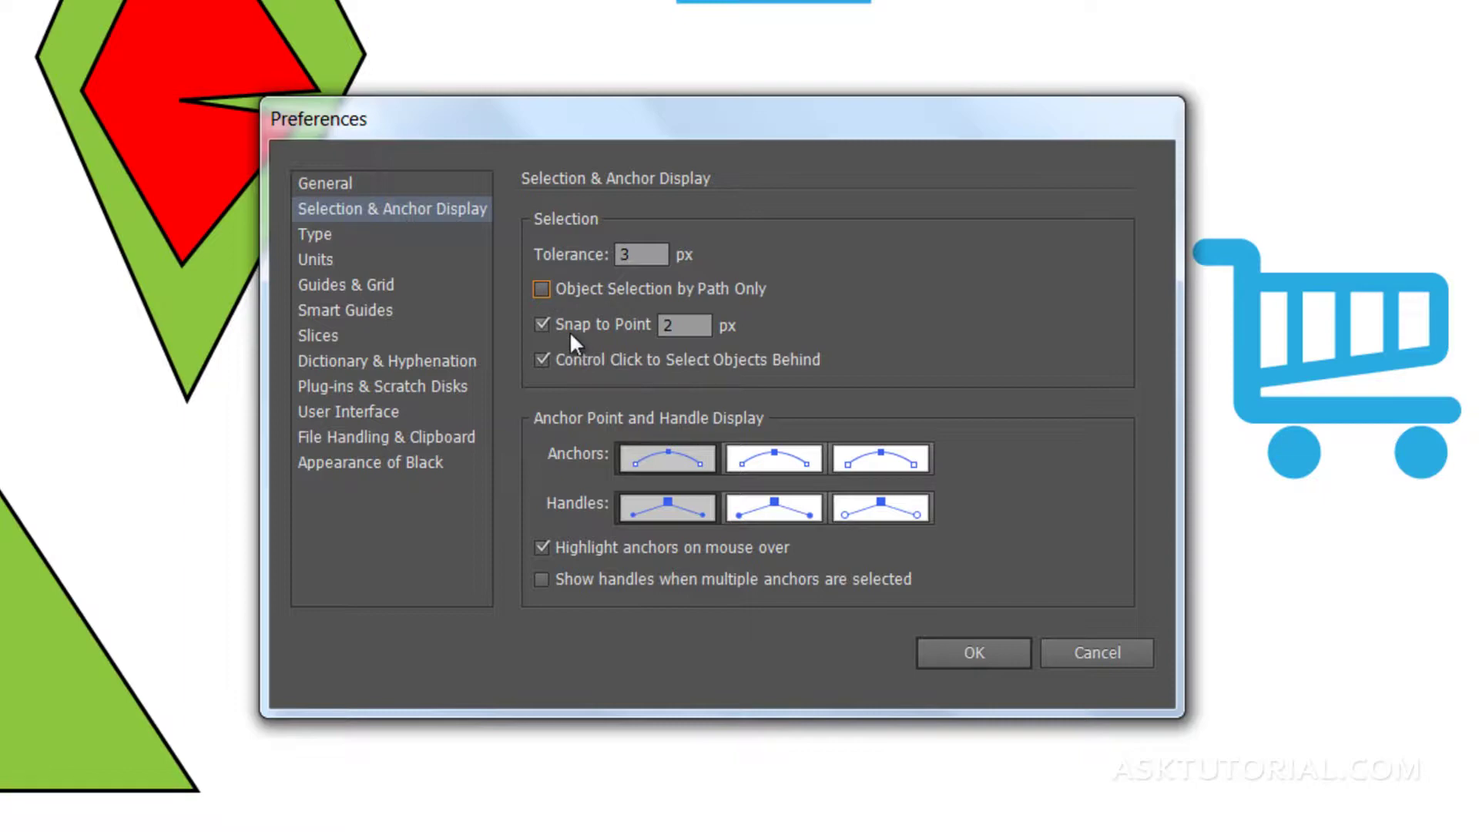
click(695, 327)
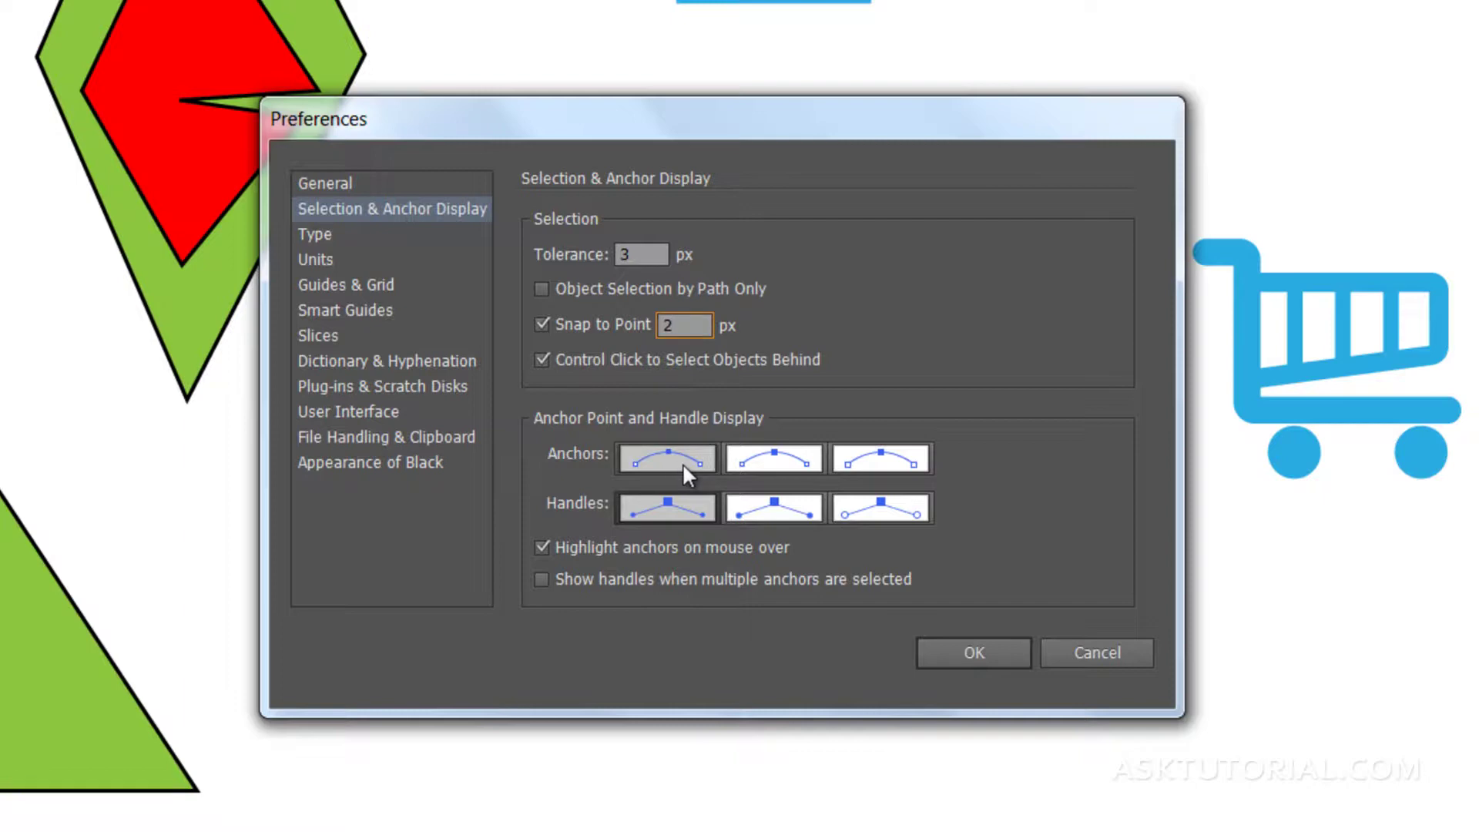
Try the second and third anchor display styles, and return to the first one.
click(766, 460)
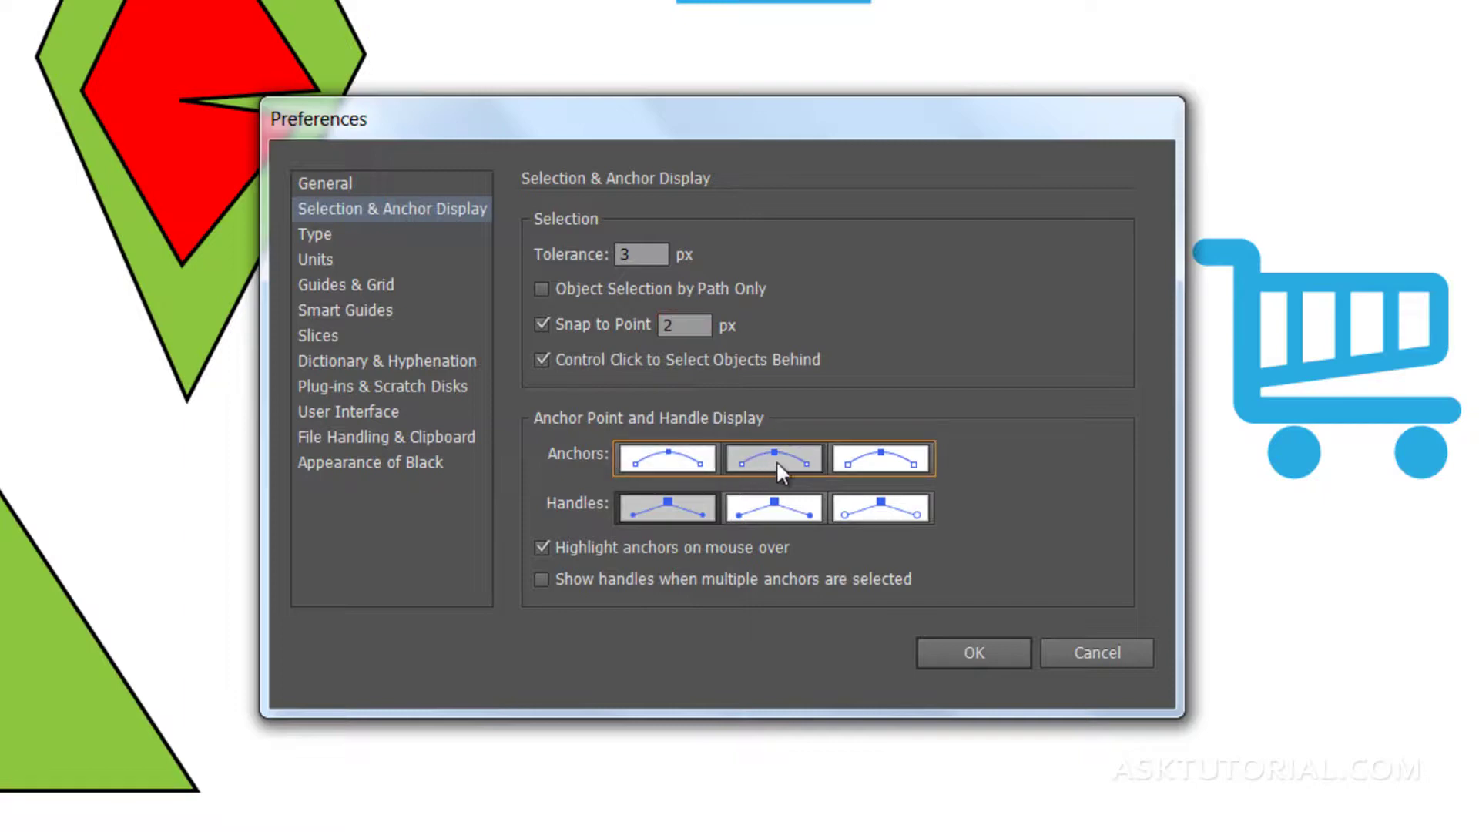
click(872, 463)
click(705, 466)
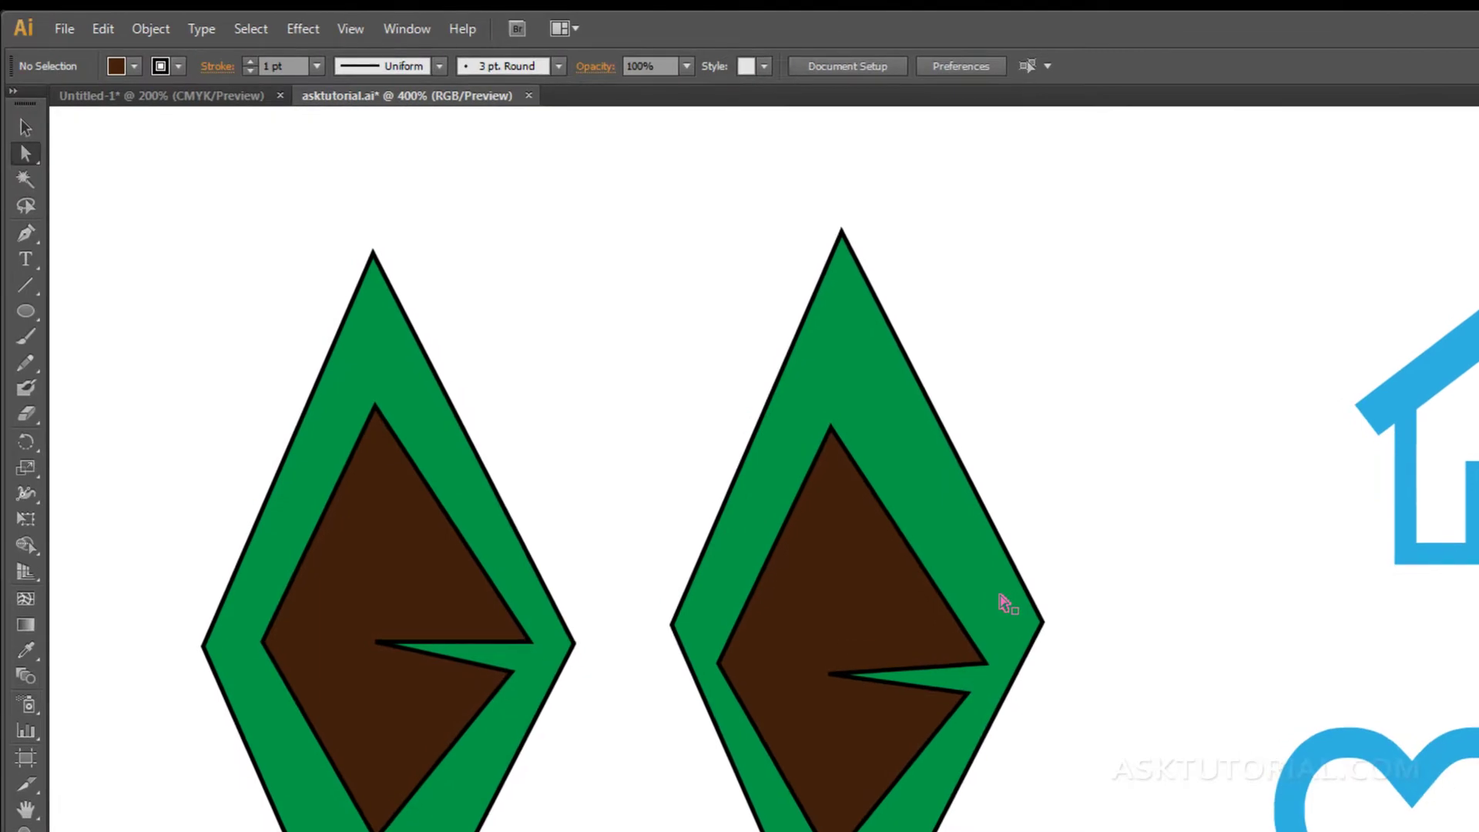
With the Direct Selection tool, alternately select the first diamond's green outer shape and its brown inner shape.
click(29, 154)
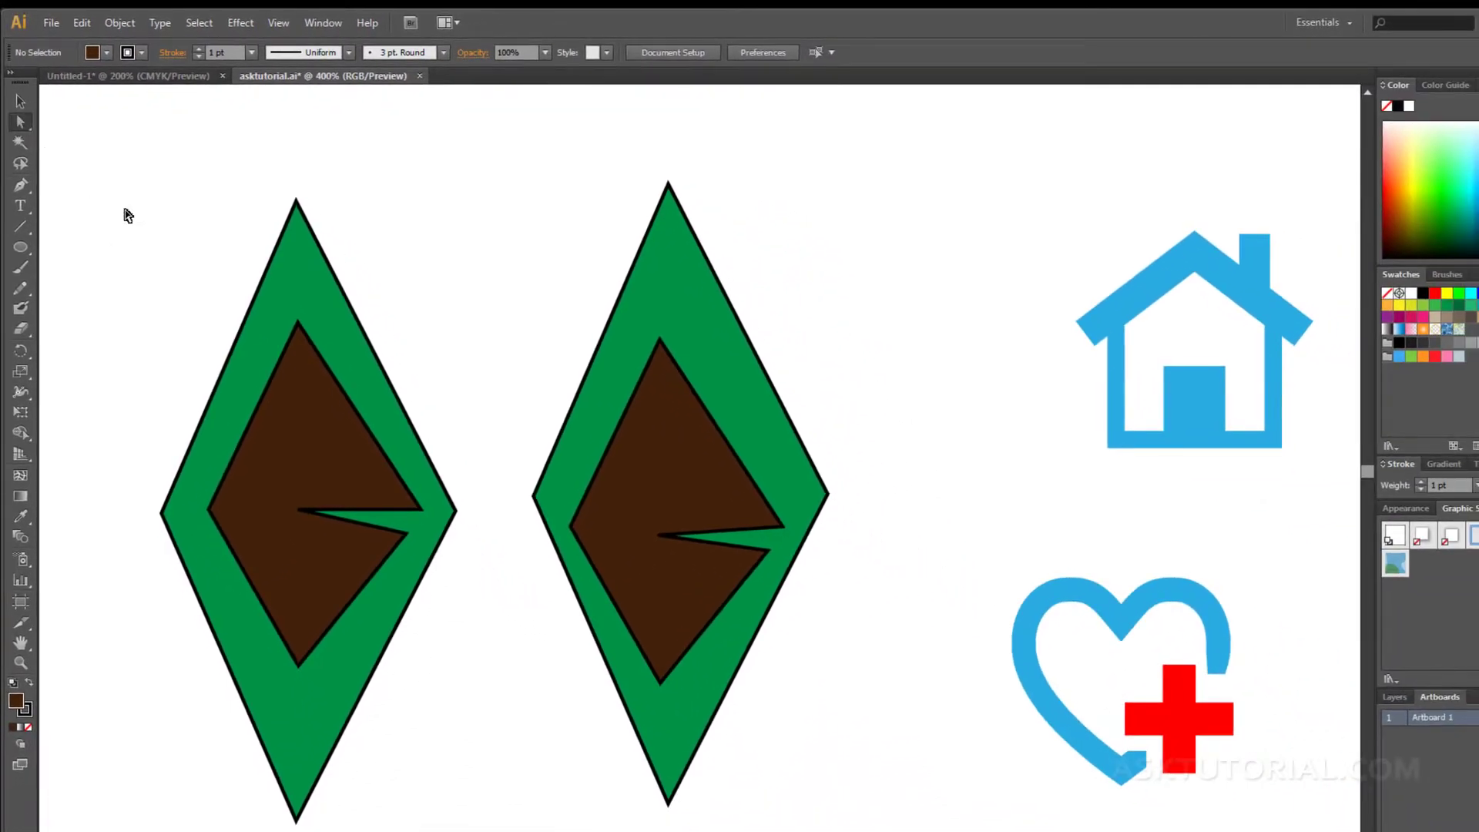
click(251, 377)
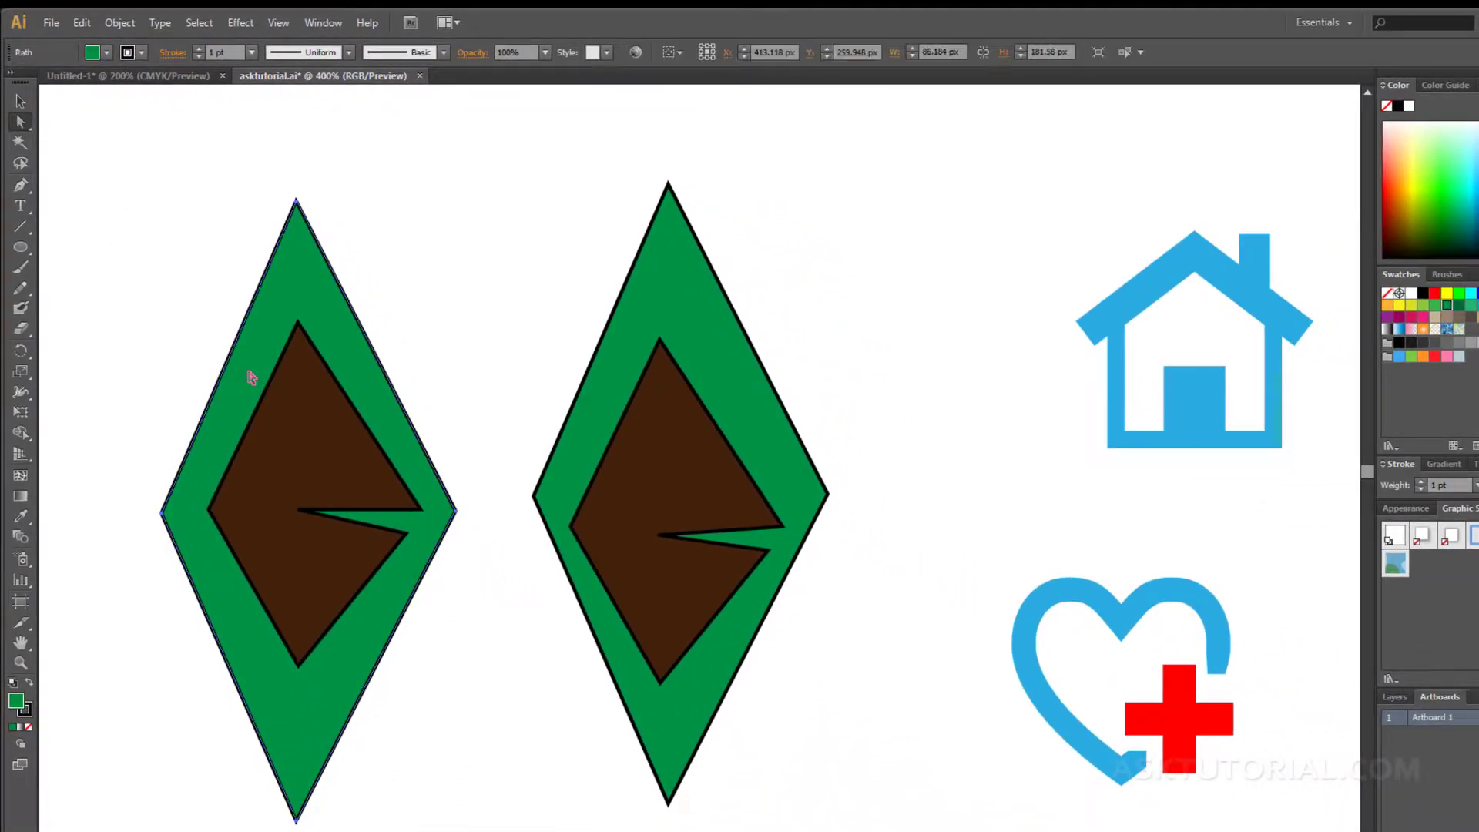
click(271, 428)
click(238, 396)
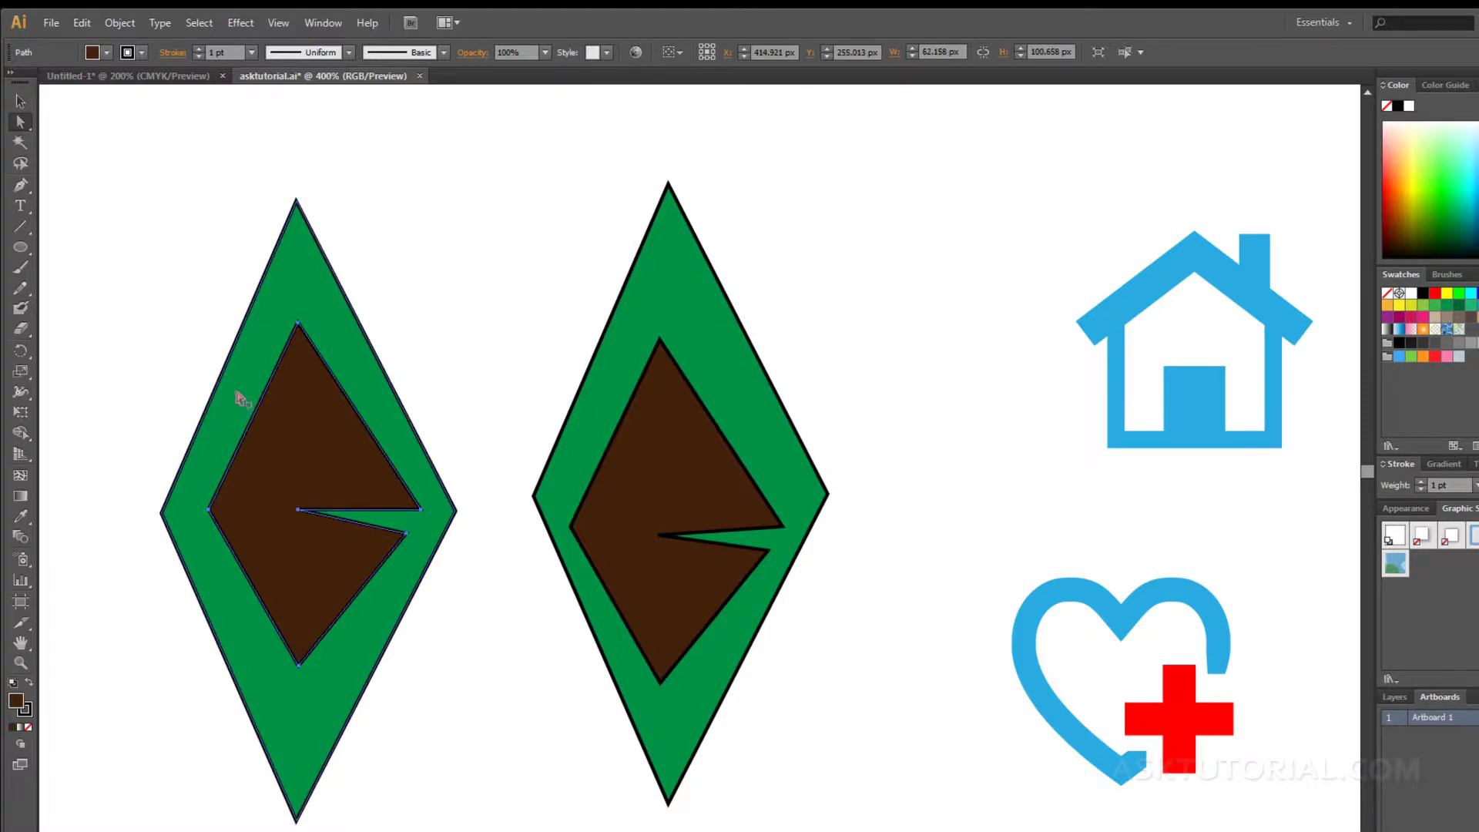
click(261, 449)
click(241, 419)
click(260, 447)
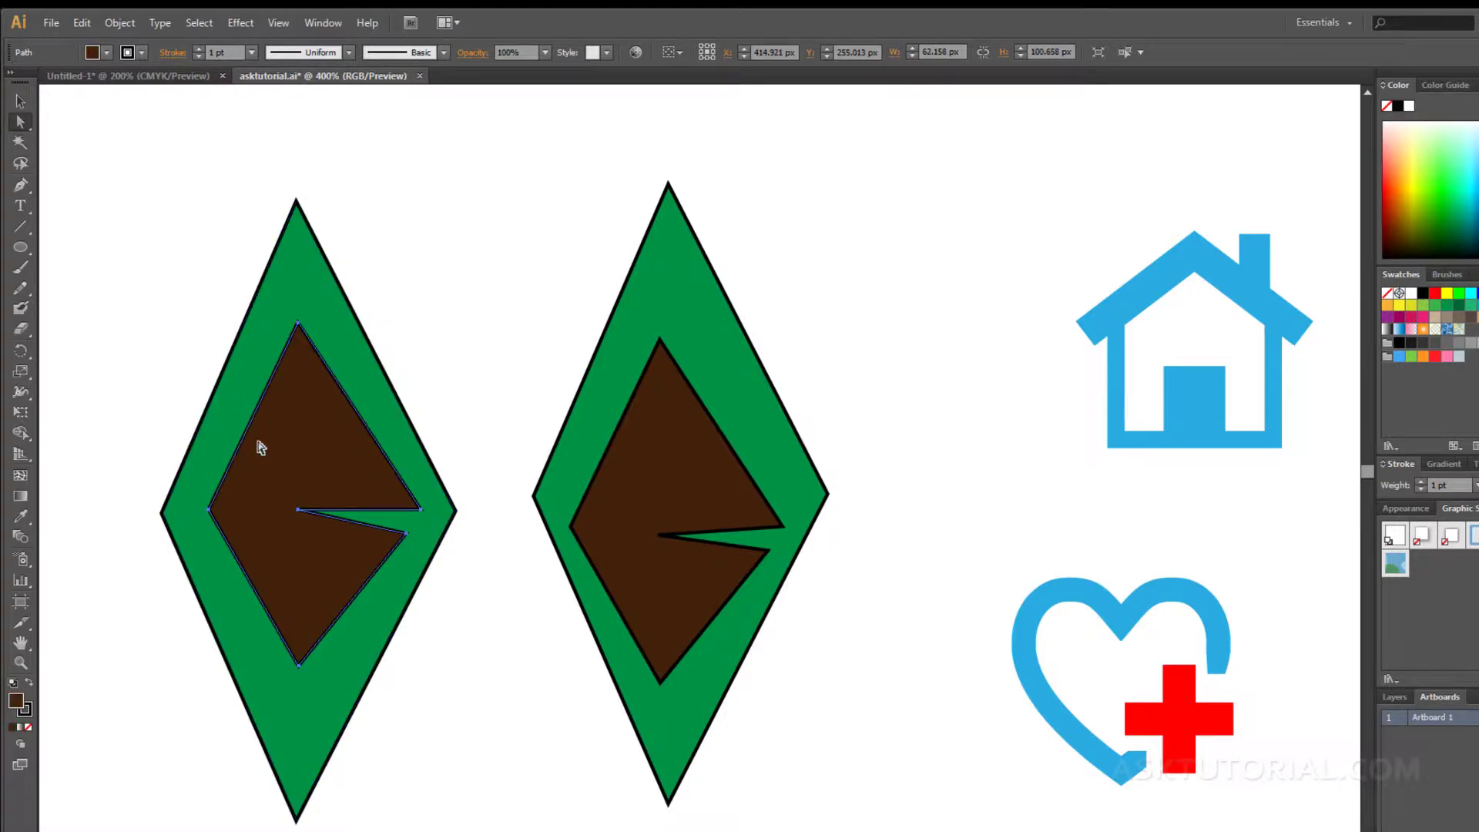
click(250, 413)
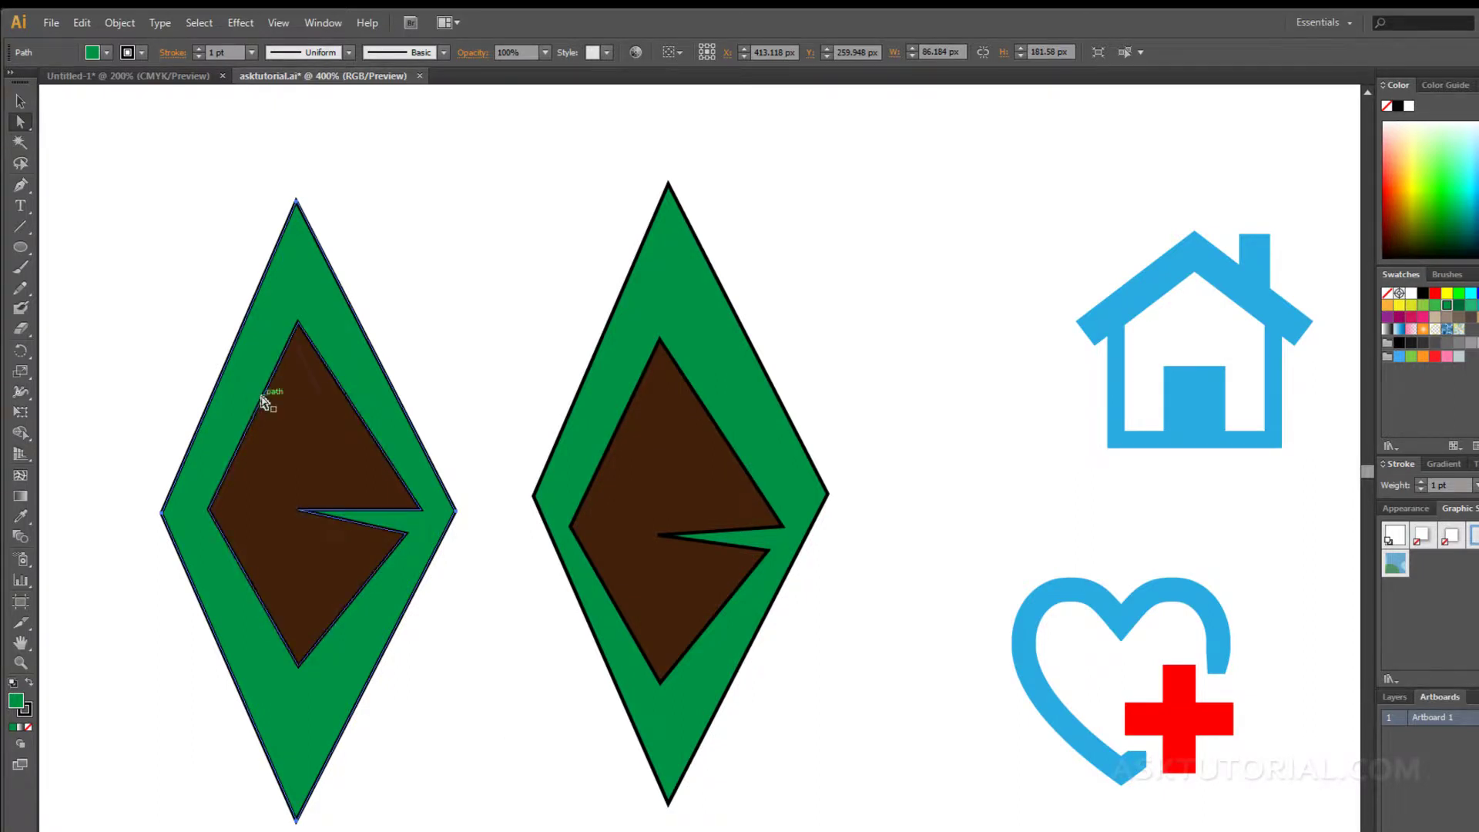
Select the first diamond's brown inner shape with the Direct Selection tool and try adding to the selection around its anchor points.
click(298, 360)
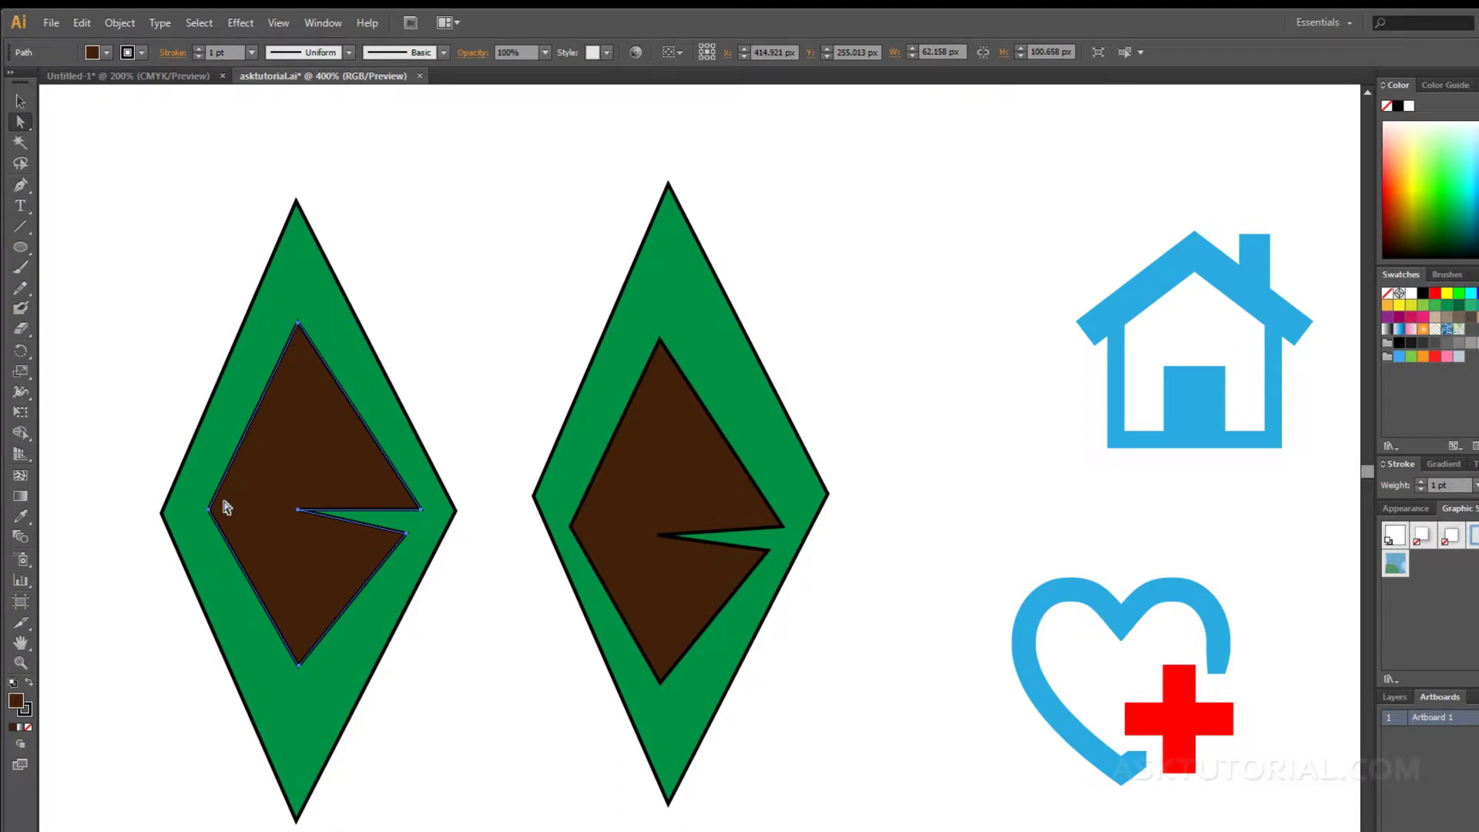
shift+click(218, 527)
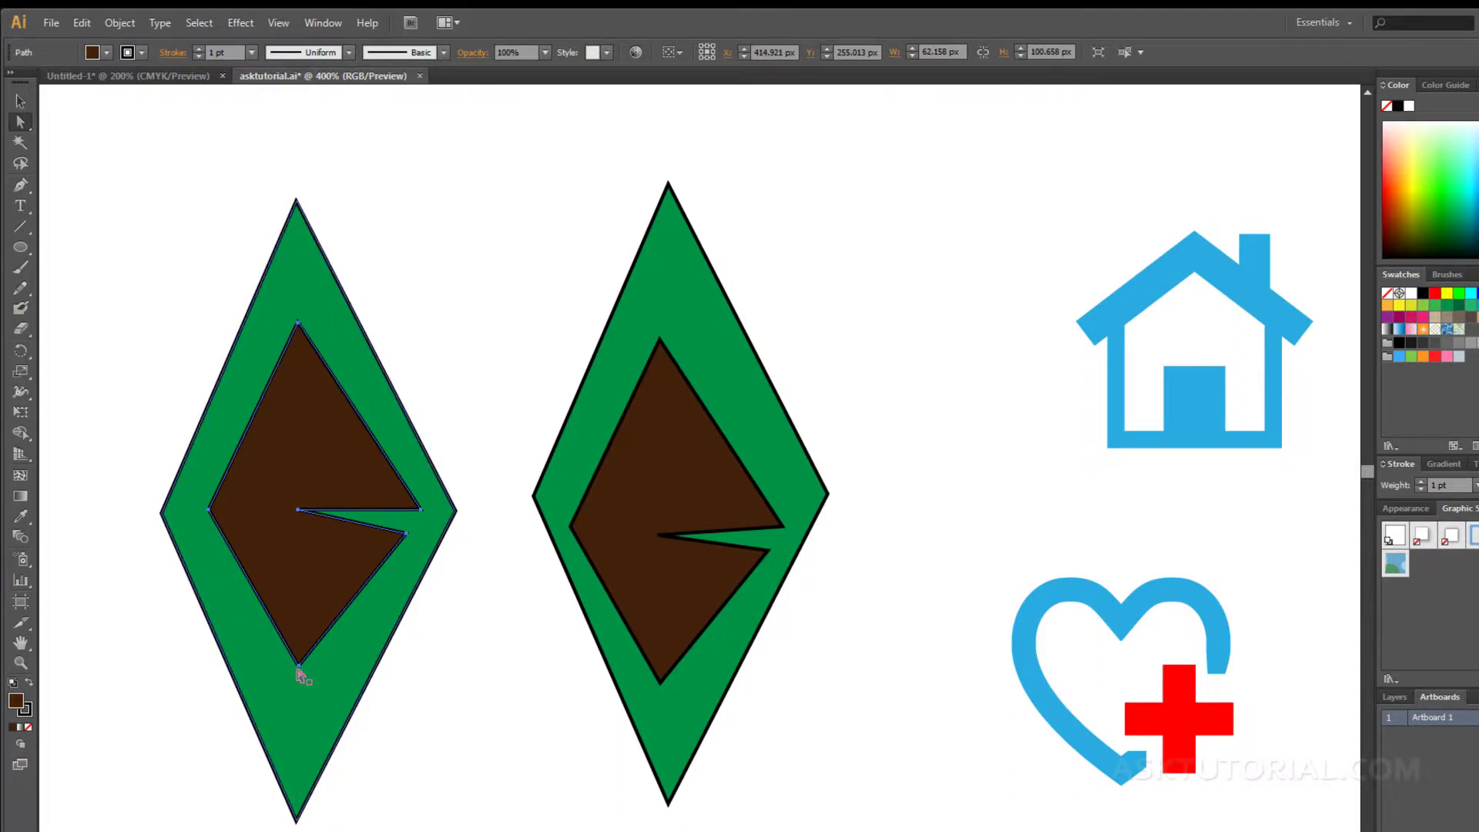
shift+click(322, 641)
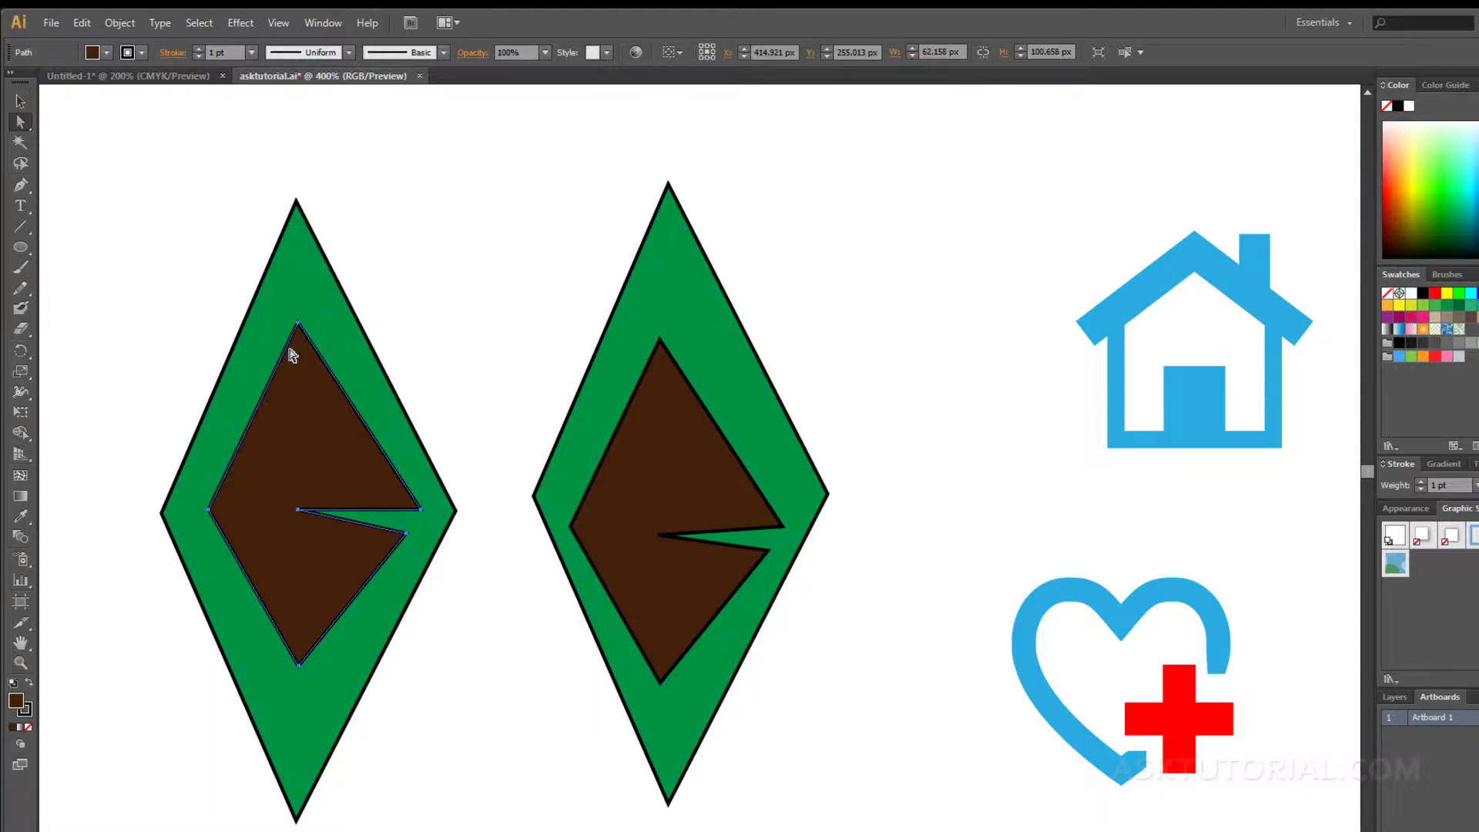
click(21, 123)
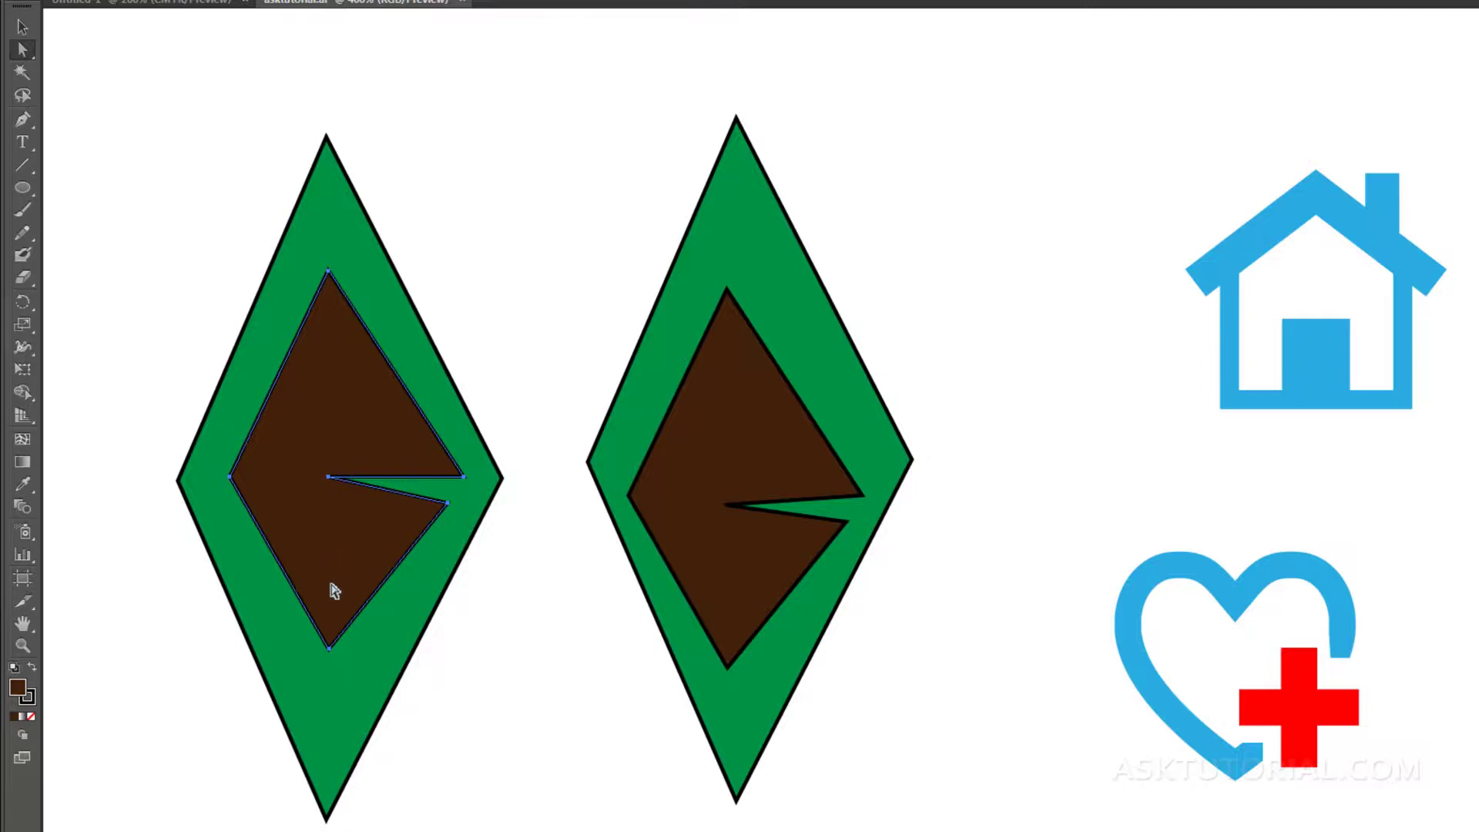
click(259, 570)
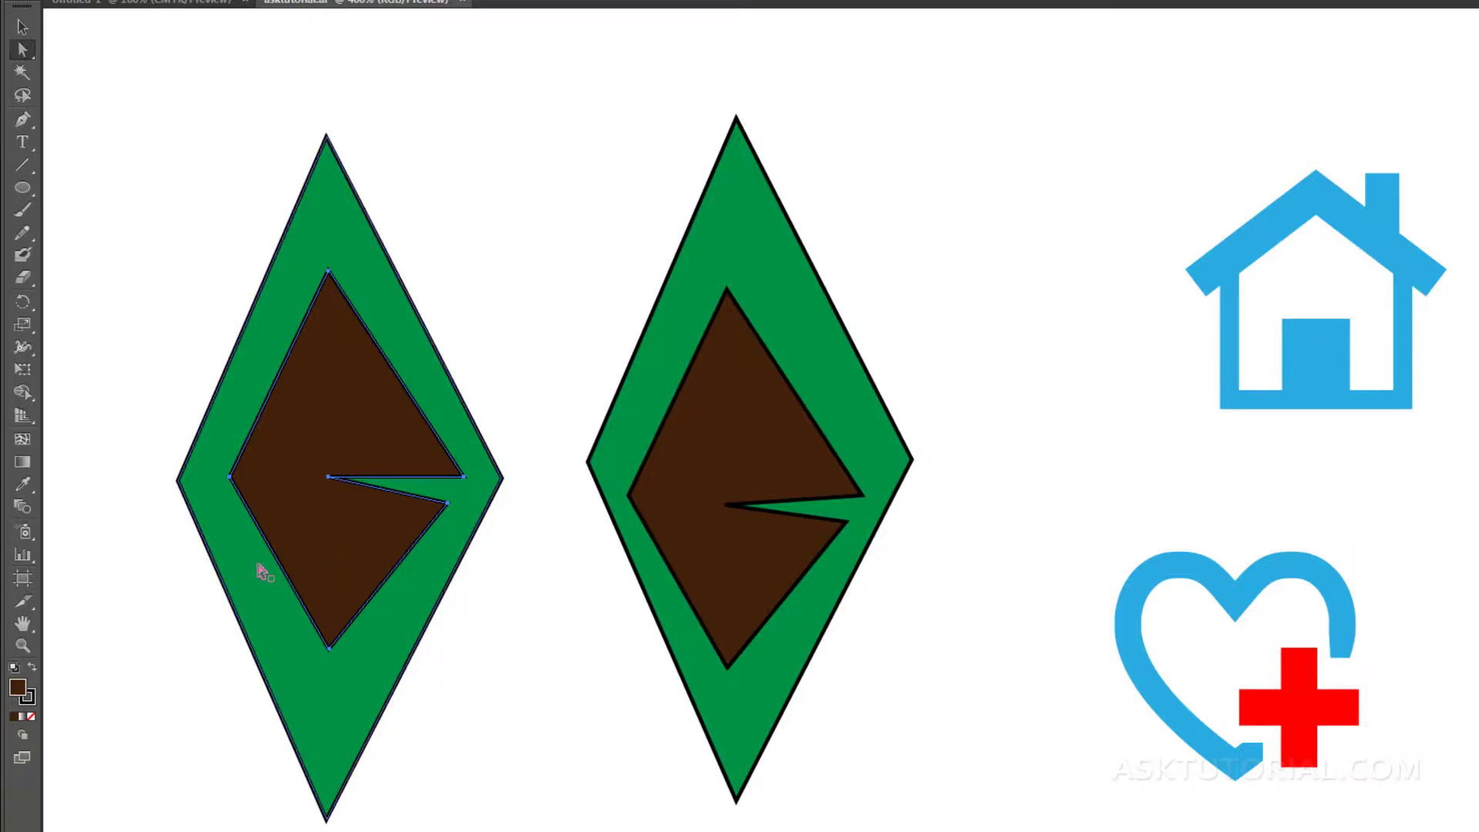
With the Direct Selection tool, select the second diamond's green outer shape and switch the selection to its brown inner shape.
click(633, 376)
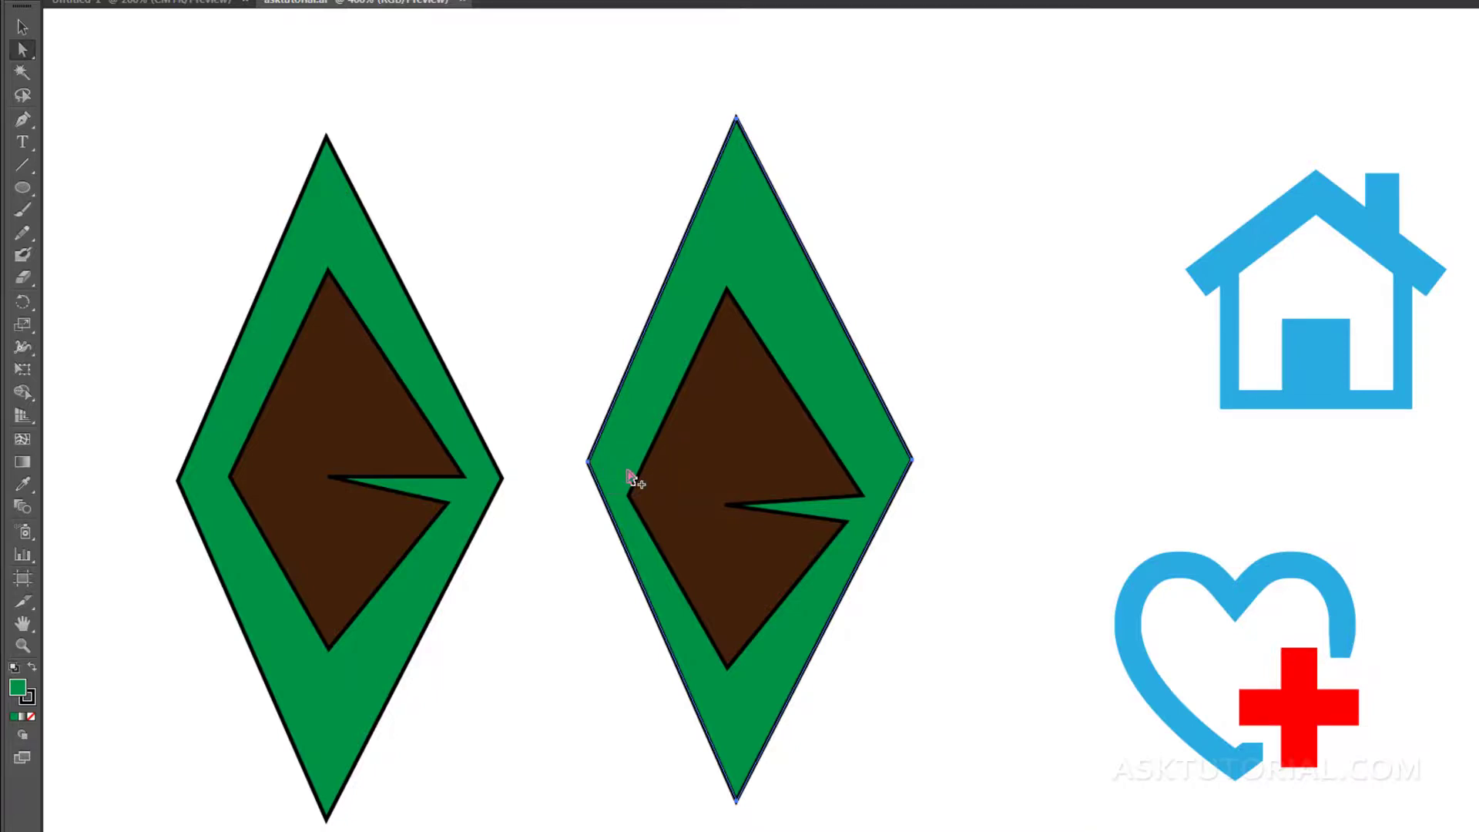
scroll(629, 479, up, 4)
scroll(628, 478, down, 3)
click(660, 502)
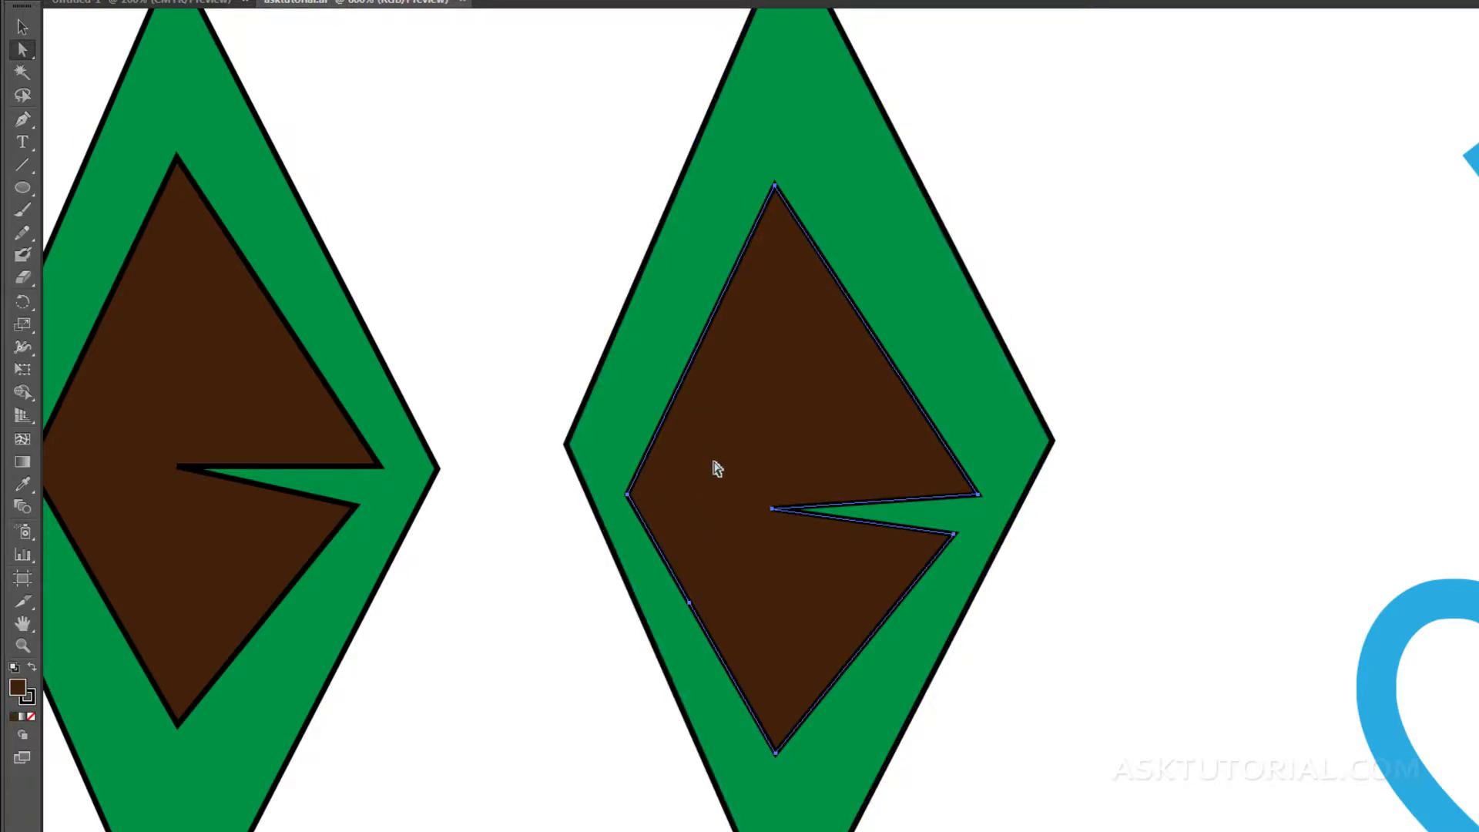
Select the anchor point on the brown inner shape's lower-left edge, and switch the selection to its left corner anchor.
scroll(712, 481, up, 2)
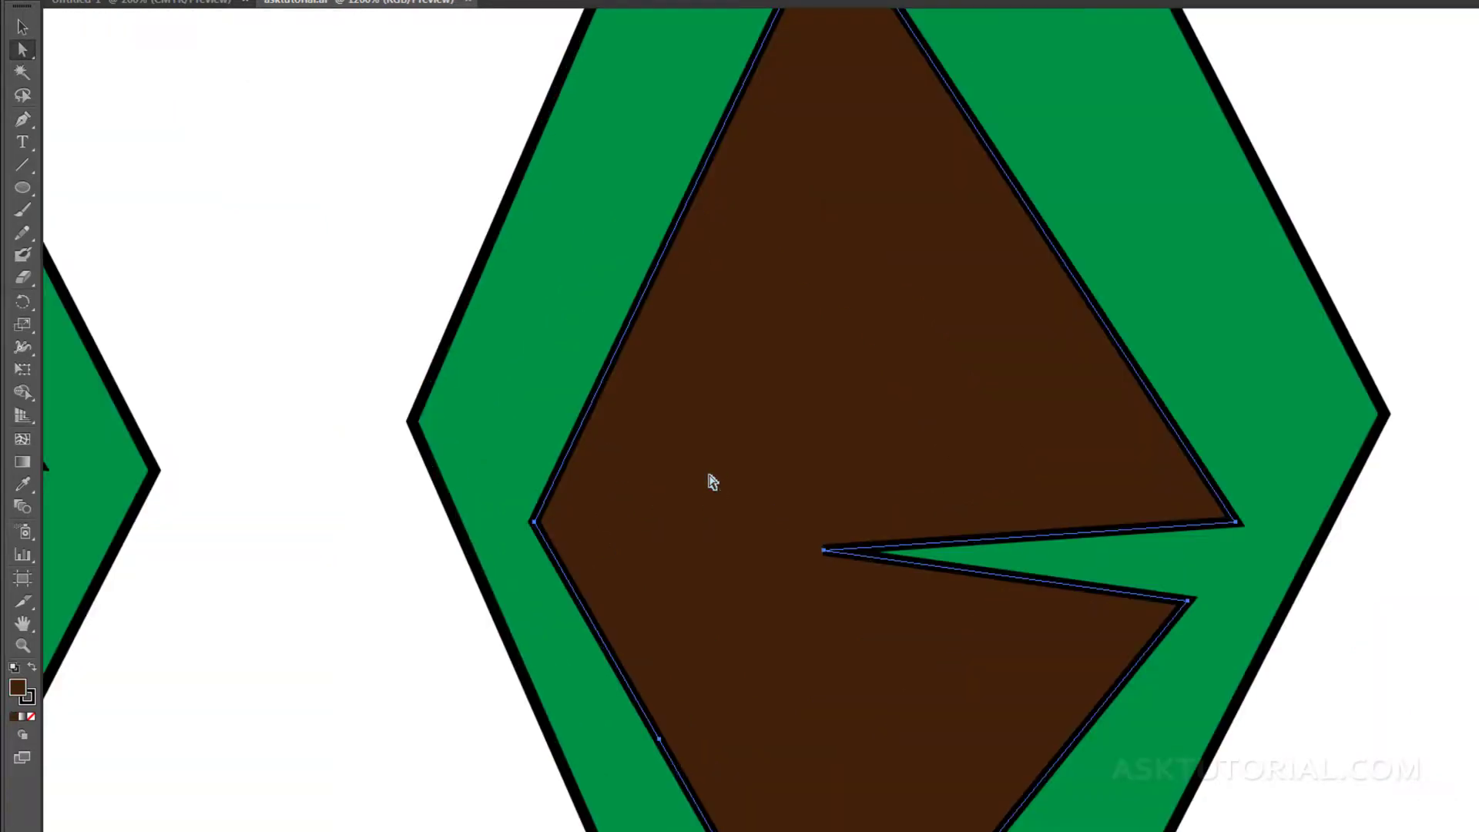
drag(707, 496, 653, 254)
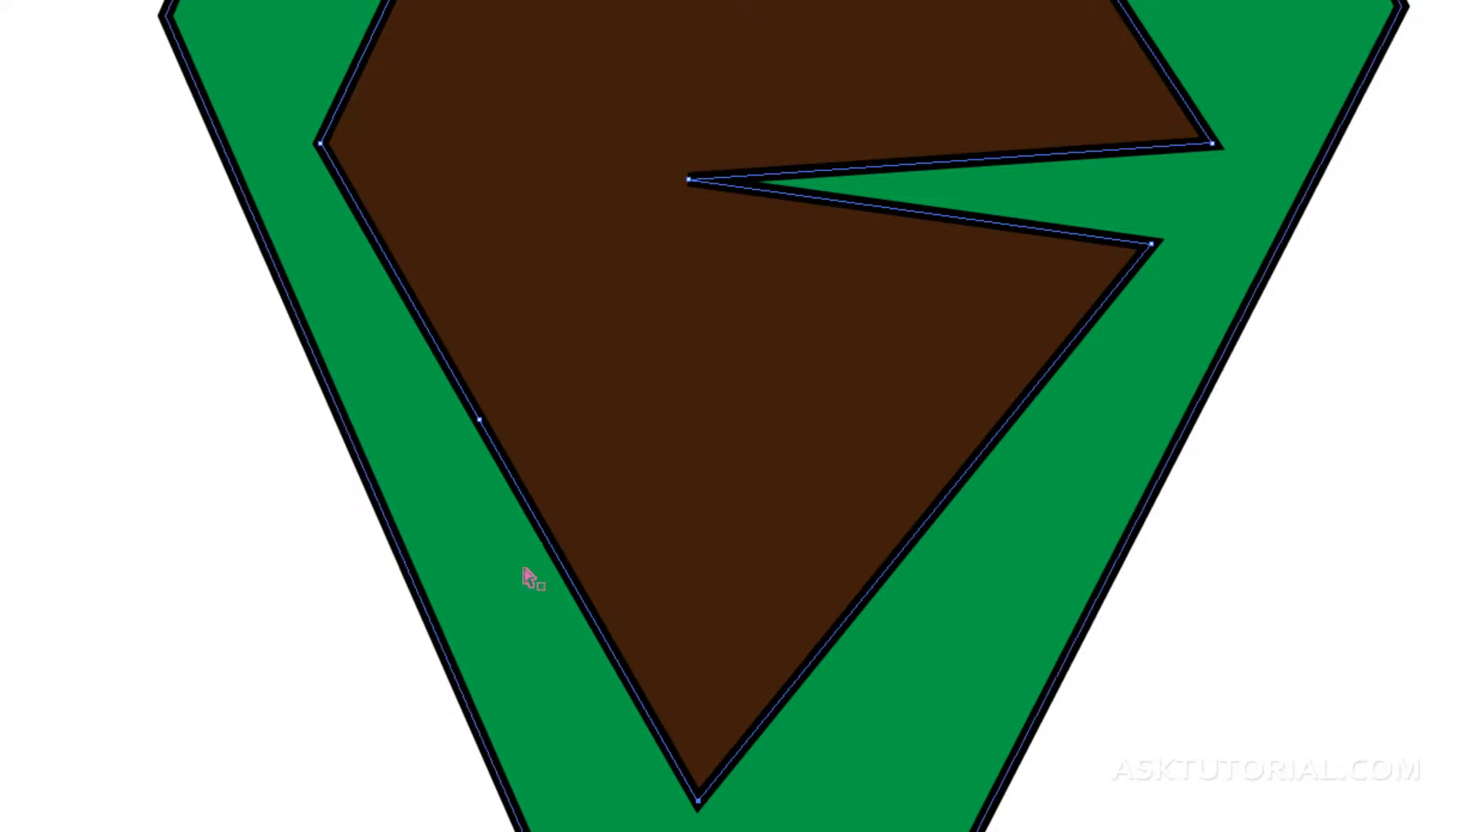
click(478, 418)
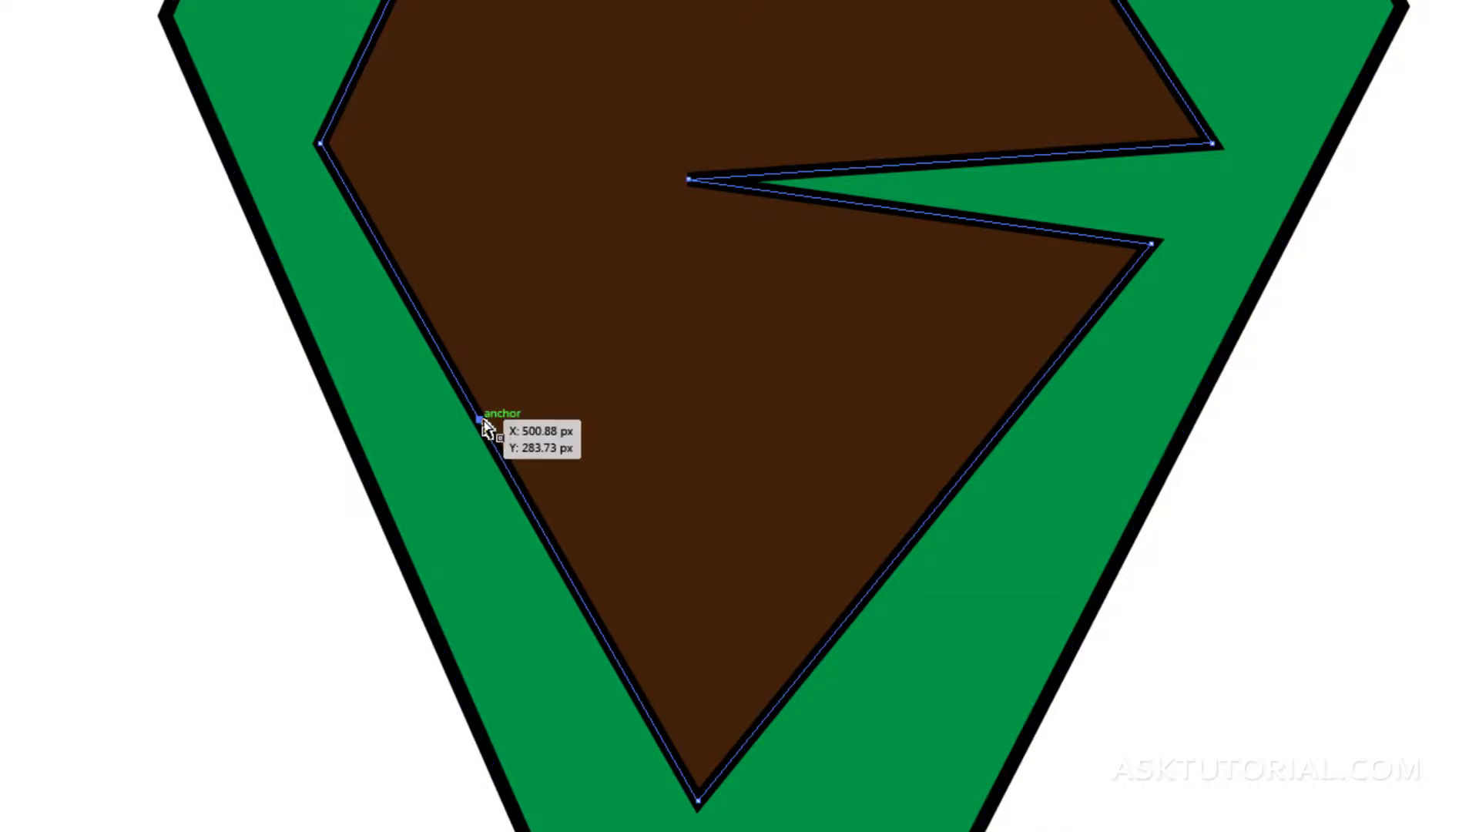
click(320, 144)
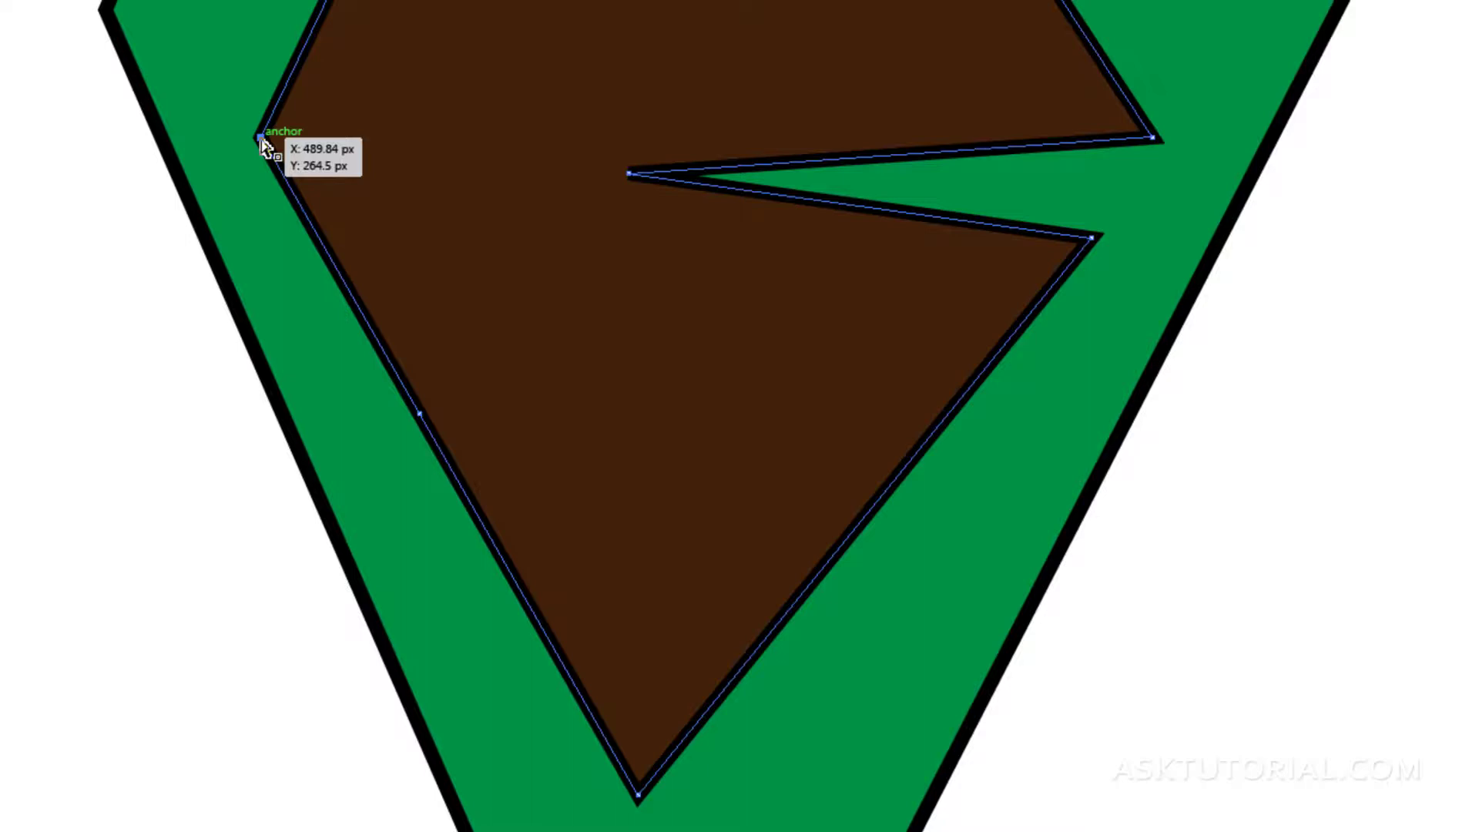
Try pulling the second brown shape's left corner anchor outward beyond the green diamond's edge, and undo the move.
drag(261, 138, 75, 141)
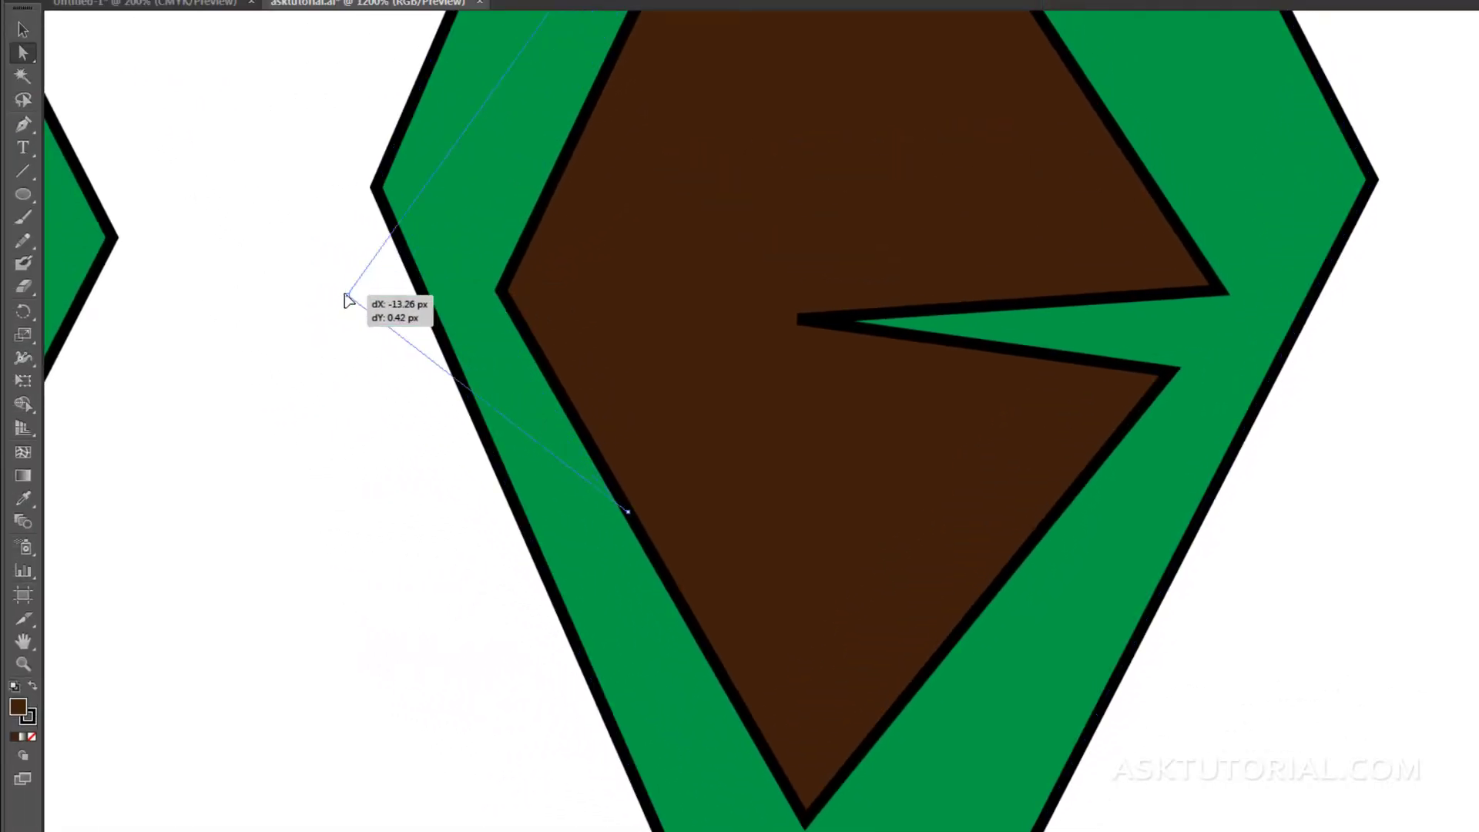
drag(348, 299, 225, 302)
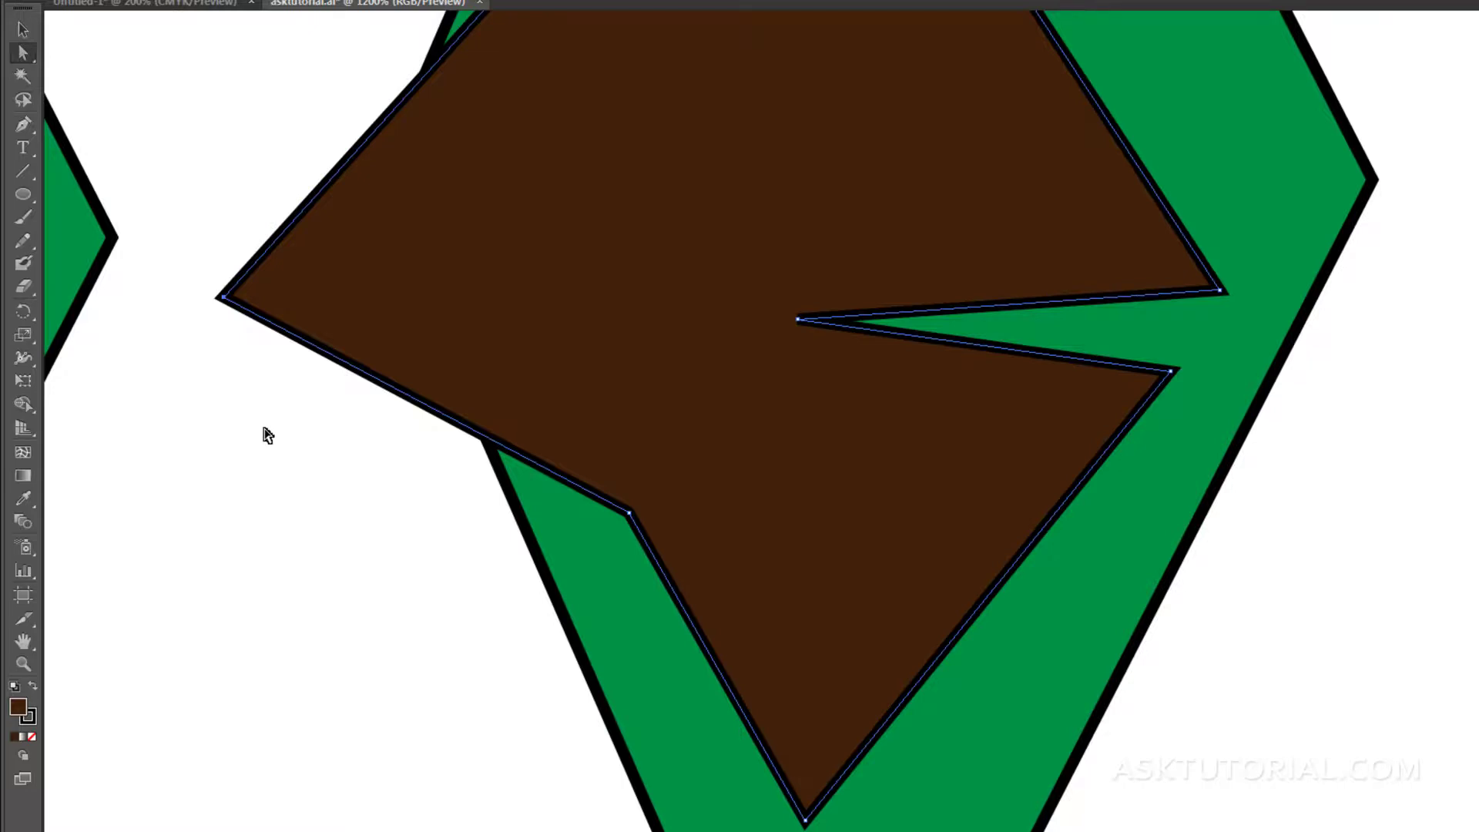
scroll(281, 385, down, 2)
drag(315, 453, 465, 549)
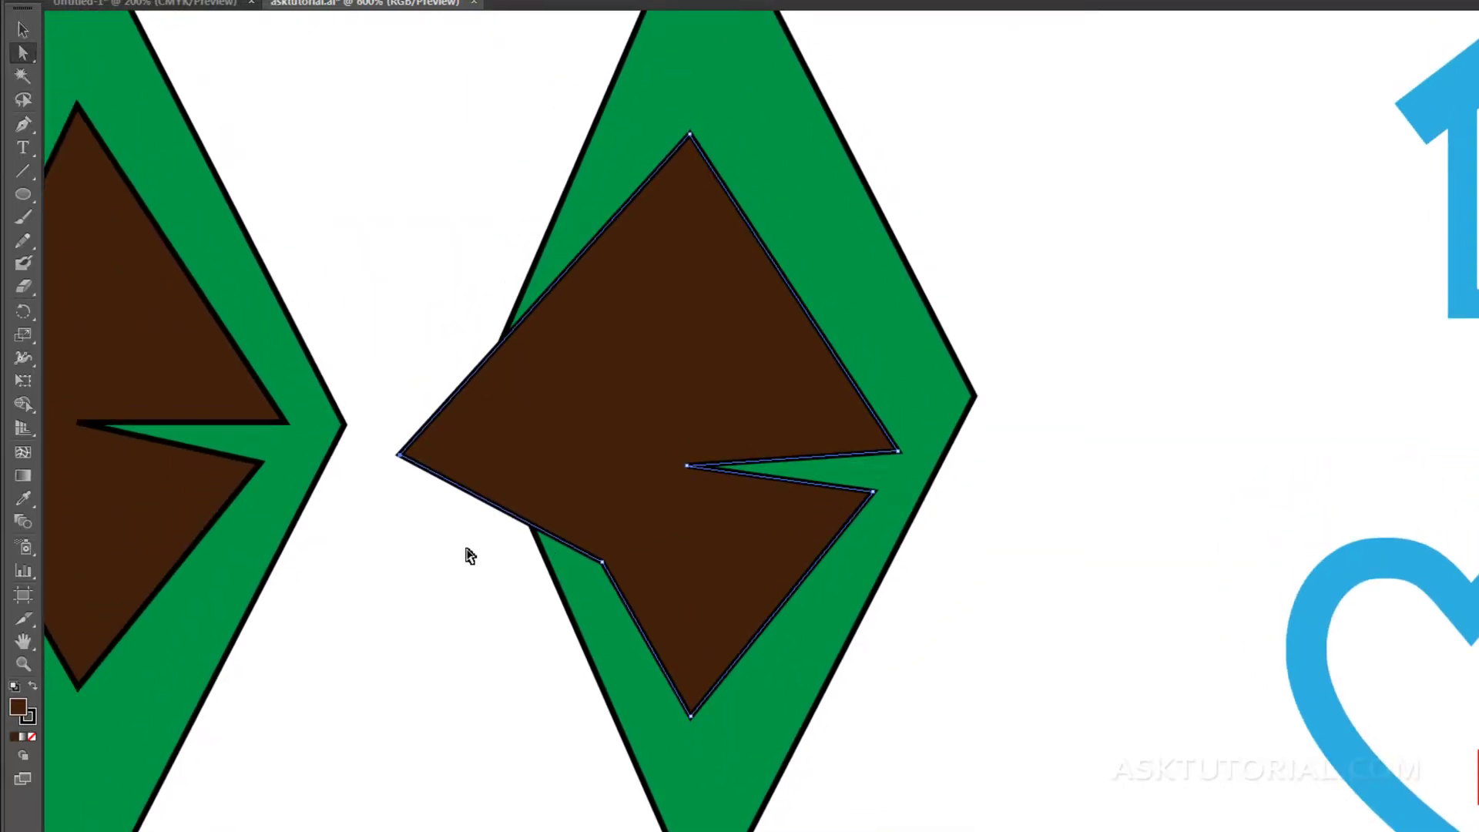
key(ctrl+z)
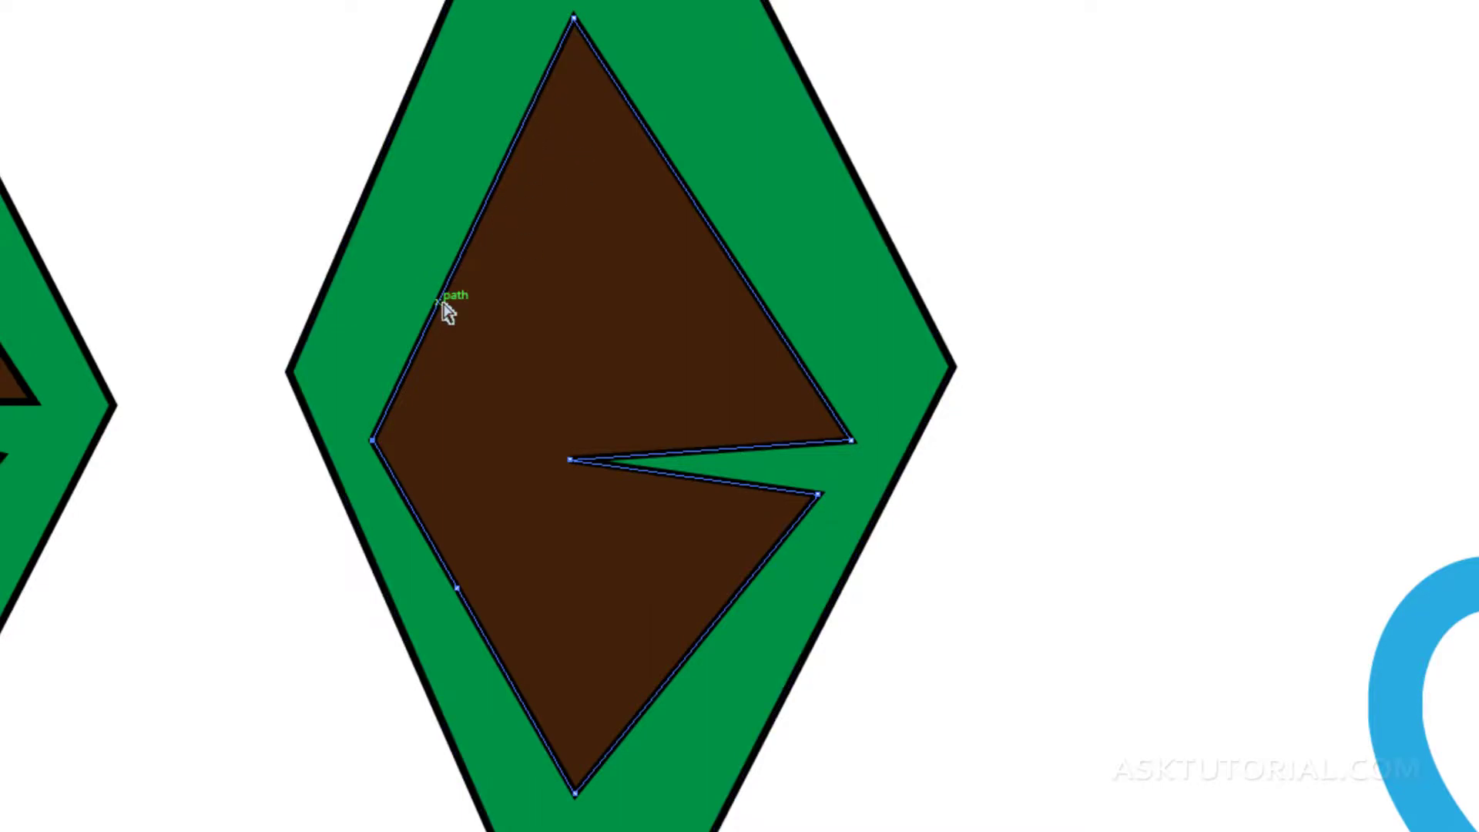
Select the second brown shape's top corner anchor and switch the selection back to its left corner anchor.
click(574, 19)
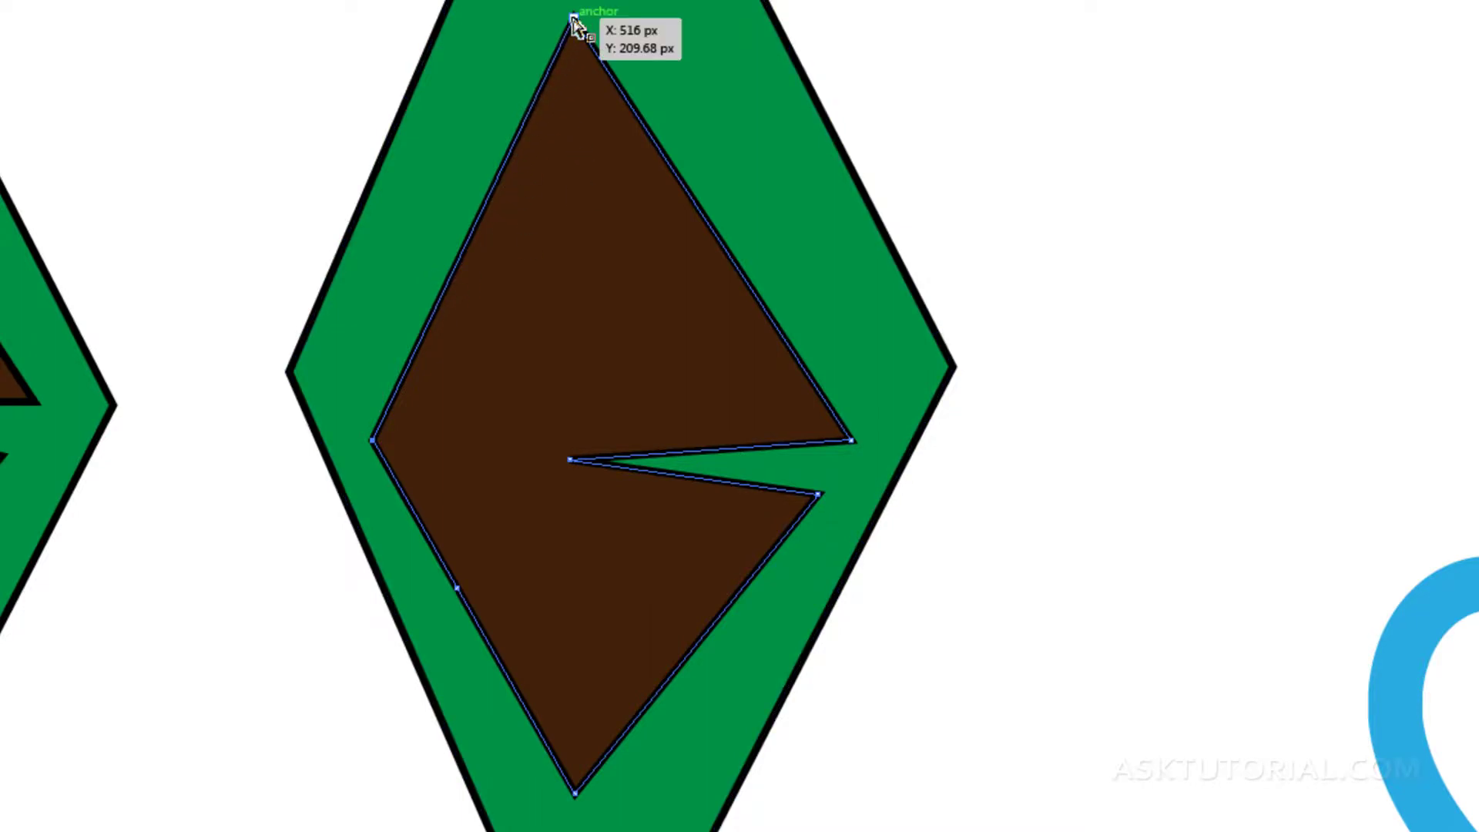
click(374, 442)
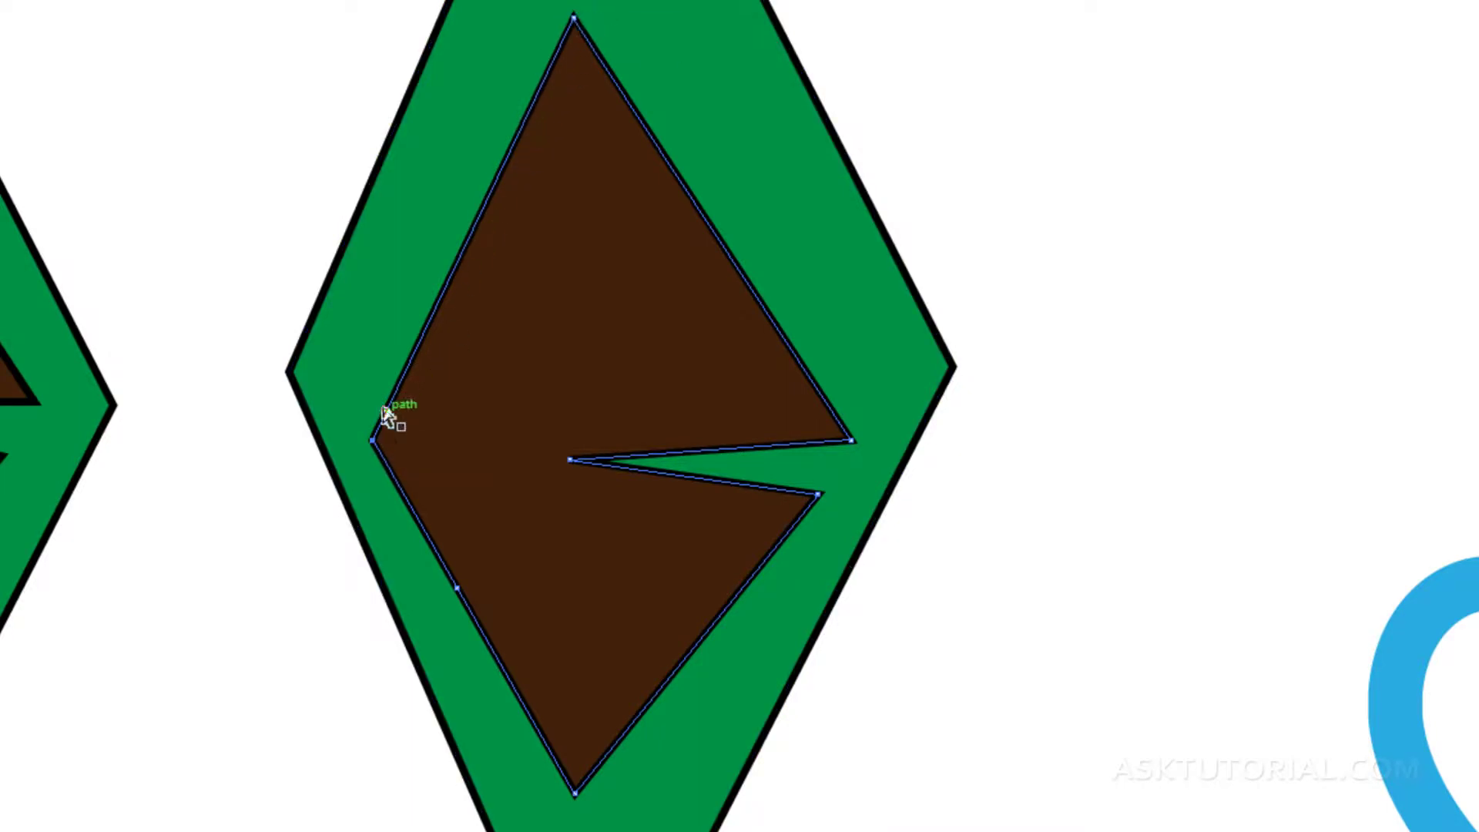
click(373, 441)
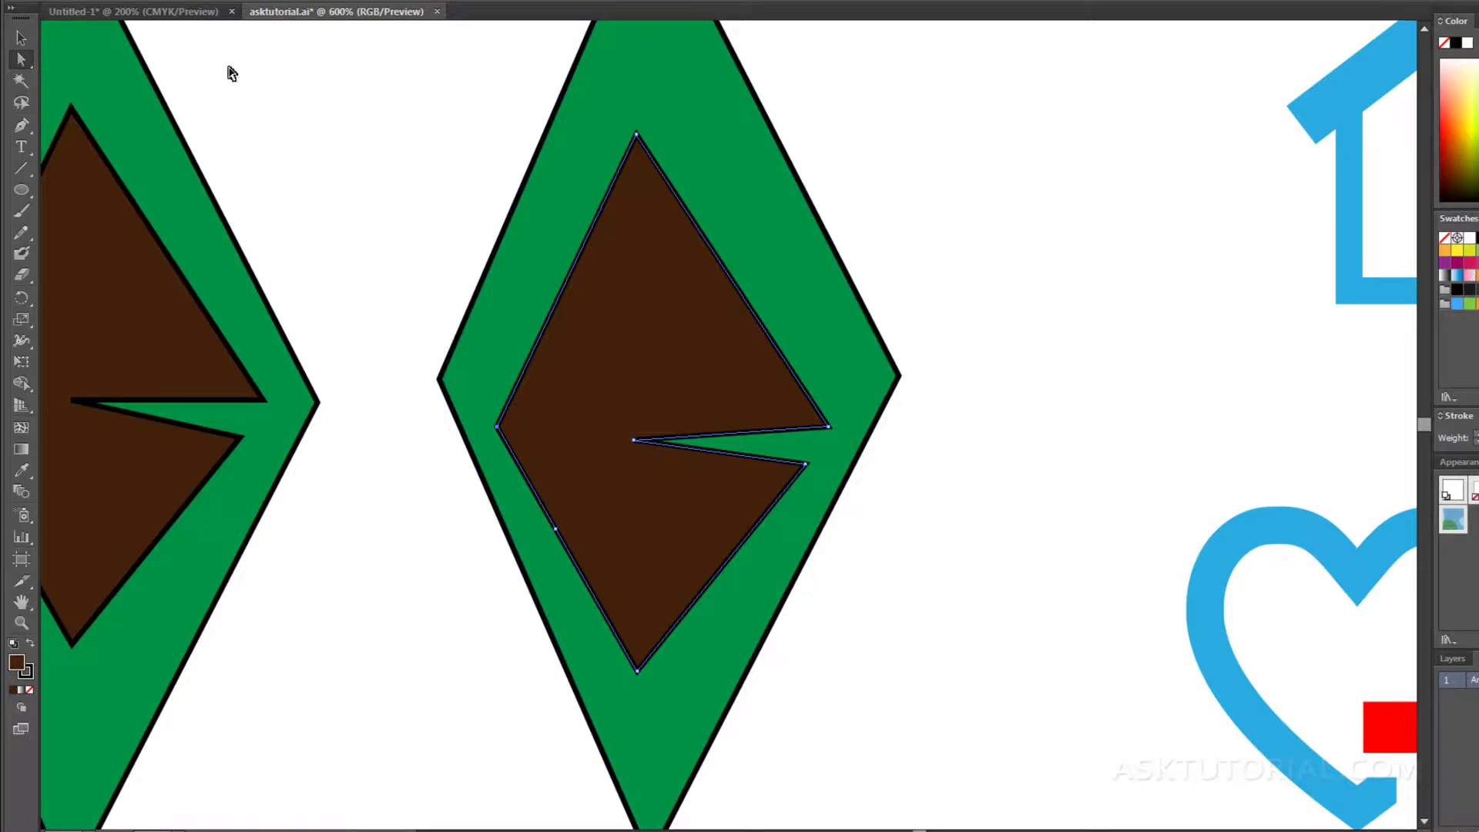
Try moving the second diamond's whole brown inner shape out of the green one with the Direct Selection tool, and undo it.
click(21, 62)
drag(614, 376, 944, 370)
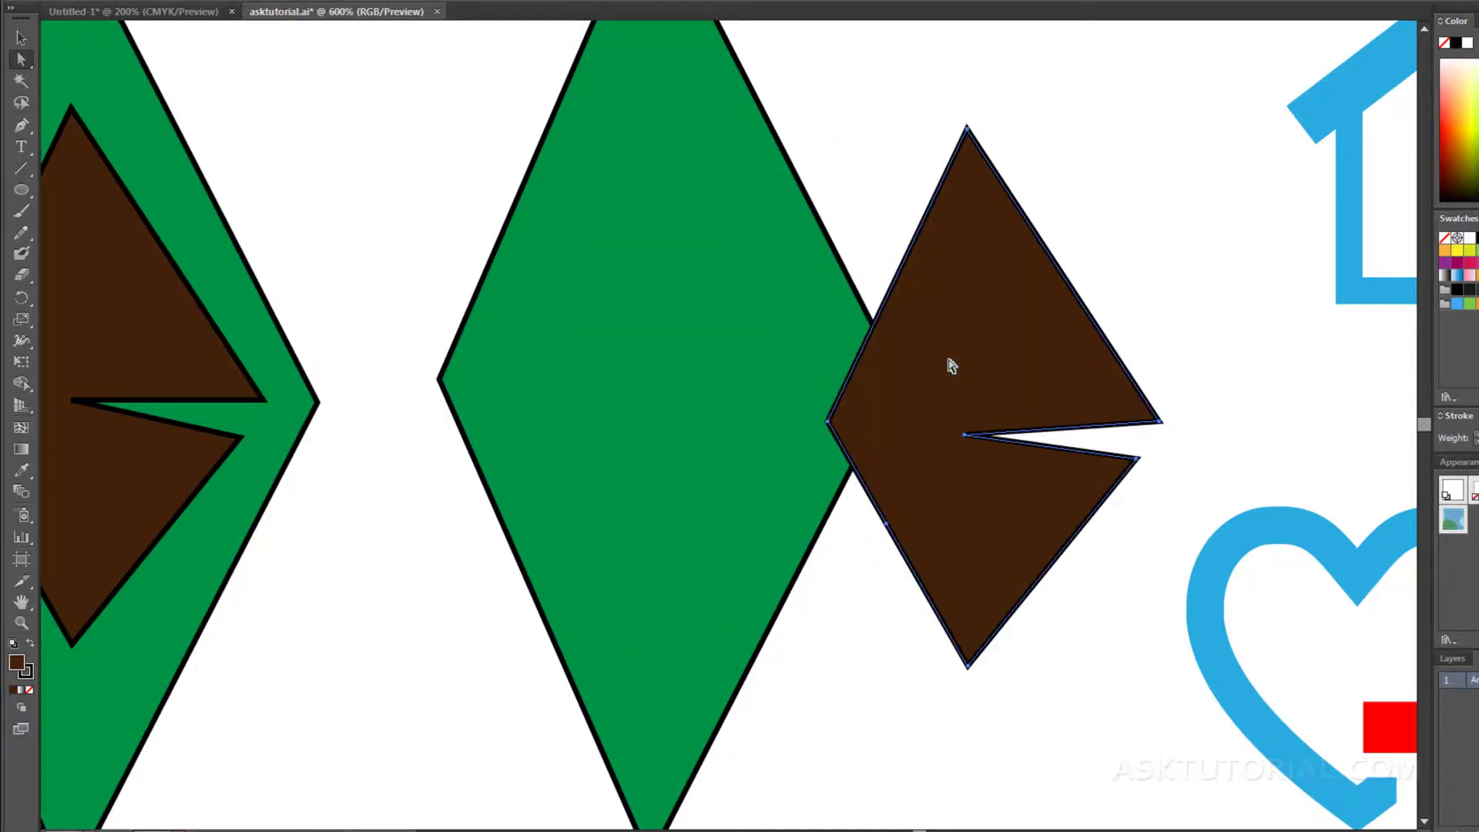
key(ctrl+z)
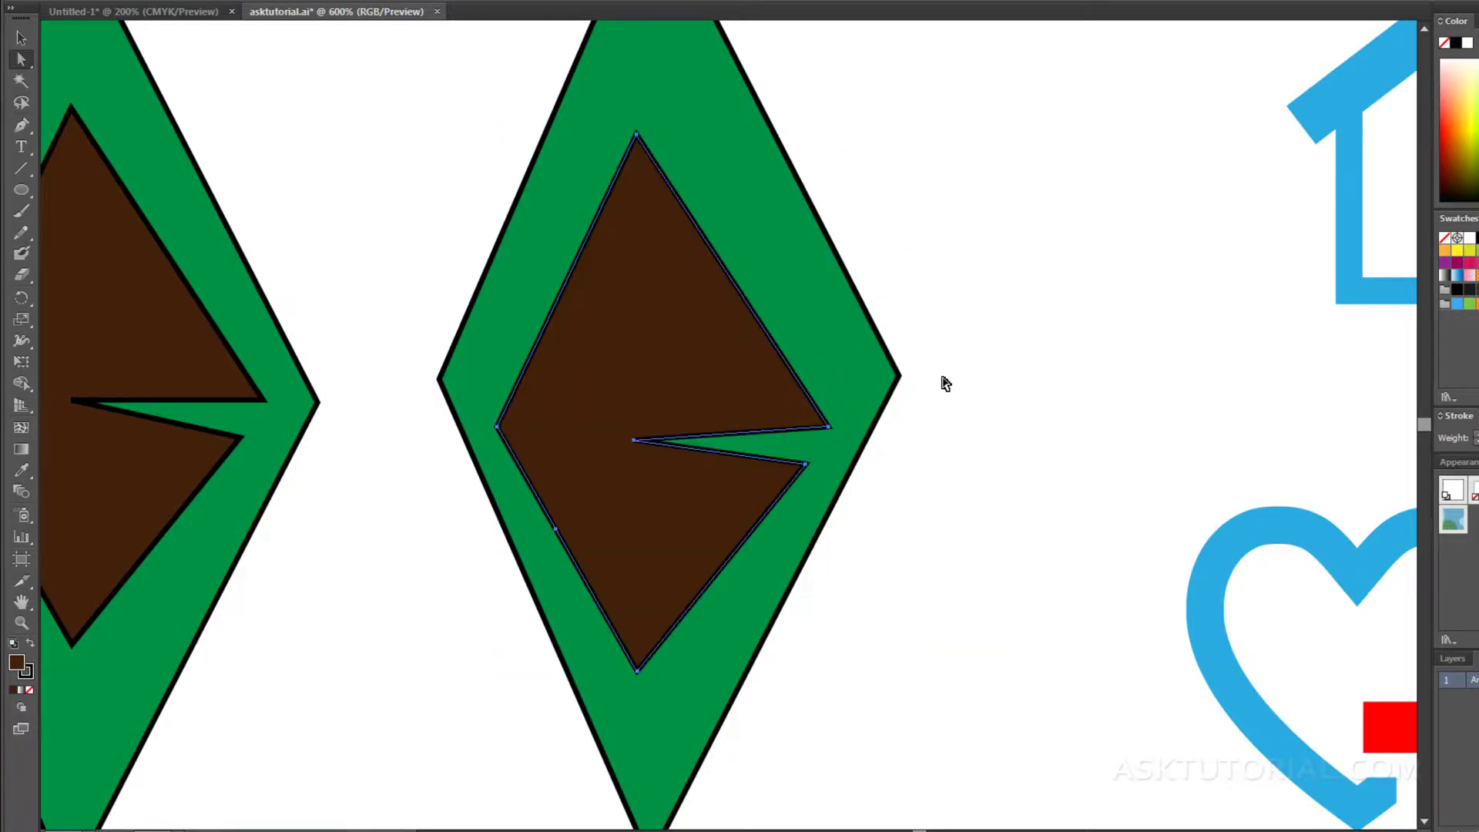
Switch to the Group Selection tool, keeping the second diamond's brown inner shape selected.
scroll(923, 470, down, 1)
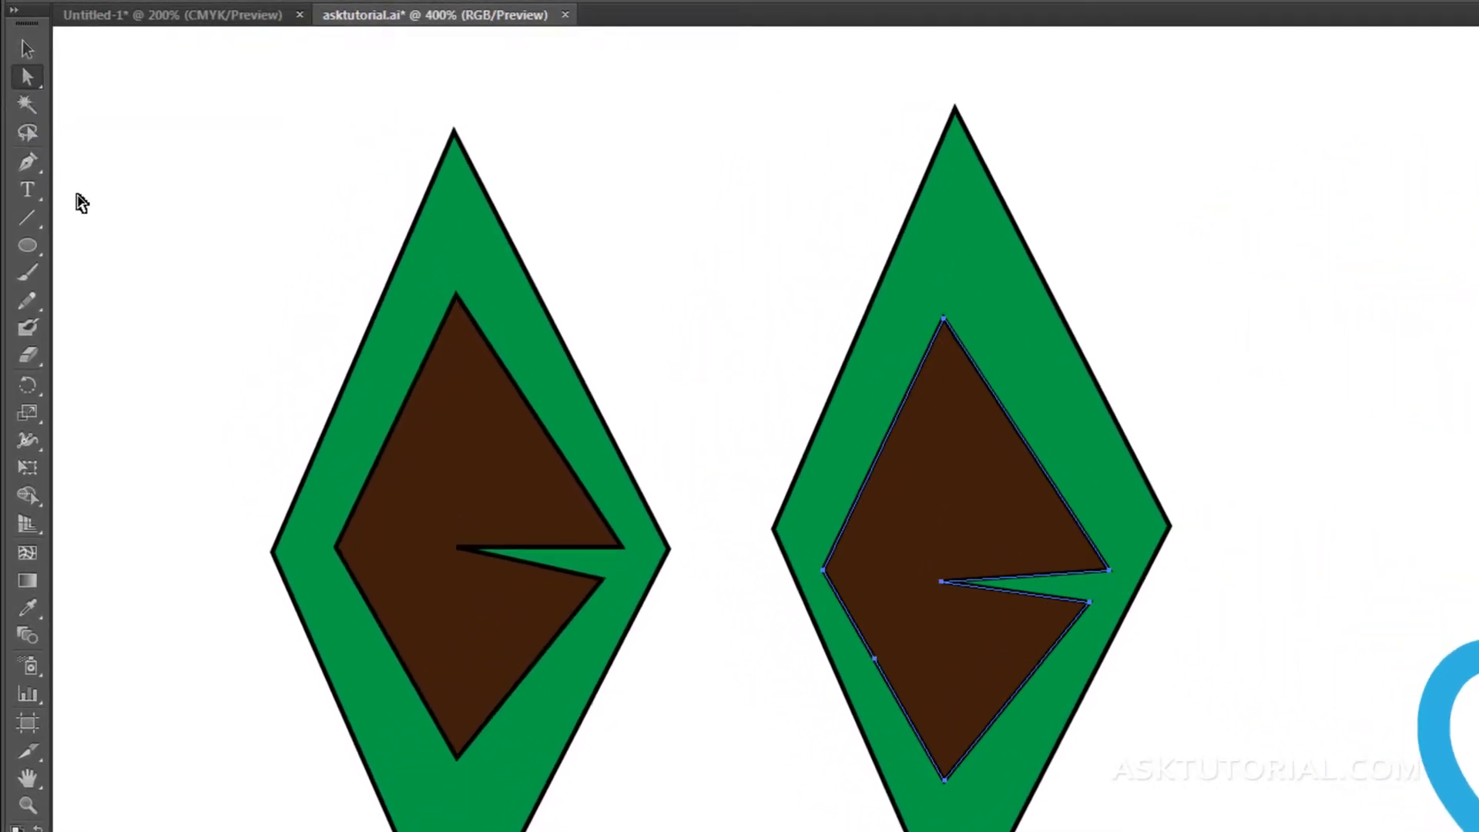
click(30, 77)
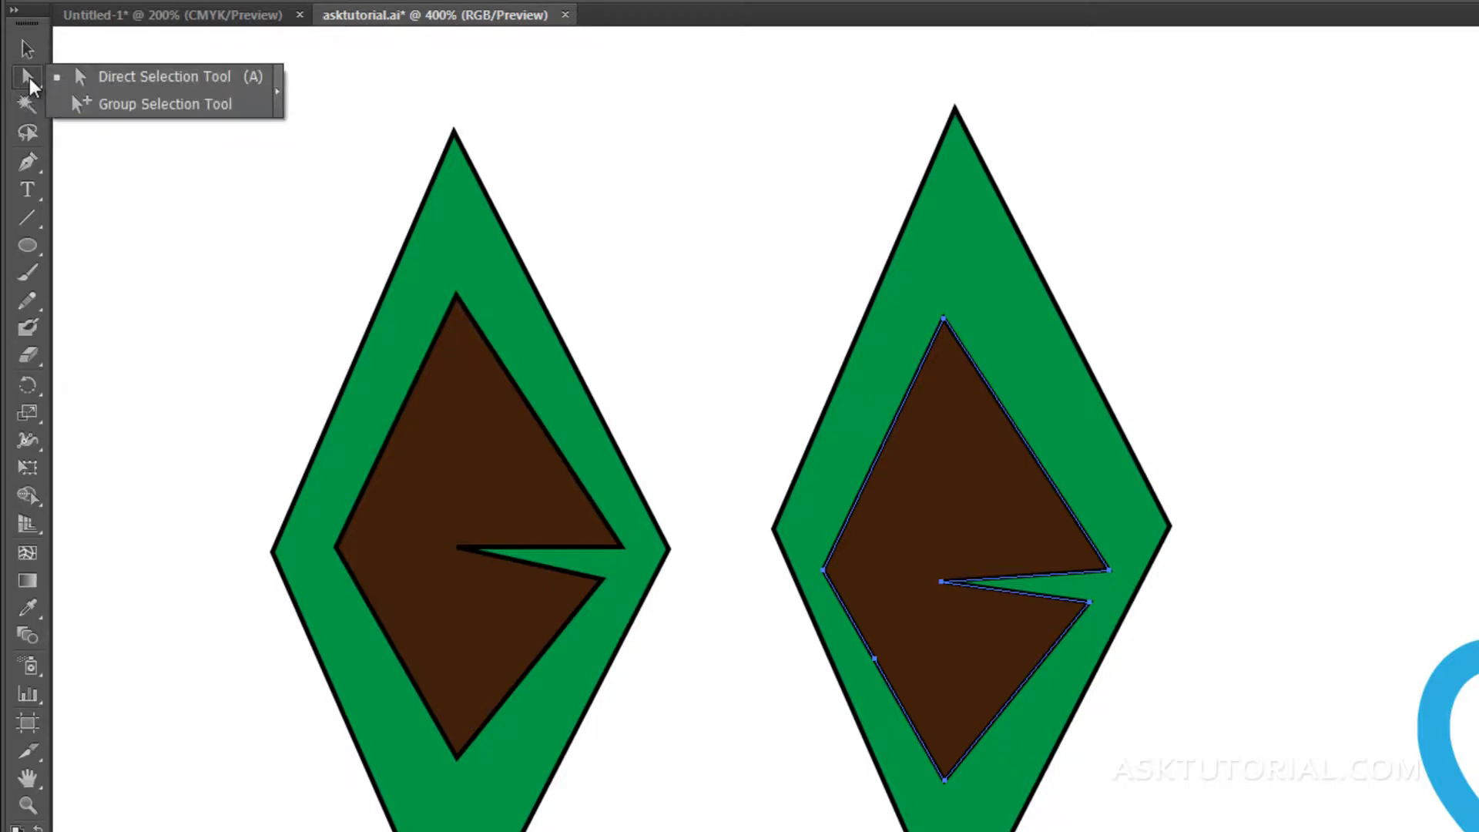
click(120, 103)
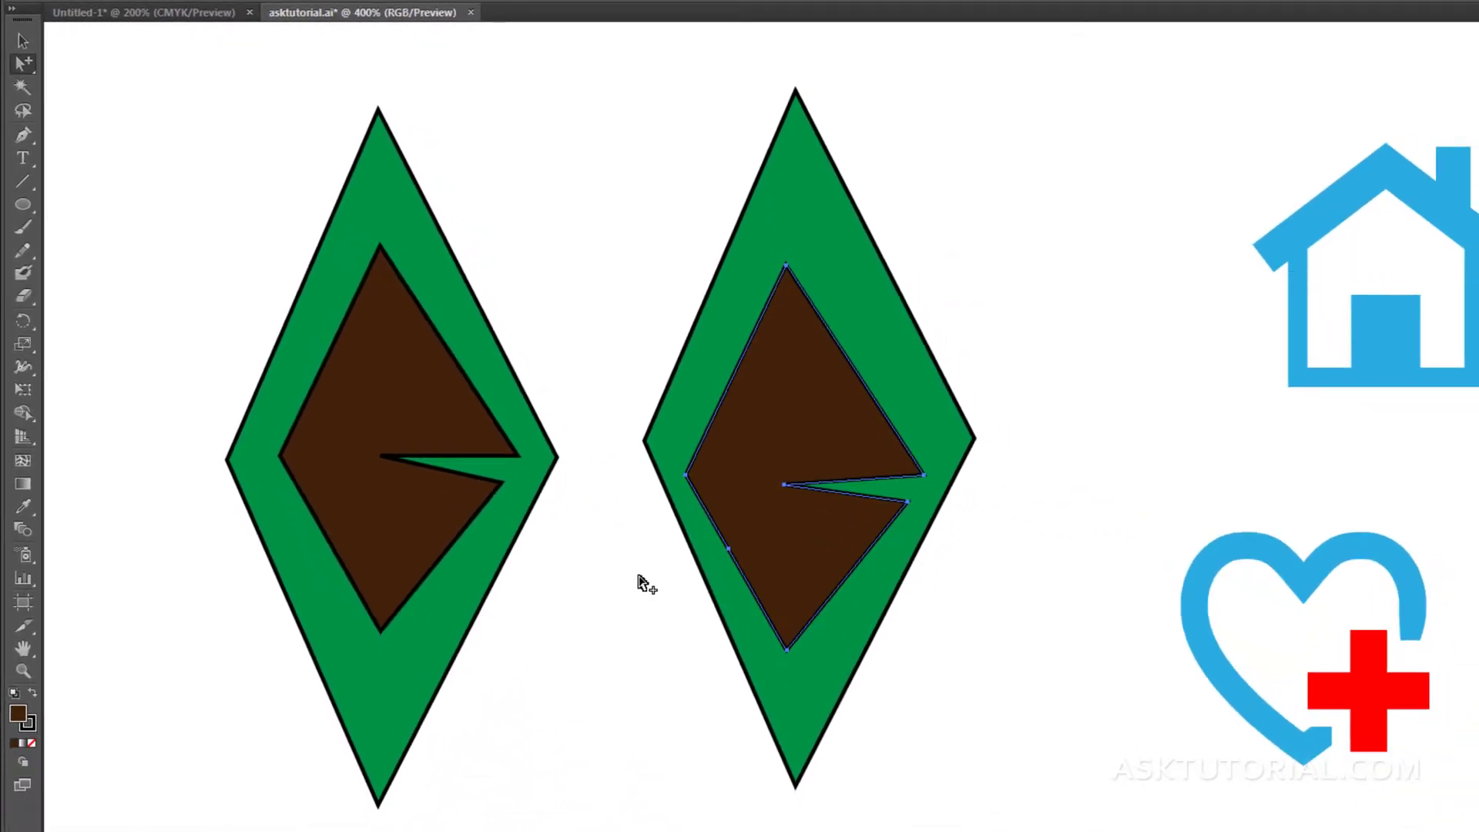
click(1004, 423)
shift+click(907, 383)
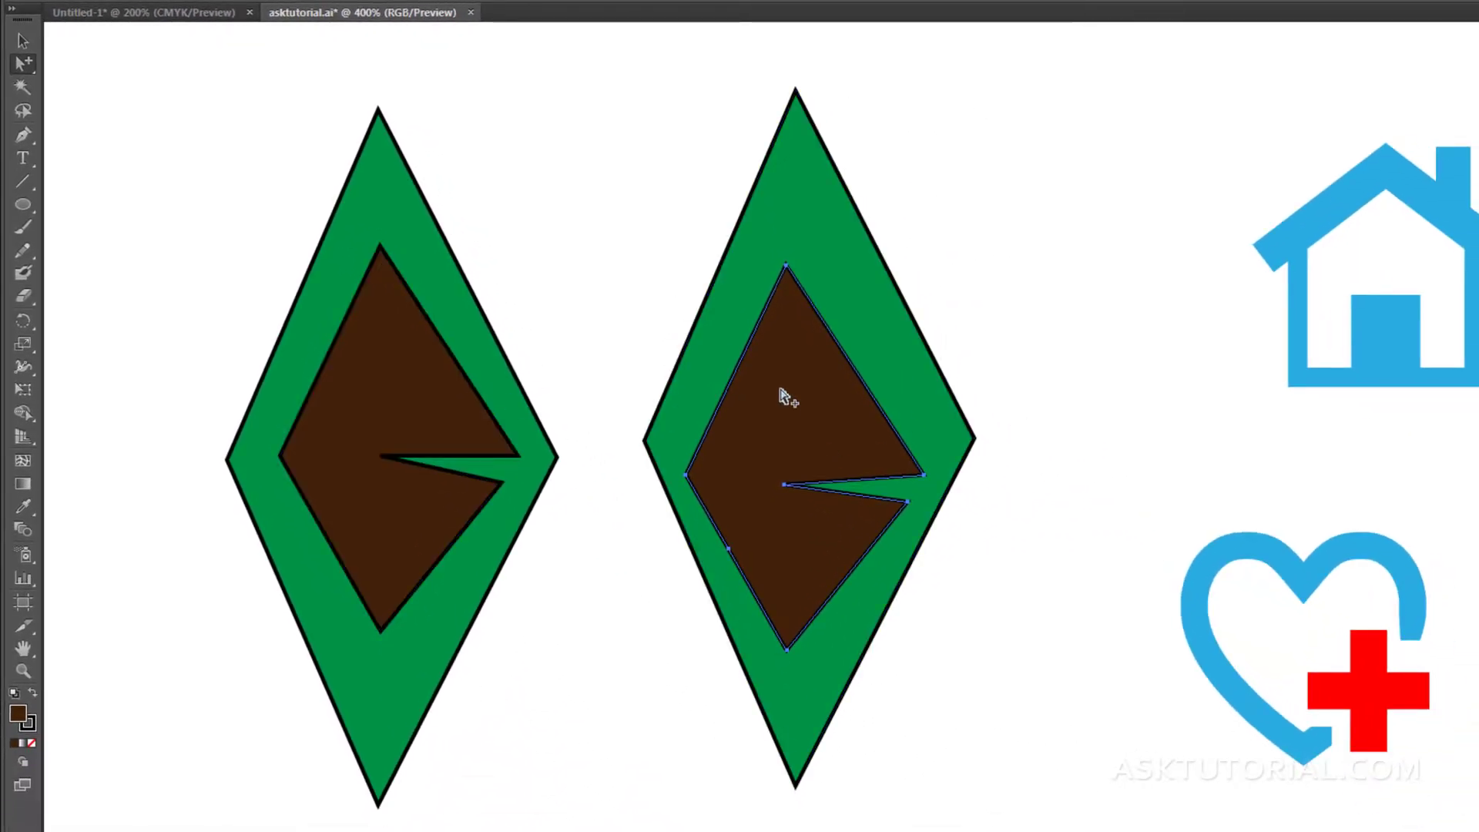
Try moving the second diamond's brown shape toward the house and heart icons, add the green shape to the selection, and undo the move.
drag(764, 418, 1143, 423)
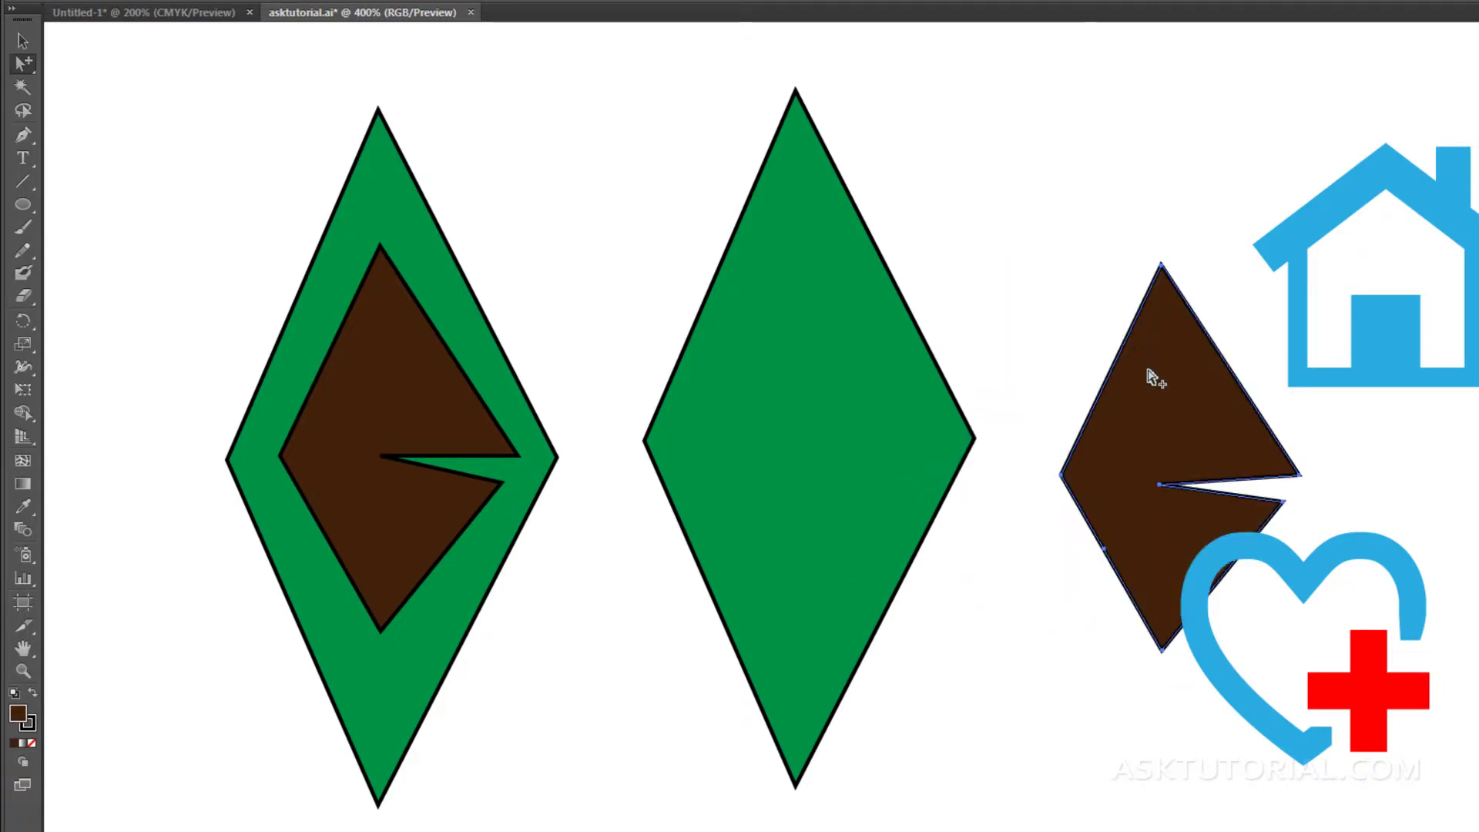
shift+click(872, 384)
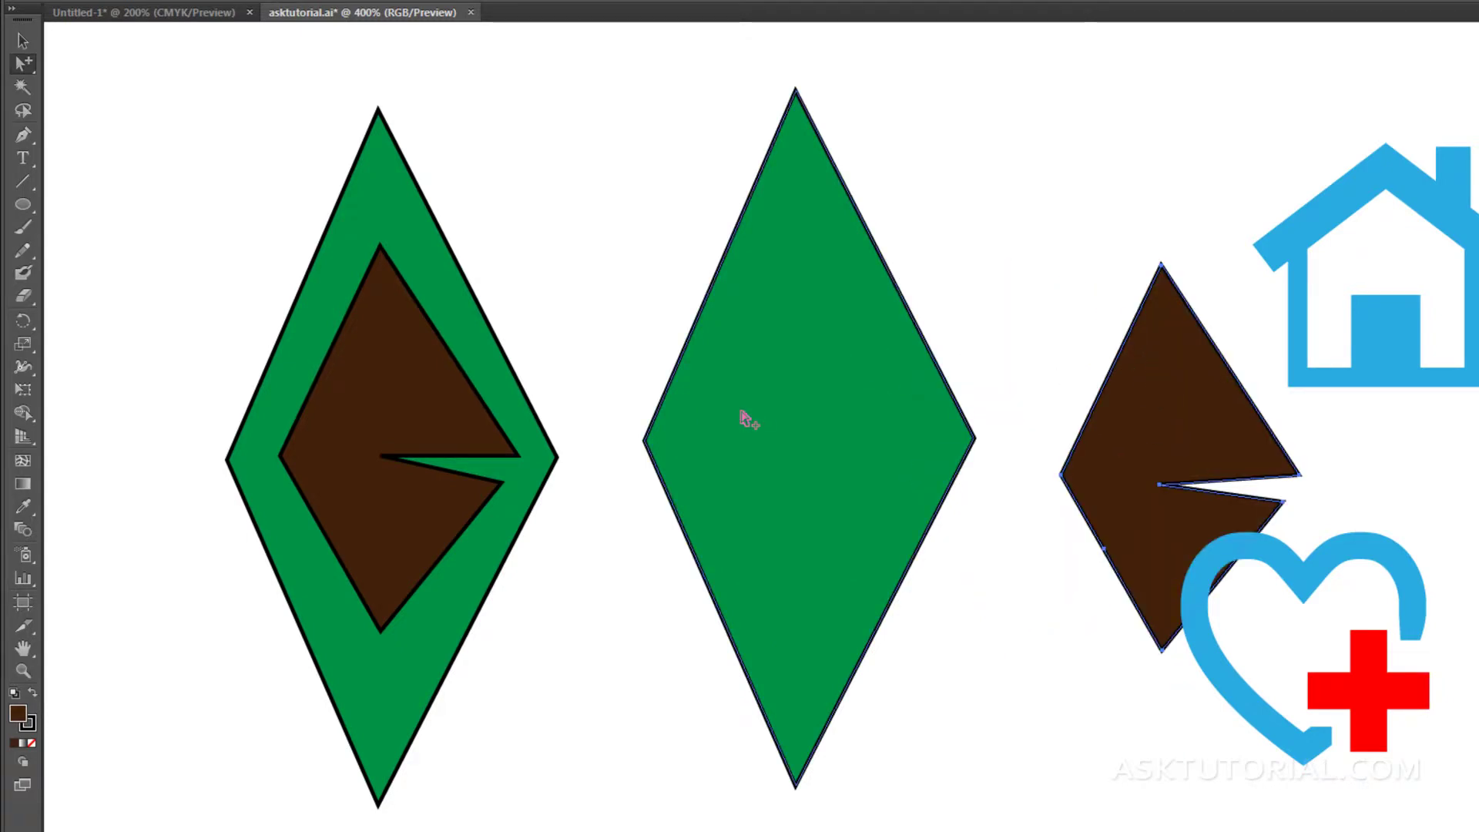
key(ctrl+z)
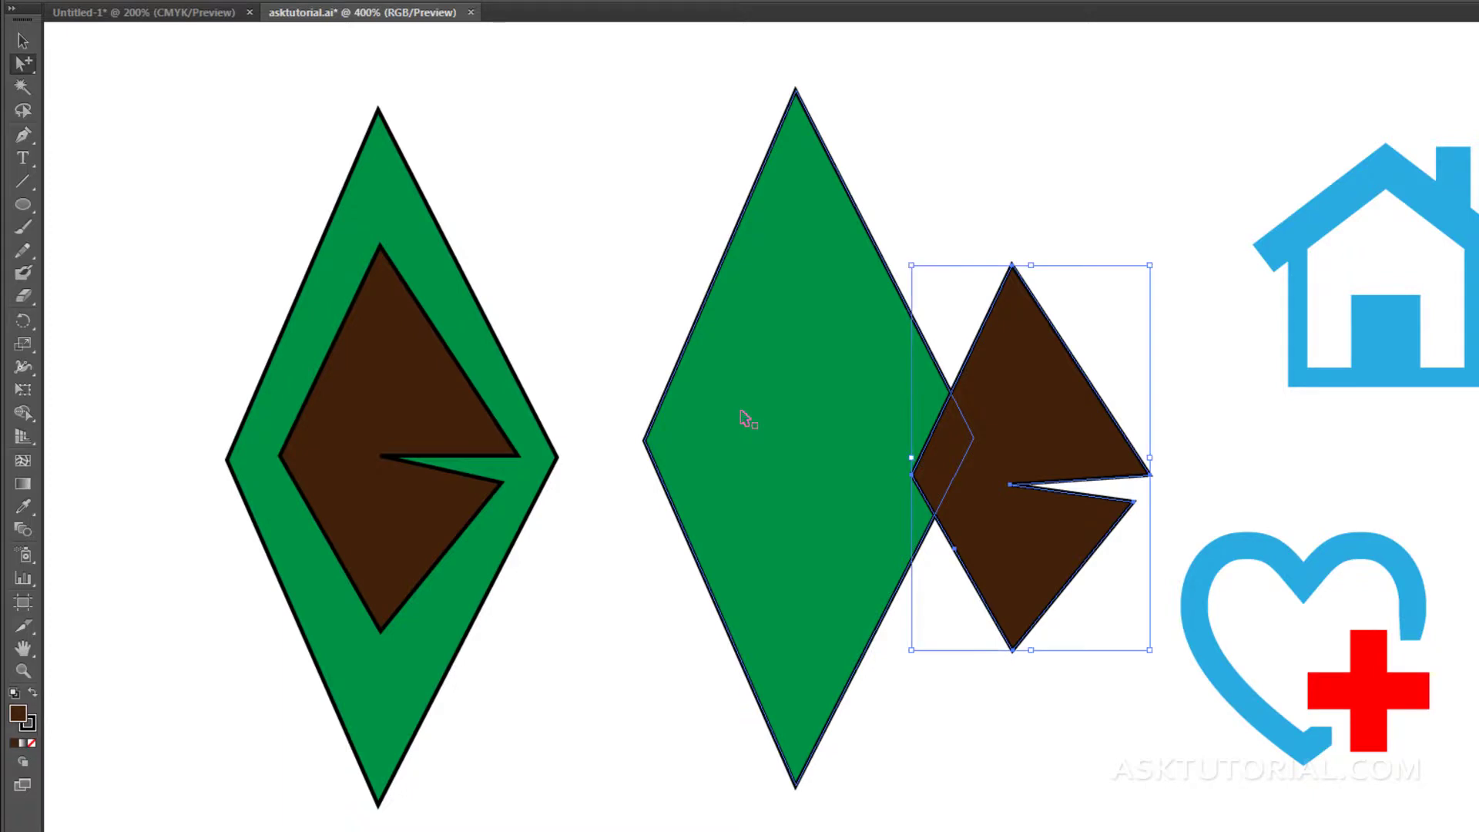
key(ctrl+z)
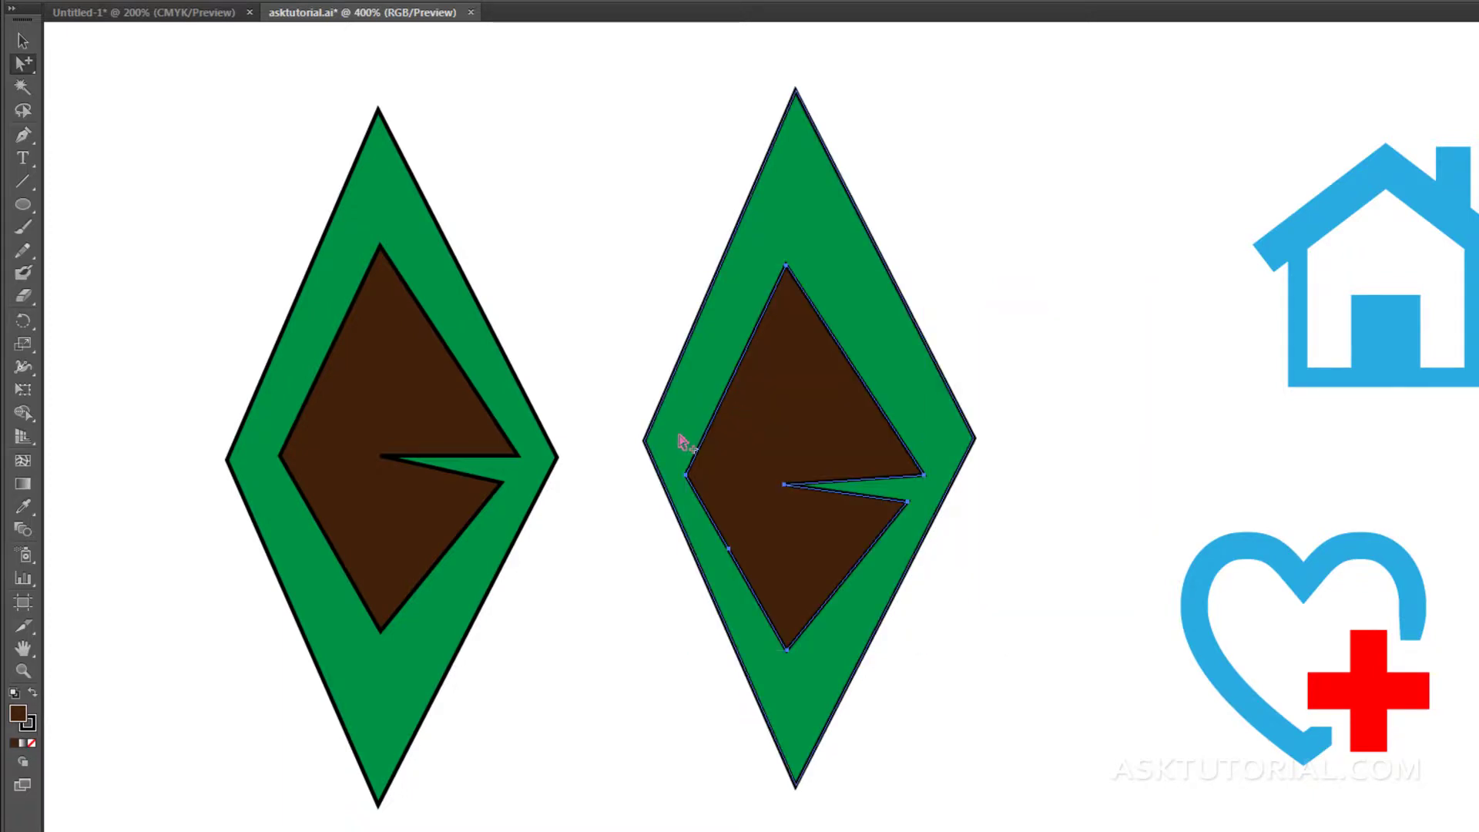
click(626, 497)
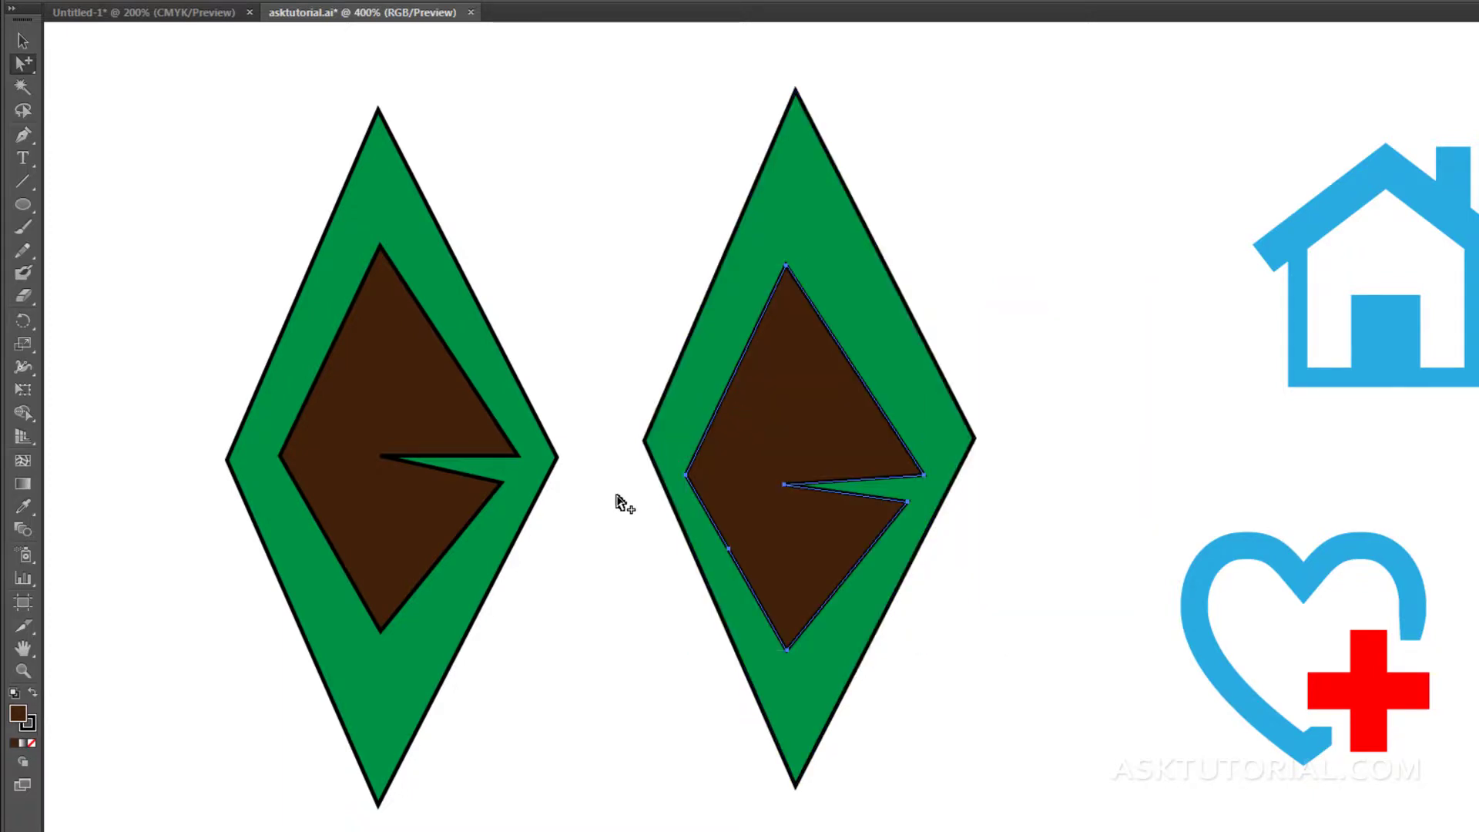
Select both shapes of the second diamond's group with the Group Selection tool and add the first diamond's brown shape.
click(784, 426)
click(784, 426)
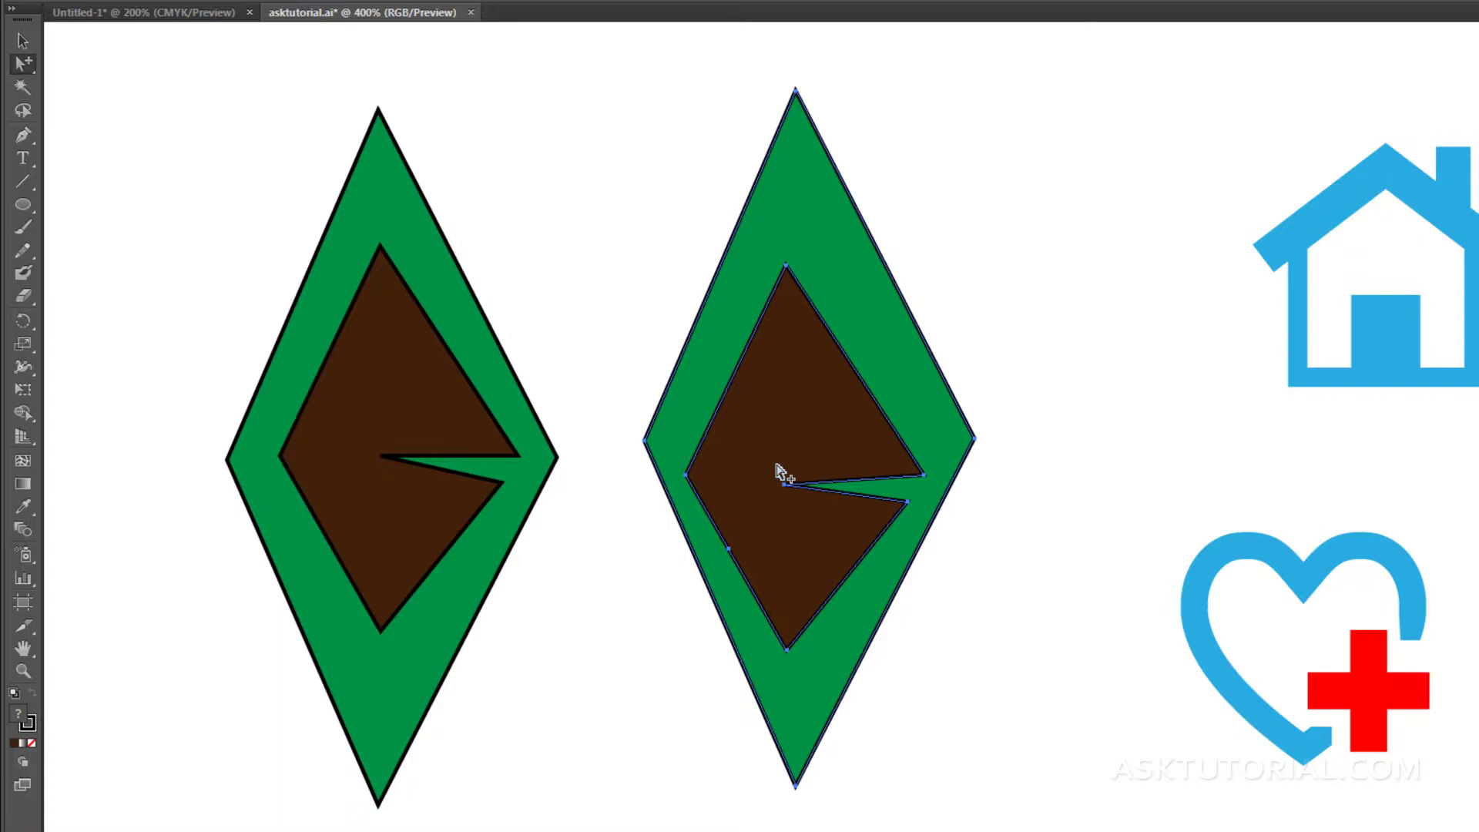
shift+click(413, 404)
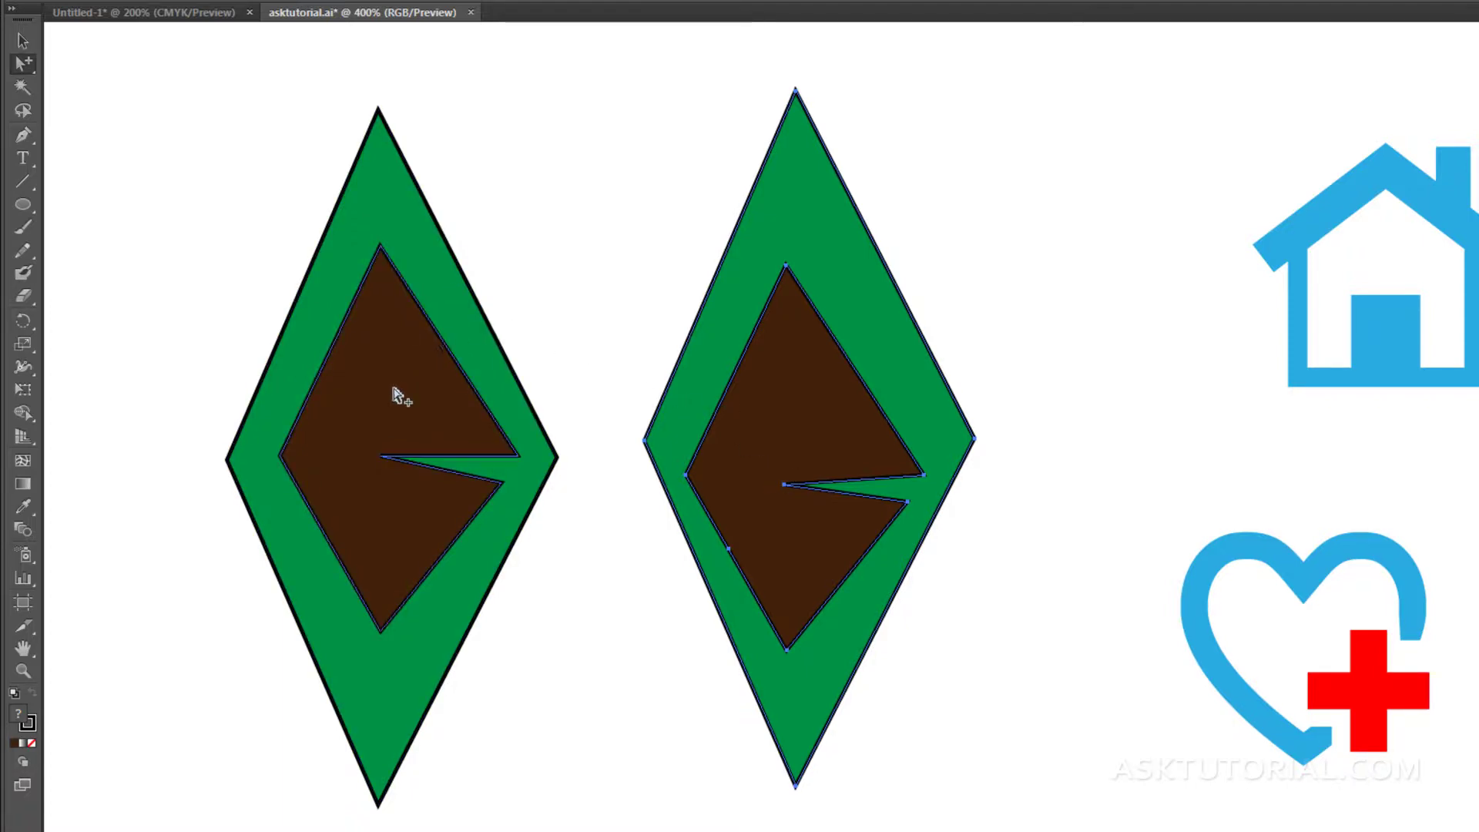
Select each diamond's brown inner shape on its own, extend the second selection to its whole group, and deselect everything.
click(383, 396)
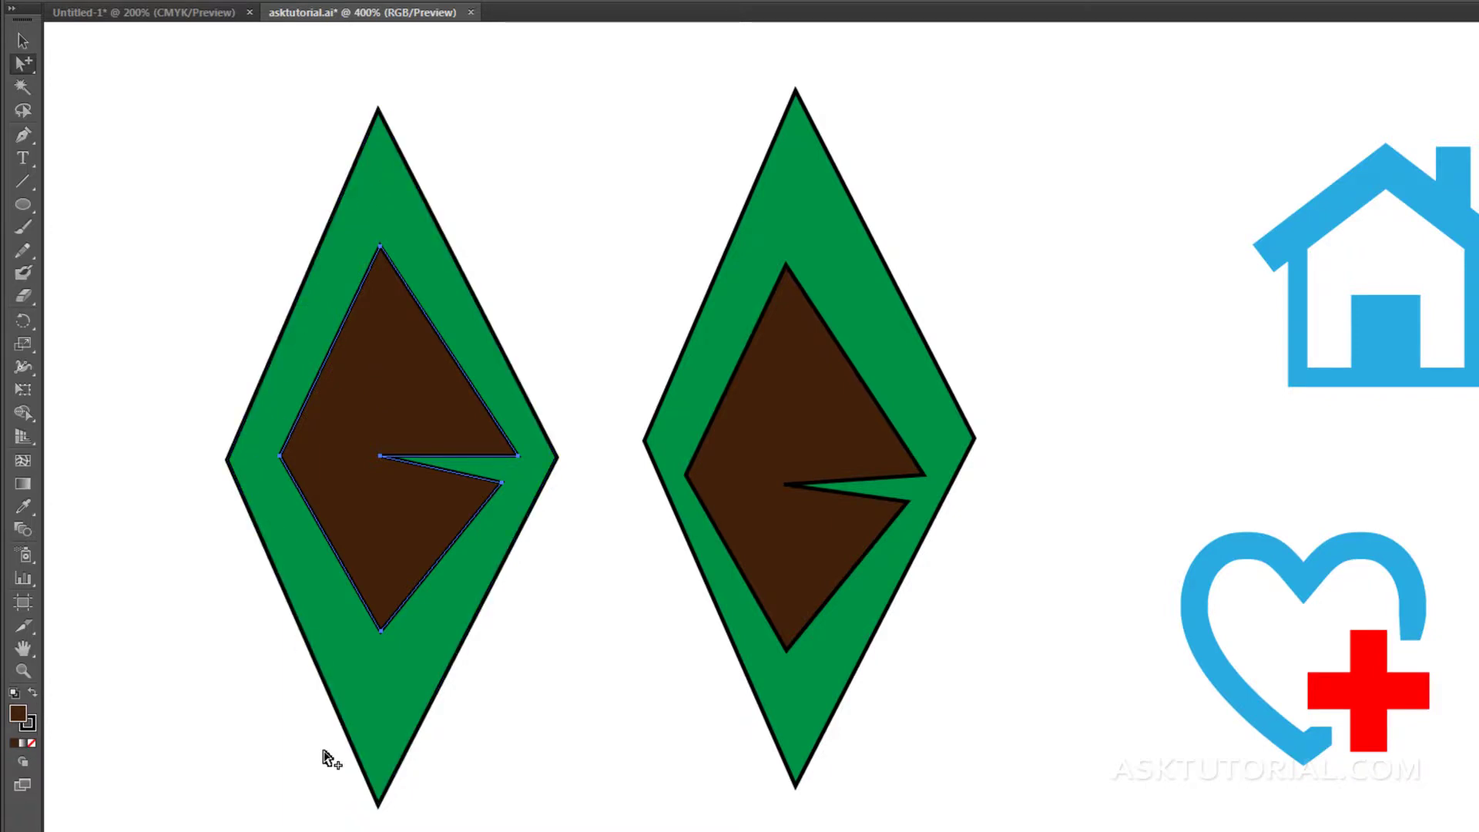
click(801, 393)
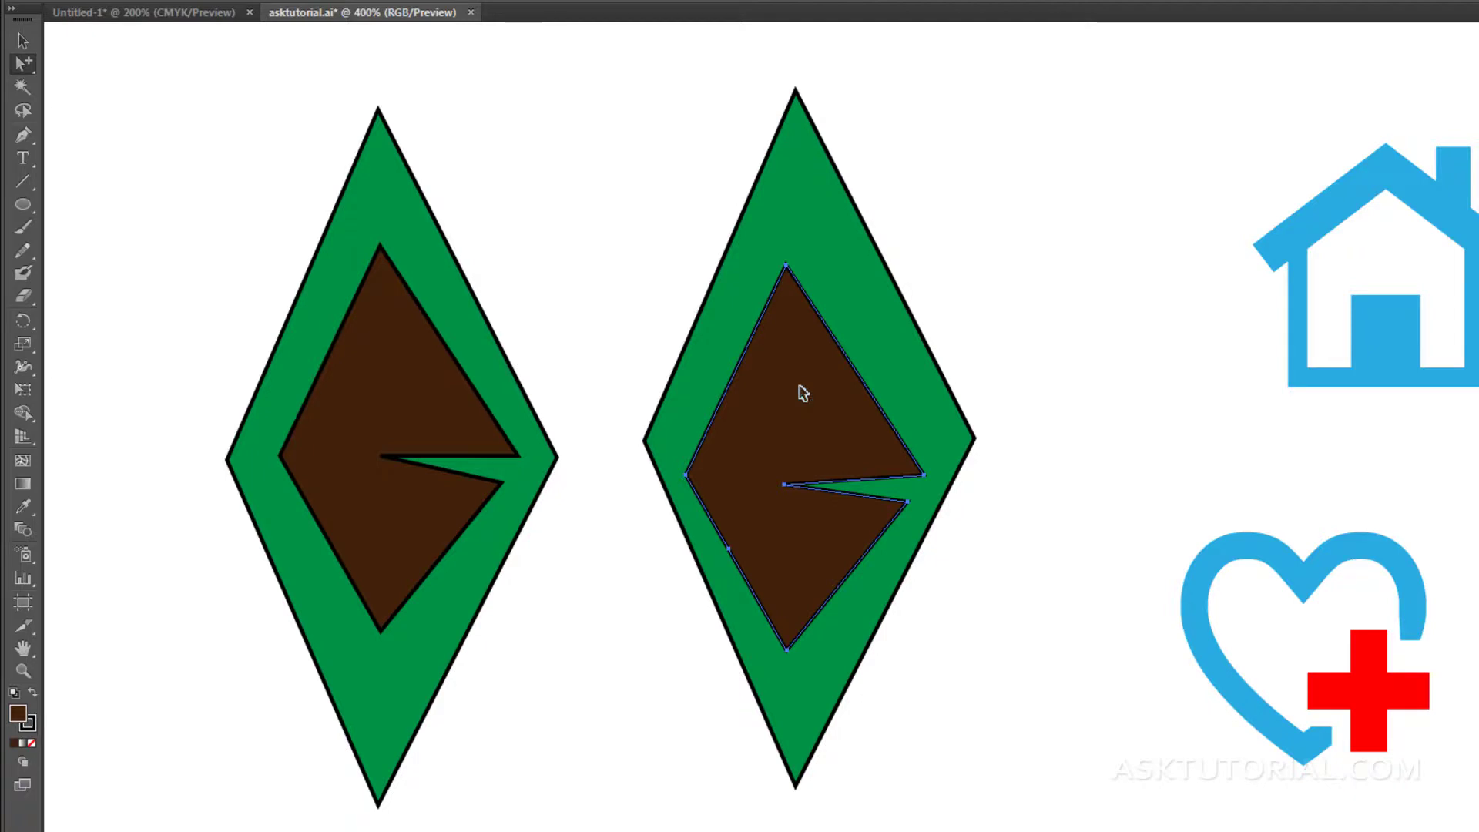
click(801, 393)
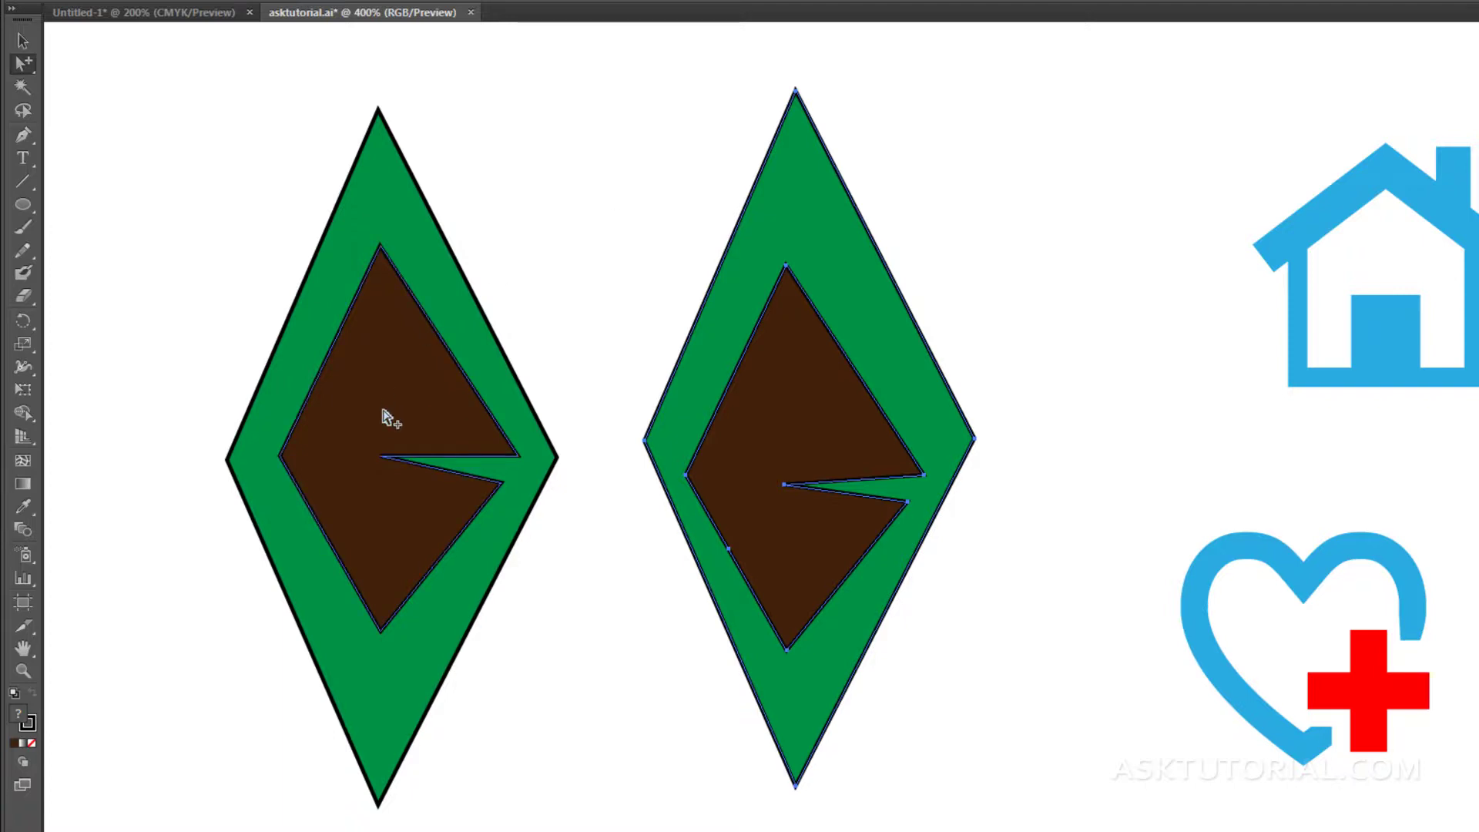
click(638, 330)
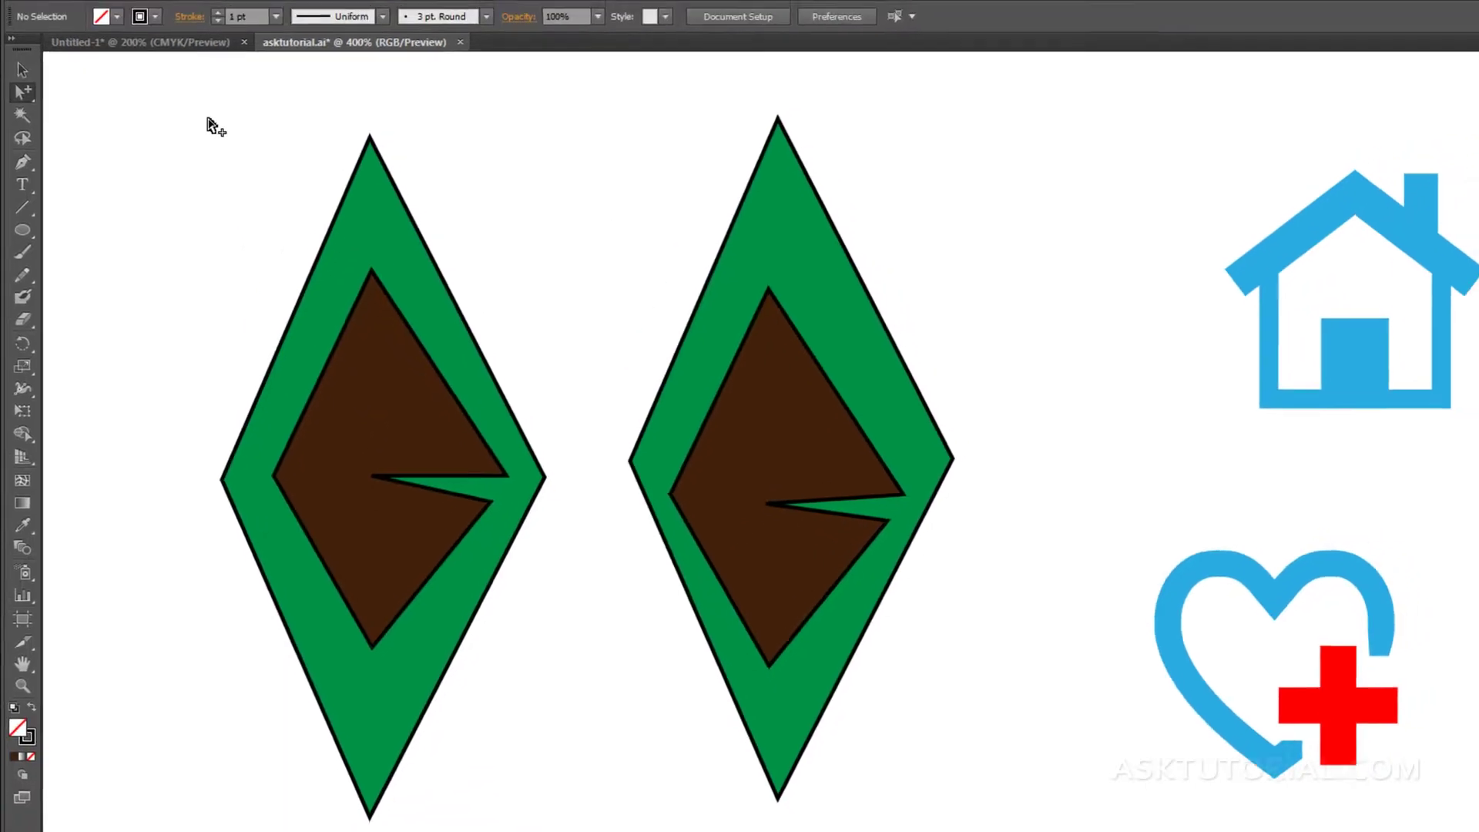
Group the first diamond's green outer and brown inner shapes, and deselect the group.
drag(193, 75, 559, 829)
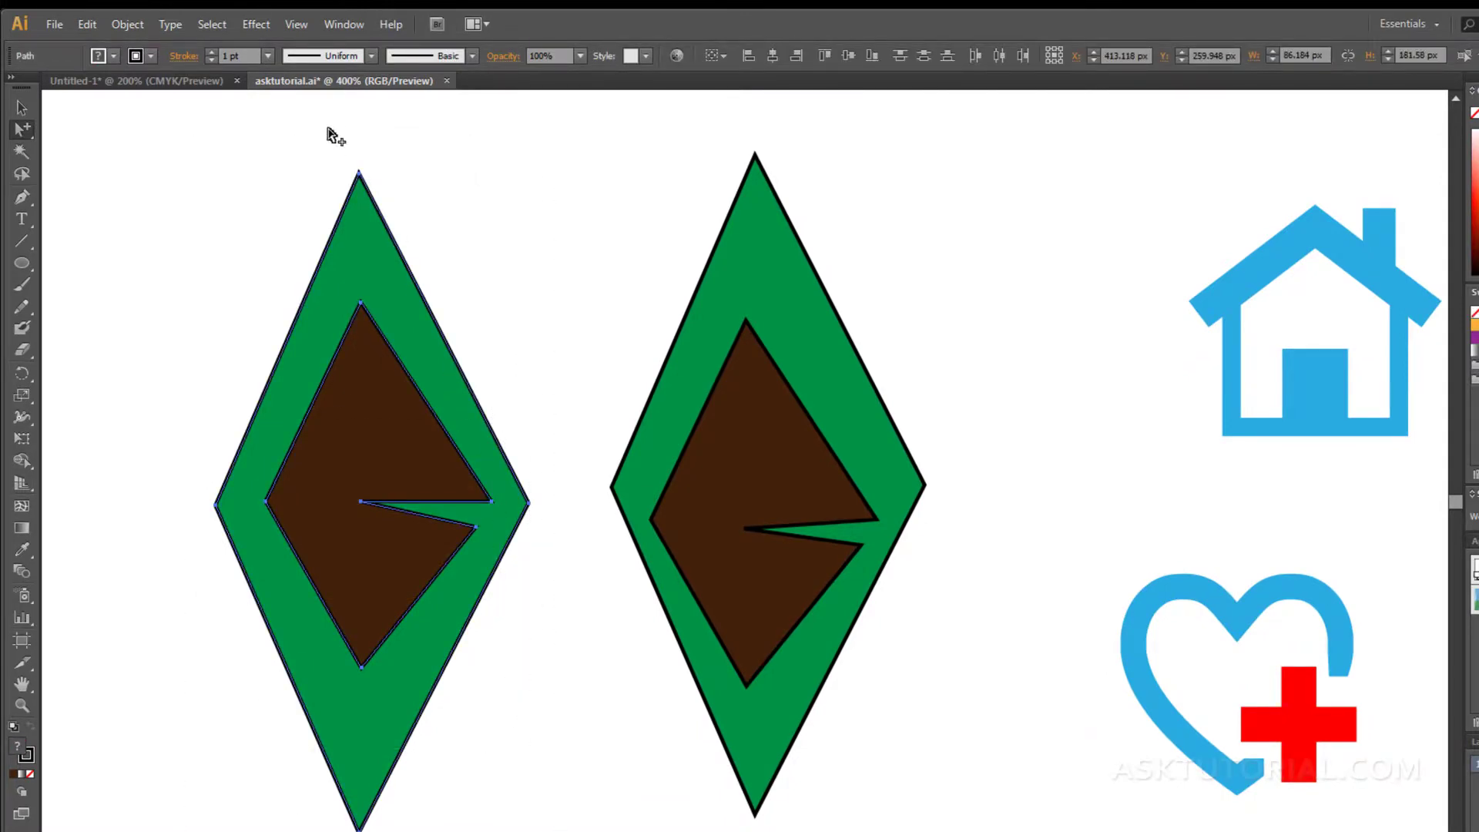
click(124, 29)
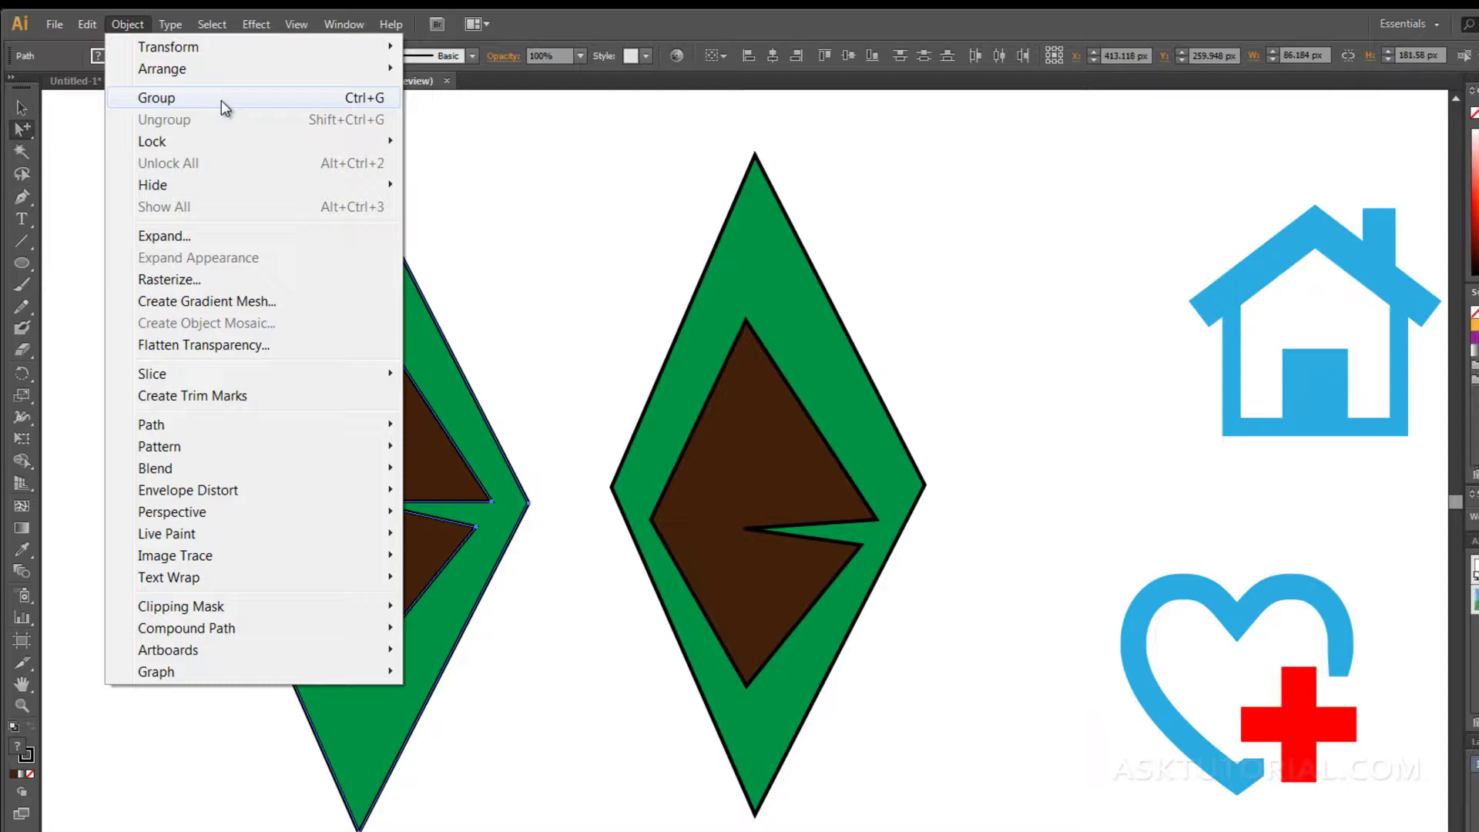
click(333, 98)
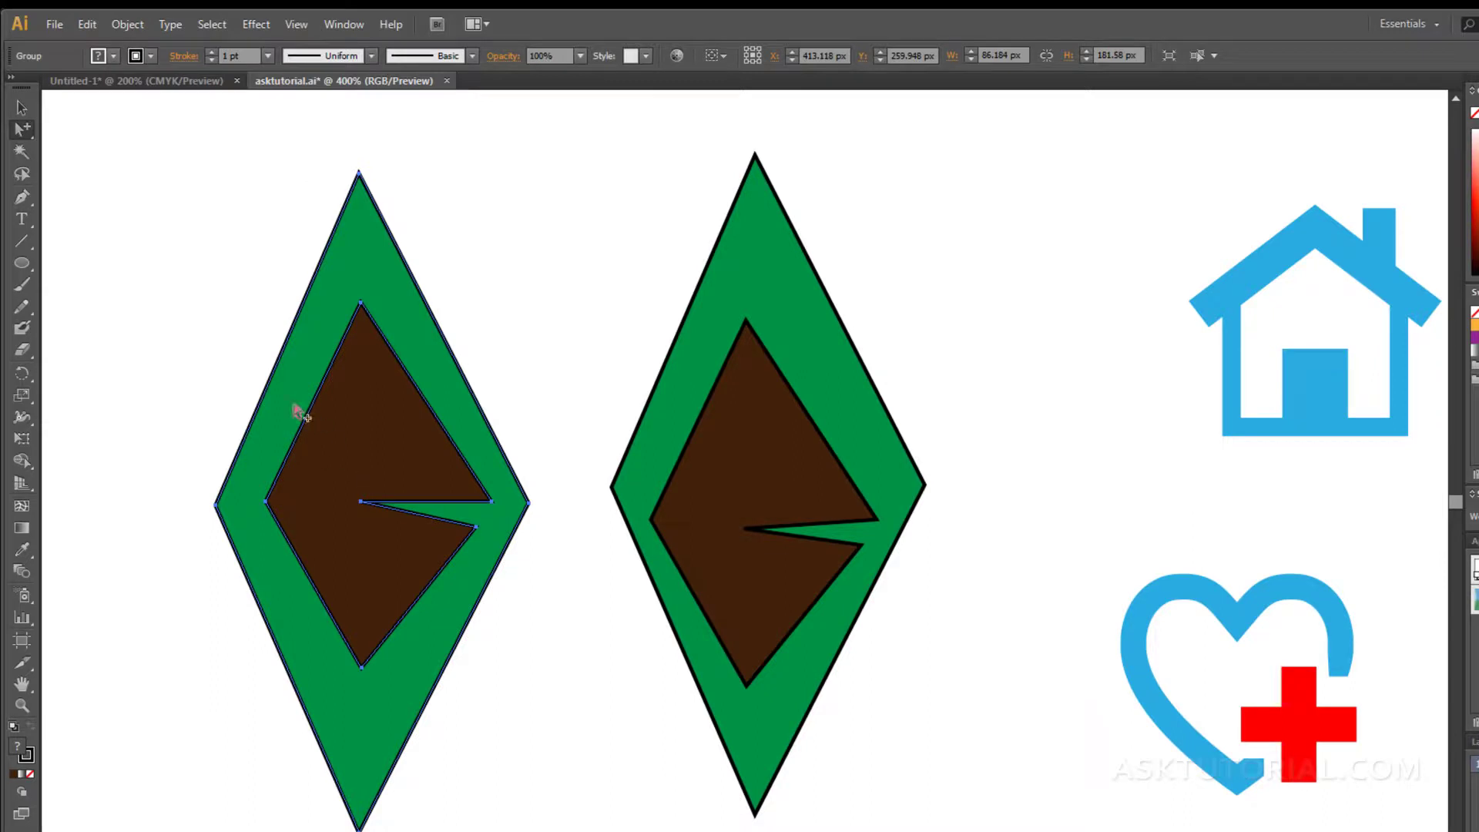
click(199, 412)
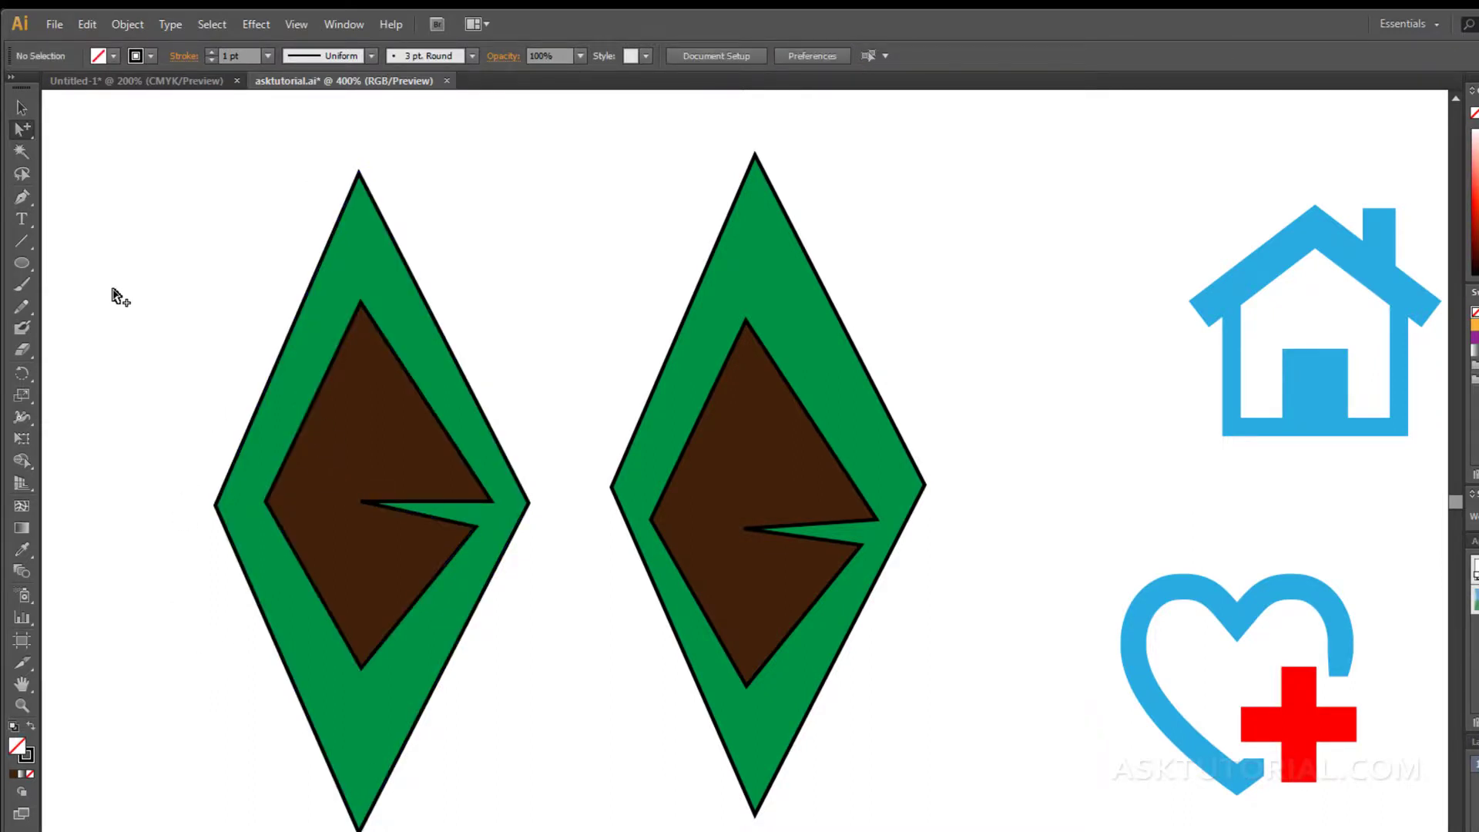
click(26, 128)
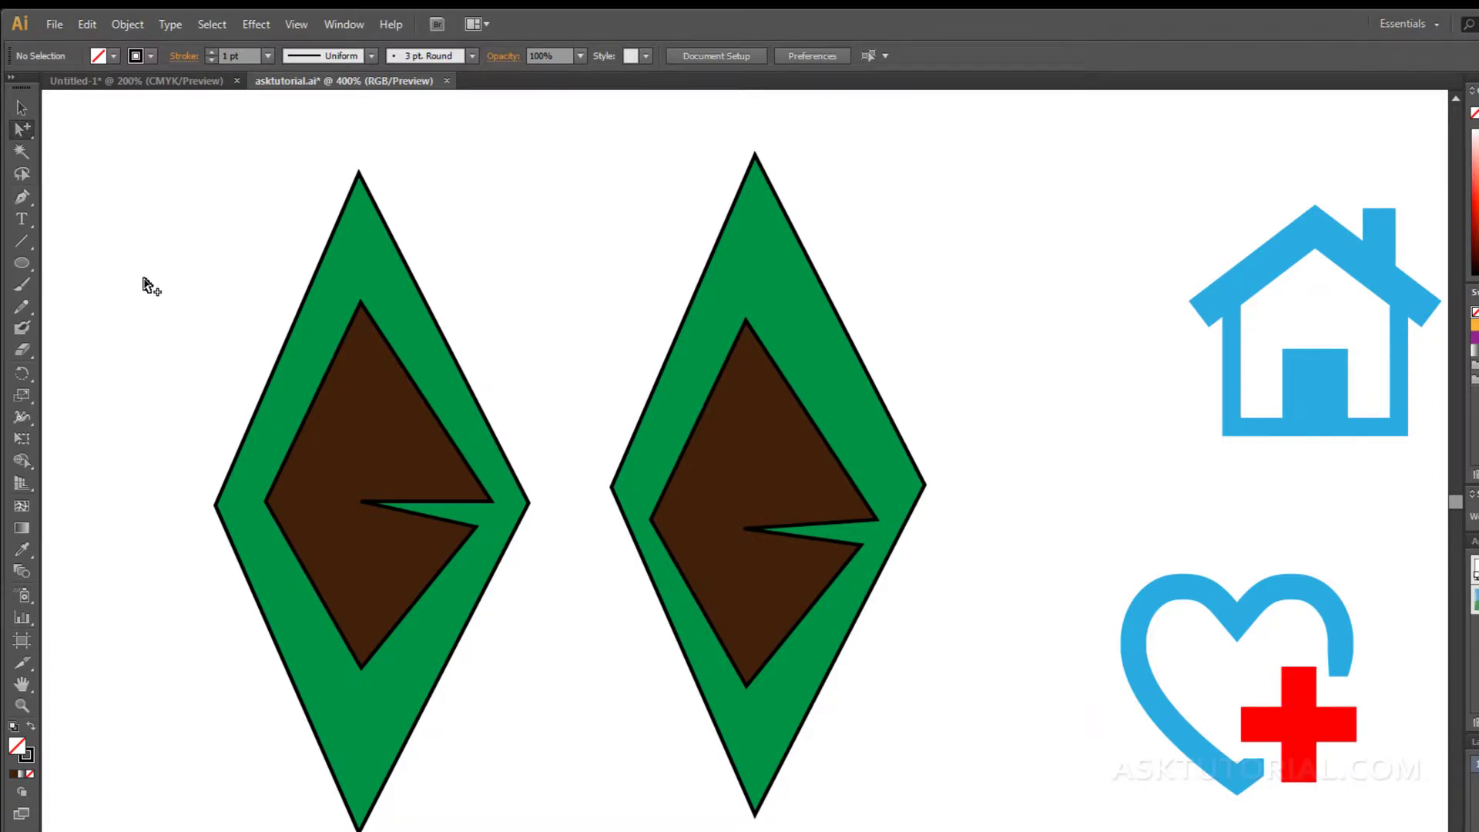
Select the first diamond's brown inner shape with the Group Selection tool and extend the selection to its whole group.
click(332, 449)
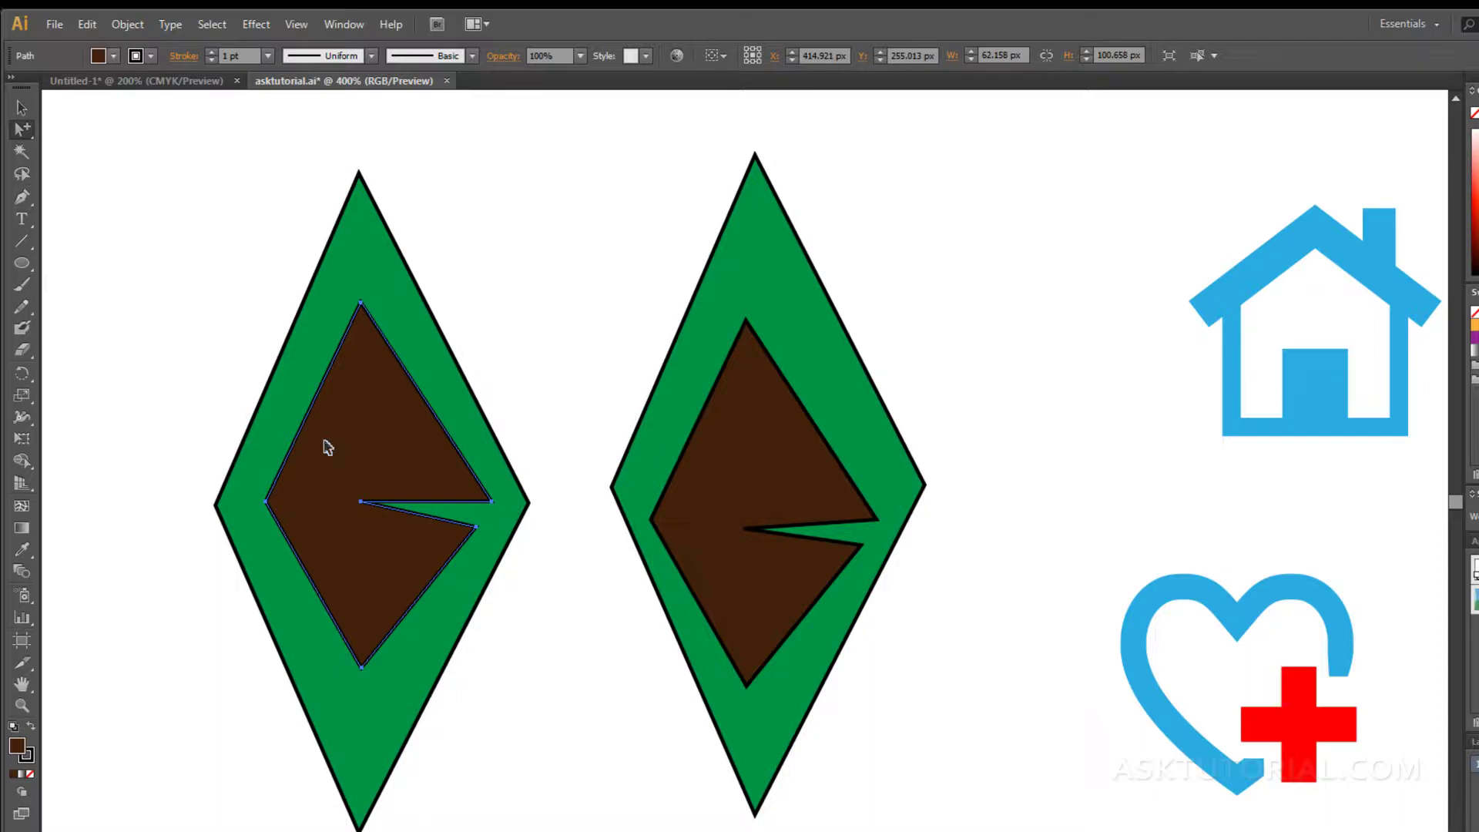
click(328, 447)
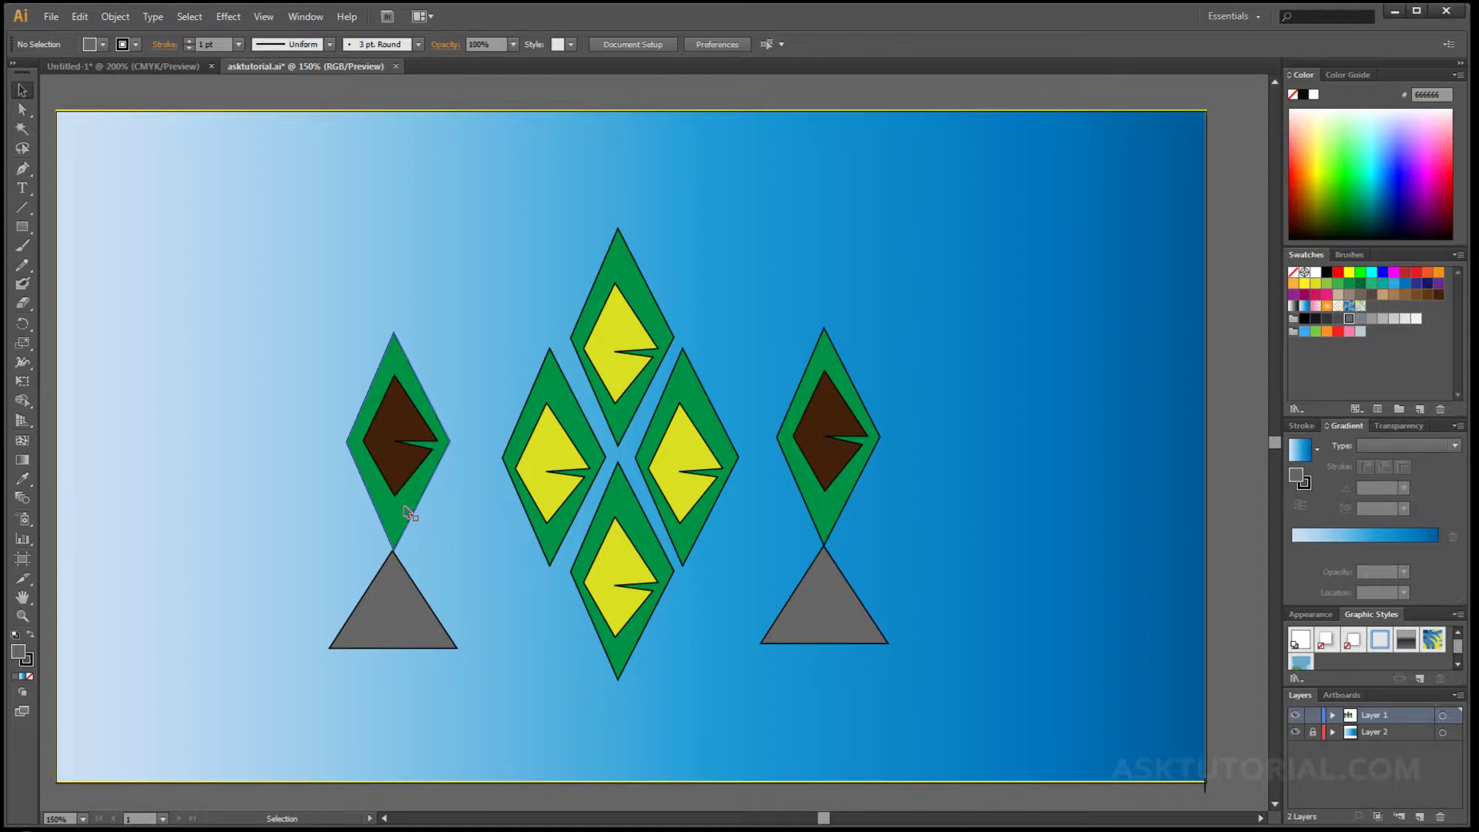
Try filling all diamonds and triangles orange after selecting them with a marquee, undo the fill, and deselect everything.
click(544, 532)
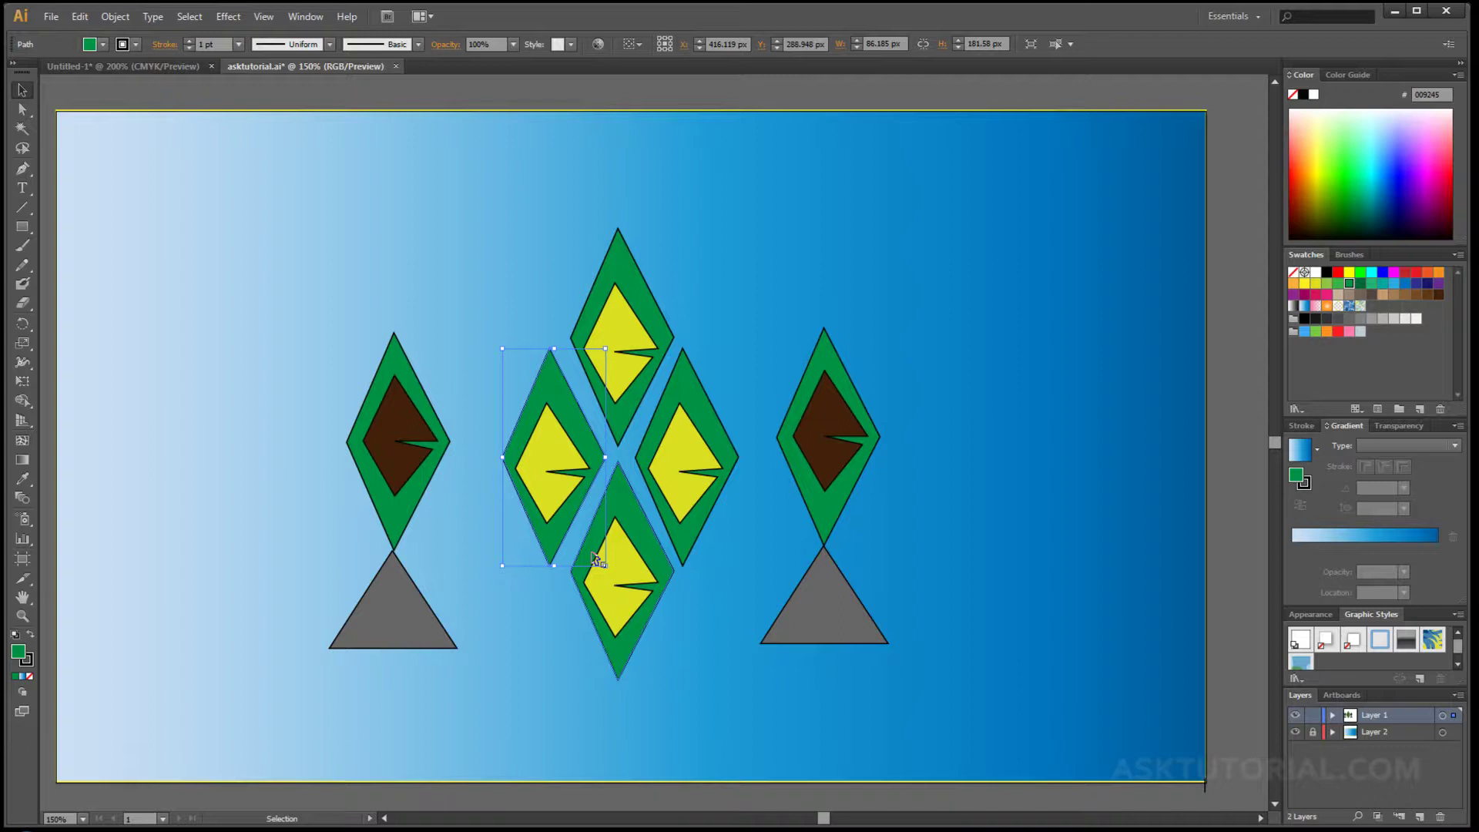
drag(297, 216, 941, 703)
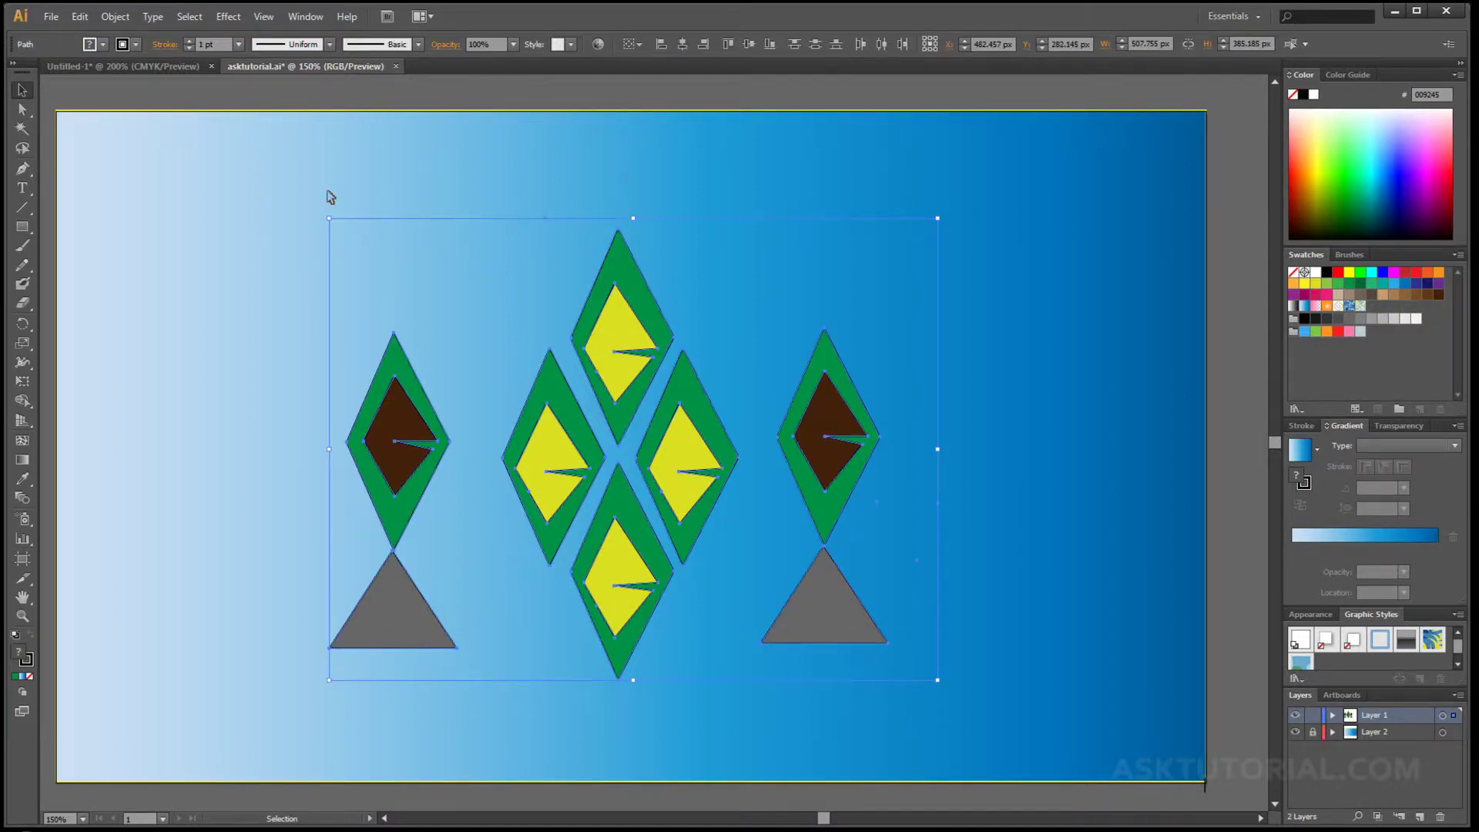
drag(308, 195, 964, 759)
click(1296, 283)
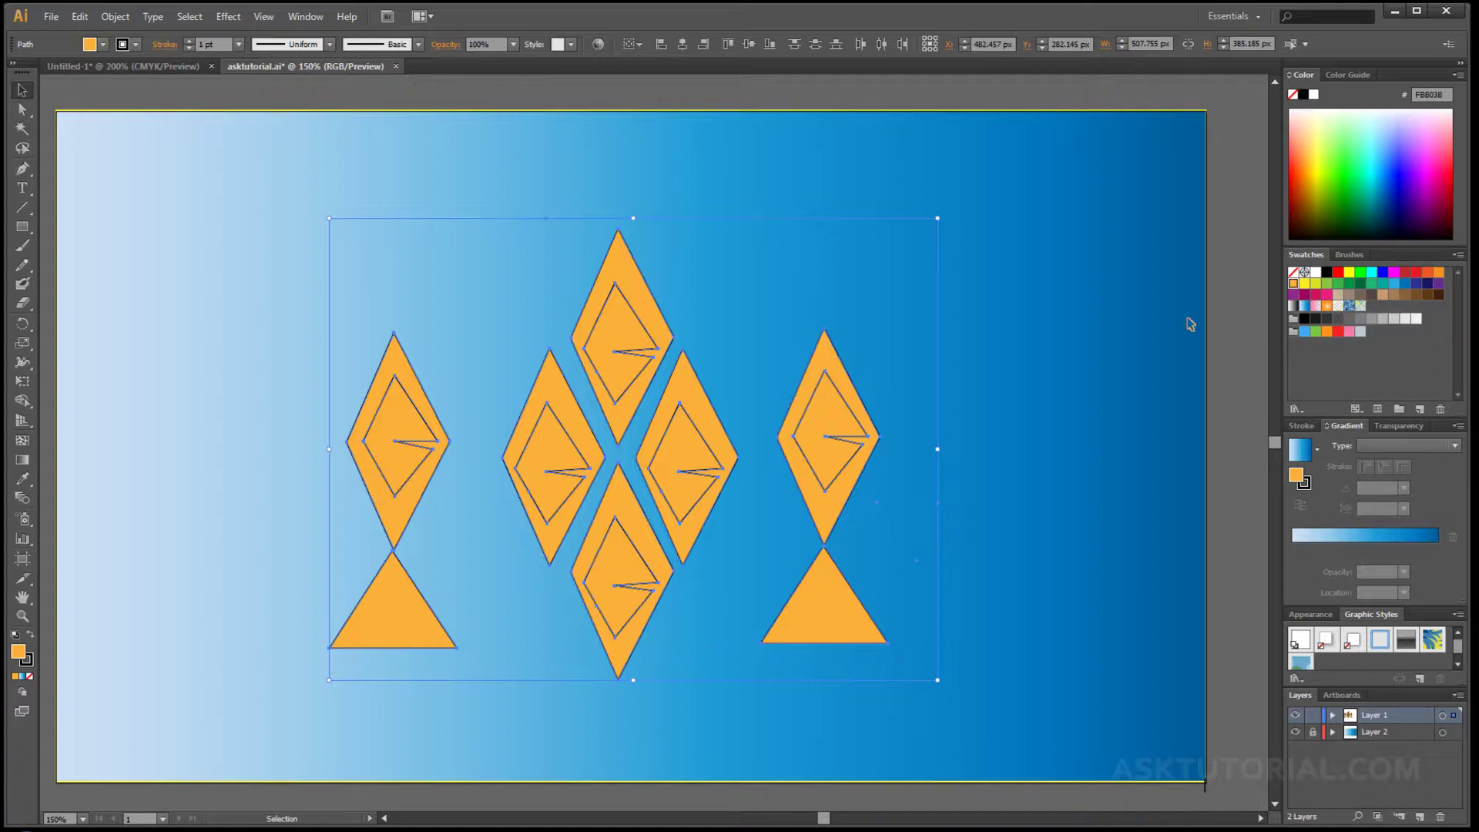
key(ctrl+z)
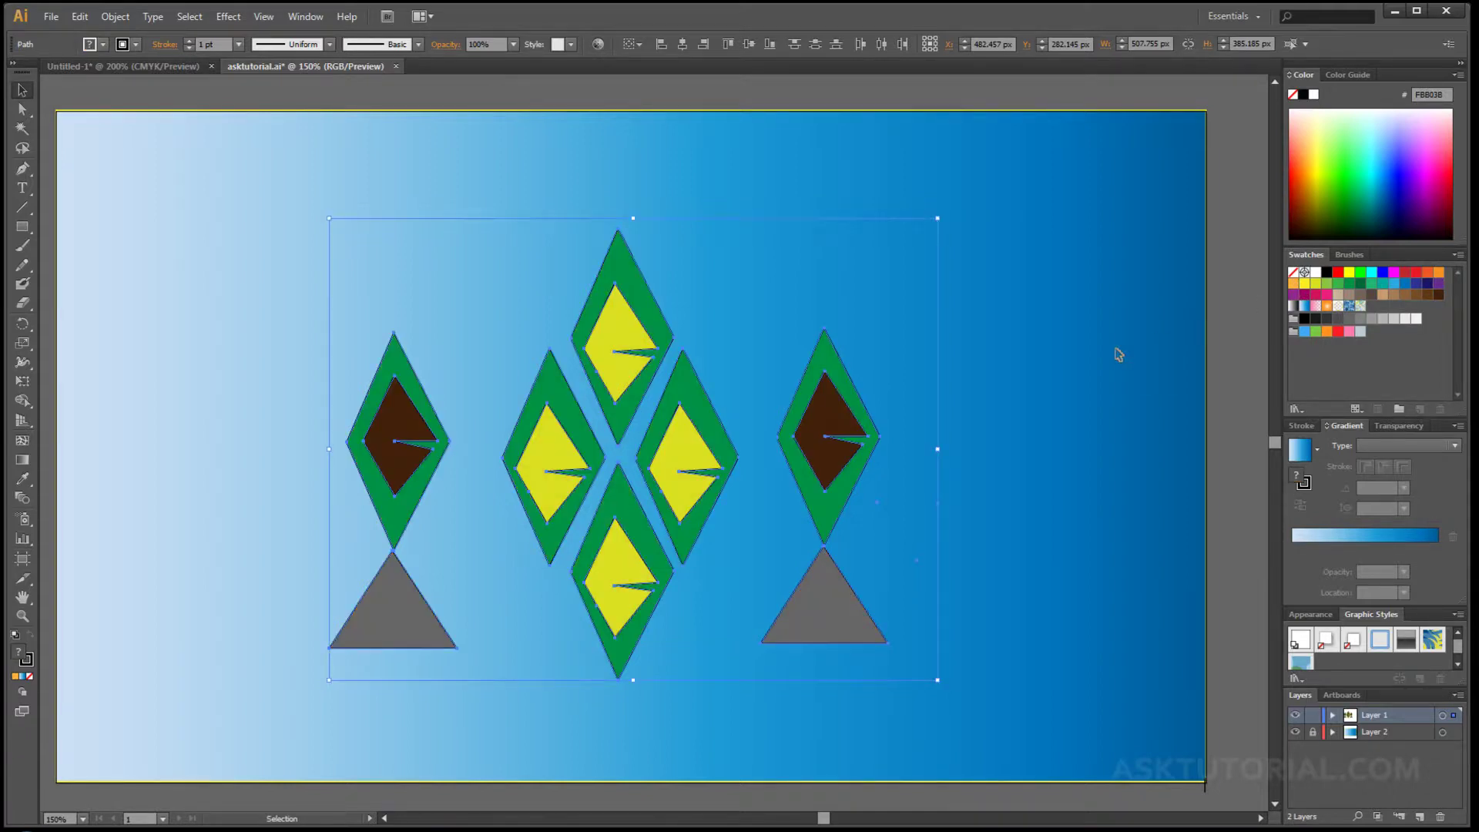
click(917, 370)
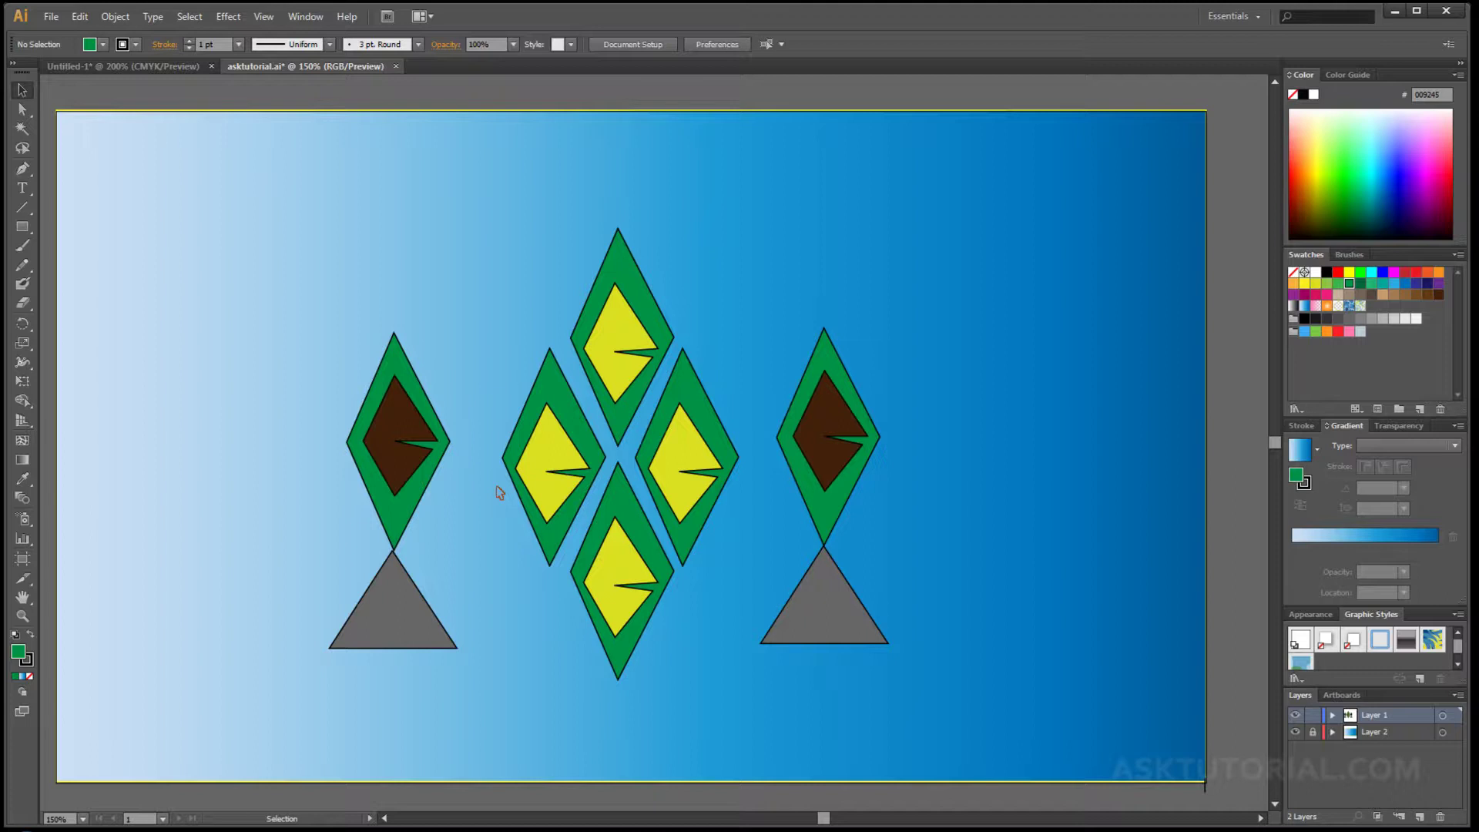
Select all six green outer diamonds one by one with the Selection tool, try an orange fill, and deselect them.
click(369, 470)
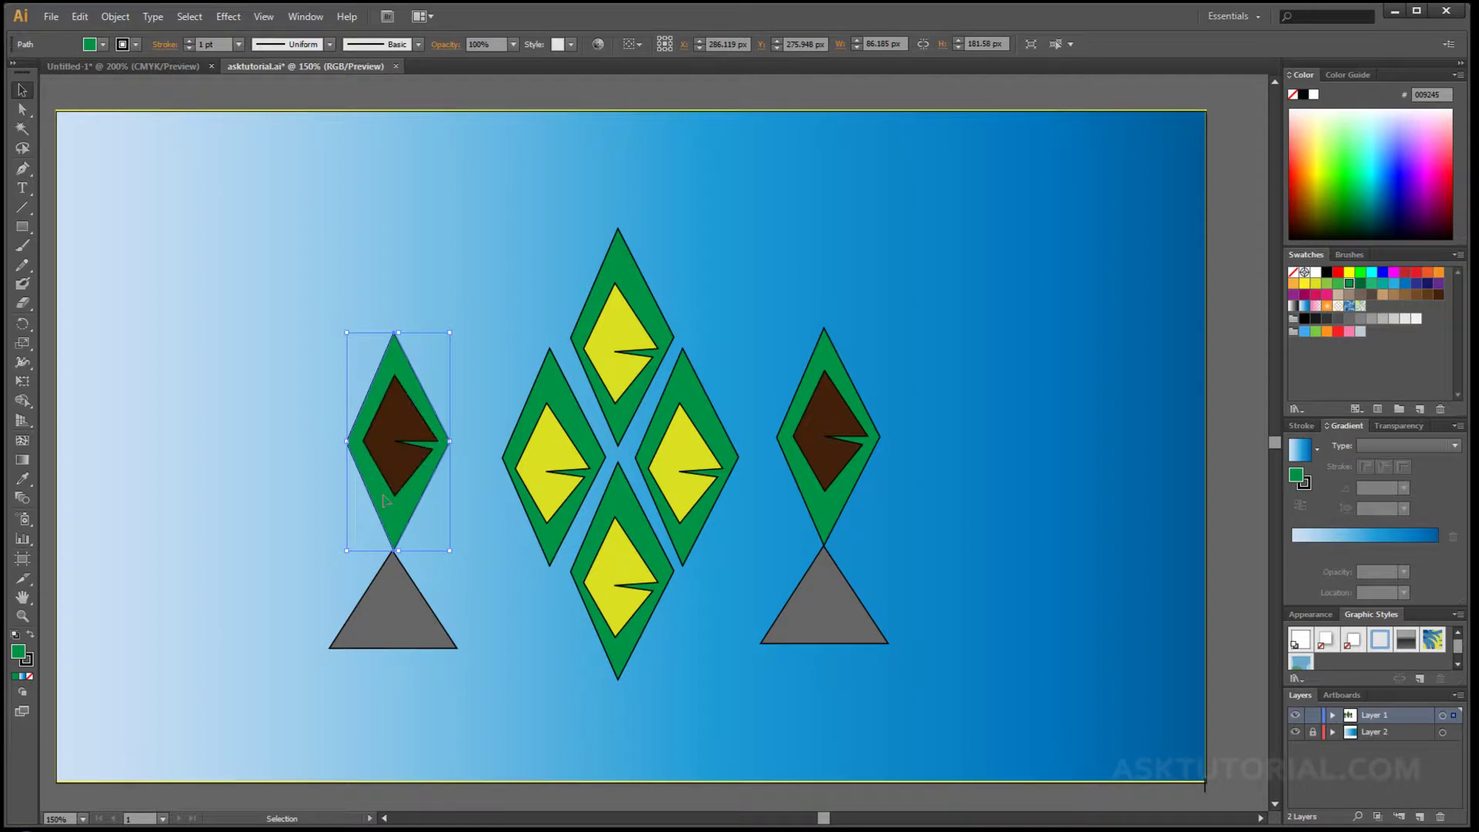
key(shift)
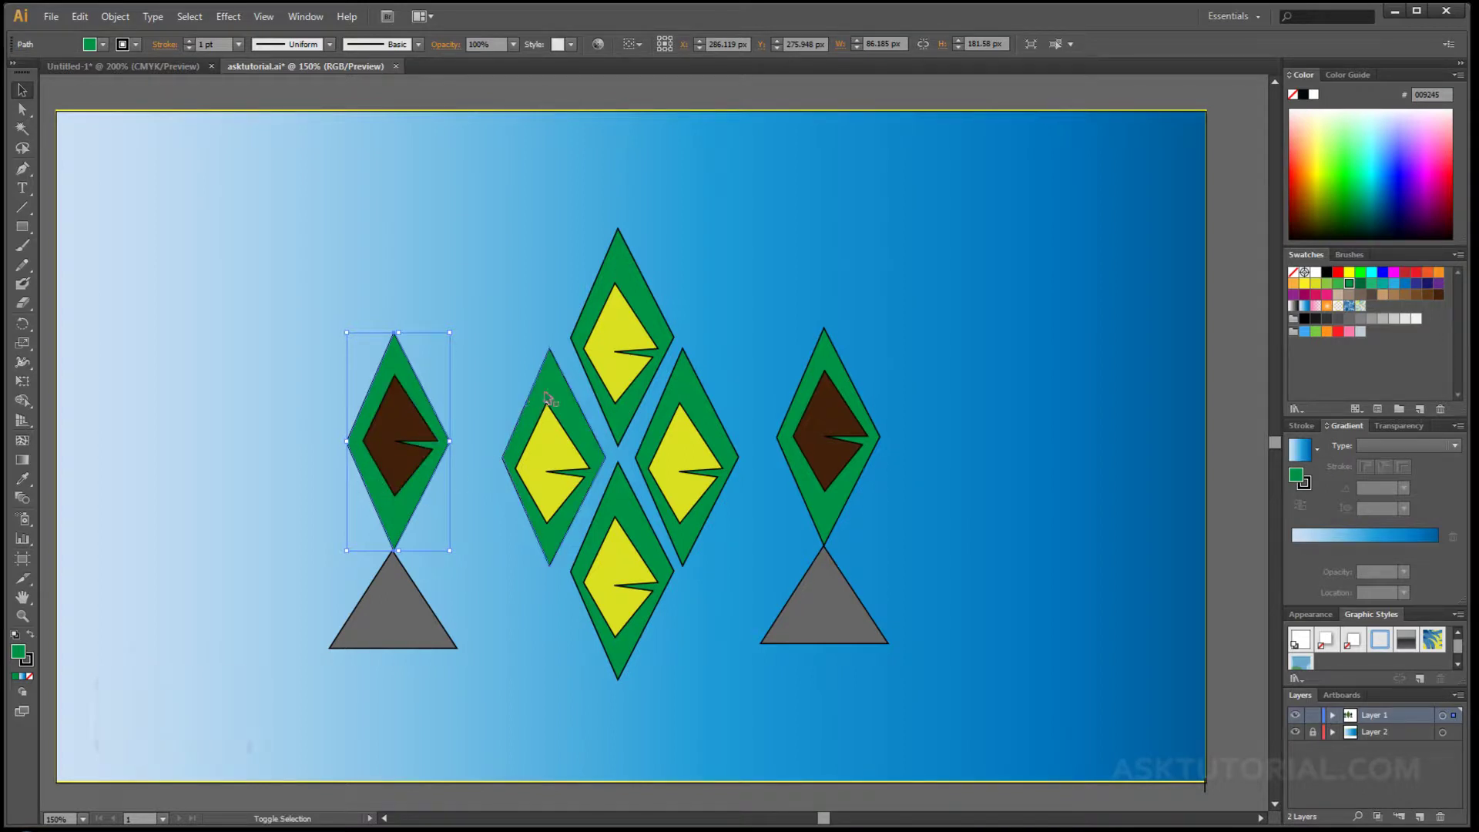
shift+click(503, 437)
shift+click(664, 316)
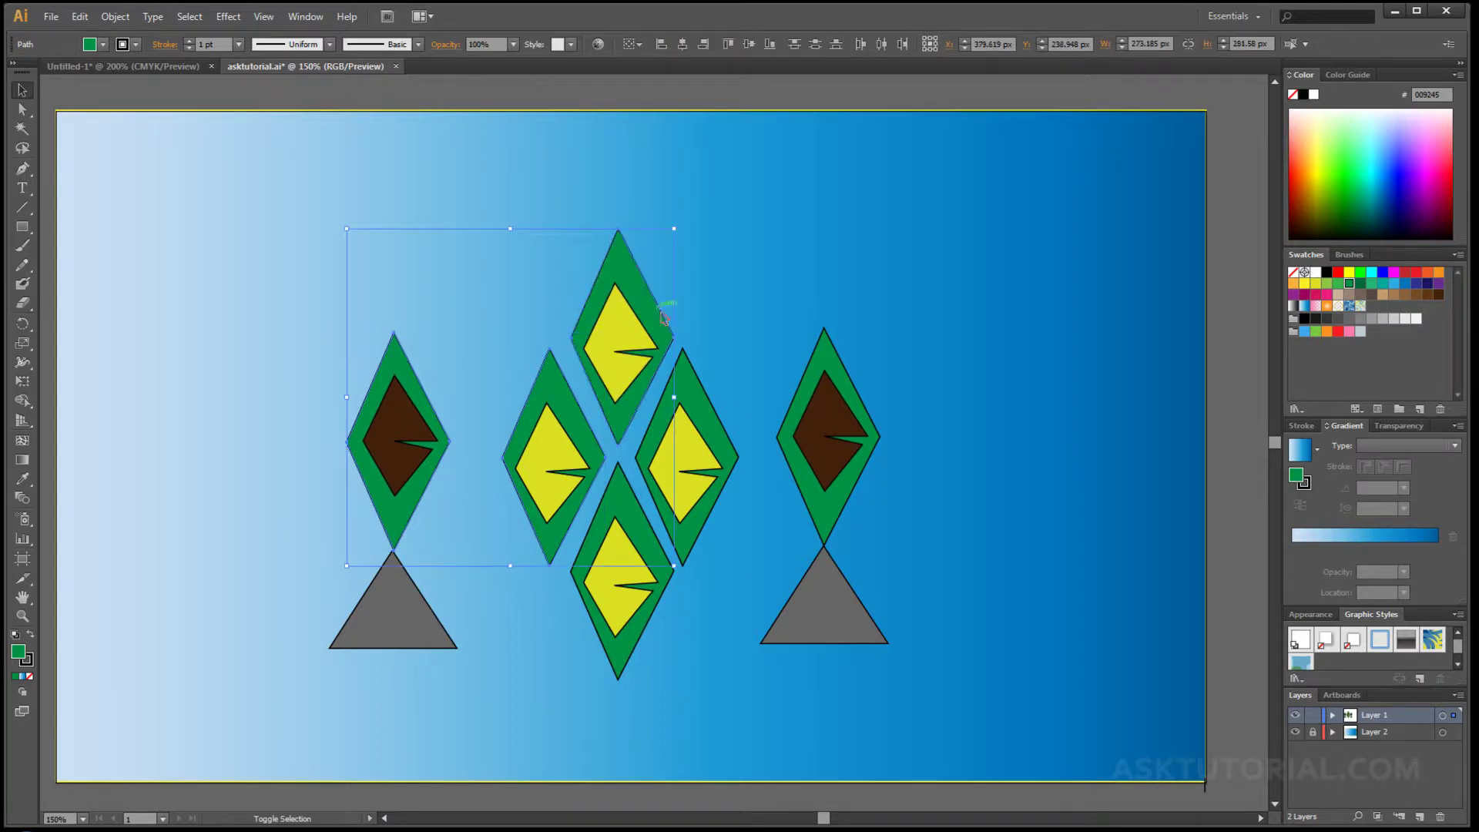
shift+click(697, 386)
shift+click(616, 501)
shift+click(843, 368)
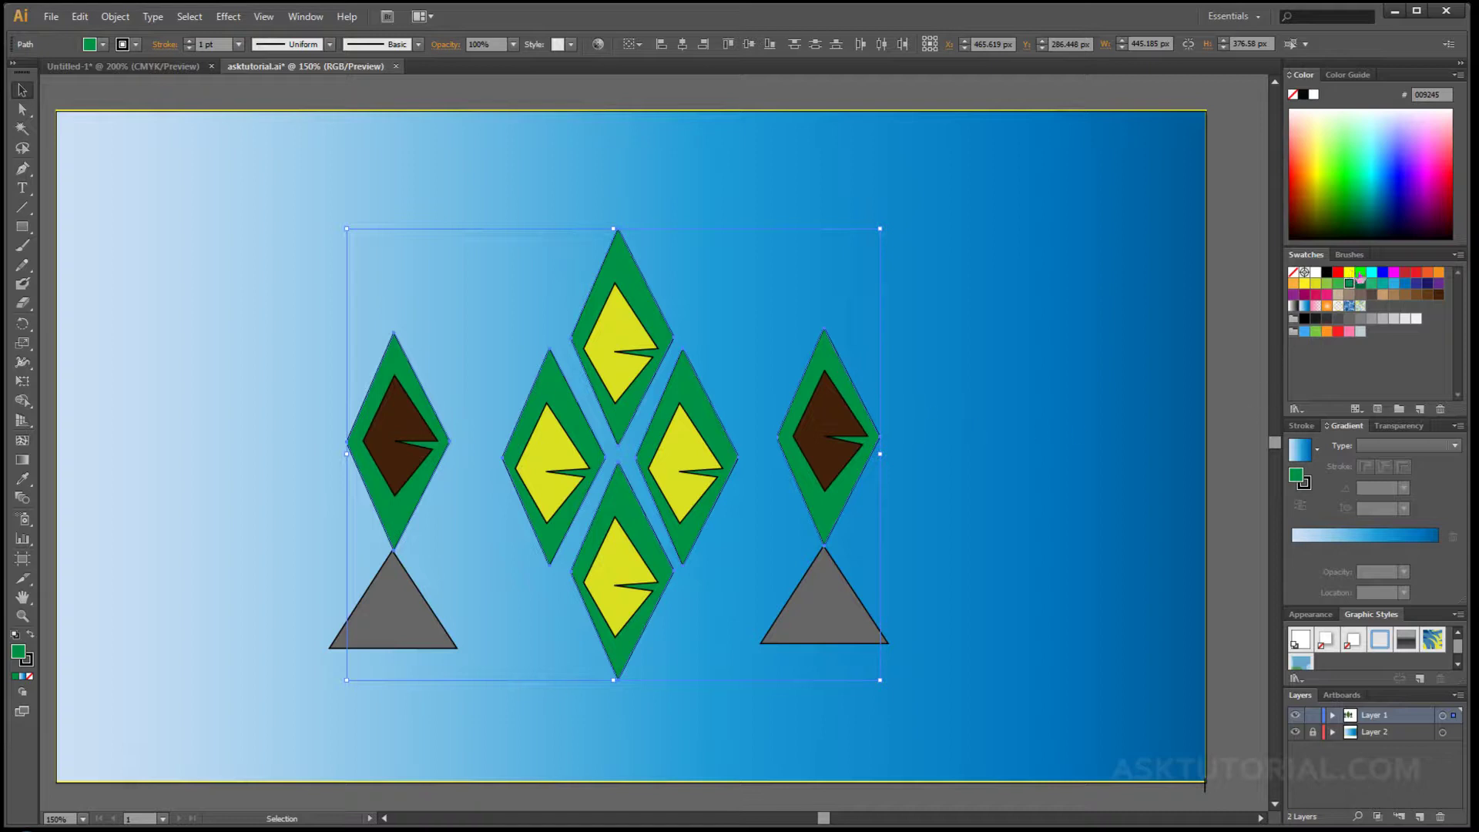
click(1294, 284)
click(994, 527)
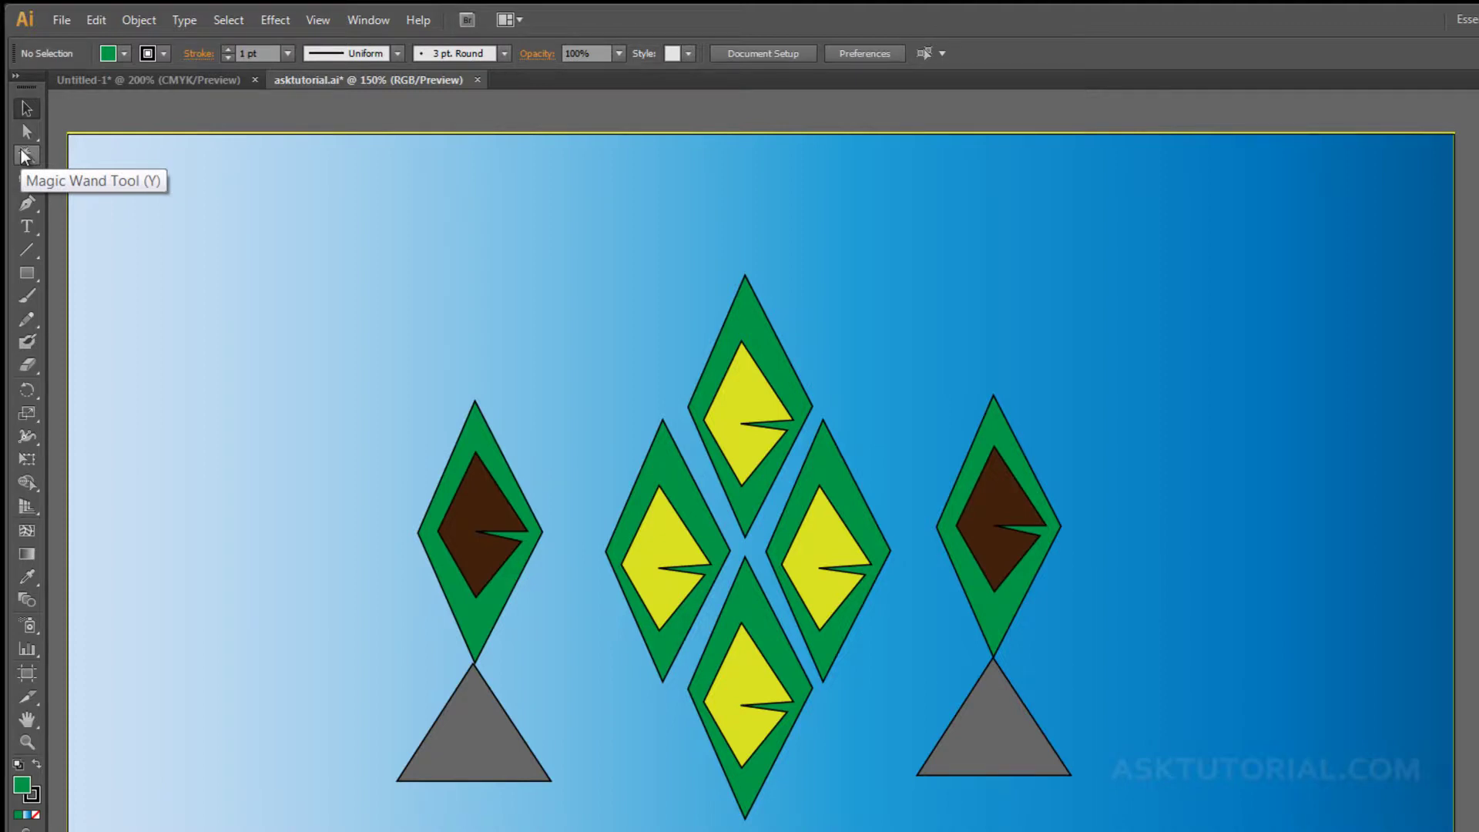
Select all green outer diamonds at once with the Magic Wand tool and try an orange fill on them.
click(25, 156)
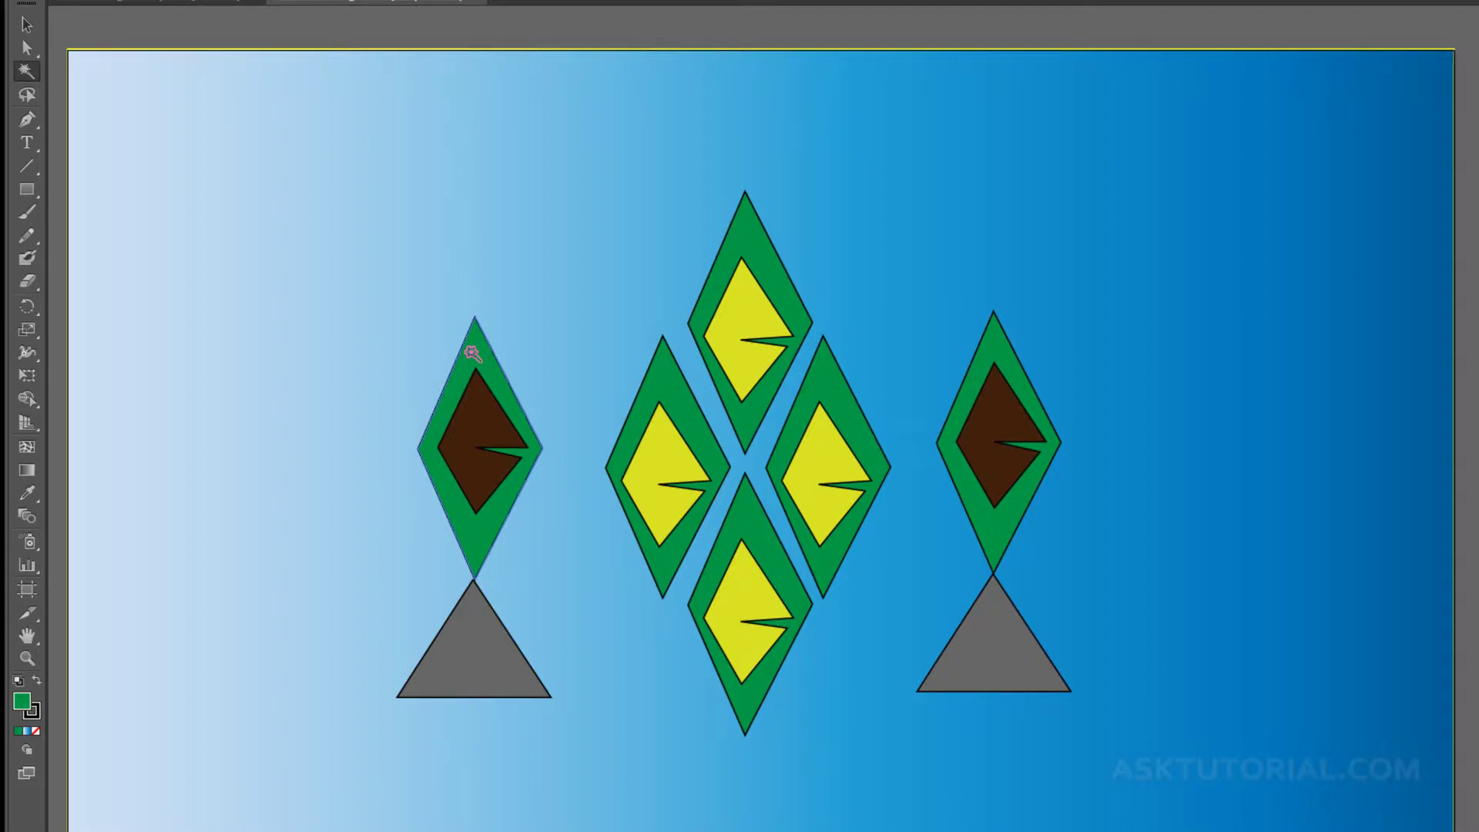
click(472, 353)
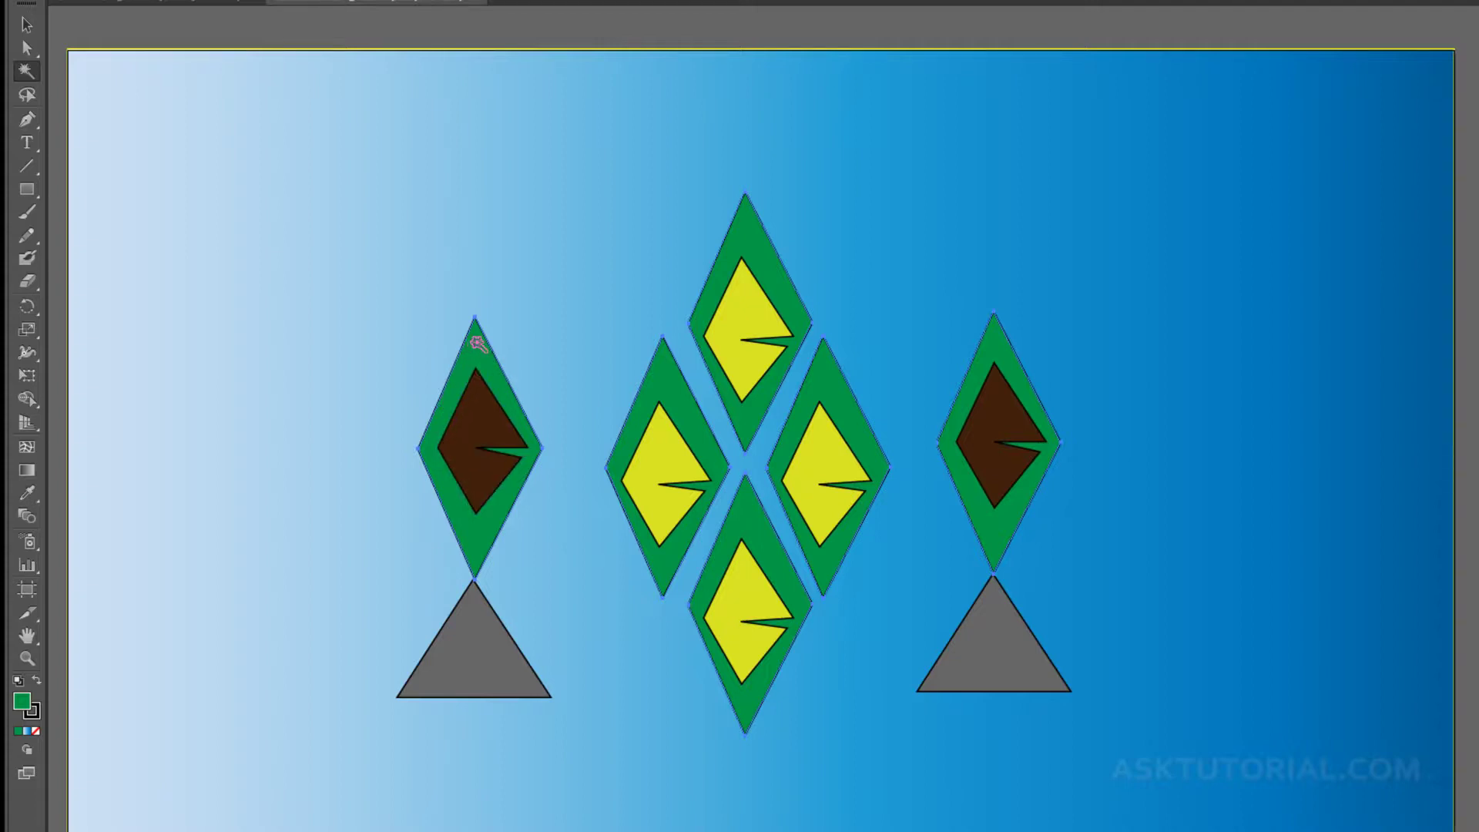
click(823, 425)
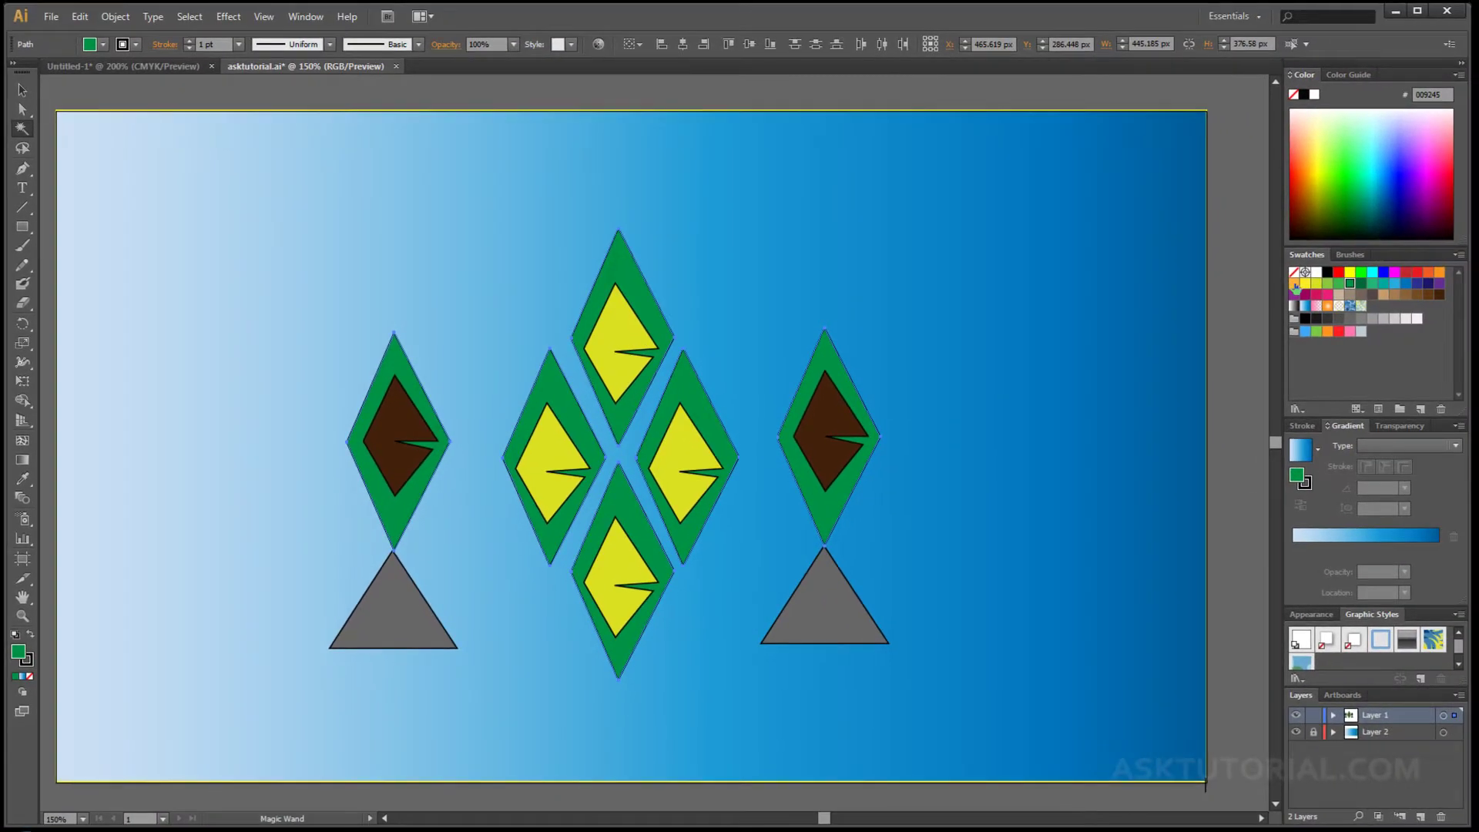
click(1296, 284)
Select all yellow inner shapes with the Magic Wand tool, try a cyan fill, and undo the fill.
click(608, 341)
click(611, 329)
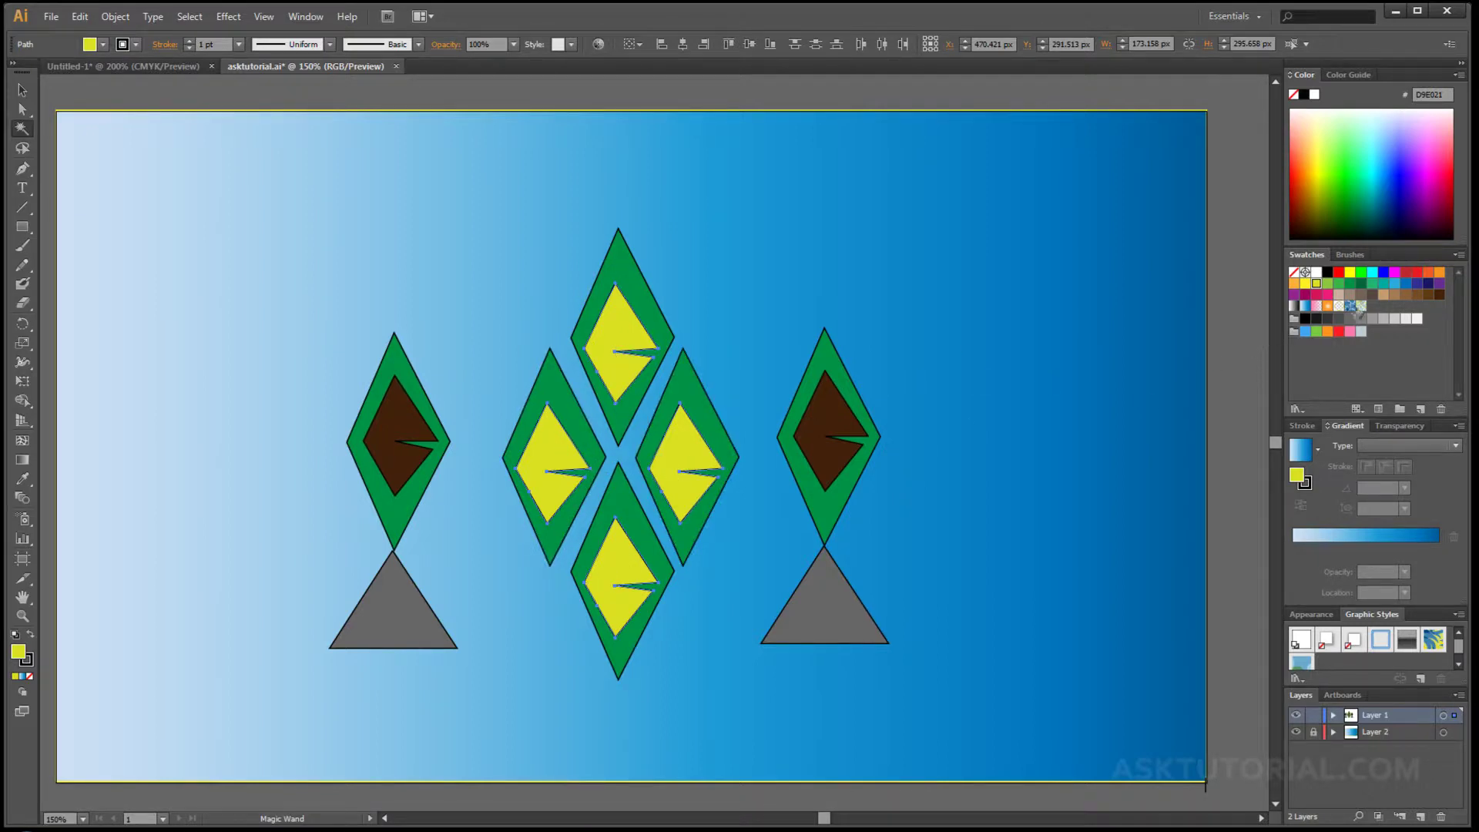
click(1372, 272)
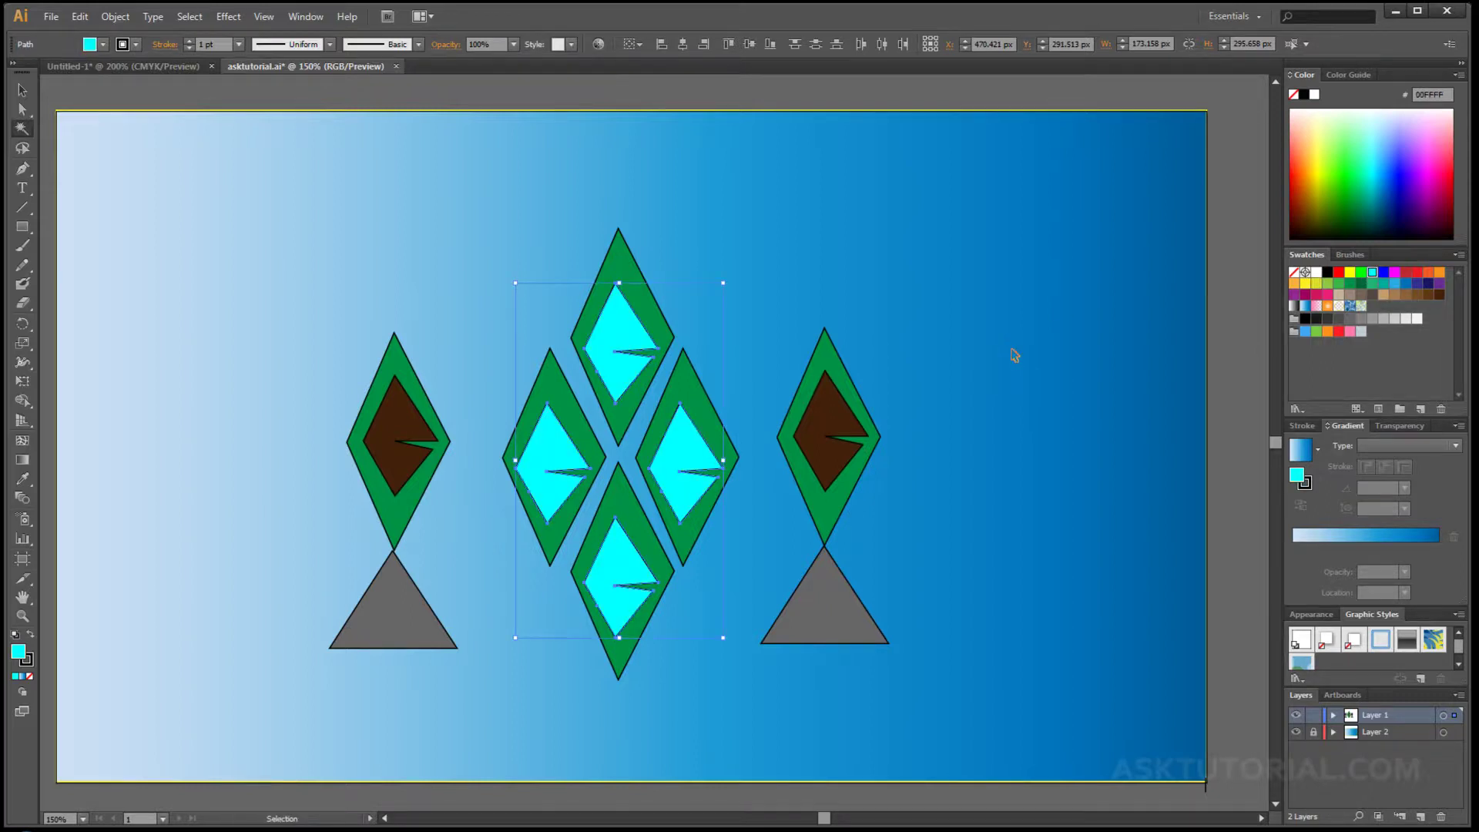
key(ctrl+z)
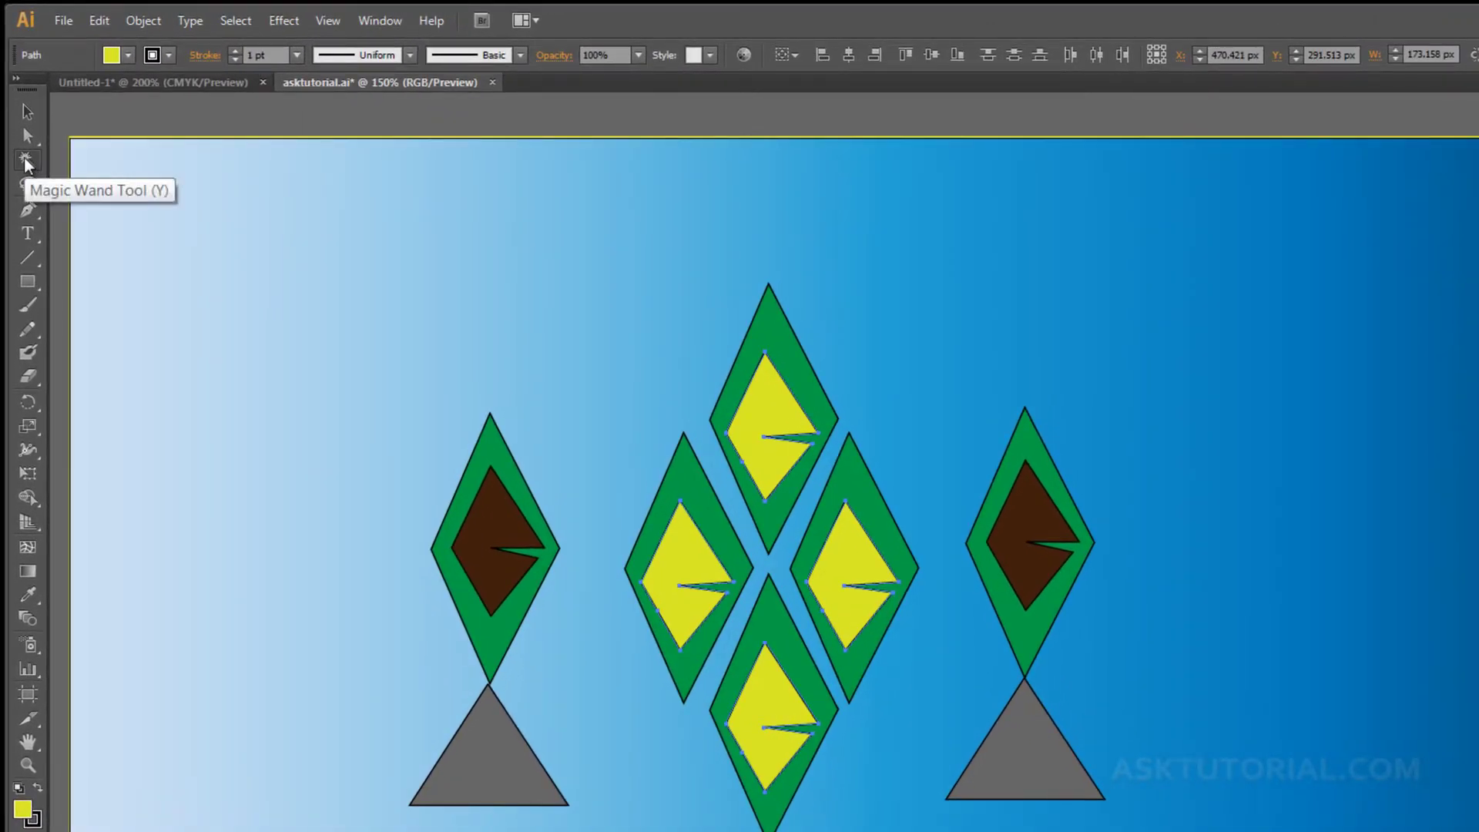
Open the Magic Wand tool's options and place them higher on the canvas, away from the first diamond.
double_click(26, 160)
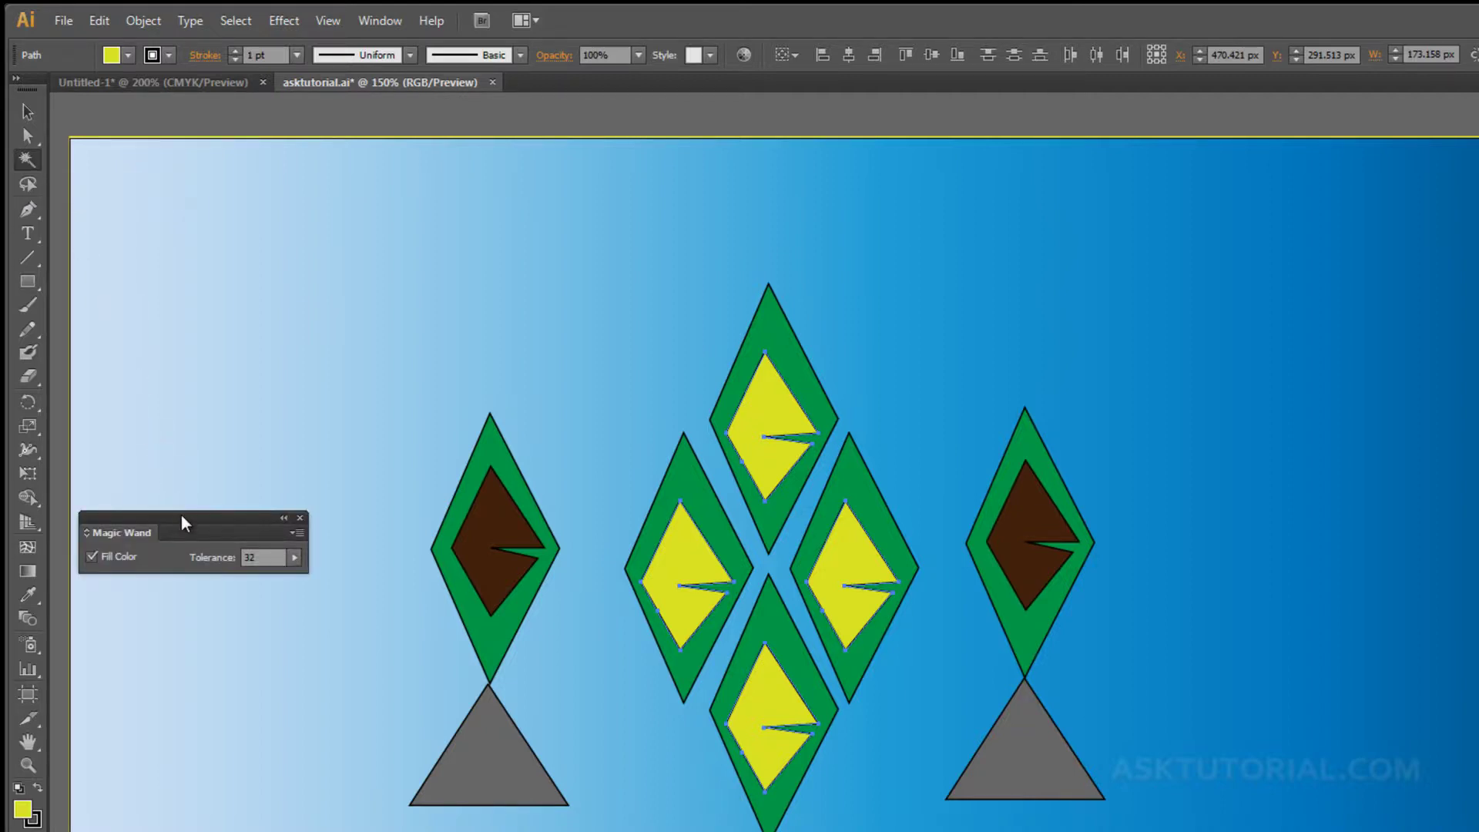
drag(182, 516, 208, 396)
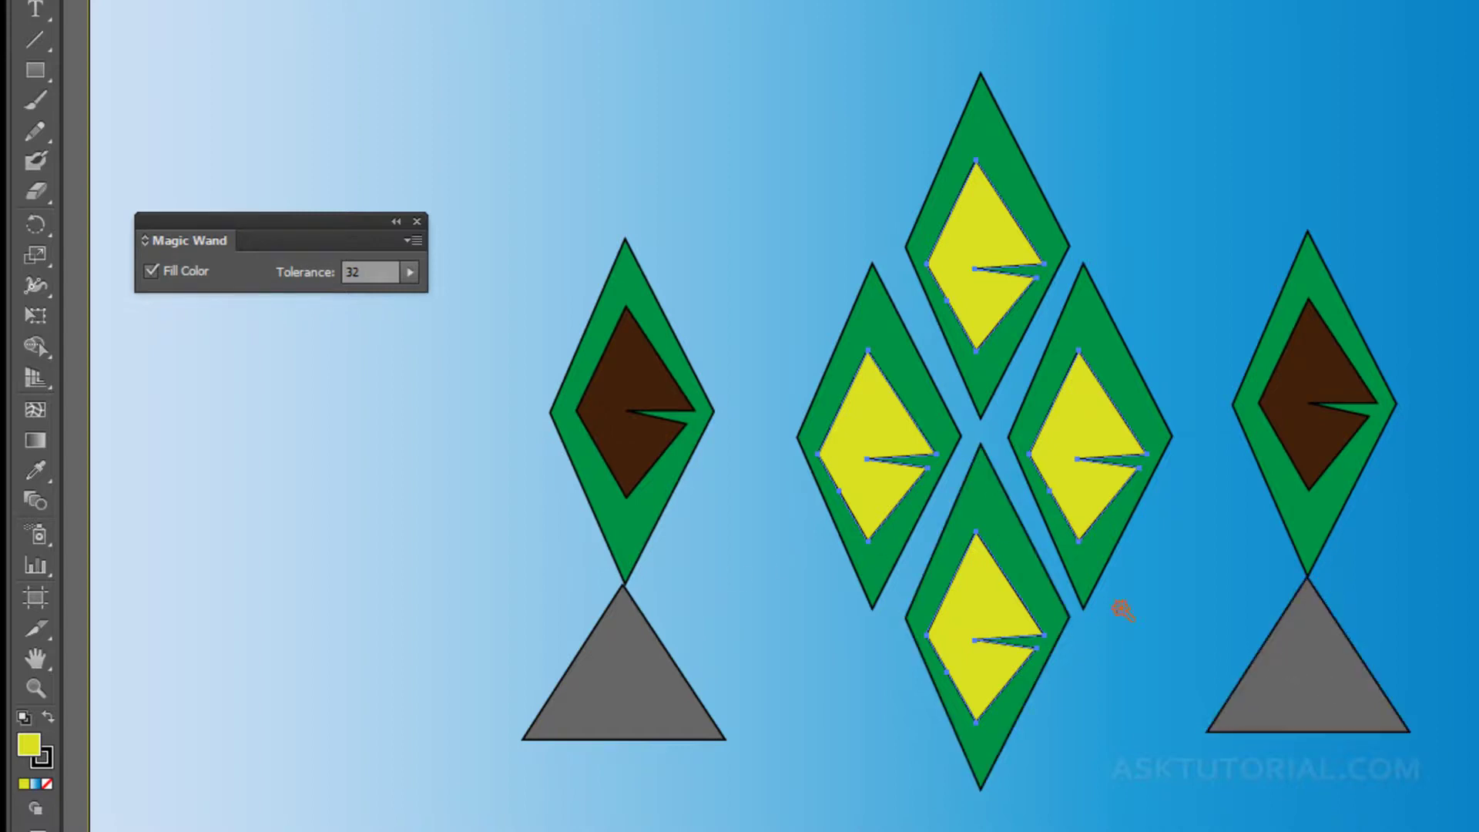
shift+click(1326, 691)
alt+click(1312, 669)
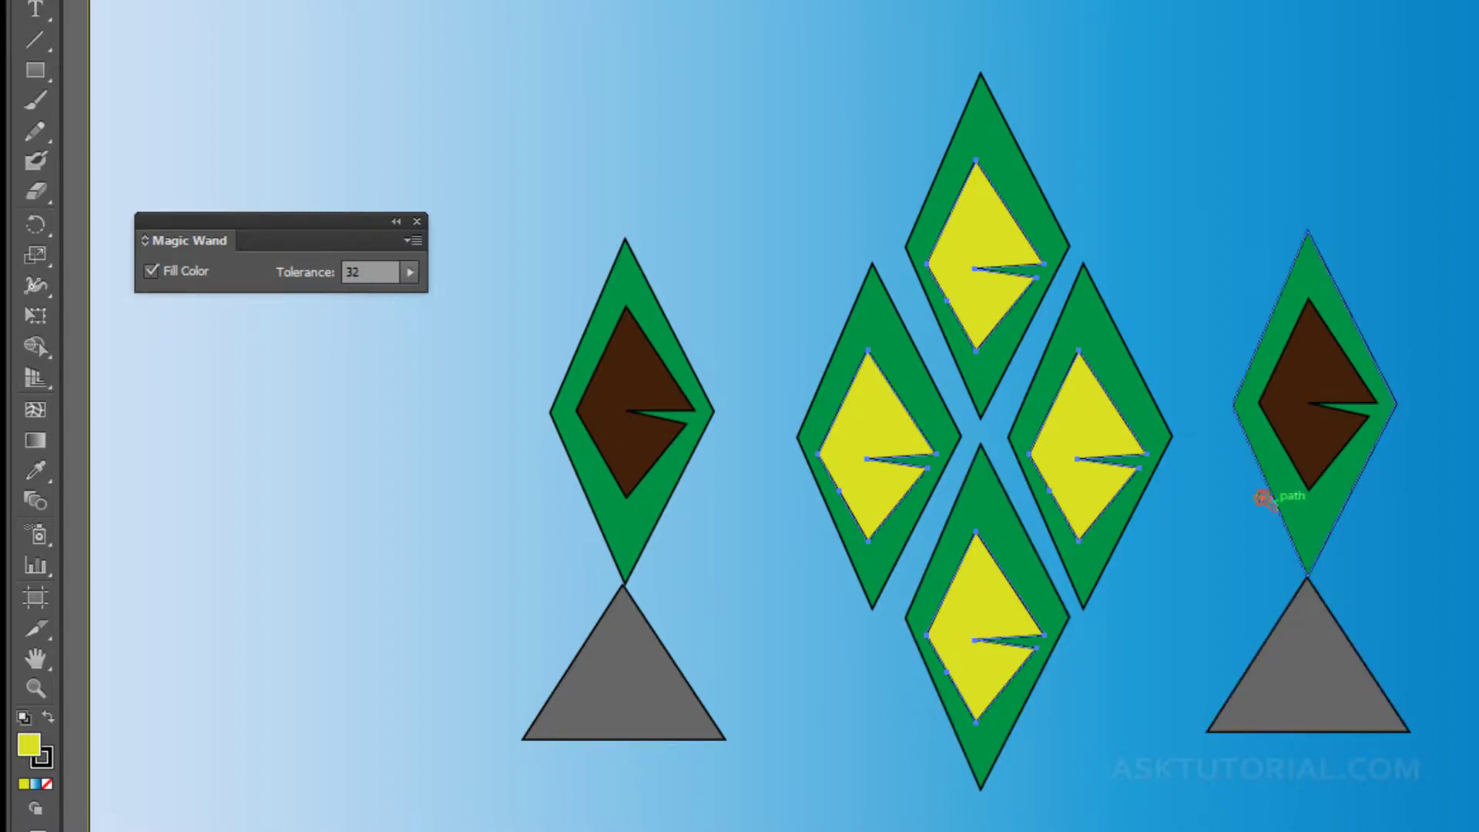
shift+click(1125, 409)
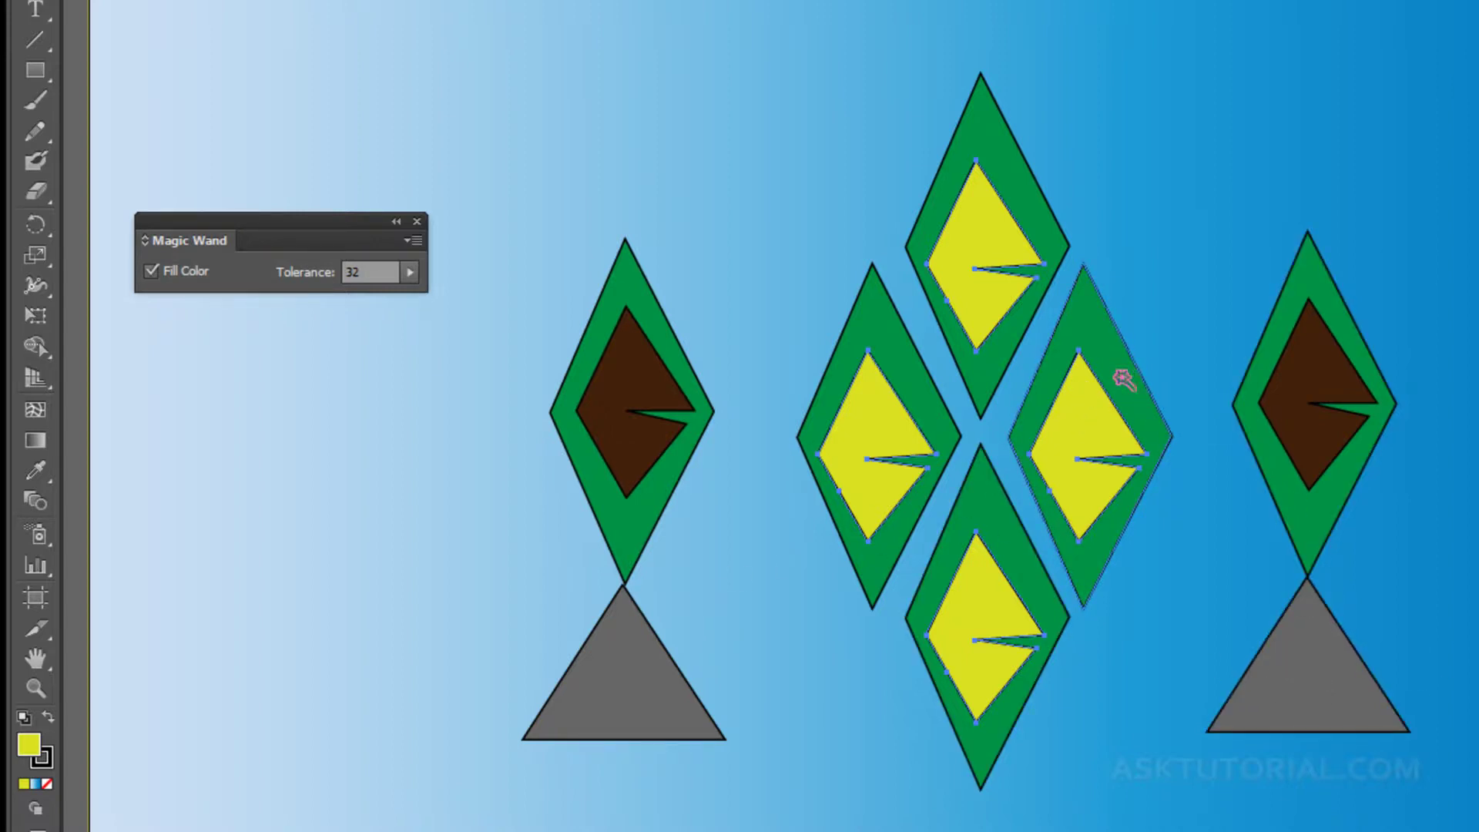
alt+click(1116, 379)
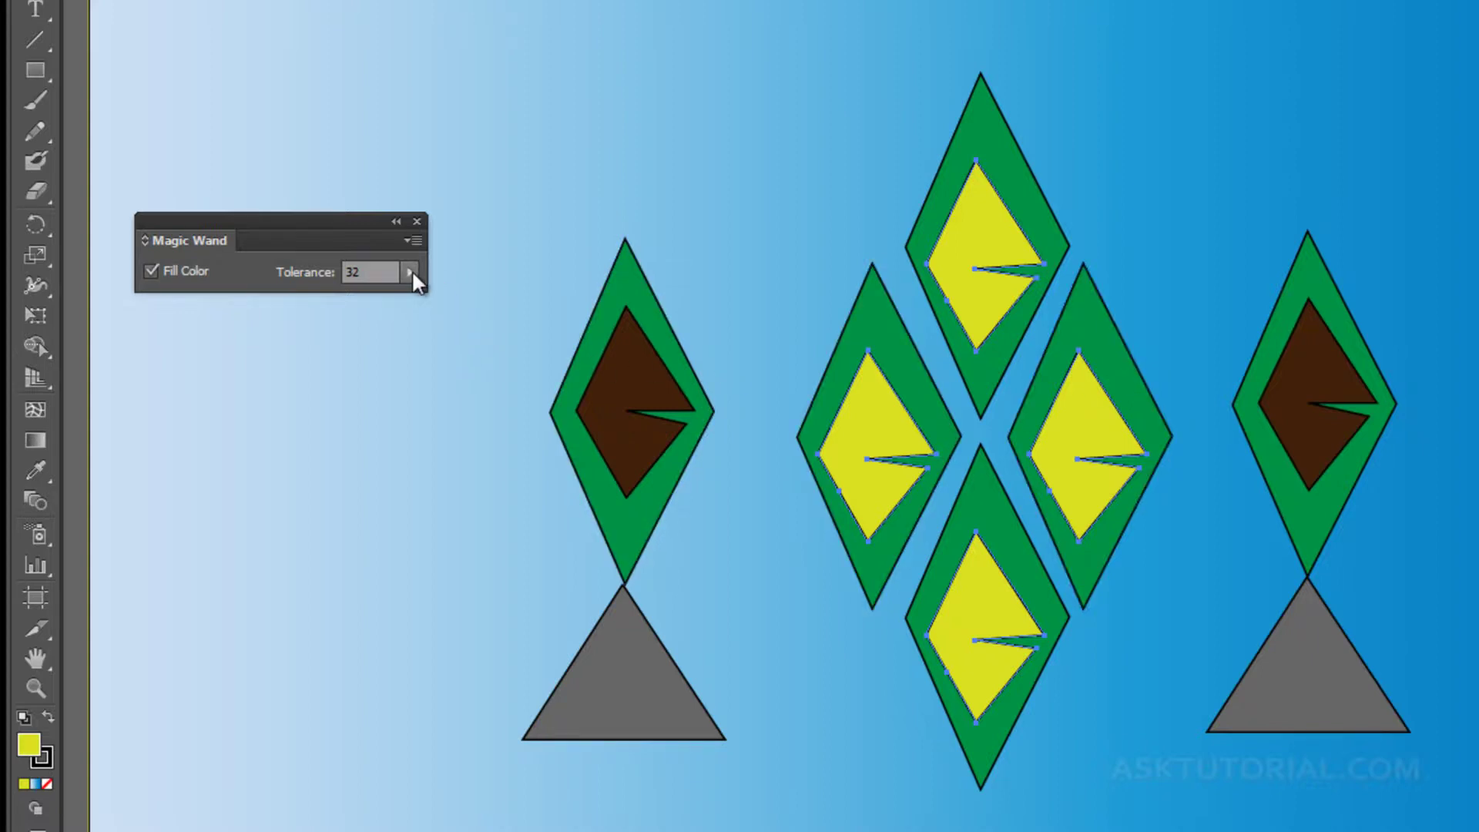
shift+click(589, 350)
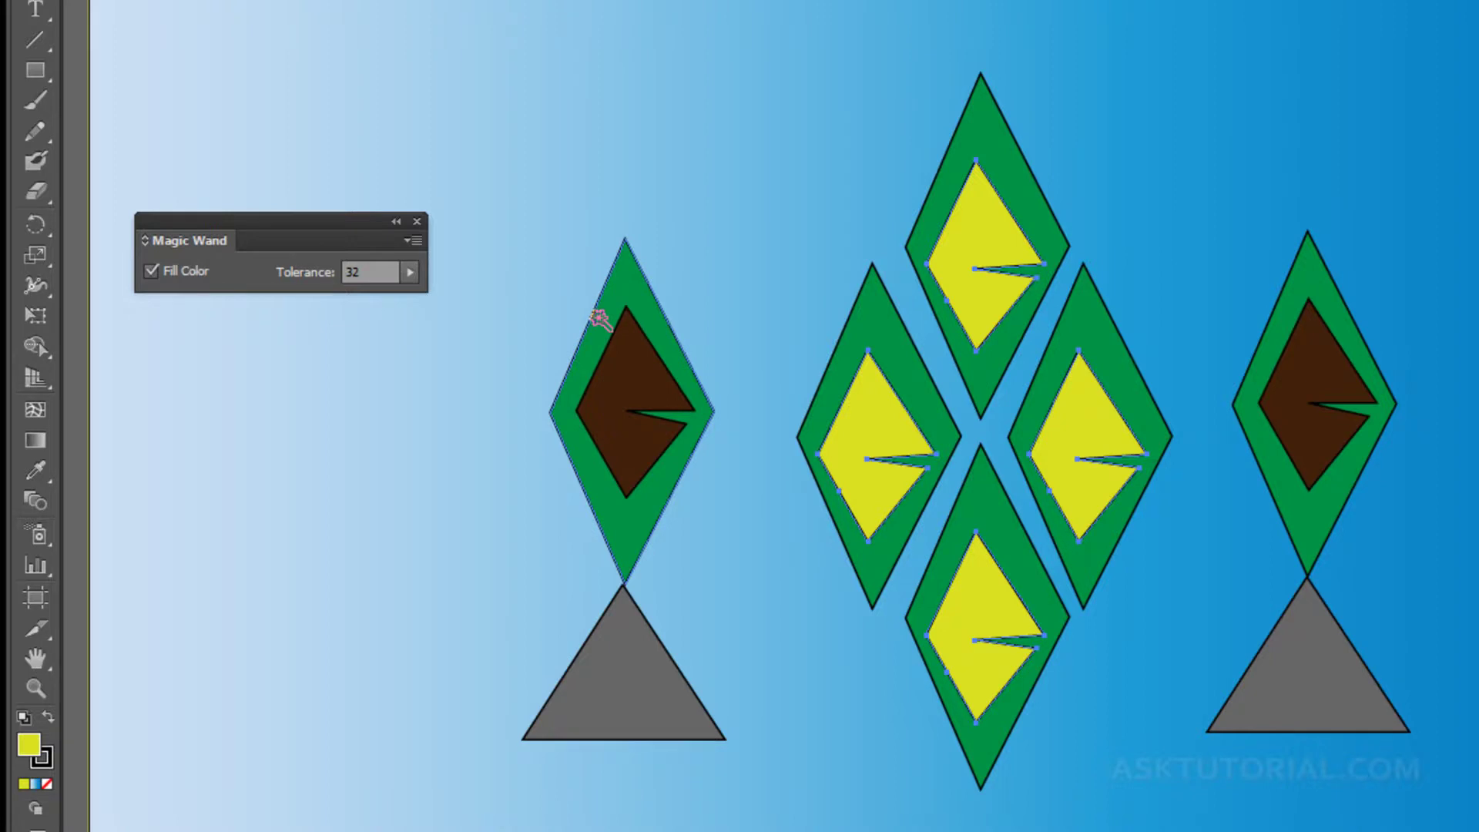
alt+click(621, 291)
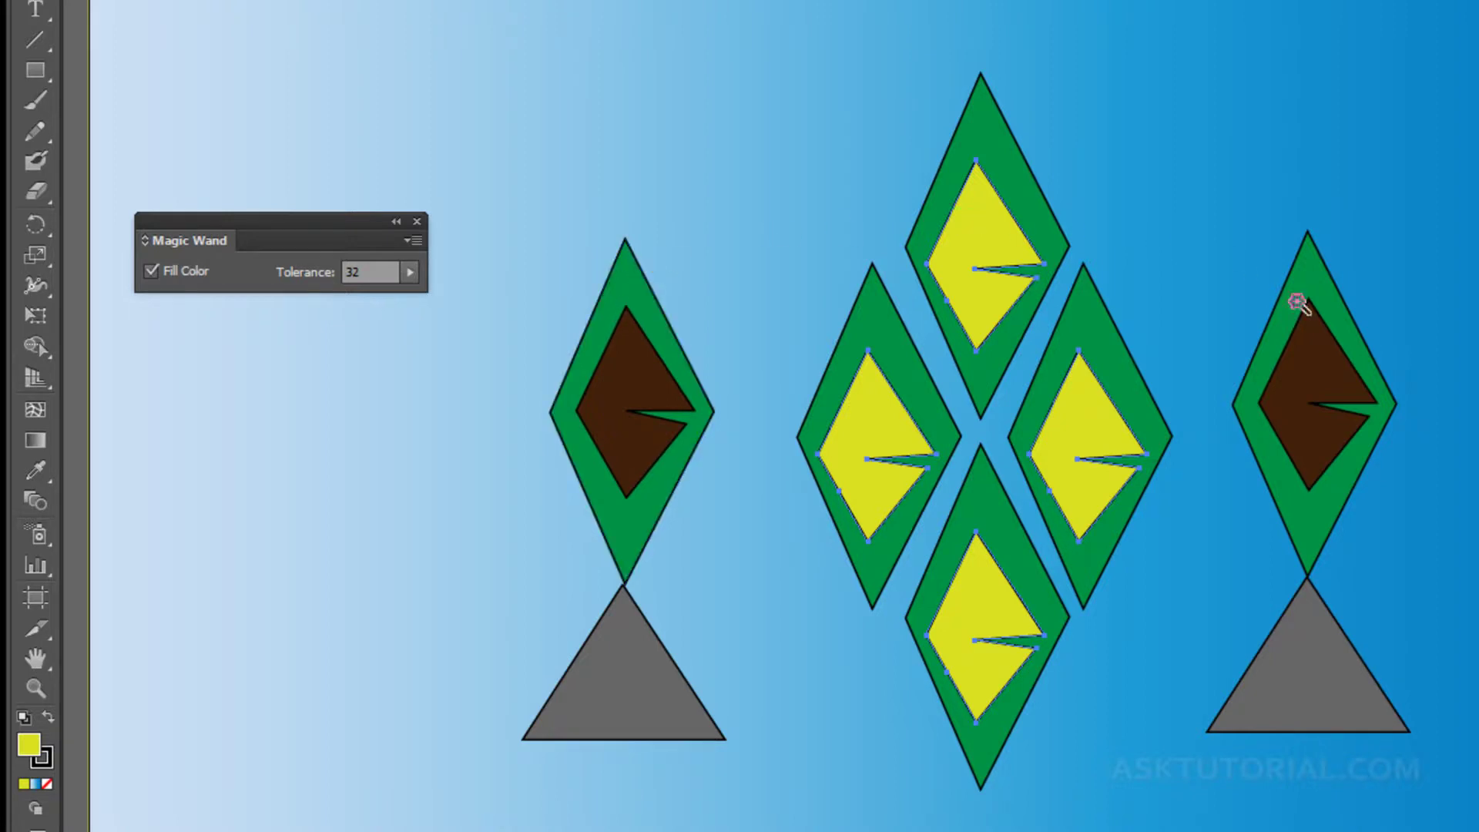
shift+click(1347, 646)
click(570, 385)
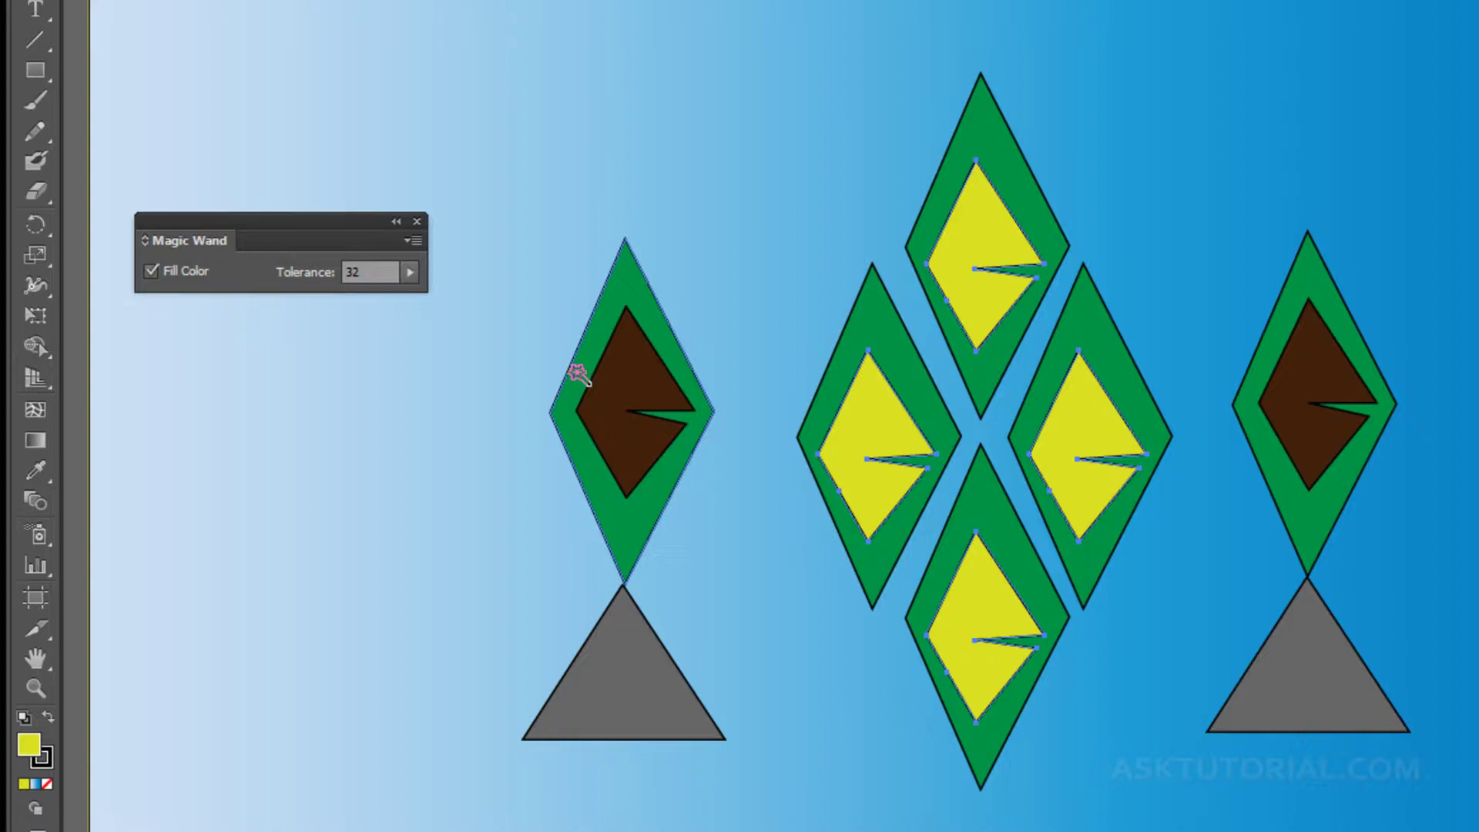
click(521, 313)
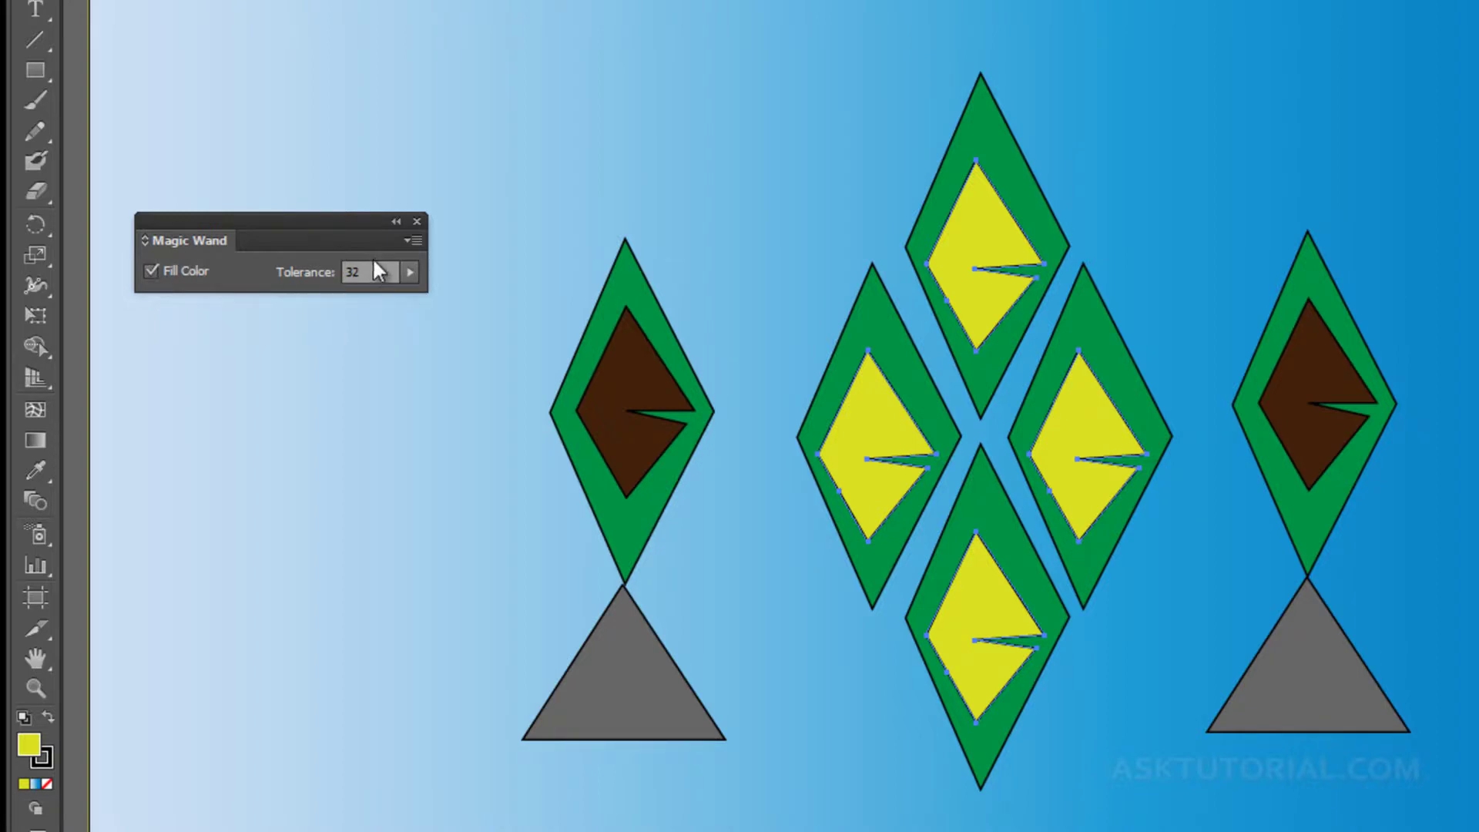
Show the stroke options and the transparency options in the Magic Wand settings.
click(414, 243)
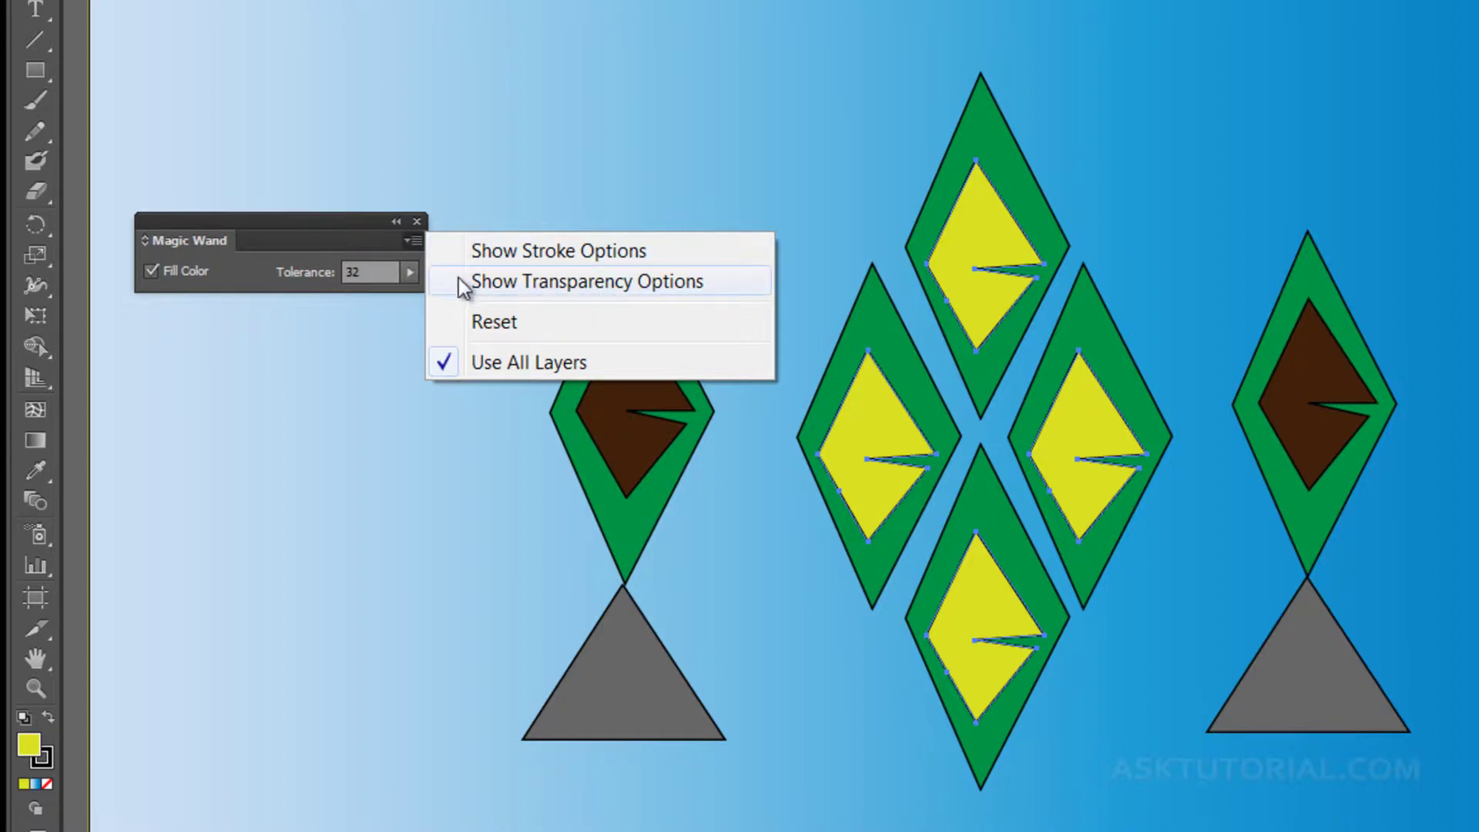
click(461, 253)
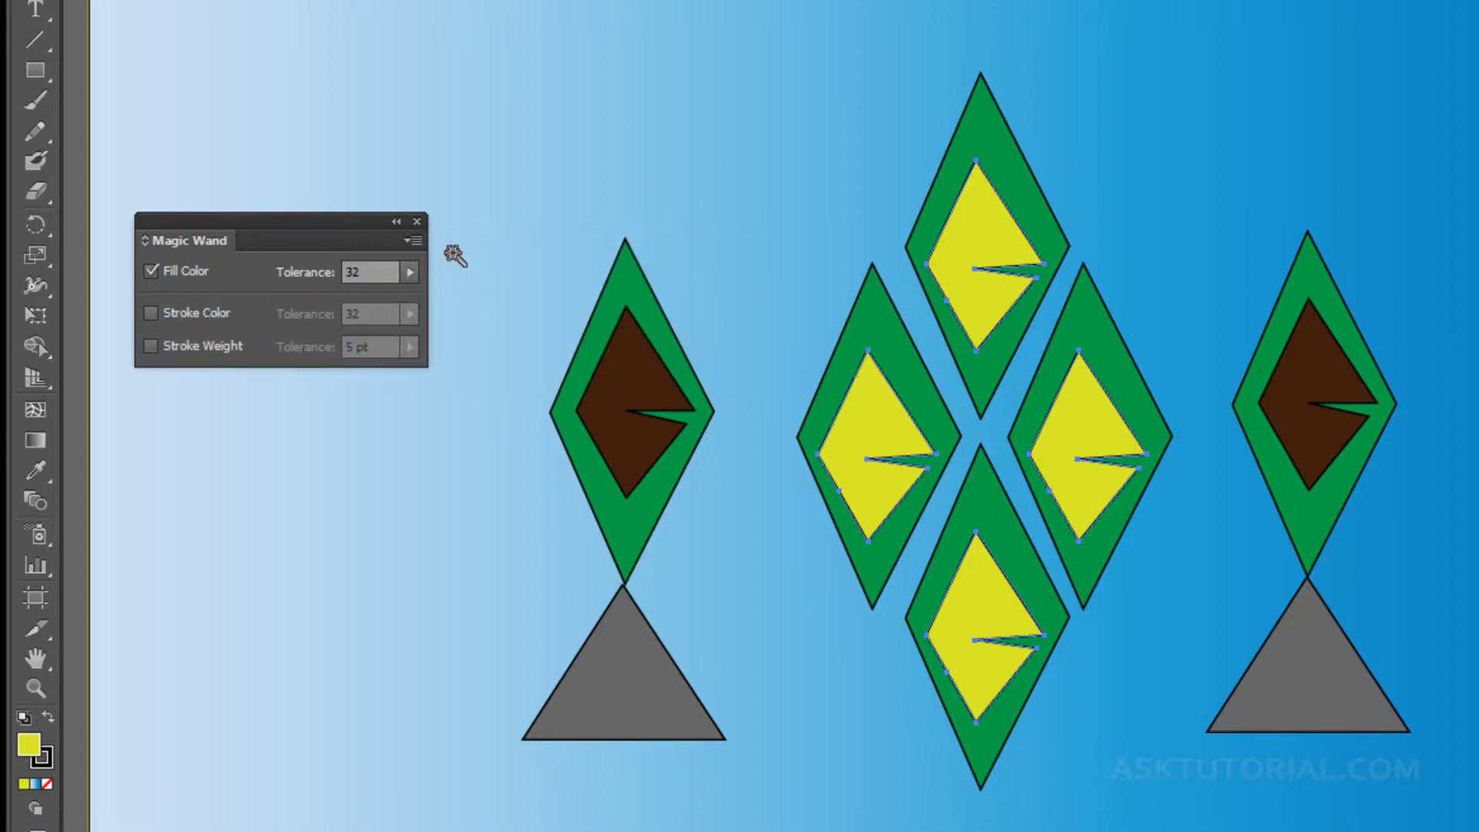
click(415, 237)
click(493, 281)
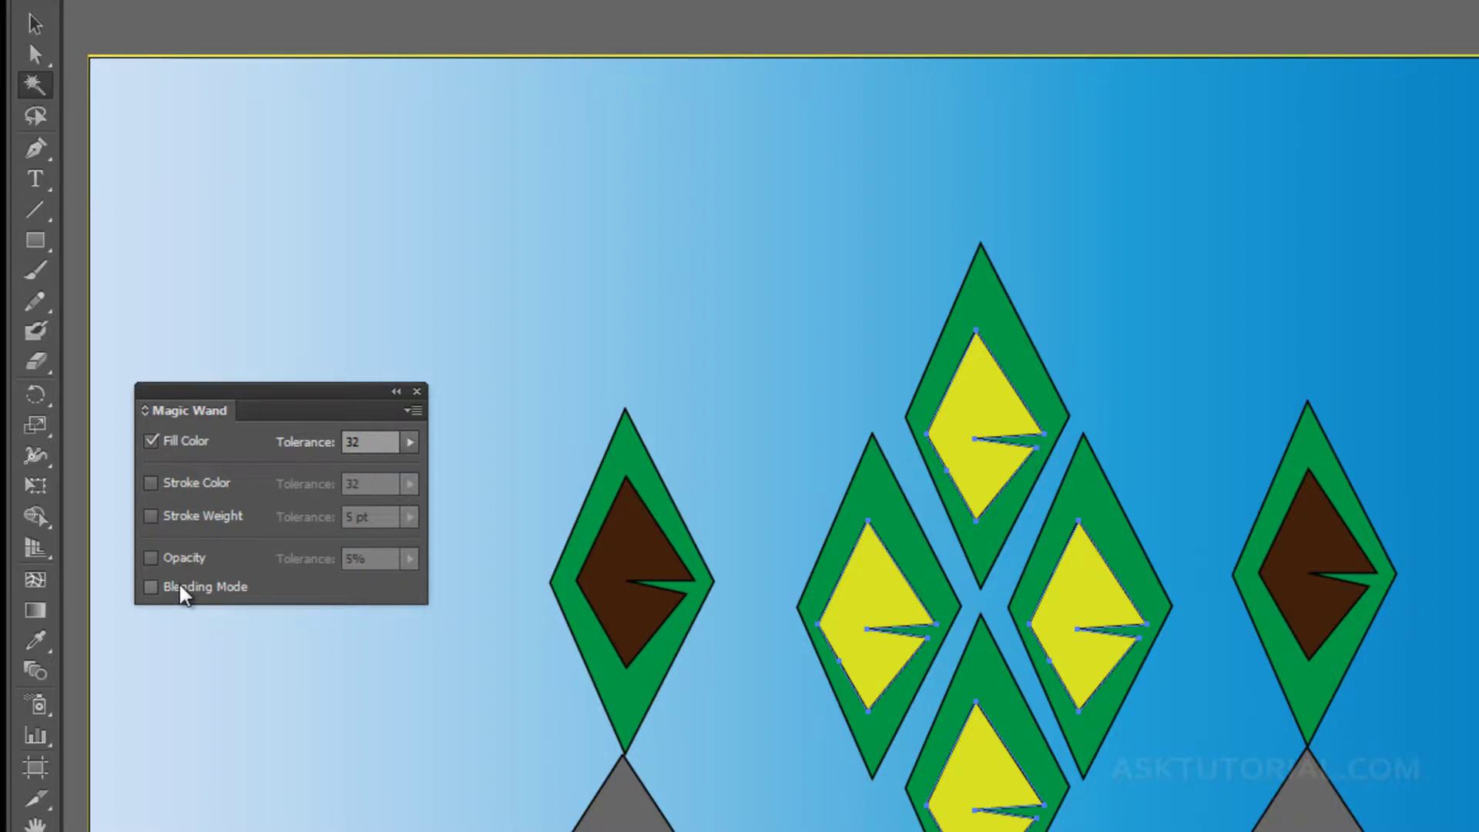
click(414, 410)
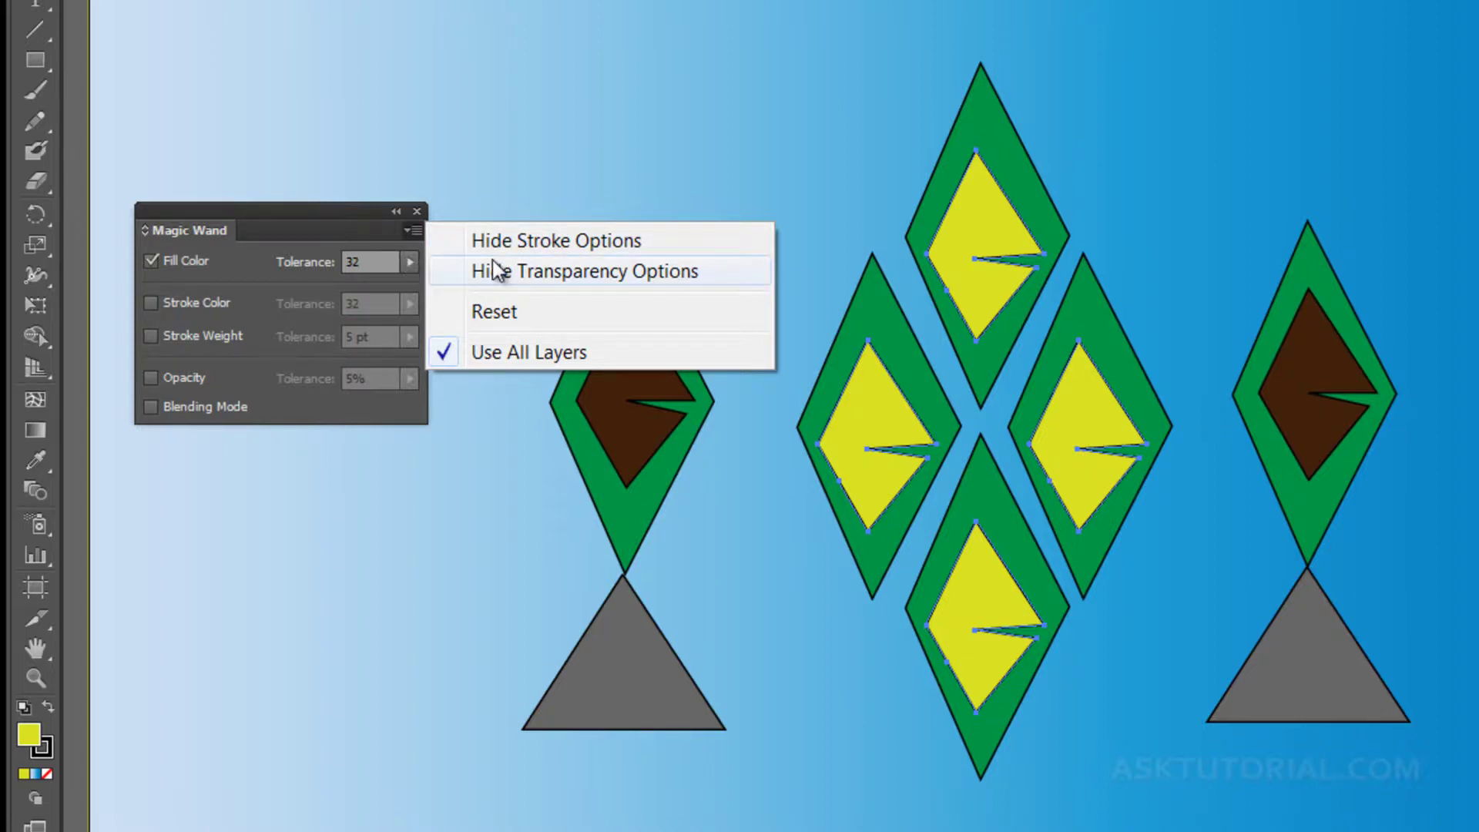
click(337, 219)
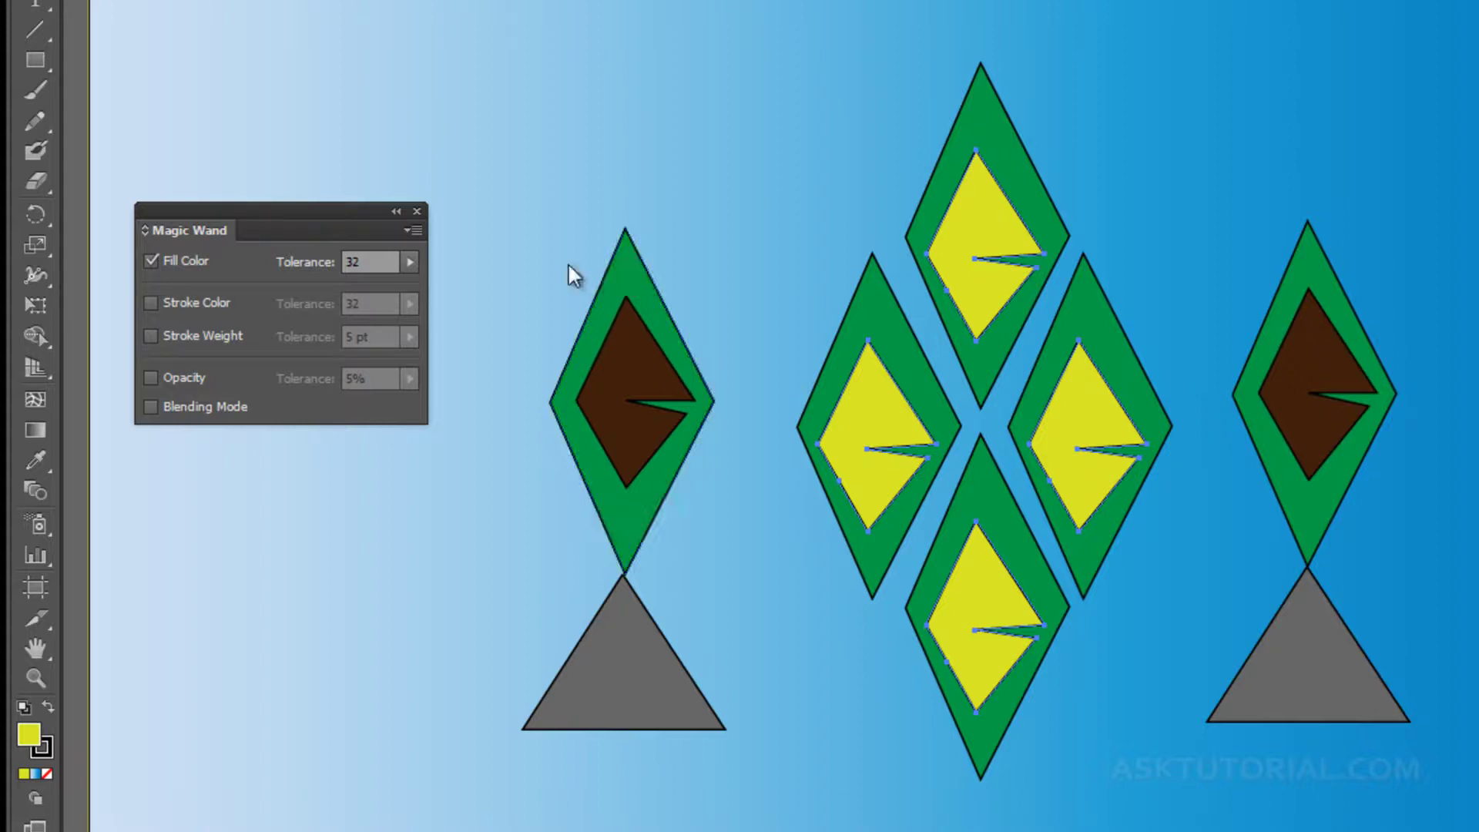
Switch the Magic Wand's matching from Fill Color to Stroke Color, and turn Stroke Color matching off again.
click(151, 303)
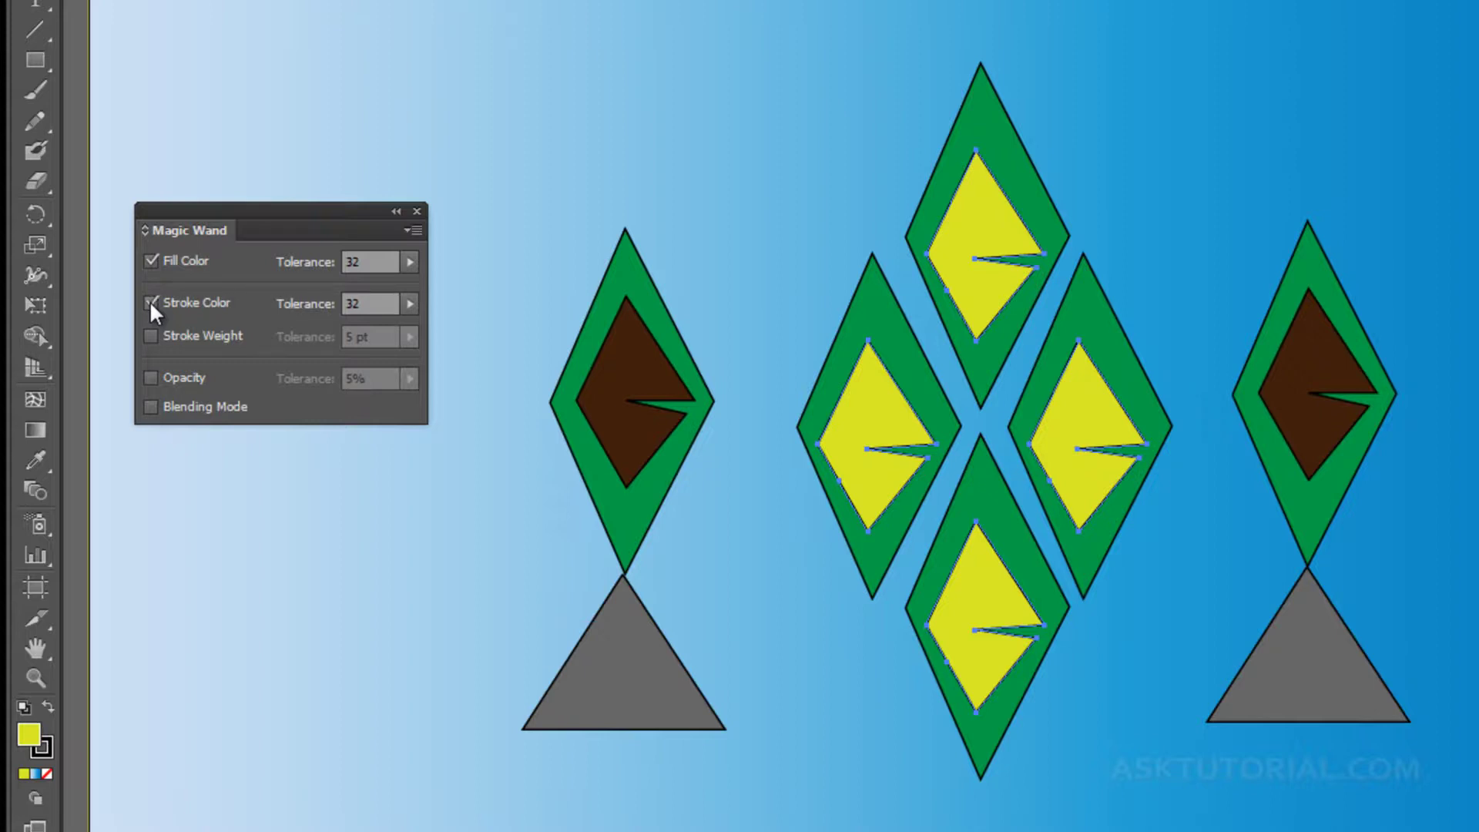
click(151, 259)
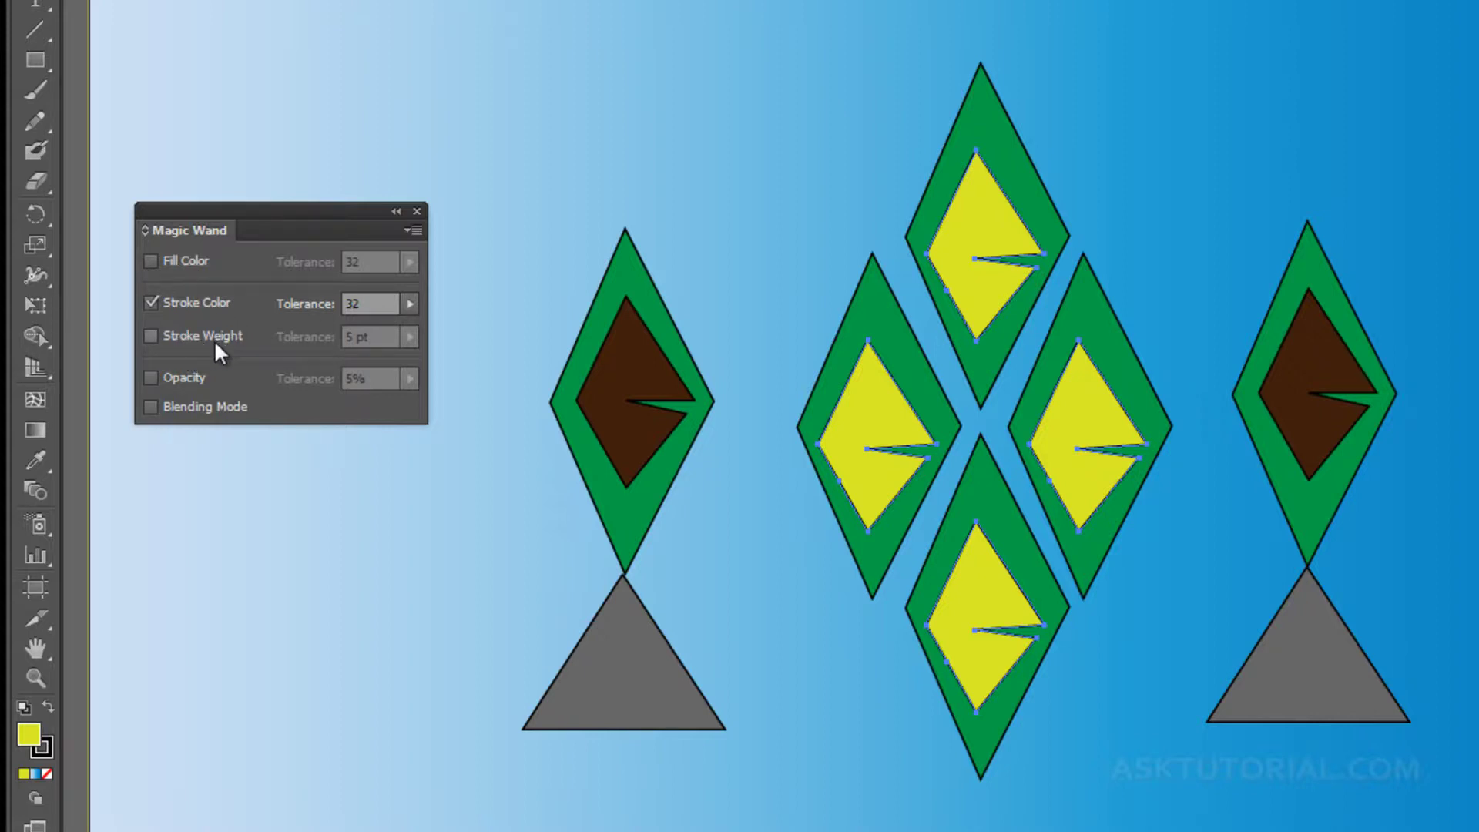
click(576, 332)
click(154, 299)
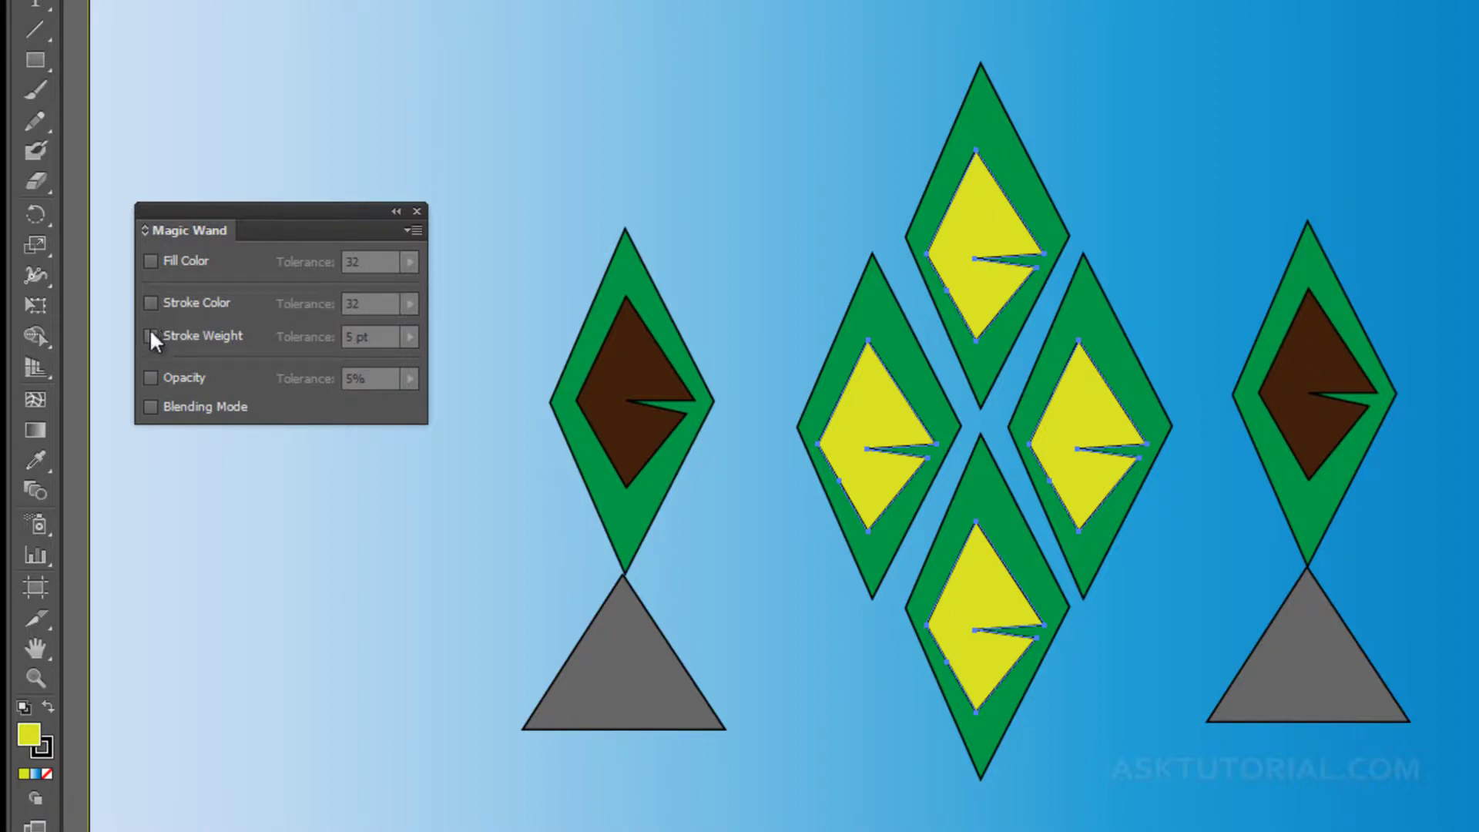
Turn Stroke Weight matching on and off in the Magic Wand options and enable Opacity matching instead.
click(151, 336)
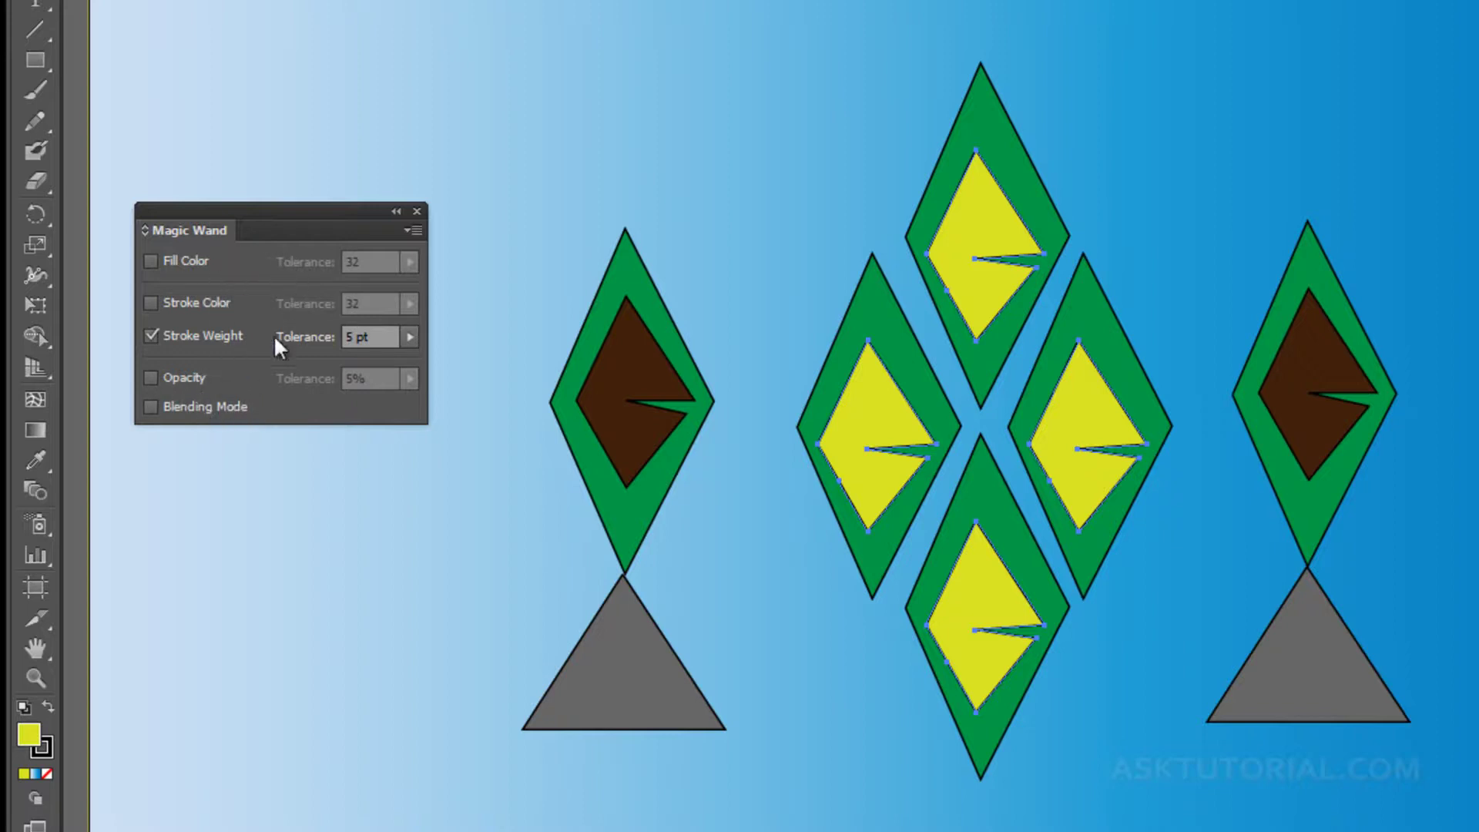
click(152, 336)
click(151, 378)
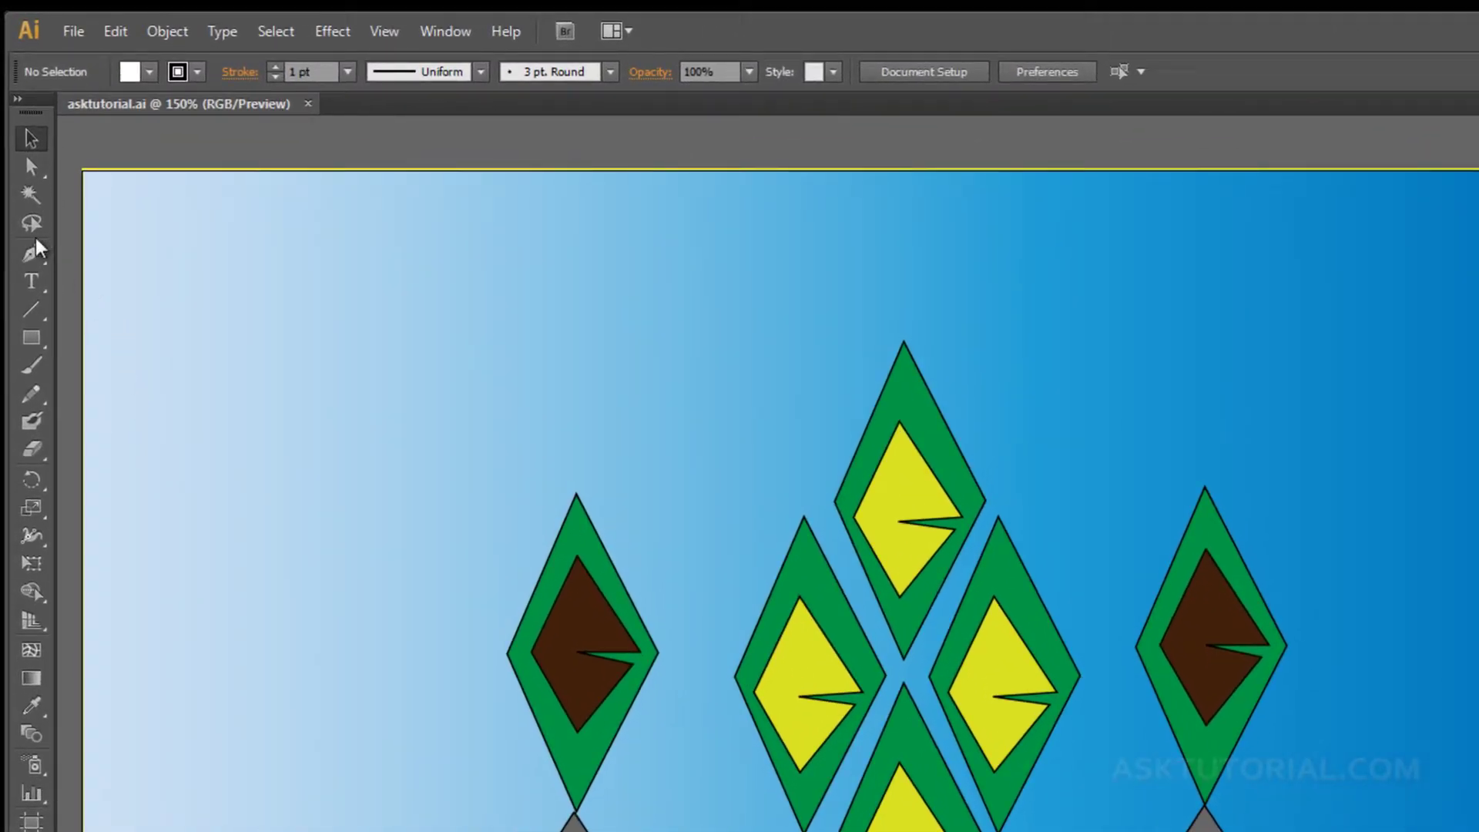
Select the left figure's brown inner shape and its green outer diamond one at a time with the Direct Selection tool.
click(36, 168)
click(574, 625)
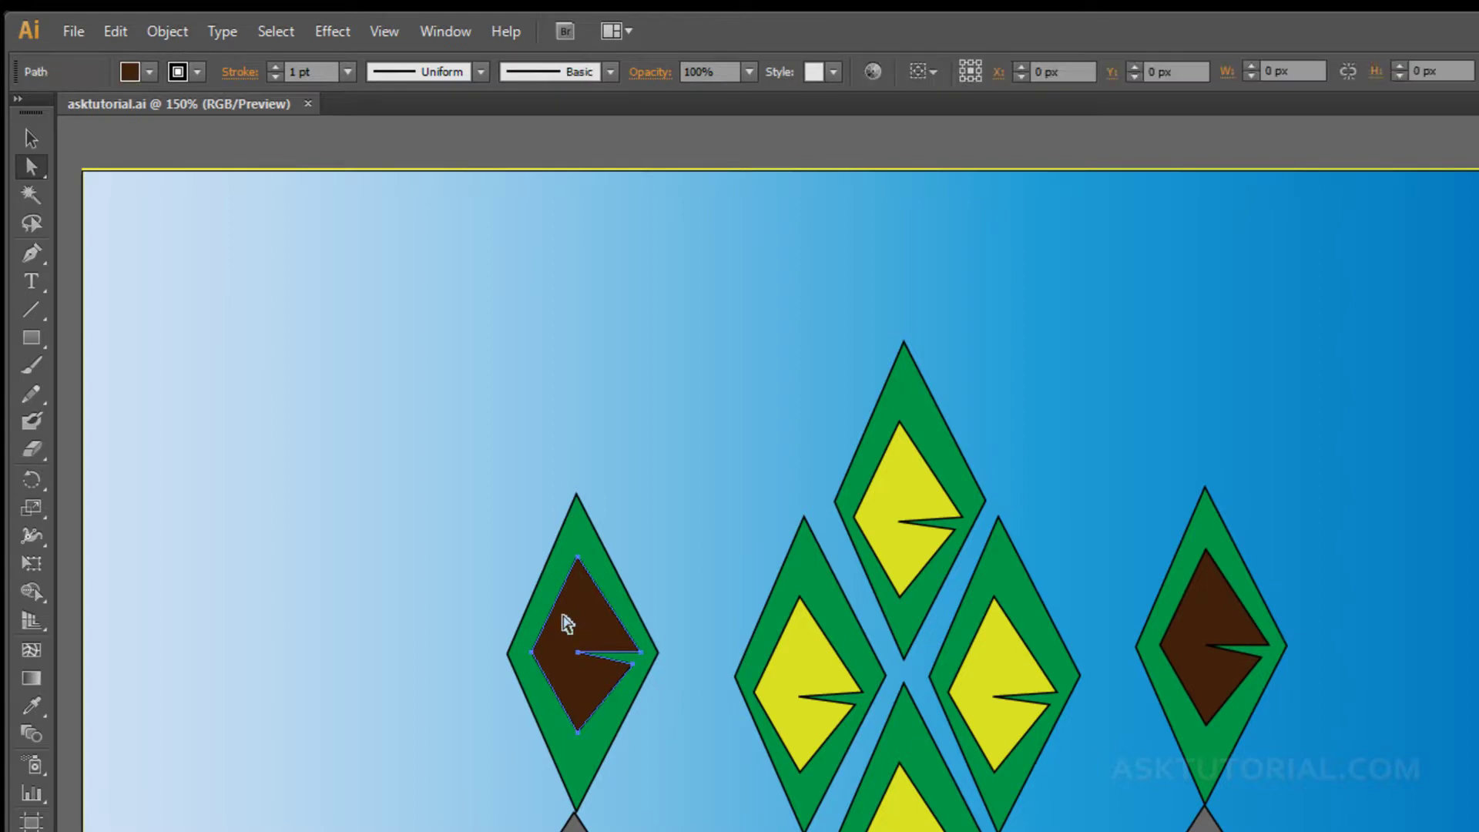
click(544, 659)
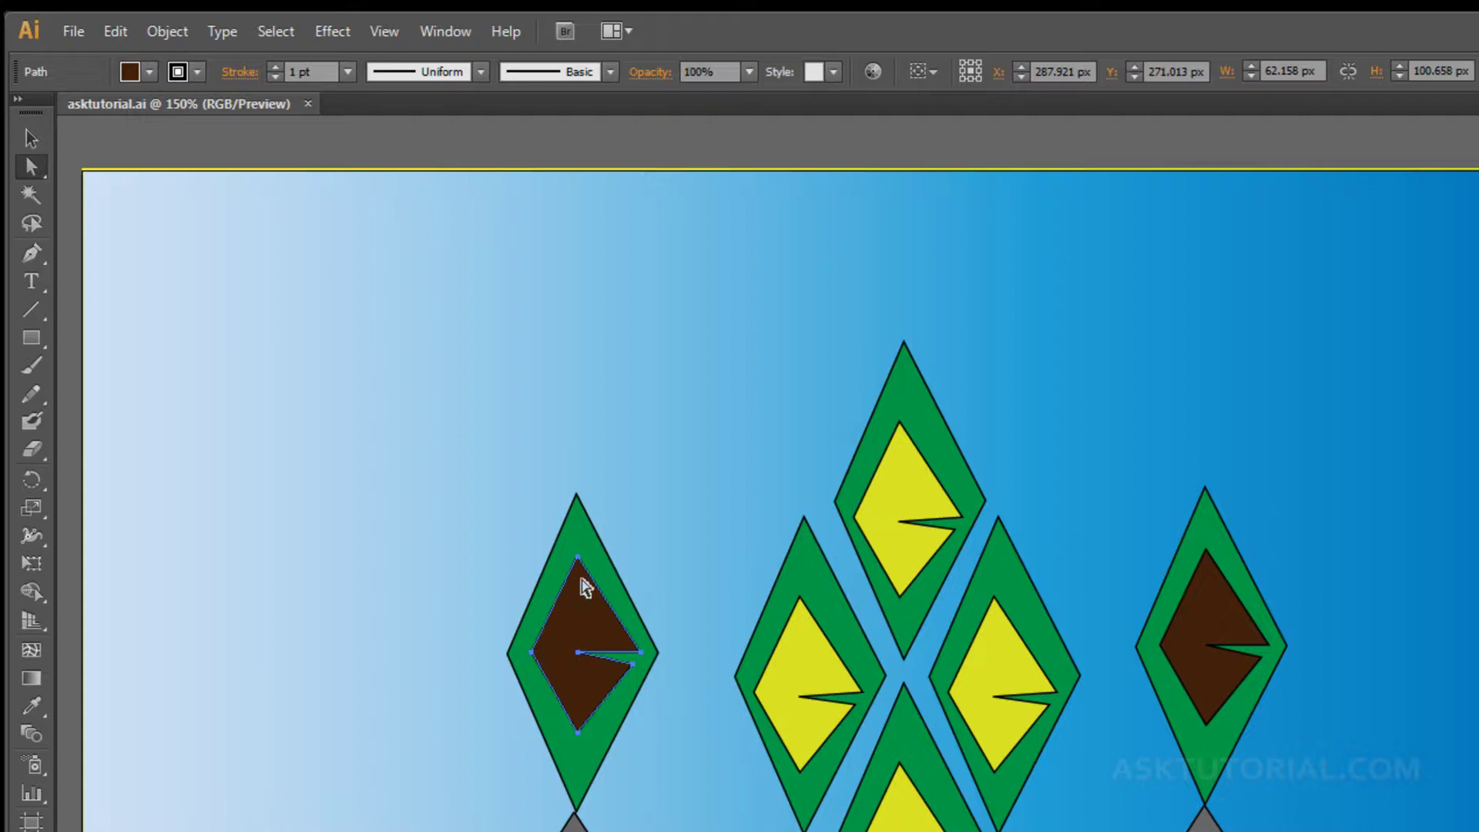
click(535, 704)
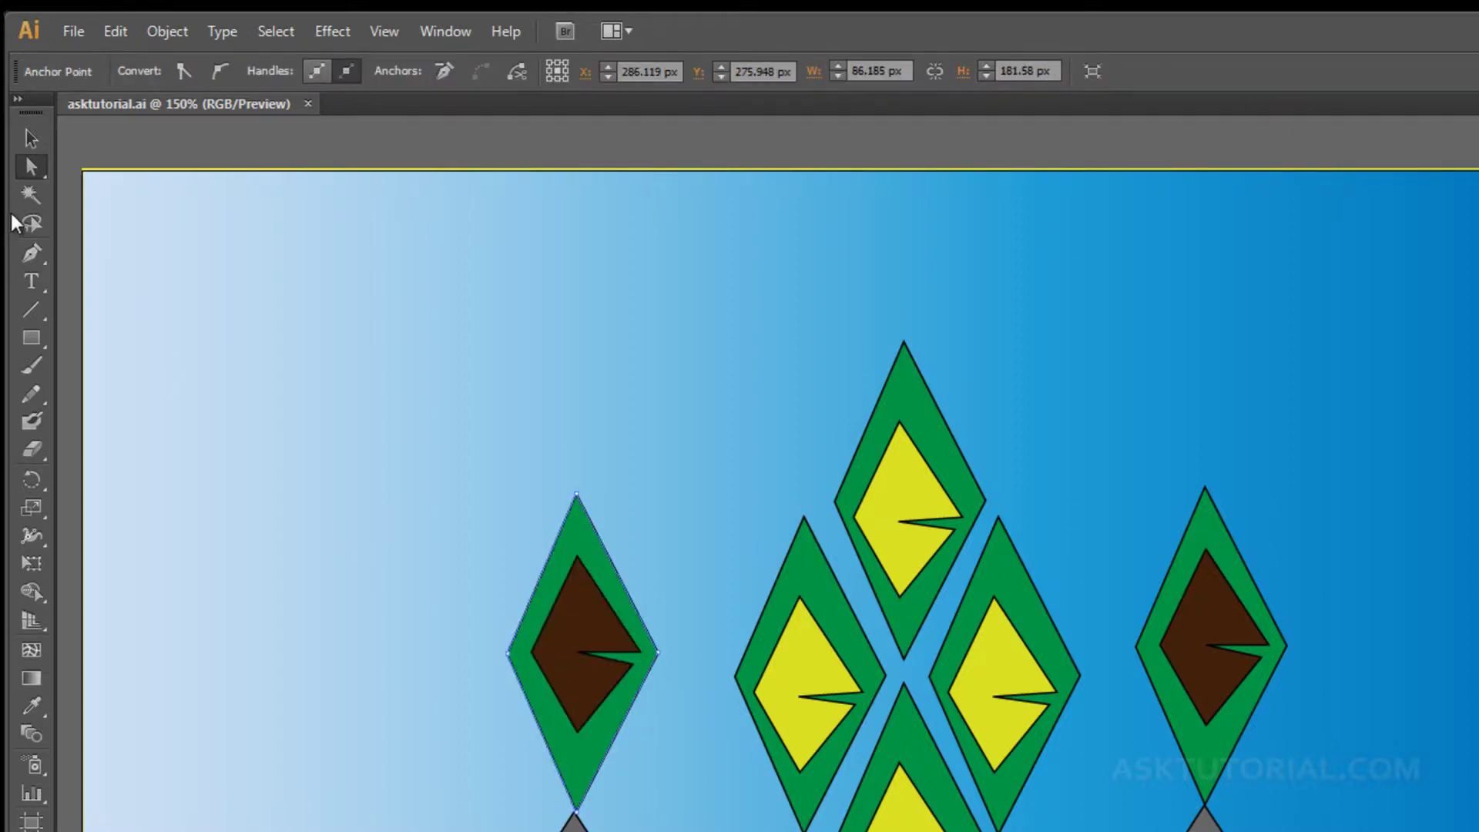
Select the whole left figure, including its gray triangle, by drawing a freehand Lasso outline around it.
click(31, 225)
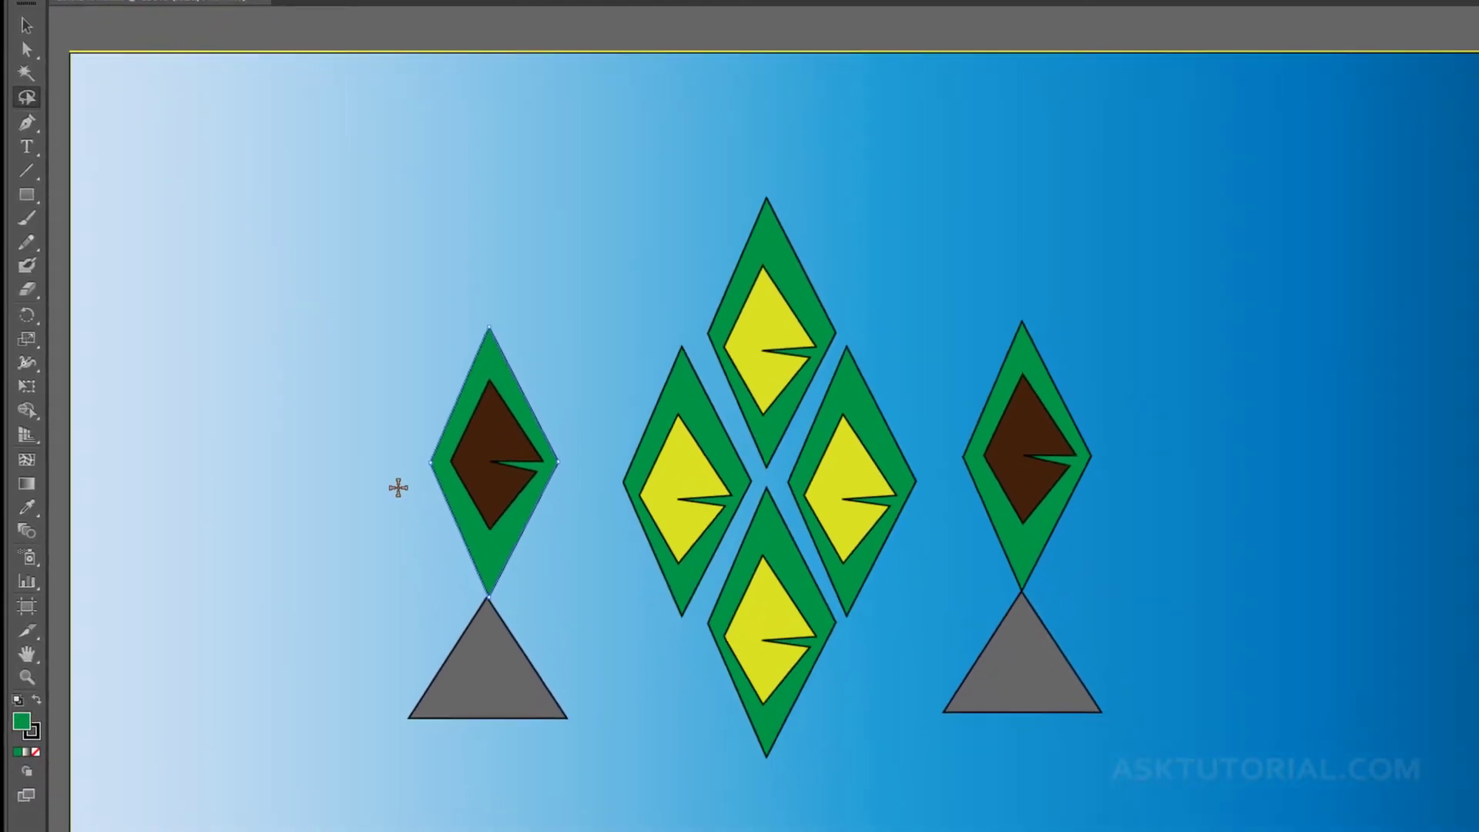
drag(470, 683, 517, 538)
mouse_move(440, 366)
mouse_down()
mouse_move(493, 303)
mouse_move(540, 324)
mouse_move(570, 468)
mouse_move(554, 545)
mouse_move(614, 691)
mouse_move(594, 769)
mouse_move(410, 772)
mouse_move(376, 722)
mouse_move(433, 591)
mouse_move(437, 533)
mouse_move(399, 488)
mouse_up()
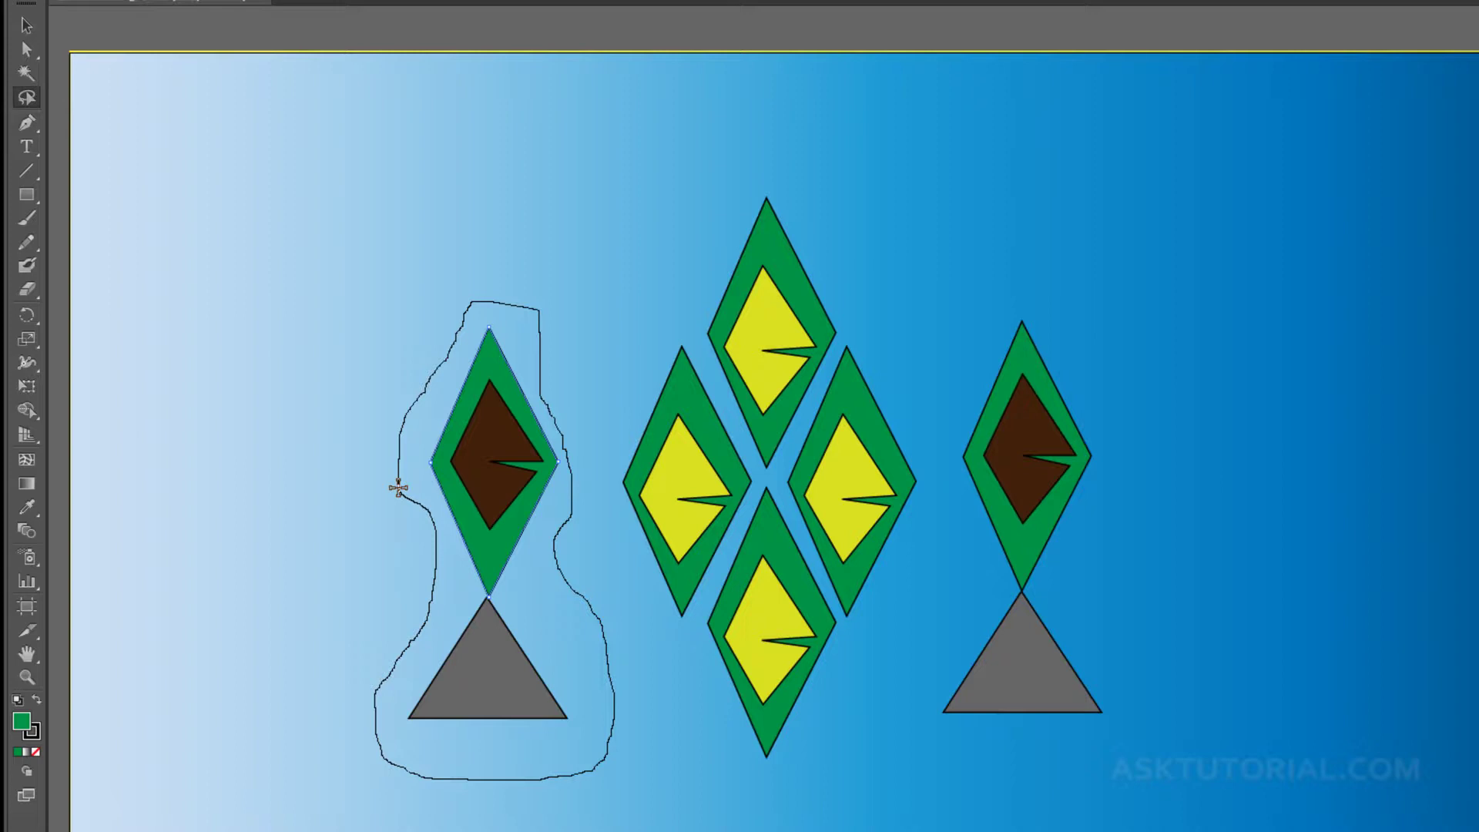
drag(398, 488, 398, 487)
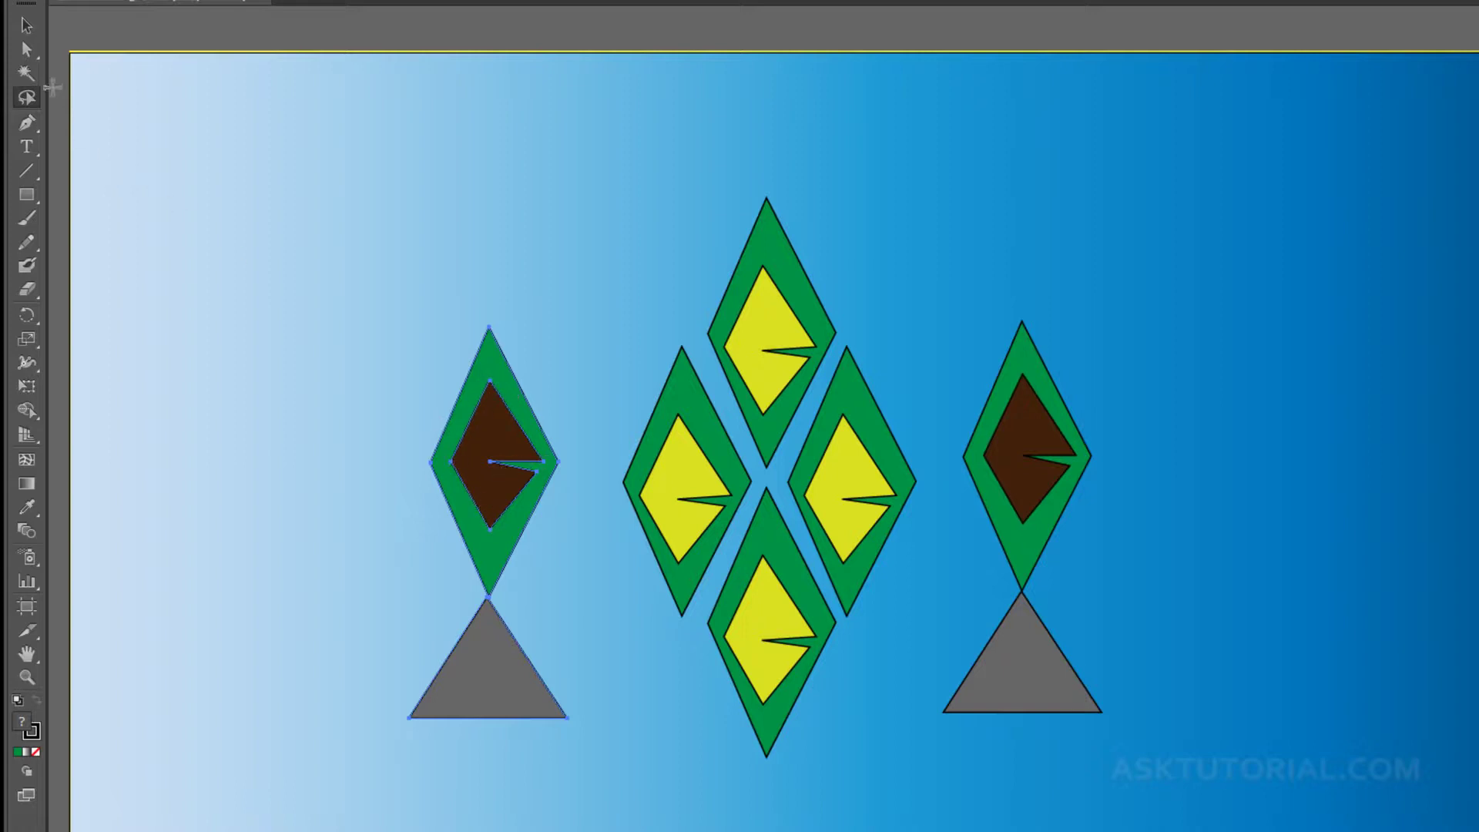
Marquee-select the left and right figures with the Direct Selection tool, clear the selection, and pick only the left brown inner shape.
click(28, 53)
mouse_move(316, 279)
mouse_down()
mouse_move(544, 287)
mouse_move(611, 785)
mouse_up()
drag(941, 776, 1158, 767)
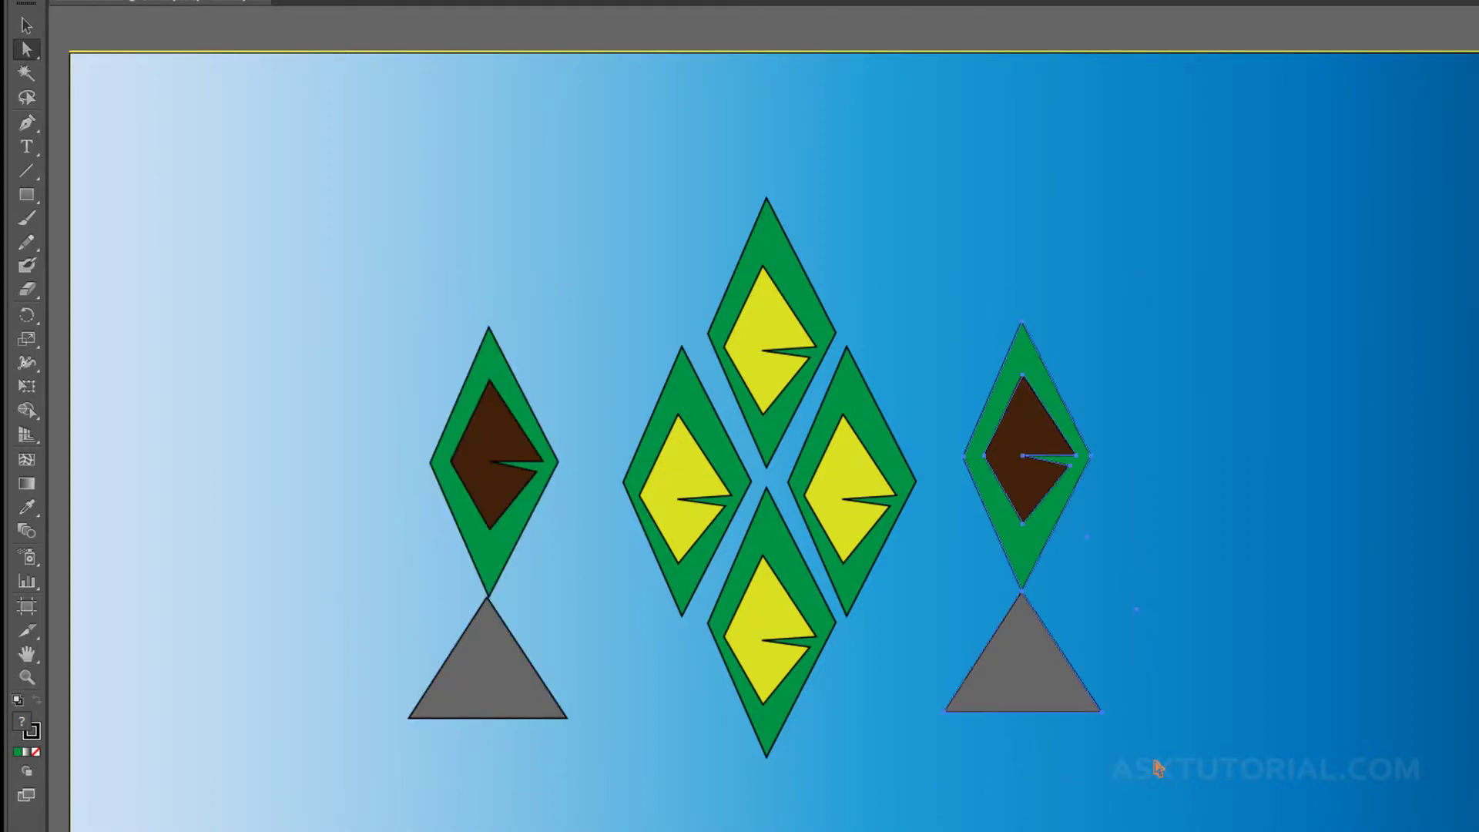
click(487, 761)
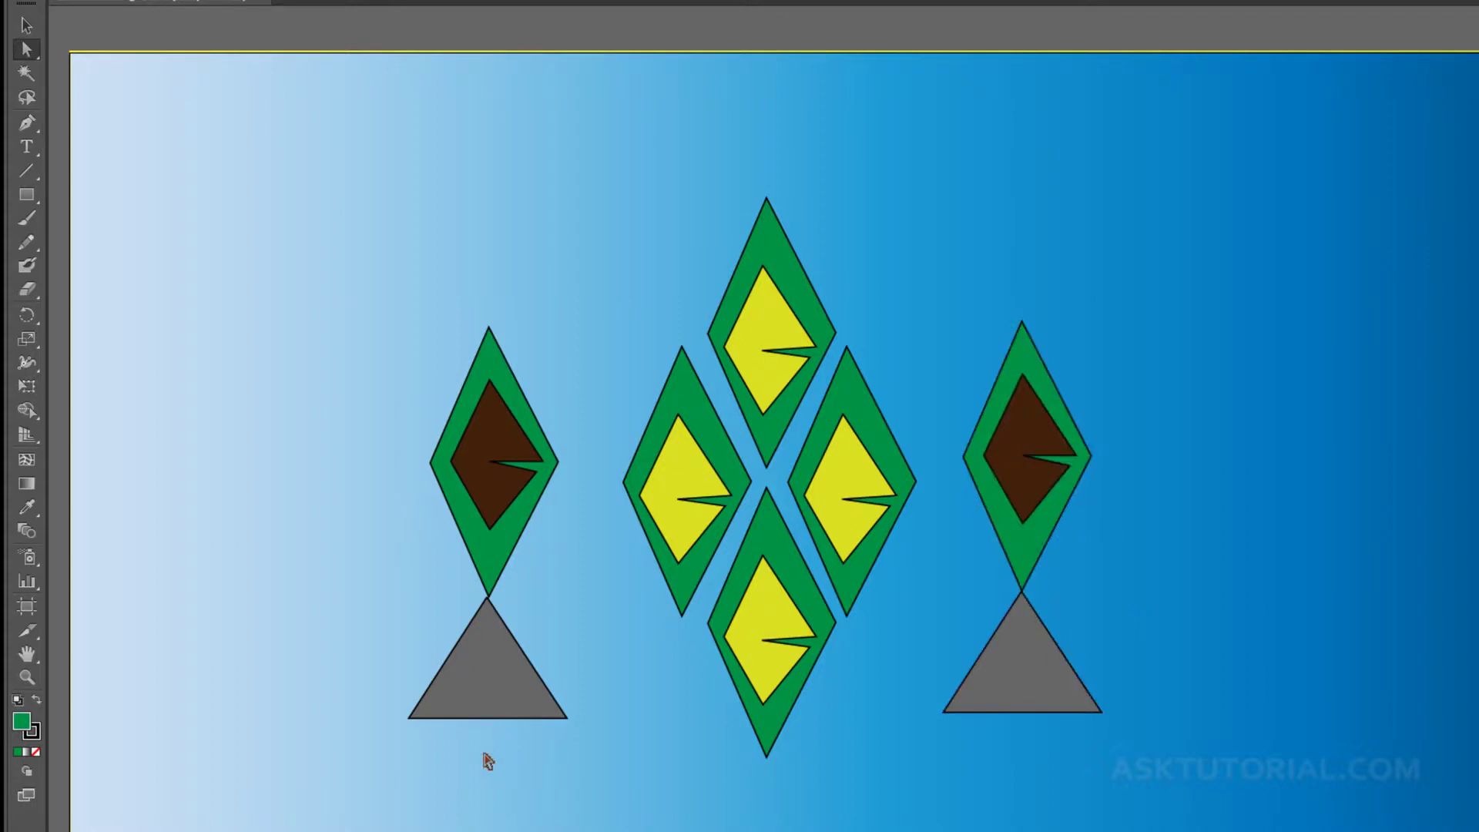
click(28, 49)
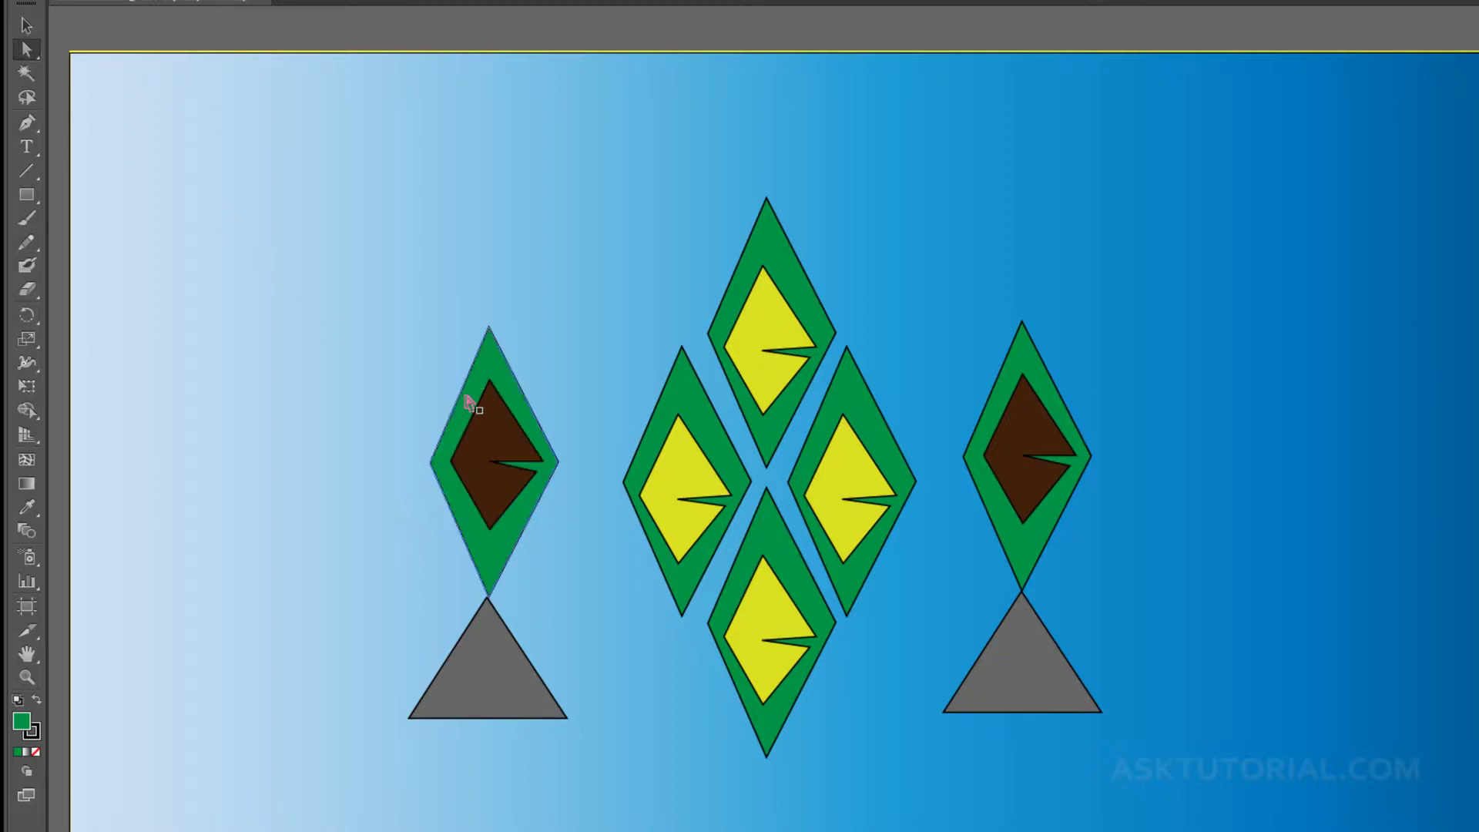
click(486, 425)
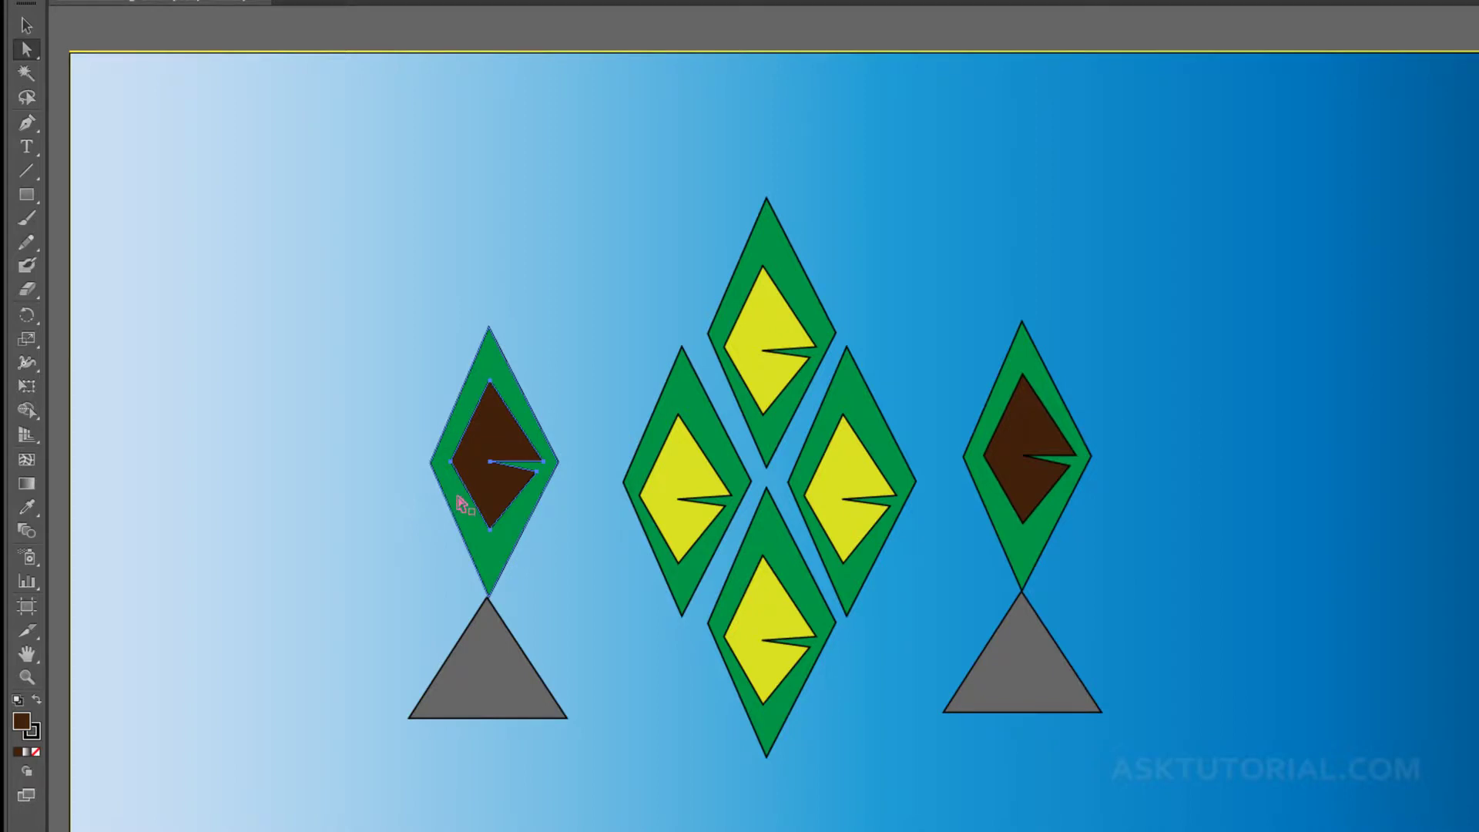
Lasso the left diamond of the middle cluster, repeat with a Direct Selection marquee, and pick only its green outer shape.
click(24, 97)
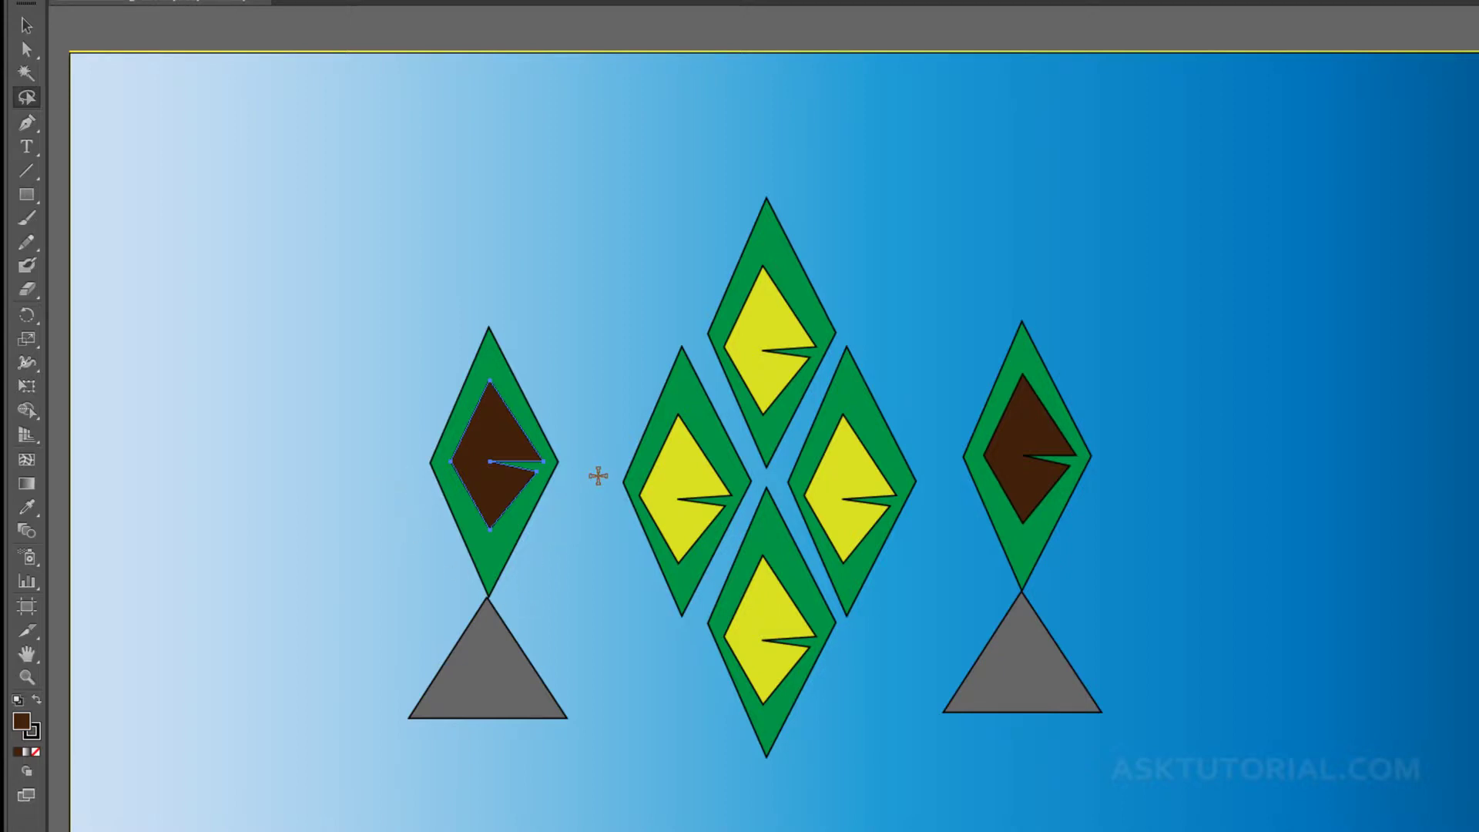
mouse_move(600, 481)
mouse_down()
mouse_move(621, 588)
mouse_move(642, 625)
mouse_move(673, 635)
mouse_move(729, 558)
mouse_move(761, 472)
mouse_move(677, 327)
mouse_move(636, 370)
mouse_move(602, 480)
mouse_up()
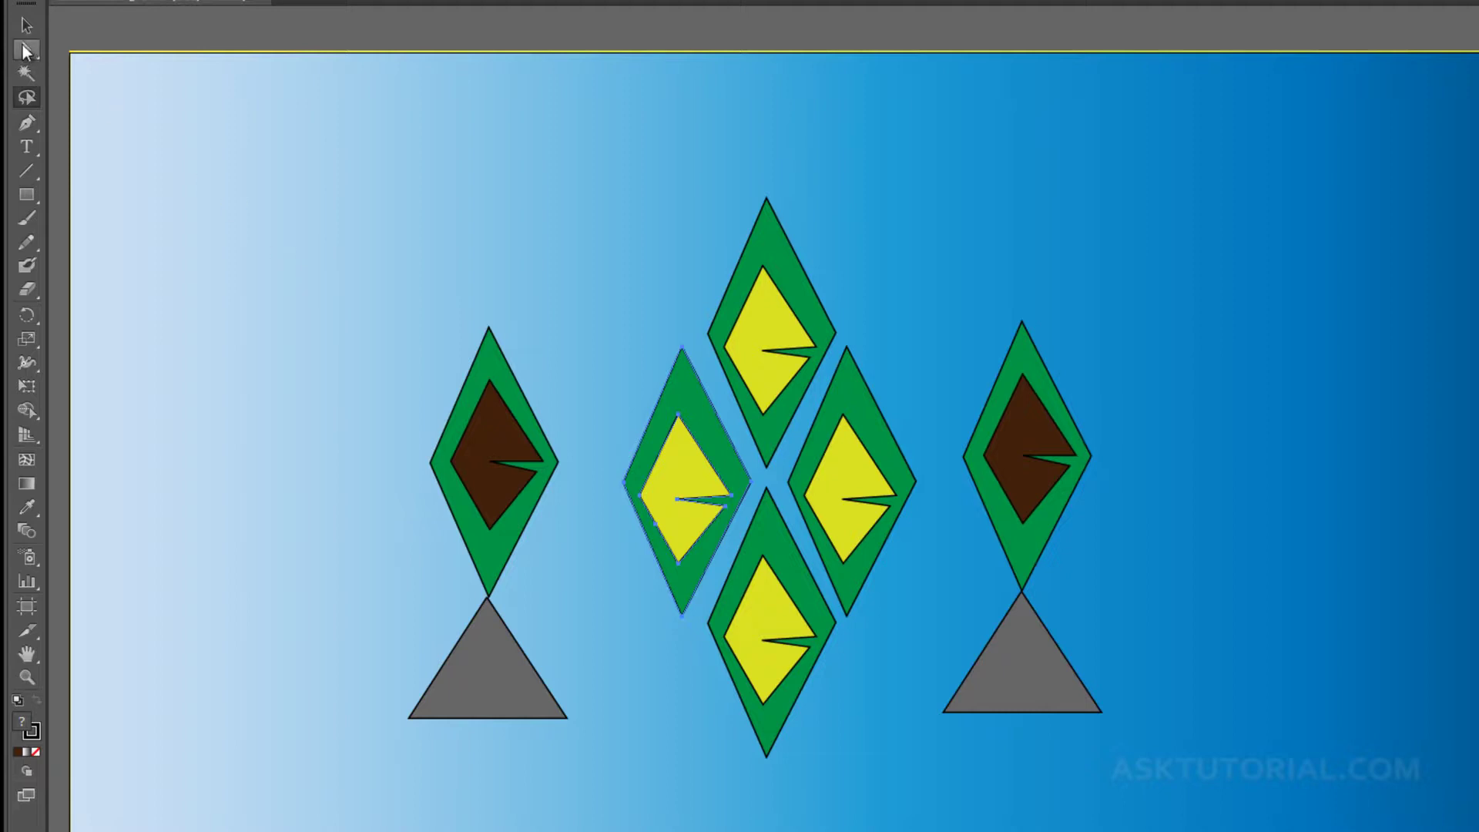
key(a)
mouse_move(638, 329)
mouse_down()
mouse_move(749, 344)
mouse_move(748, 667)
mouse_up()
click(678, 686)
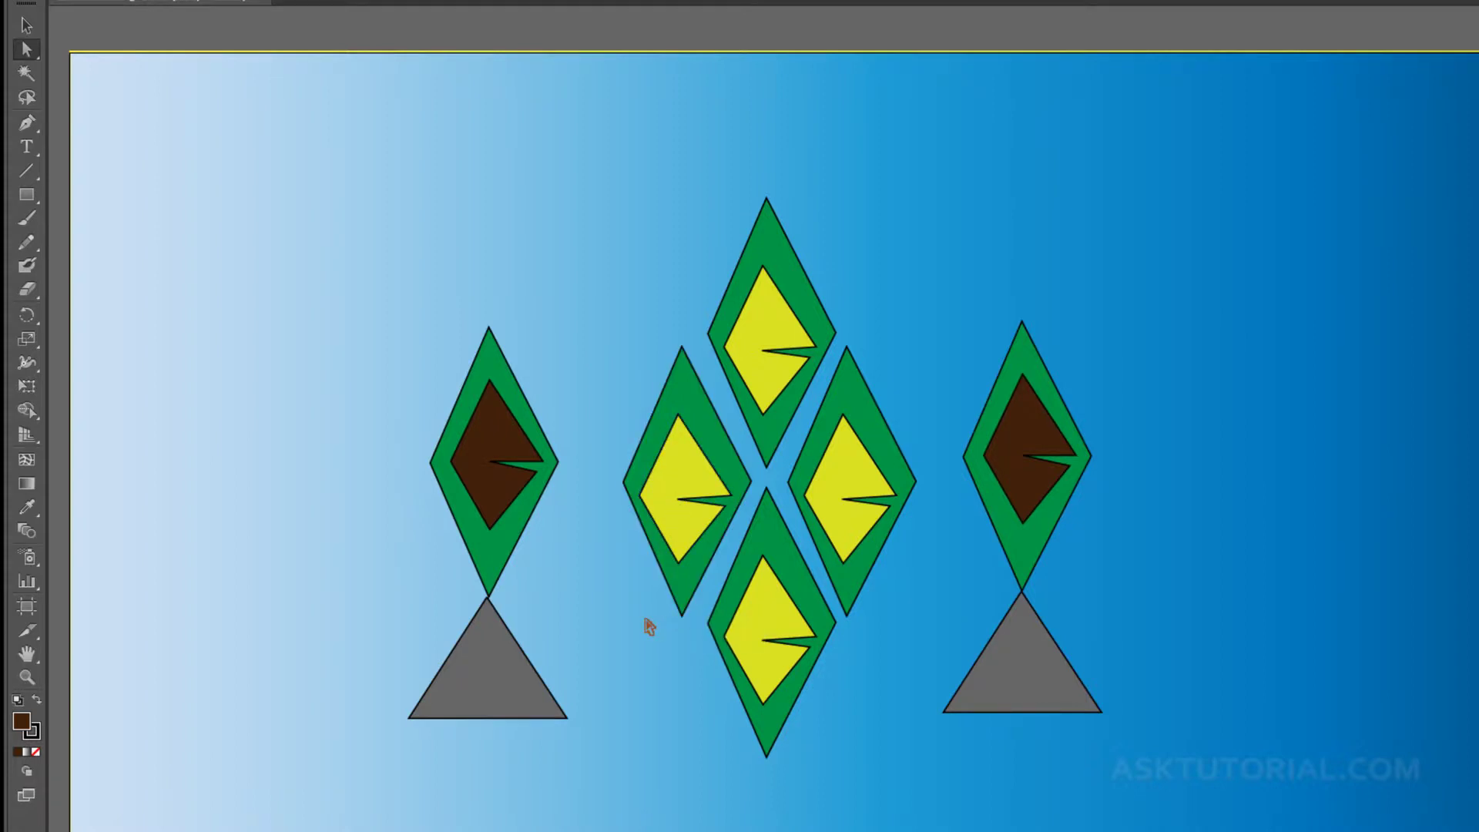
click(676, 396)
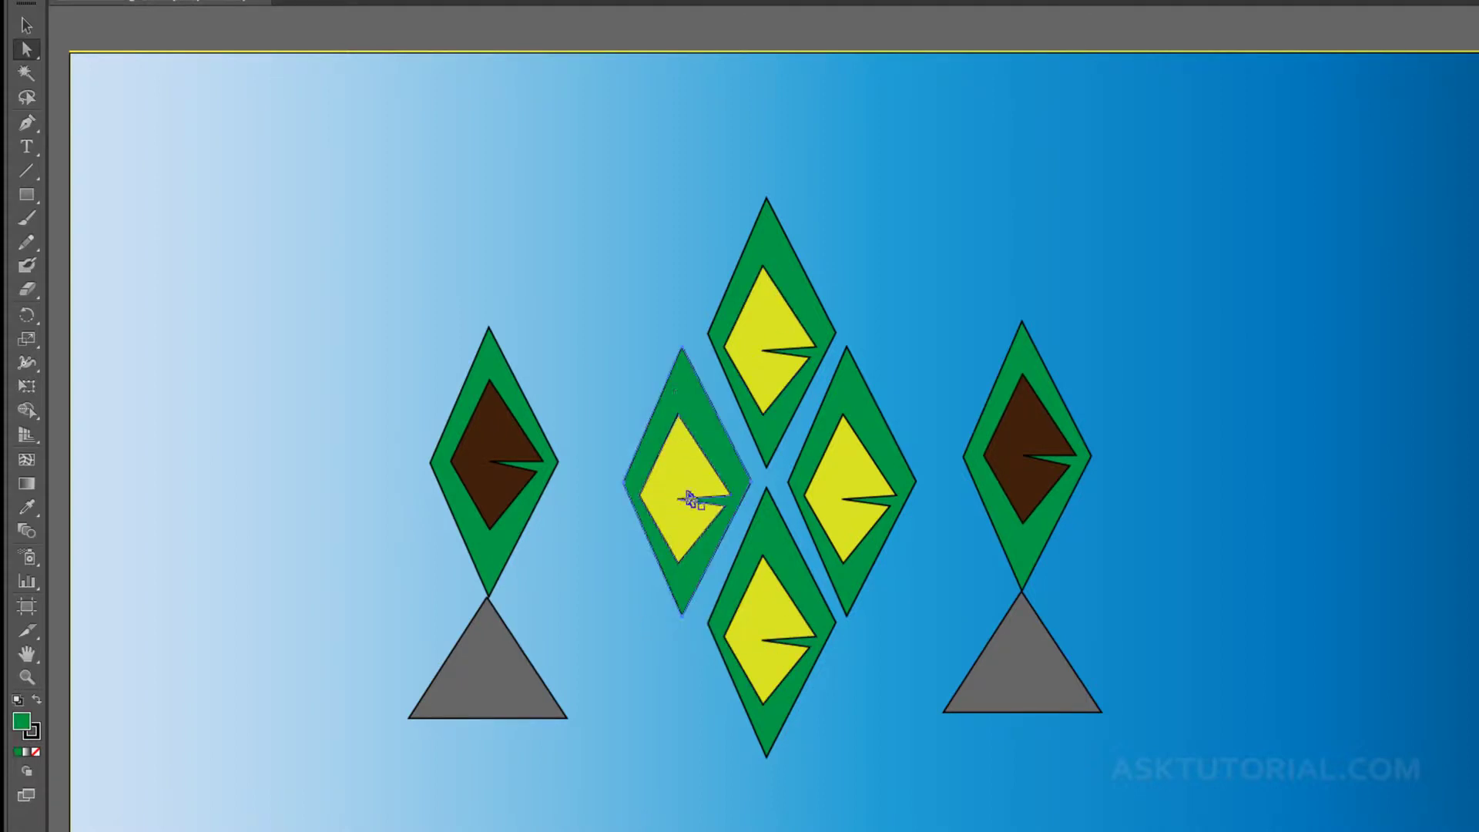
Draw a freehand Lasso selection around diamonds in the middle cluster.
click(26, 97)
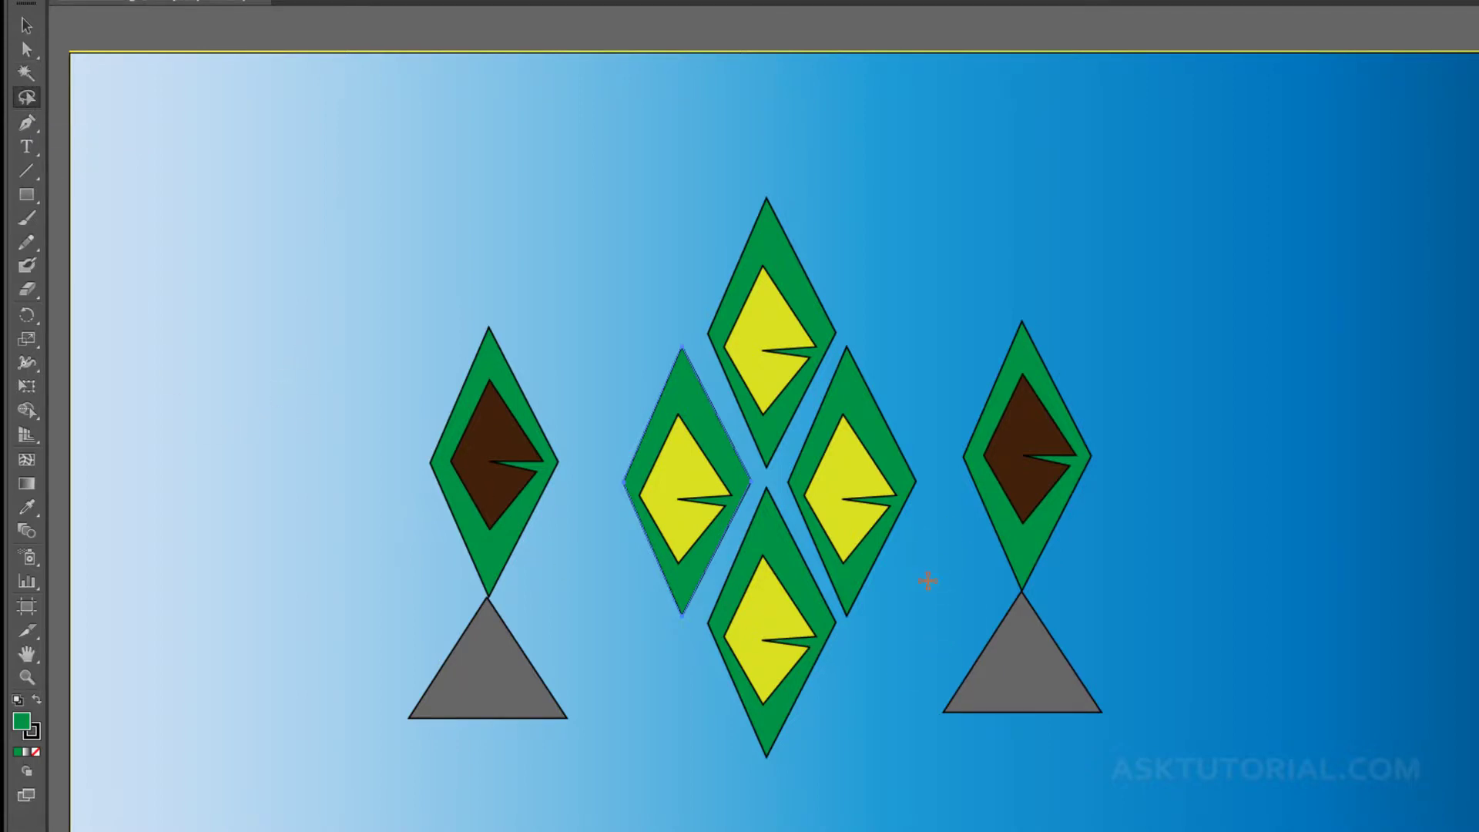
mouse_move(907, 658)
mouse_down()
mouse_move(951, 645)
mouse_move(953, 519)
mouse_move(930, 438)
mouse_move(997, 306)
mouse_move(1092, 324)
mouse_move(1113, 446)
mouse_move(1098, 651)
mouse_move(1148, 780)
mouse_move(872, 771)
mouse_move(922, 656)
mouse_up()
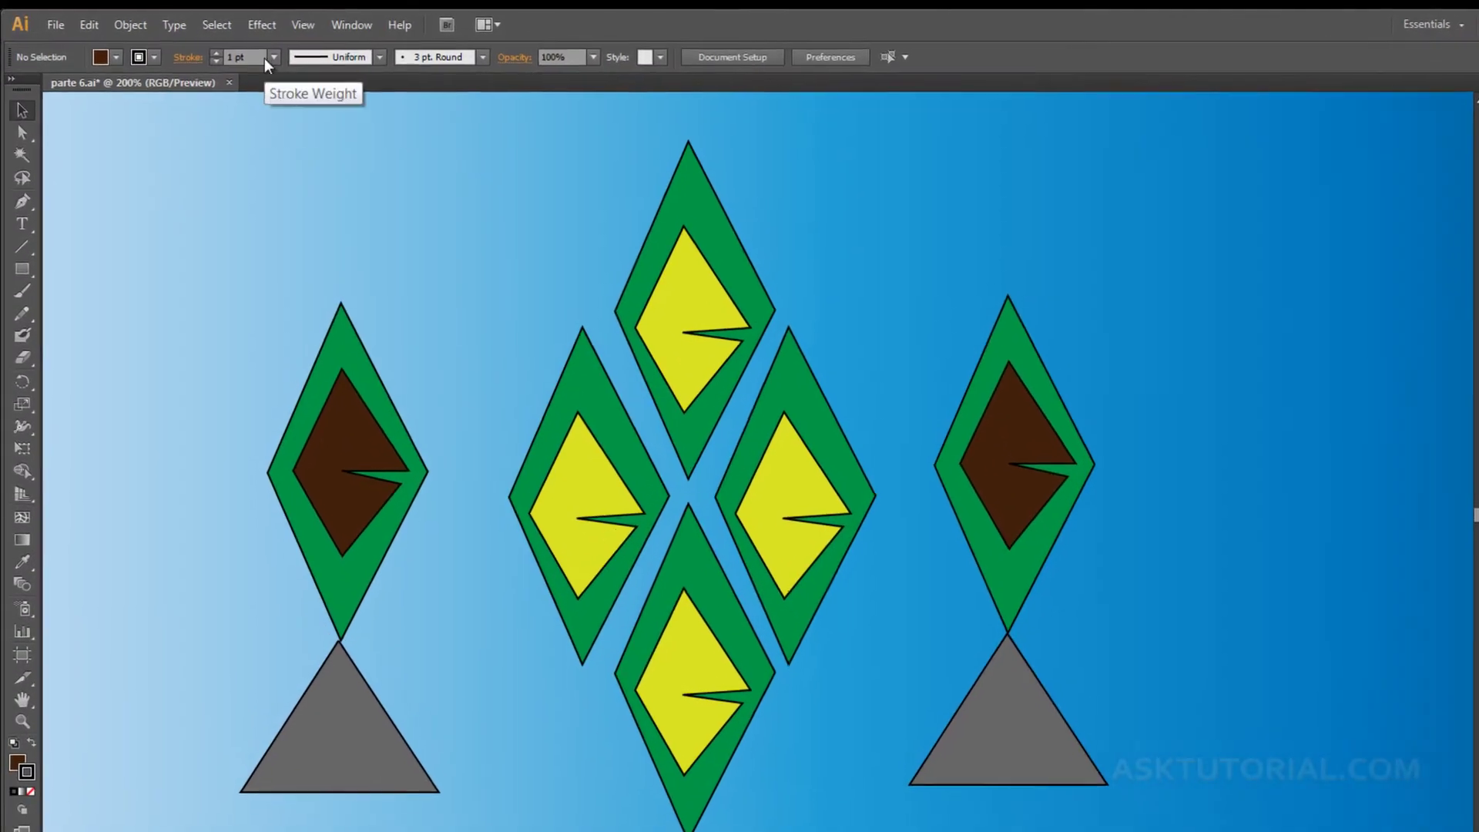
Show the commands for selecting objects with the same attributes, such as Fill Color, Stroke Color and Stroke Weight.
click(214, 25)
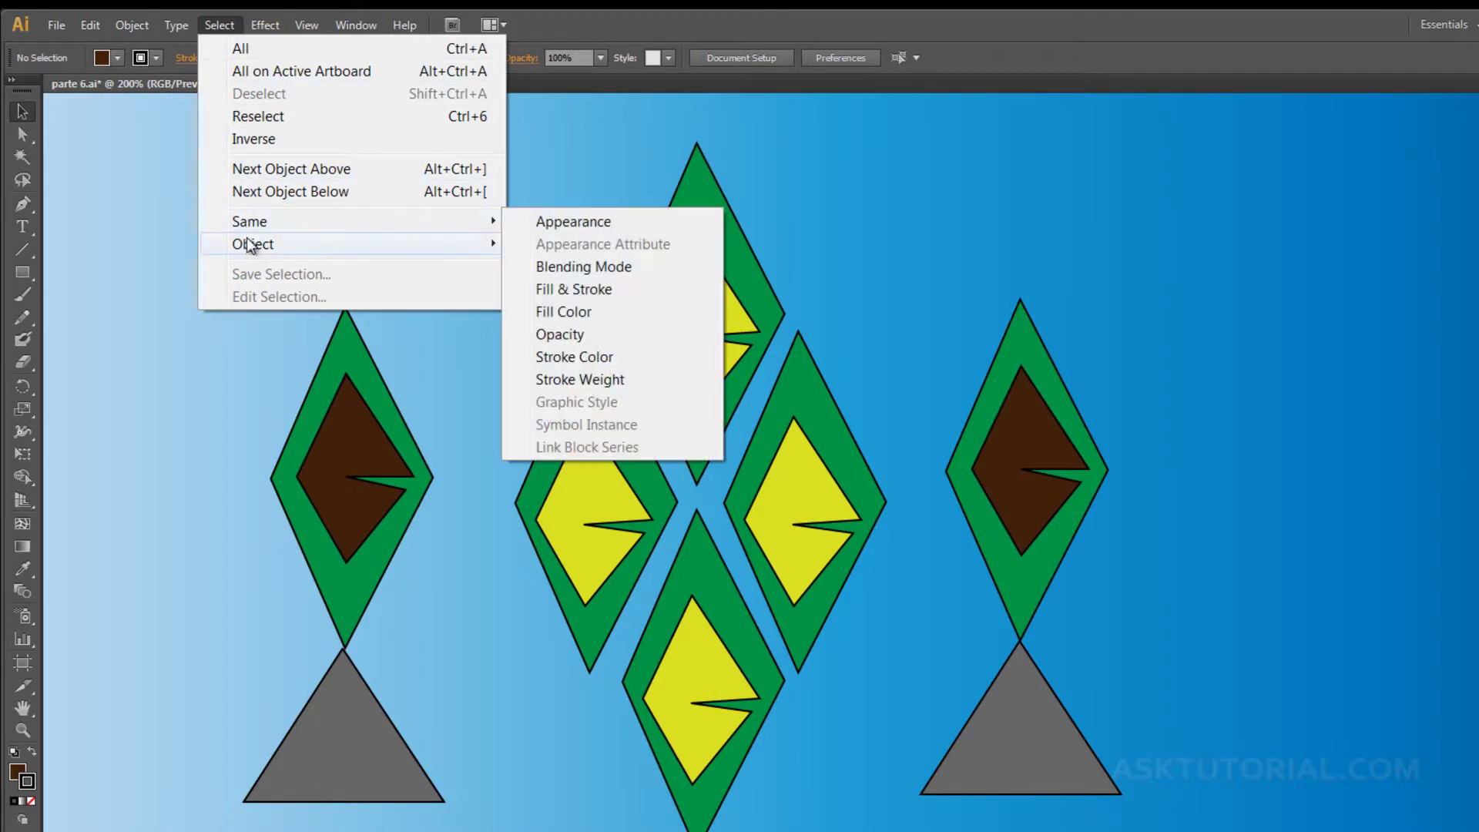
mouse_move(250, 223)
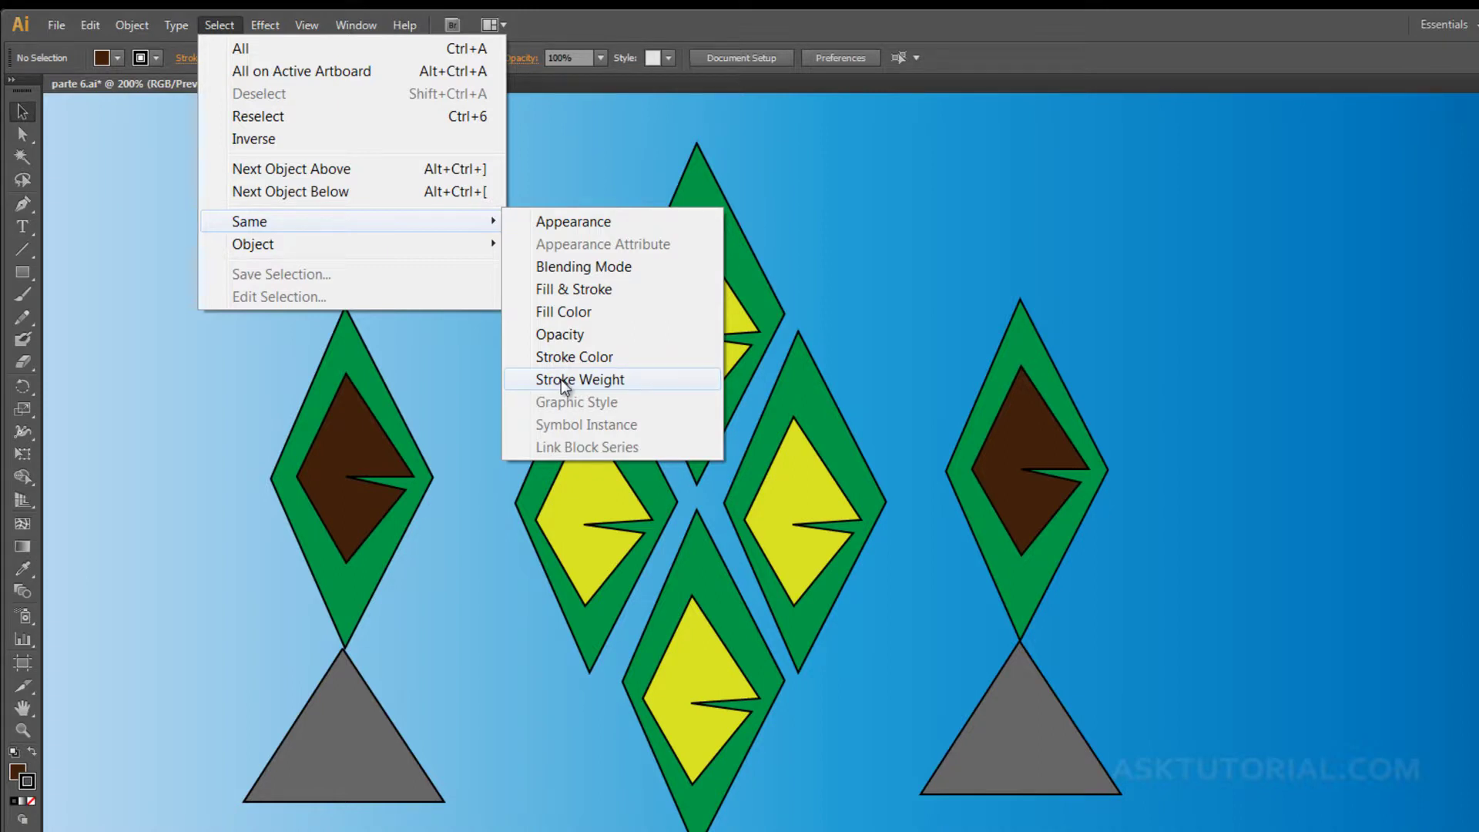
click(462, 365)
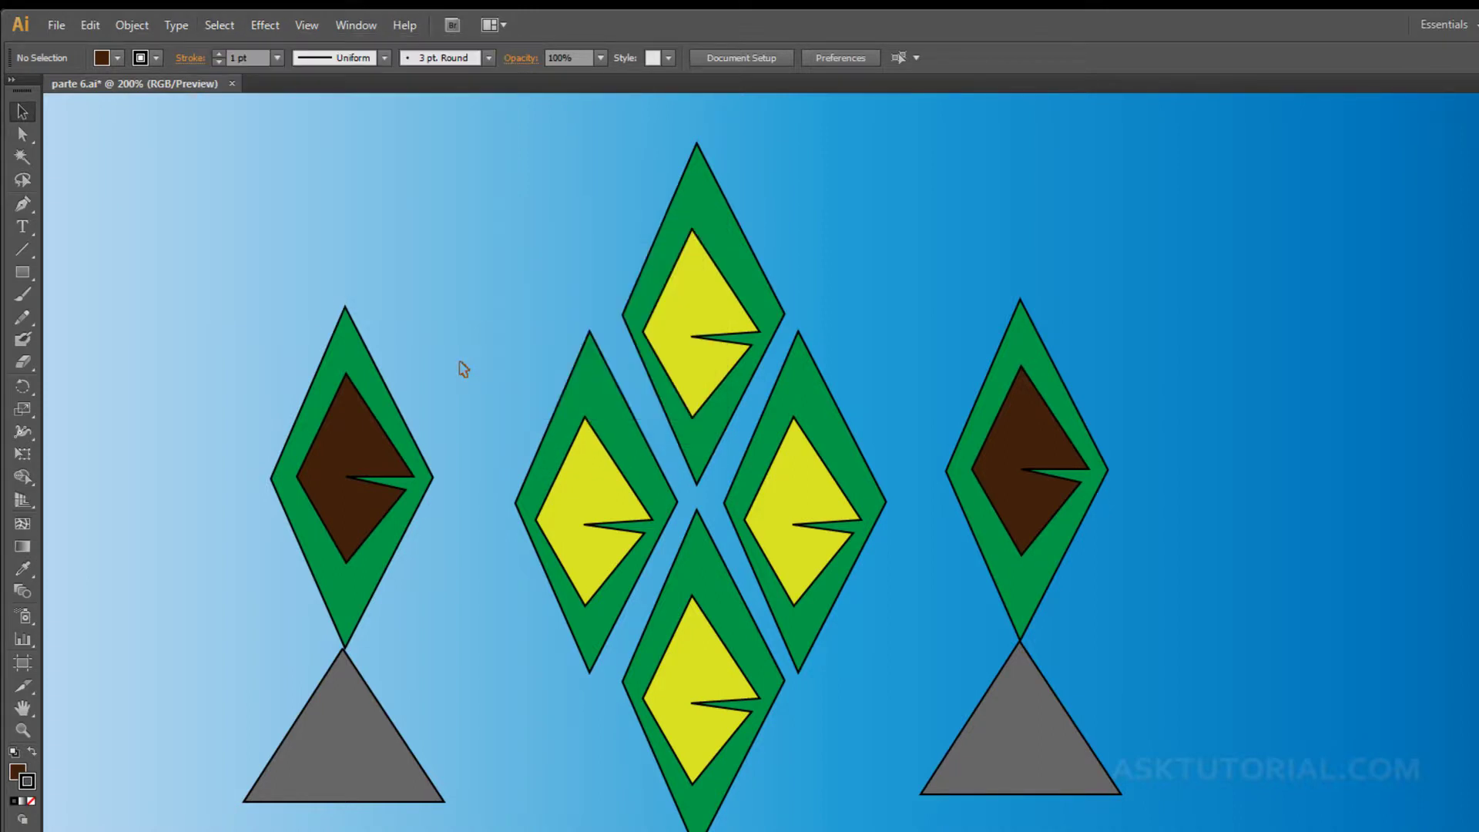
Swap the fill and stroke colors of the left figure's brown inner shape and give it a red stroke.
click(354, 439)
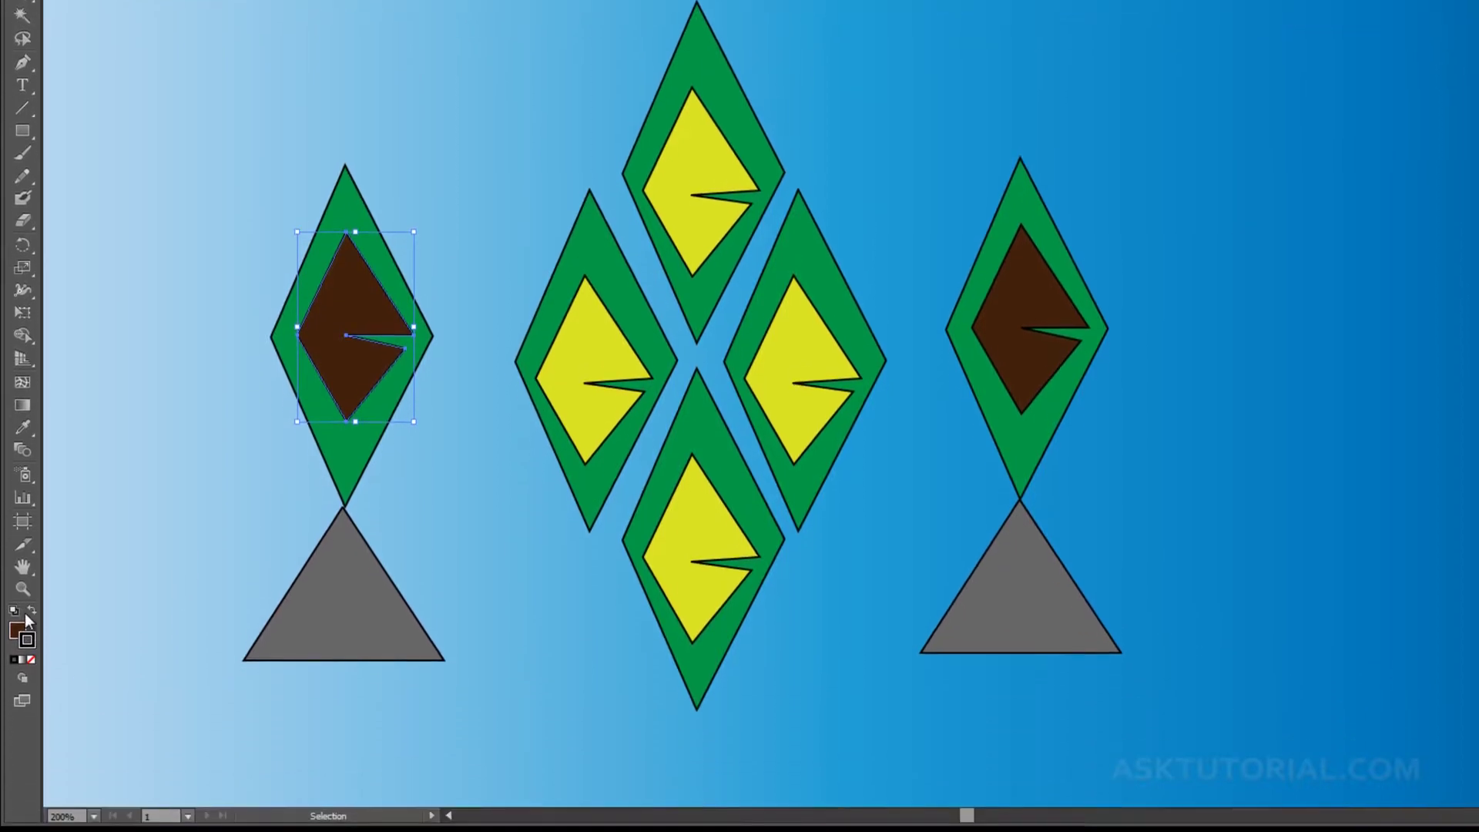
click(31, 611)
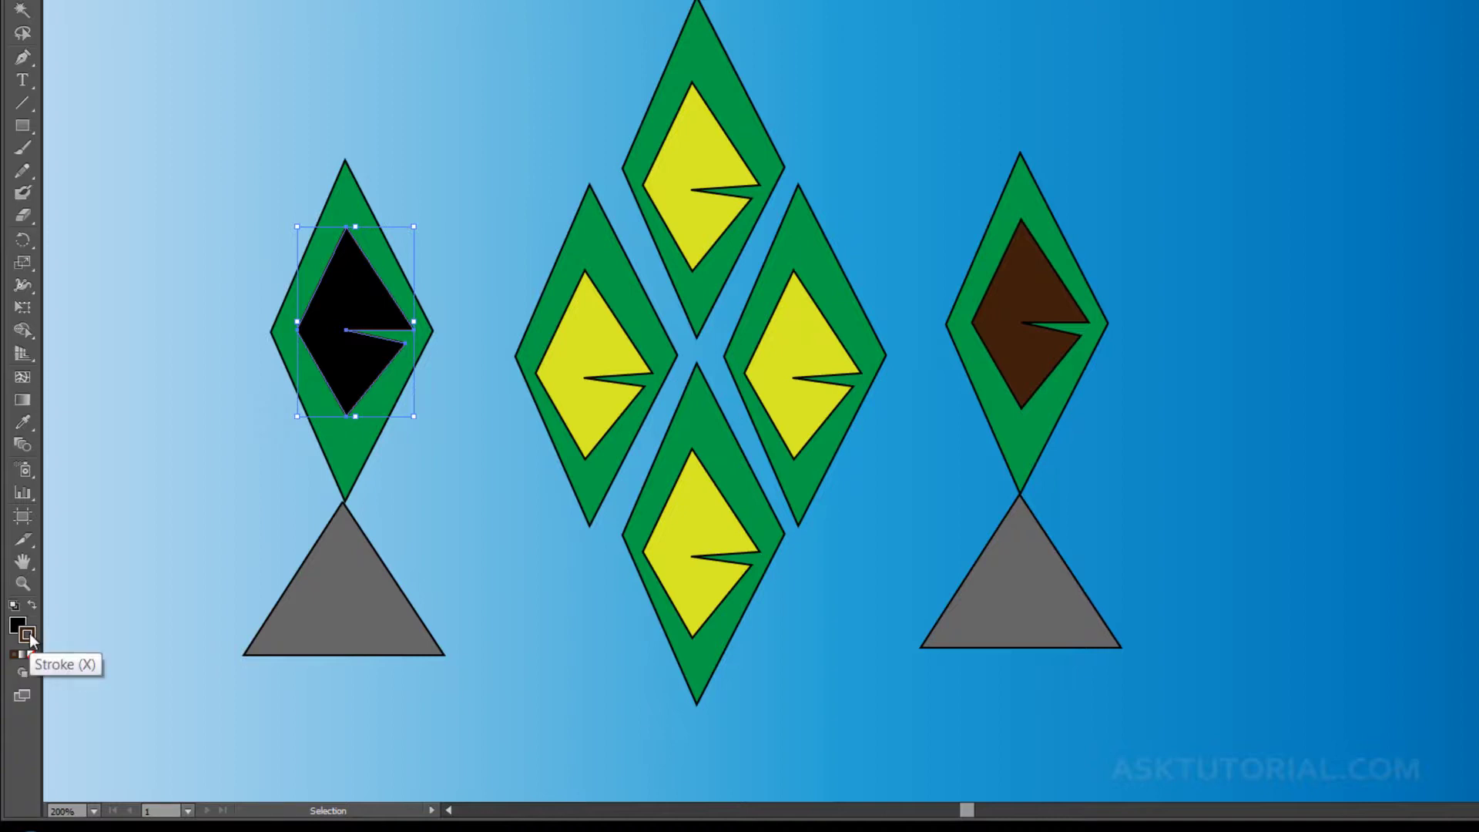
click(17, 626)
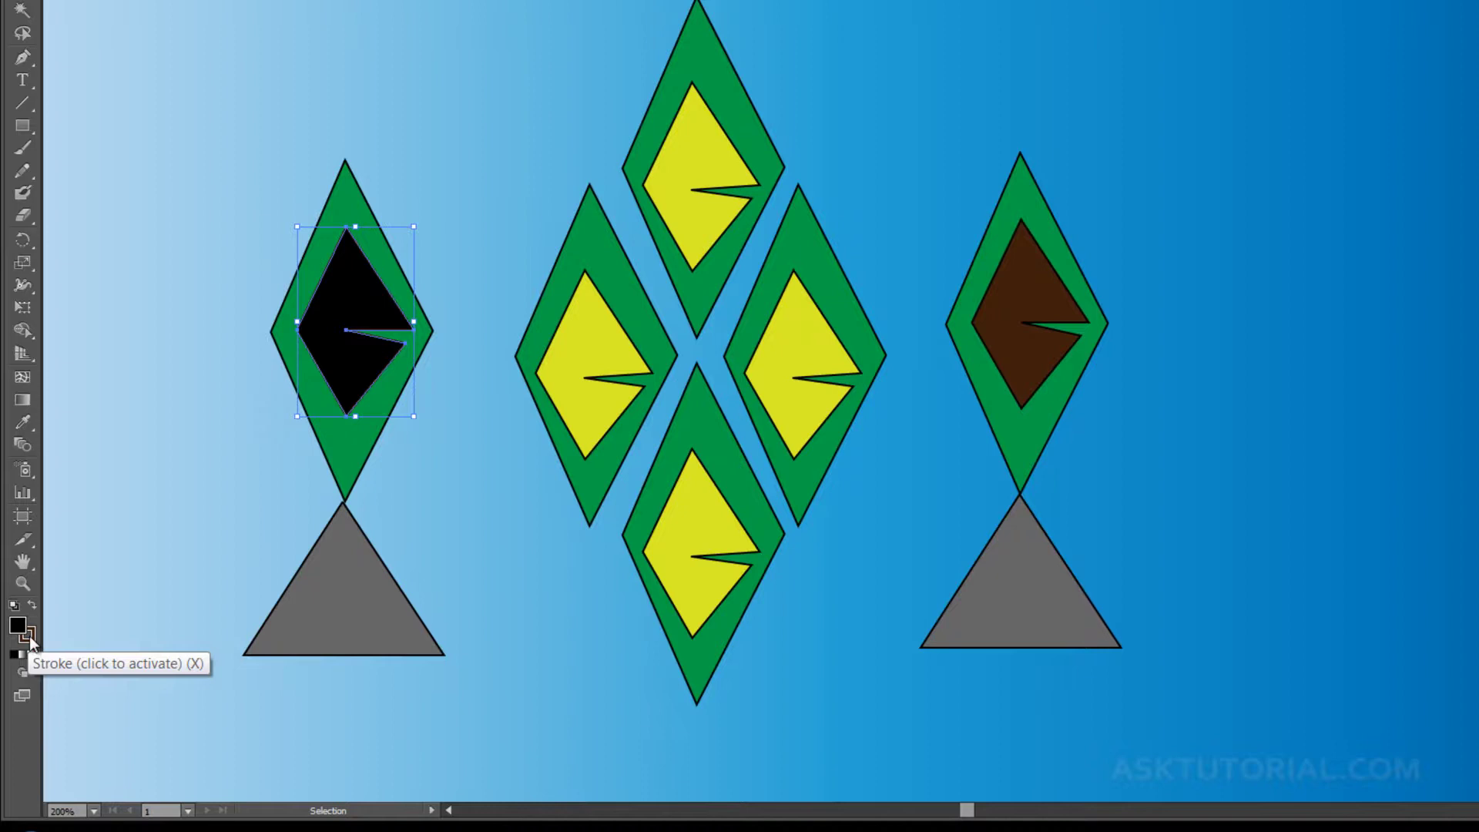
click(28, 635)
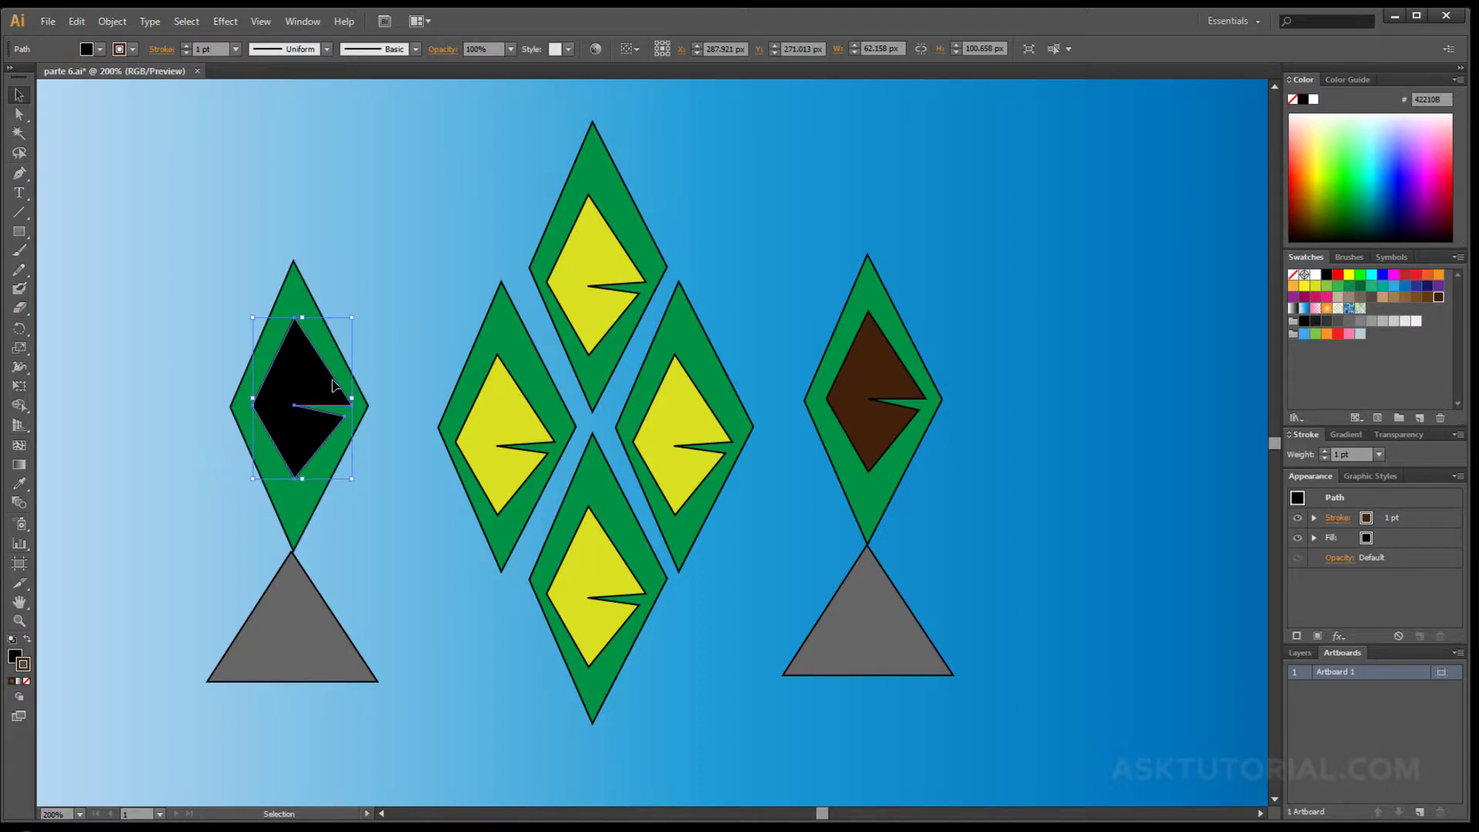
click(1338, 275)
Give the middle cluster's right yellow inner shape a red stroke and select all objects with the same stroke color.
click(651, 441)
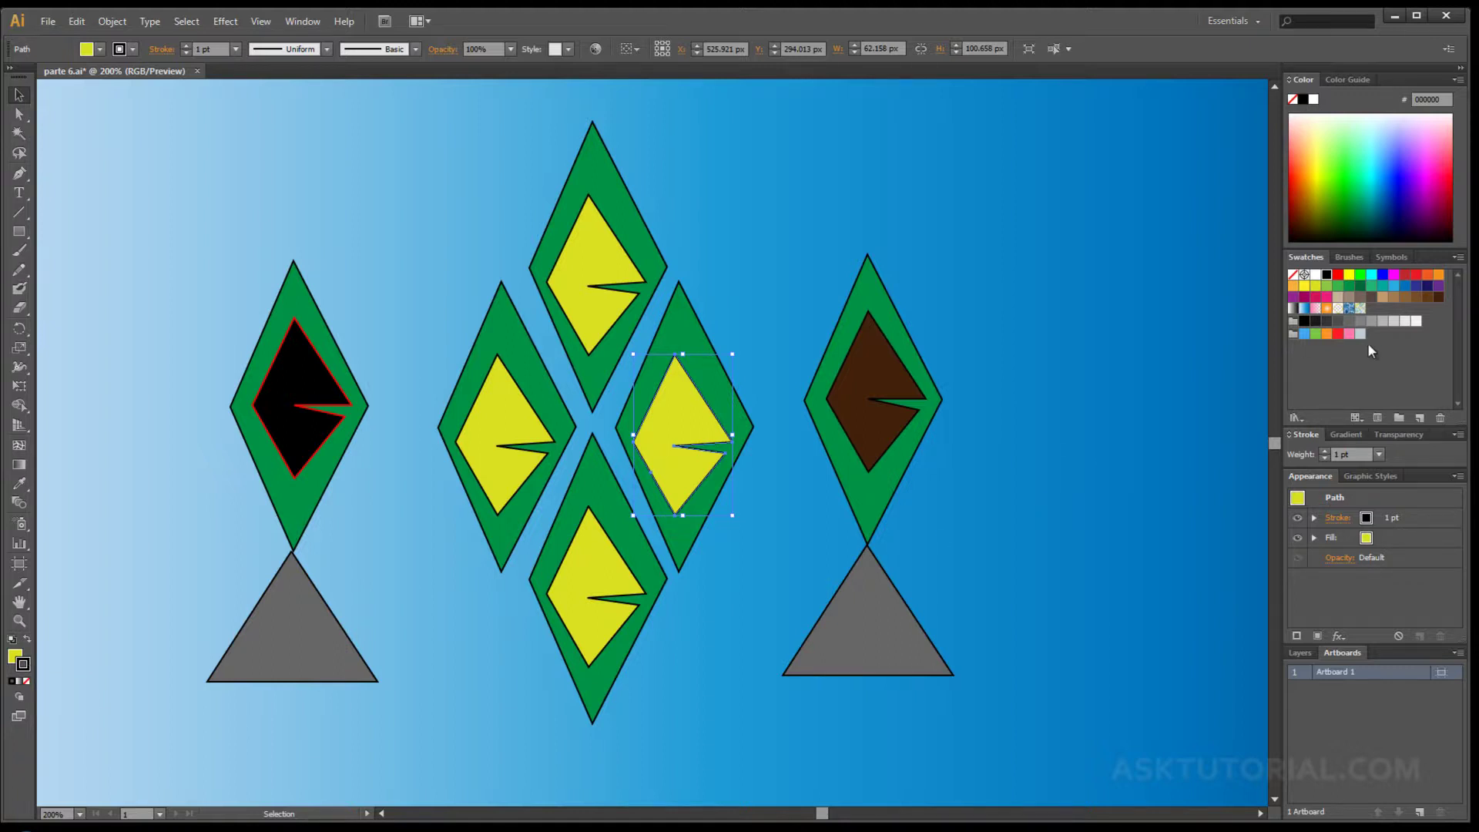
click(1337, 275)
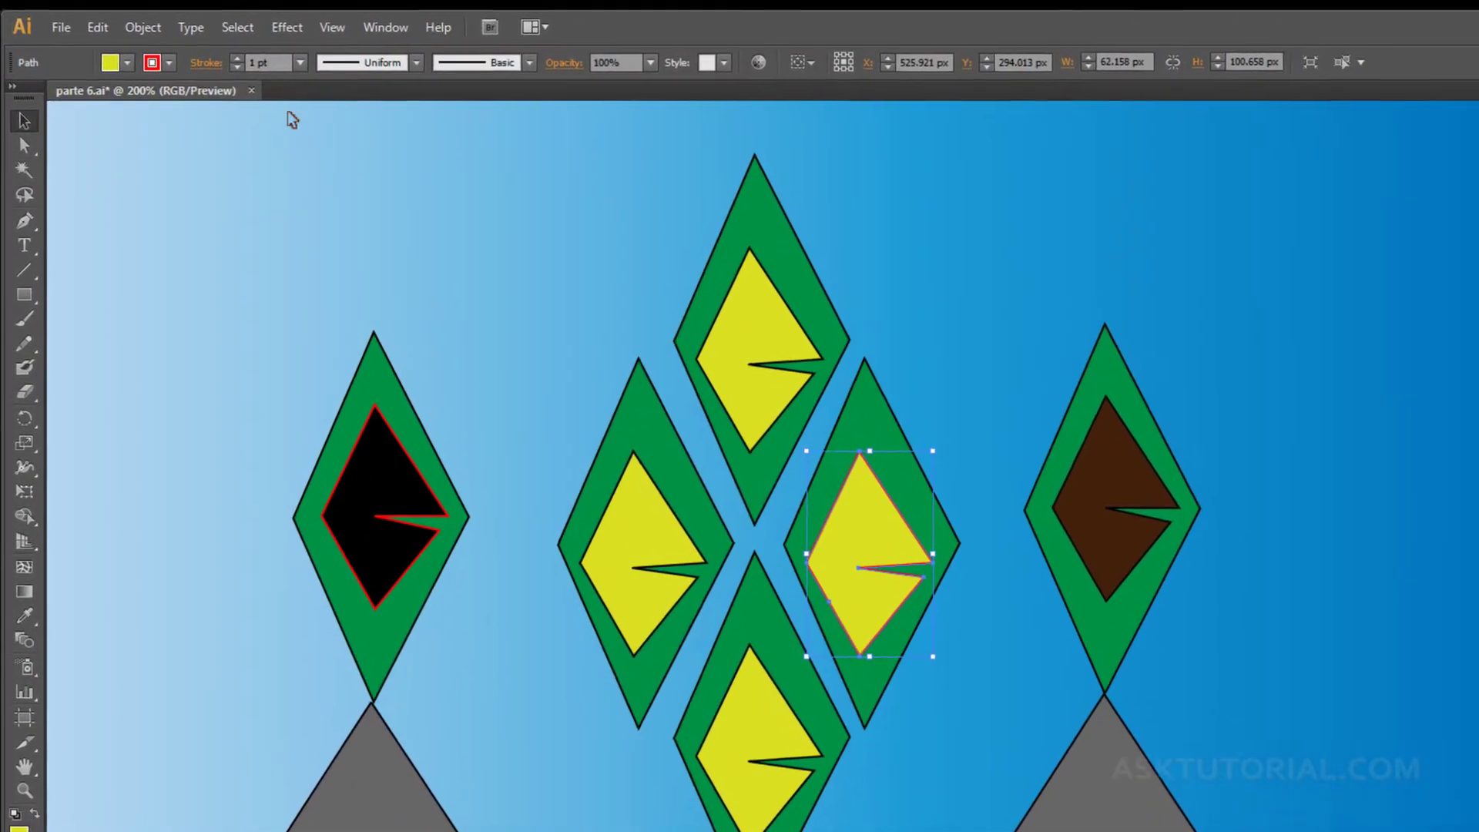
click(246, 29)
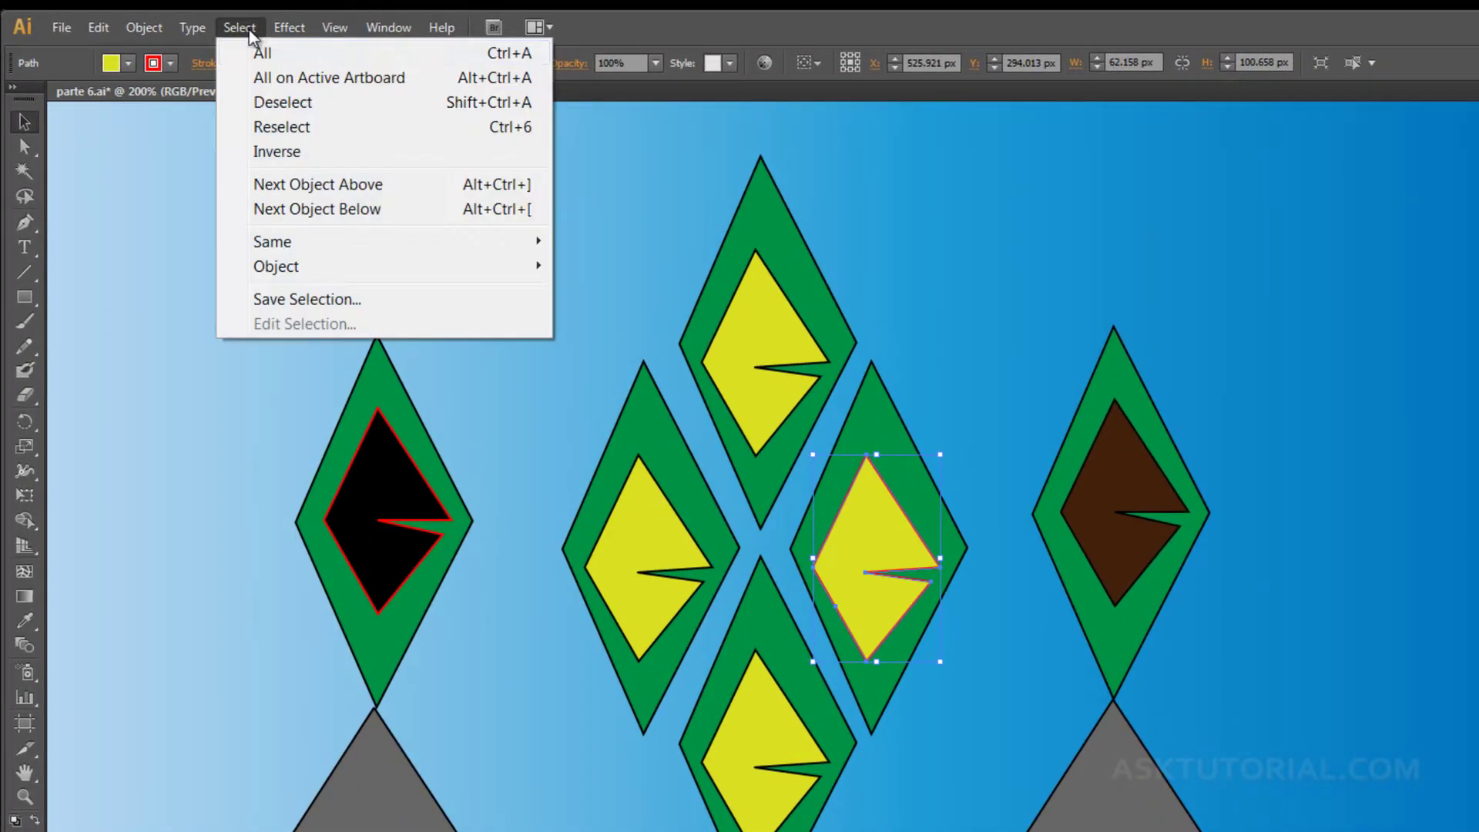
mouse_move(275, 243)
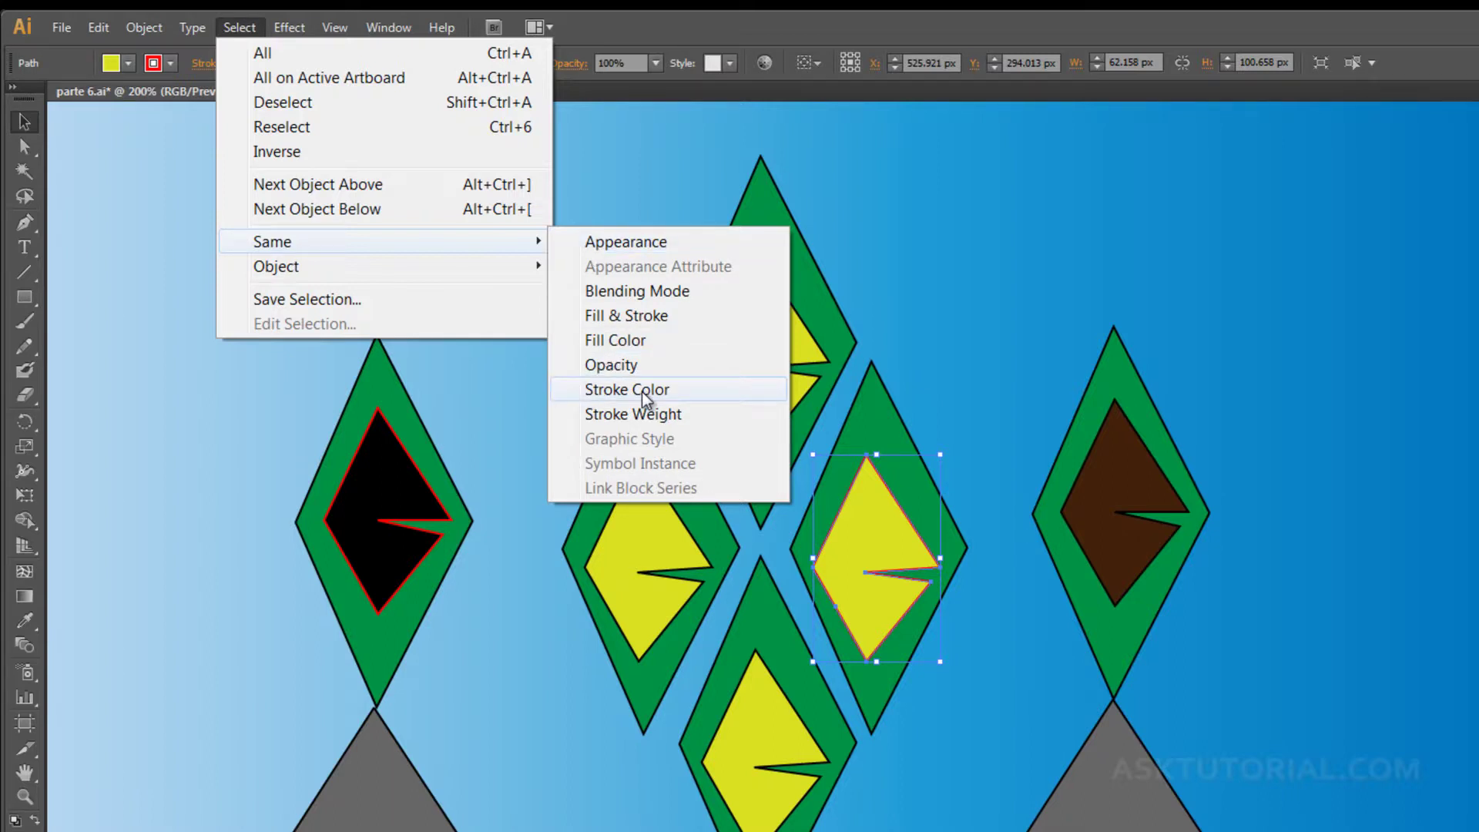
click(610, 388)
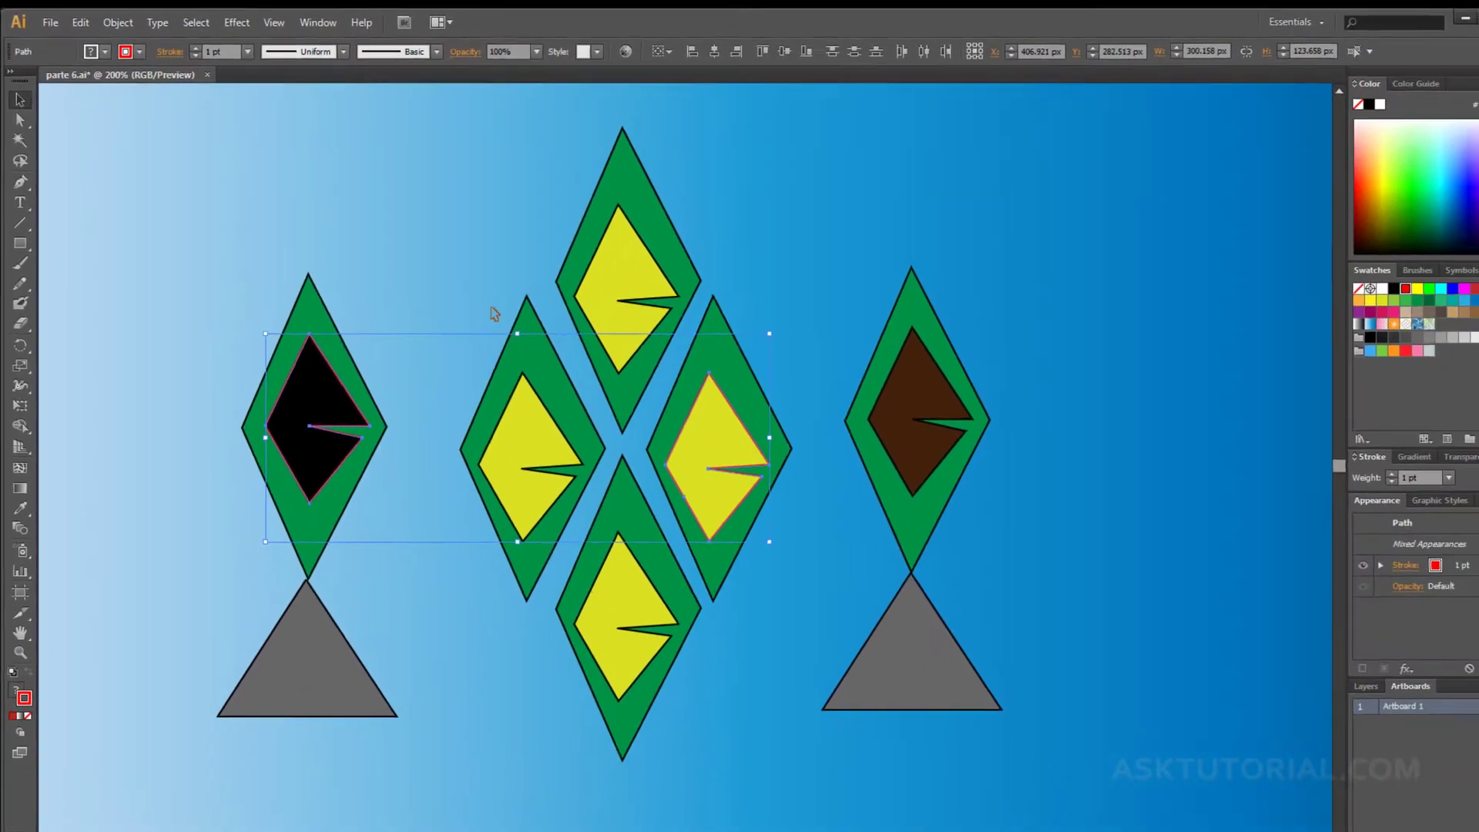
Apply a red stroke to the yellow inner shape of the middle cluster's bottom diamond.
click(560, 581)
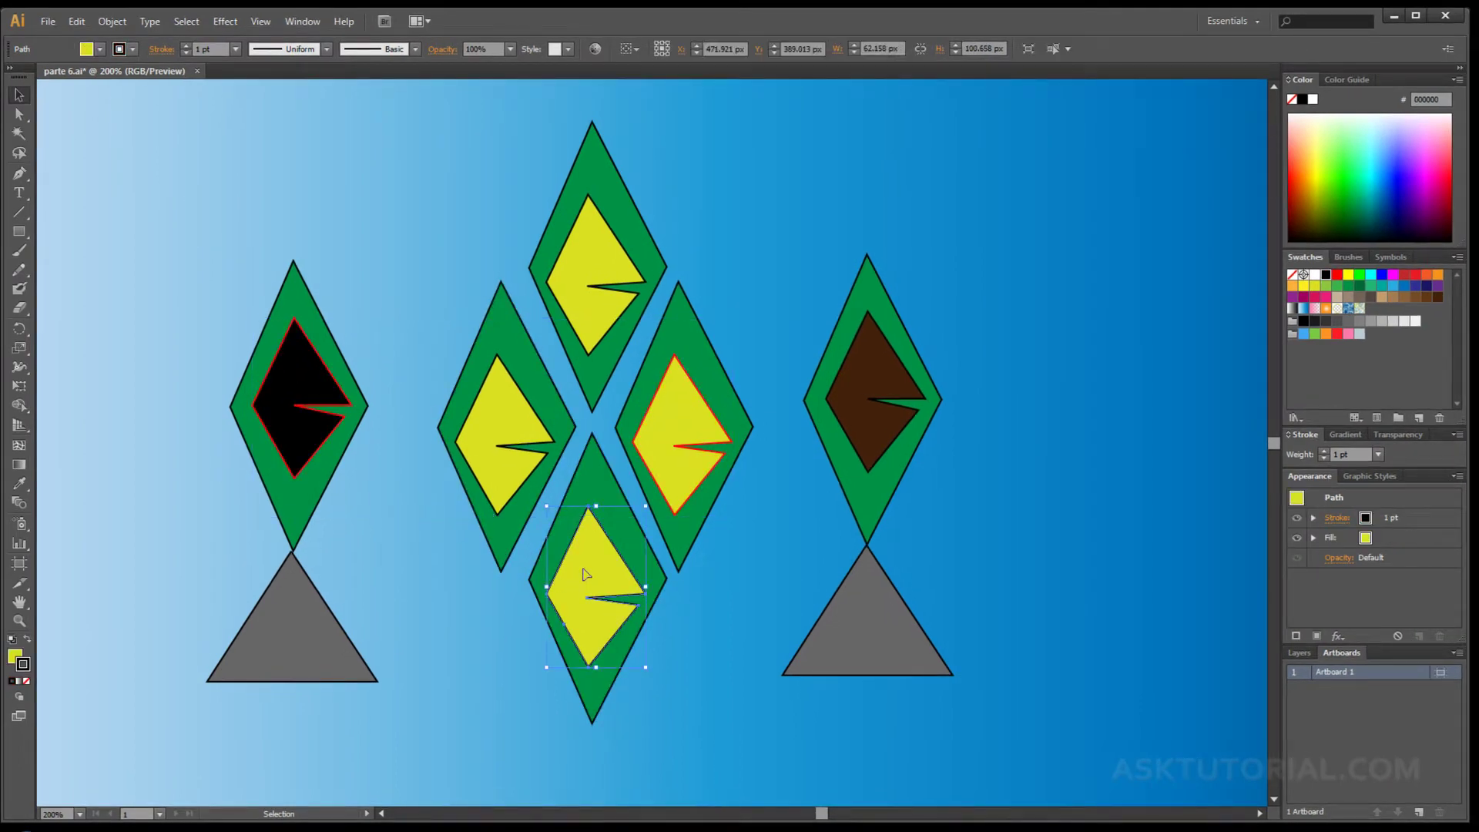
click(1336, 275)
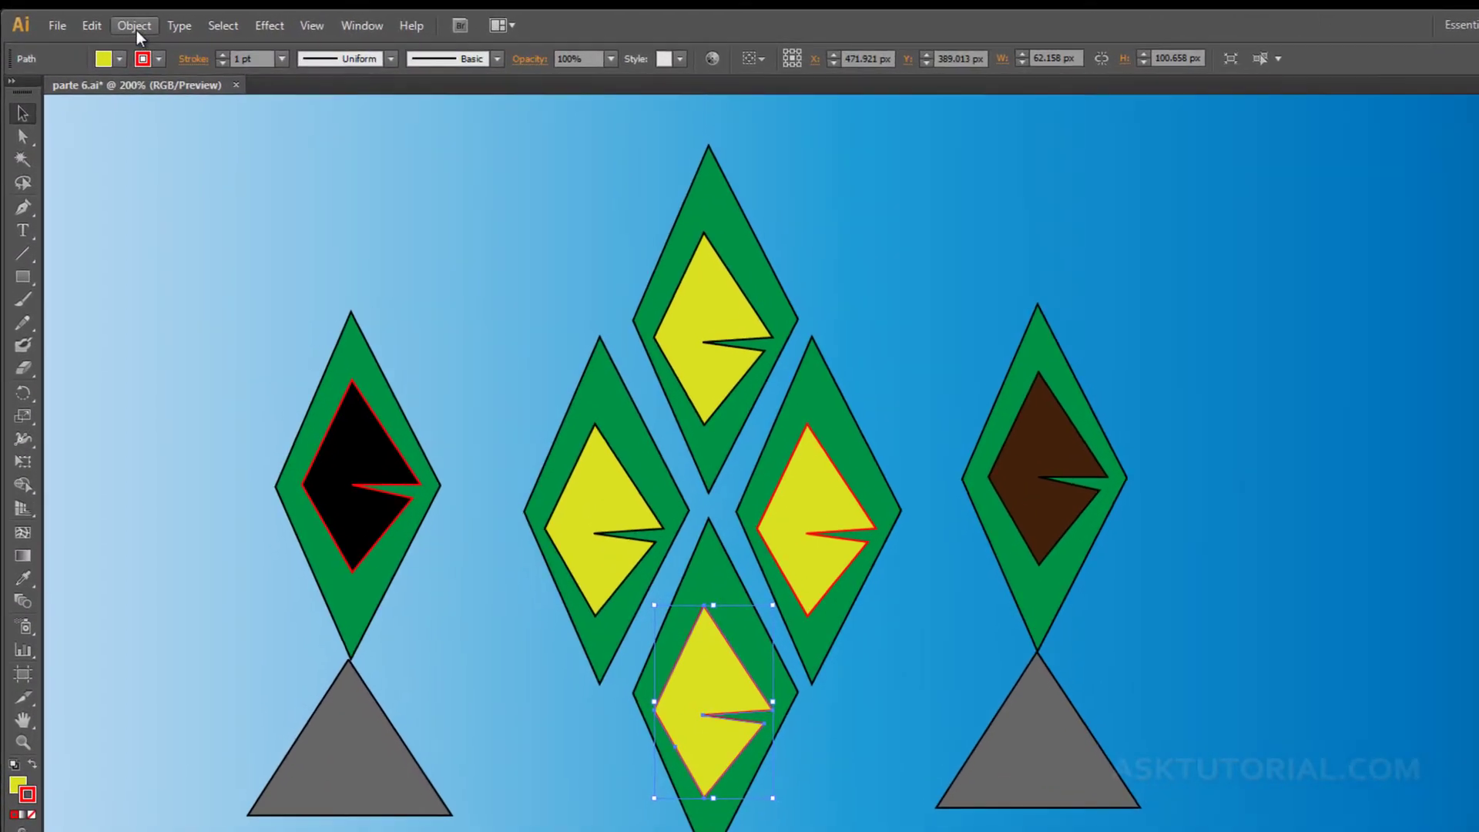
Lock the yellow inner shape of the middle cluster's bottom diamond and select all objects with the same red stroke color.
click(137, 30)
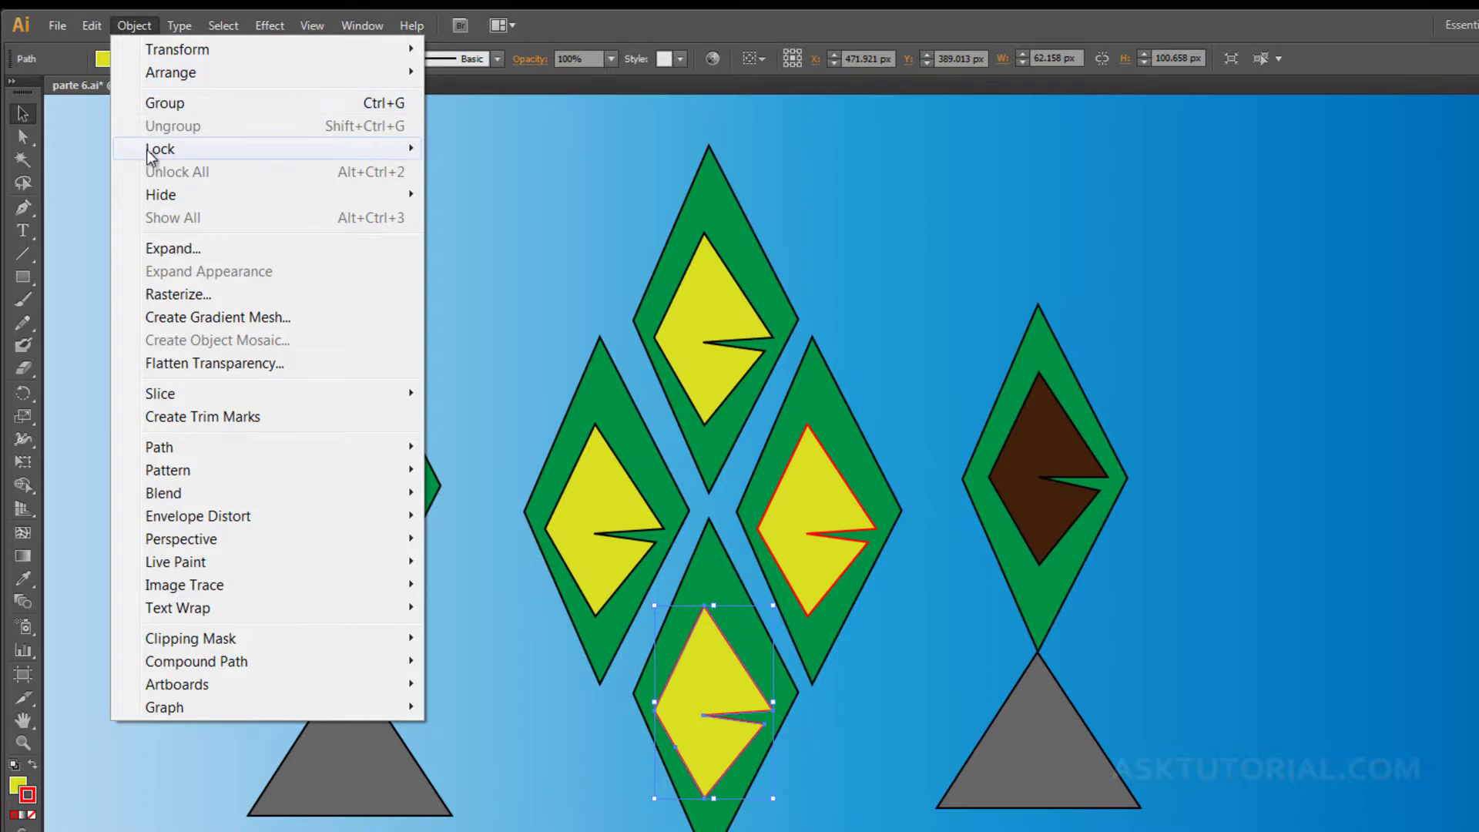
mouse_move(168, 156)
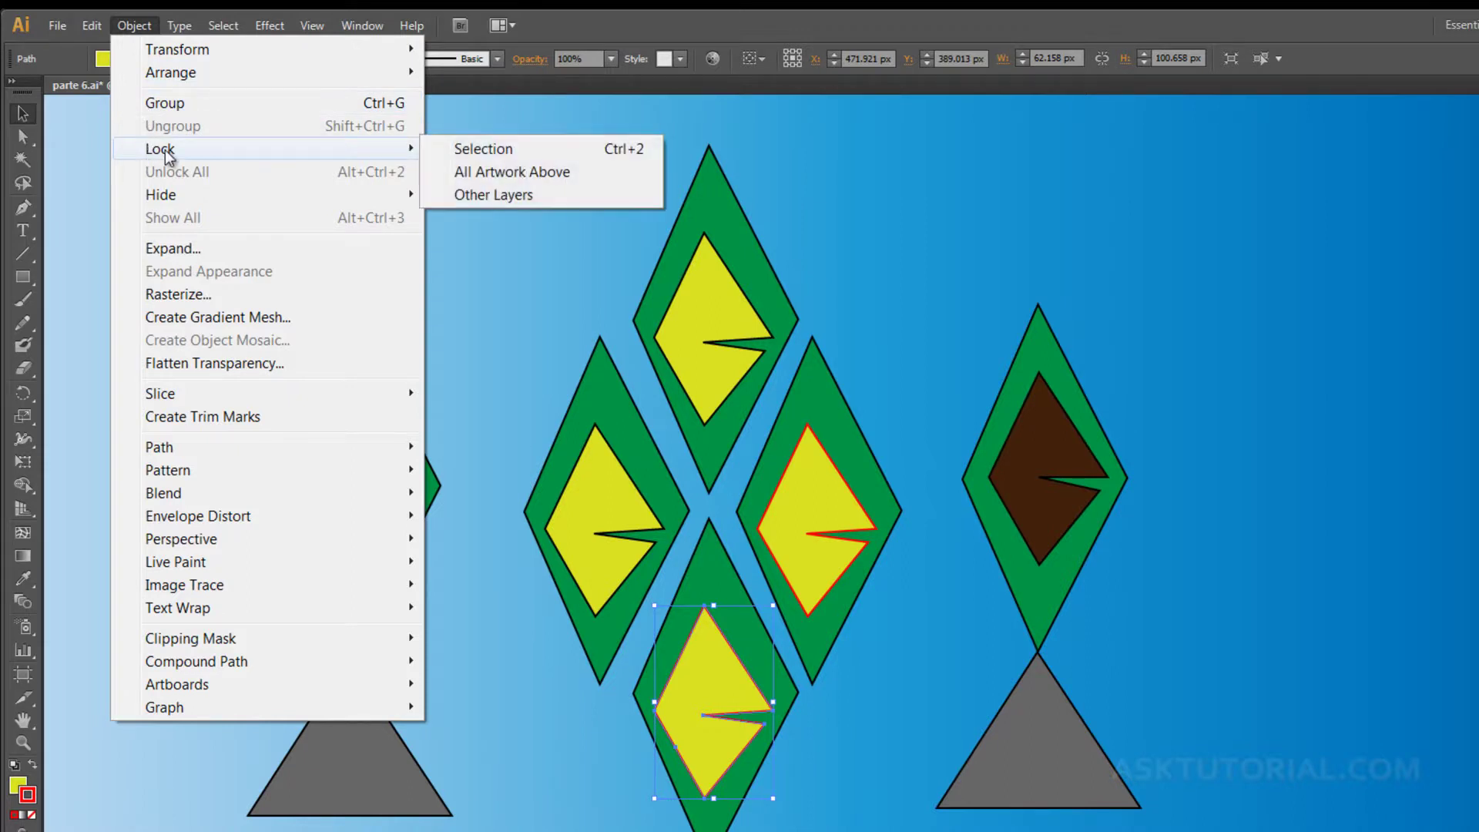
click(493, 152)
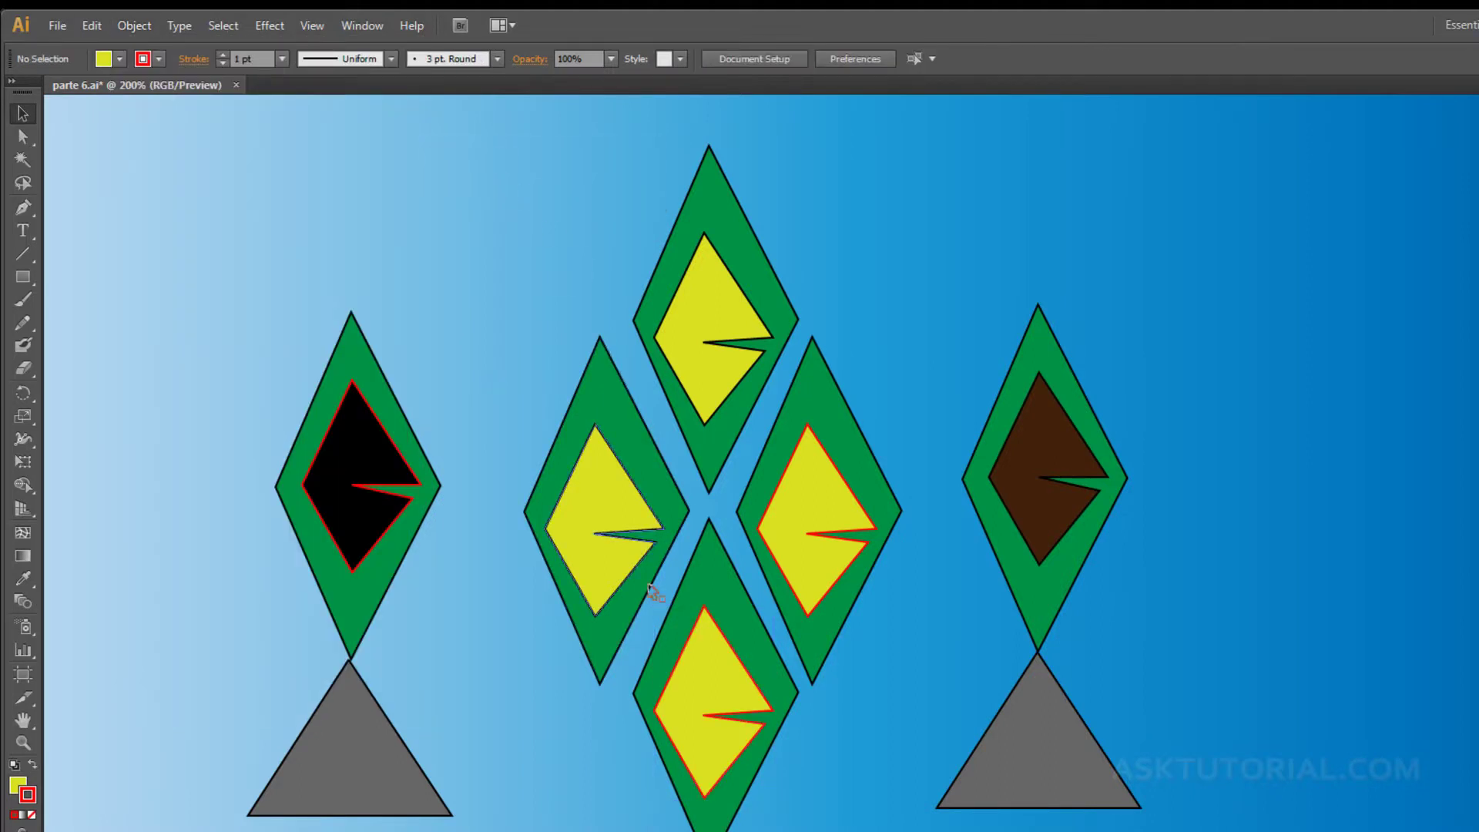
click(228, 28)
mouse_move(273, 230)
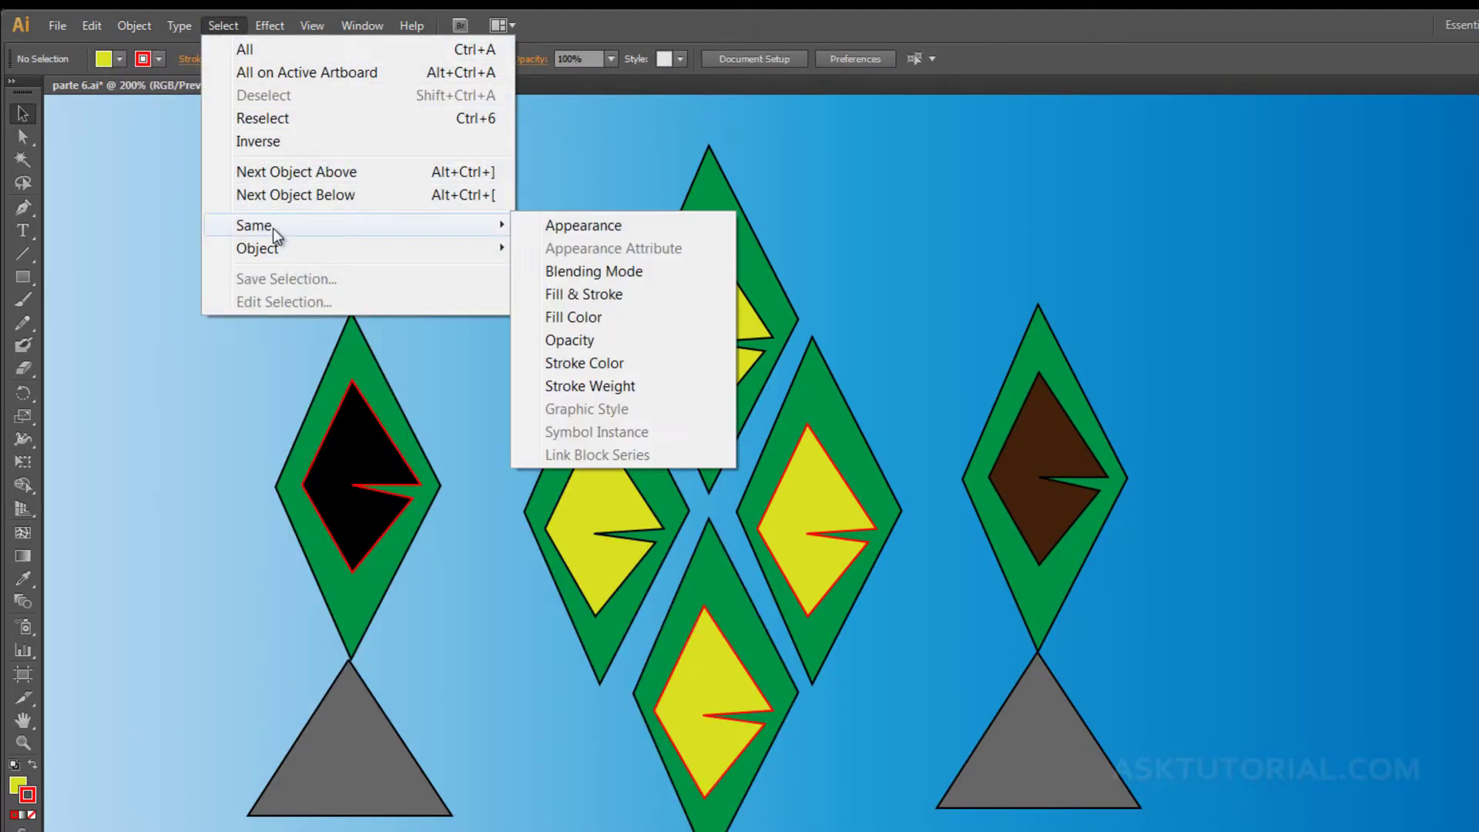
click(560, 362)
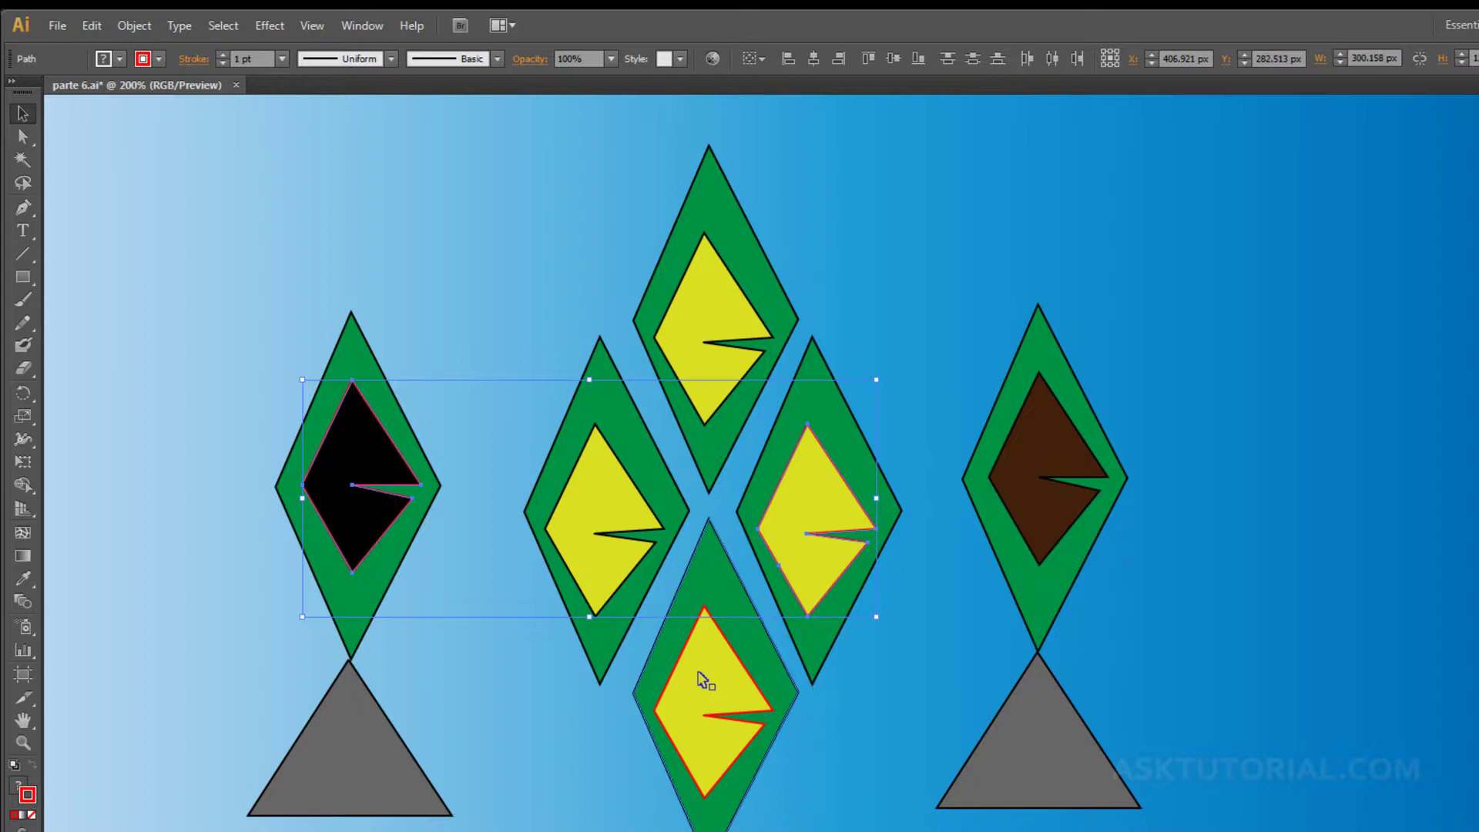
Unlock all objects and clear the selection.
click(141, 26)
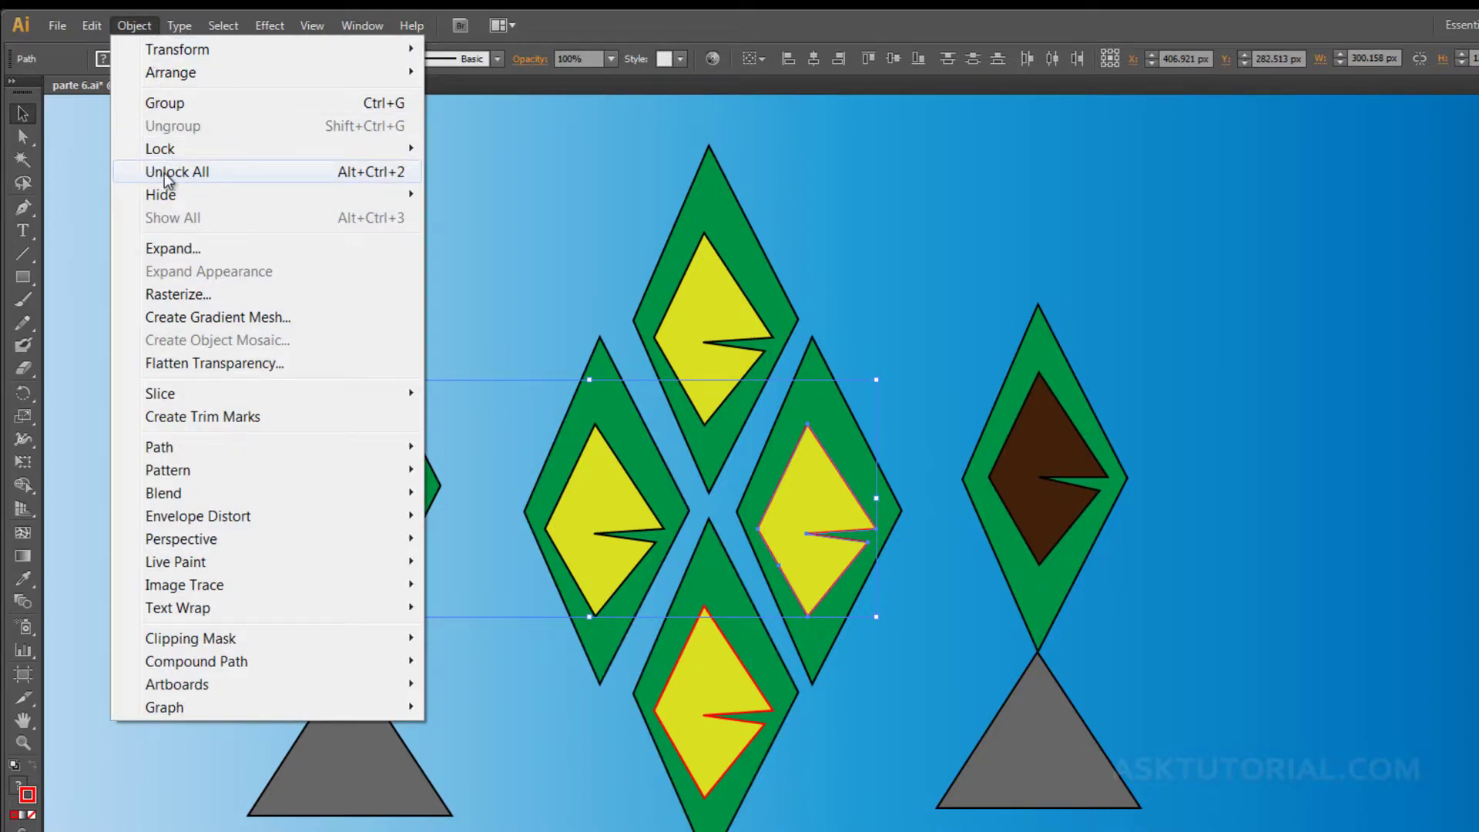
click(221, 178)
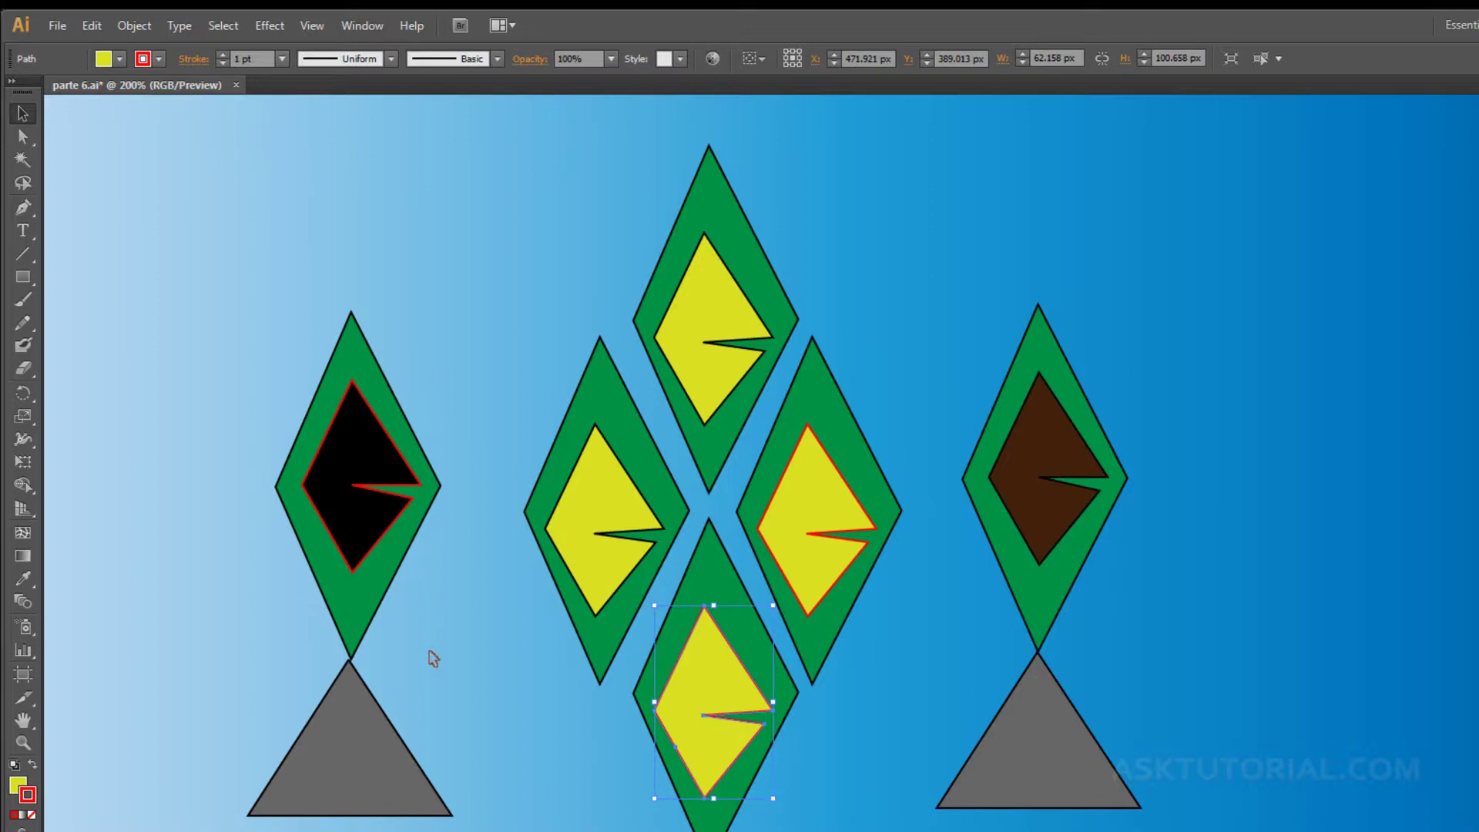
click(438, 543)
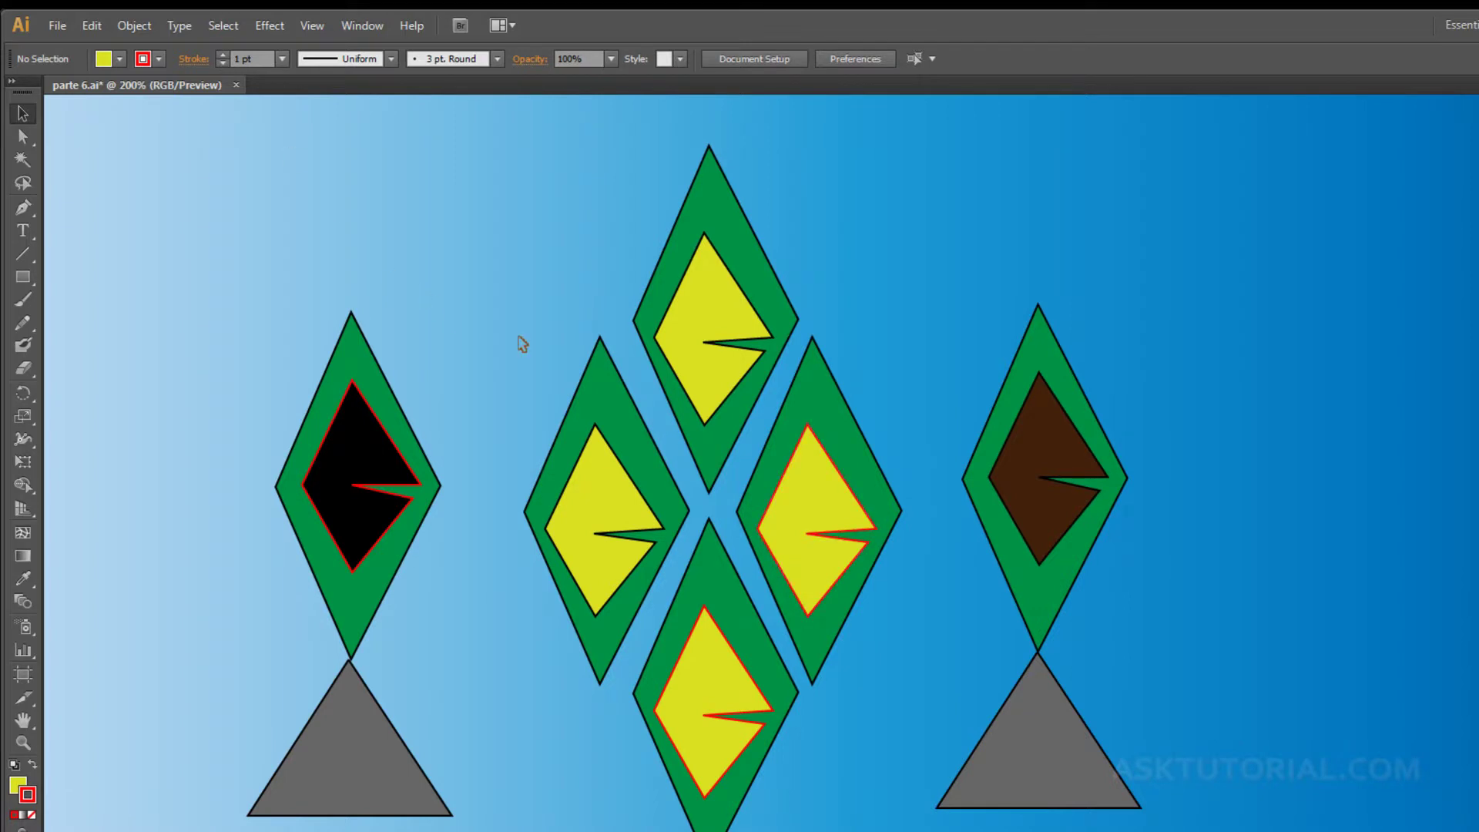
Examine the commands for selecting objects by type, such as All on Same Layers and Text Objects, and the contents of Layer 1.
click(210, 24)
mouse_move(251, 248)
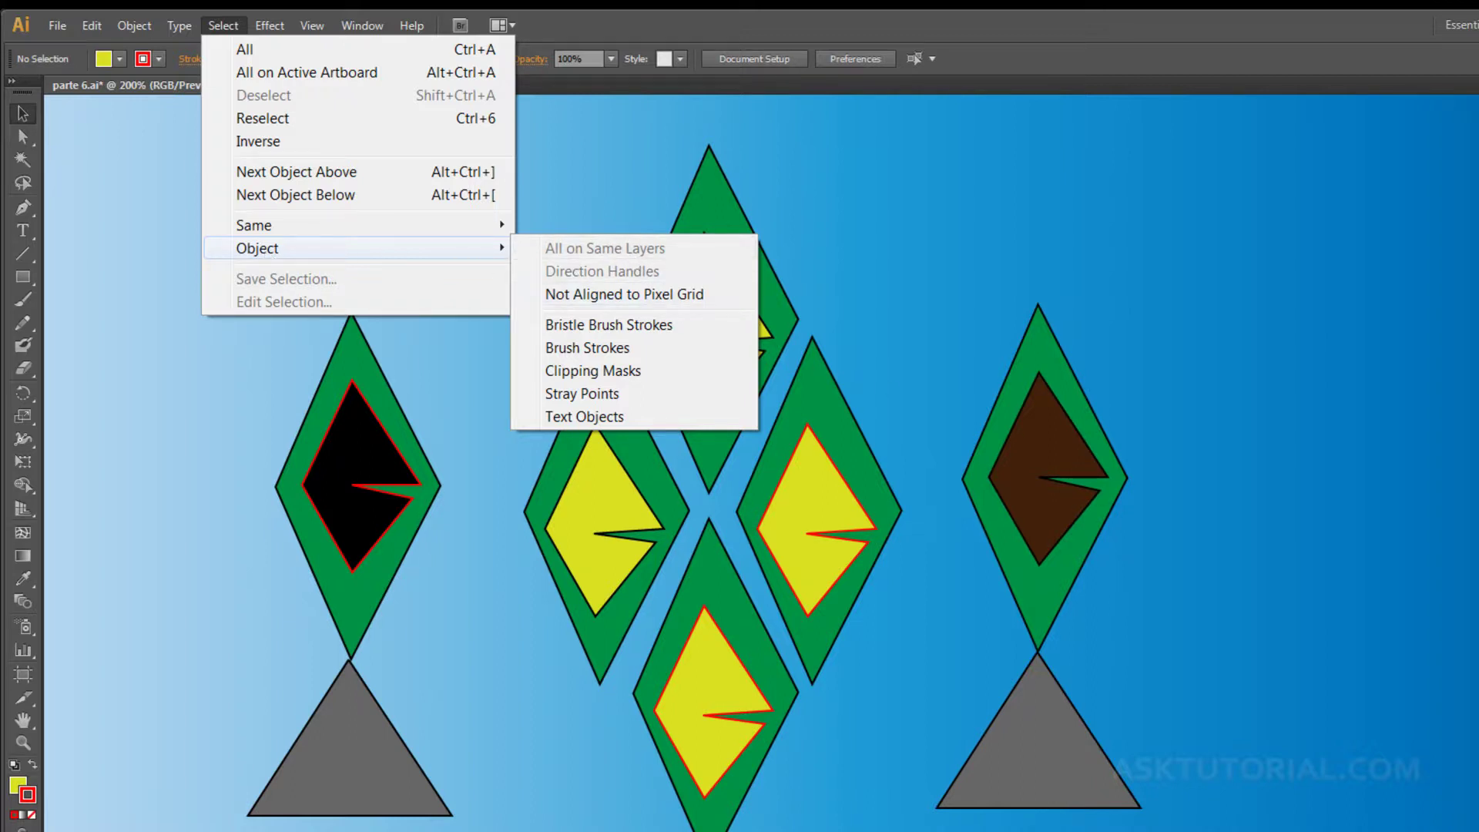
key(Escape)
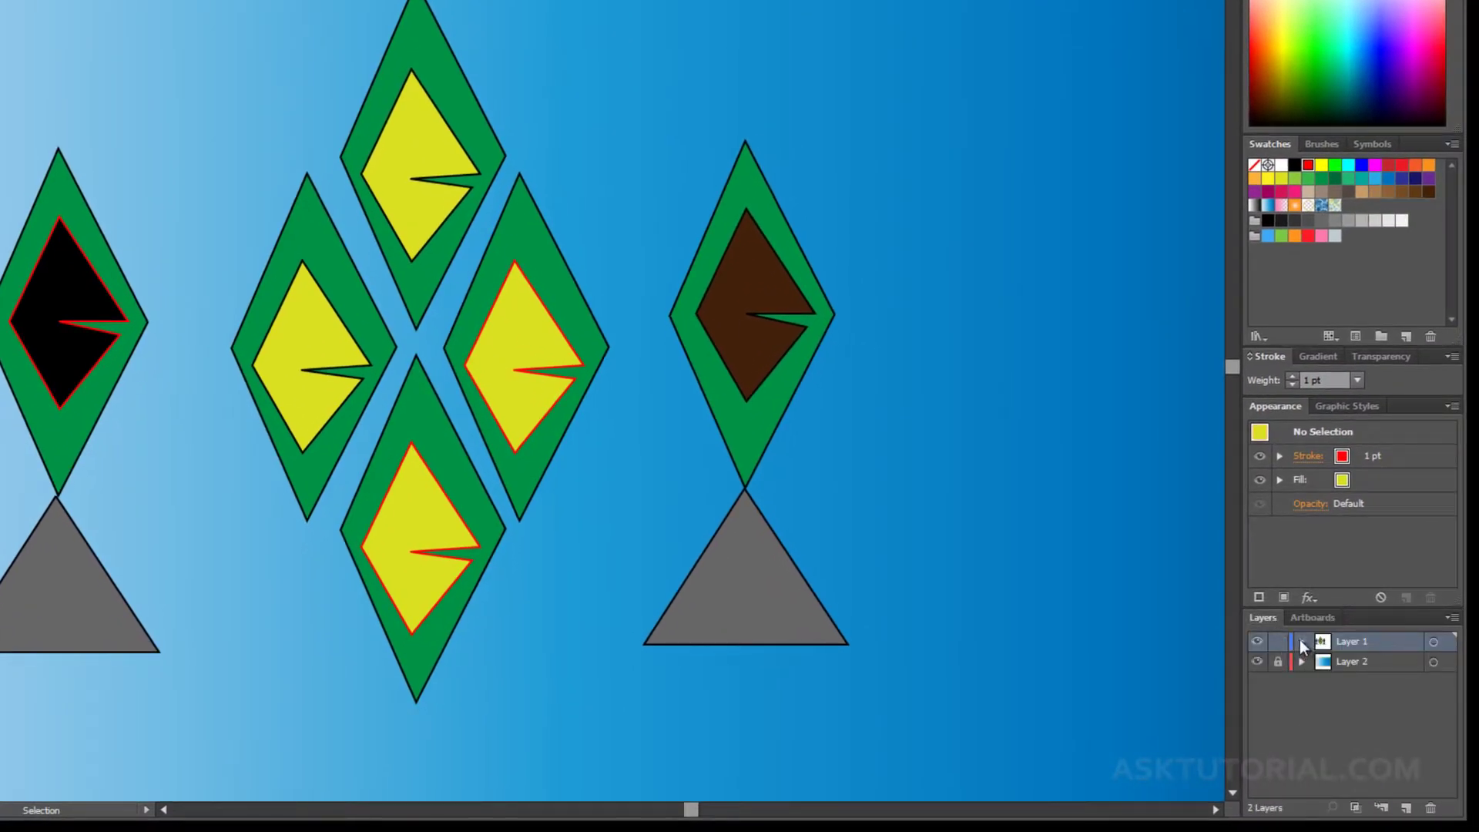
click(1301, 641)
mouse_move(1453, 656)
mouse_down()
mouse_move(1452, 693)
mouse_move(1452, 656)
mouse_up()
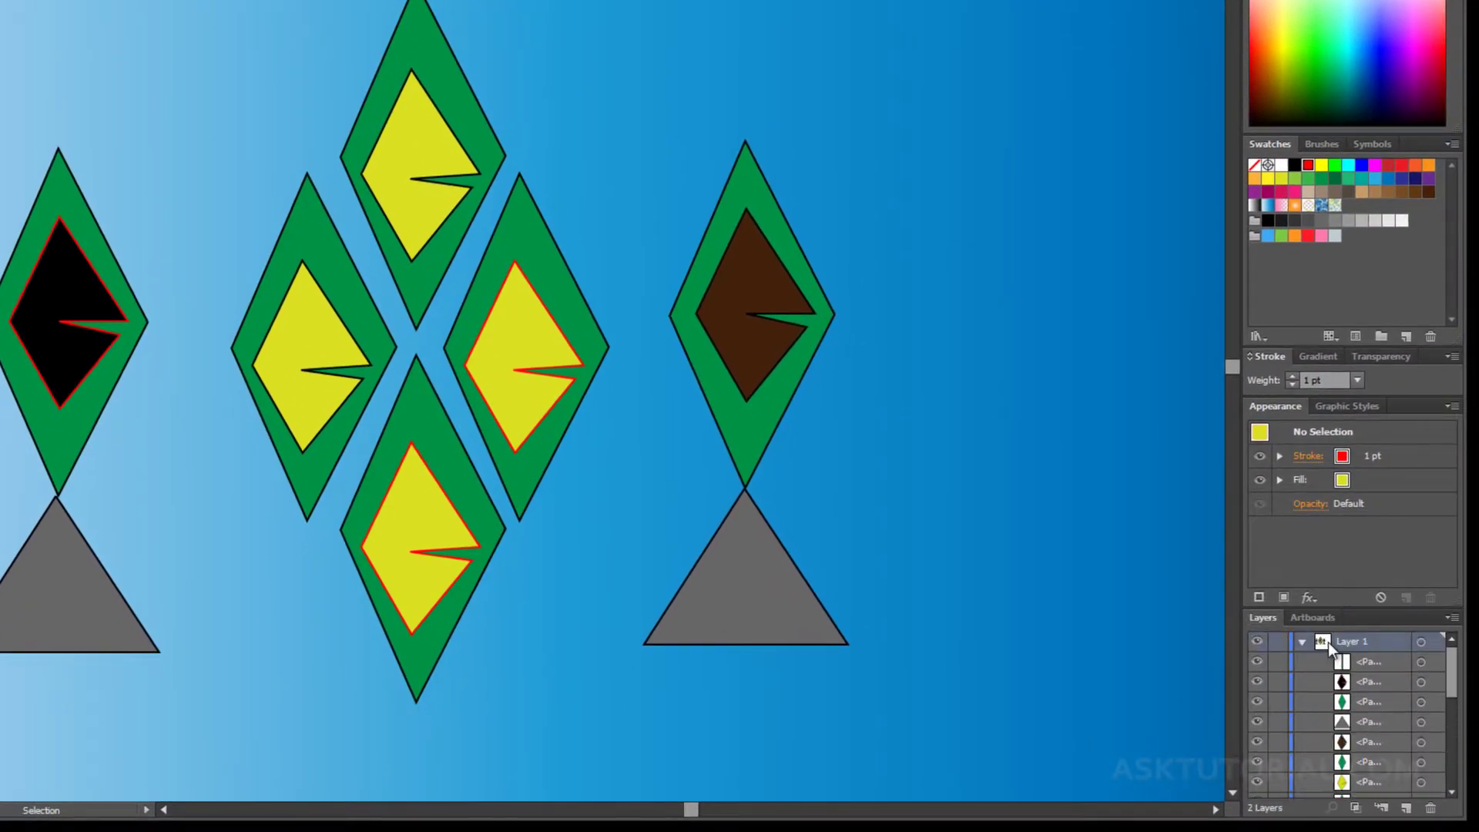
click(1303, 641)
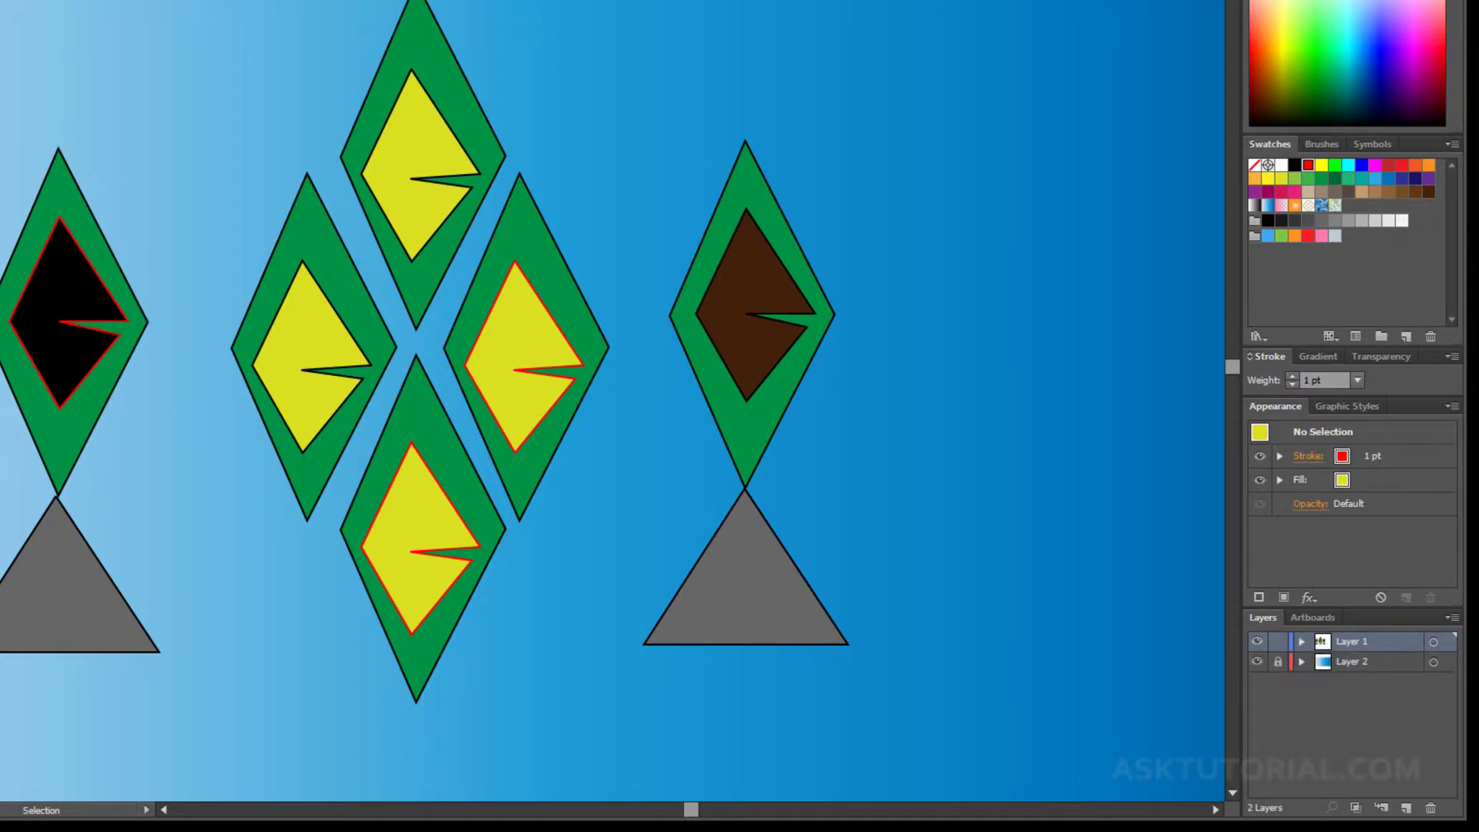
click(223, 25)
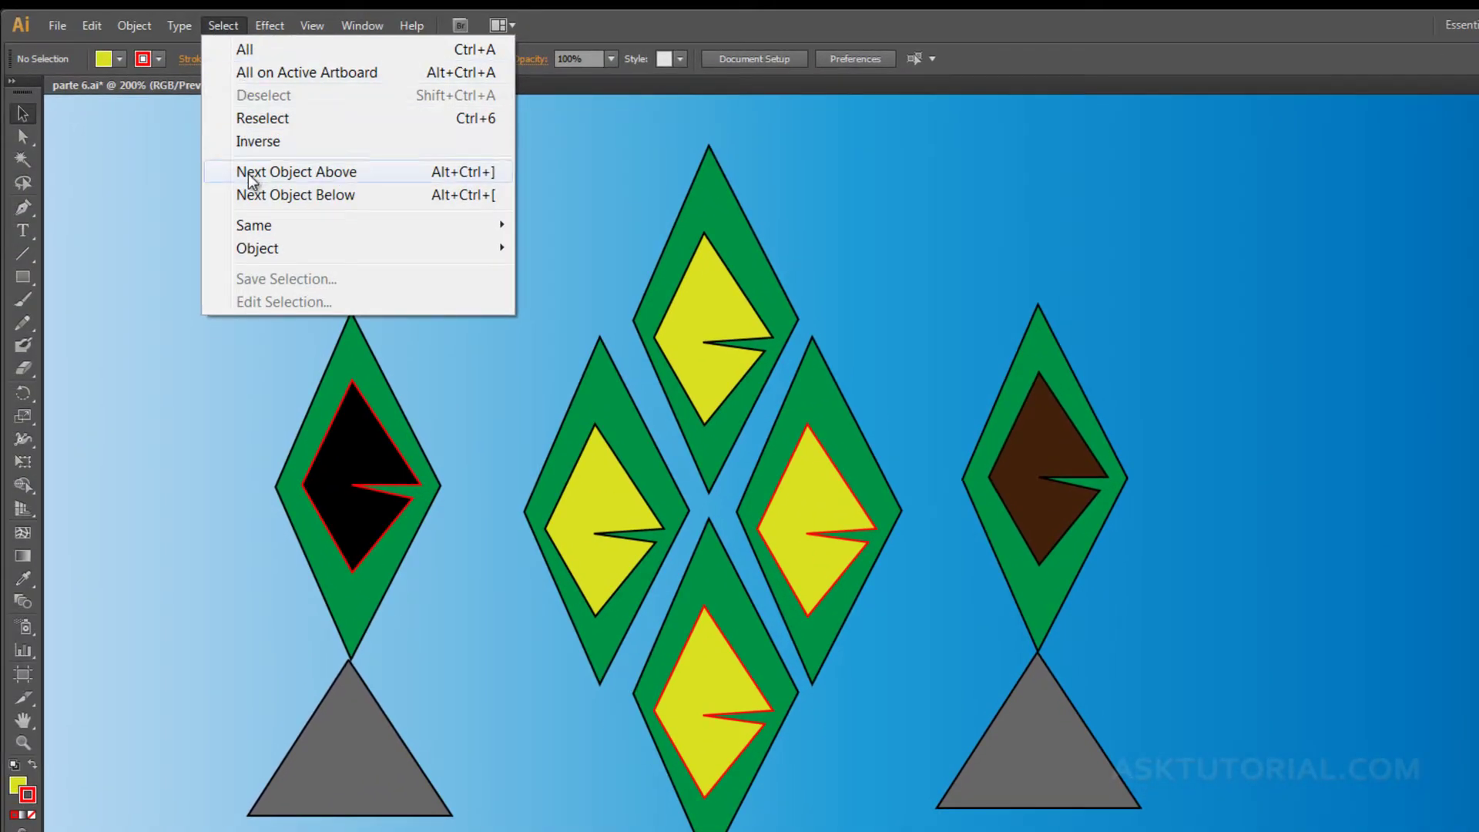
mouse_move(257, 247)
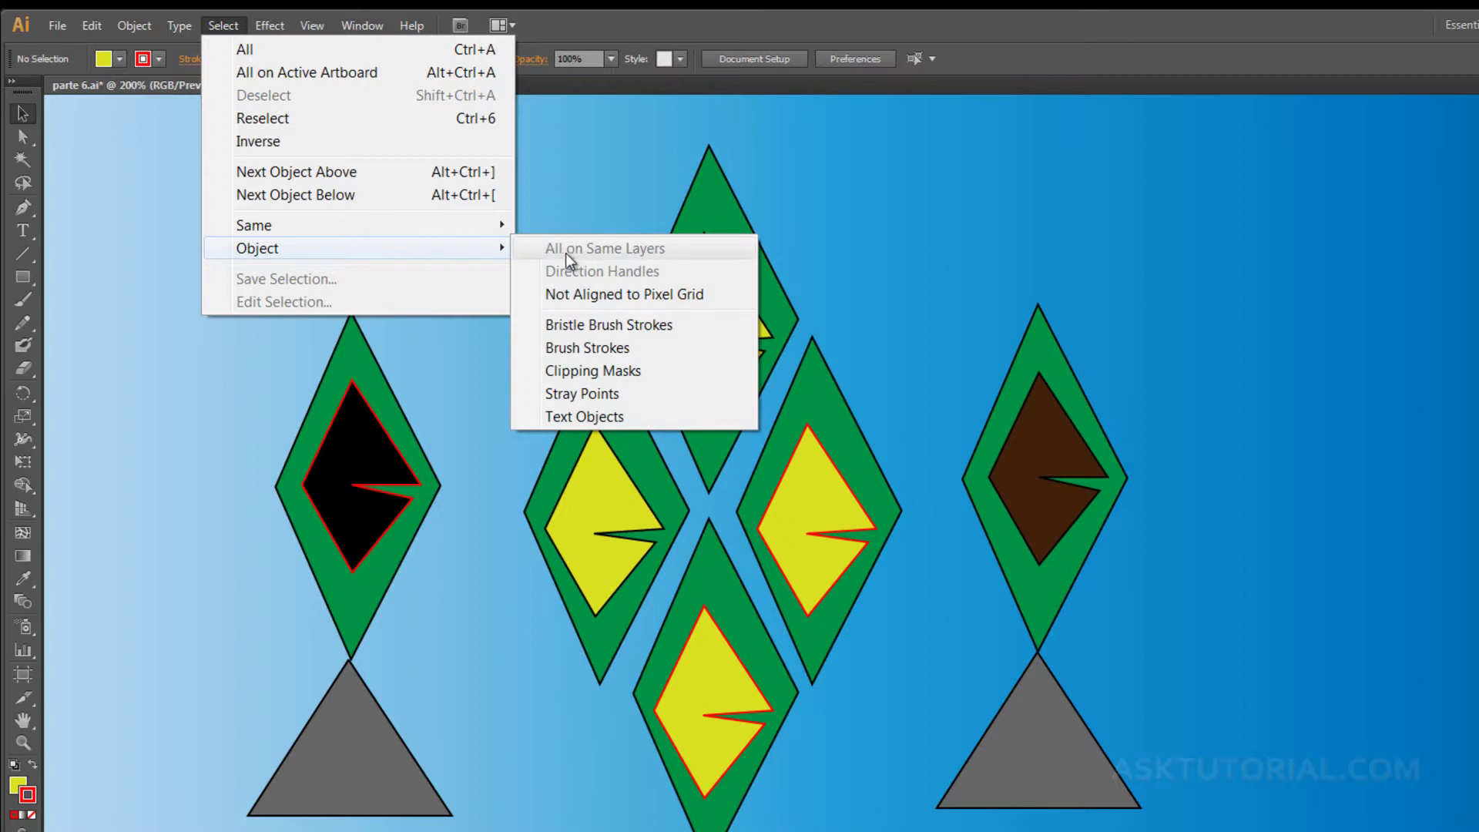
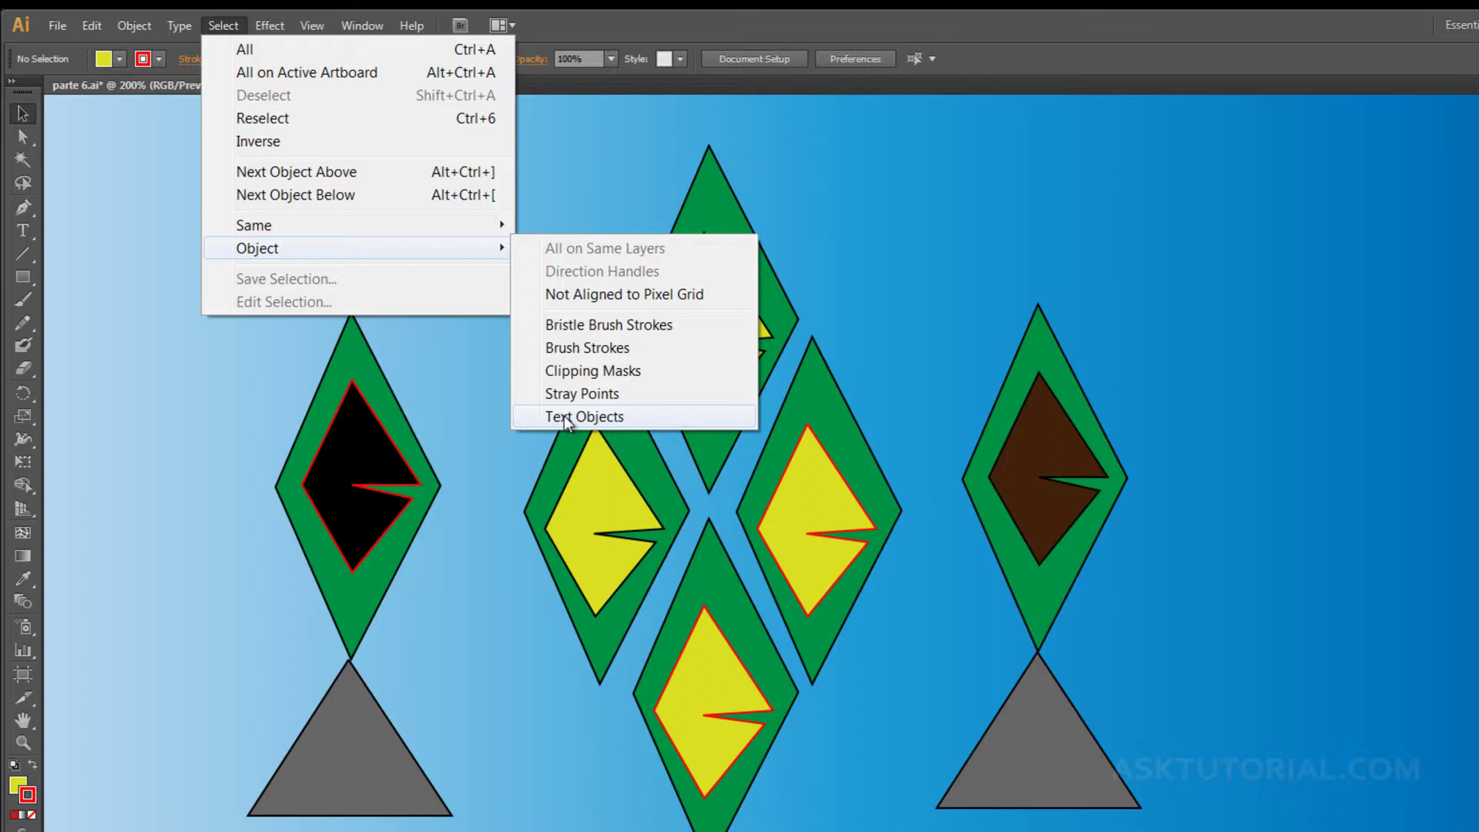
click(564, 416)
Add the text "hola" above the left figure and paste copies beside the middle cluster's top diamond and the left gray triangle.
click(26, 231)
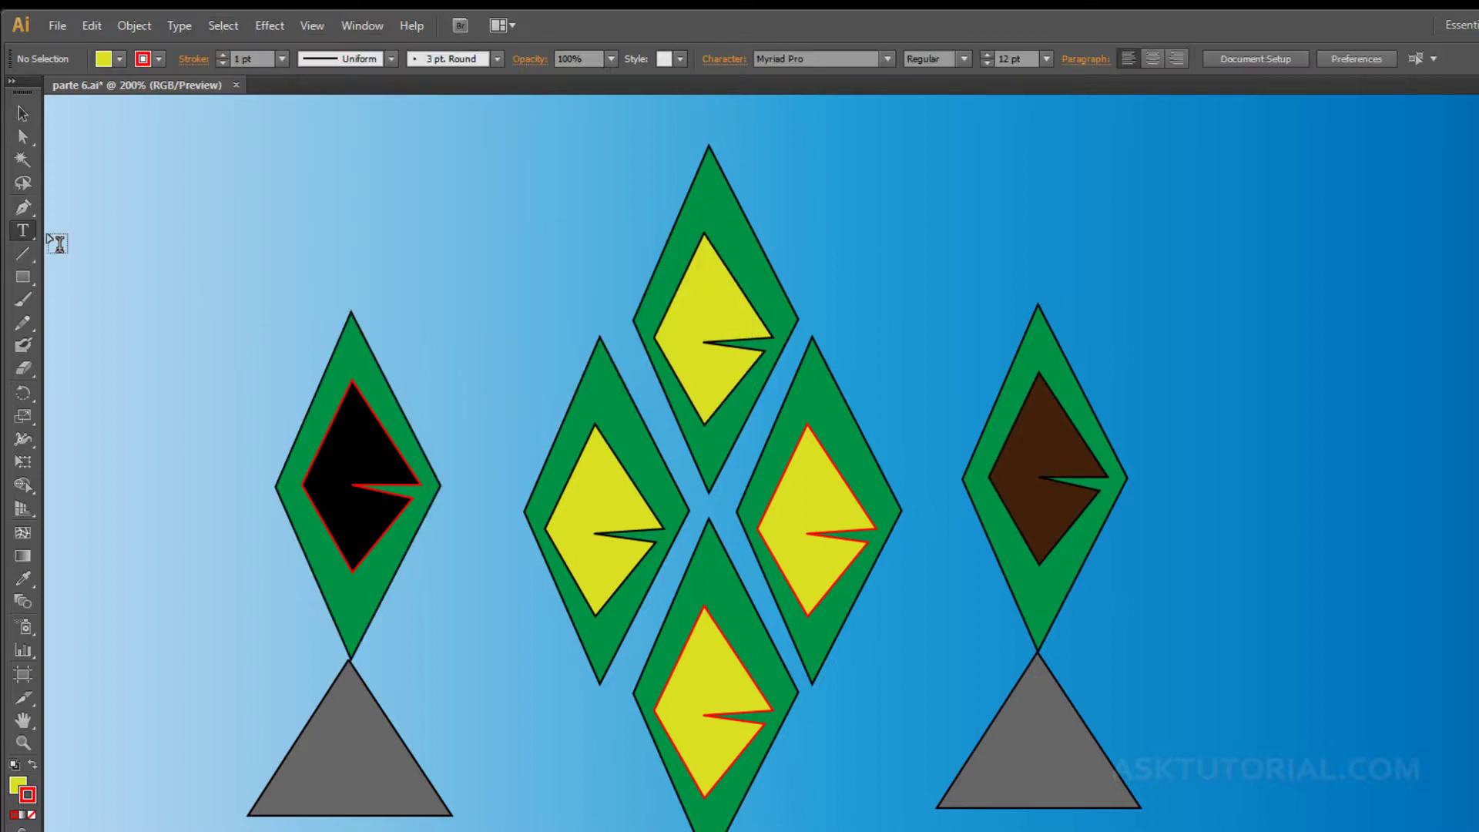
click(314, 265)
text(hola)
double_click(327, 248)
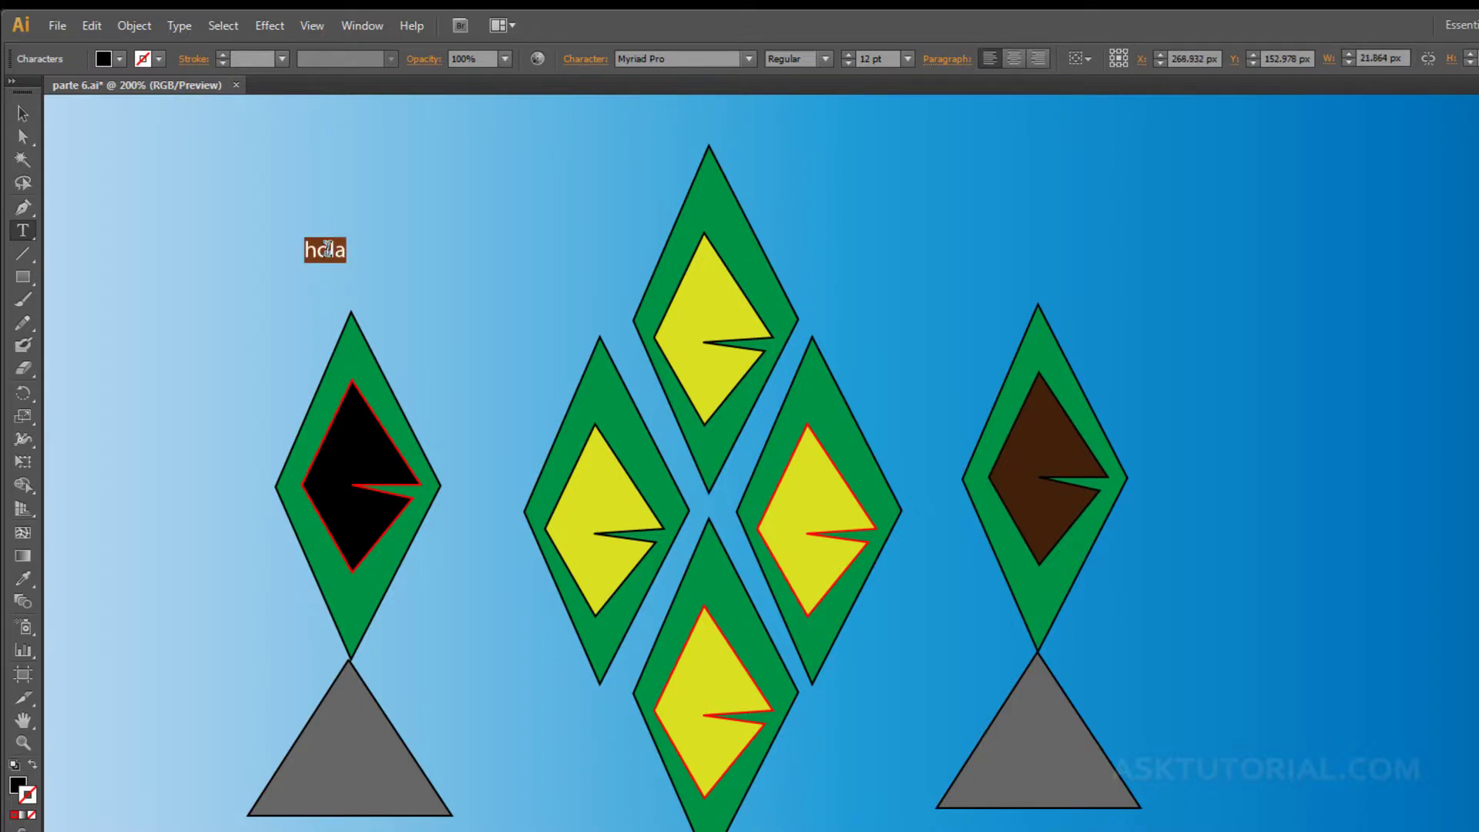
key(ctrl+c)
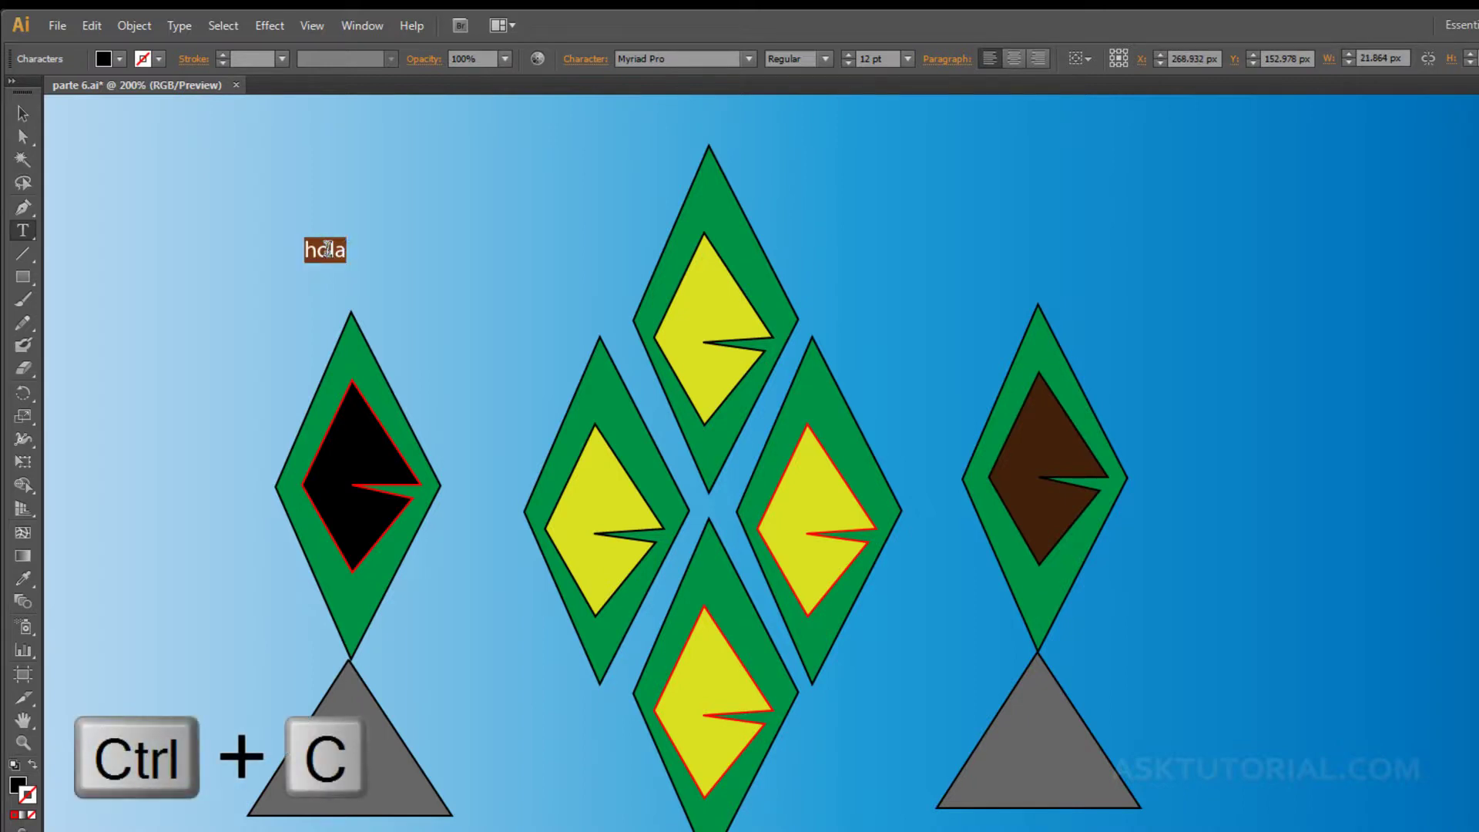
click(866, 266)
key(ctrl+v)
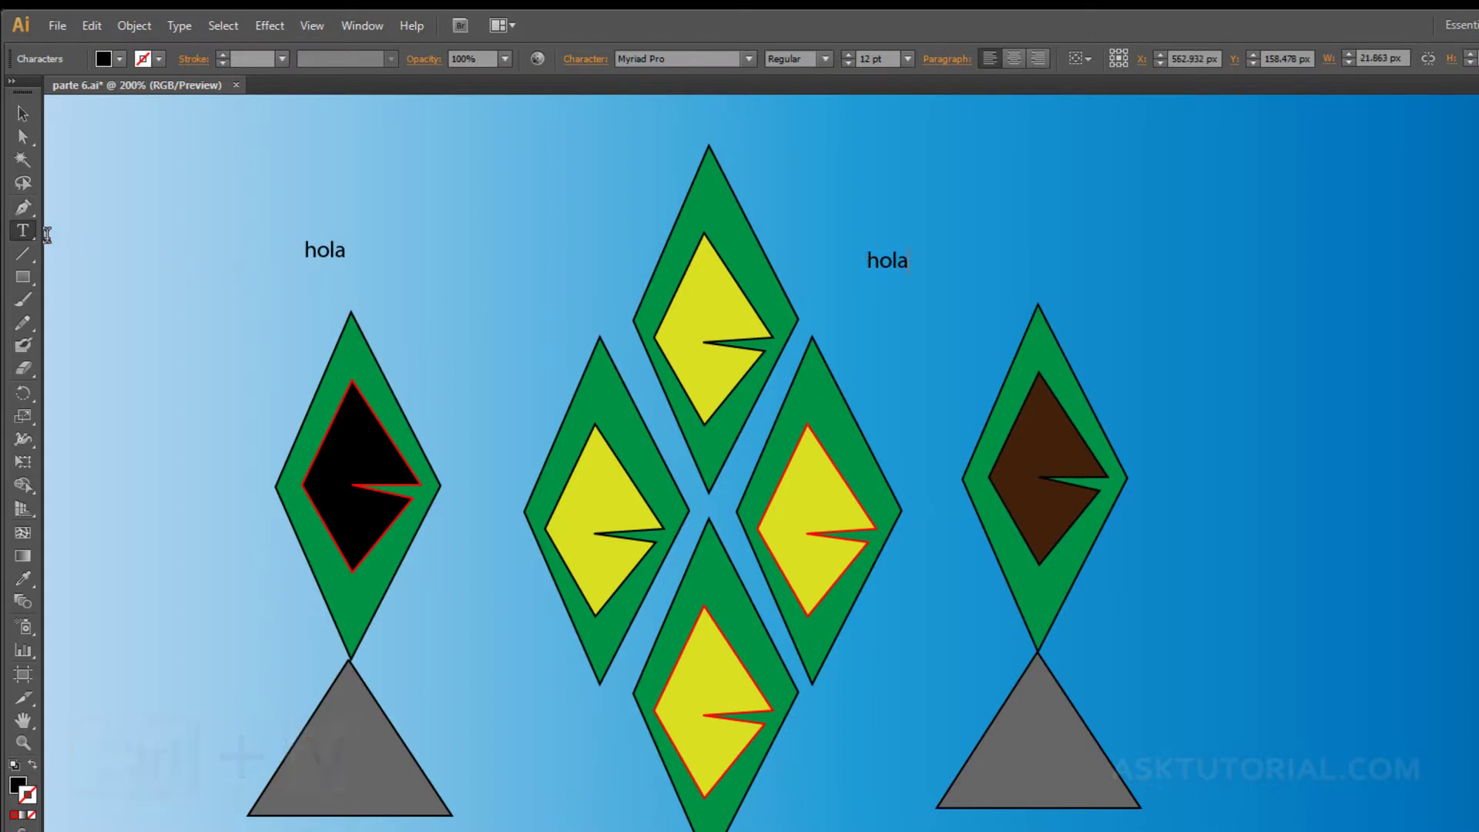
click(459, 706)
key(ctrl+v)
key(Escape)
Select all text objects starting from the "hola" text above the left figure, and clear the selection.
click(320, 249)
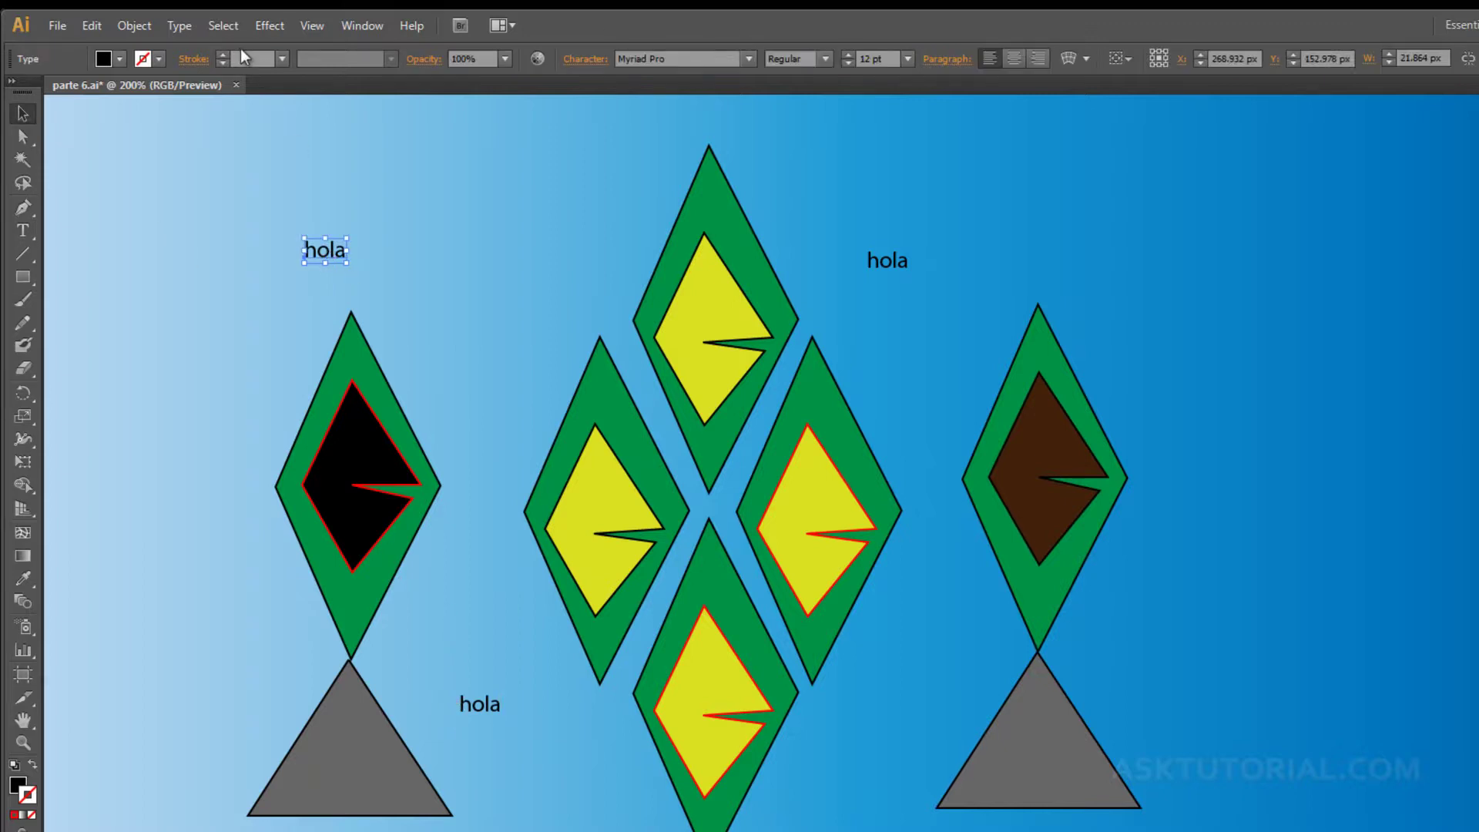
click(220, 26)
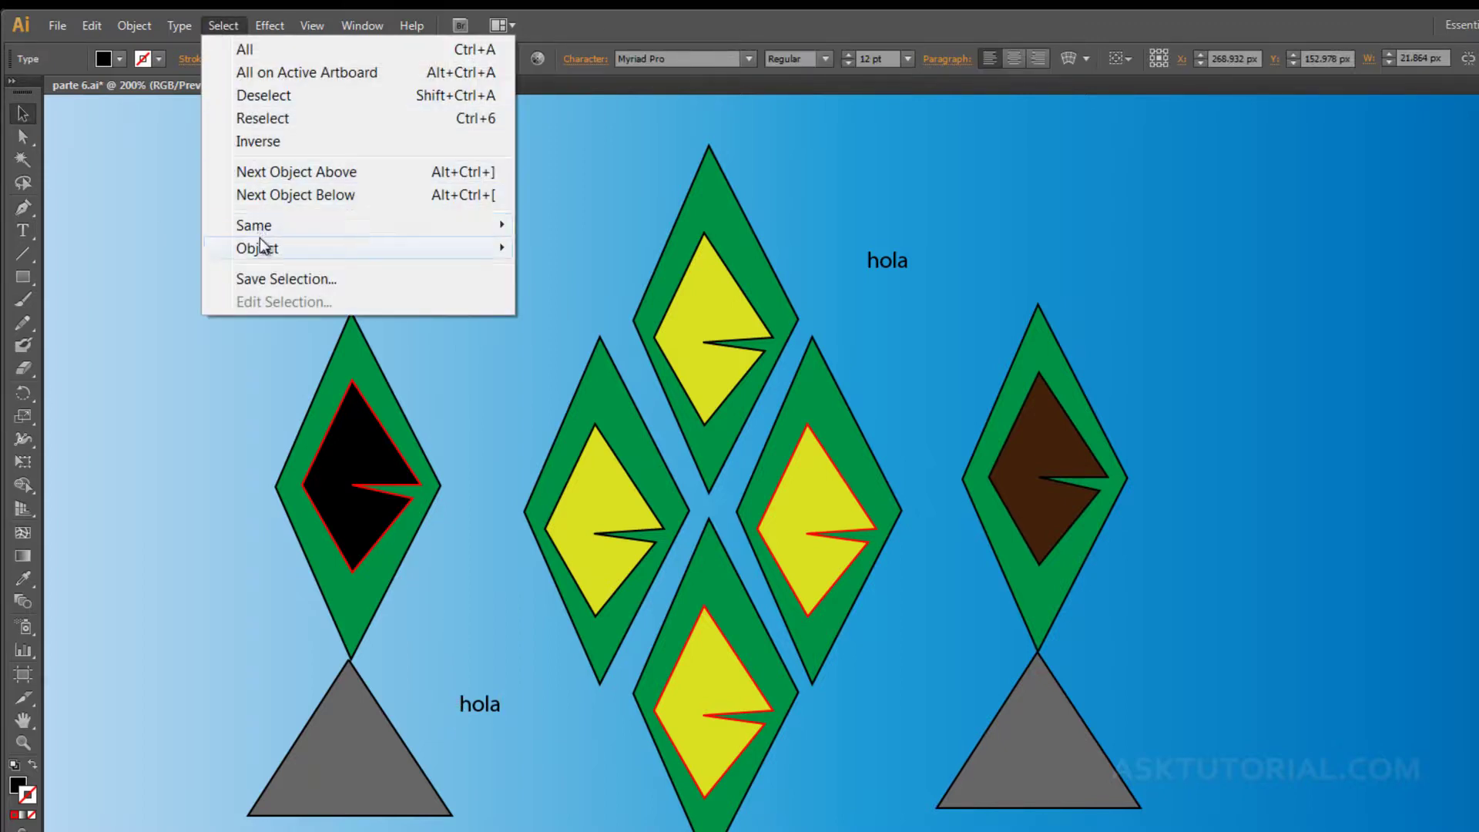
mouse_move(266, 248)
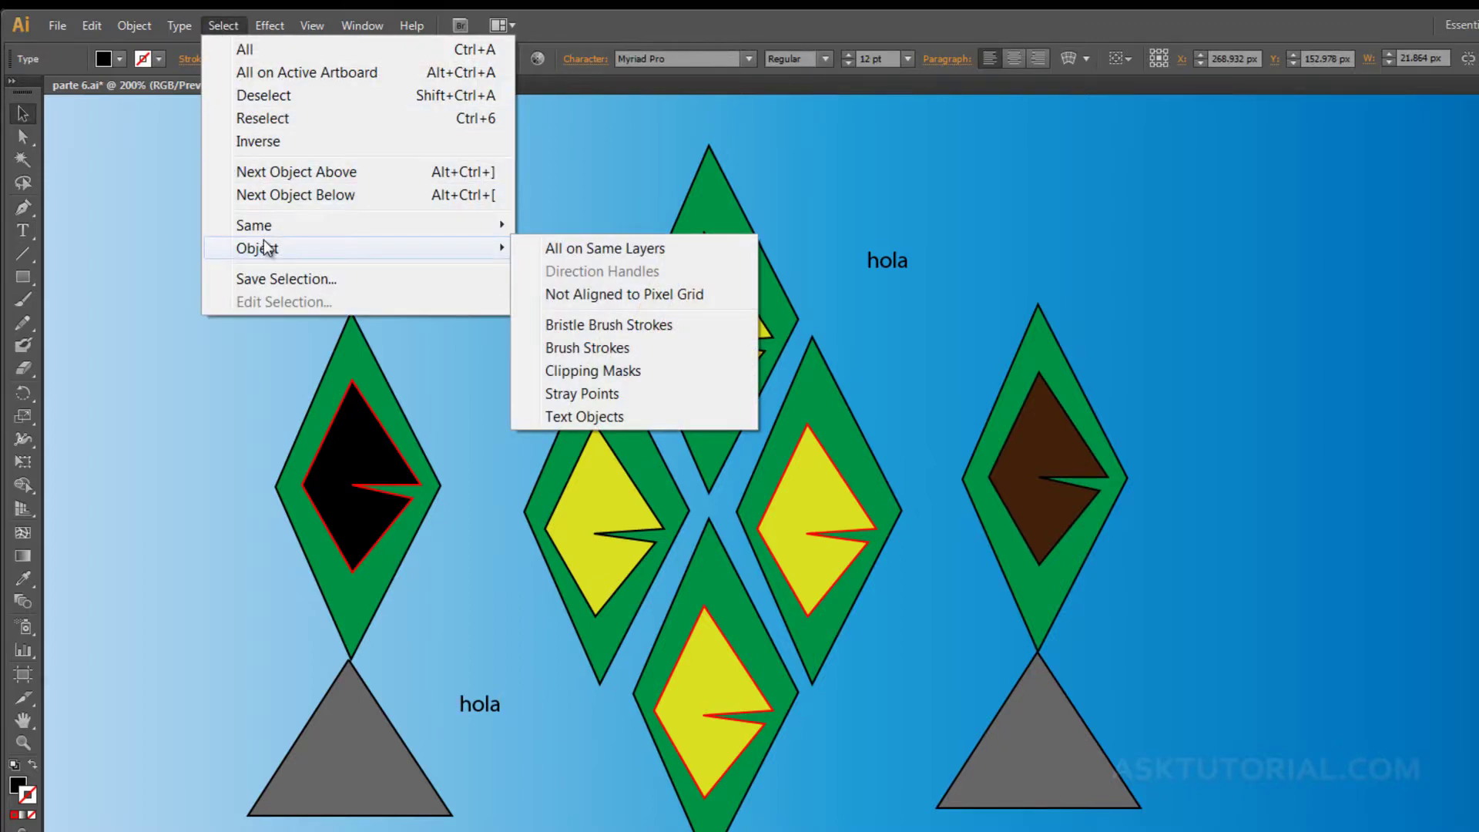
click(564, 418)
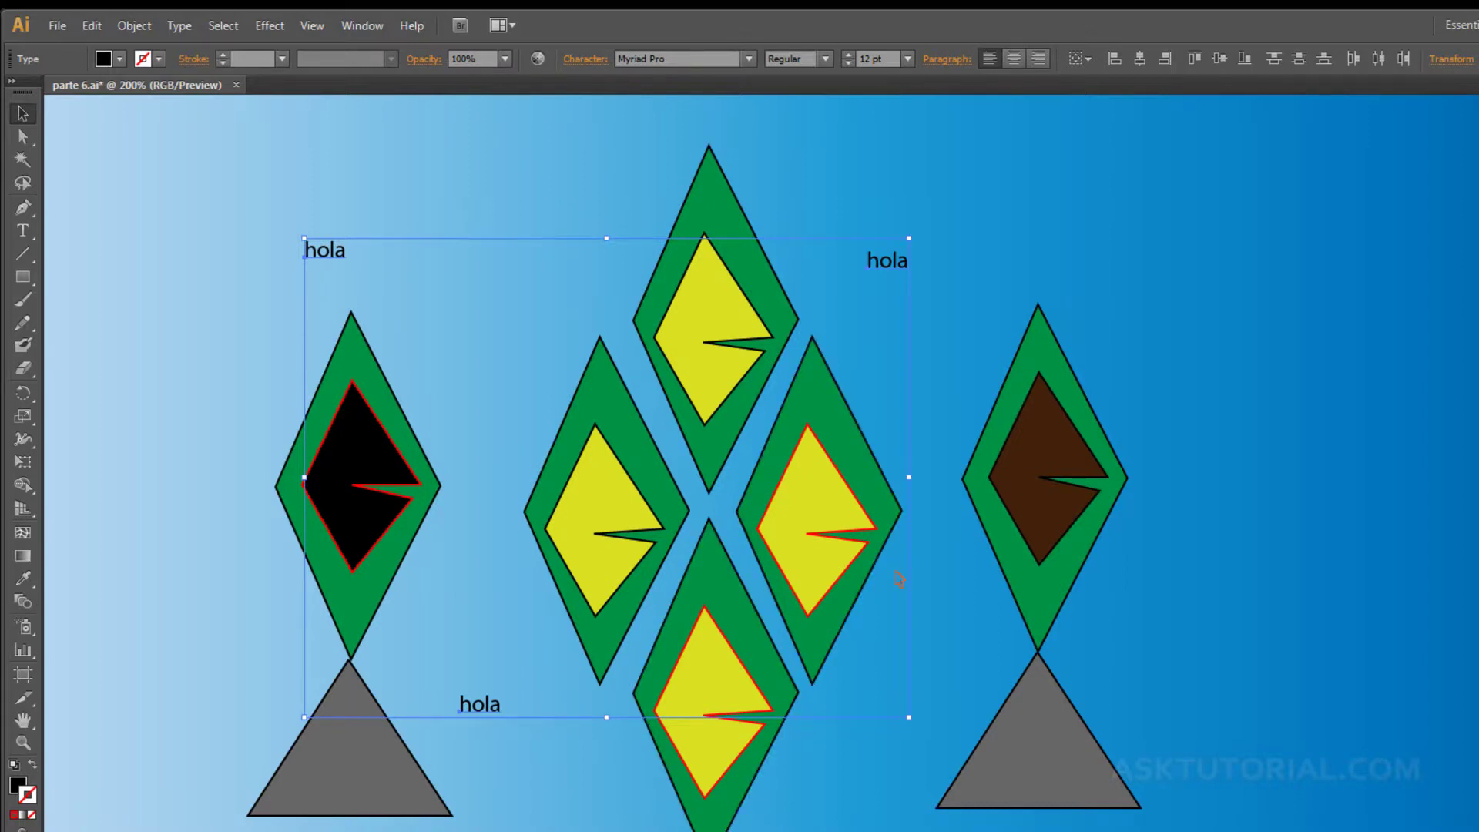
click(1234, 328)
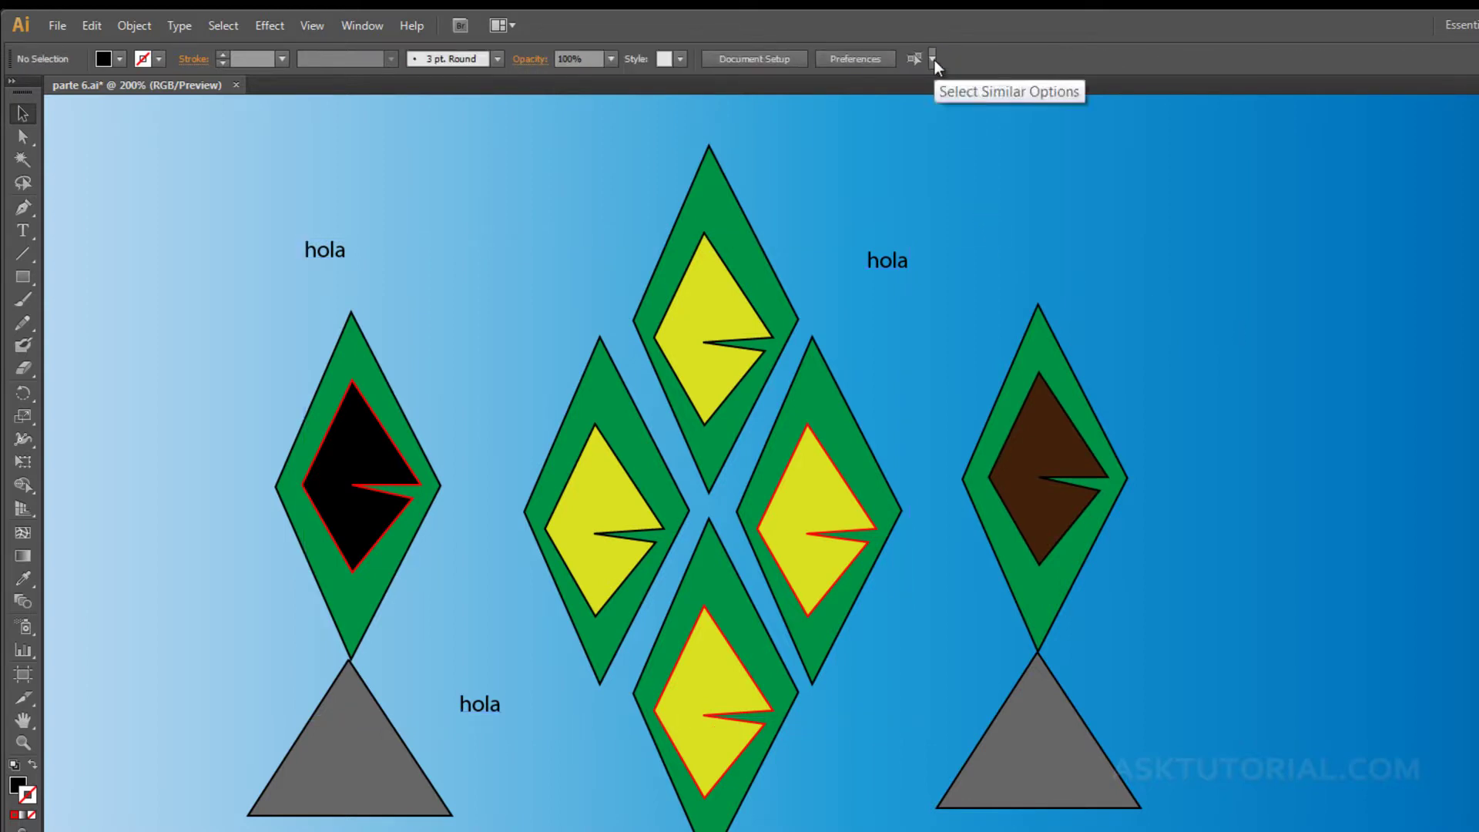
Compare the Select Similar options with the Select Same commands, such as Fill Color, Stroke Color and Appearance.
click(933, 59)
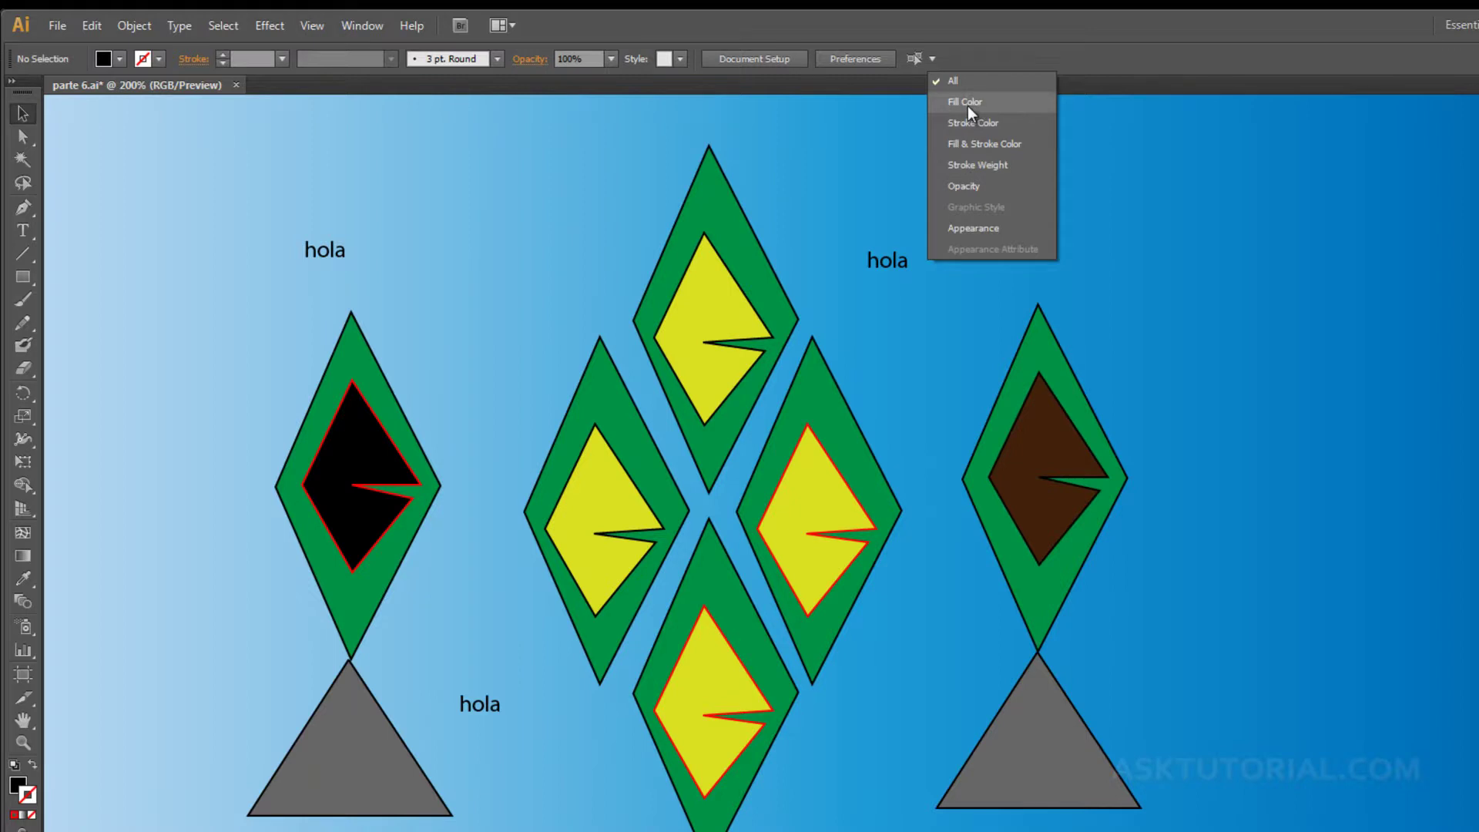
click(239, 78)
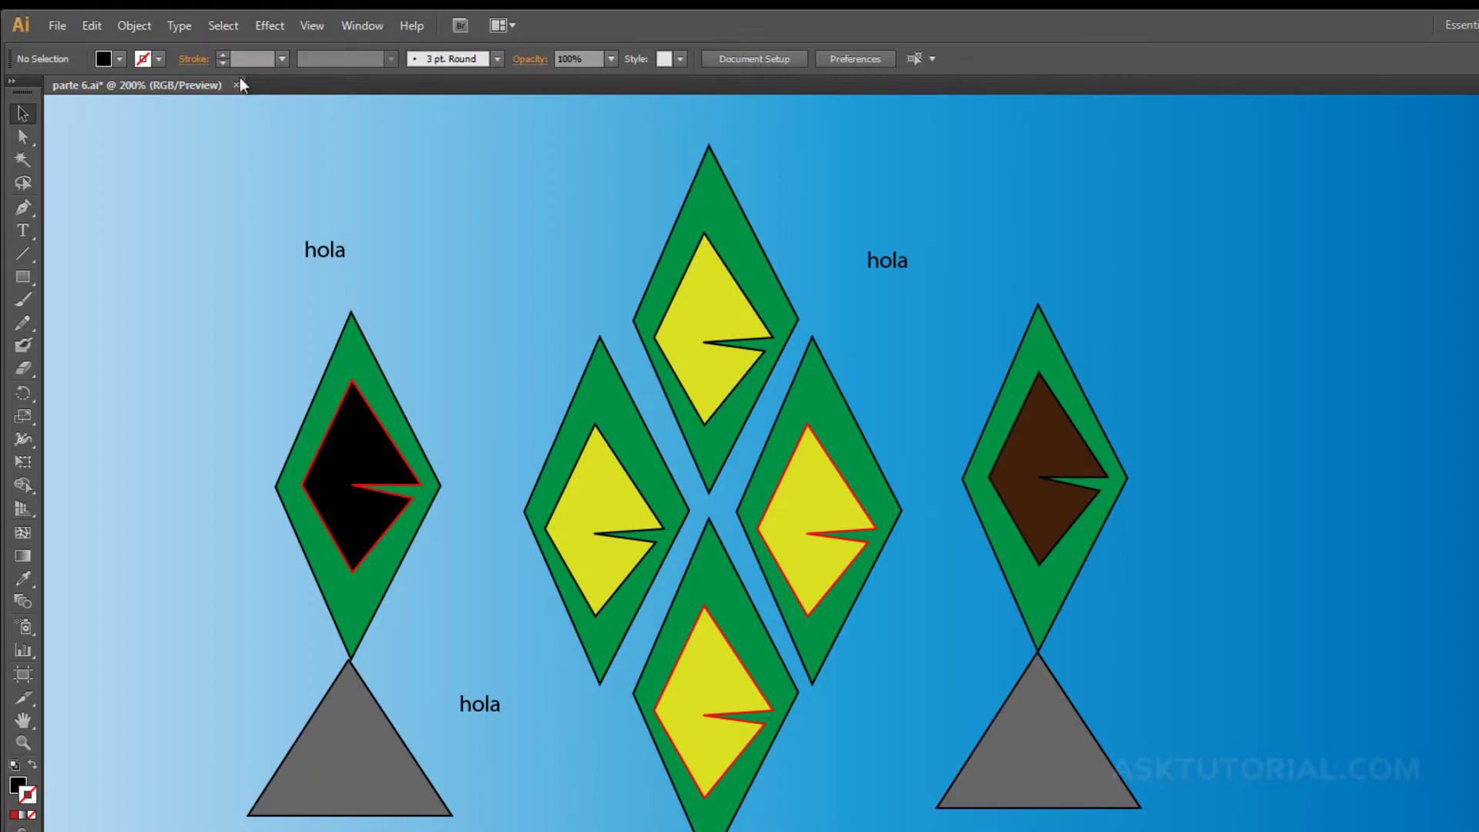
click(228, 34)
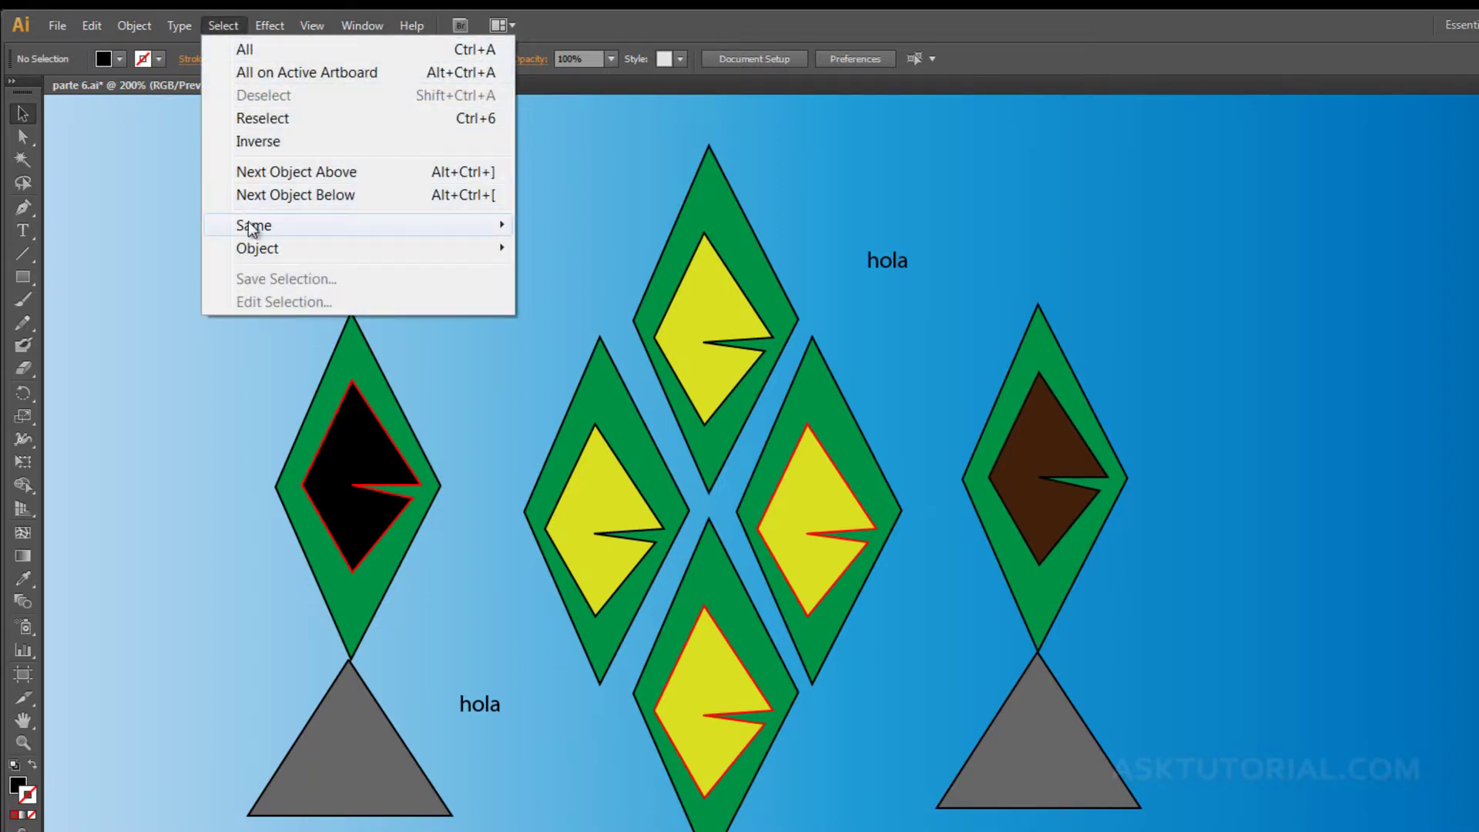
mouse_move(268, 223)
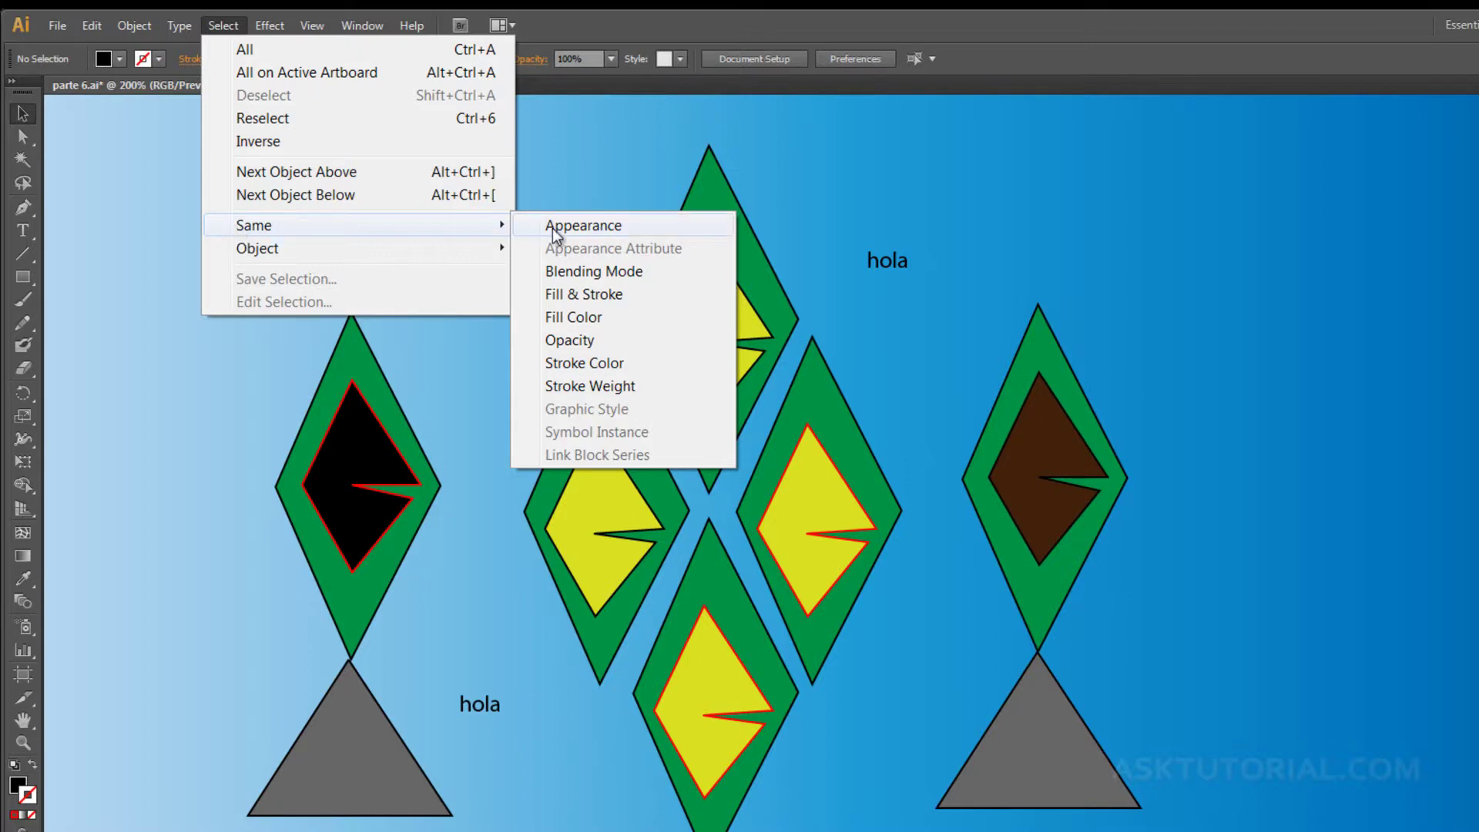
click(913, 131)
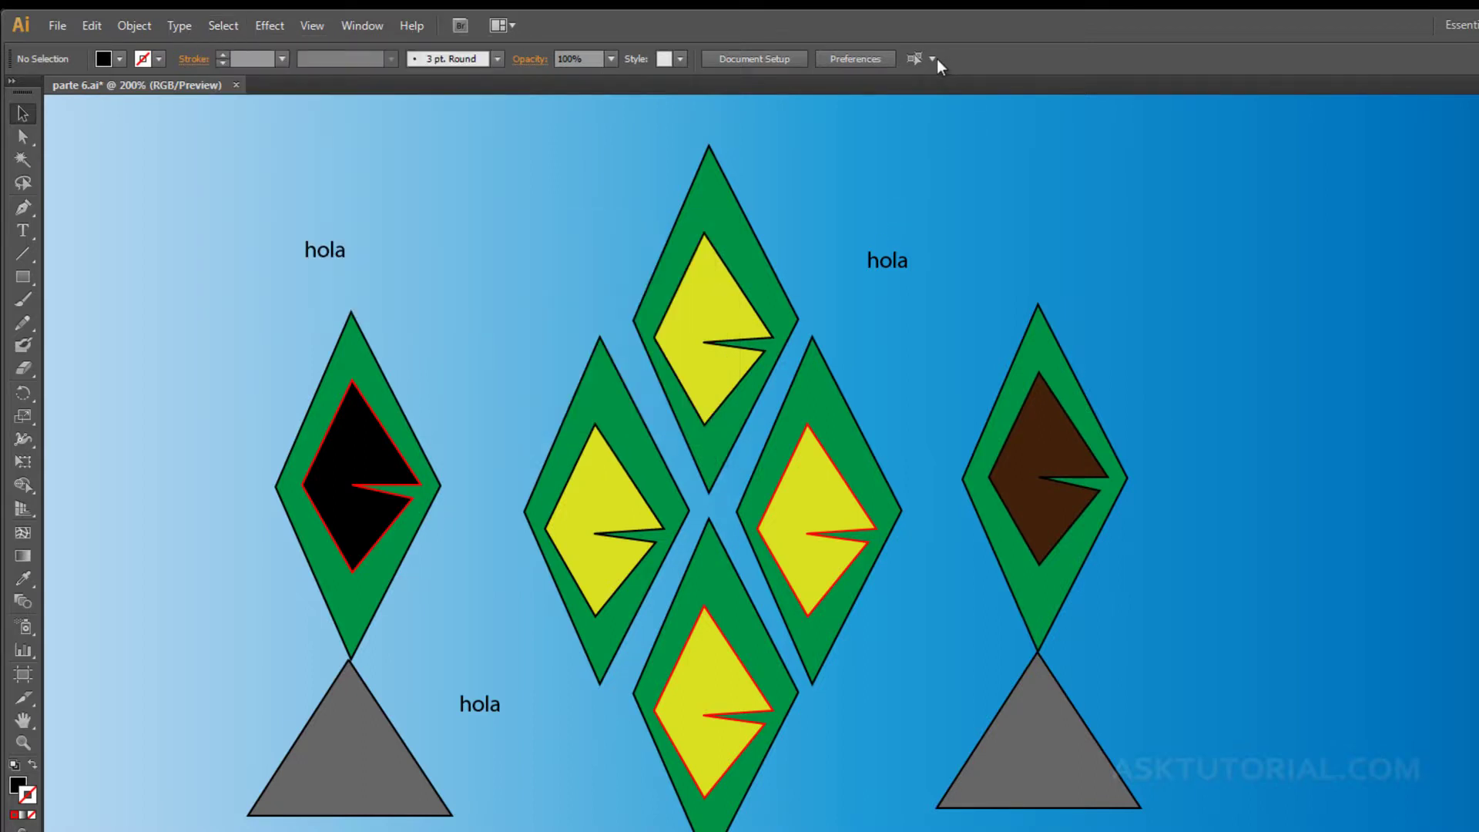
Use Select Similar to select all objects sharing the left figure's black inner shape's stroke color, and clear the selection.
click(356, 448)
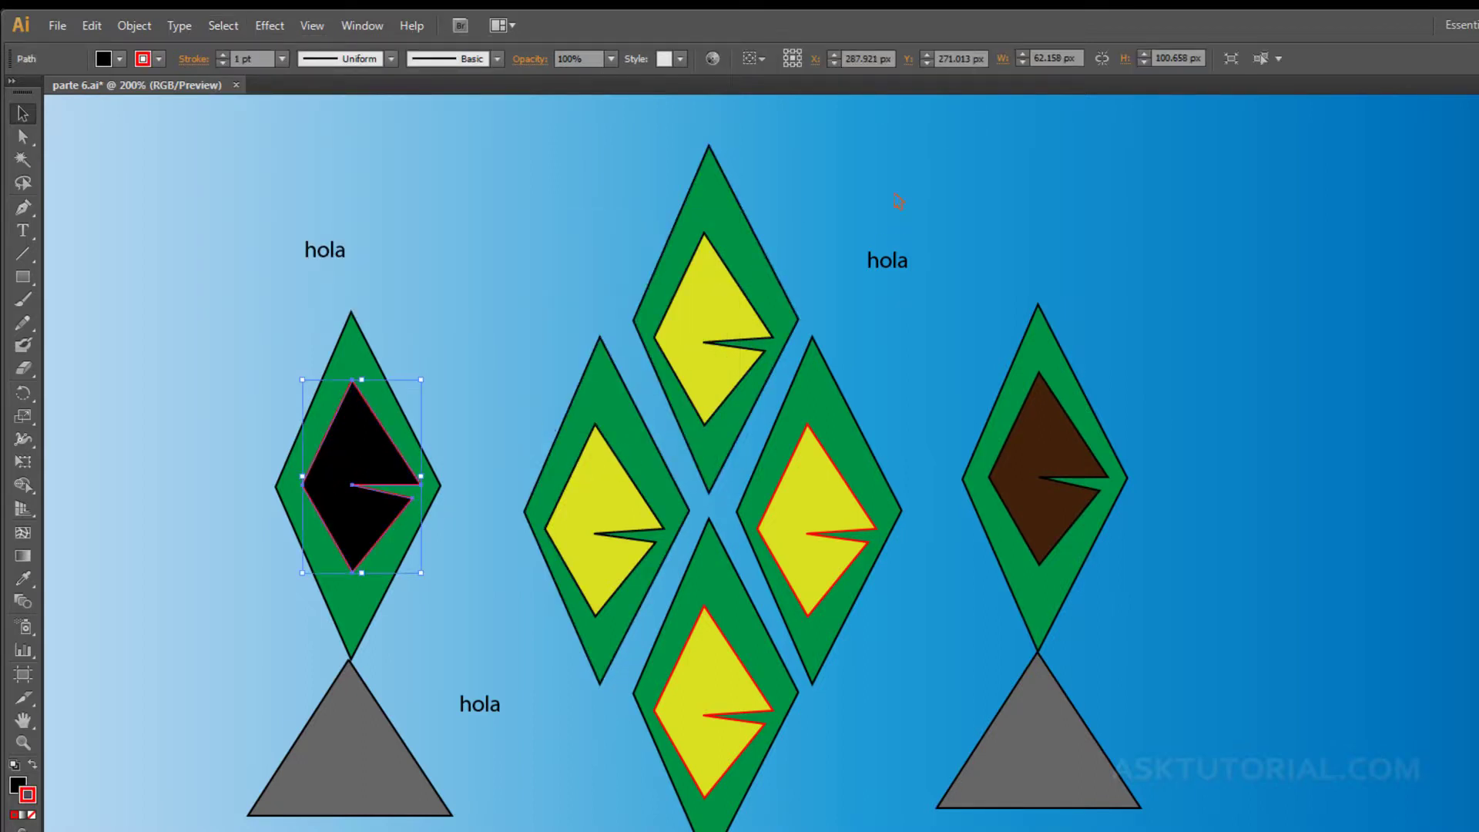
click(1279, 58)
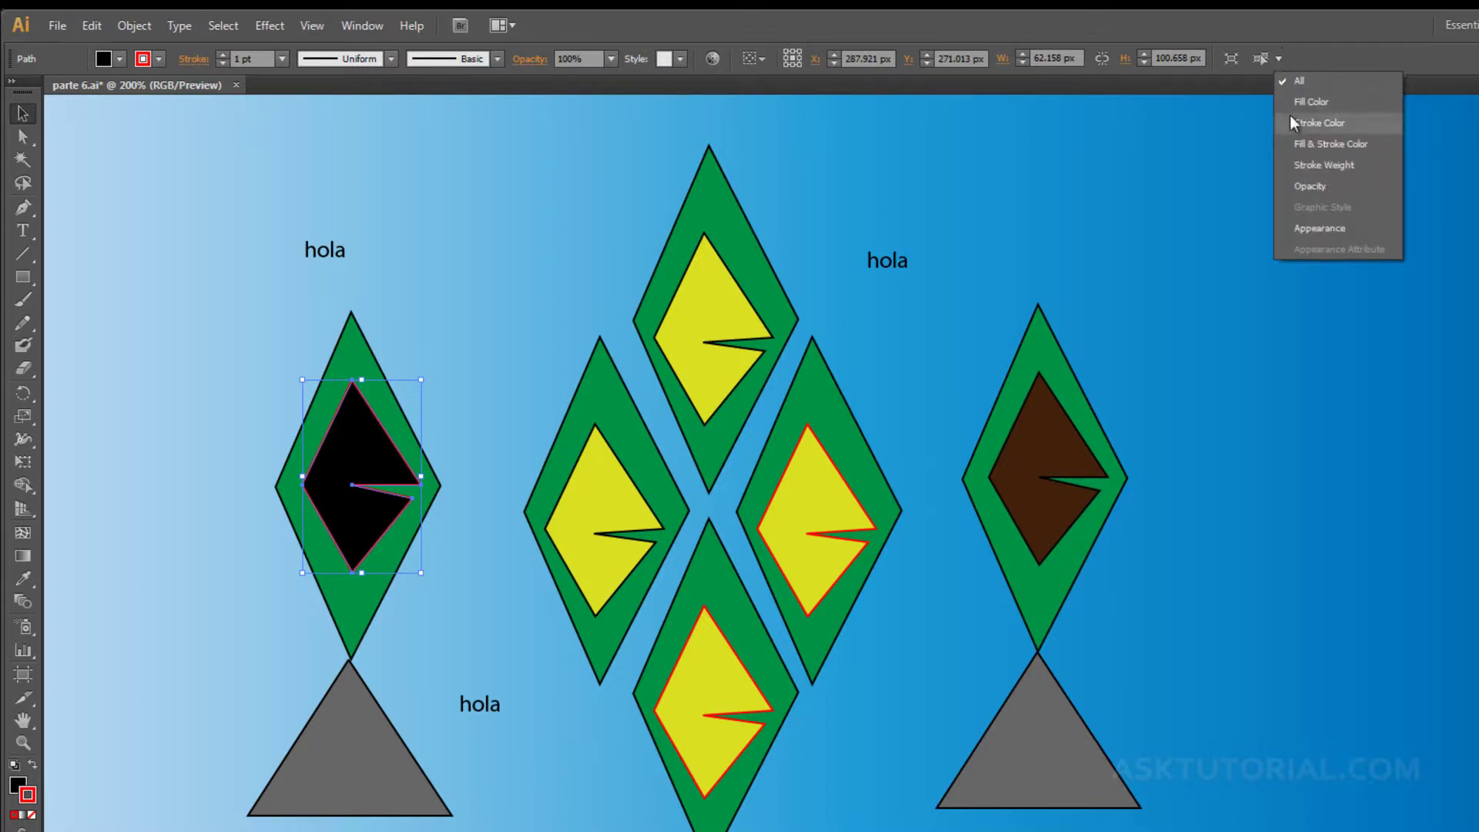
click(1332, 129)
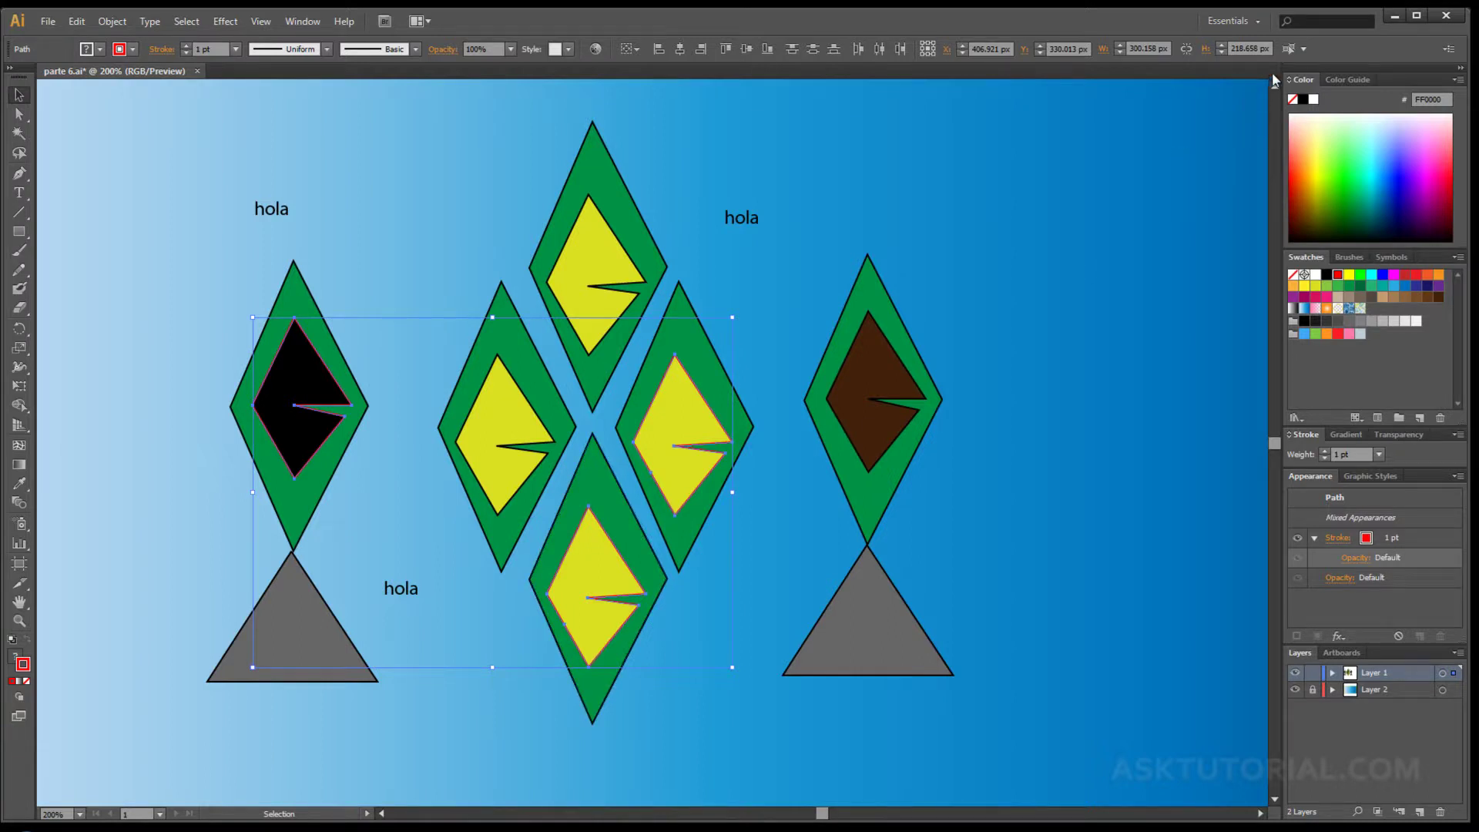
click(893, 211)
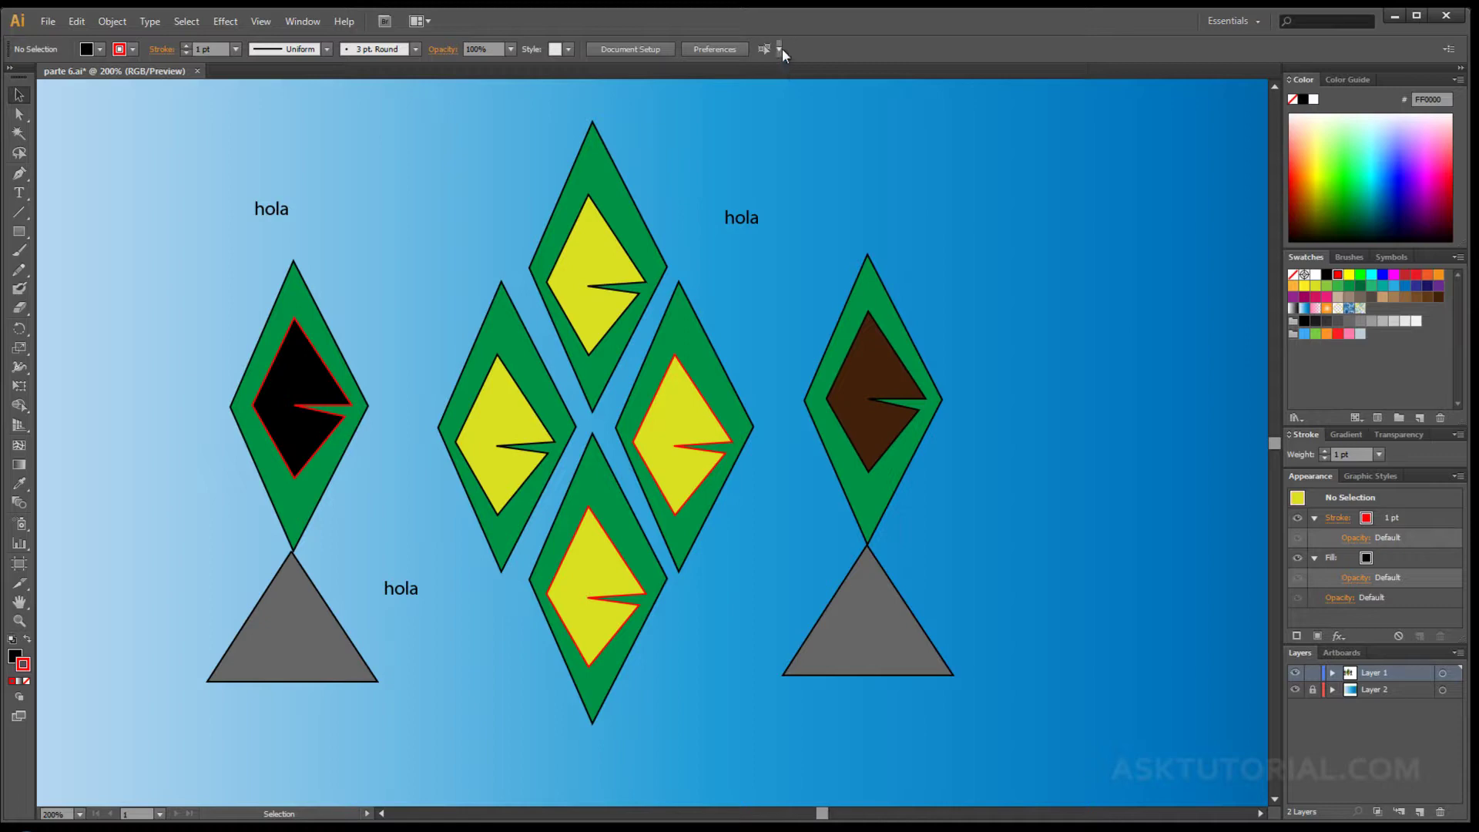
click(780, 48)
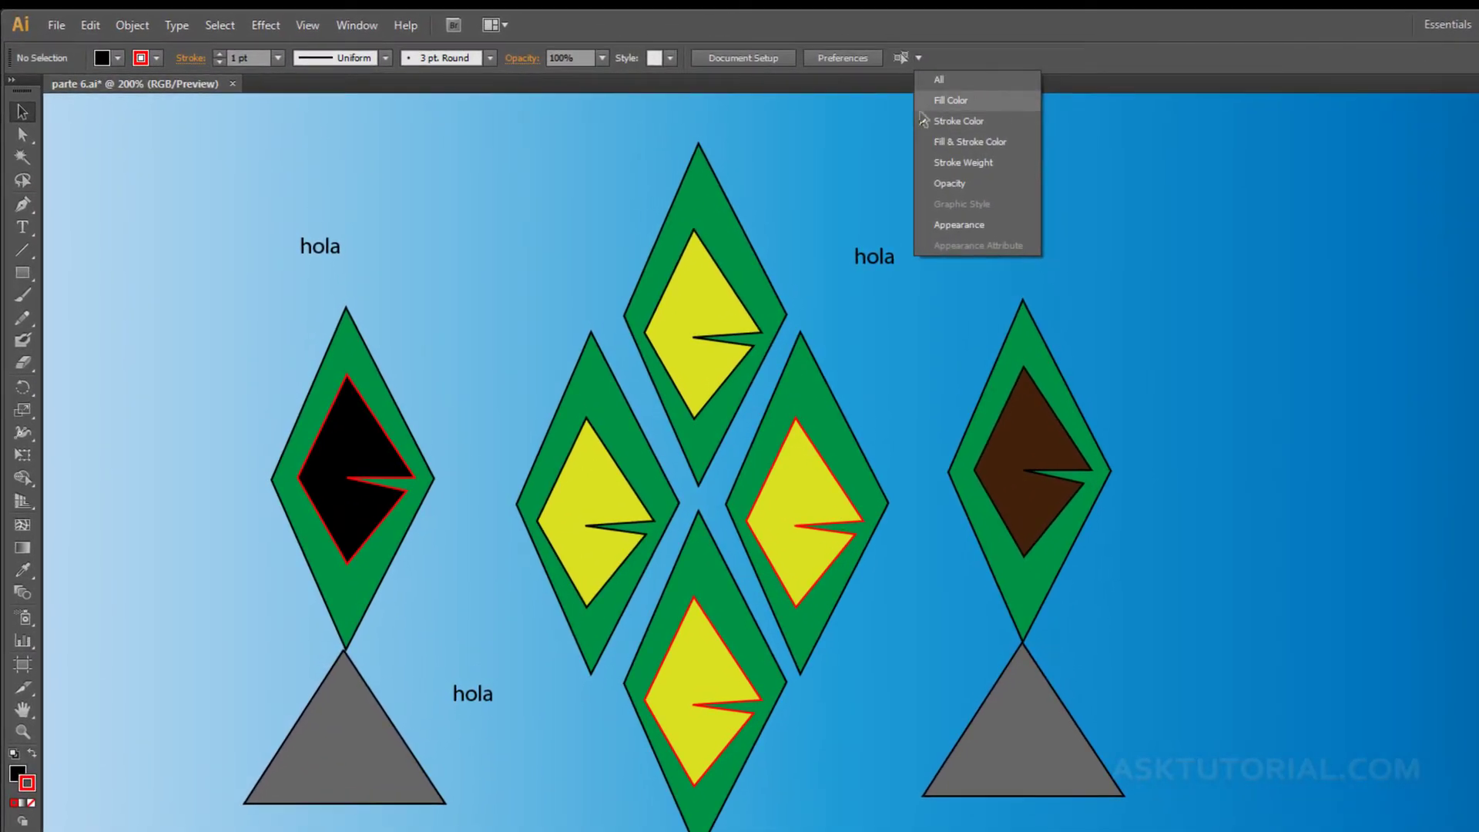
click(912, 196)
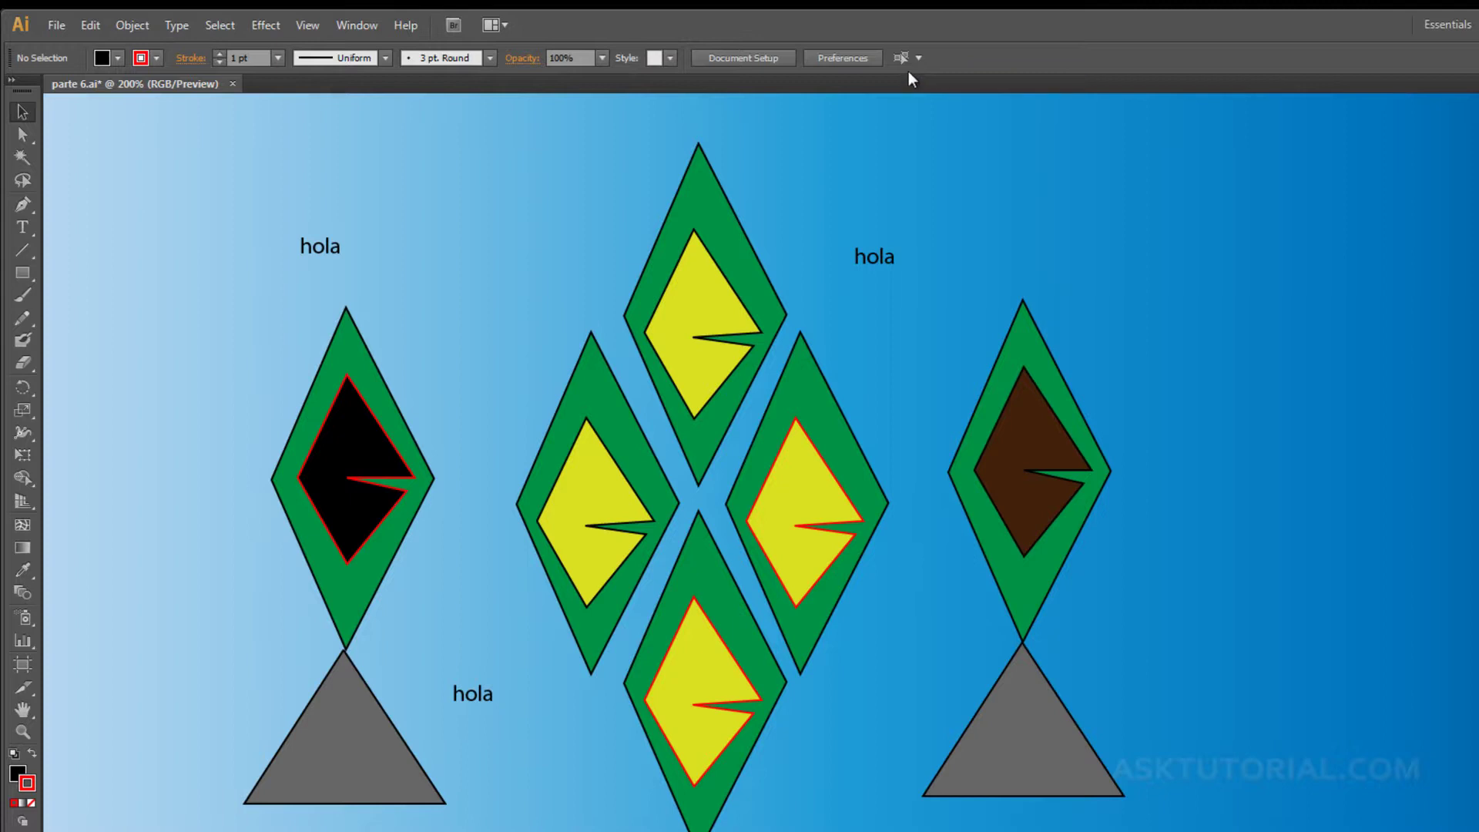
Reselect the objects matching the left black inner shape's stroke color with Select Similar, review its other options, and clear the selection.
click(364, 430)
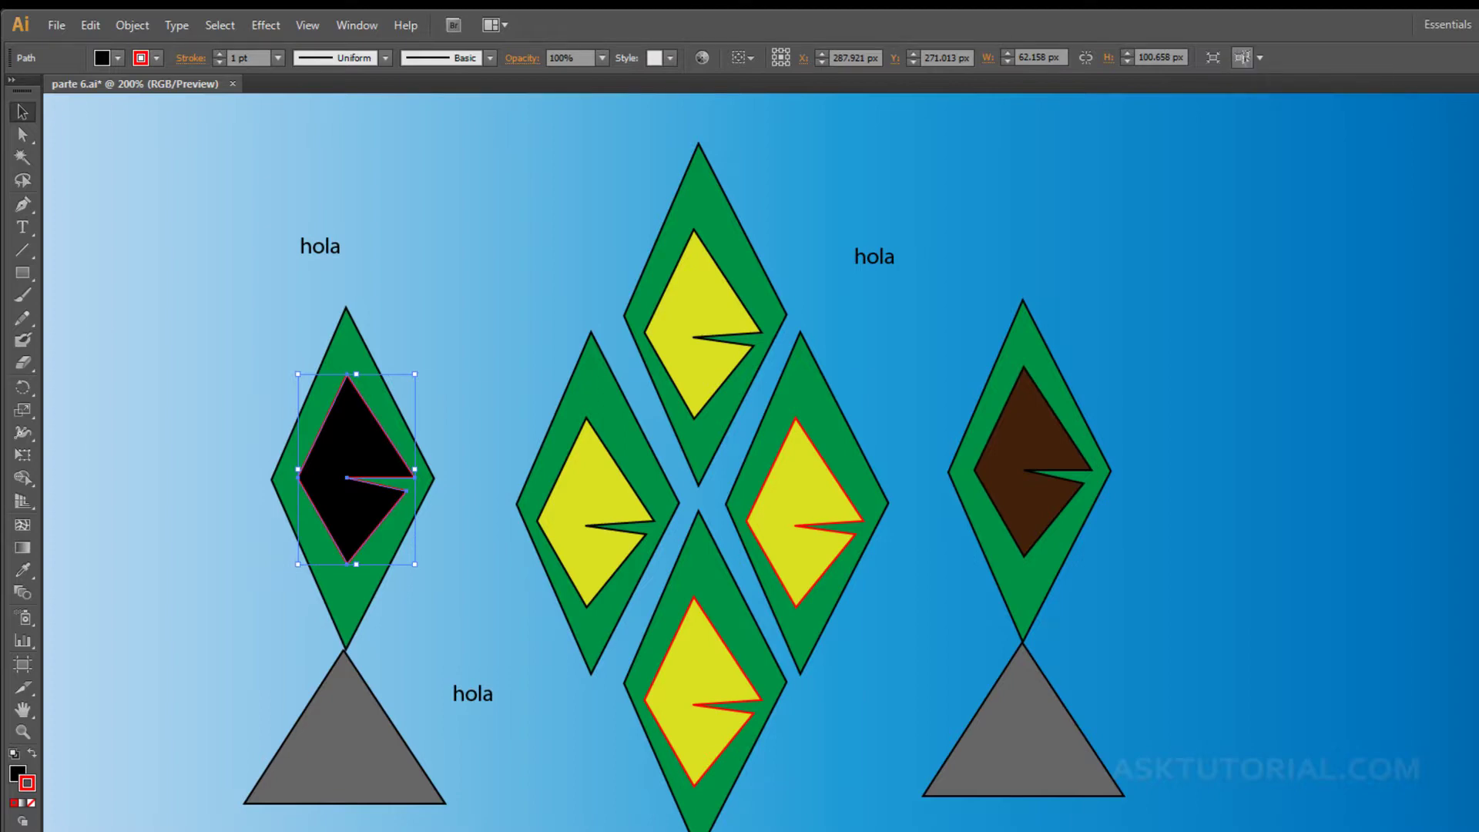
click(1243, 62)
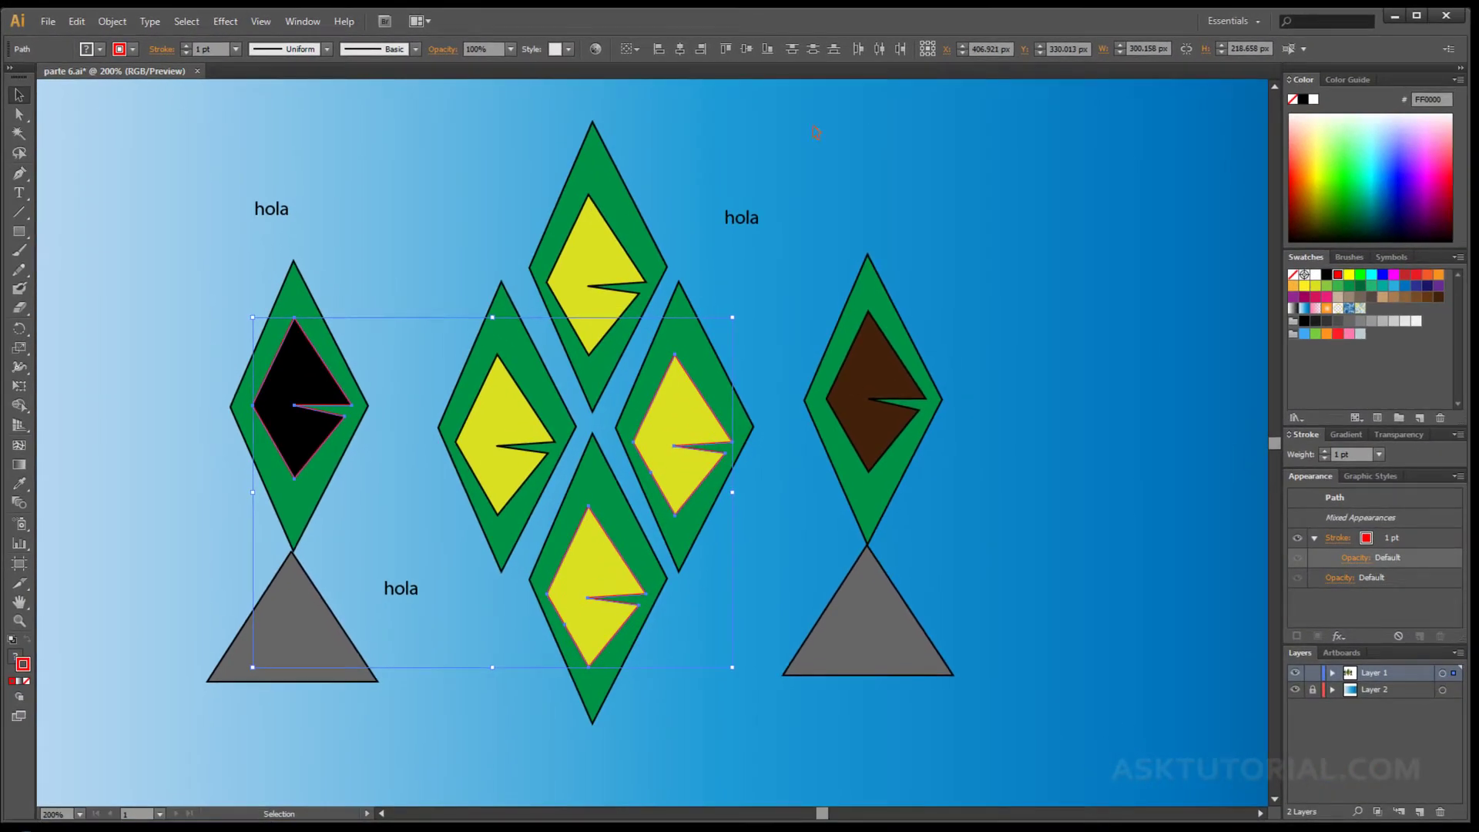
click(1304, 49)
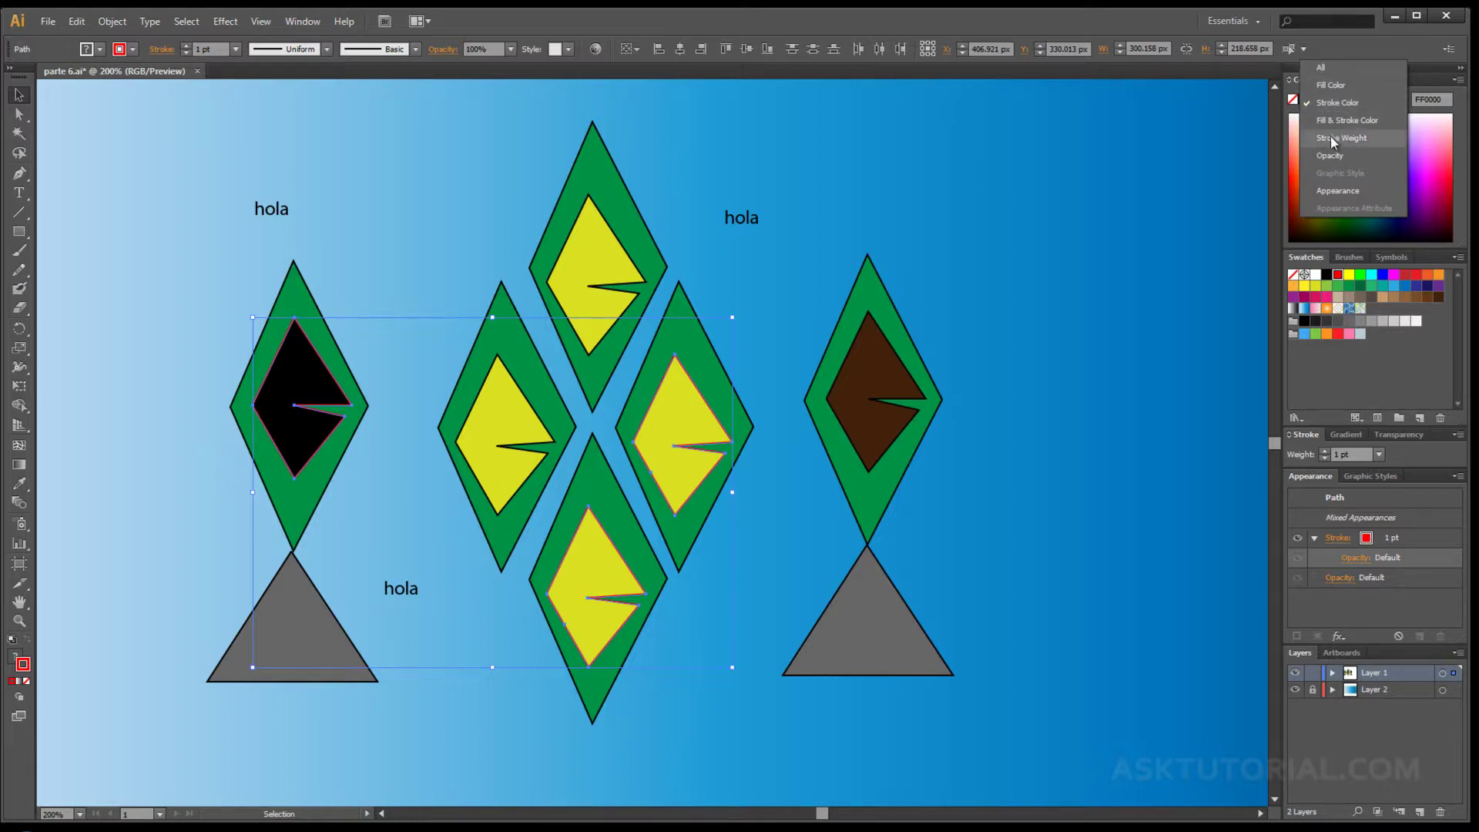
click(1246, 130)
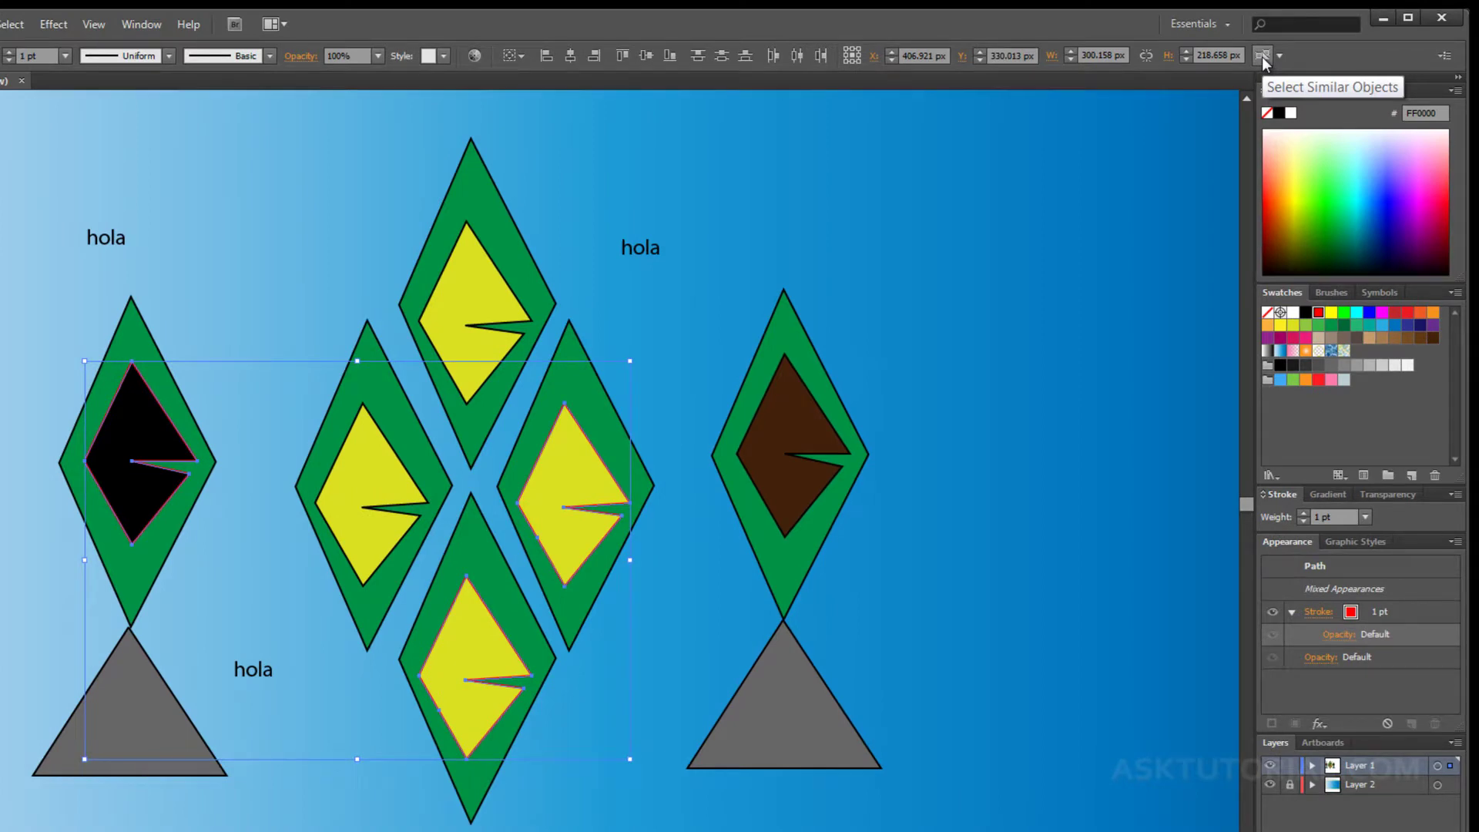
click(1278, 57)
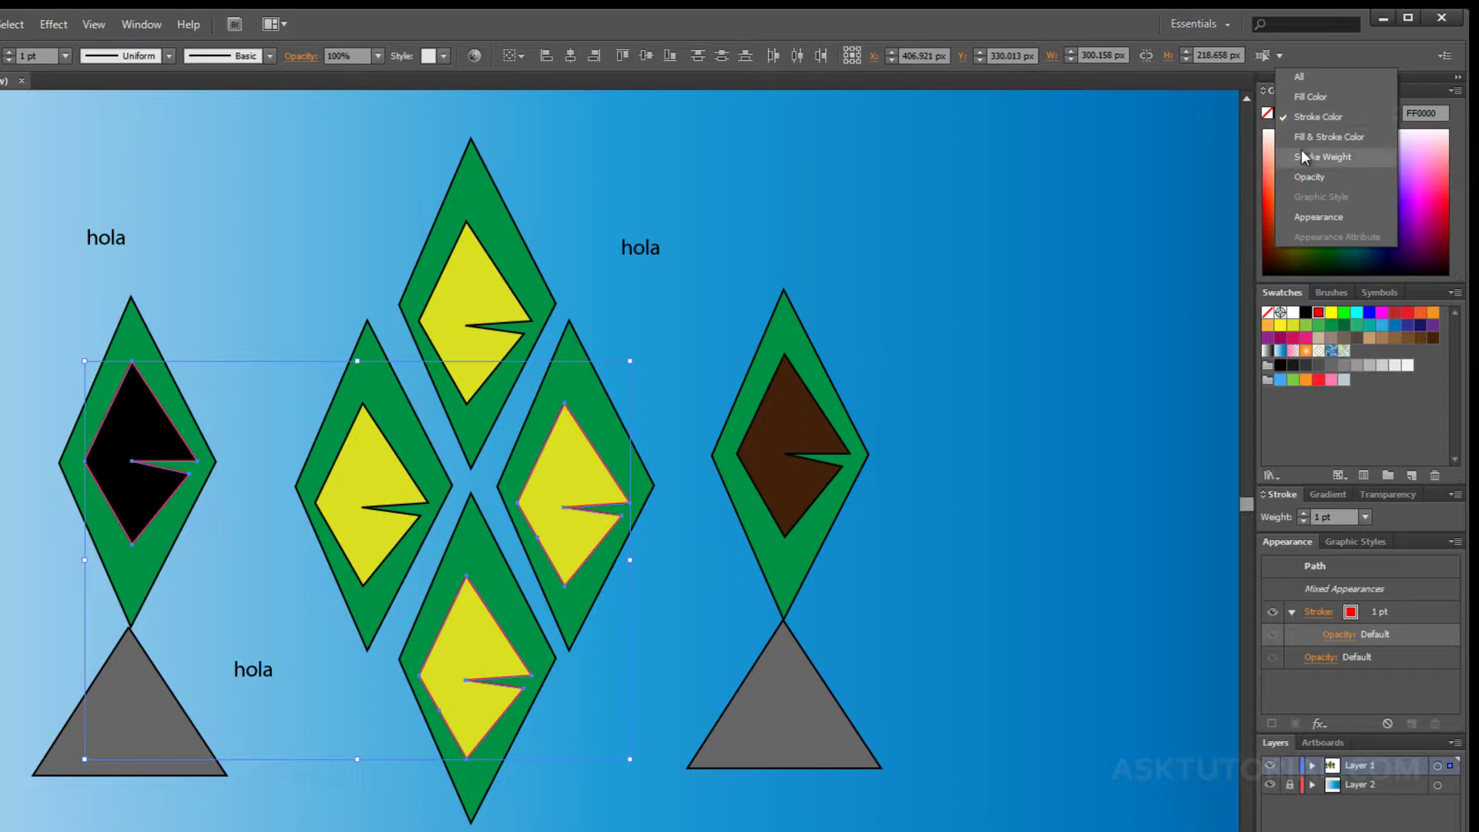
click(883, 516)
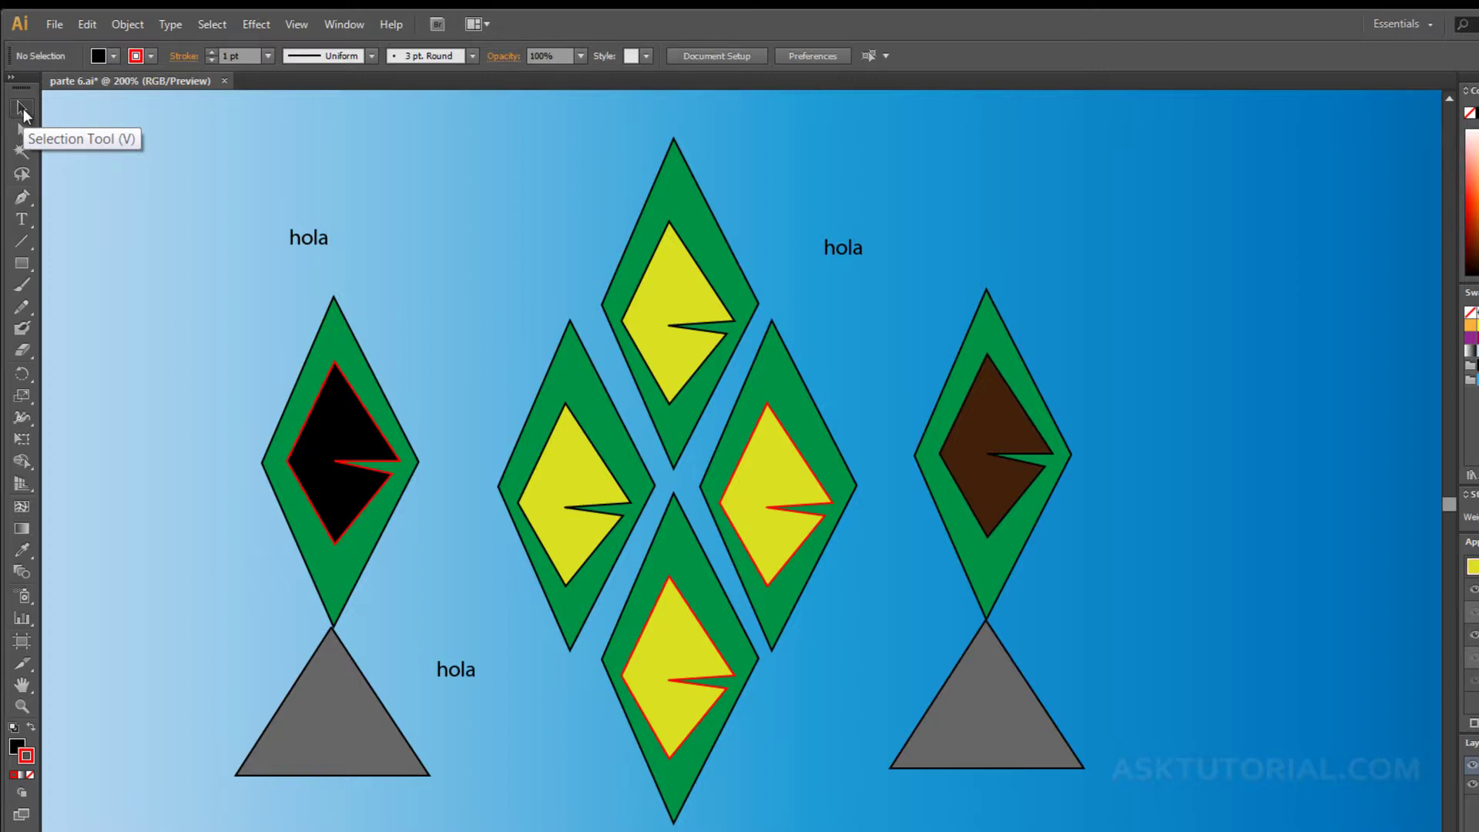
Group the left figure's black inner shape with the right figure's brown inner shape, and clear the selection.
click(323, 423)
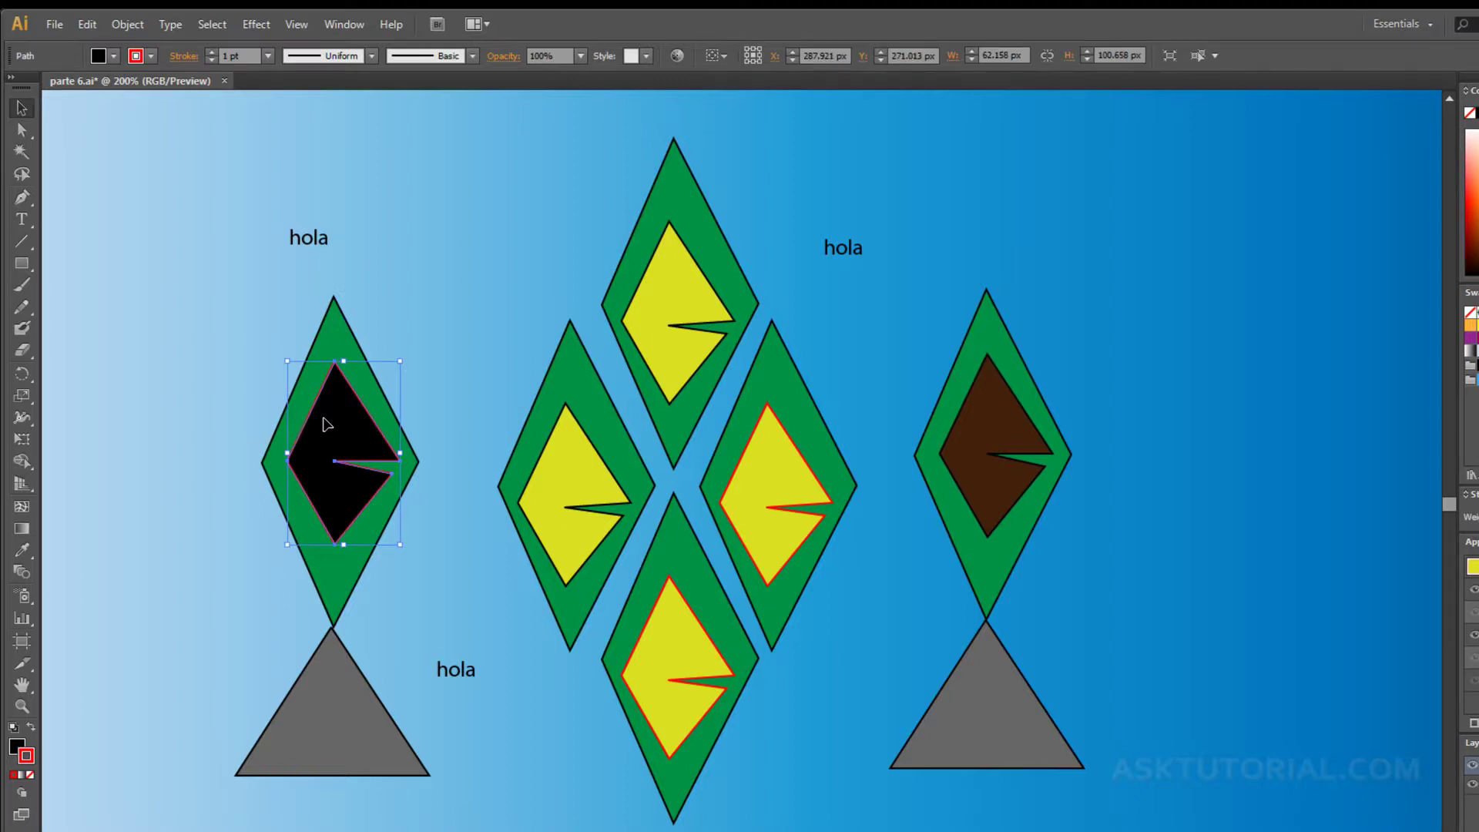
key(shift)
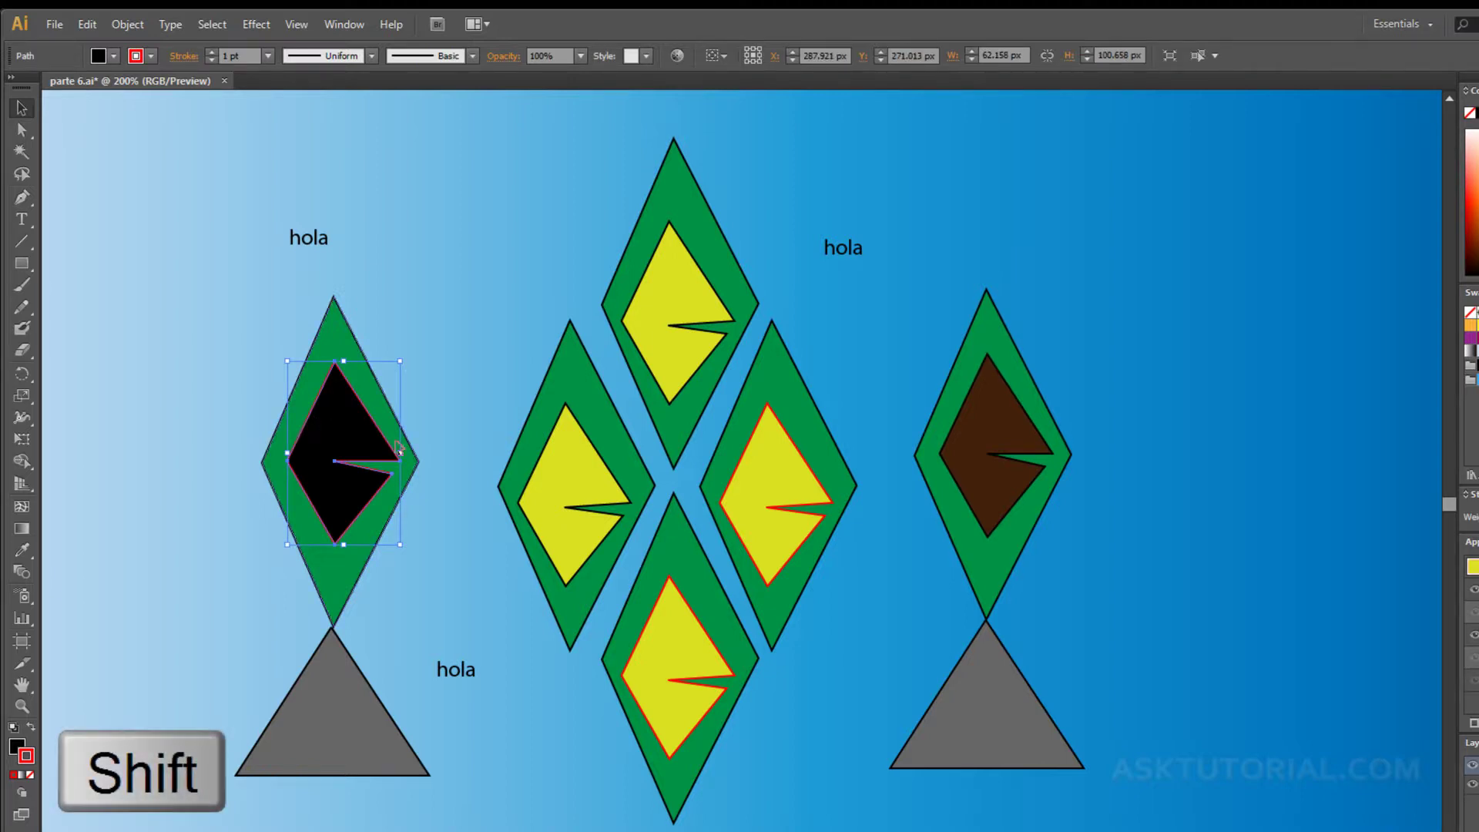
shift+click(980, 447)
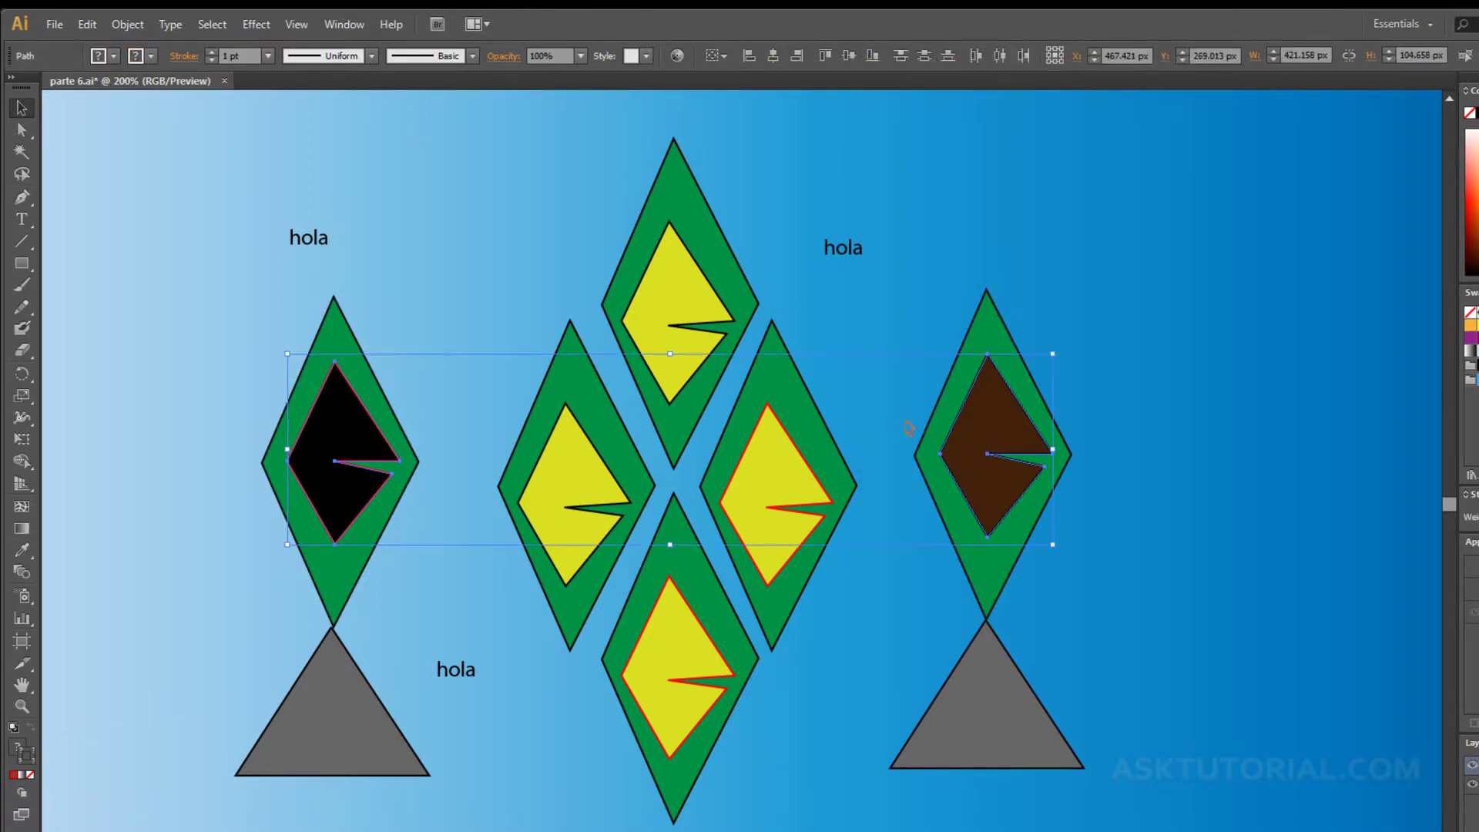
click(136, 29)
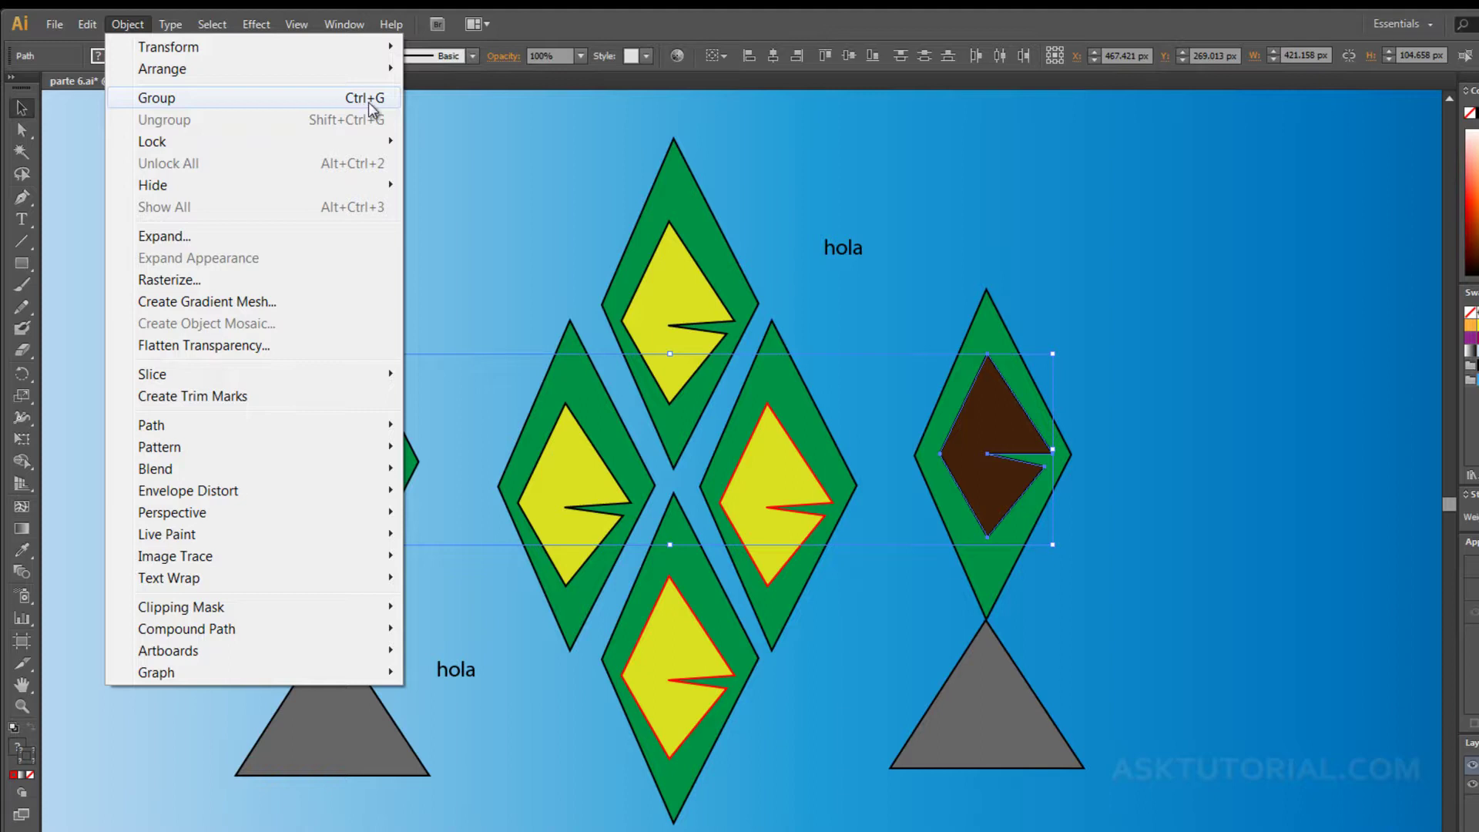
click(316, 102)
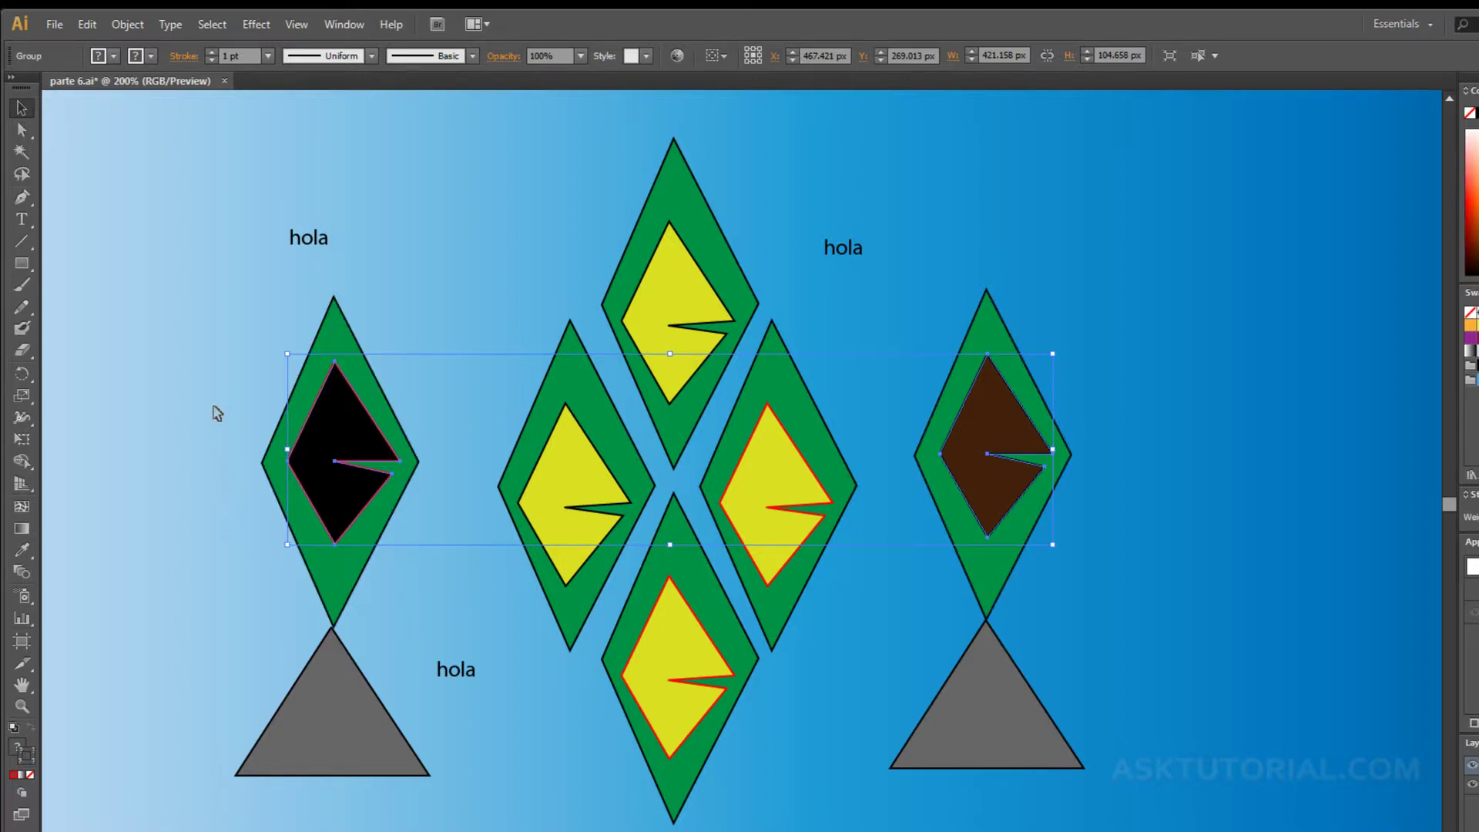
click(219, 374)
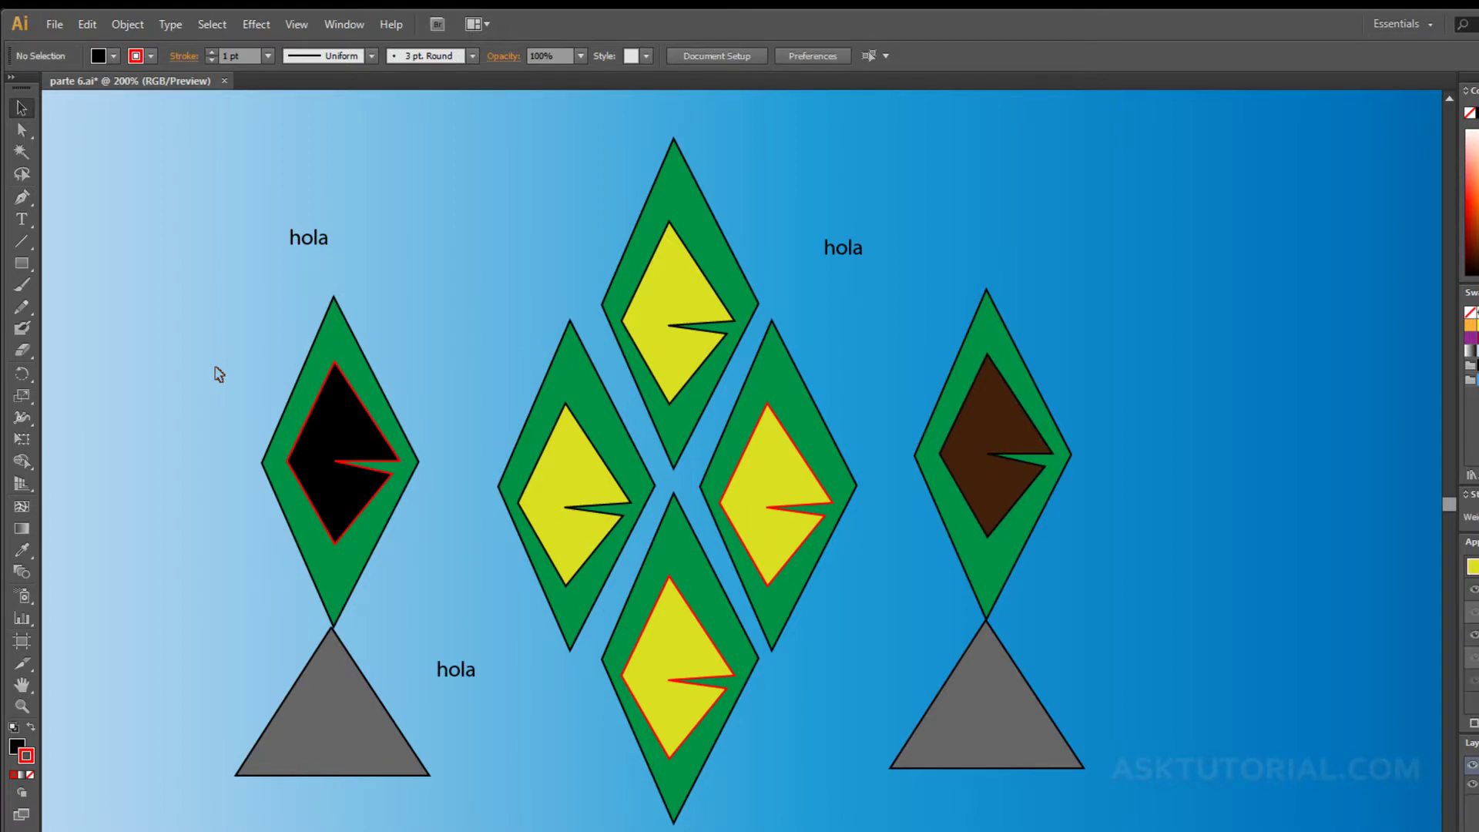
Try to scale and move the group of black and brown inner shapes, undoing each transformation.
click(338, 419)
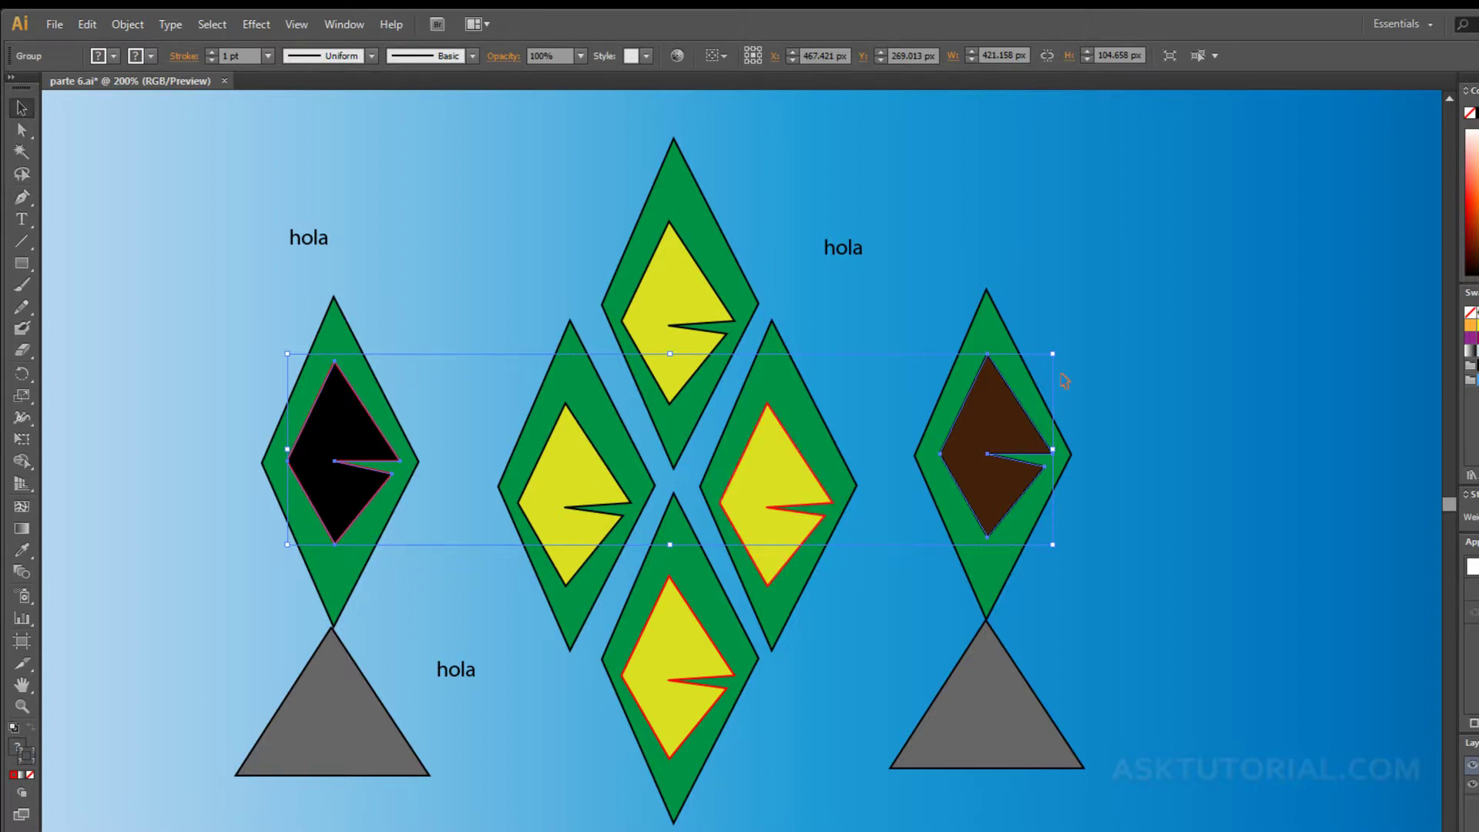
drag(1054, 355, 1110, 283)
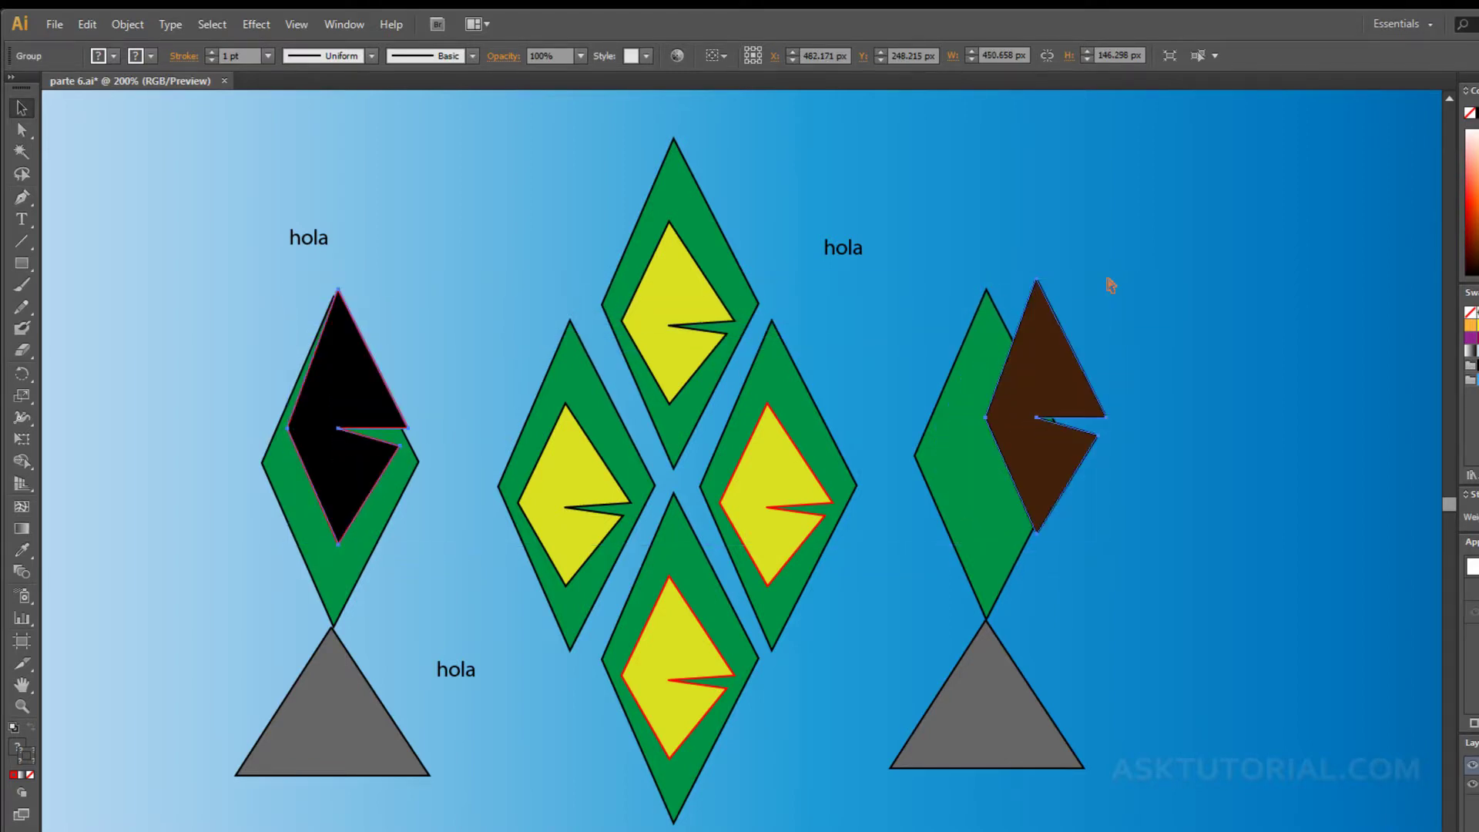
key(ctrl+z)
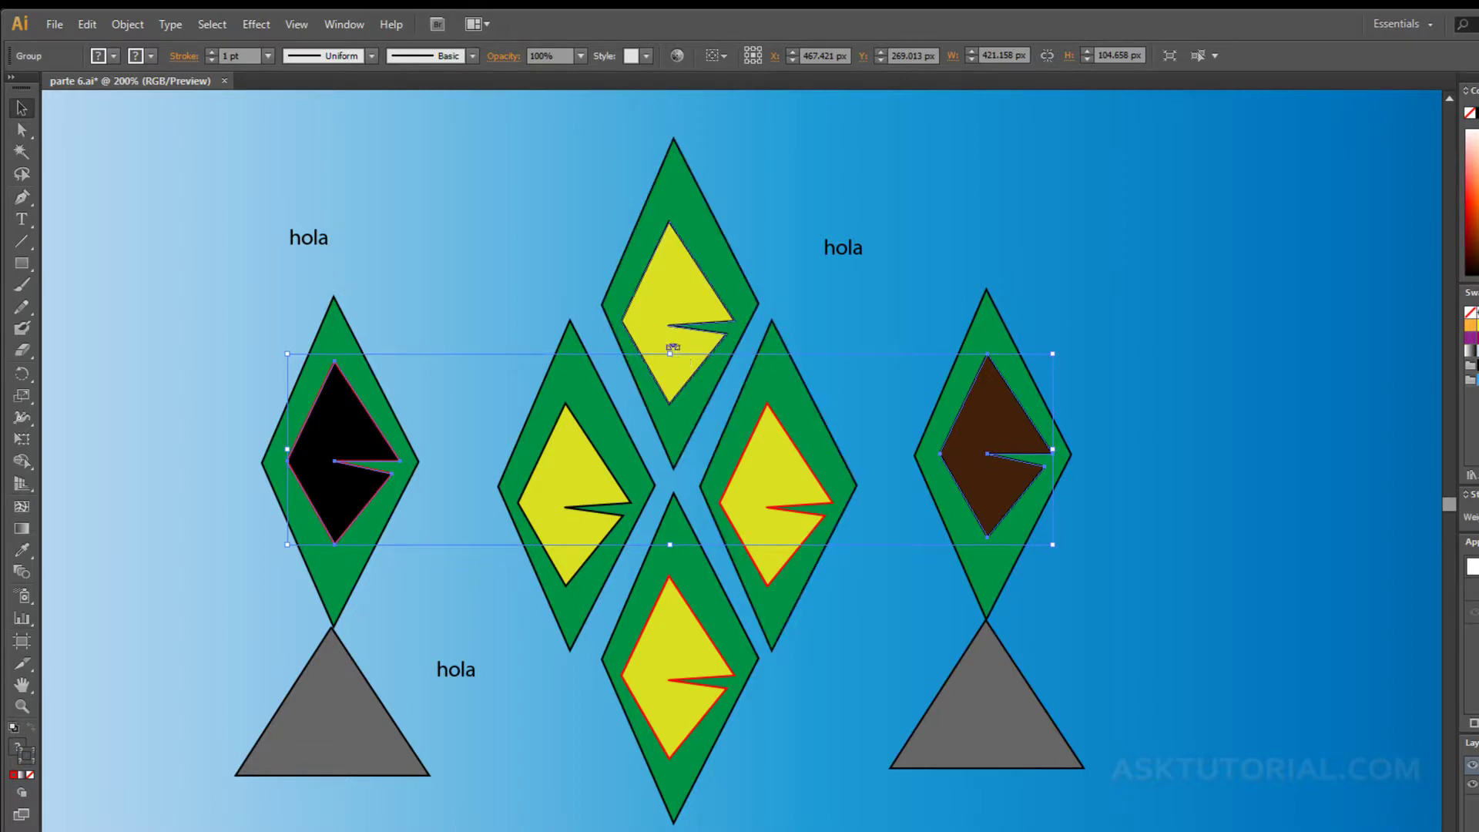
drag(671, 354, 628, 330)
key(ctrl+z)
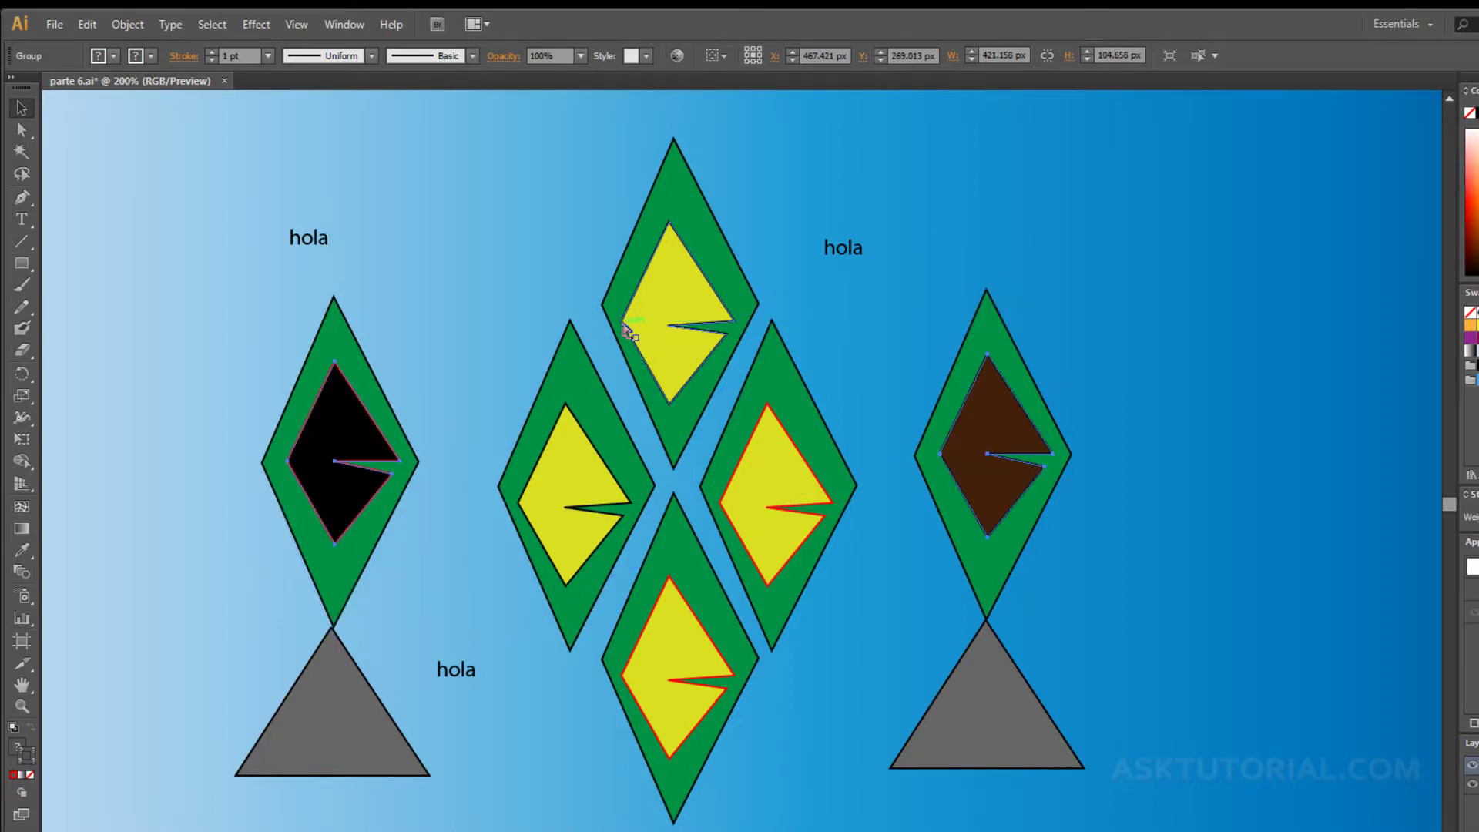
drag(1036, 433, 1157, 412)
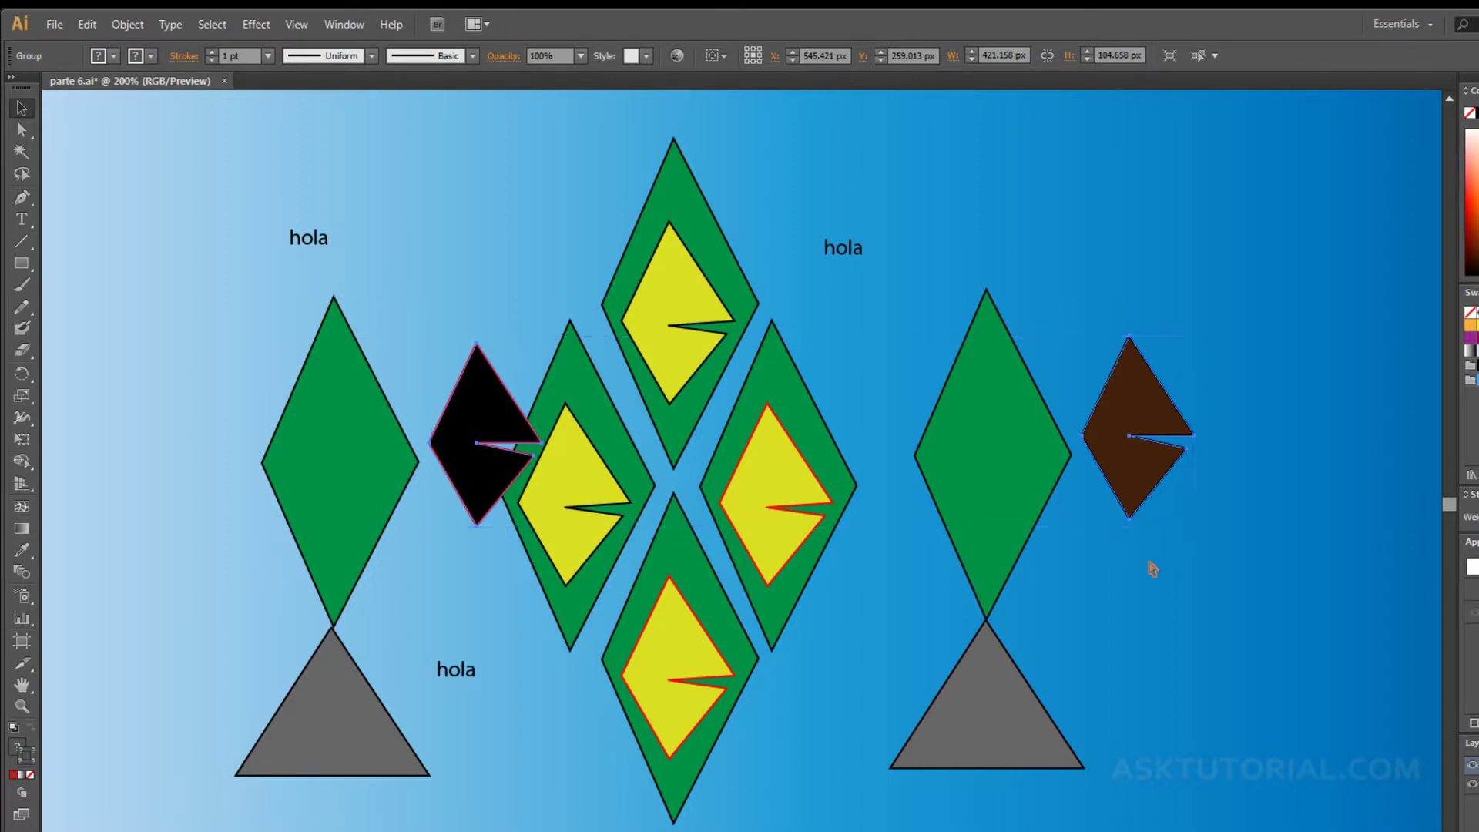
key(ctrl+z)
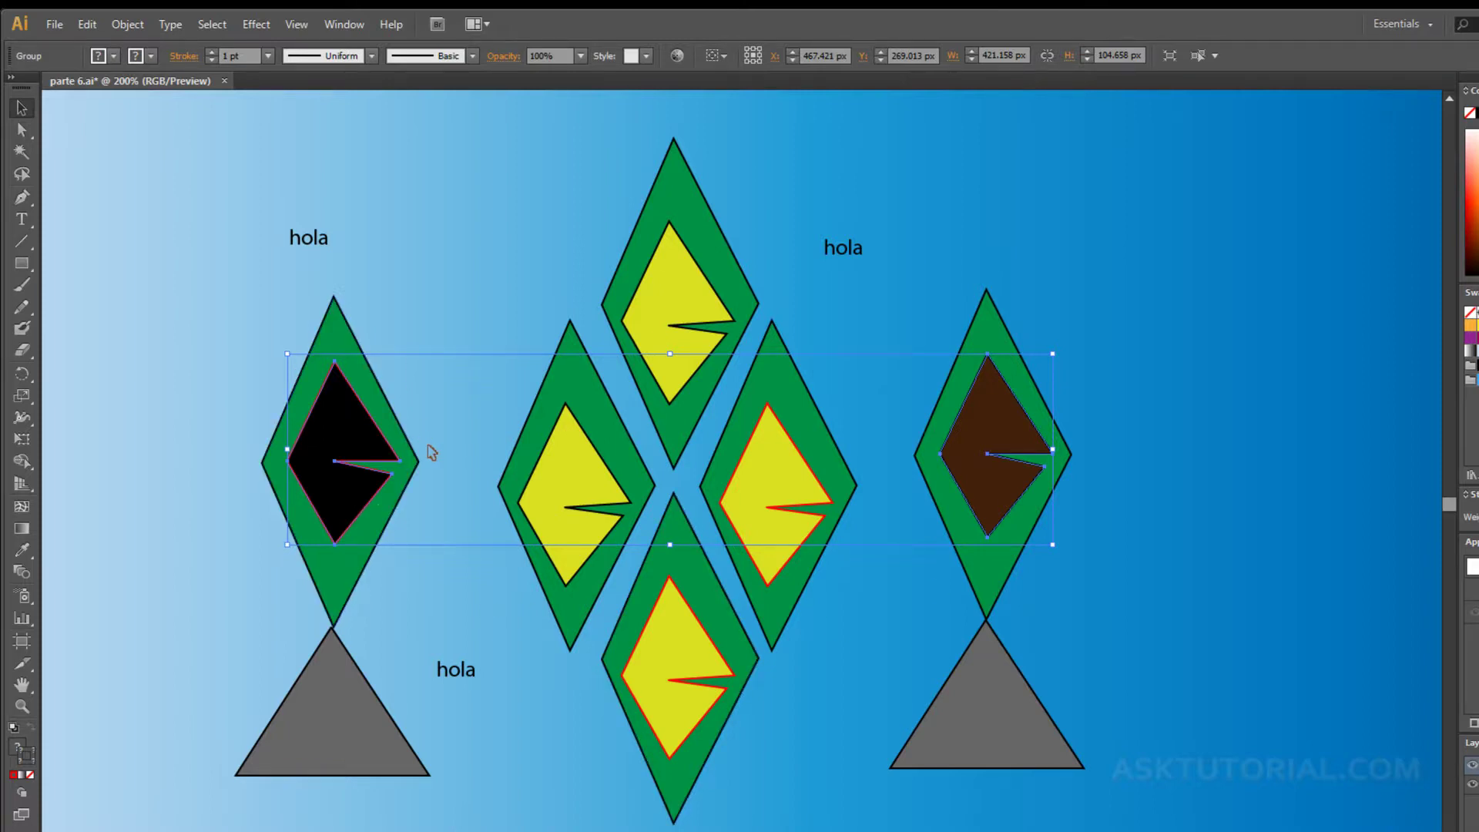
Ungroup the black and brown inner shapes, and select each one separately to check that they are independent.
click(127, 24)
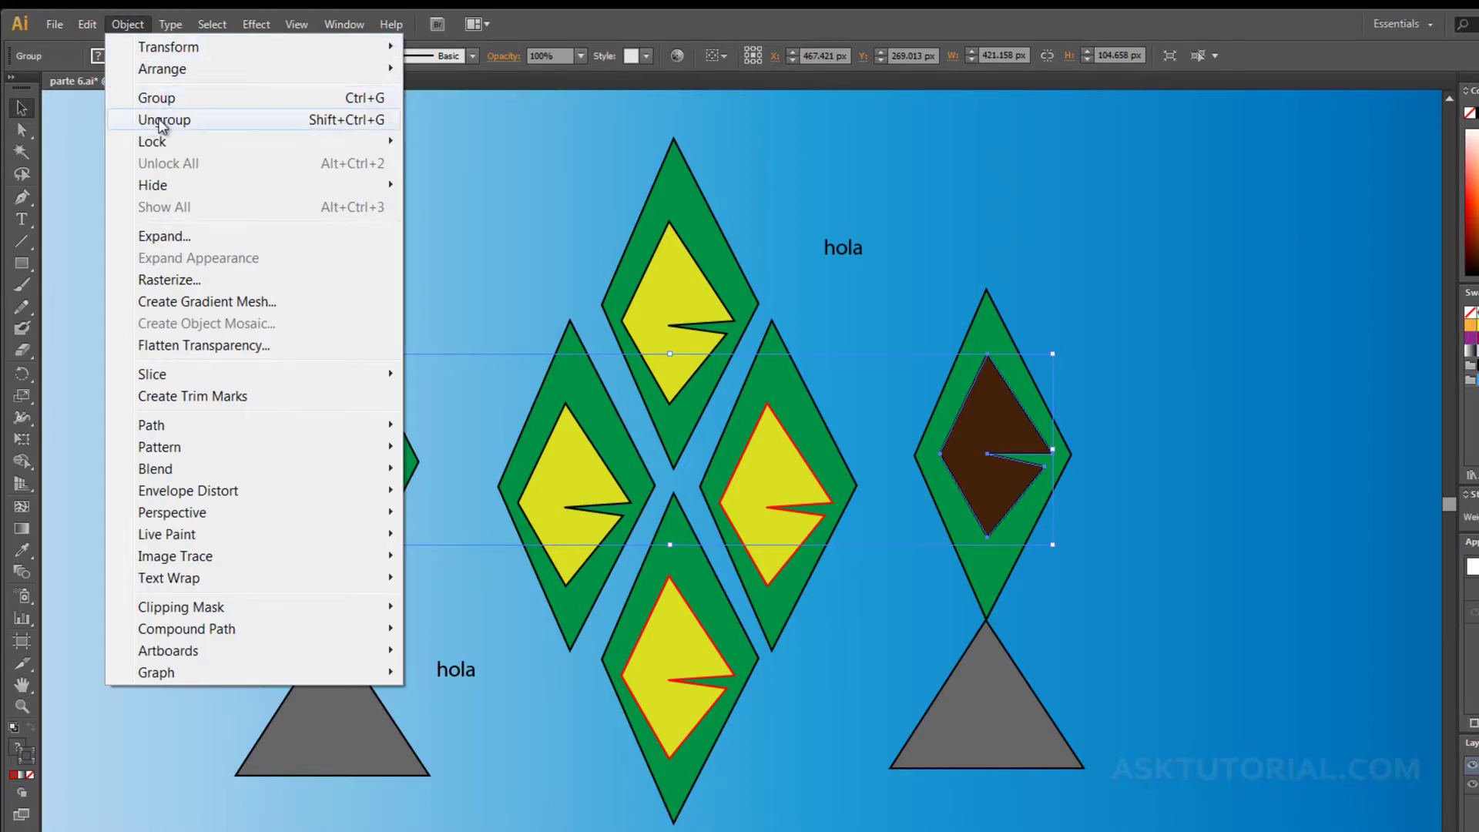
click(306, 125)
click(229, 391)
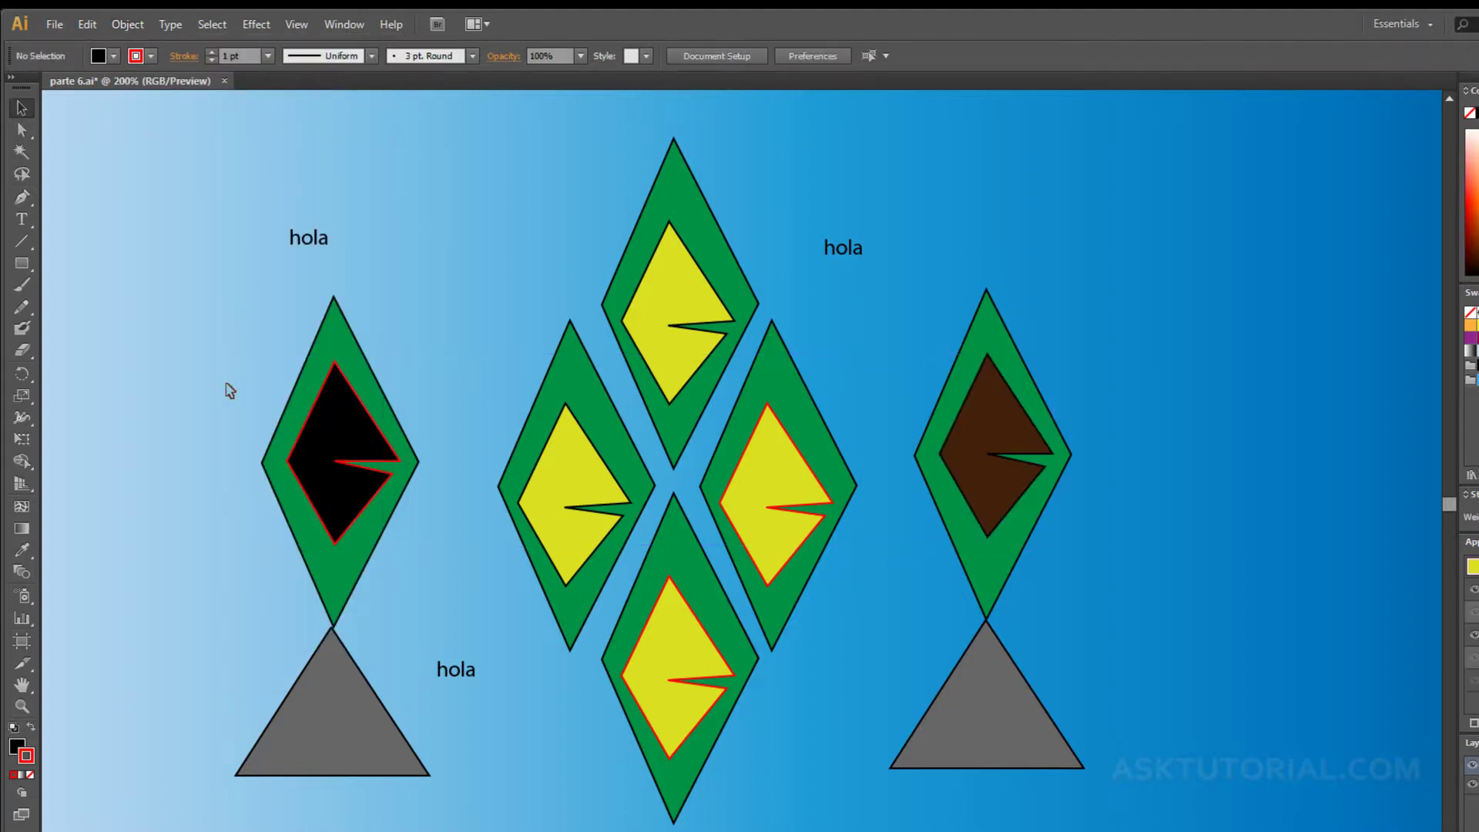
click(353, 410)
click(508, 538)
click(990, 452)
click(449, 422)
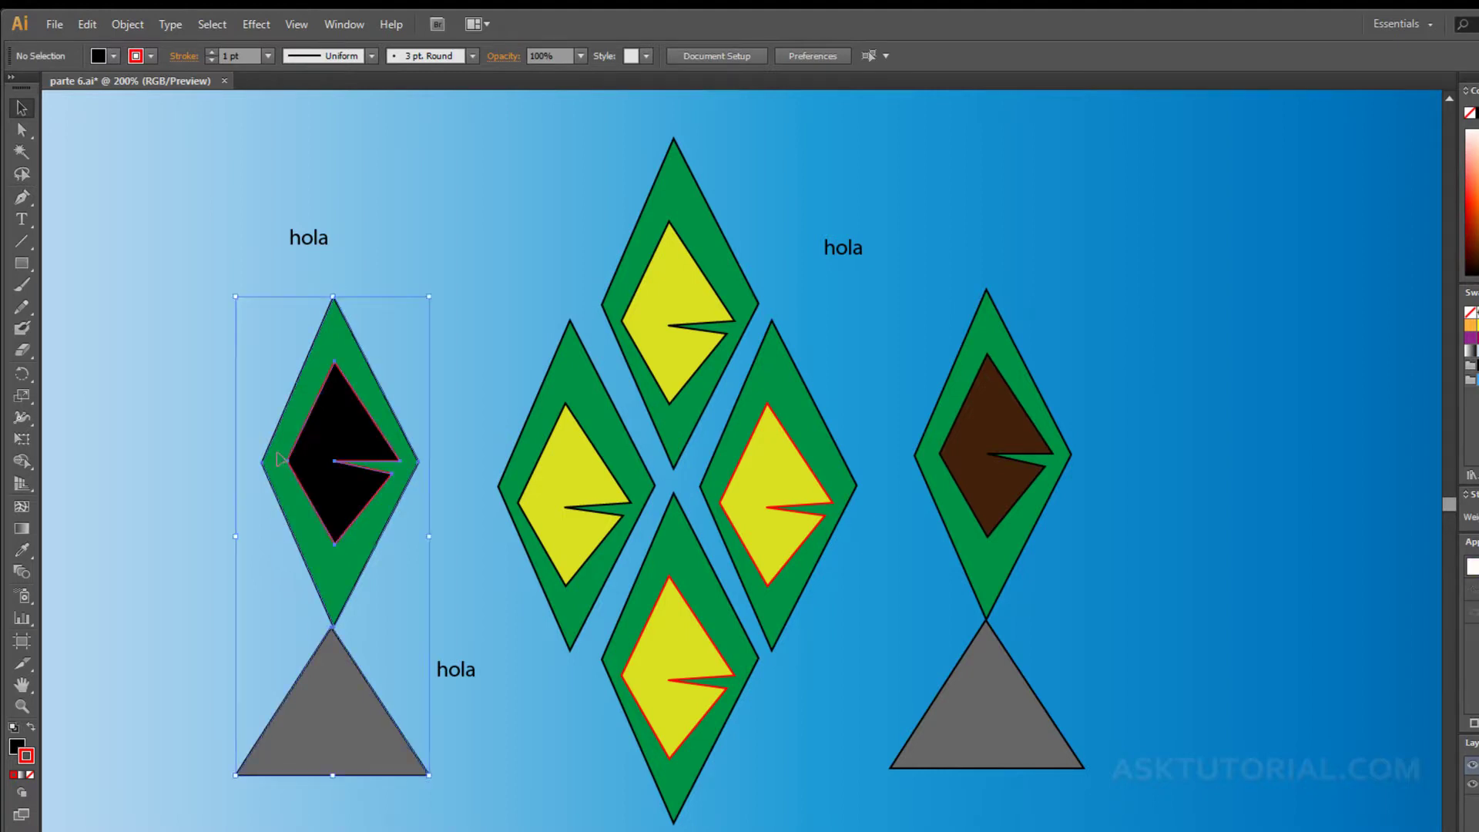
Try to enlarge the left figure's group from its corner, undo the scaling, and reselect and deselect the group.
click(291, 518)
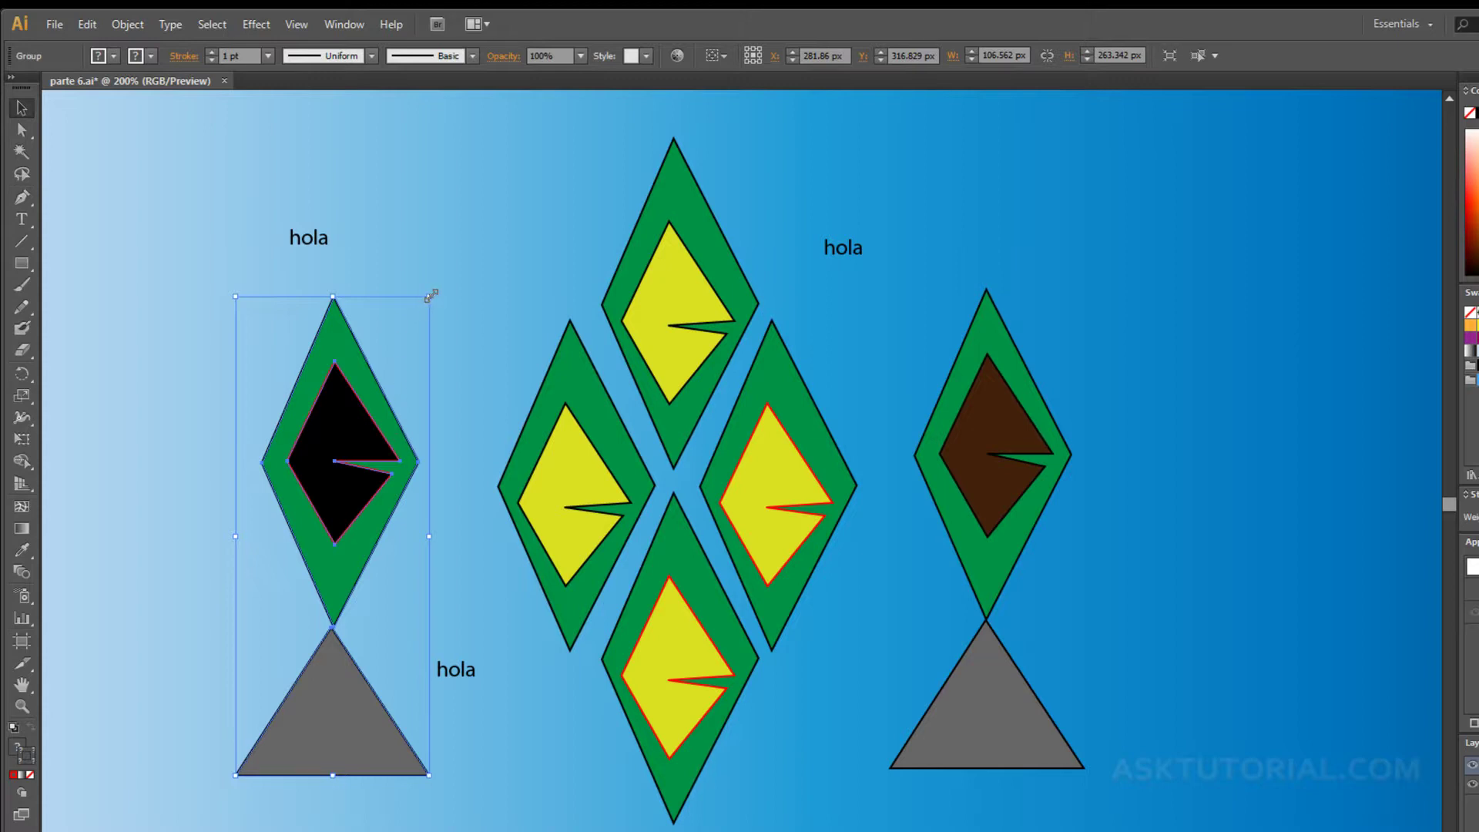
drag(431, 295, 548, 193)
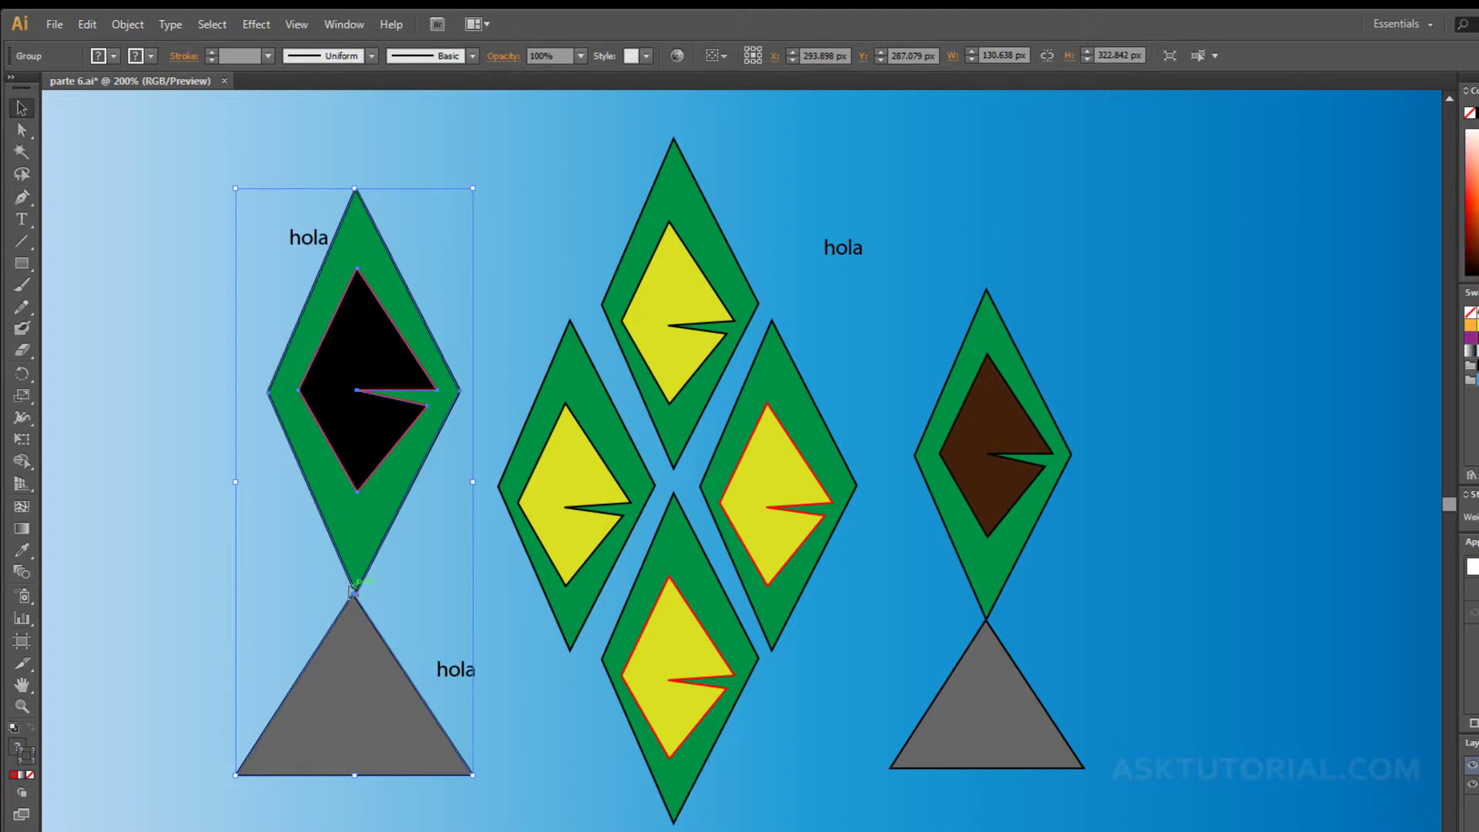
key(ctrl+z)
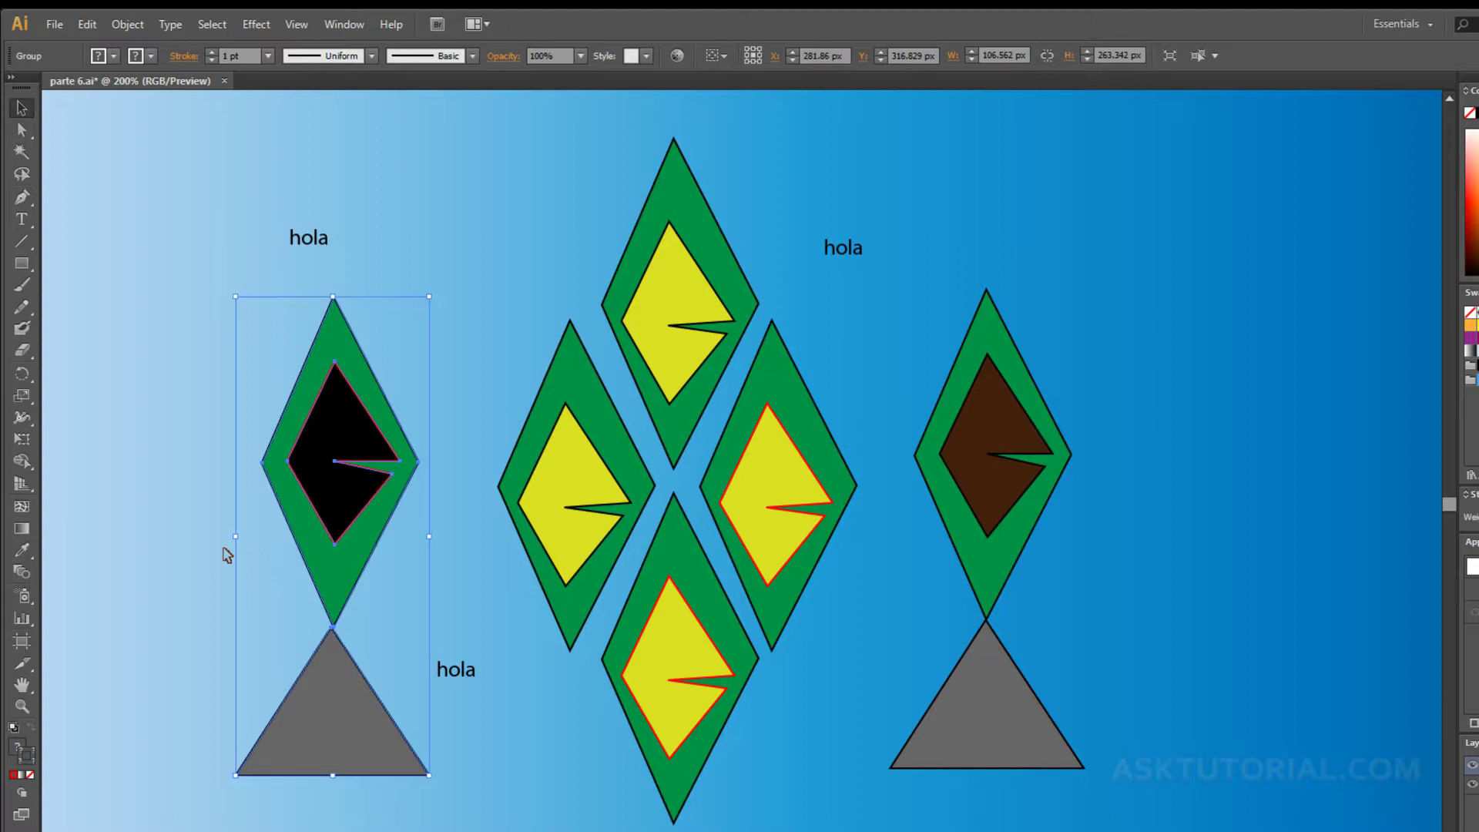
click(210, 509)
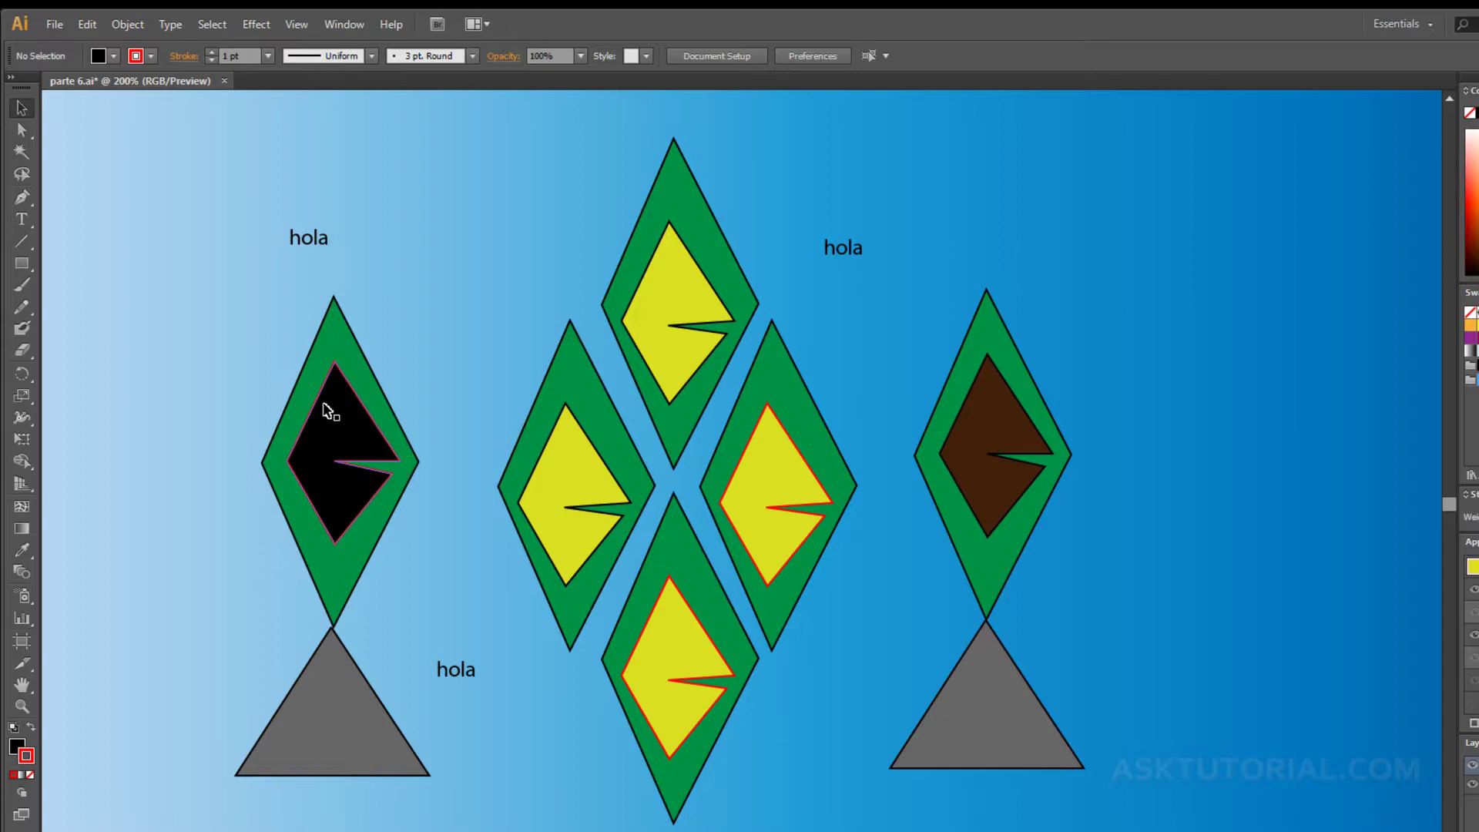
click(312, 504)
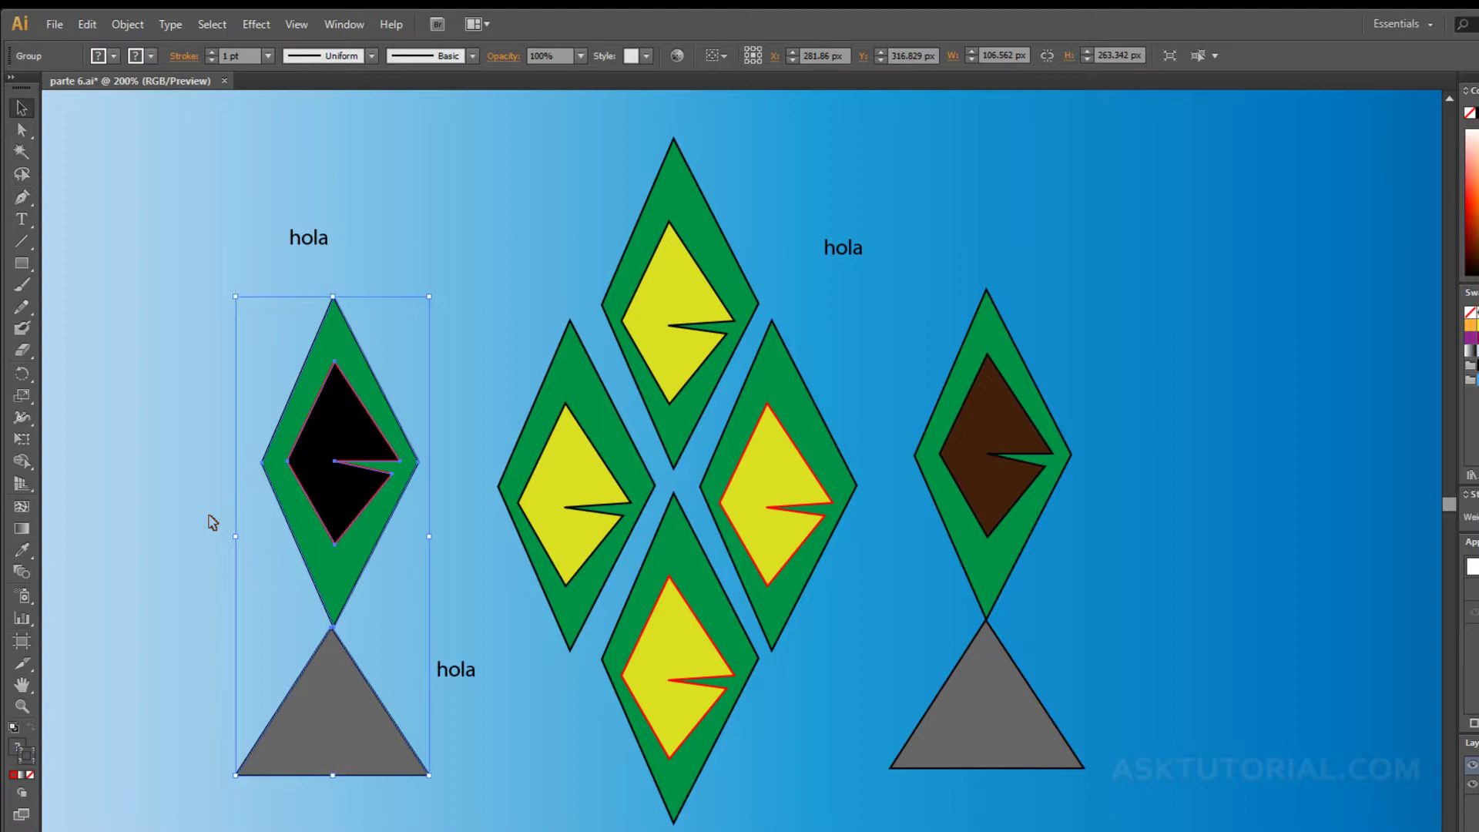
click(213, 523)
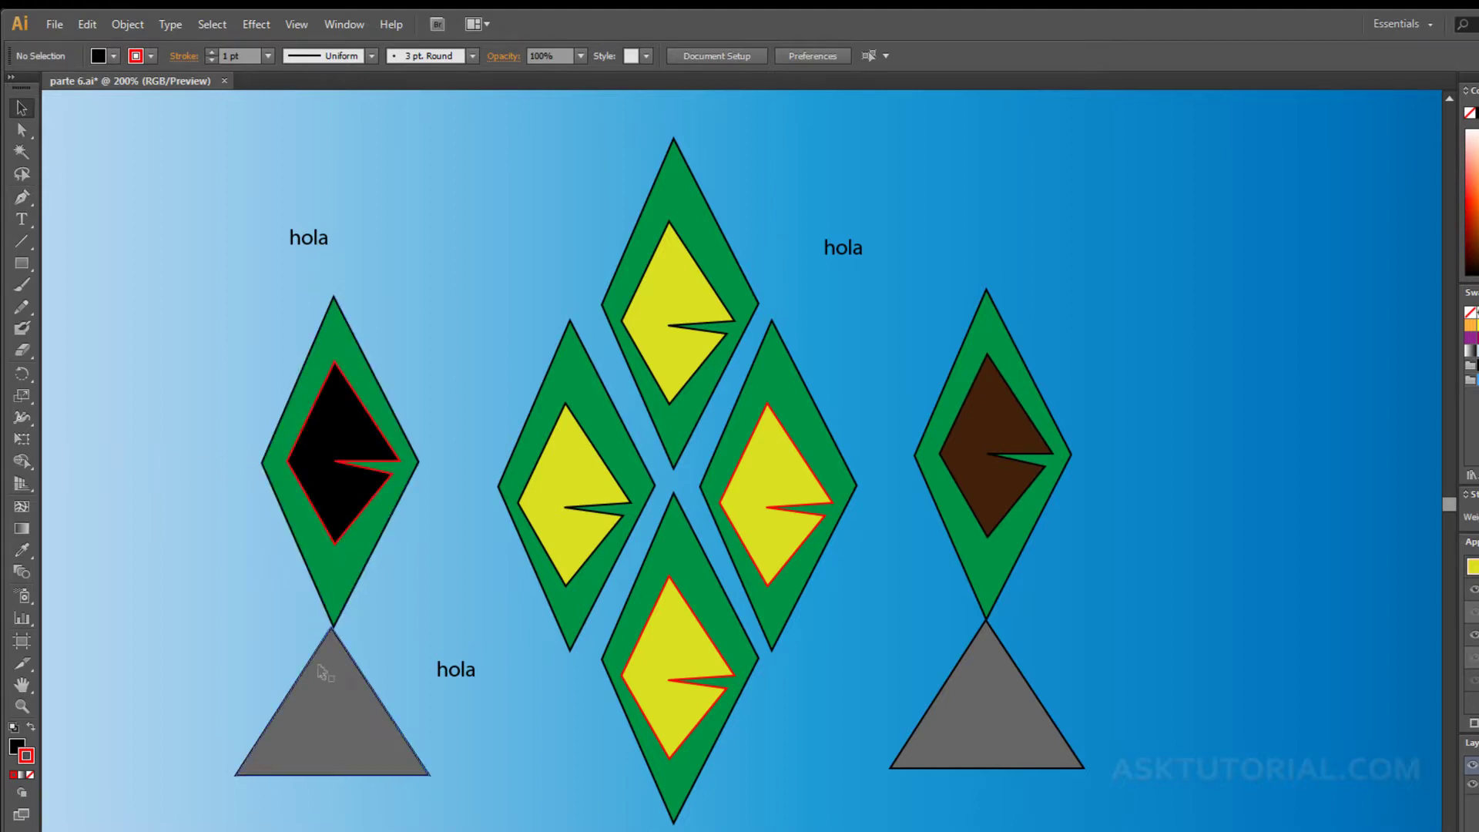
Isolate the black inner shape within the left group, enlarge it to about 76 by 123 px, and recenter it in the green diamond.
double_click(332, 444)
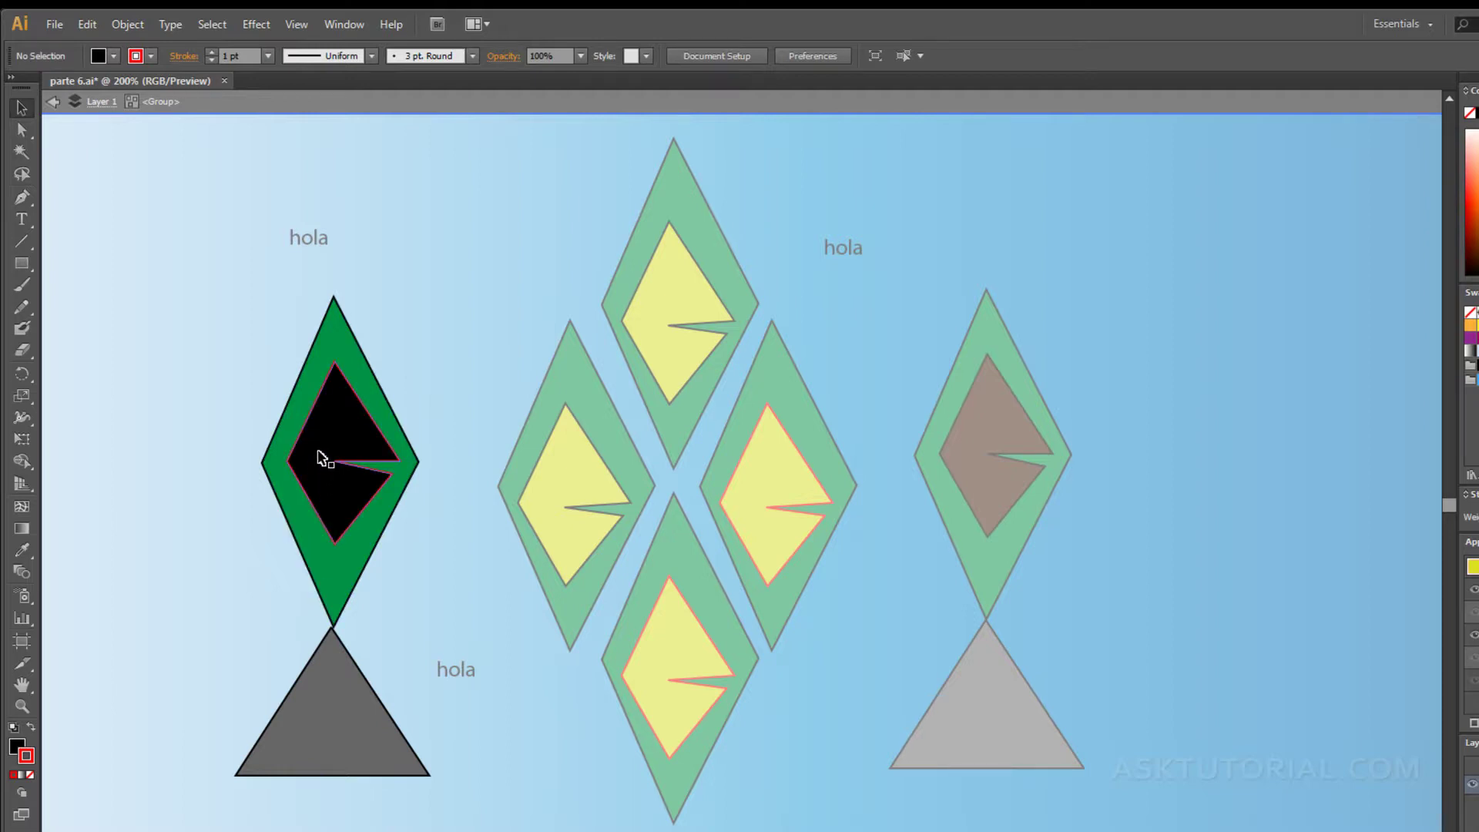
double_click(321, 457)
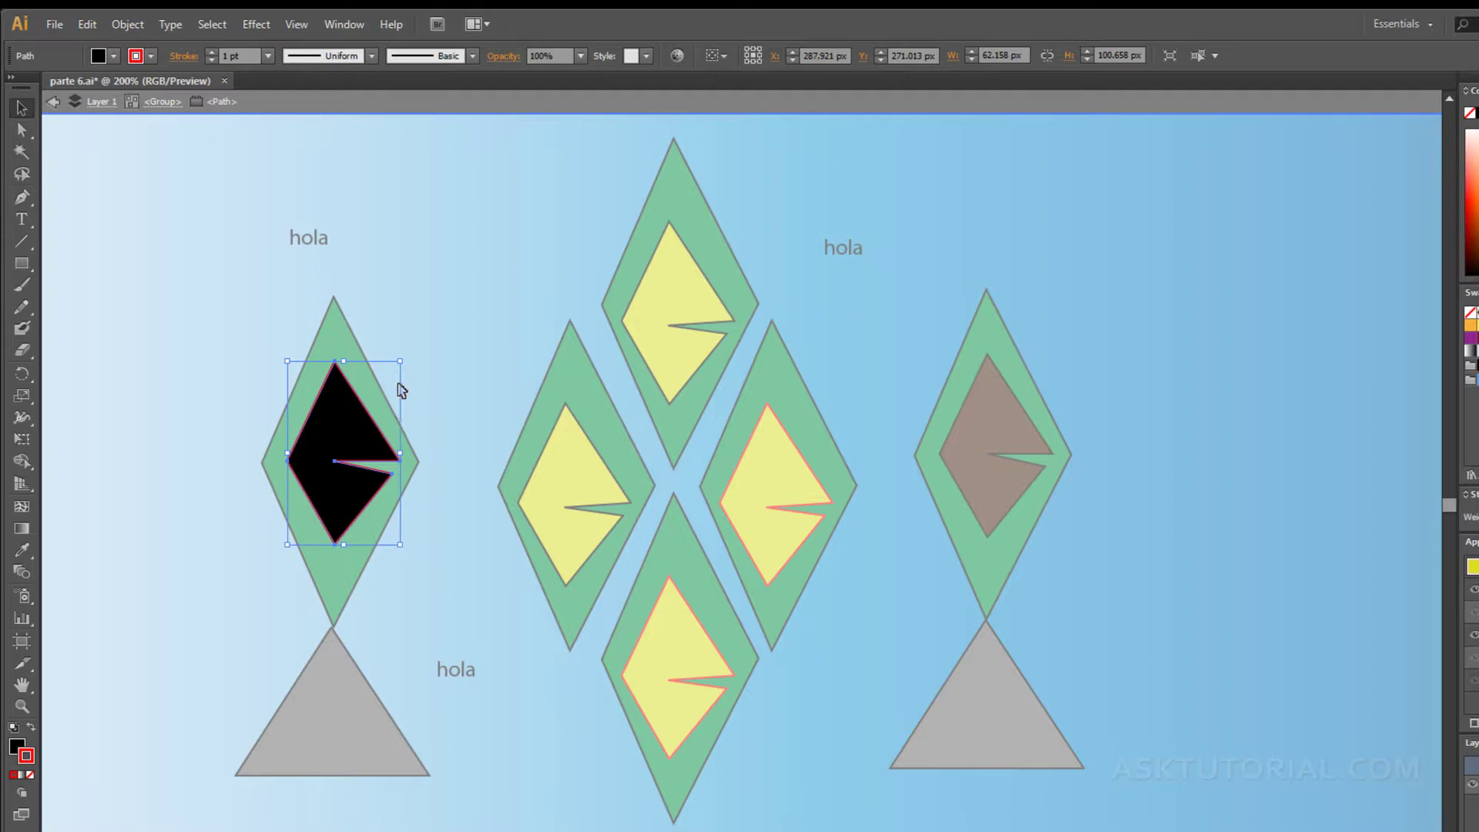
drag(400, 360, 430, 322)
drag(358, 408, 341, 426)
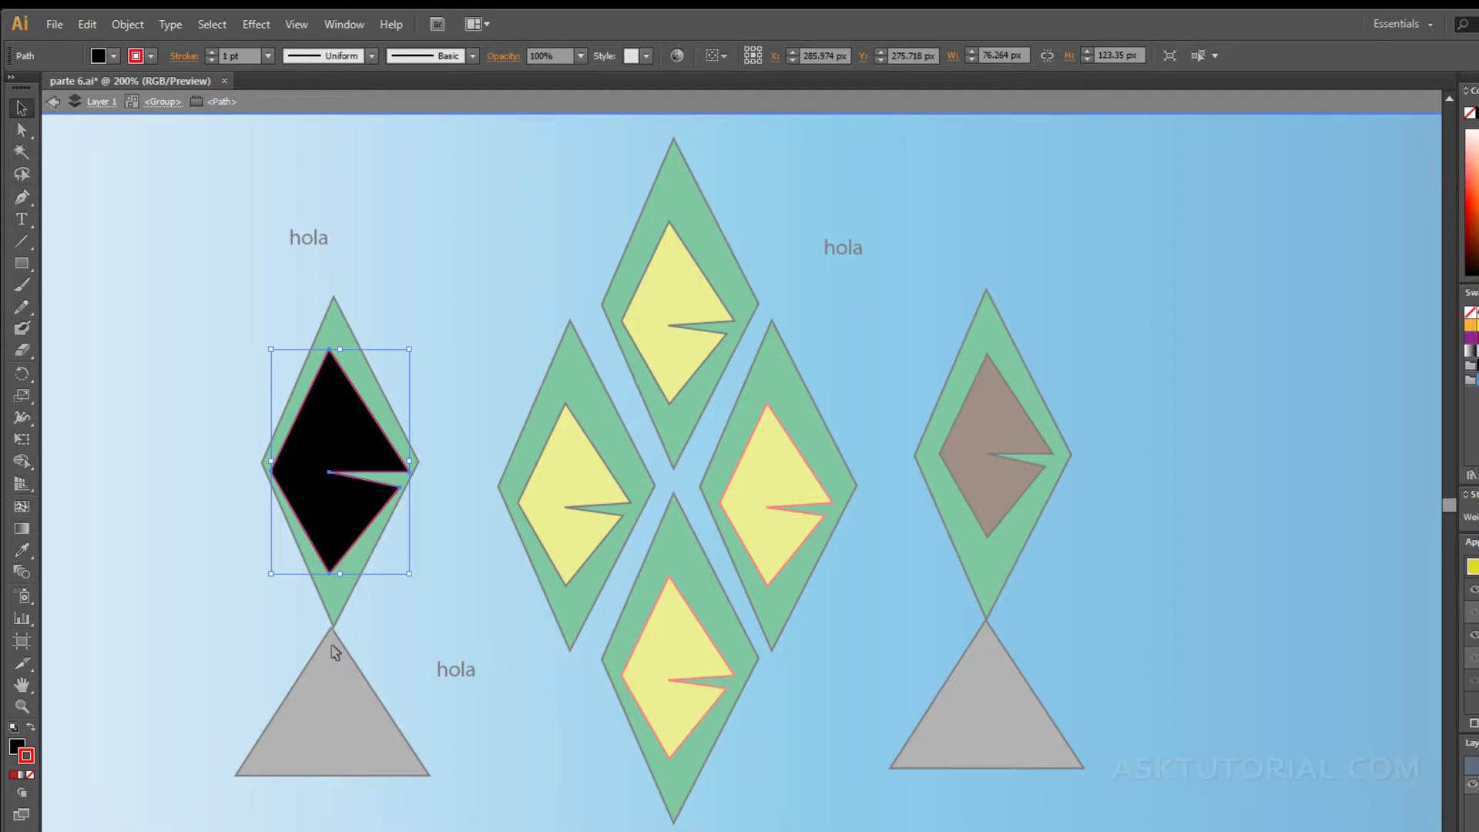
click(250, 508)
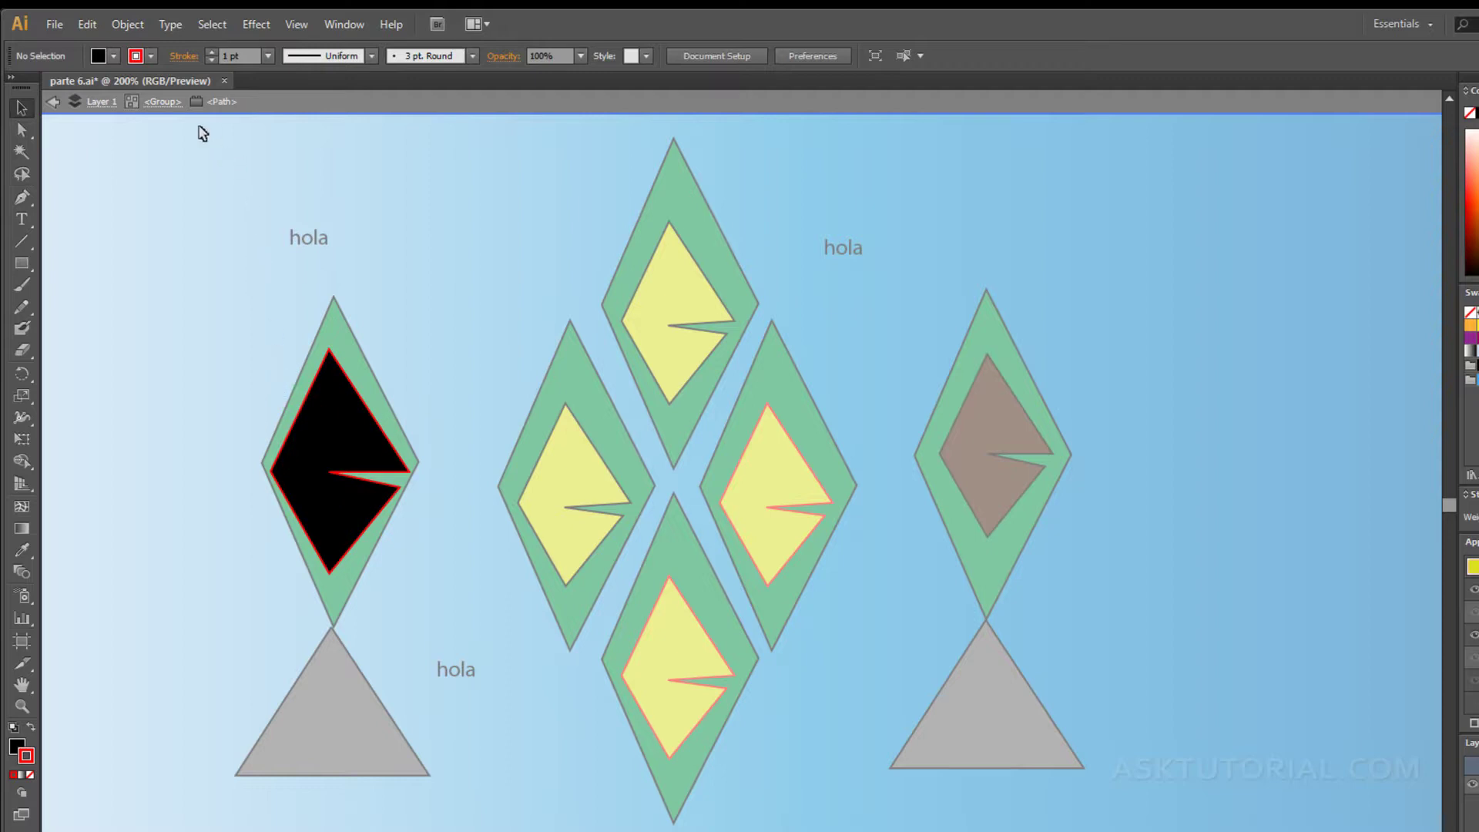
Leave isolation mode through the group and Layer 1 levels, and select the left figure's group with the Selection tool.
click(169, 107)
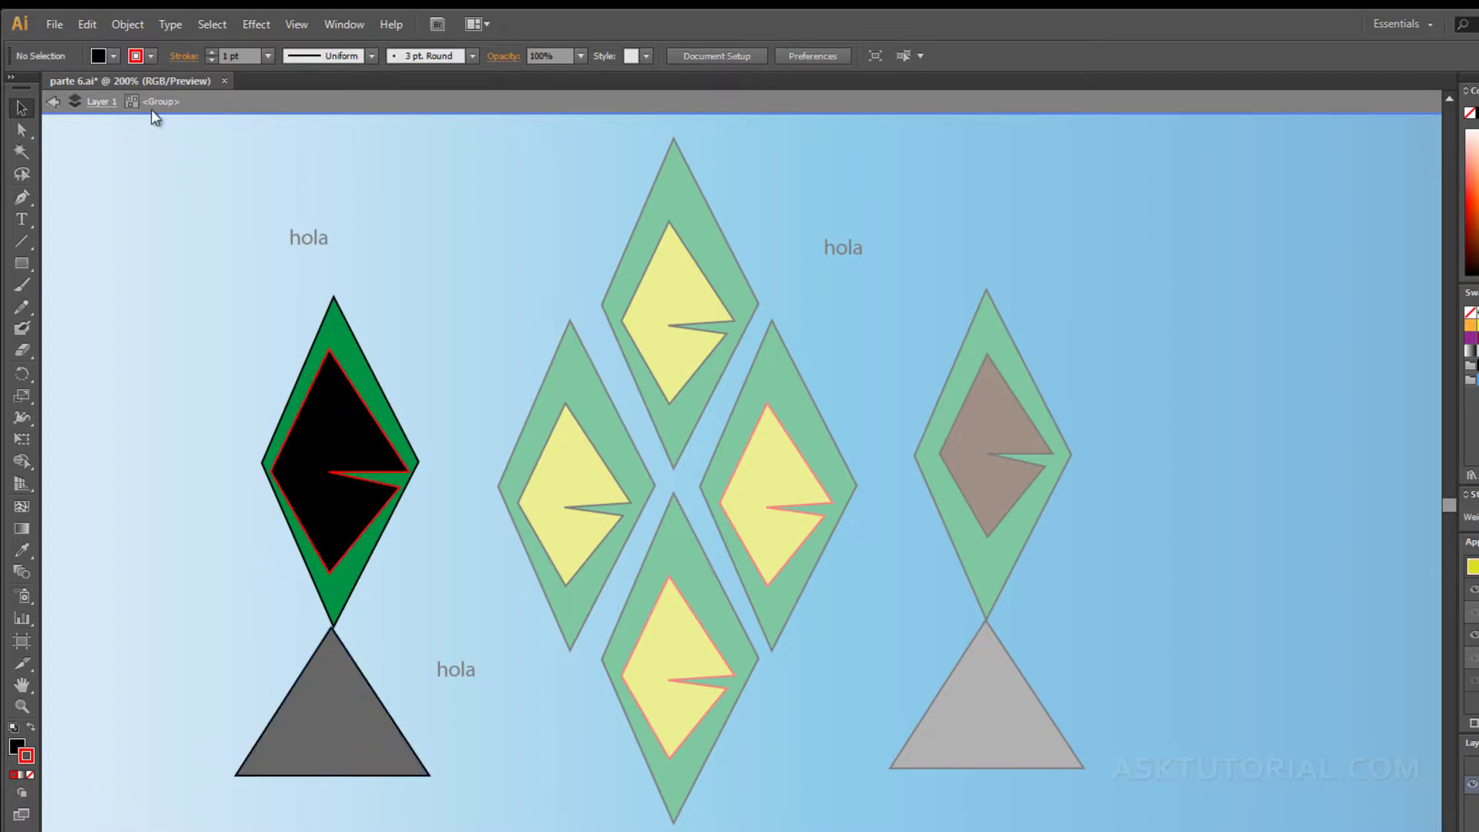
click(101, 102)
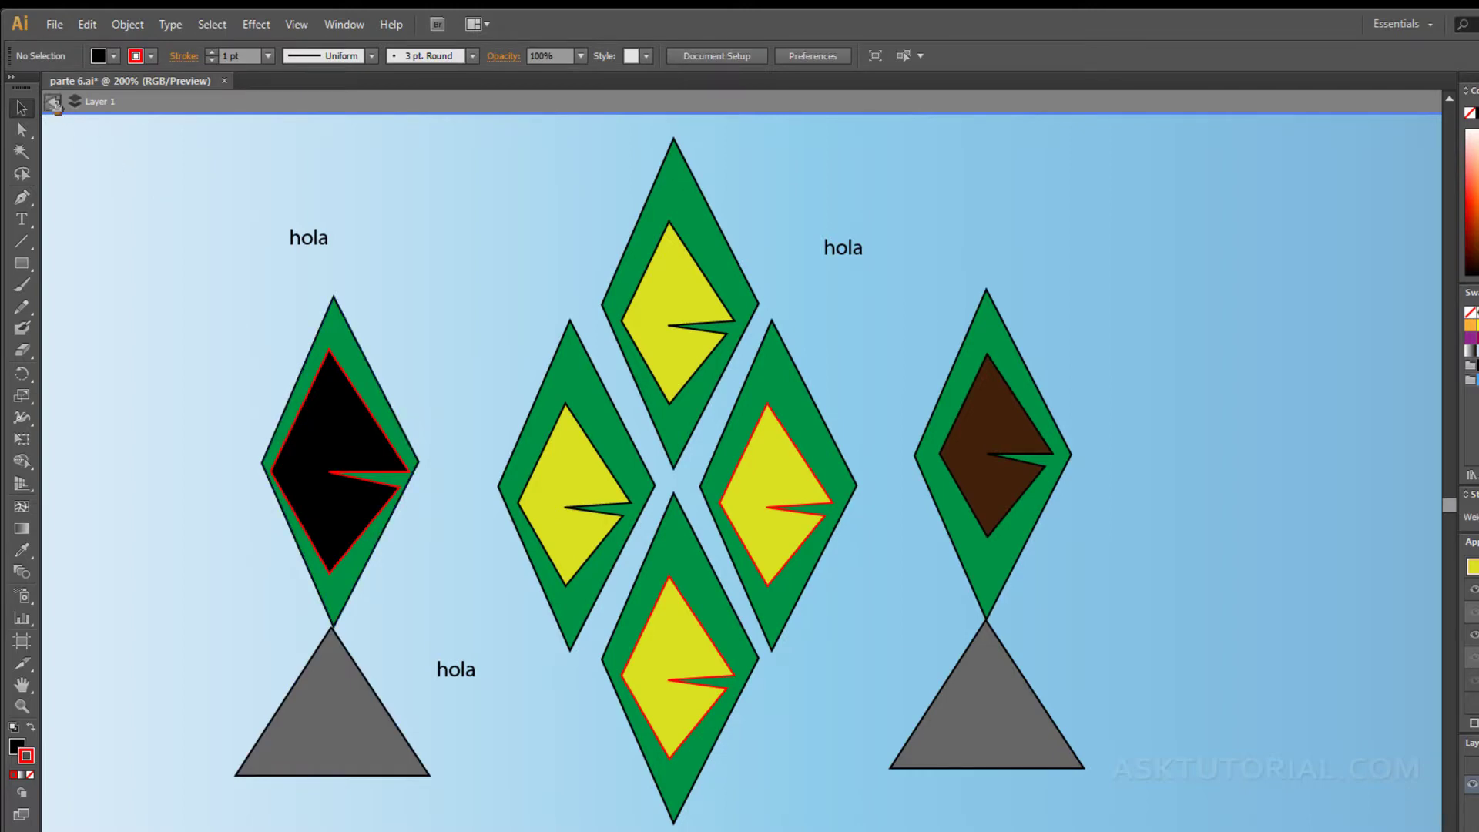
click(52, 103)
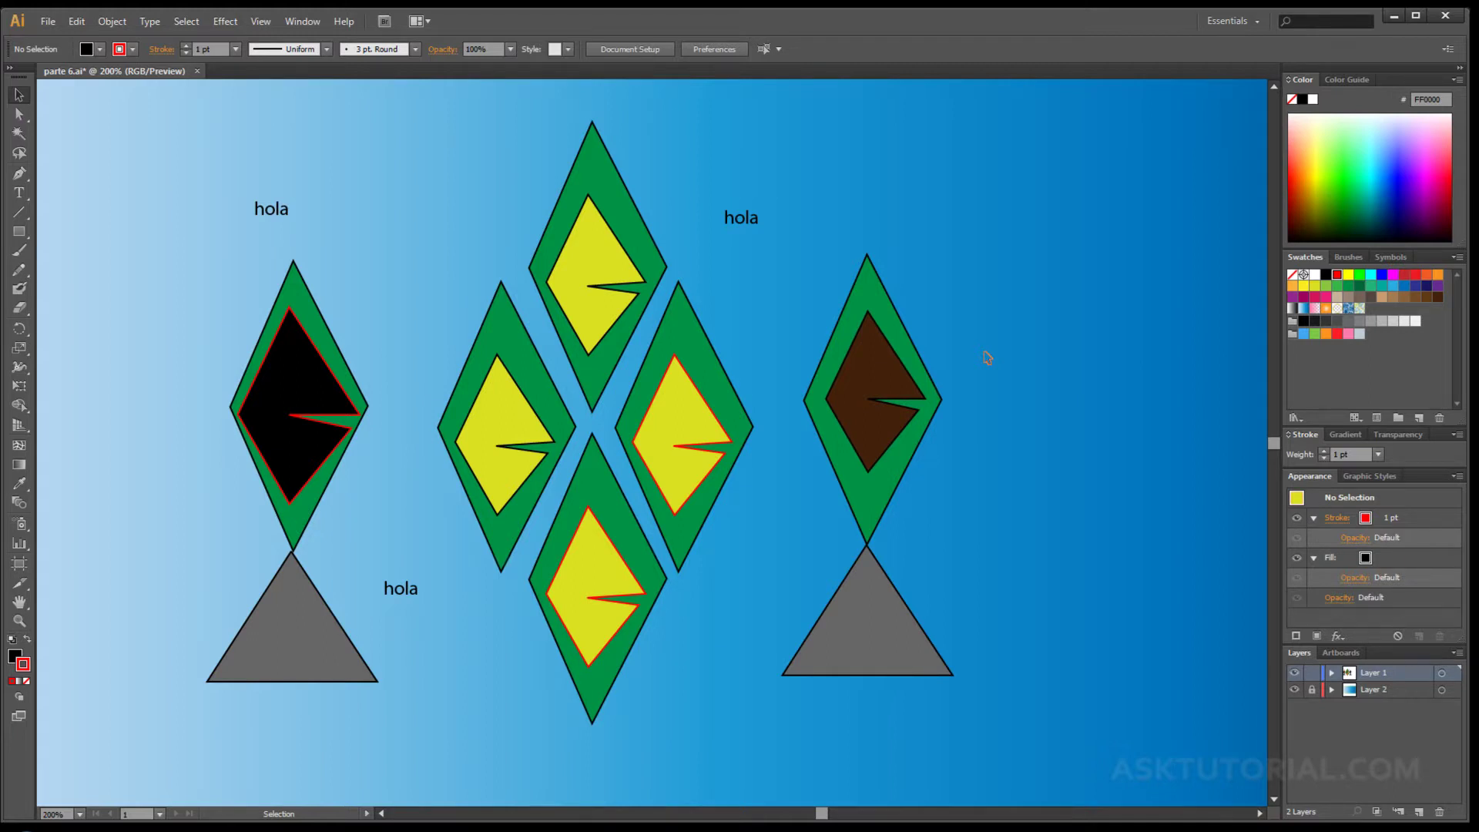
click(311, 330)
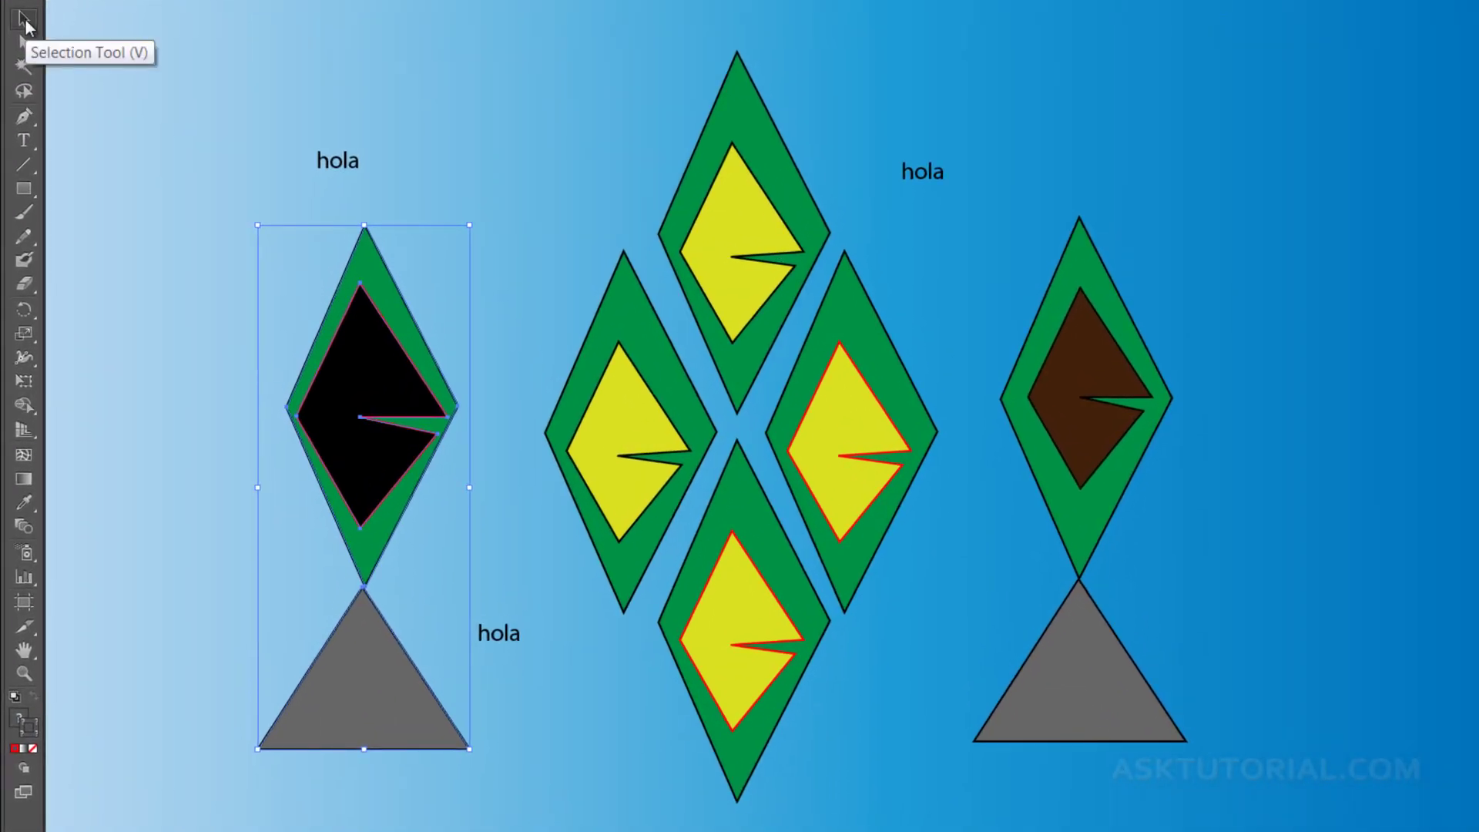
click(26, 20)
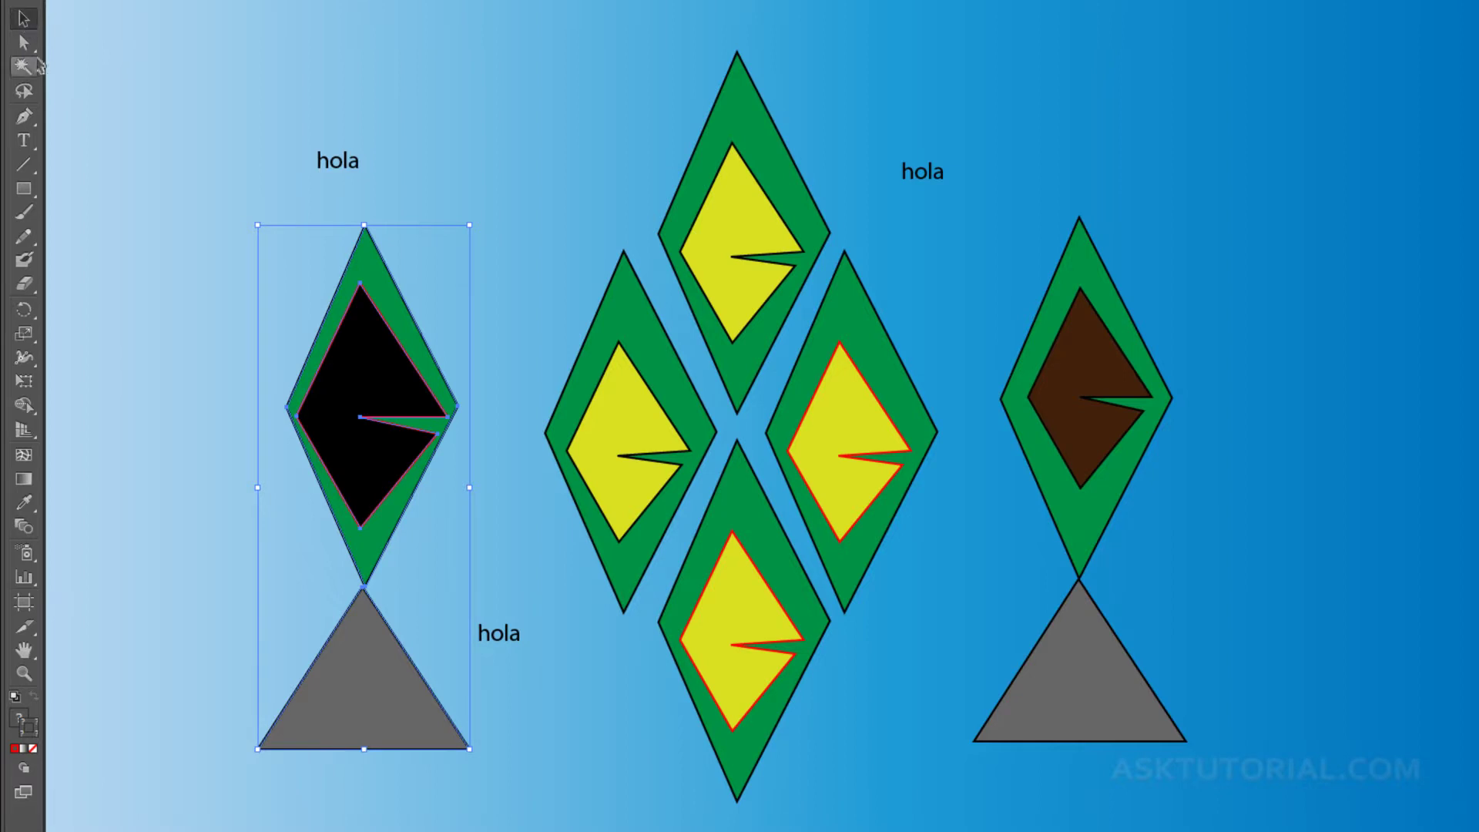
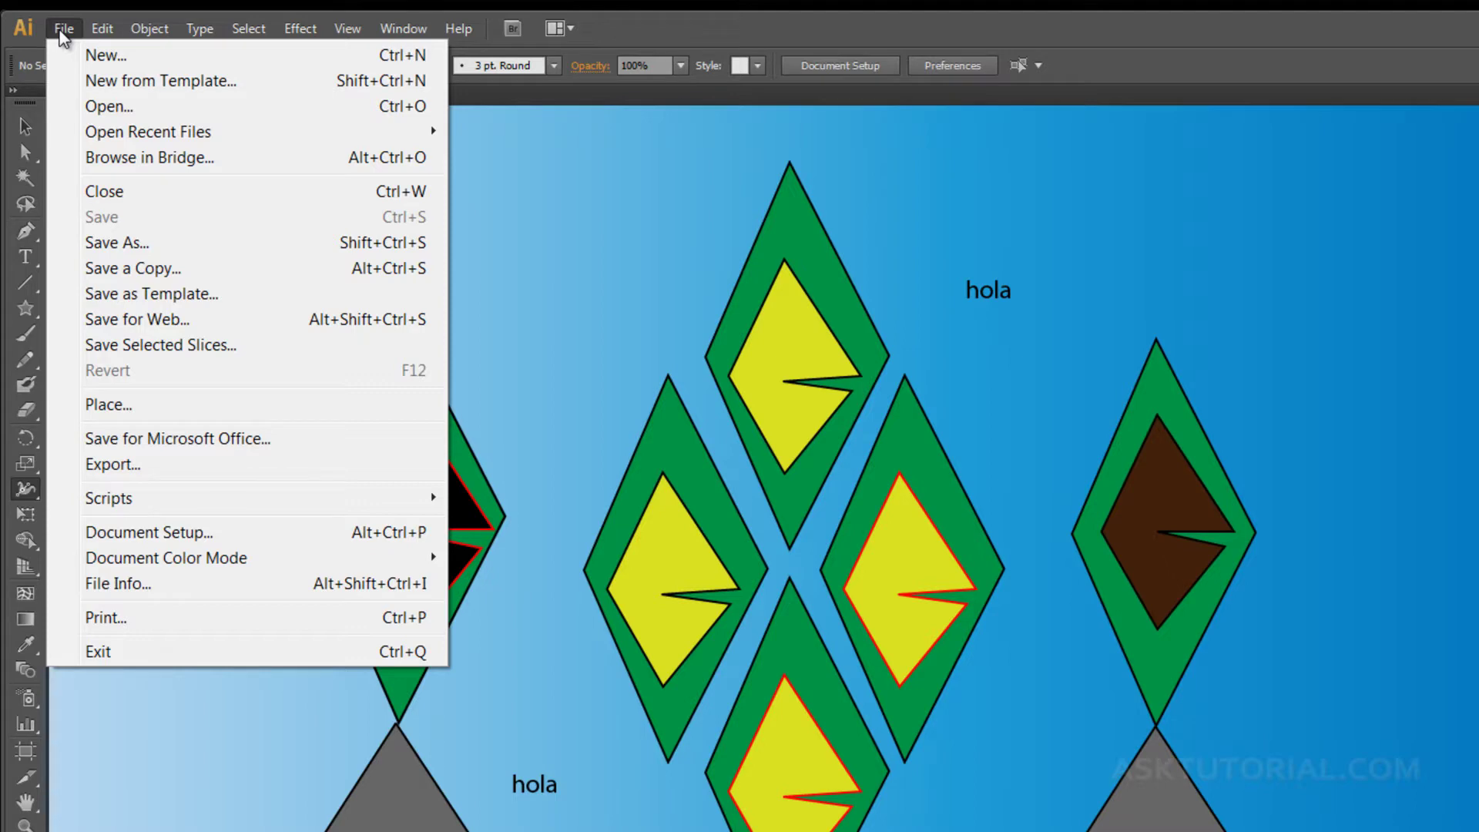
Create a new document with the Web profile at 960 x 560 px and one artboard.
click(104, 55)
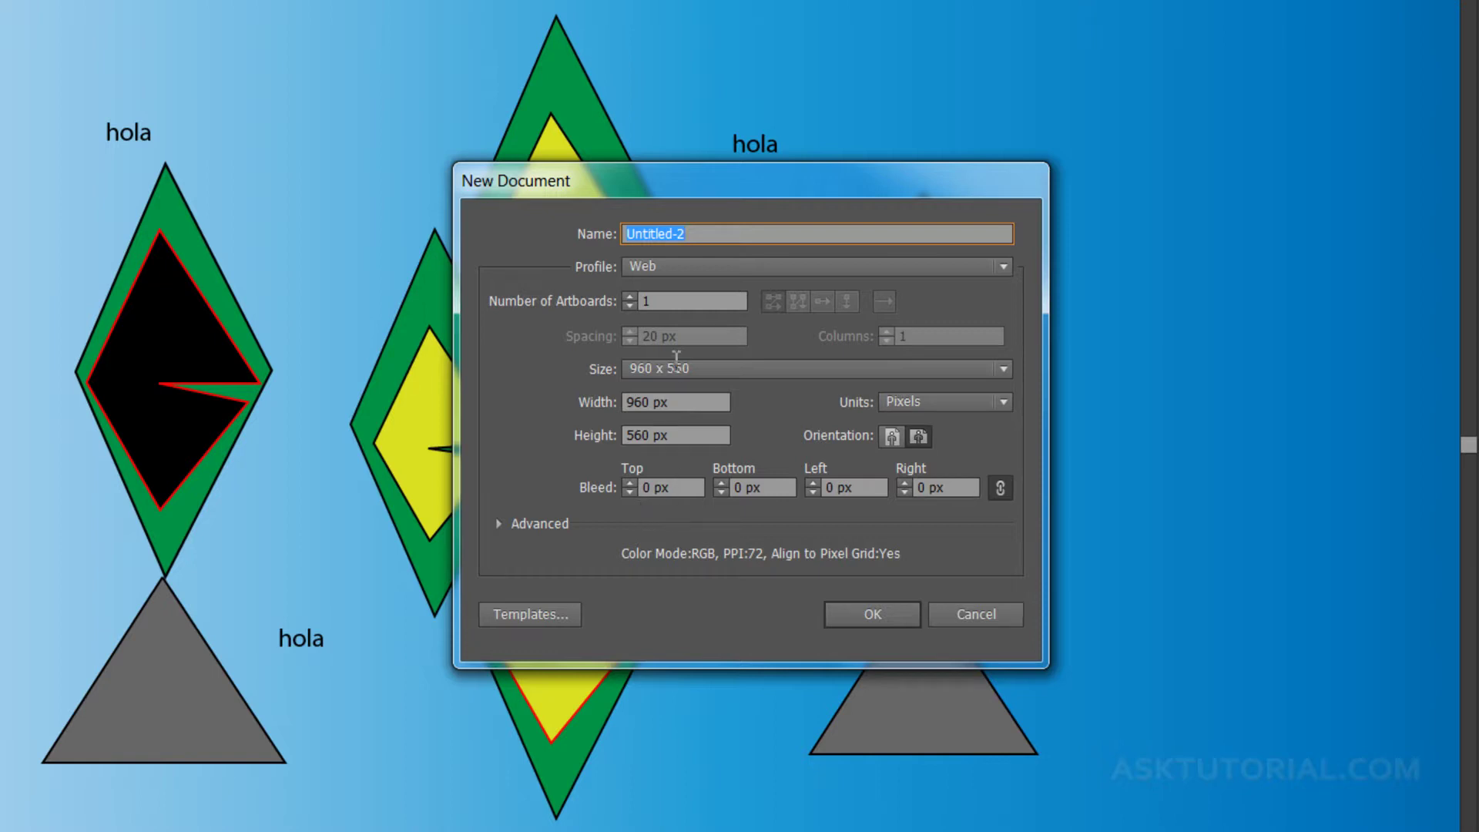
click(646, 265)
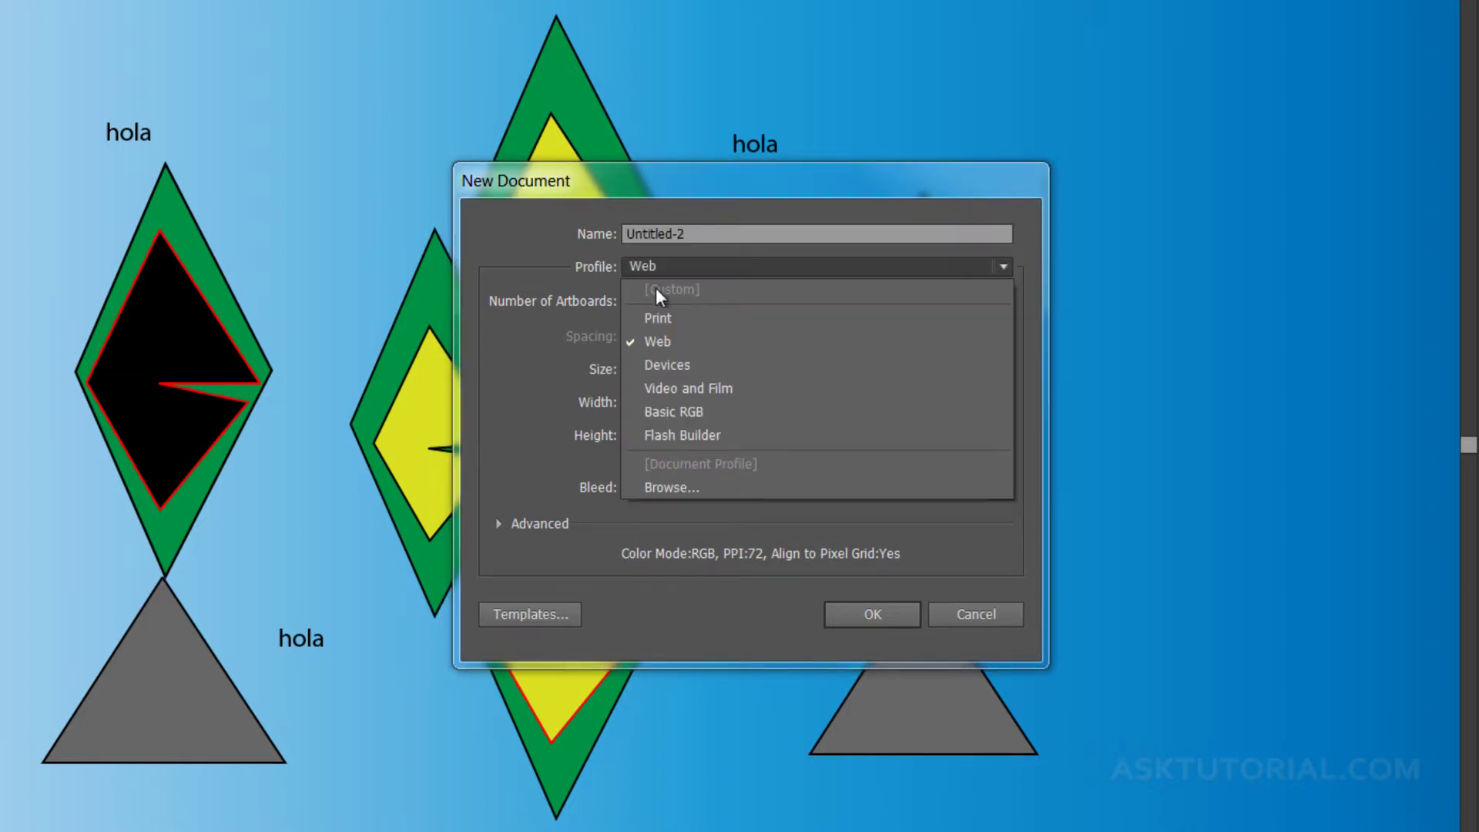
click(581, 333)
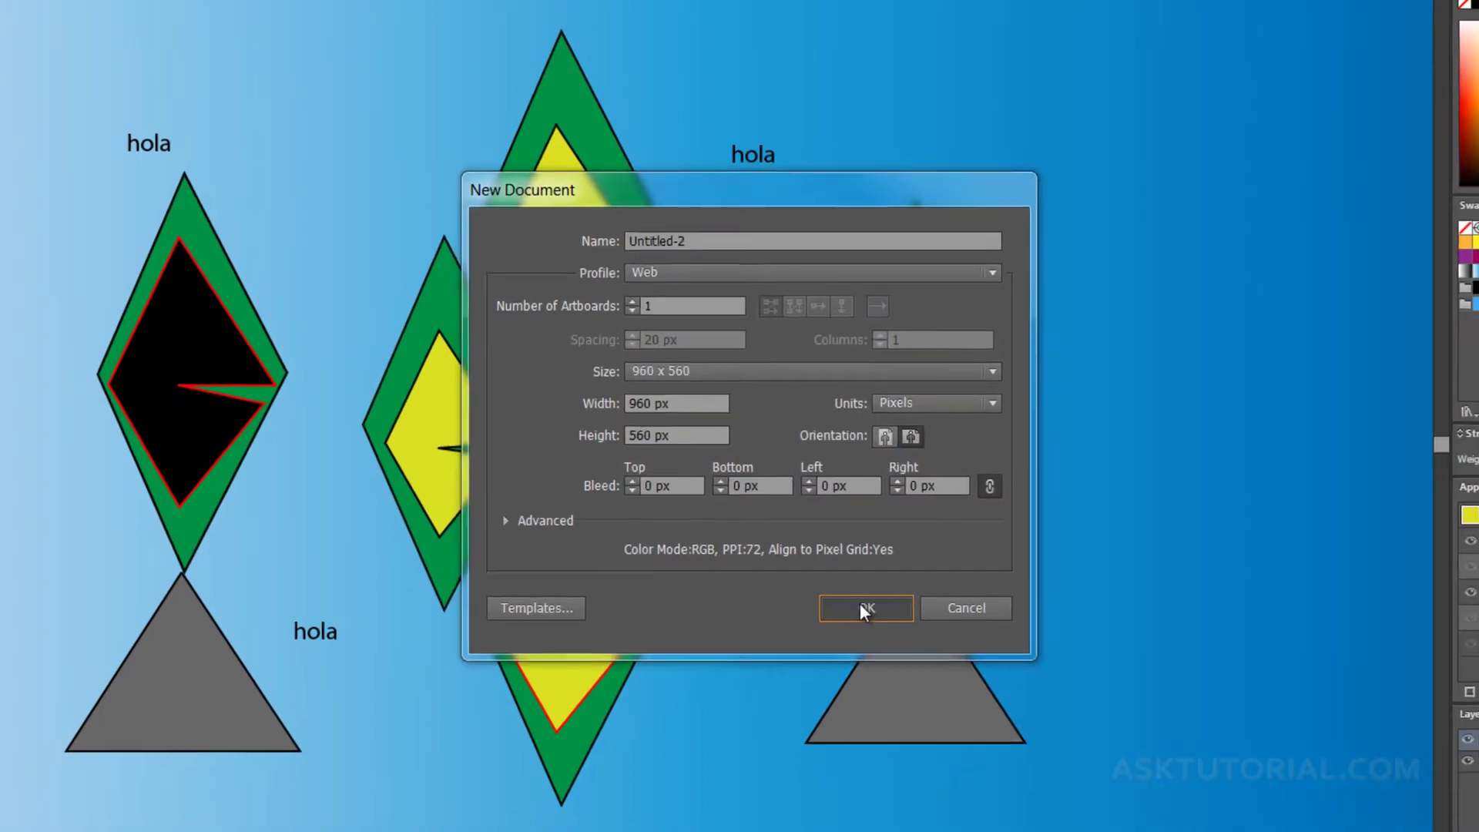
click(875, 617)
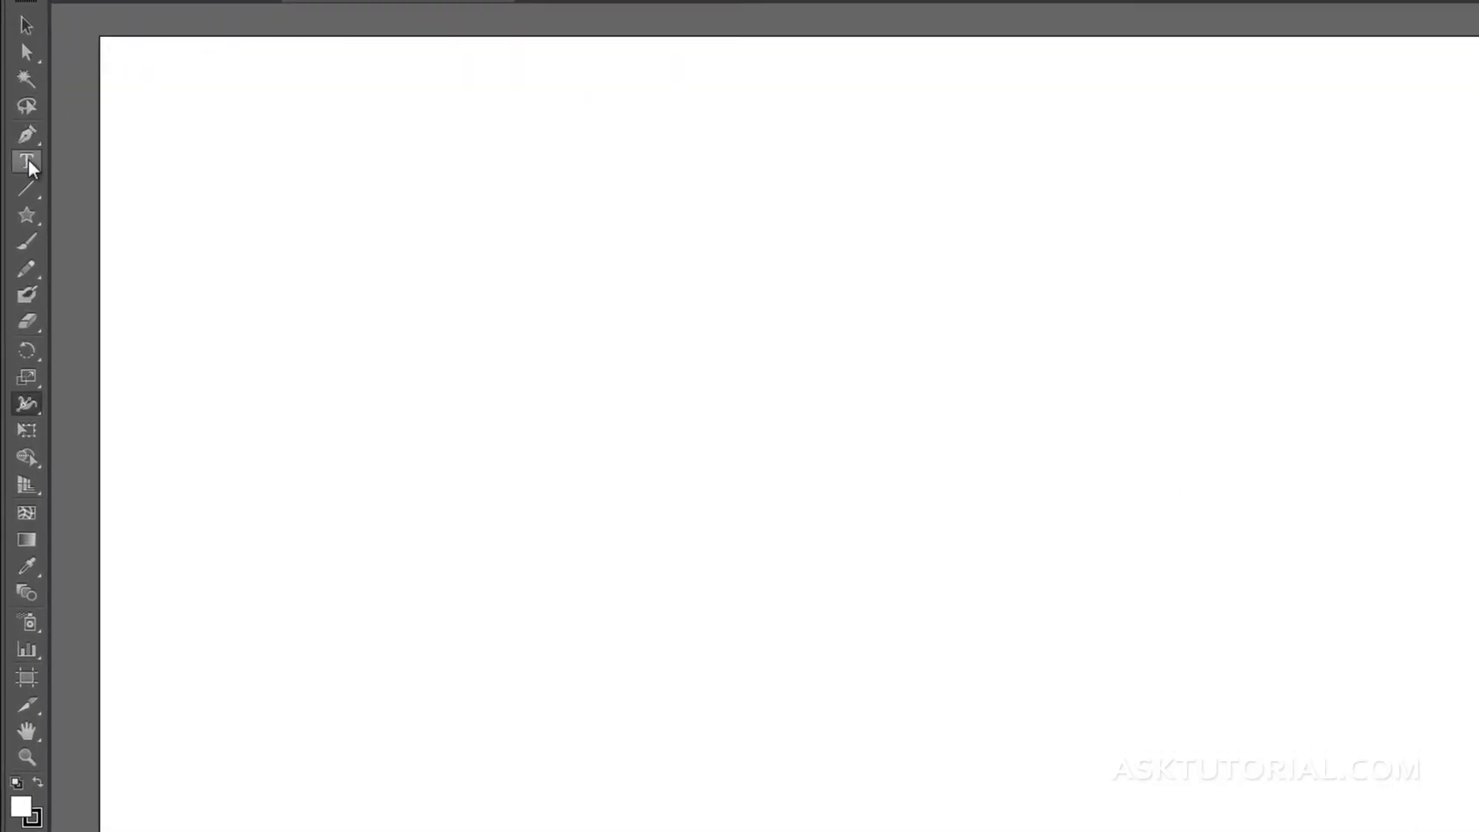
Draw three separate upright five-pointed stars across the artboard with the Star tool, about 210, 227 and 242 px wide.
click(28, 219)
click(74, 214)
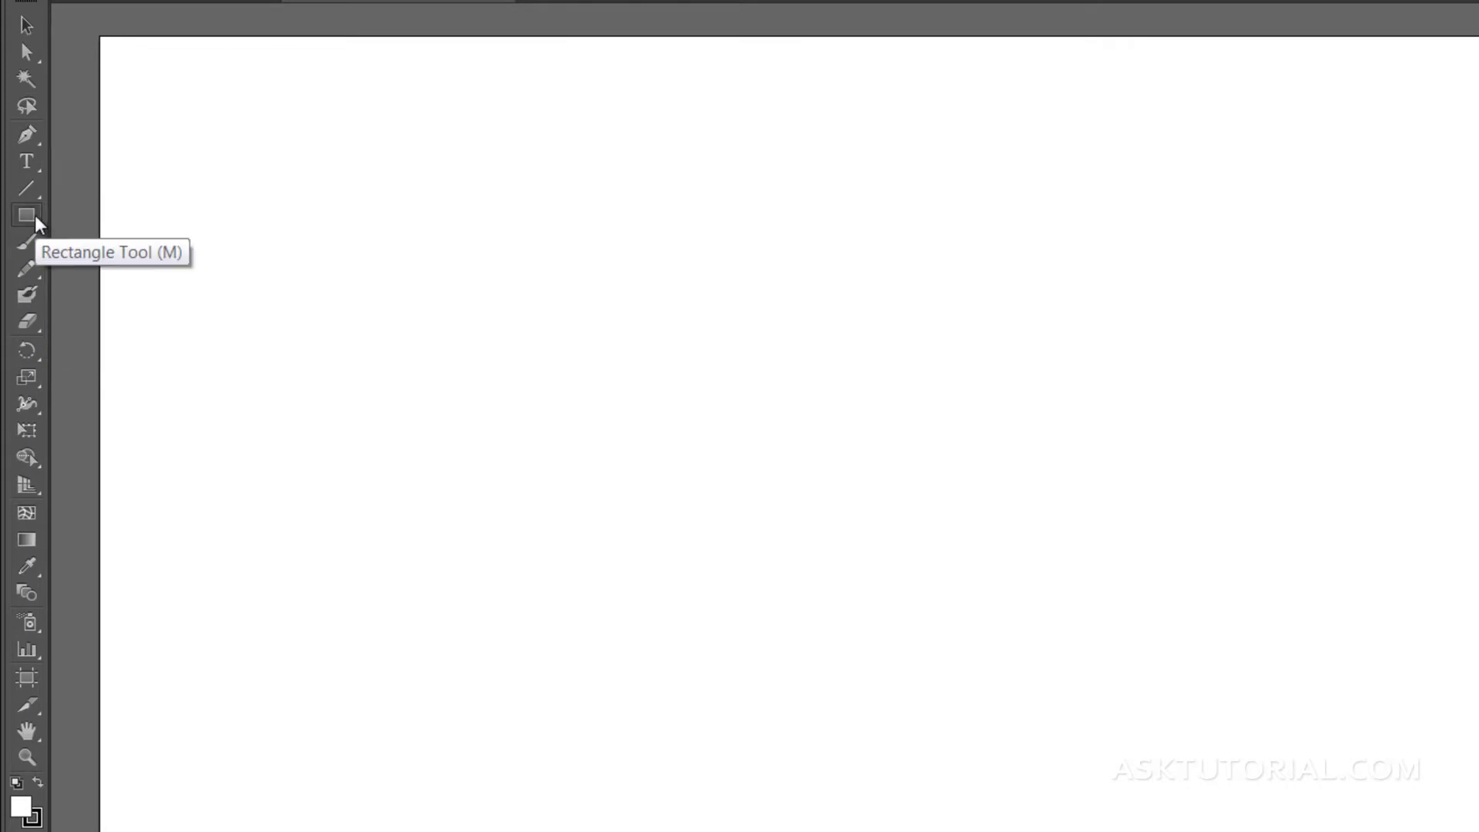
click(32, 215)
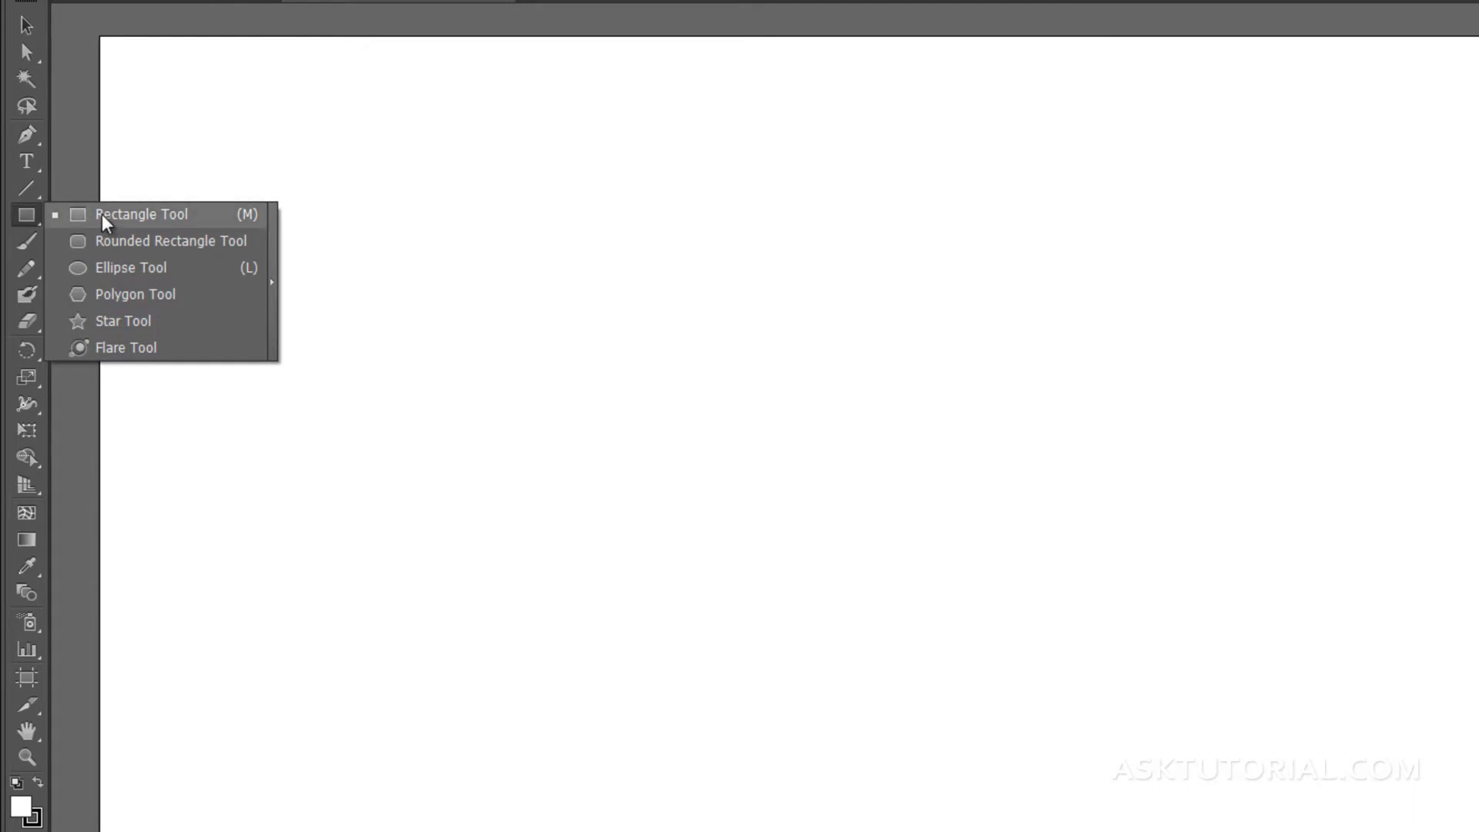
click(97, 323)
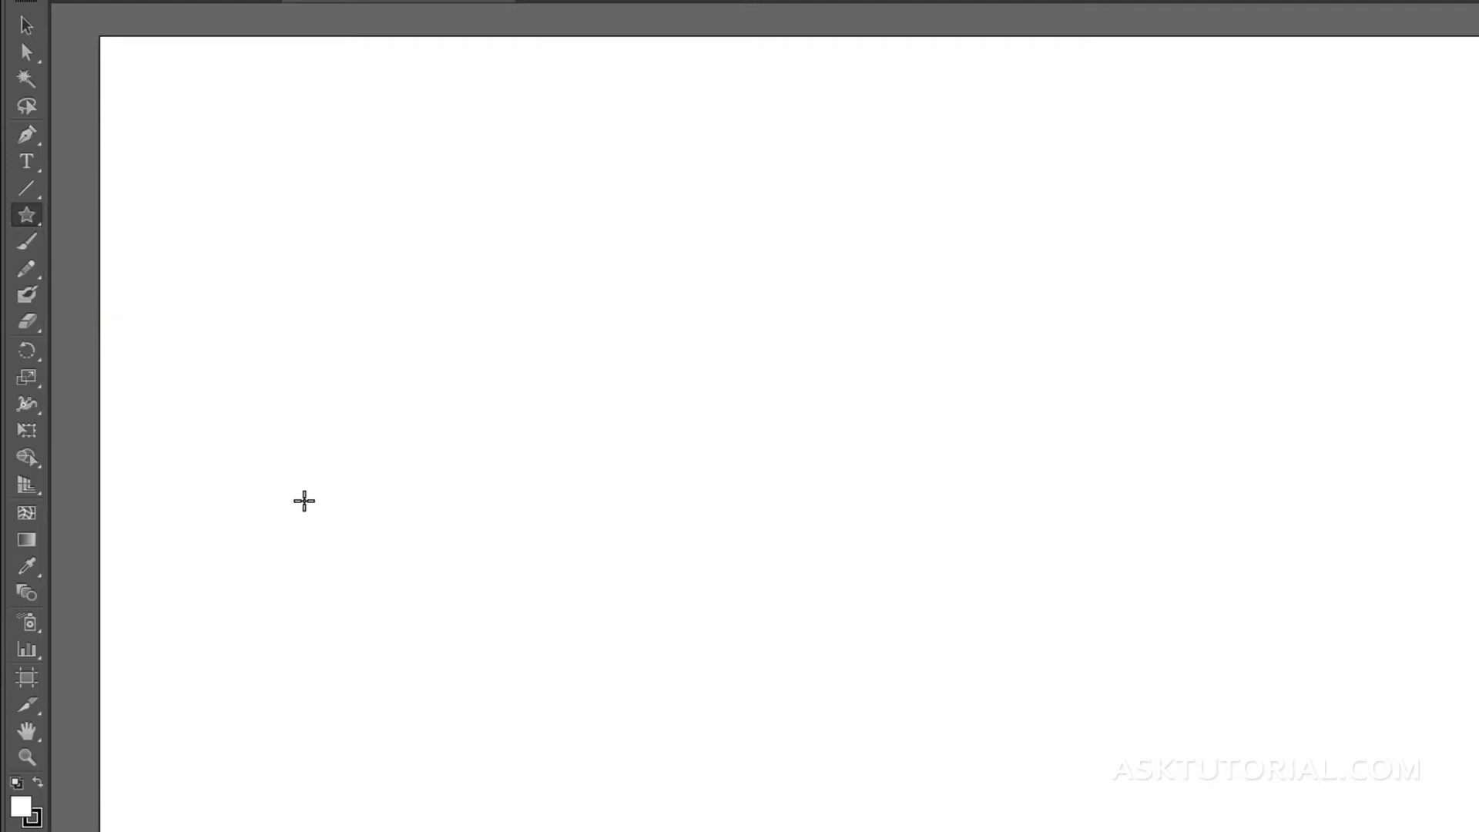
drag(305, 499, 303, 314)
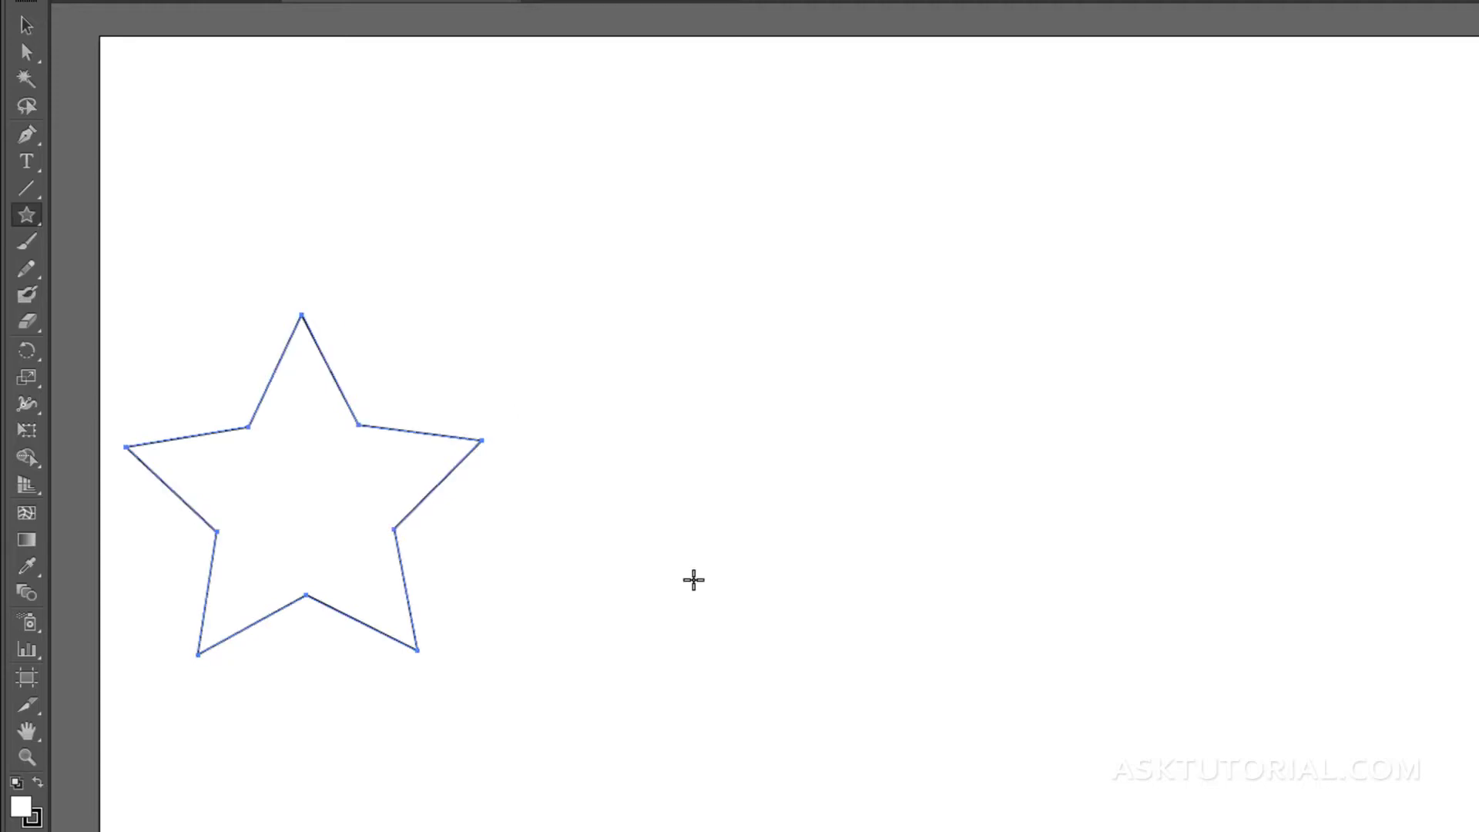
drag(674, 667, 671, 467)
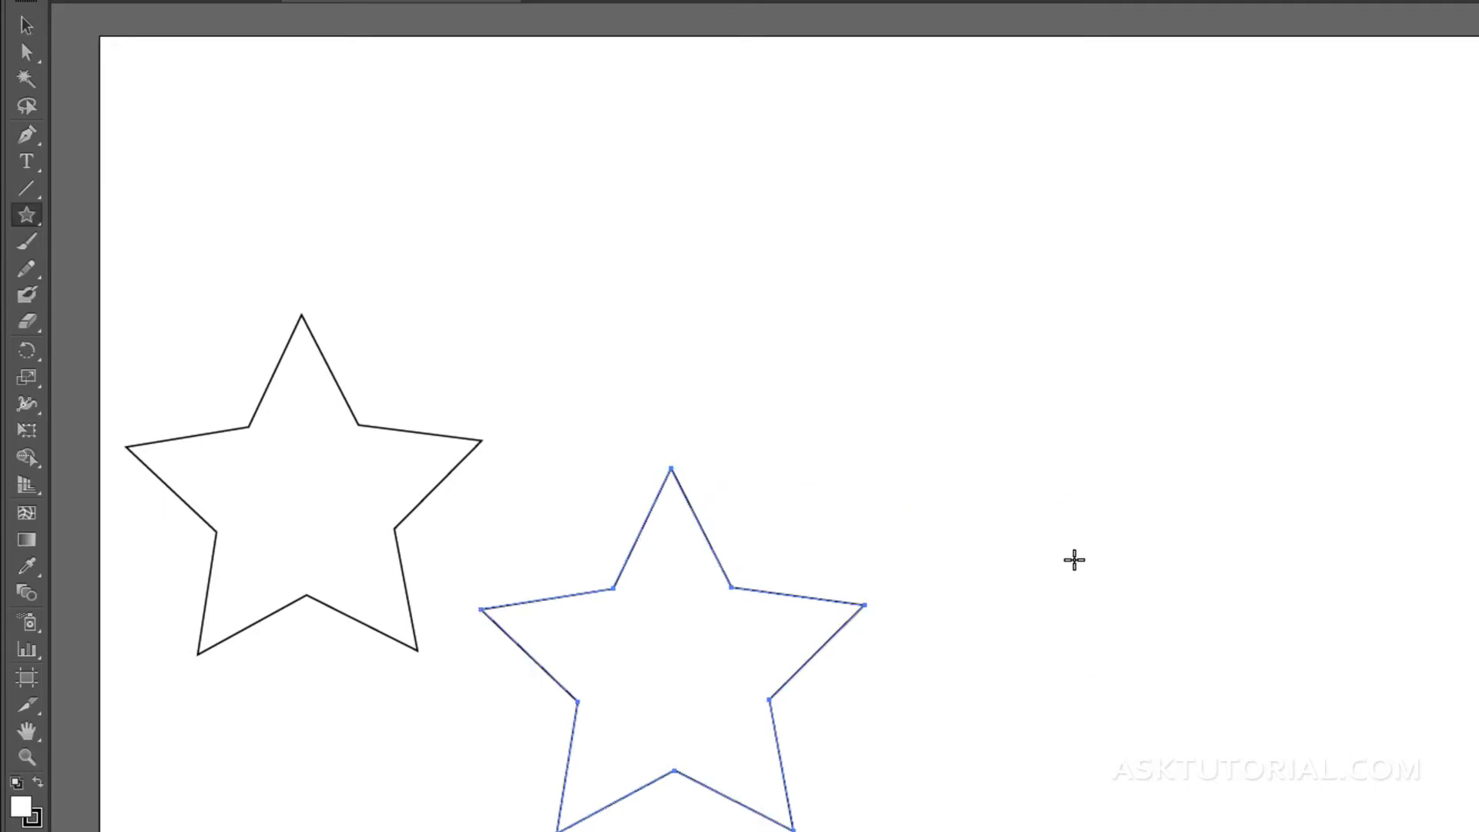
drag(1059, 590, 1055, 375)
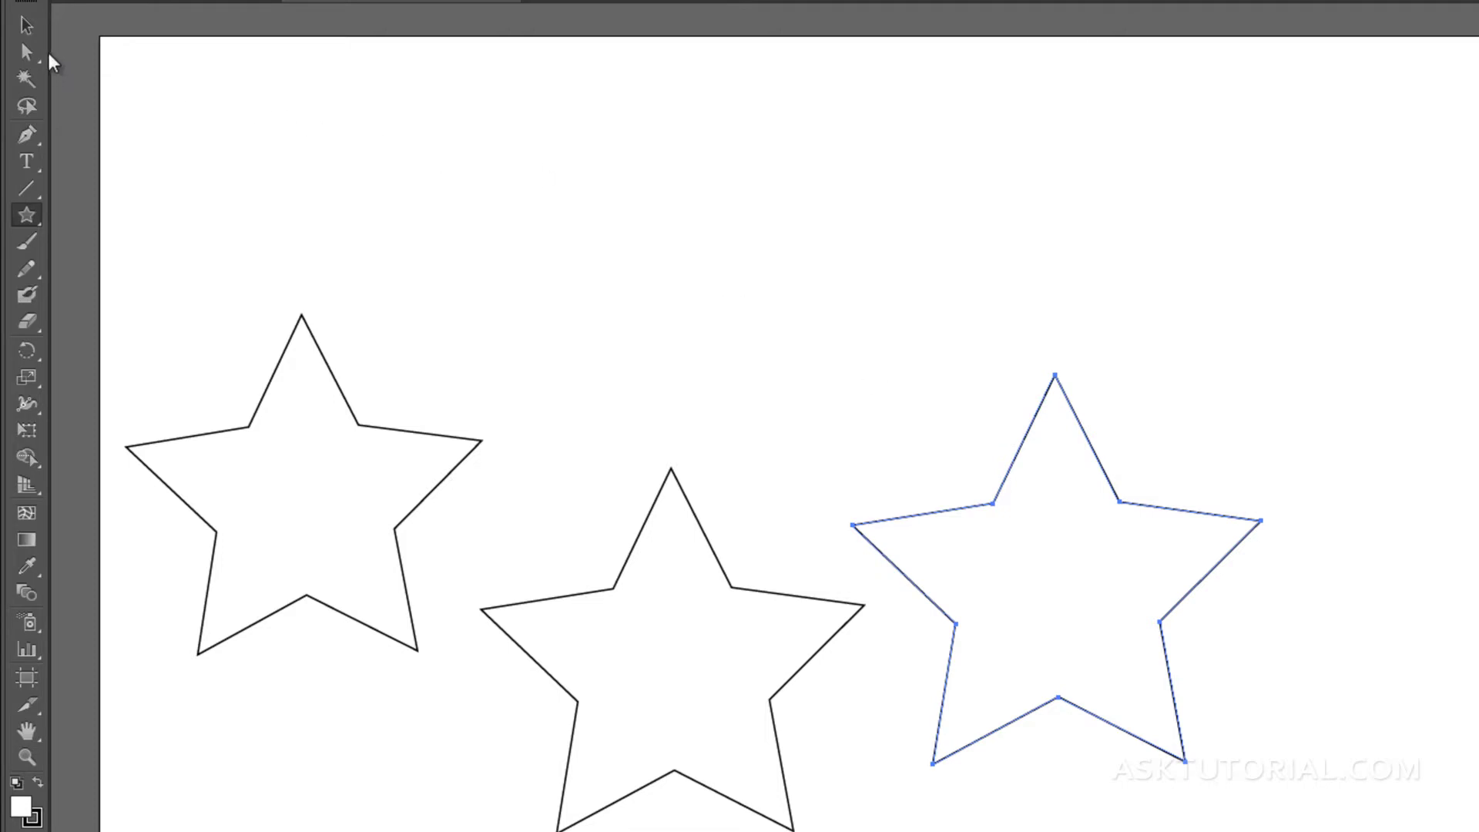
Arrange the three stars in an evenly spaced row across the upper half of the artboard and deselect them.
click(30, 25)
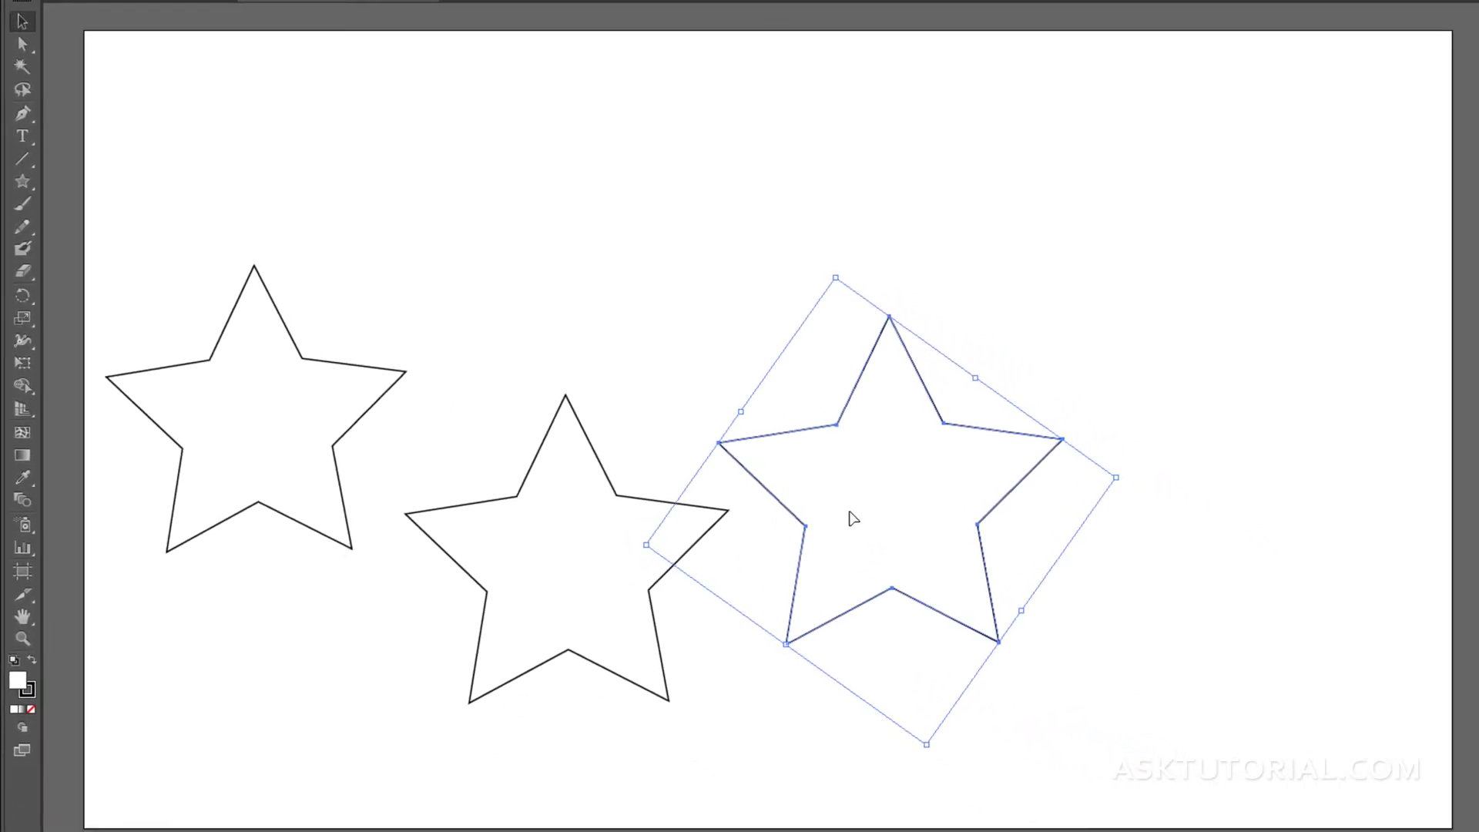
drag(1014, 615, 1211, 500)
drag(1022, 421, 1121, 388)
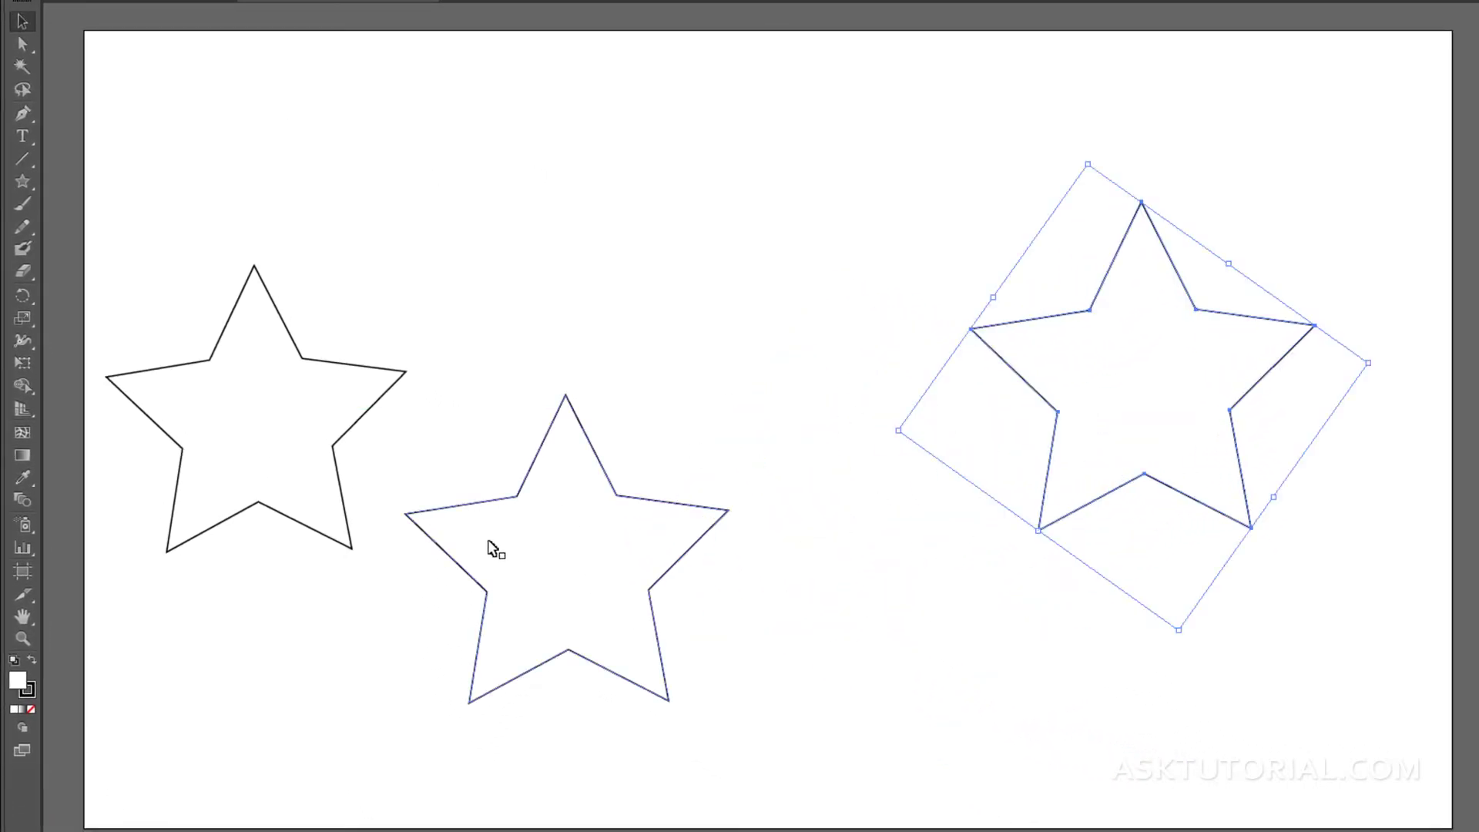
drag(510, 542, 646, 375)
drag(292, 416, 305, 360)
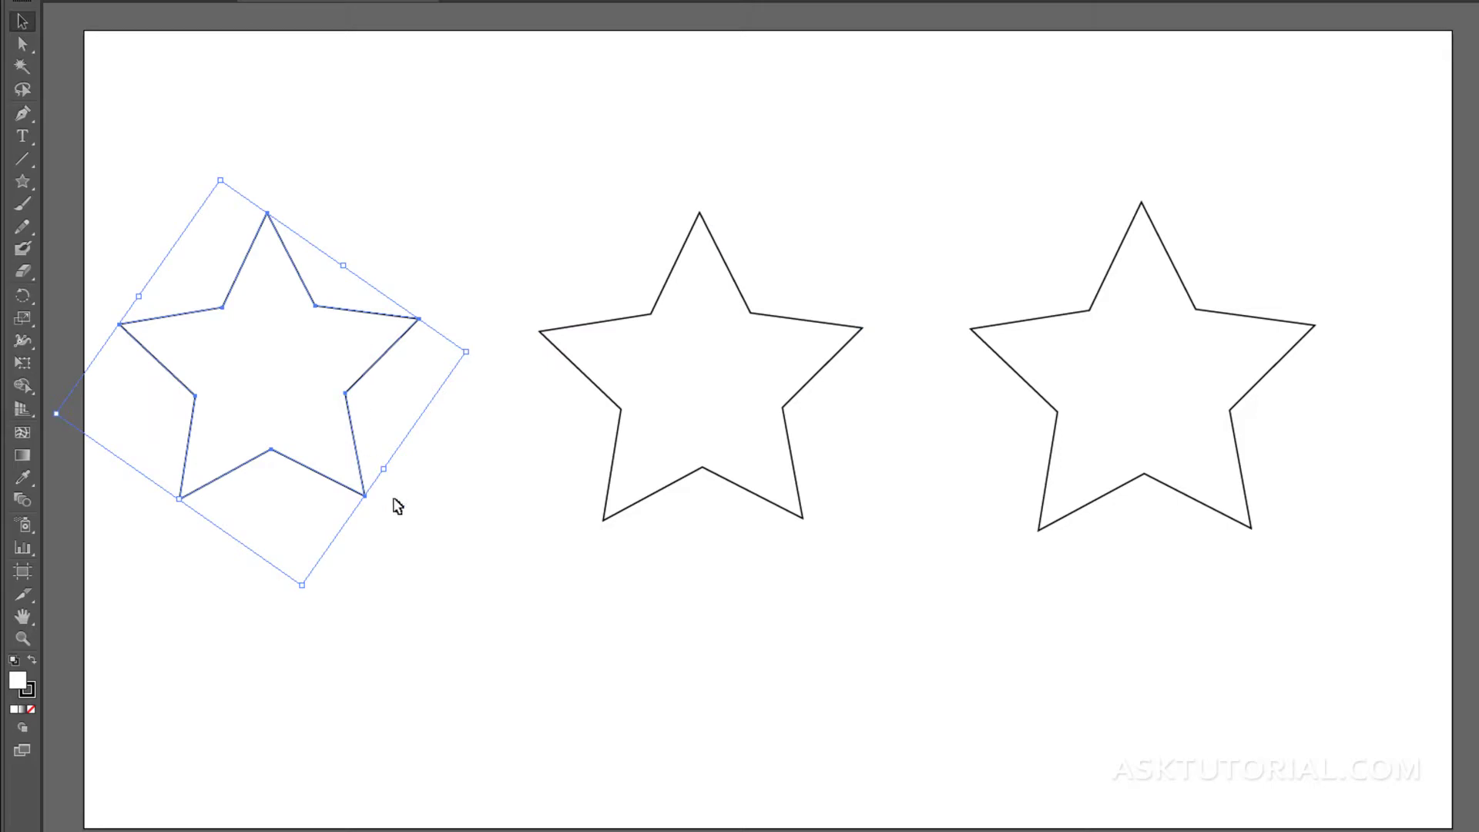
click(470, 514)
Fill the first star with red, the middle star with yellow and the last star with green.
click(340, 379)
click(29, 694)
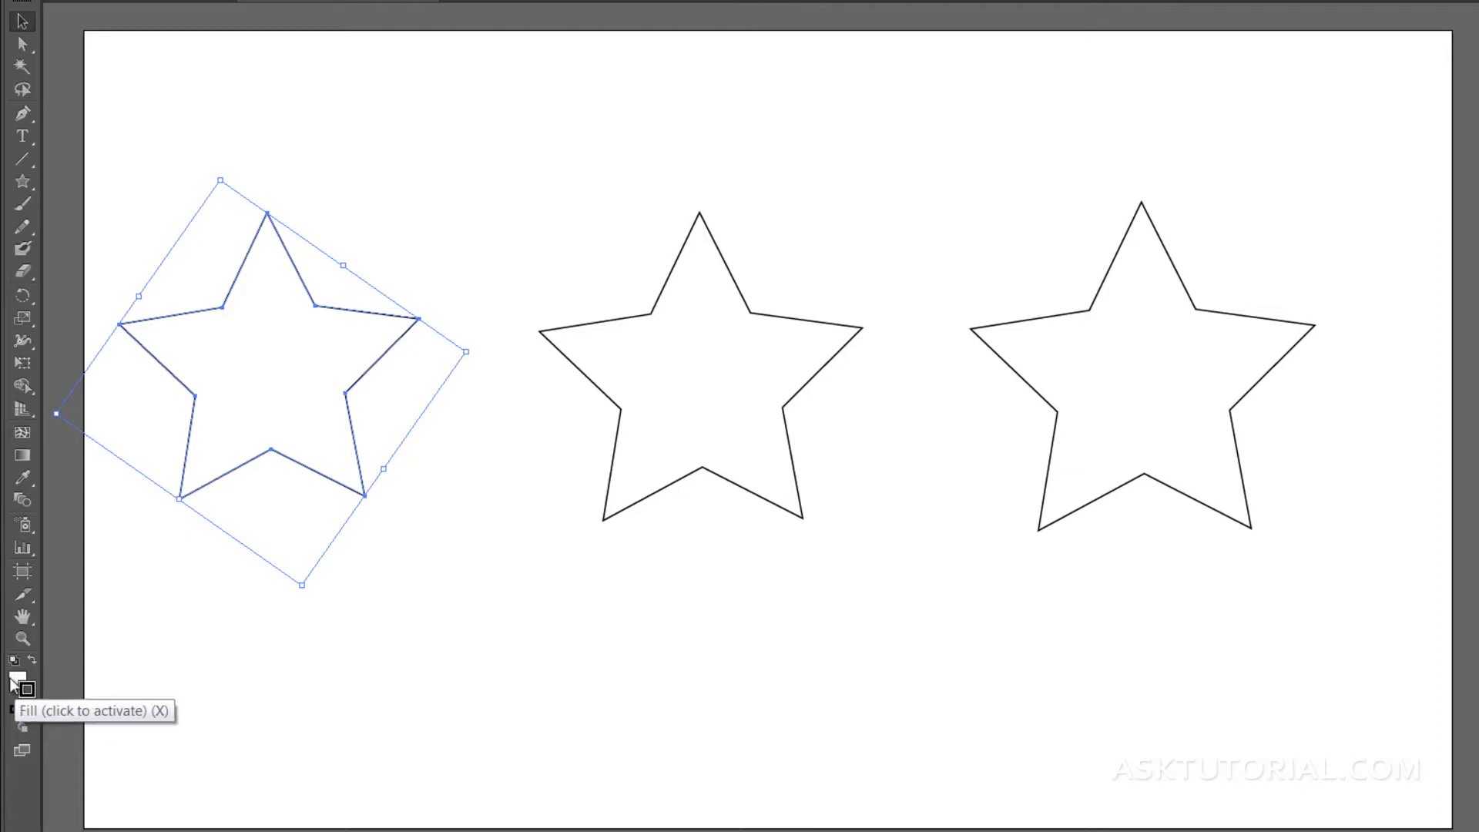
click(17, 681)
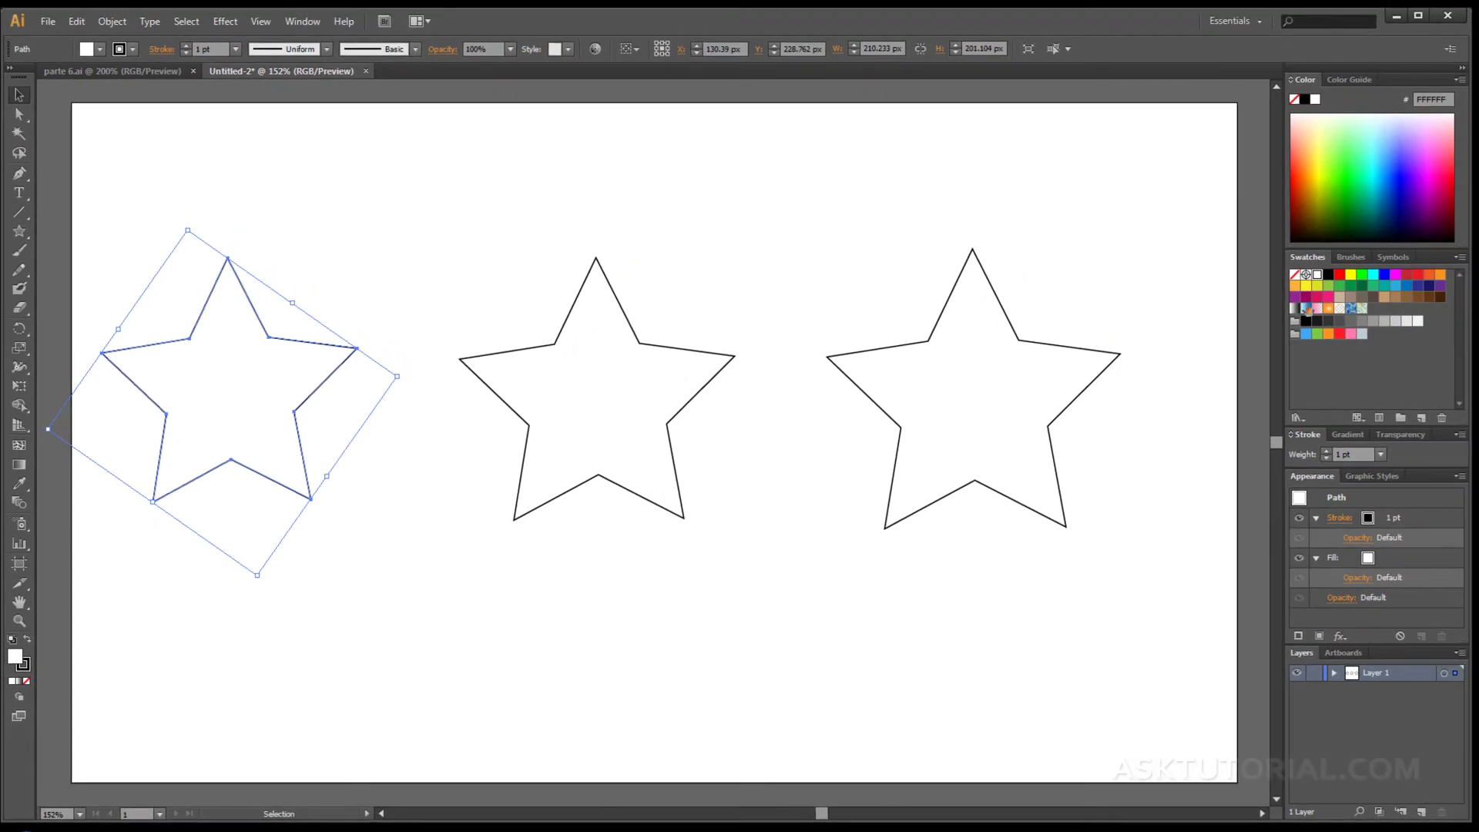
click(1340, 275)
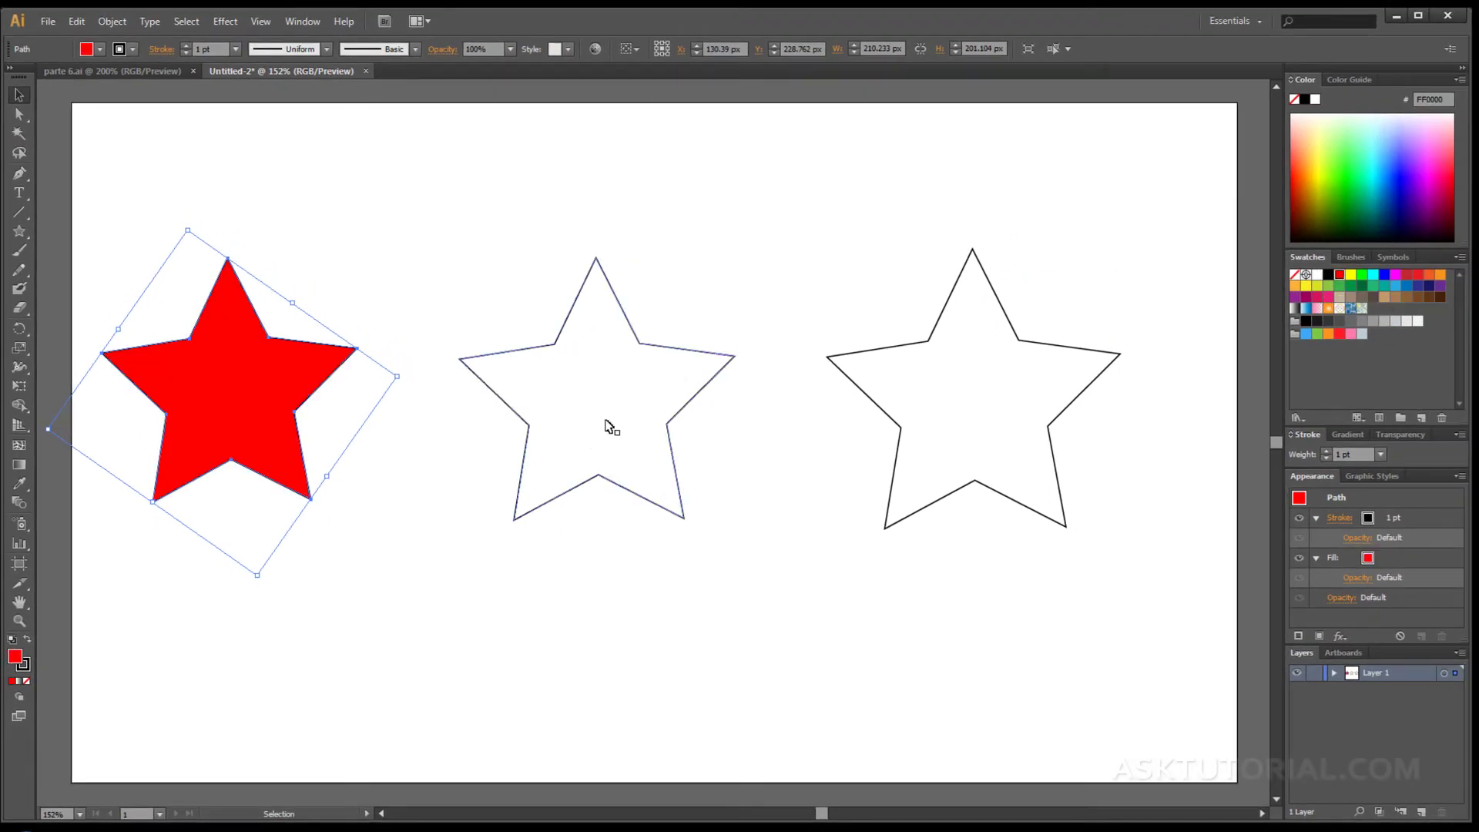
click(592, 375)
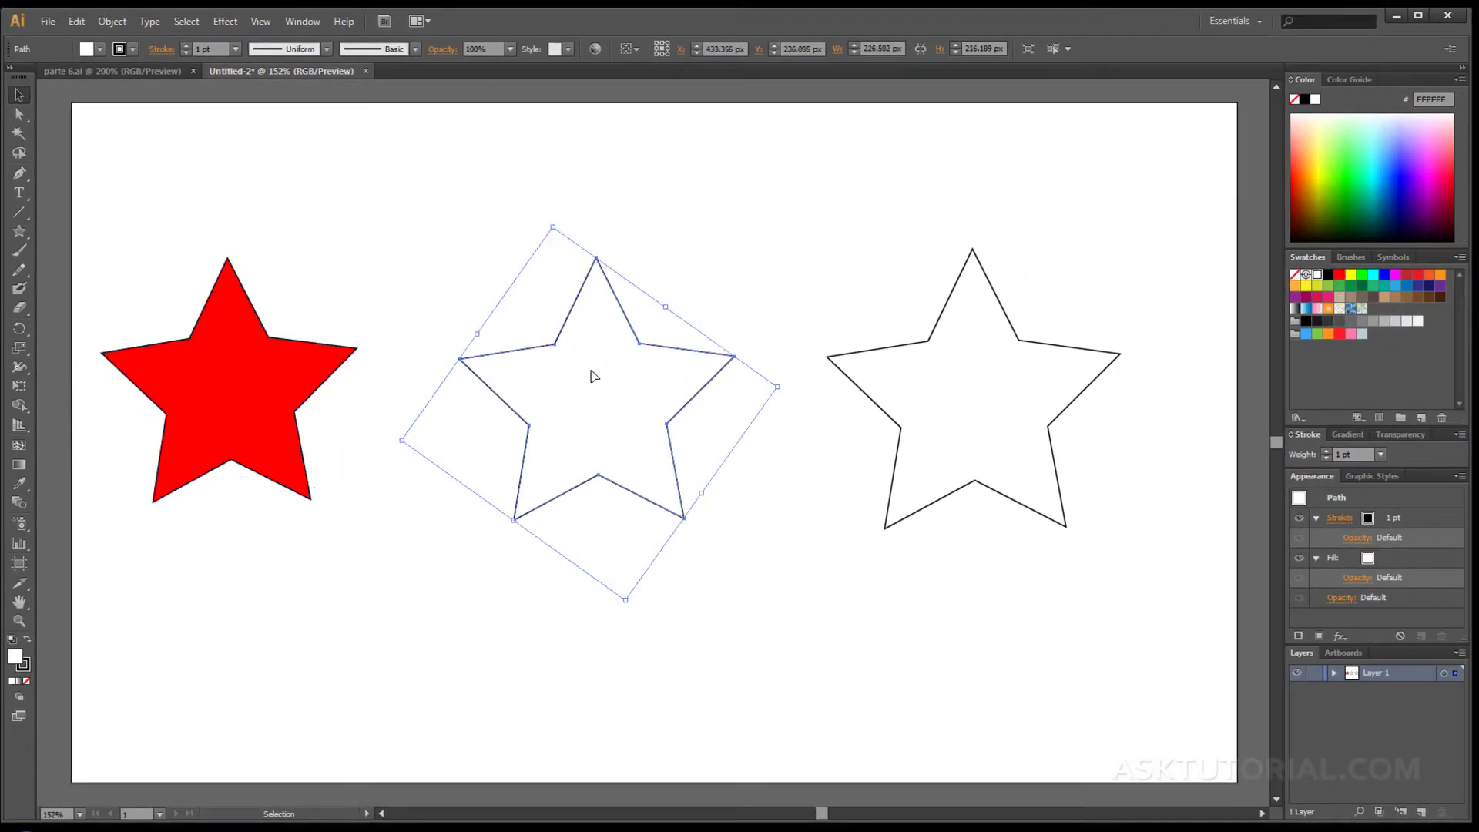
click(1351, 275)
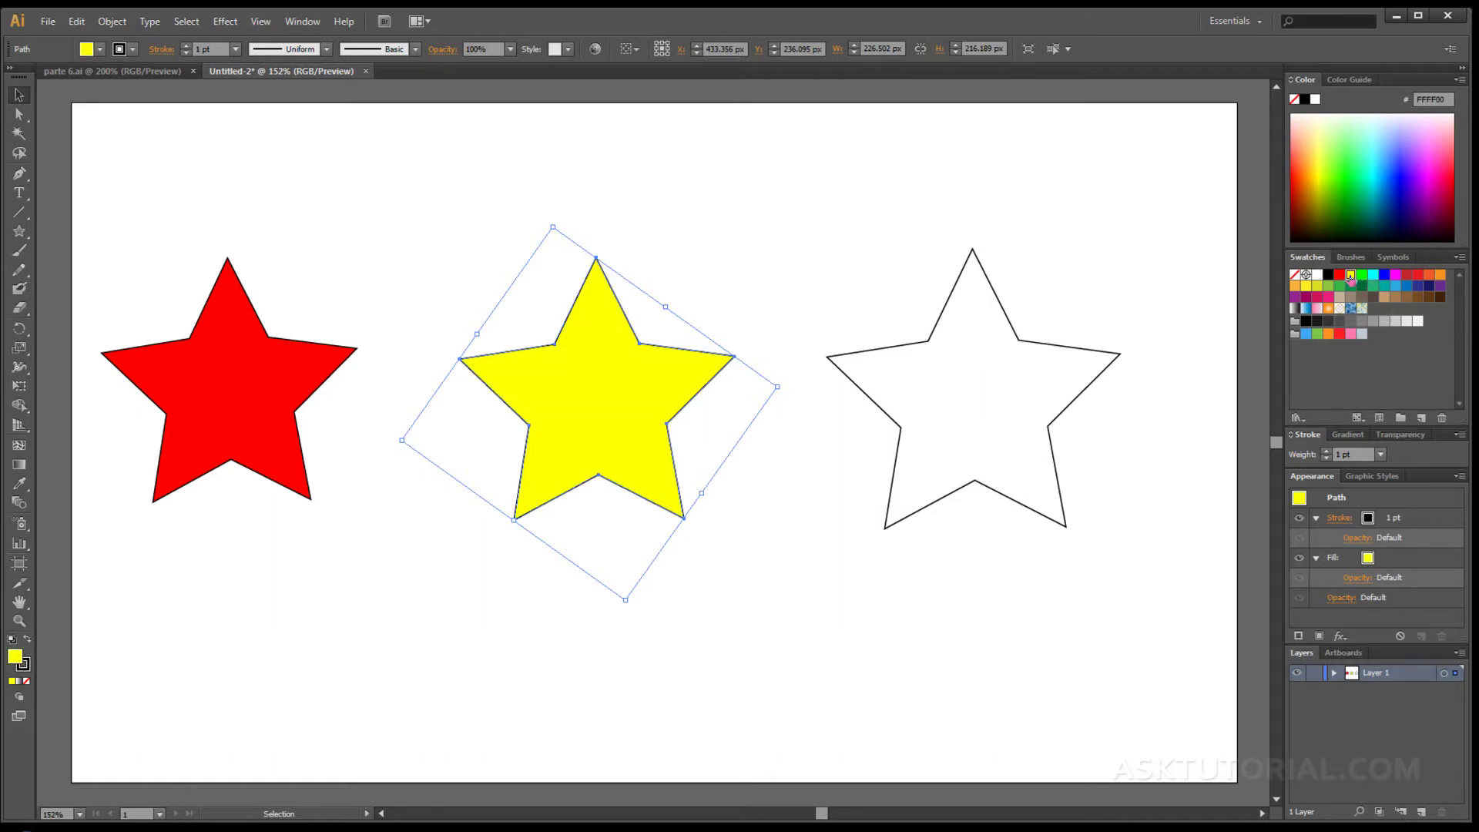
click(928, 381)
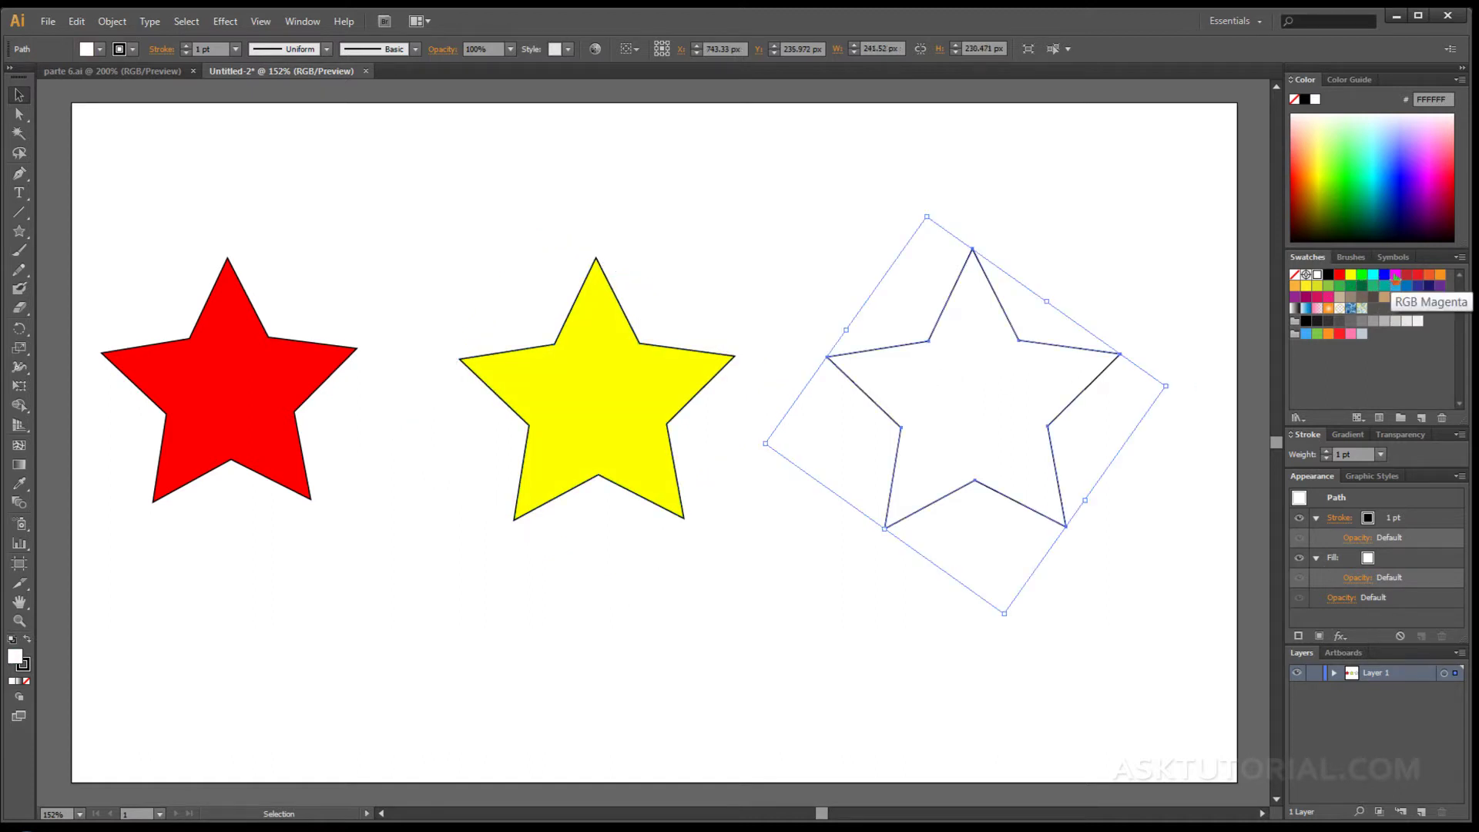
click(1362, 275)
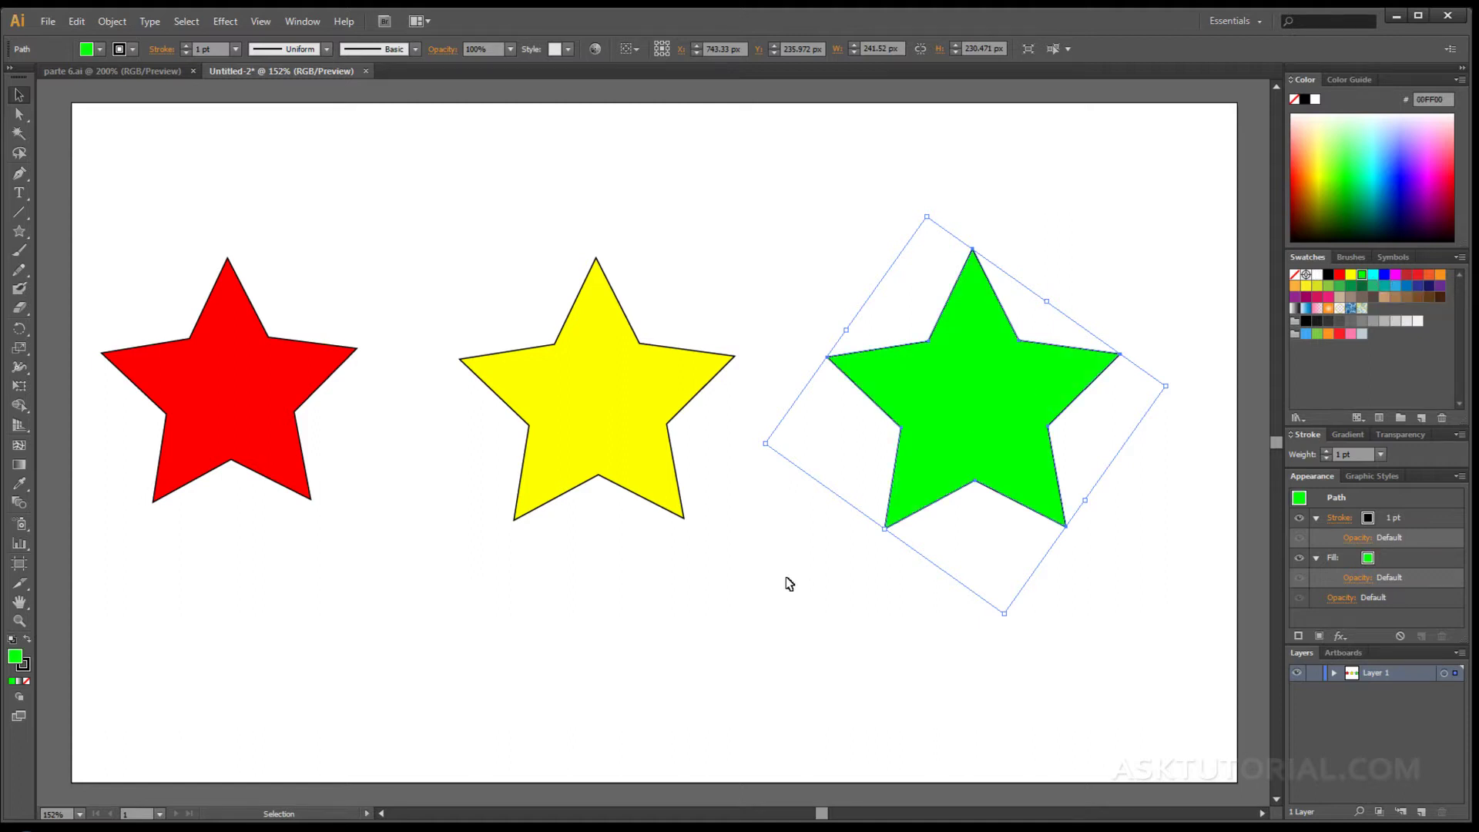
click(712, 607)
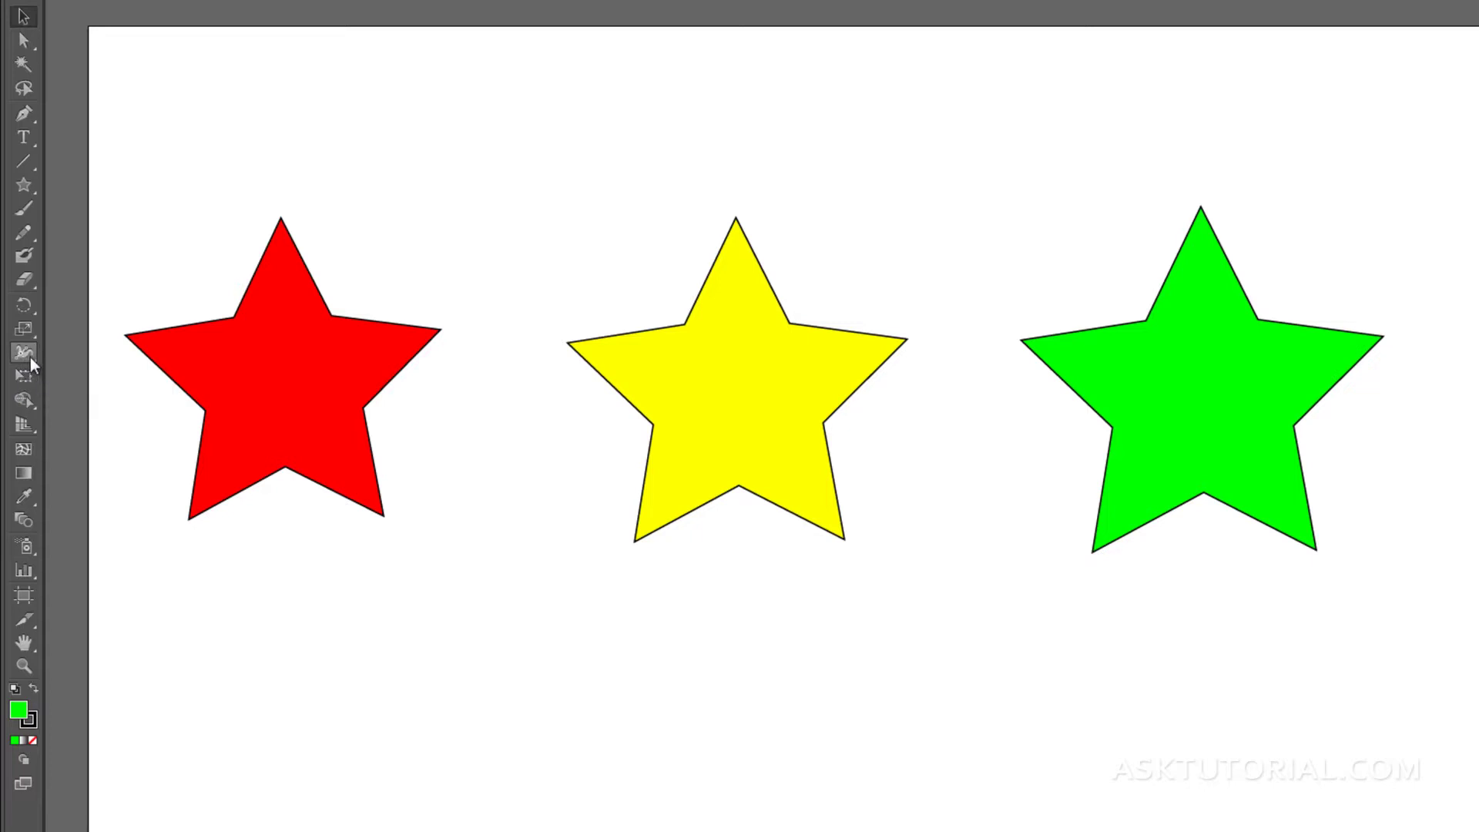
Tear off the Width and Warp tool group as a floating toolbar and place it above the yellow star.
click(26, 351)
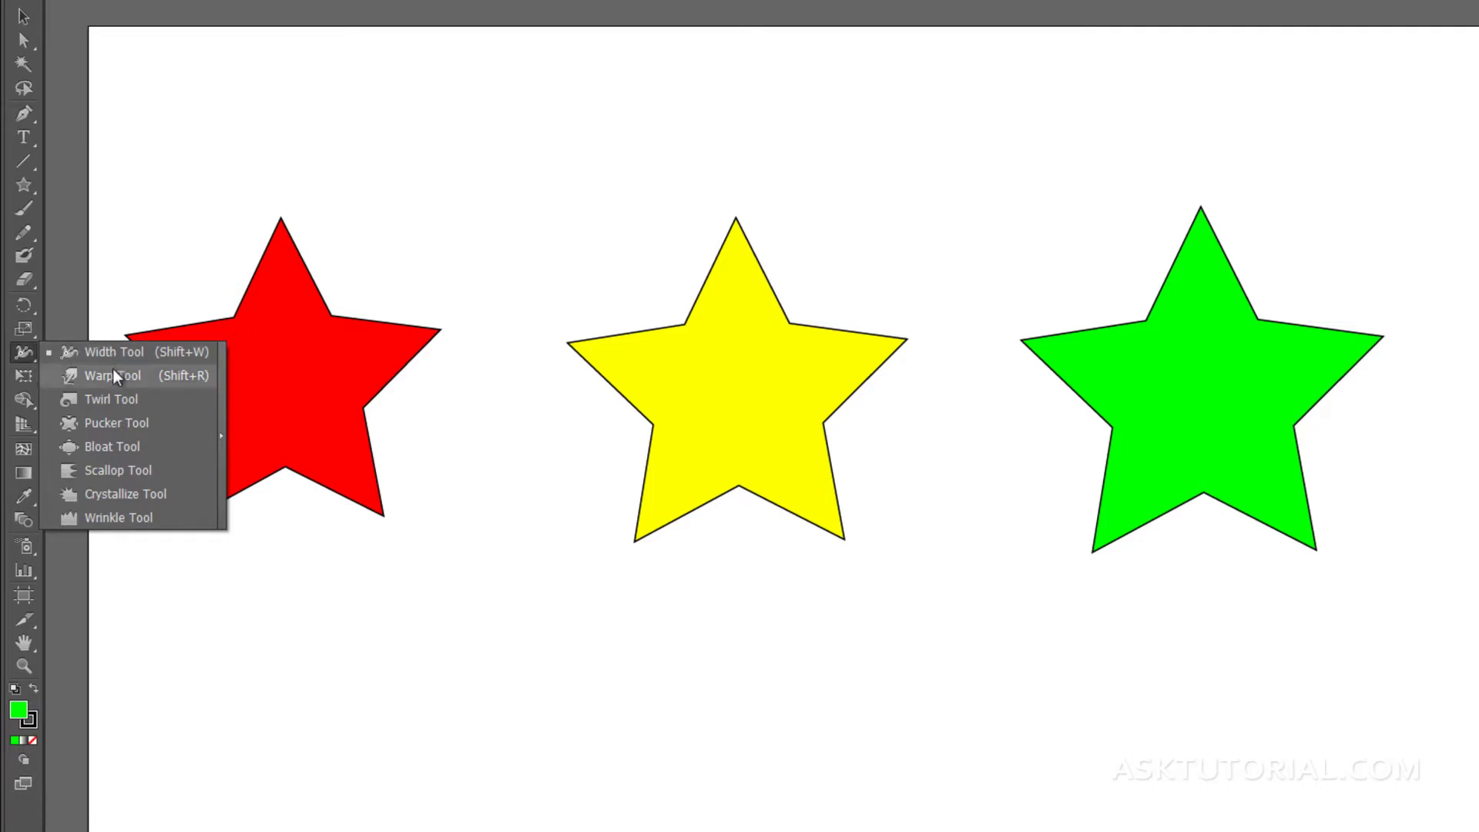
click(80, 372)
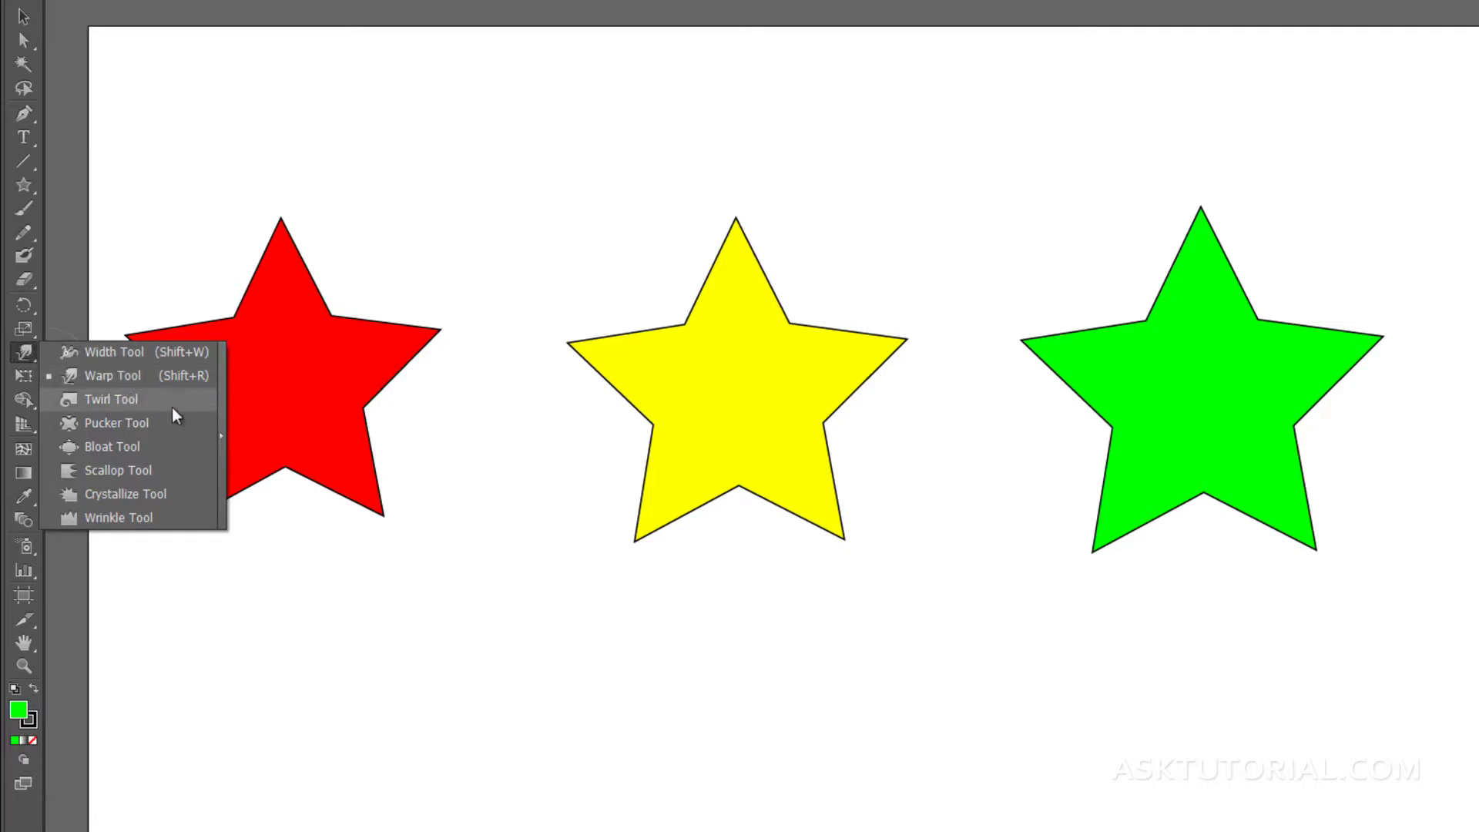
click(221, 433)
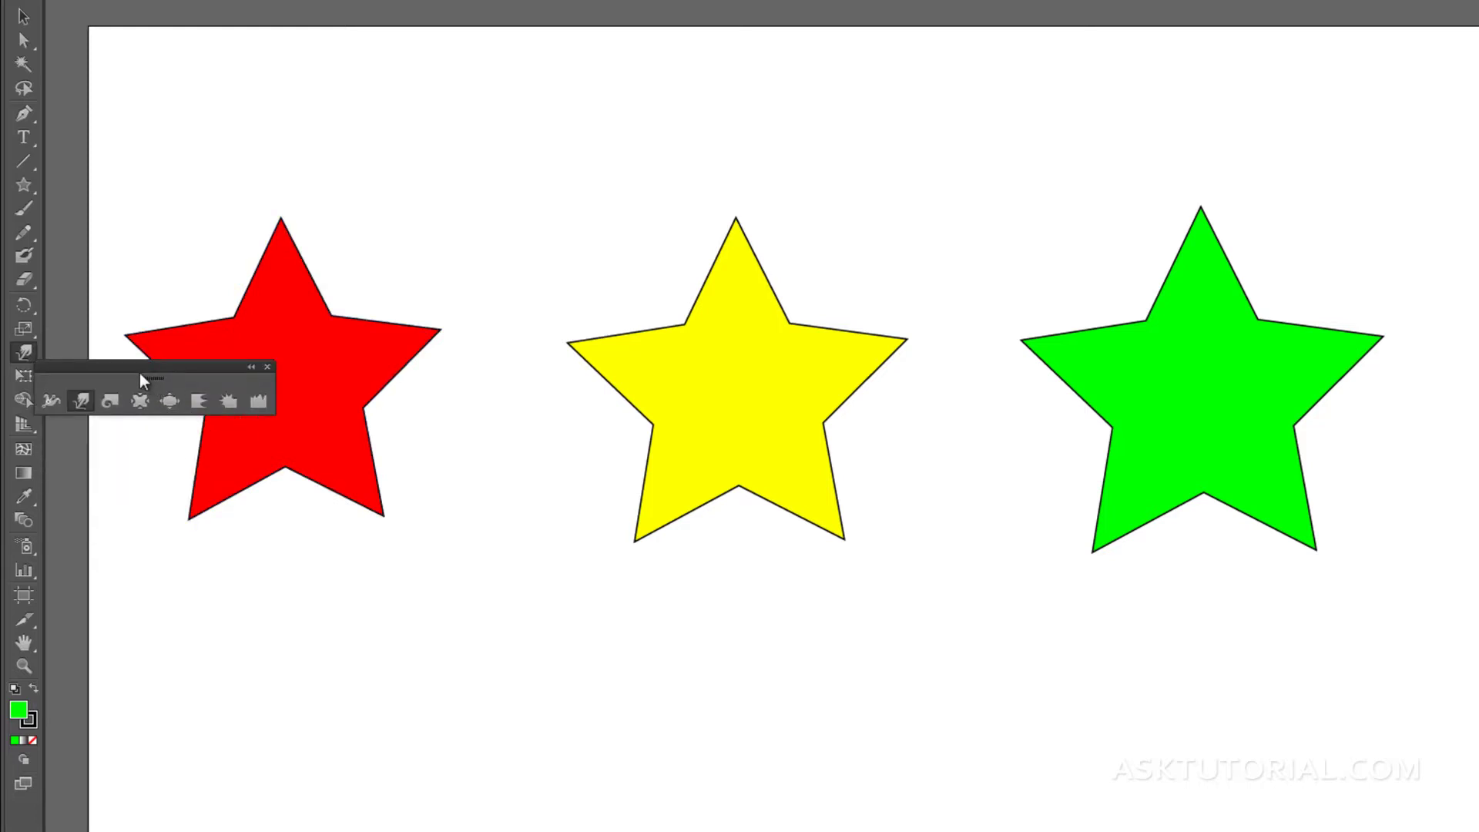
drag(135, 367, 570, 183)
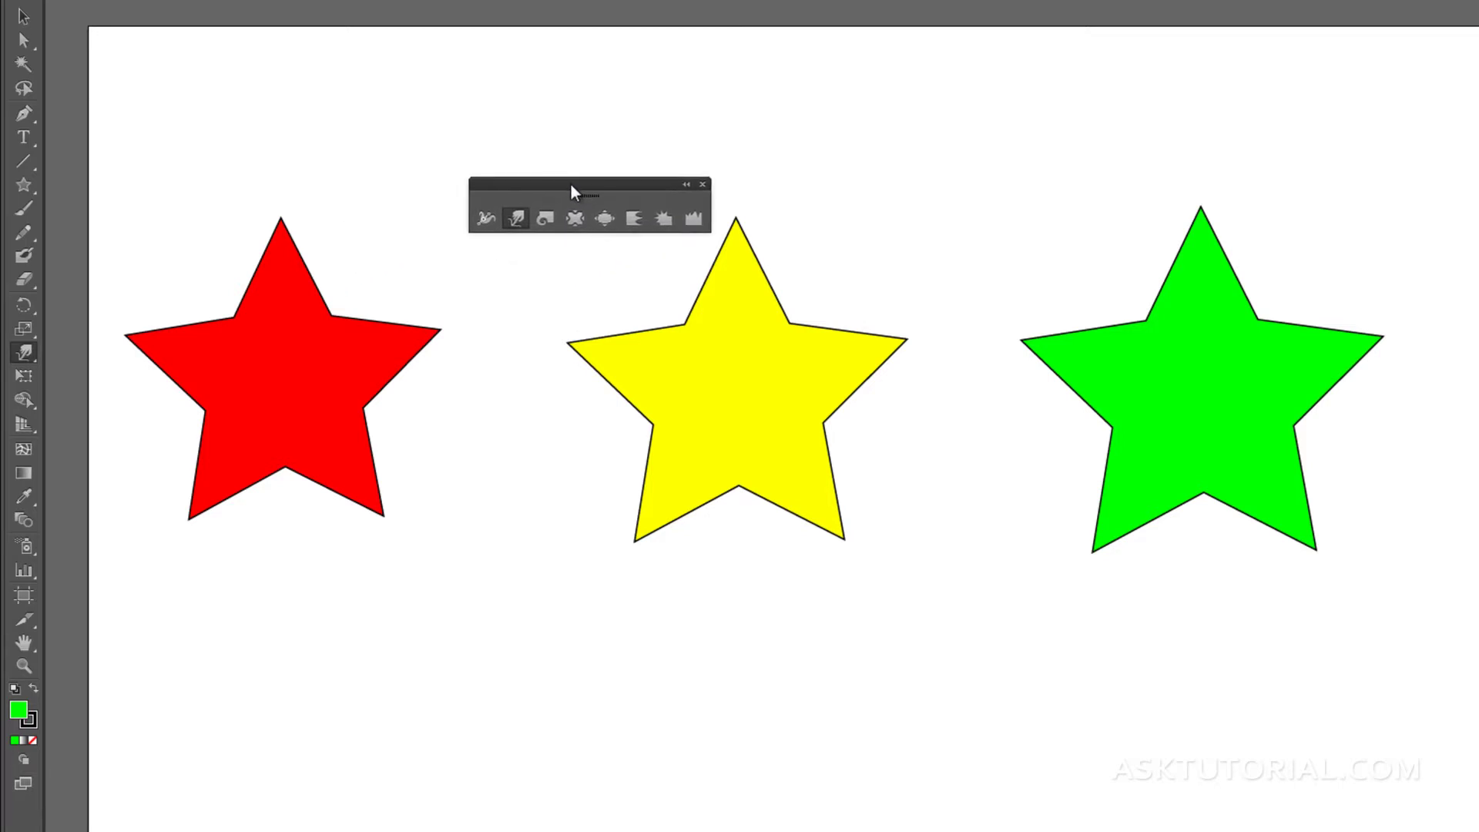
click(23, 353)
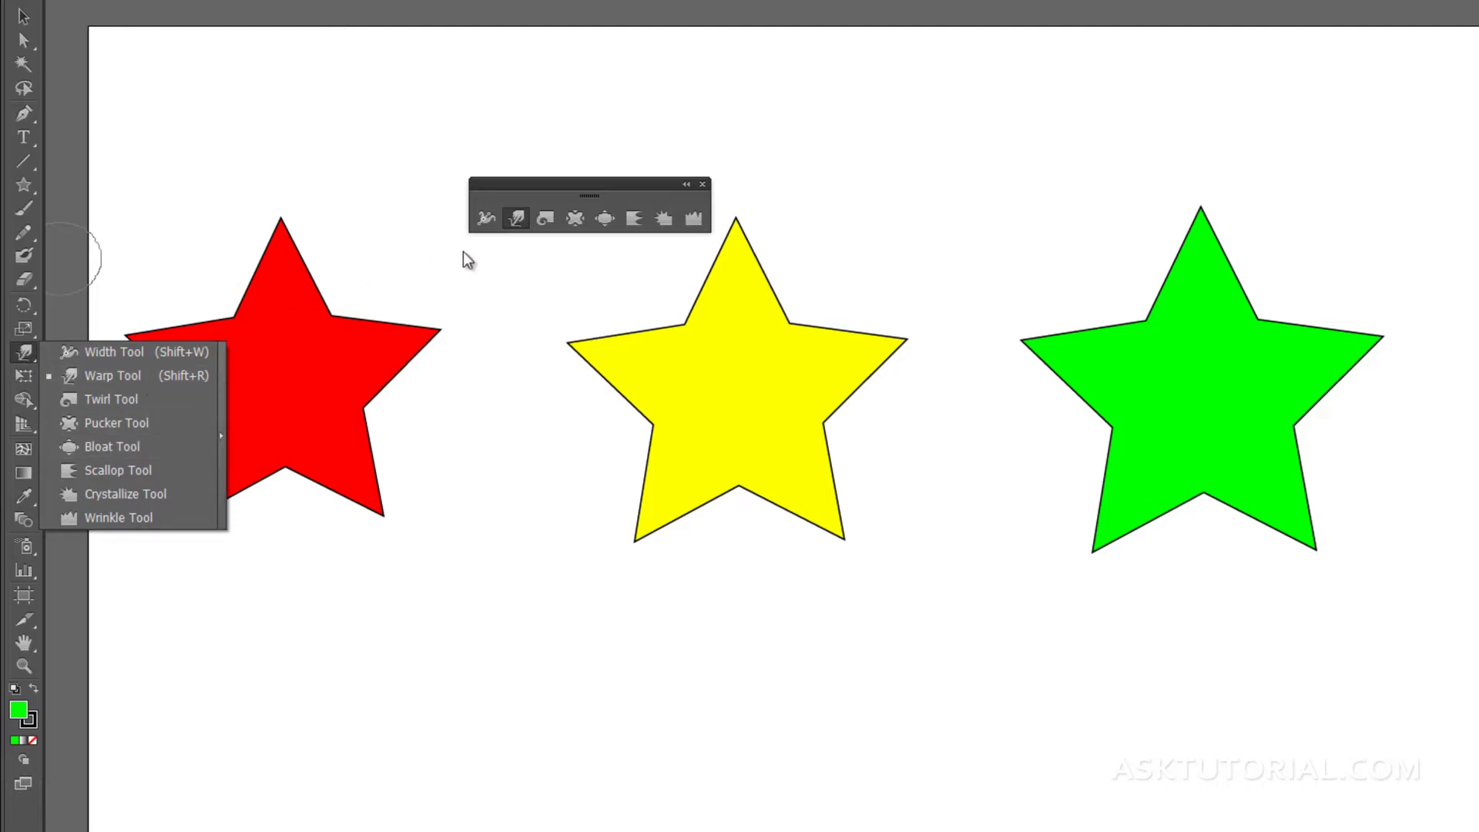
click(570, 185)
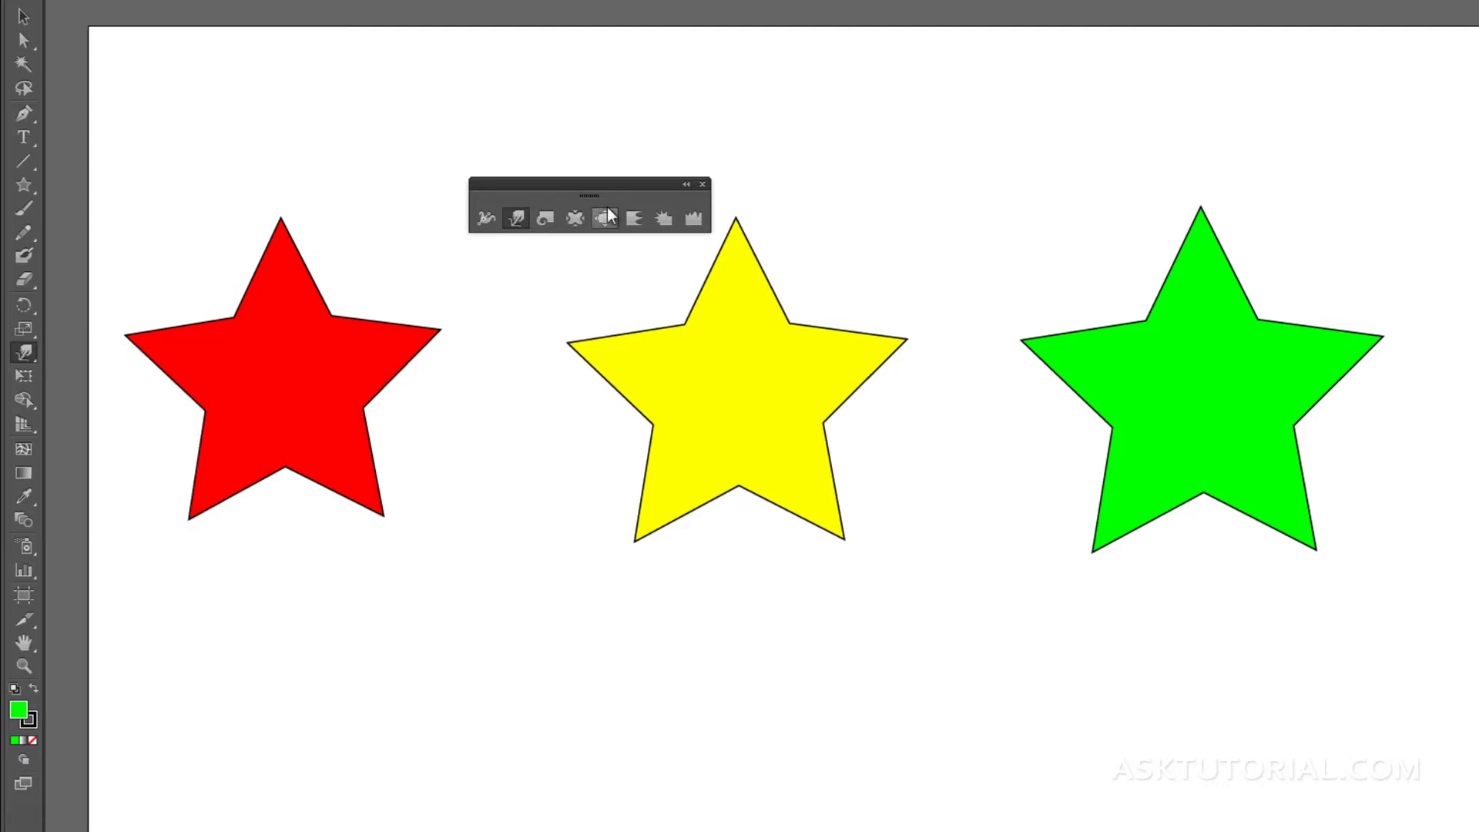
drag(607, 192, 764, 137)
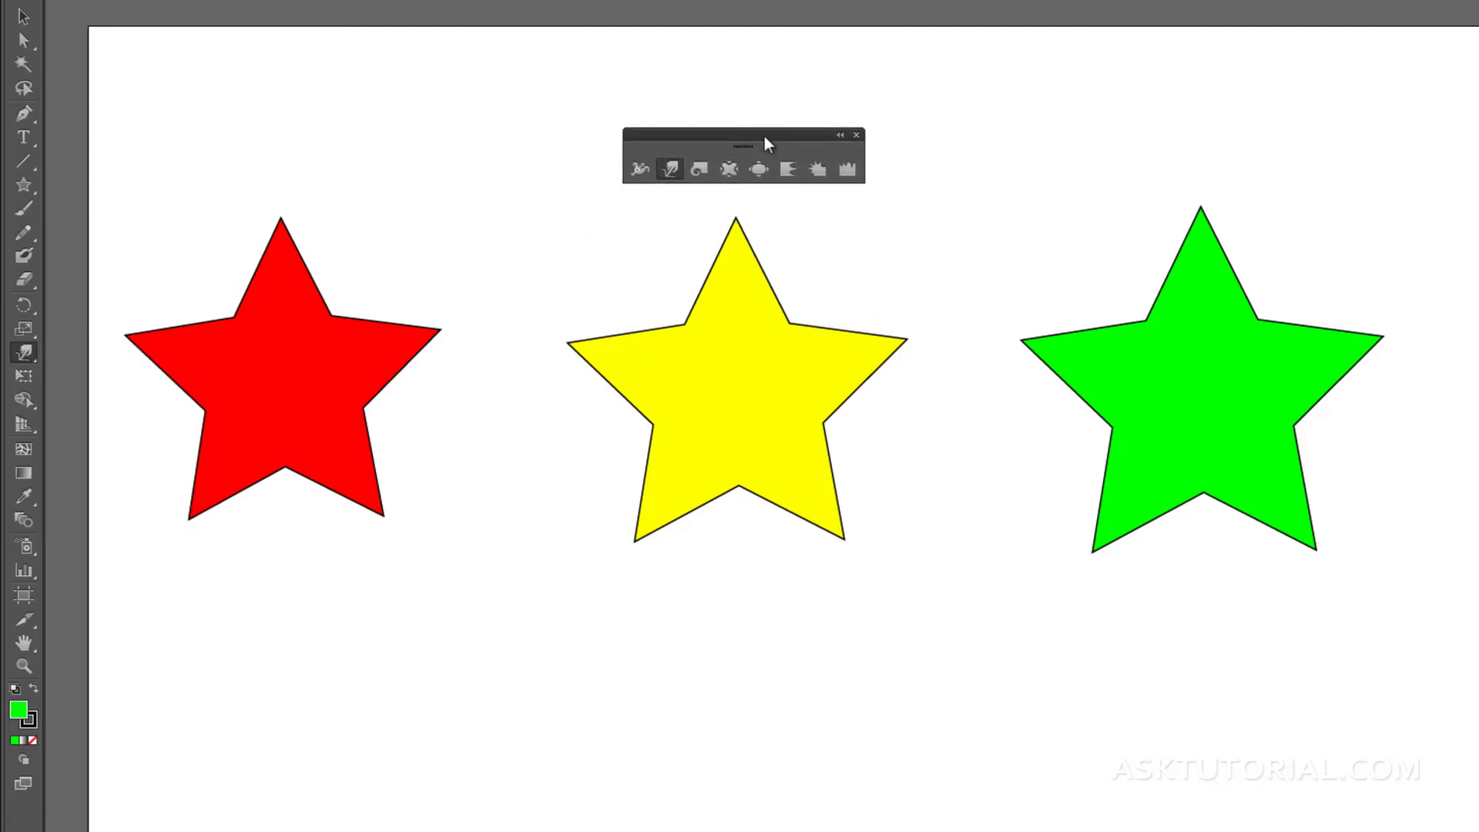
Warp the inner corners of the red star inward with the Warp tool so its arms become rounded petals.
click(669, 169)
key(v)
click(274, 323)
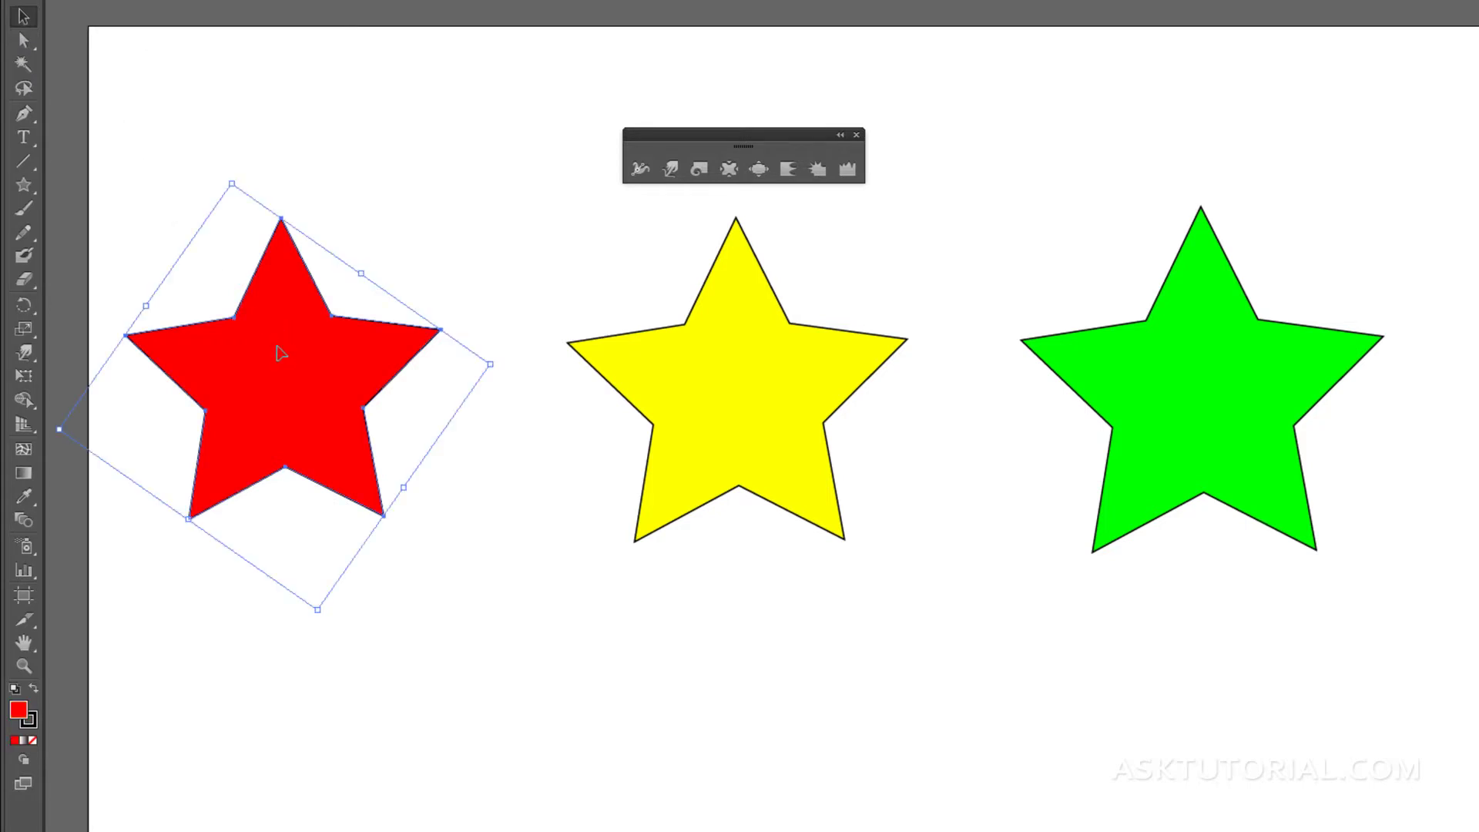
click(670, 168)
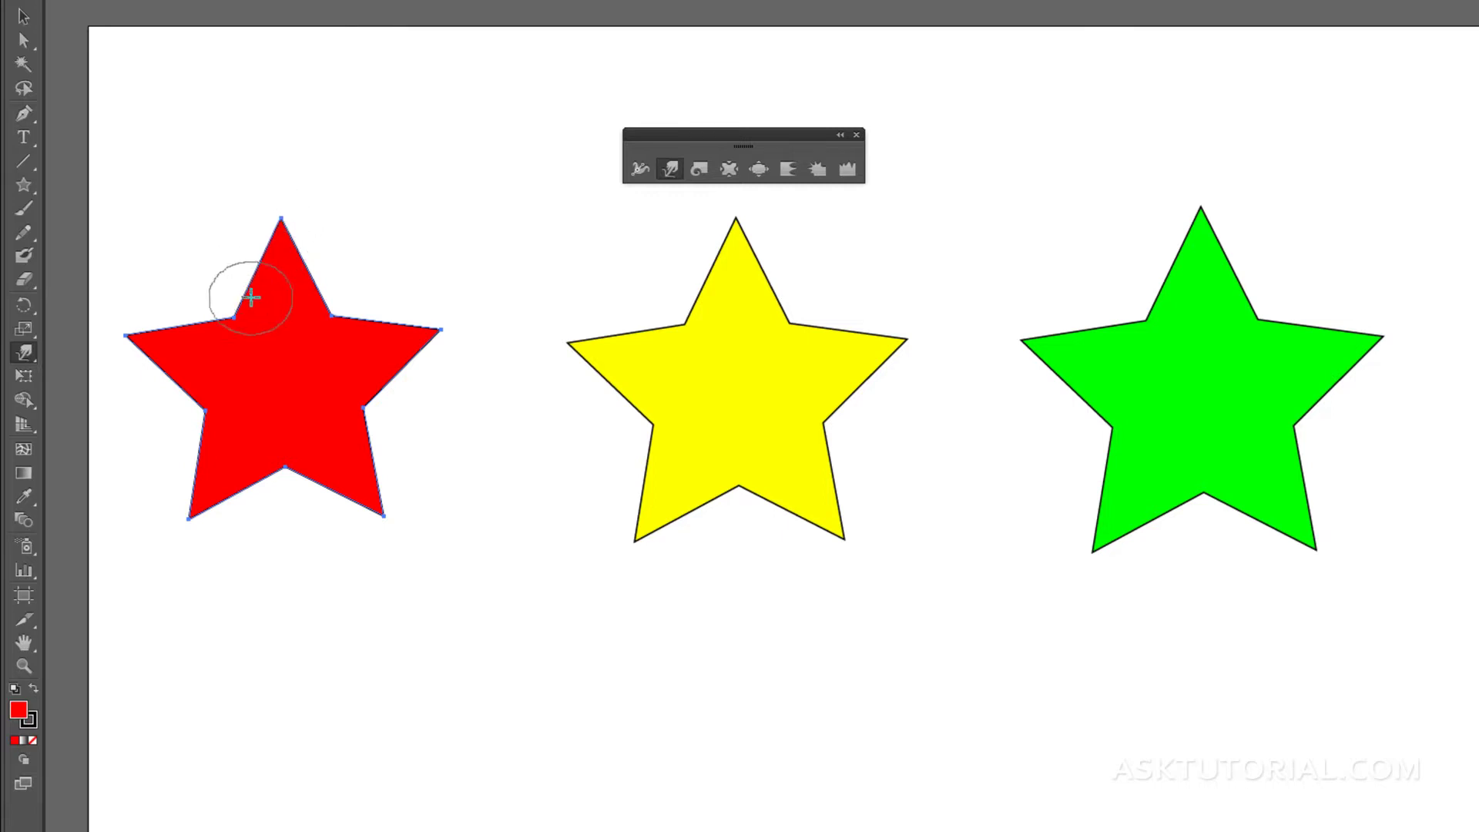
drag(234, 317, 295, 374)
drag(329, 316, 282, 365)
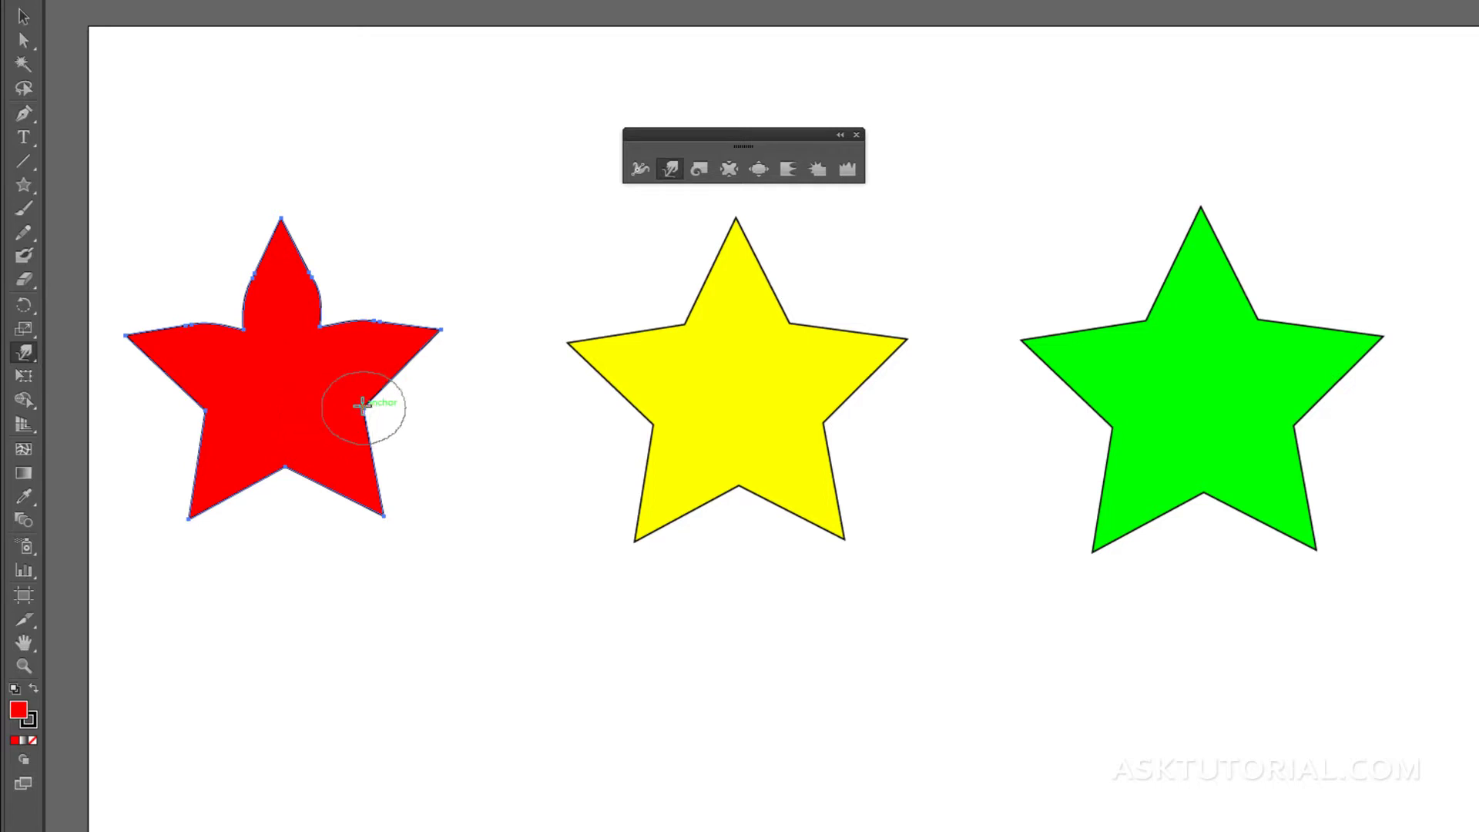
drag(367, 403, 302, 379)
mouse_move(285, 465)
mouse_down()
mouse_move(277, 390)
mouse_move(330, 347)
mouse_up()
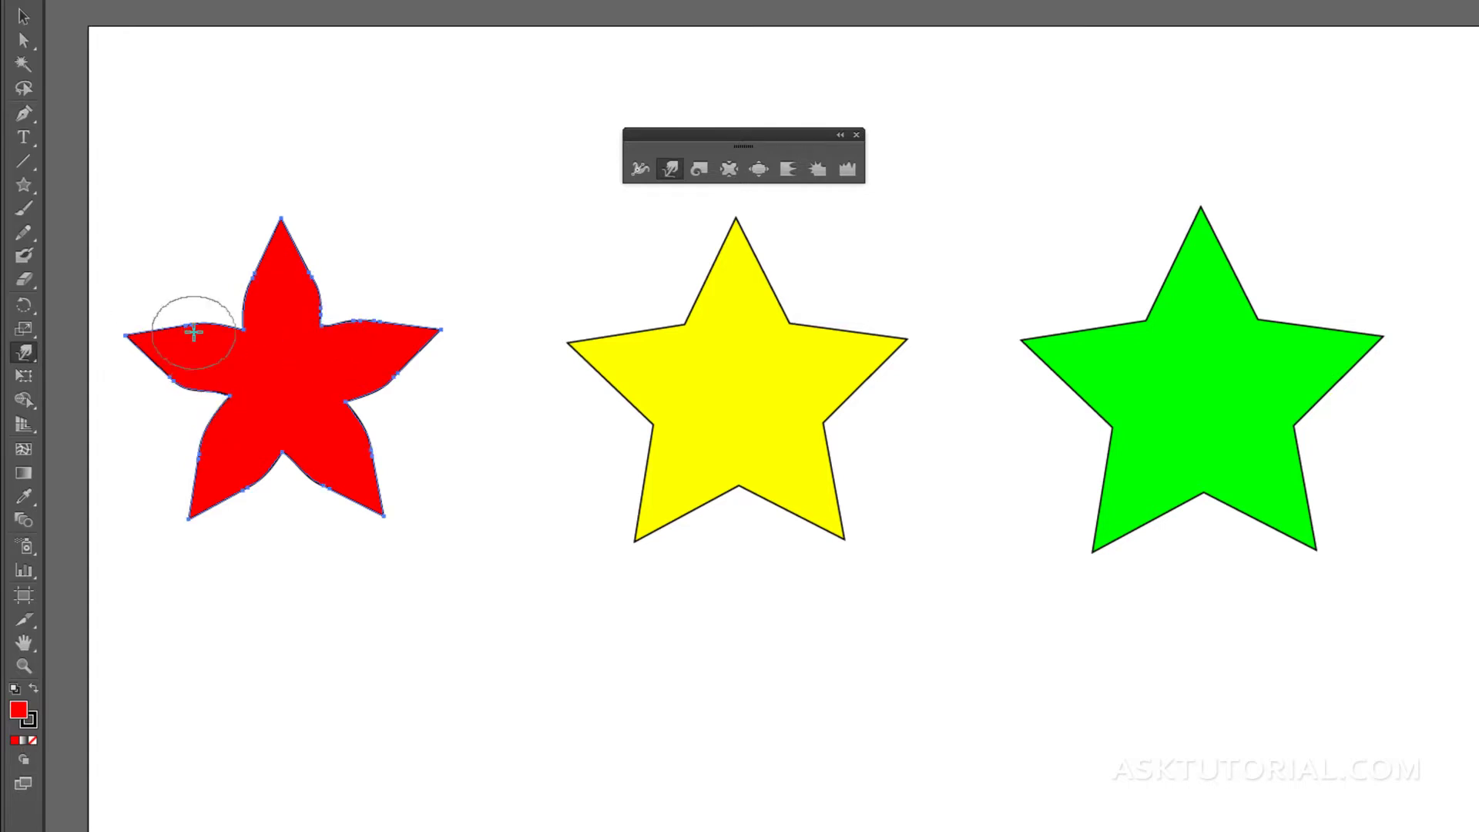
Warp all five tips of the red star inward, shaping them into small pointed petal ends.
mouse_move(199, 325)
mouse_down()
mouse_move(126, 333)
mouse_move(197, 348)
mouse_up()
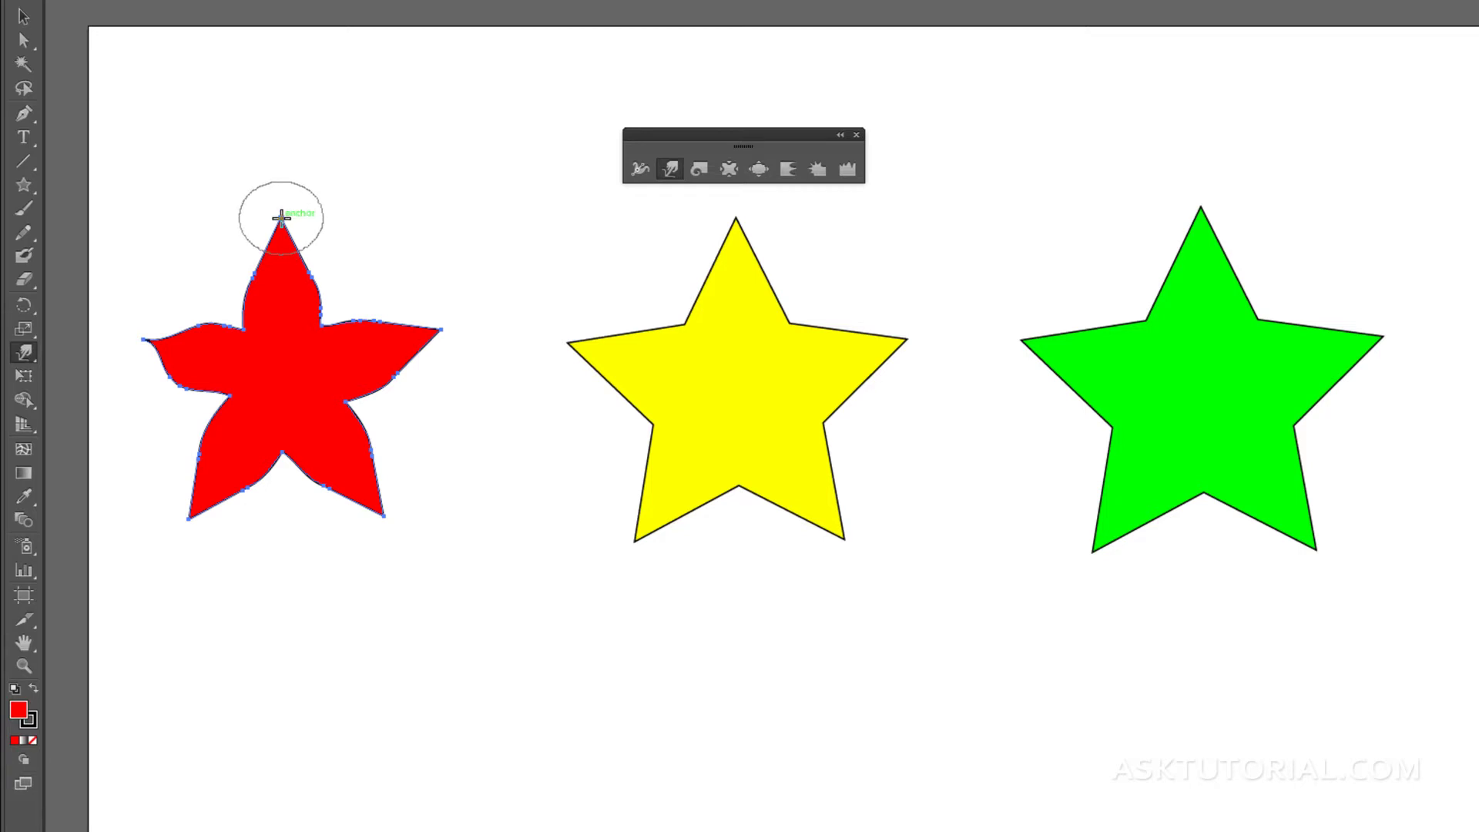
drag(280, 221, 279, 310)
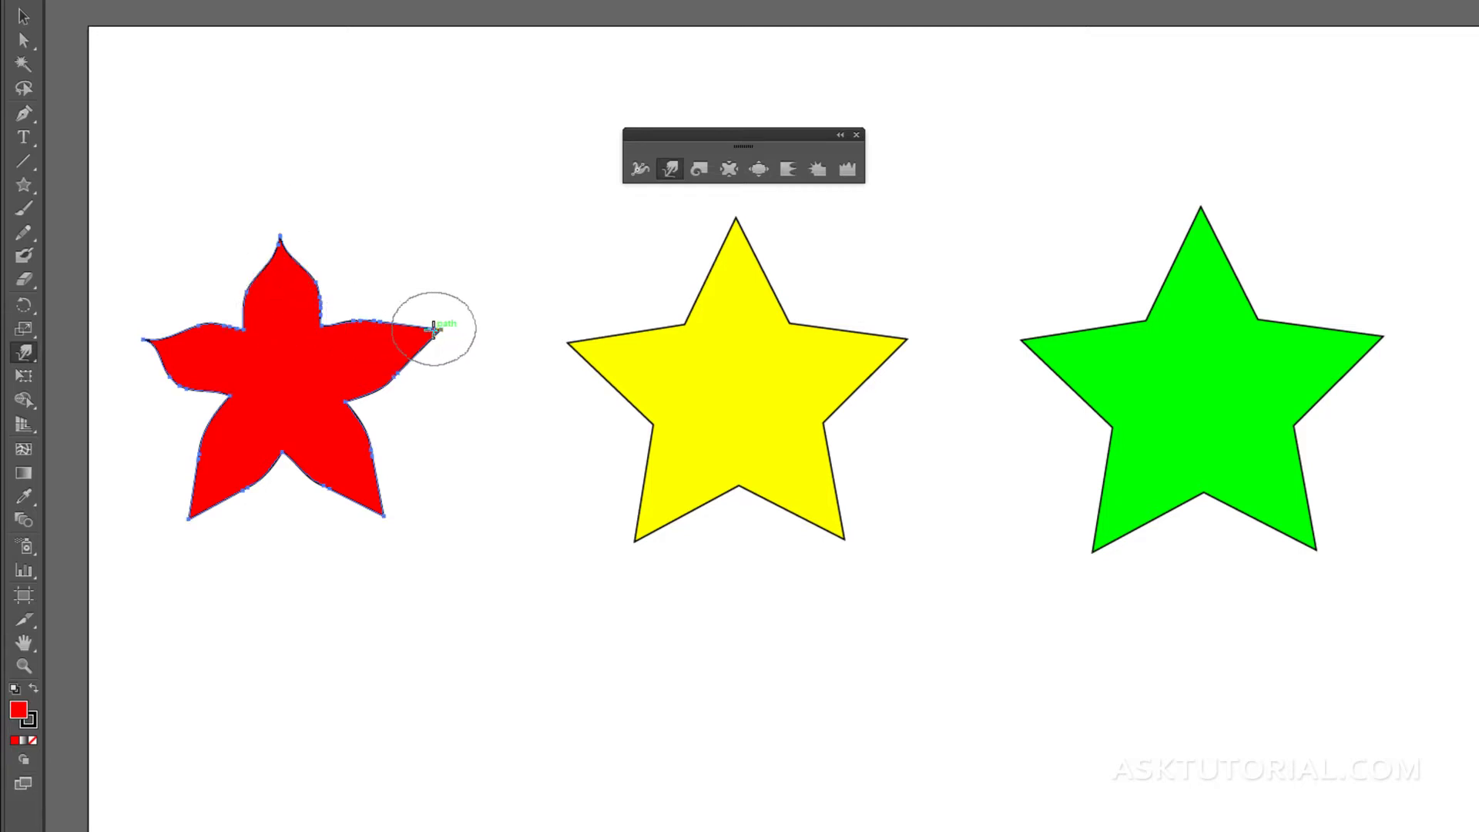
mouse_move(441, 329)
mouse_down()
mouse_move(336, 344)
mouse_move(336, 385)
mouse_up()
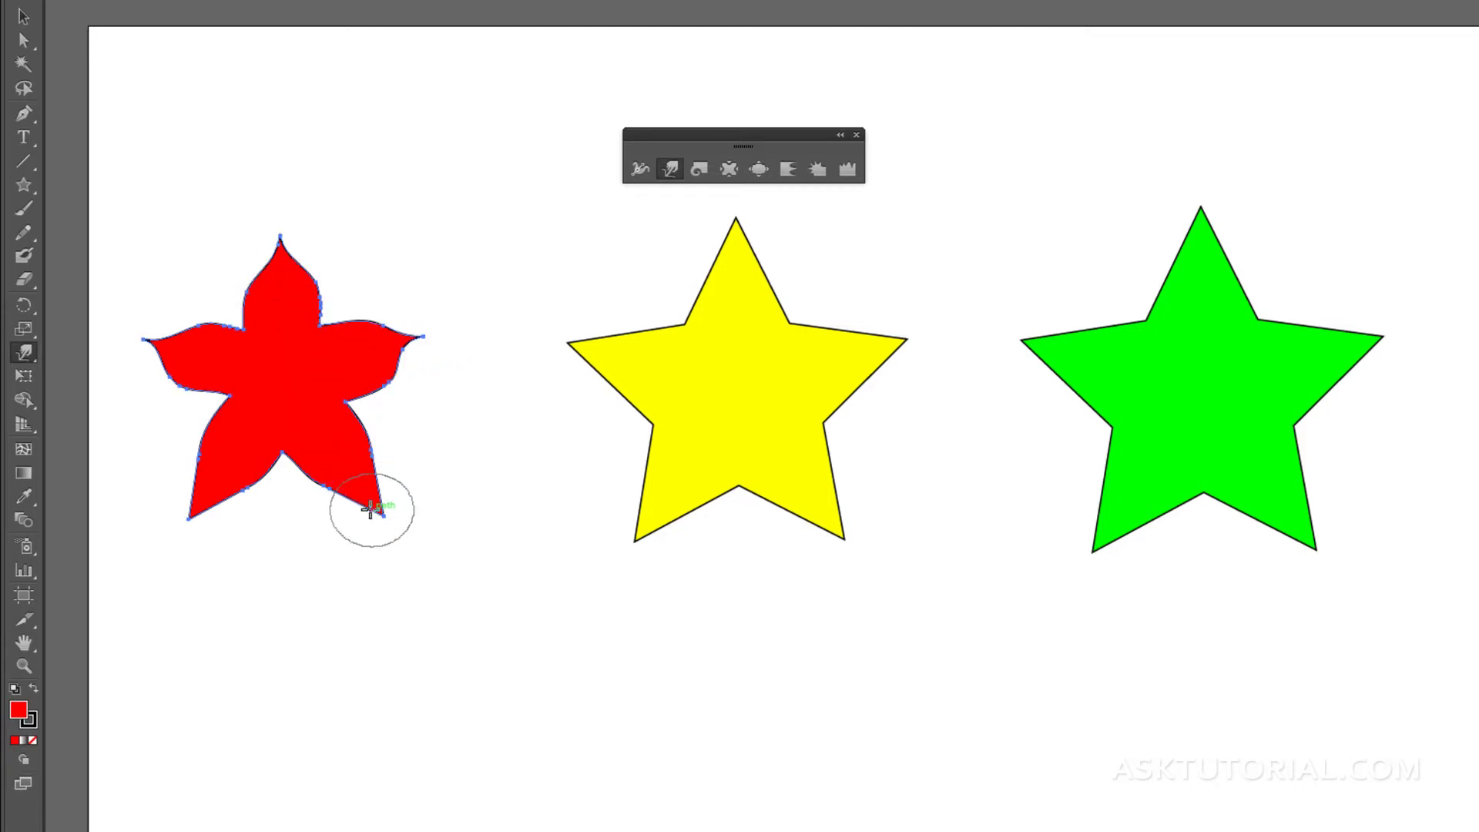
drag(381, 514, 354, 465)
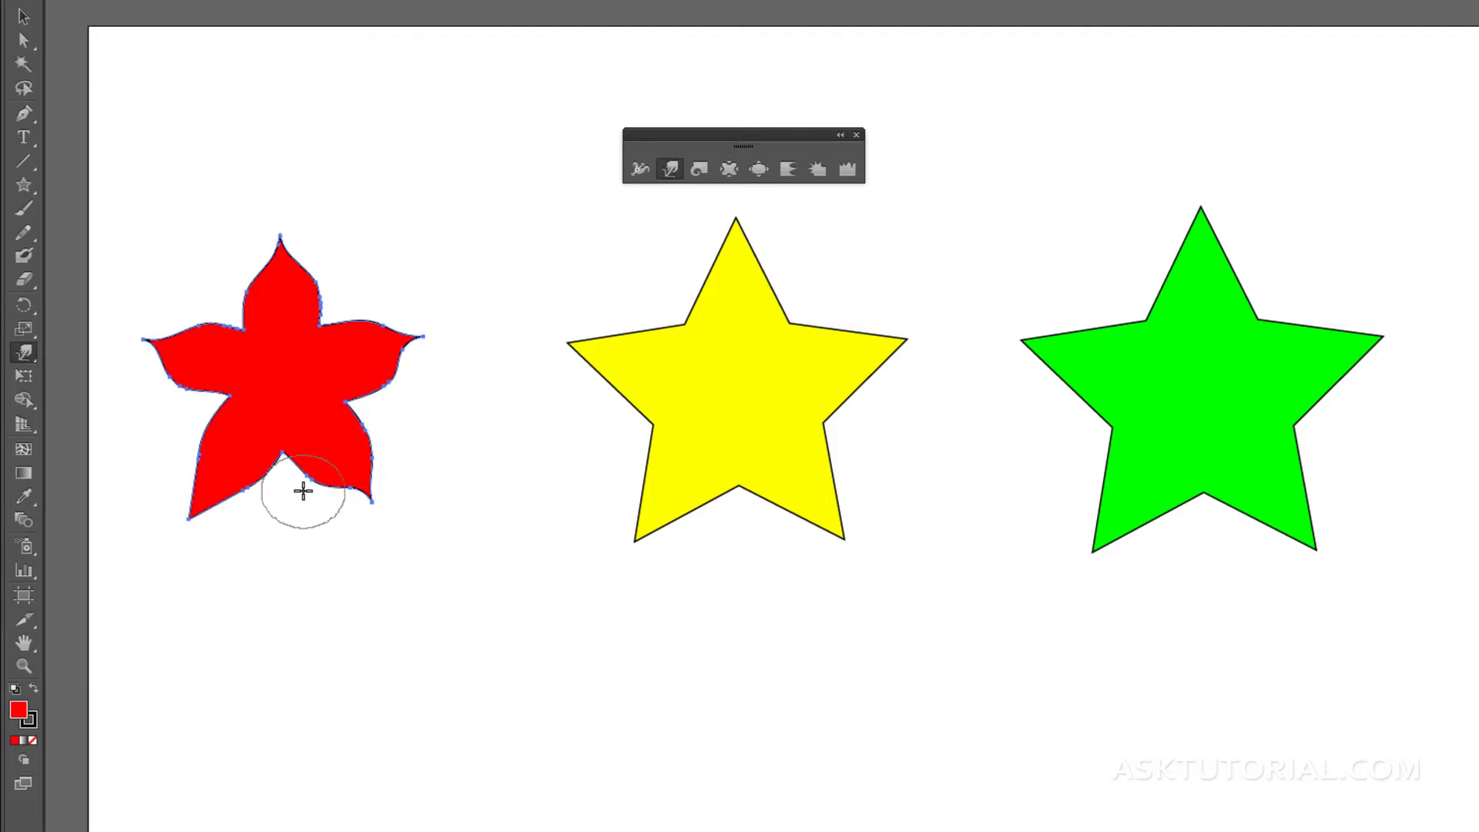
mouse_move(184, 517)
mouse_down()
mouse_move(234, 452)
mouse_move(234, 470)
mouse_up()
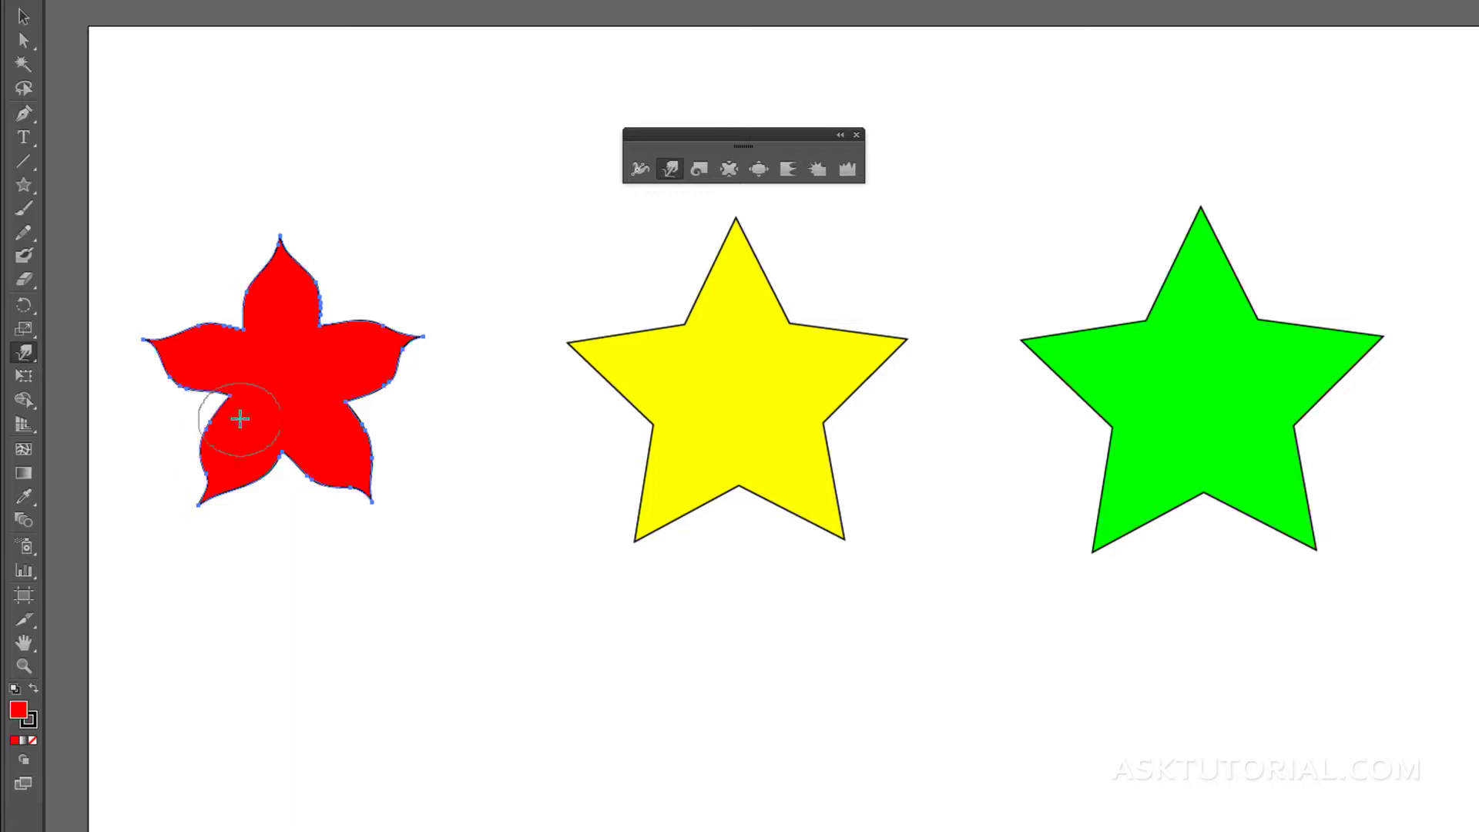
Curl the red star's right-hand and top tips into spirals with the Twirl tool.
click(698, 169)
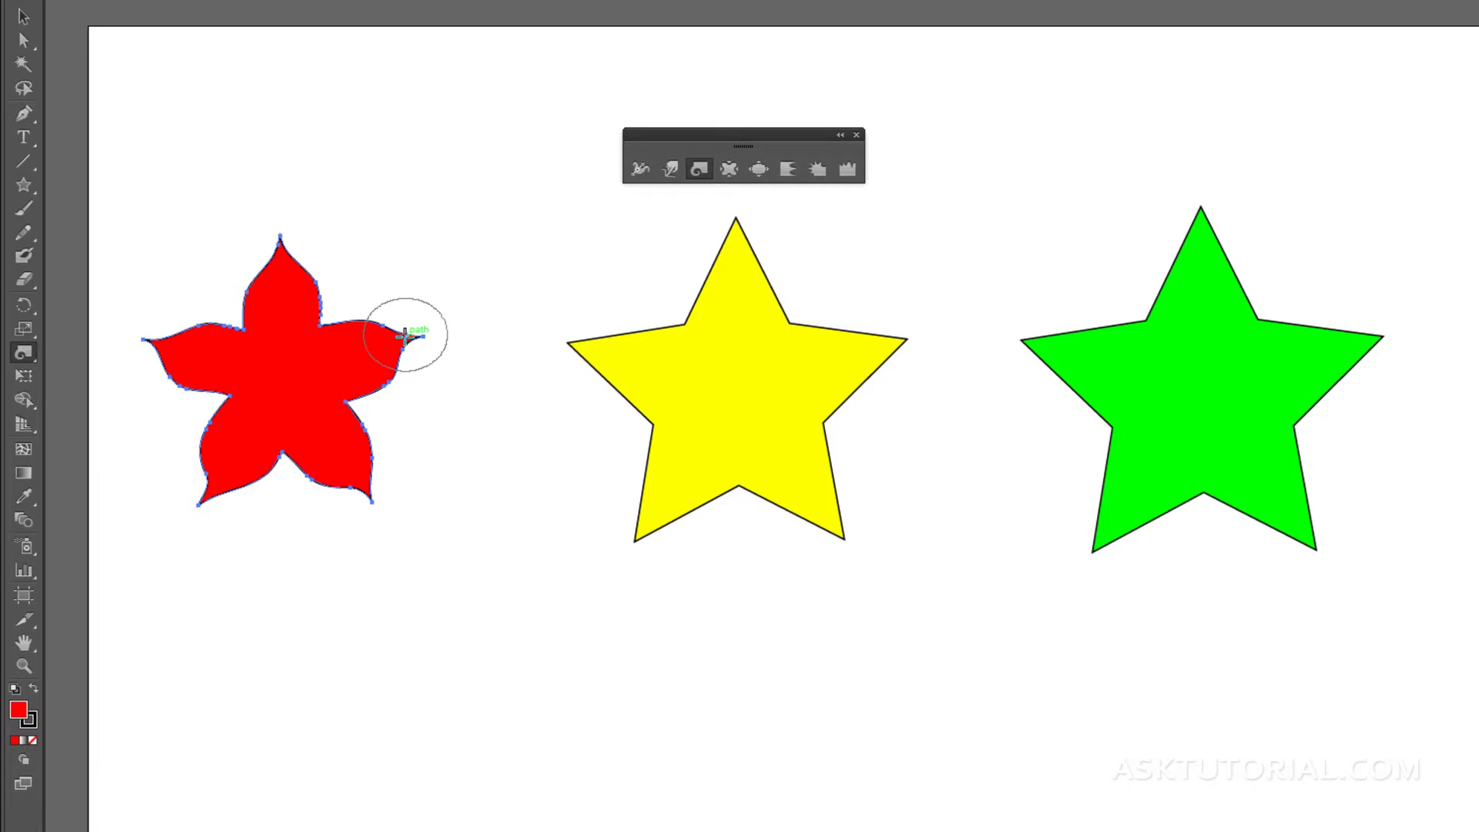
drag(404, 336, 405, 336)
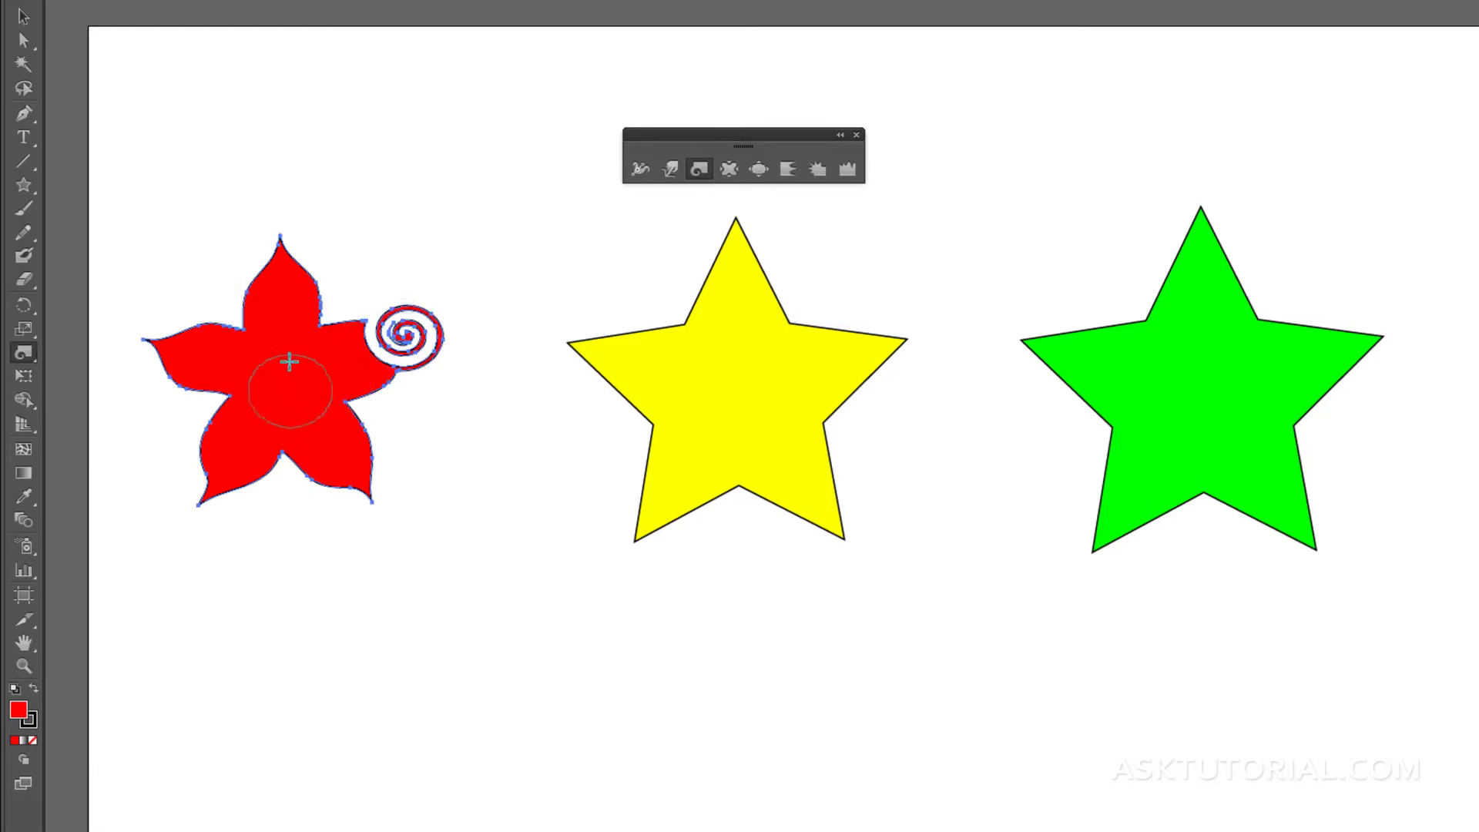
drag(279, 249, 279, 245)
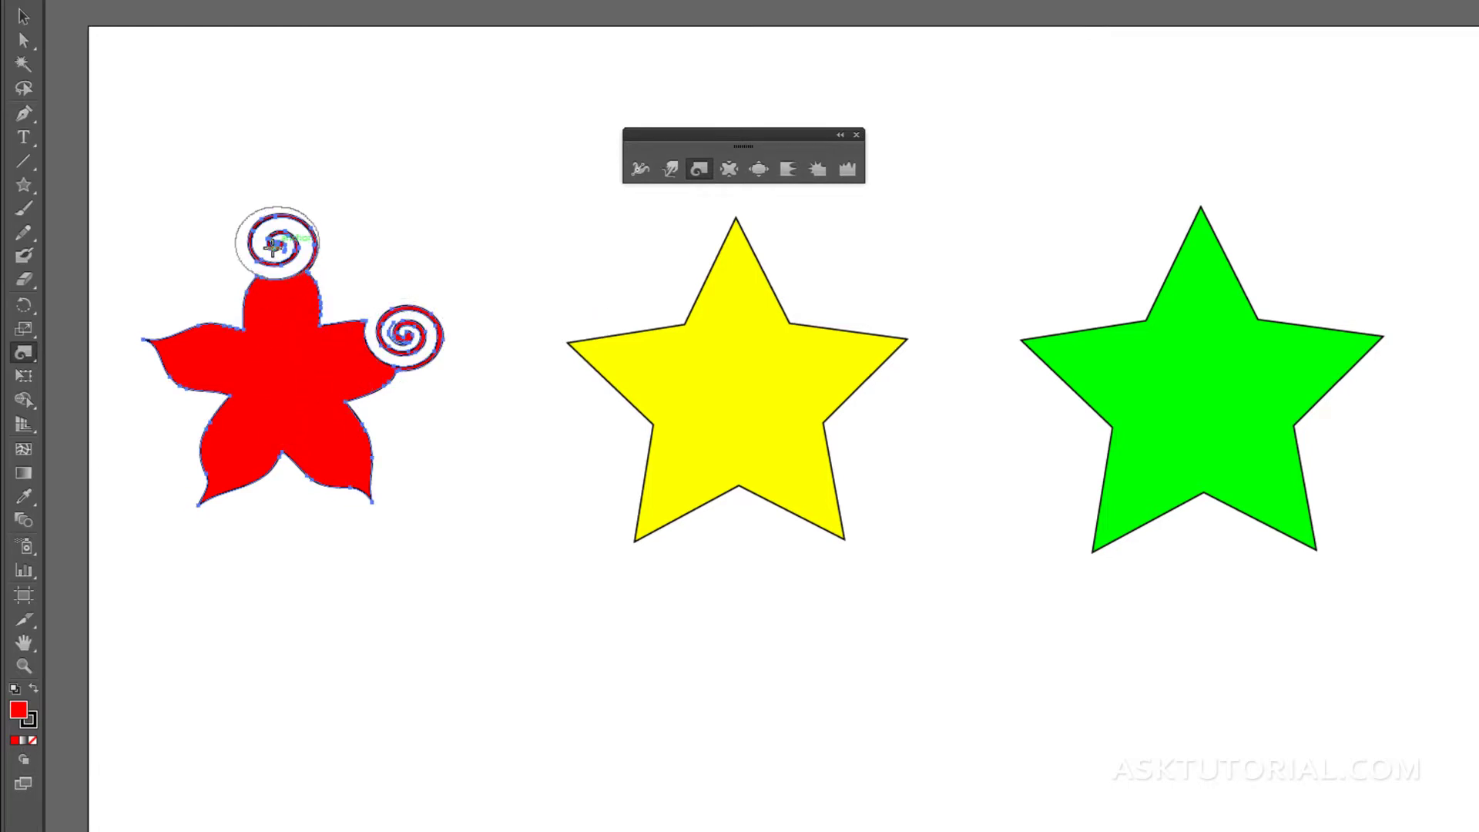
Twirl the yellow star's left tip, lower-left tip, bottom inner corner and the area just above that corner.
click(23, 16)
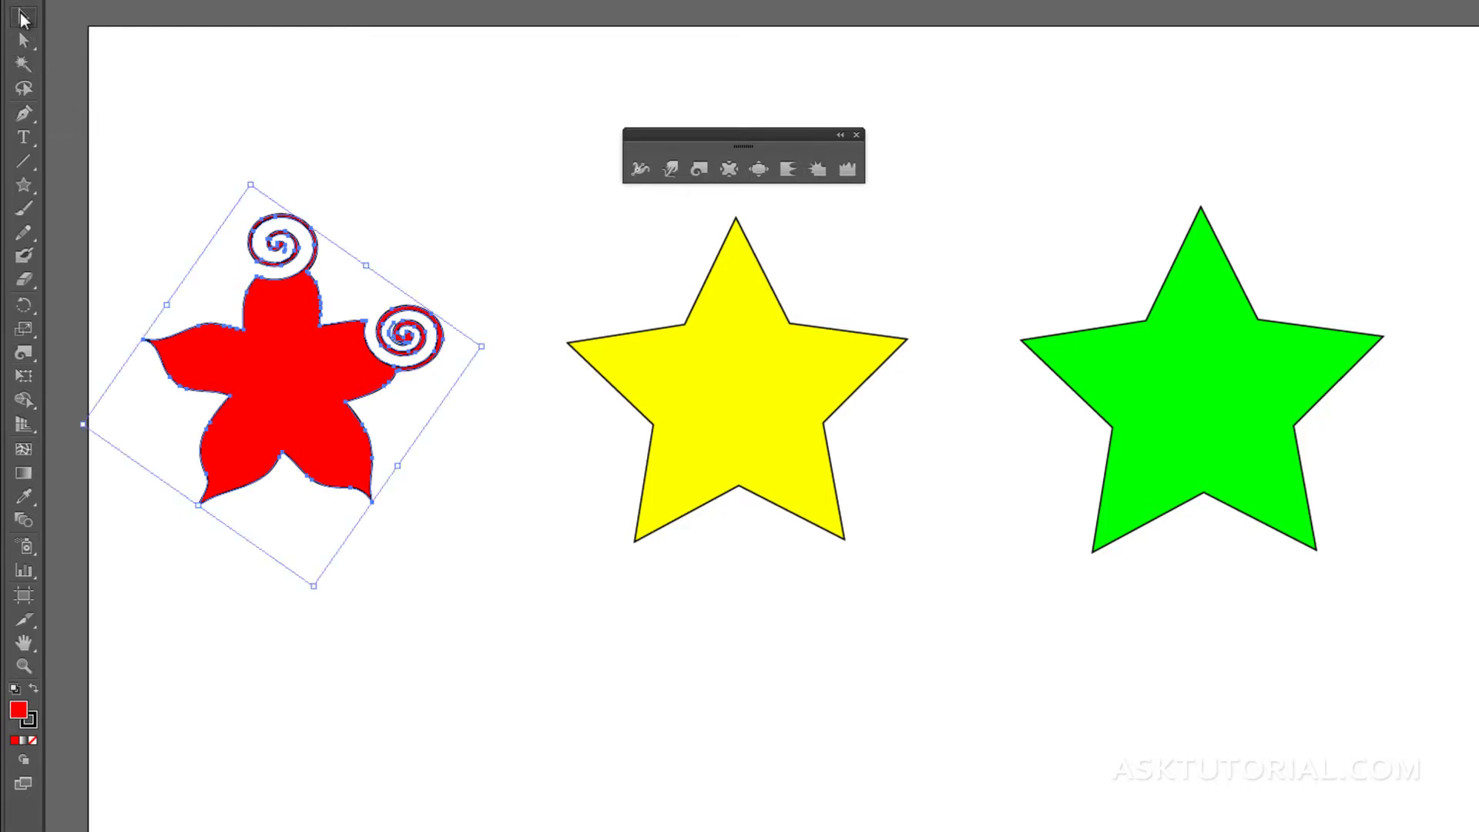
click(694, 369)
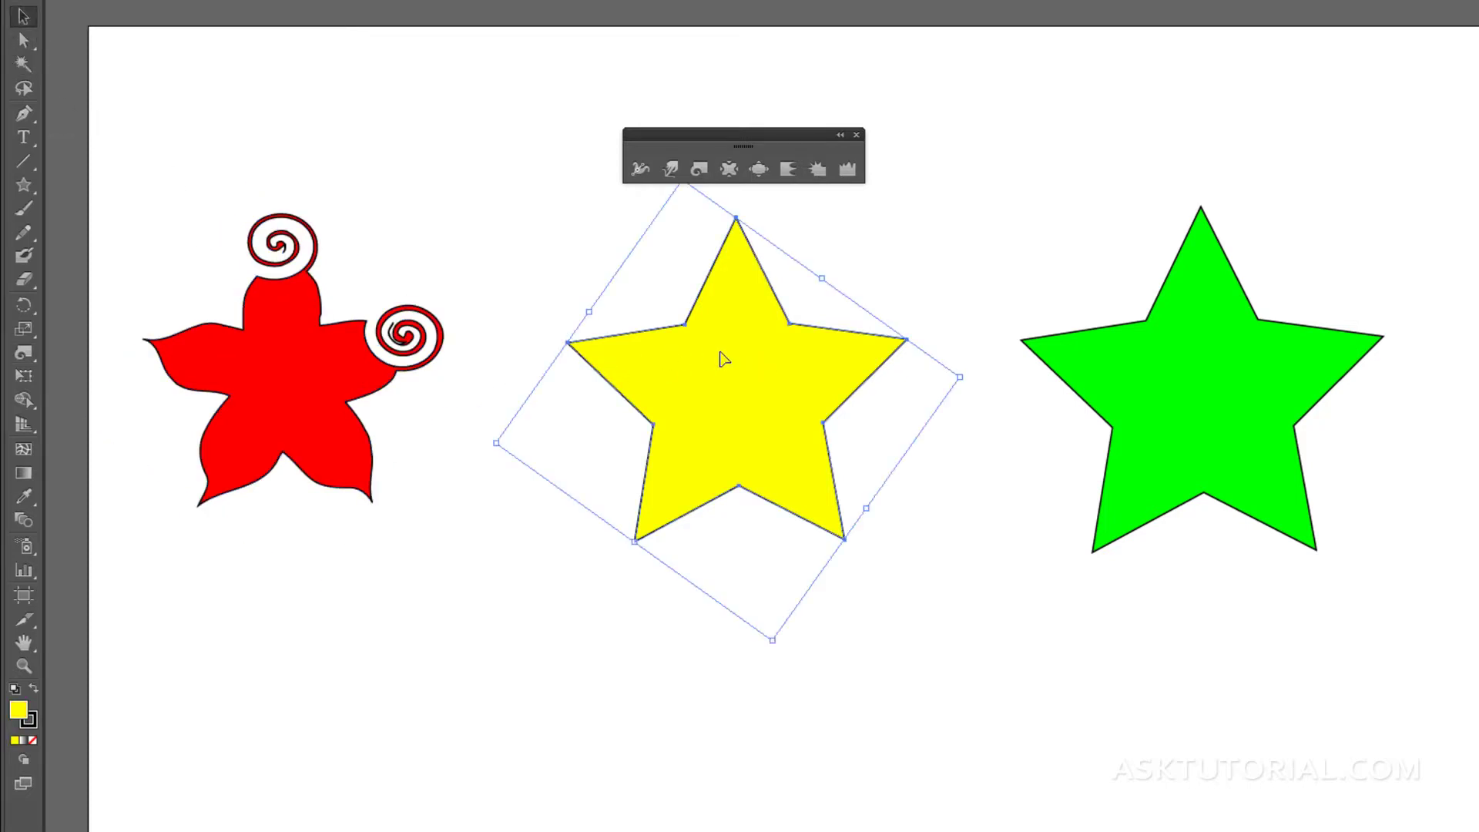
click(696, 172)
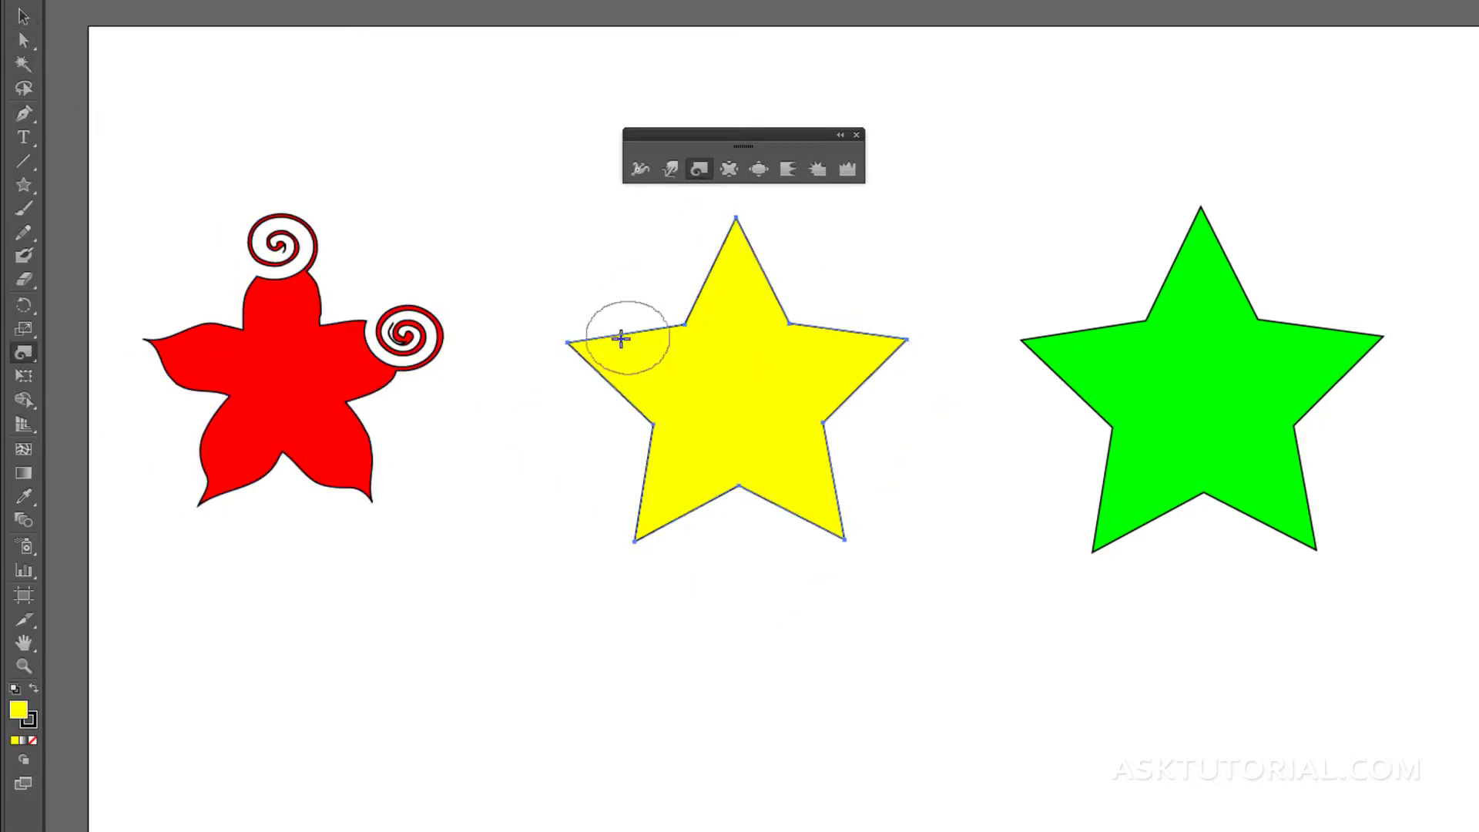
drag(568, 340, 567, 340)
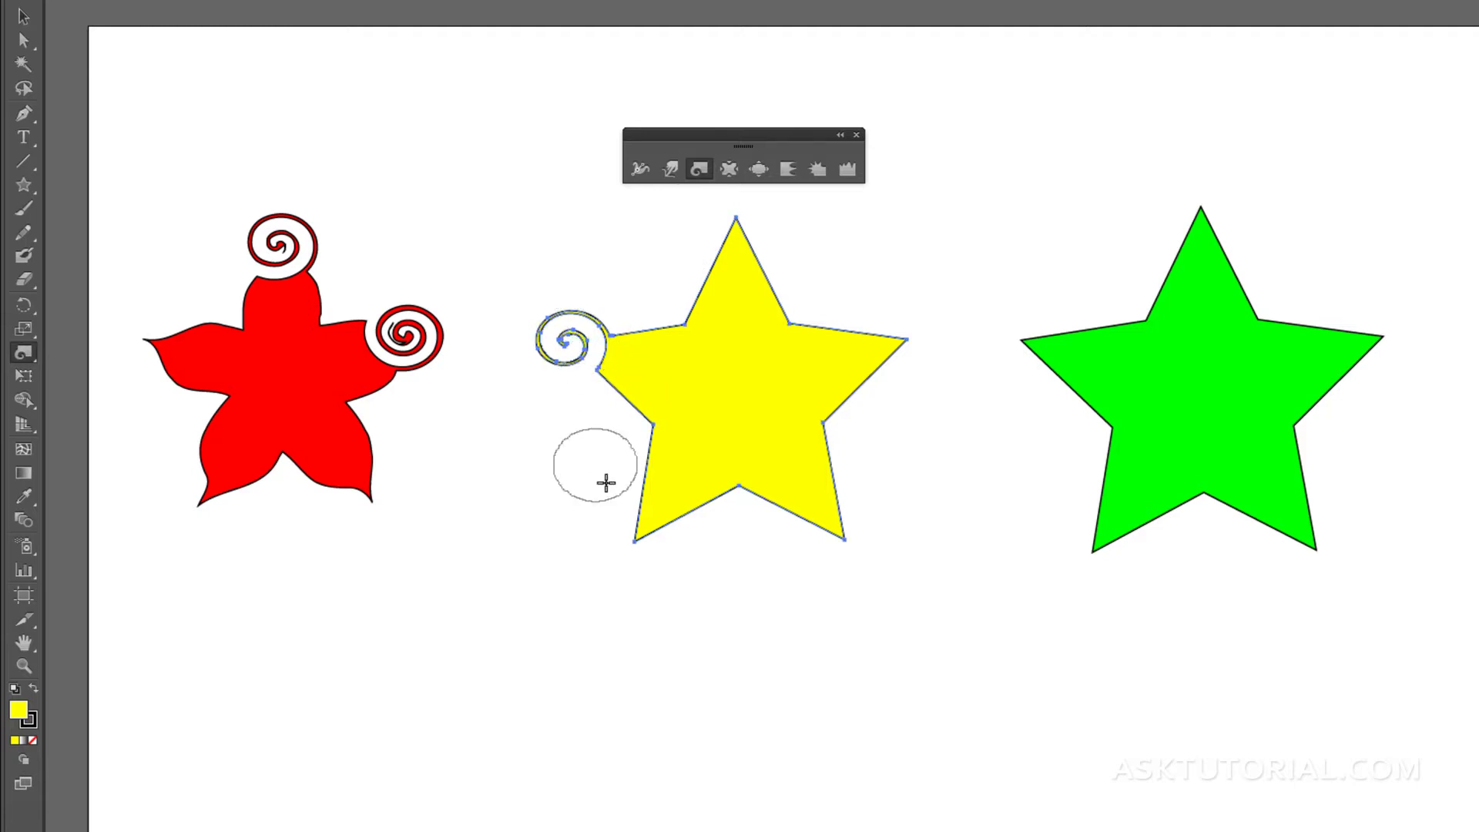
drag(627, 535, 630, 531)
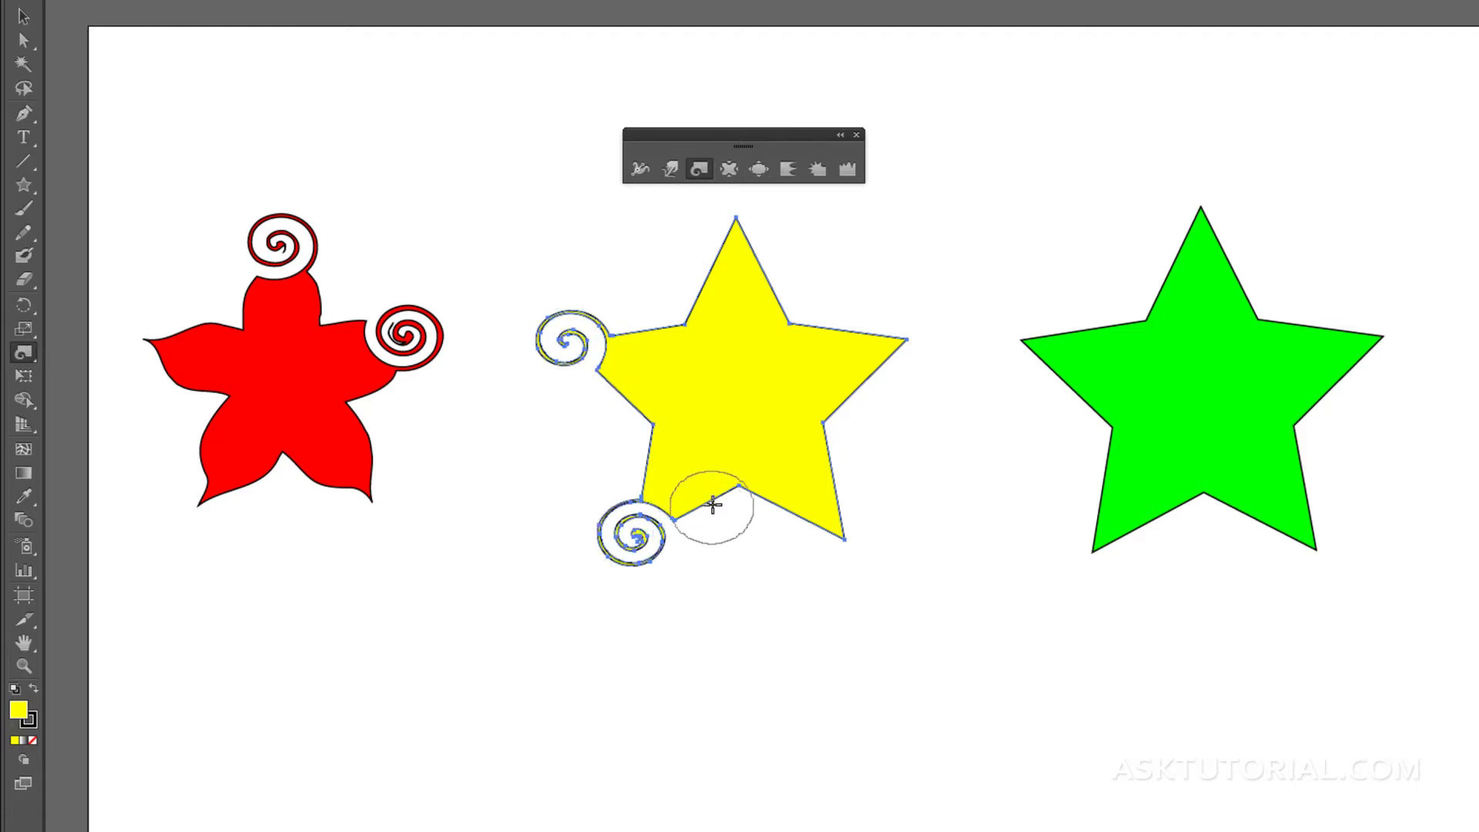
drag(730, 489, 732, 486)
drag(737, 429, 737, 429)
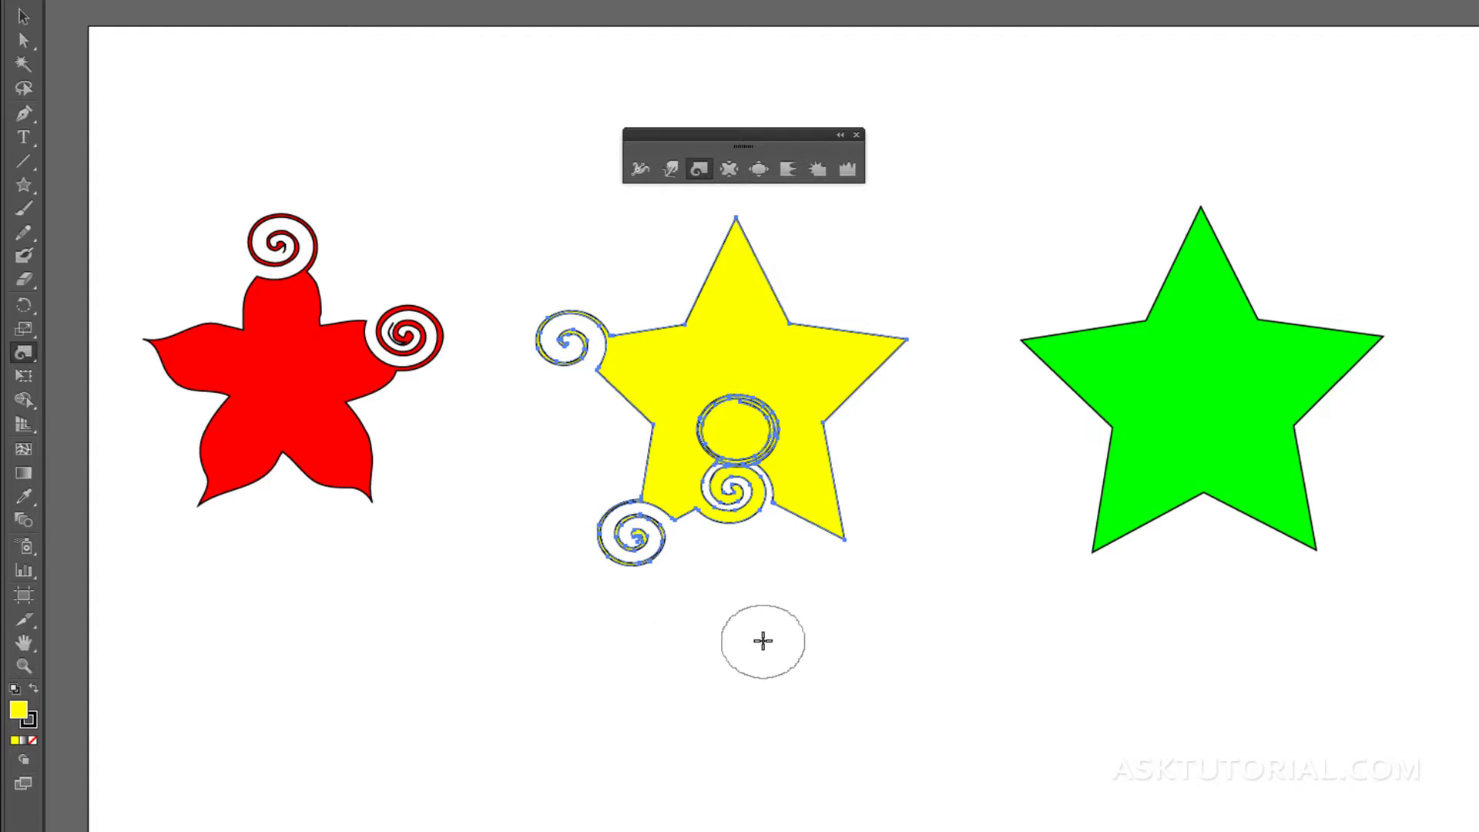
Enlarge the Twirl brush proportionally to about the yellow star's width and try one big swirl across that star.
key(alt)
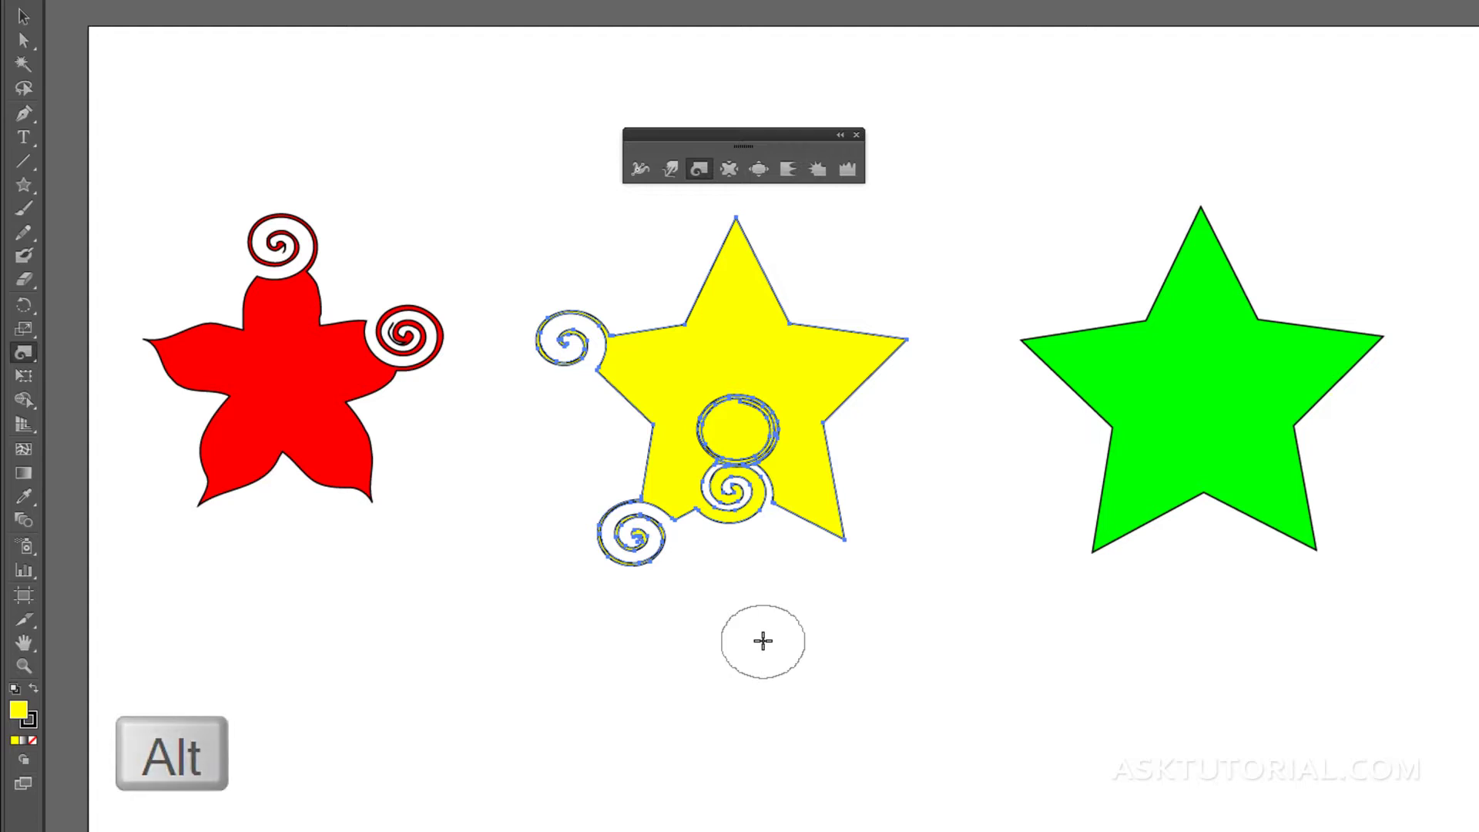
mouse_move(762, 642)
mouse_down()
mouse_move(825, 568)
mouse_move(743, 644)
mouse_move(908, 588)
mouse_move(747, 601)
mouse_move(839, 597)
mouse_move(766, 601)
mouse_move(865, 545)
mouse_move(849, 595)
mouse_move(842, 568)
mouse_move(822, 568)
mouse_move(789, 624)
mouse_move(813, 577)
mouse_move(845, 591)
mouse_move(789, 591)
mouse_move(832, 584)
mouse_move(800, 598)
mouse_move(809, 571)
mouse_move(834, 574)
mouse_up()
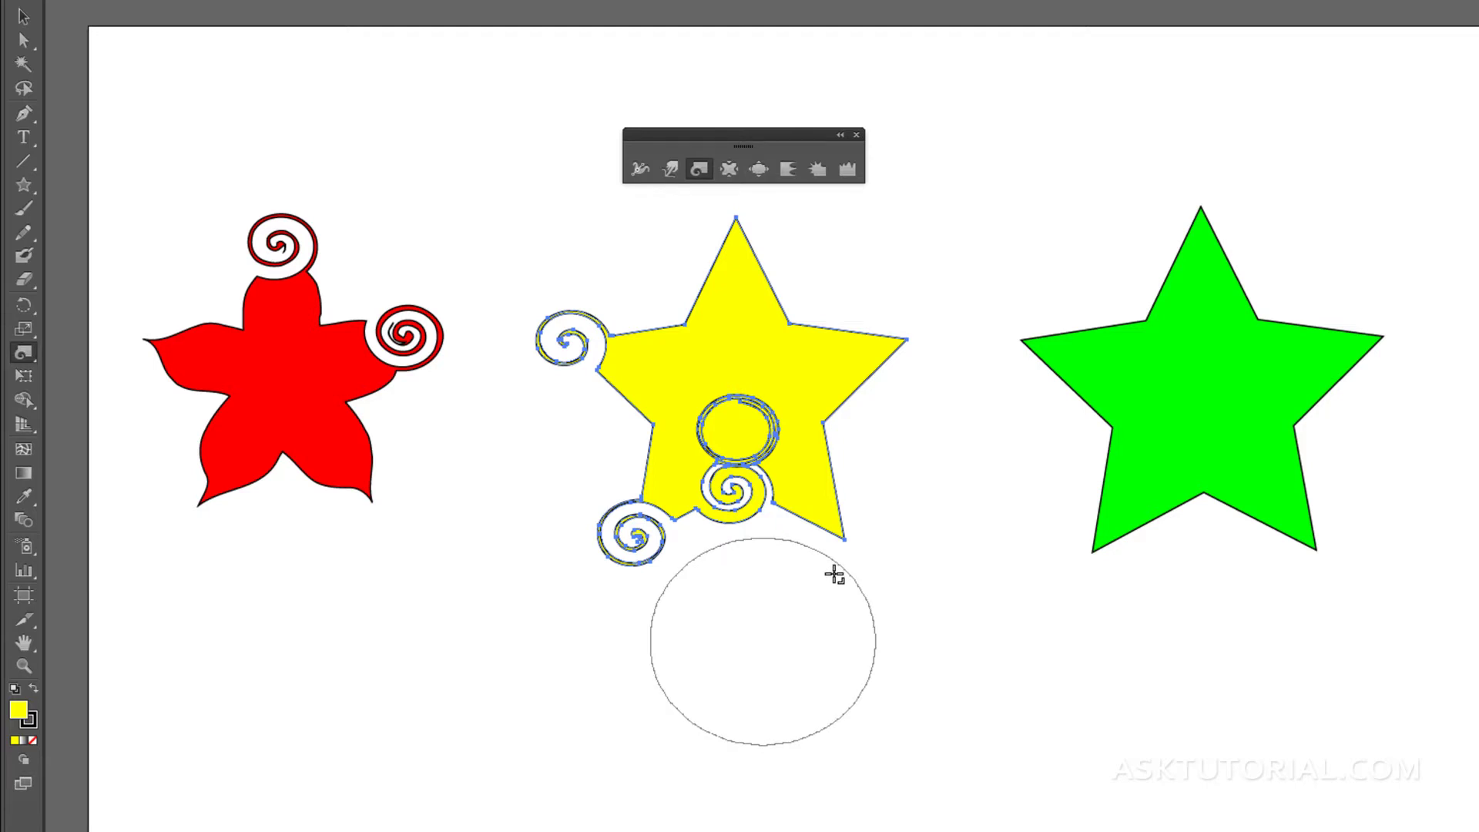
key(shift)
mouse_move(834, 574)
mouse_down()
mouse_move(763, 624)
mouse_move(852, 531)
mouse_move(763, 614)
mouse_move(908, 539)
mouse_up()
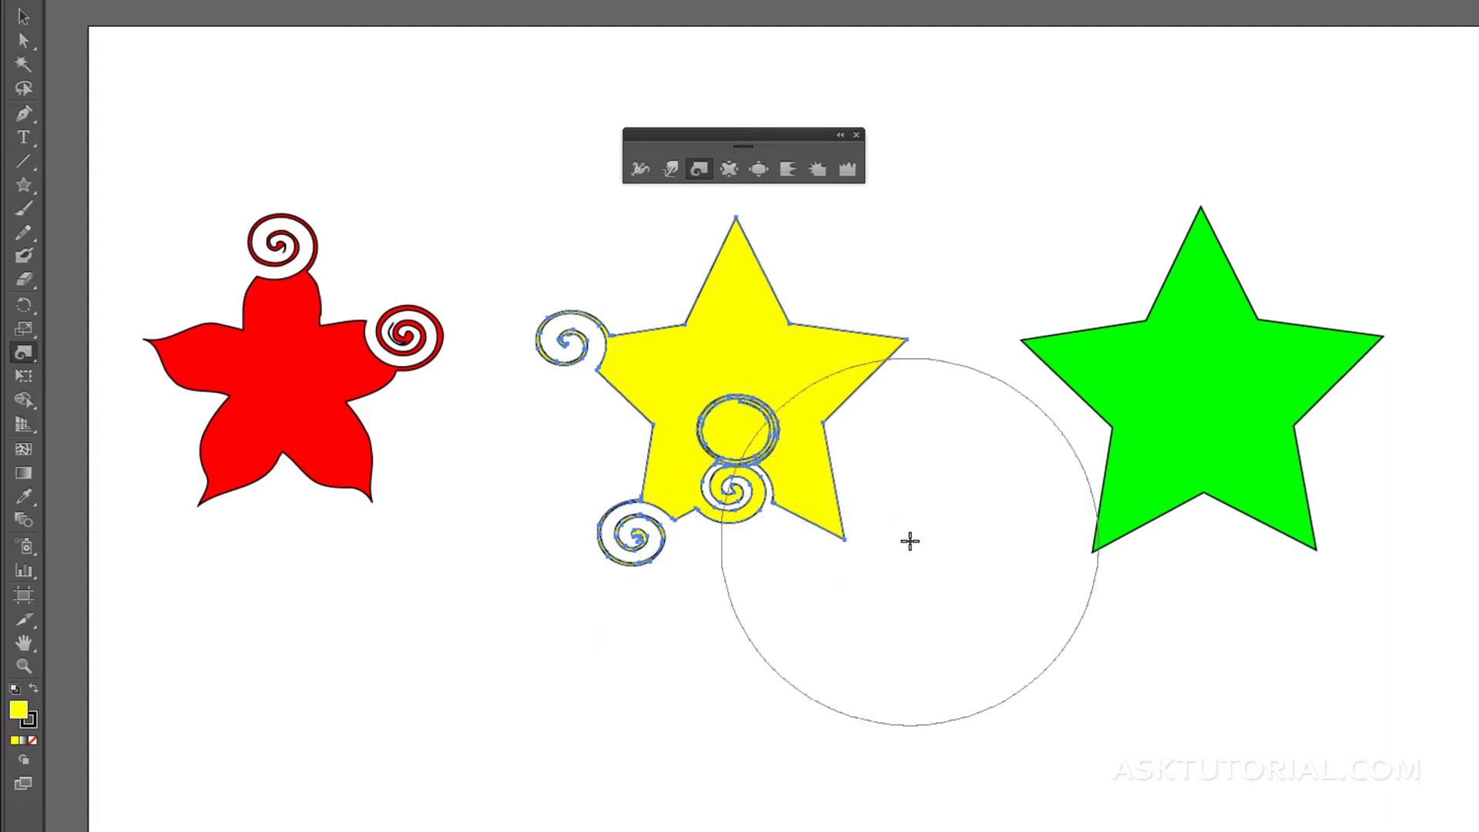
mouse_move(835, 406)
mouse_down()
mouse_move(773, 493)
mouse_move(701, 539)
mouse_up()
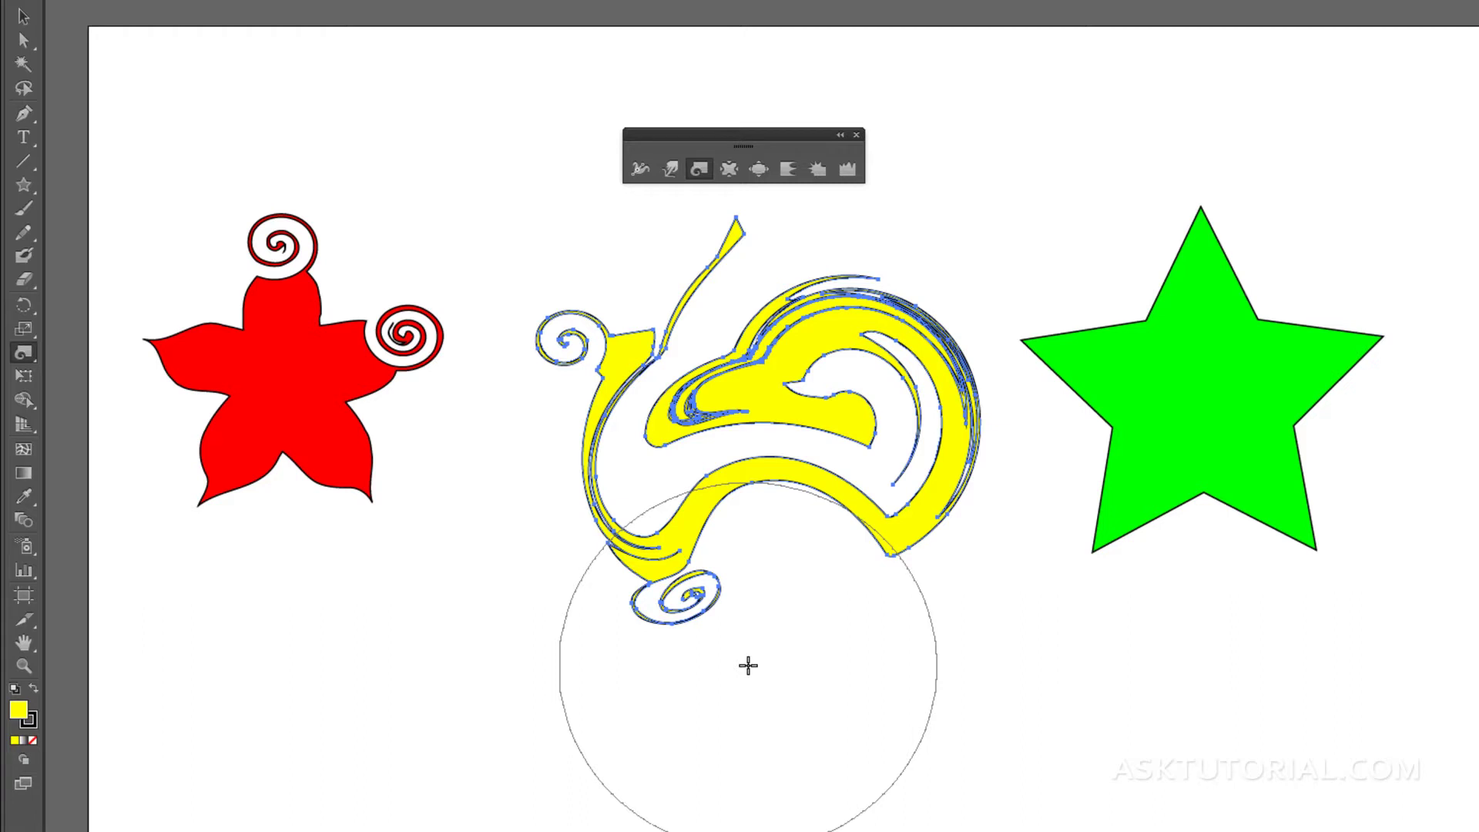
Undo the large-brush twirl on the yellow star.
key(ctrl+z)
key(ctrl+z)
key(ctrl+z)
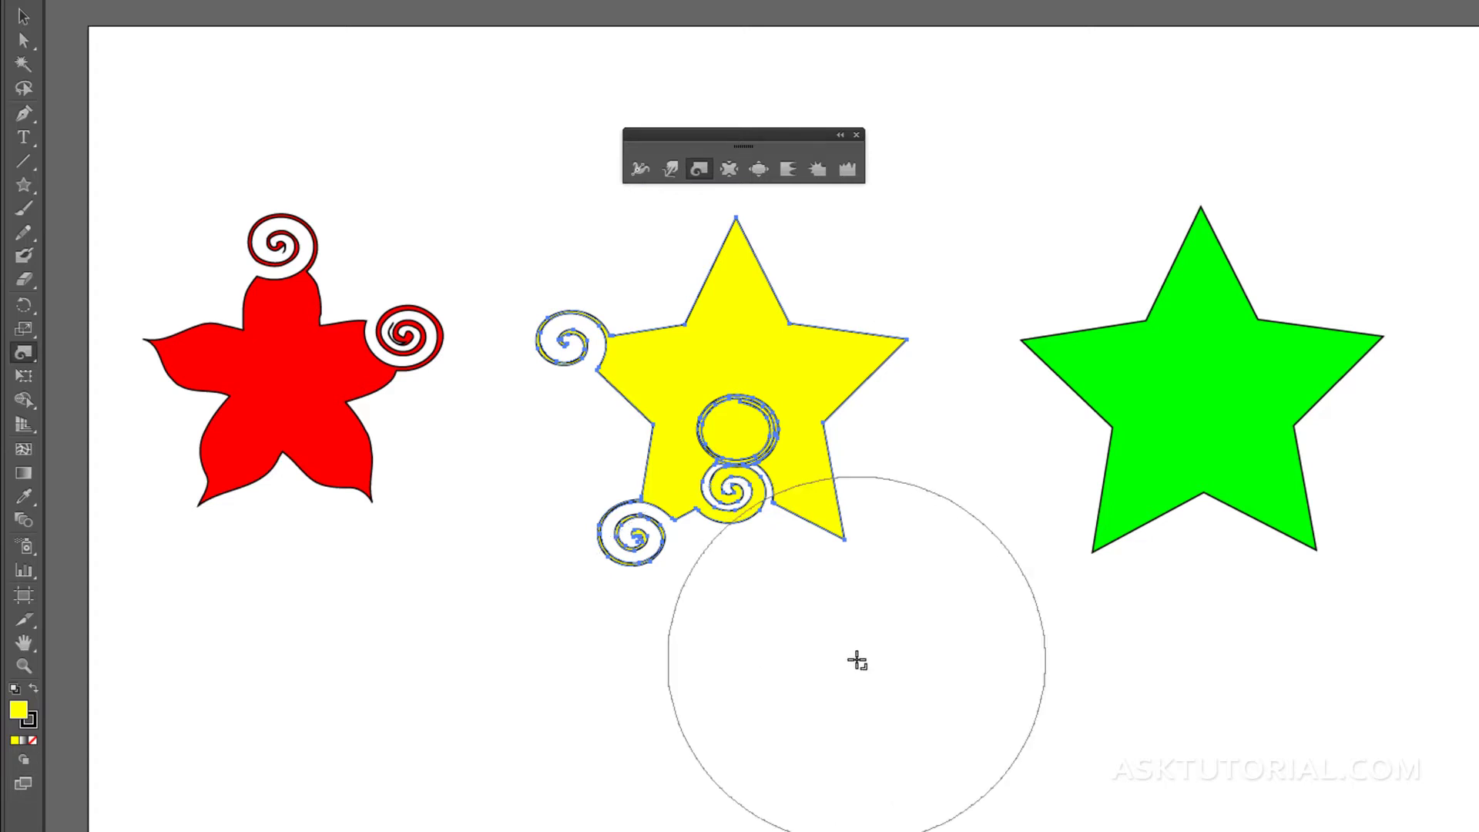
Shrink the Twirl brush to about a third of the yellow star's width and twirl its top tip, upper-right inner corner and right-hand interior.
drag(856, 661, 699, 796)
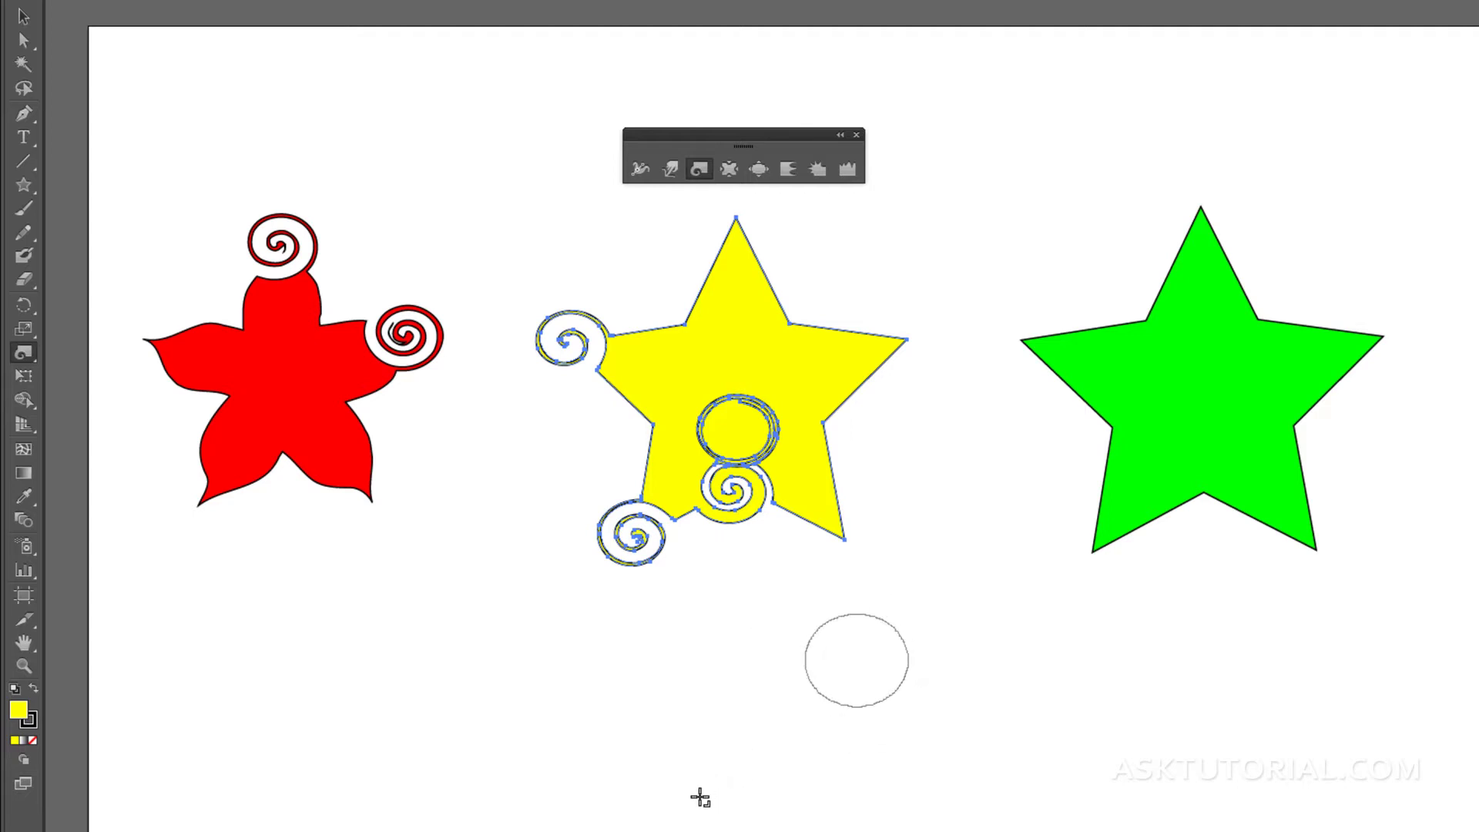
drag(806, 386, 809, 389)
drag(740, 220, 740, 219)
drag(784, 325, 784, 325)
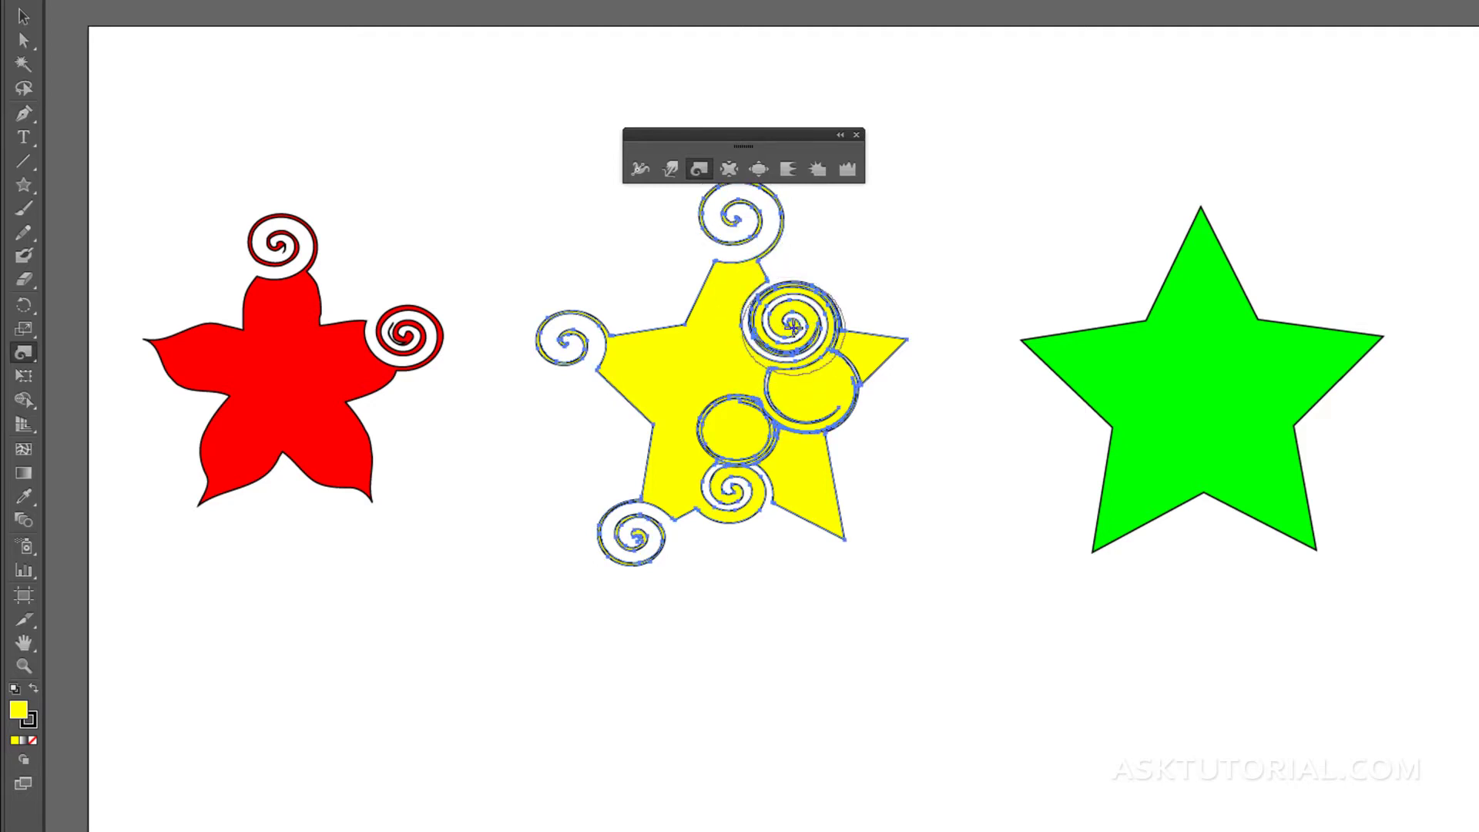
Pucker the green star's two upper inner corners deep into its centre and sweep its right tip inward across the lower-left arm.
click(28, 18)
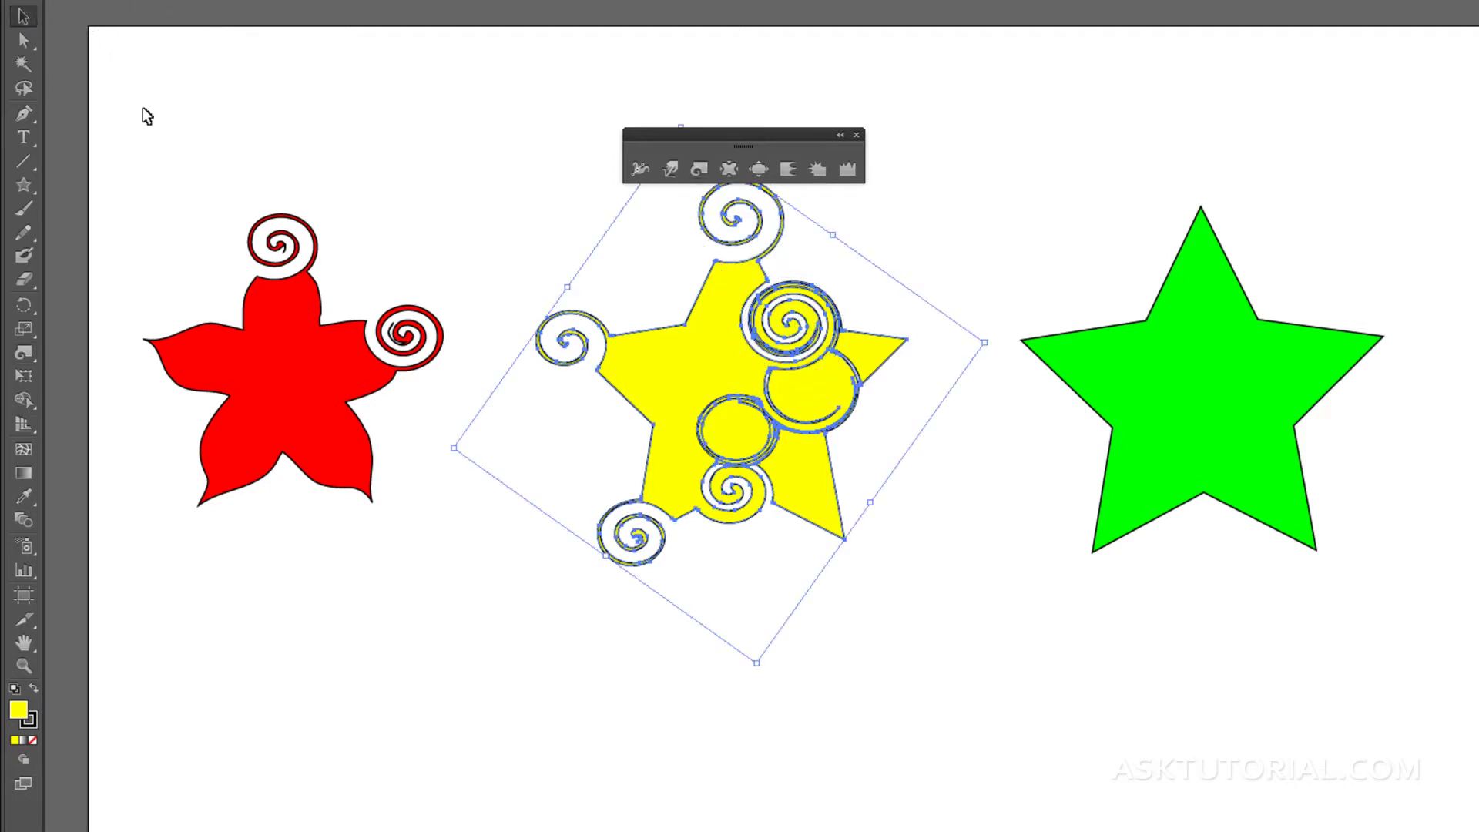
click(1247, 406)
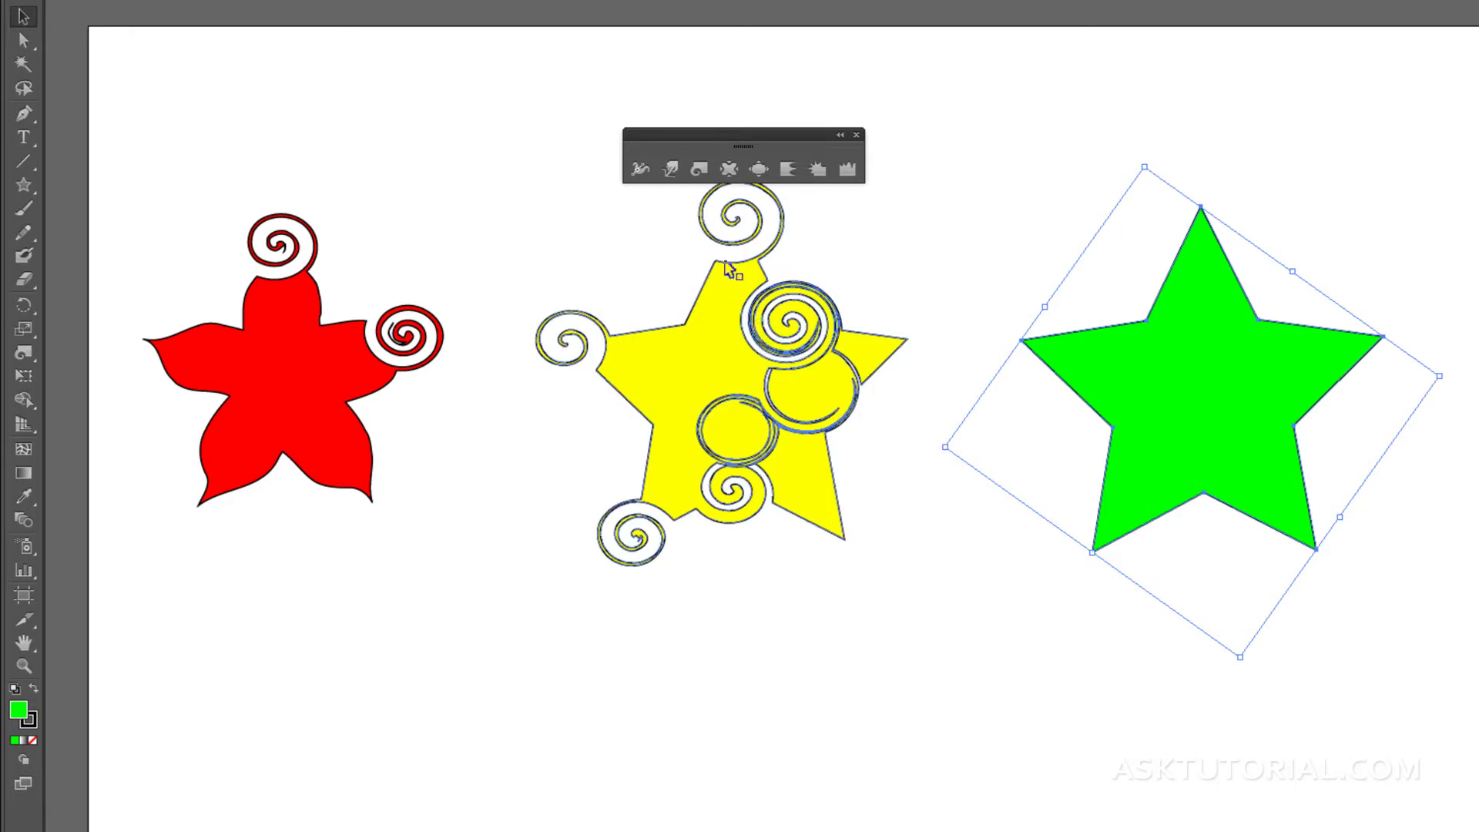
click(730, 168)
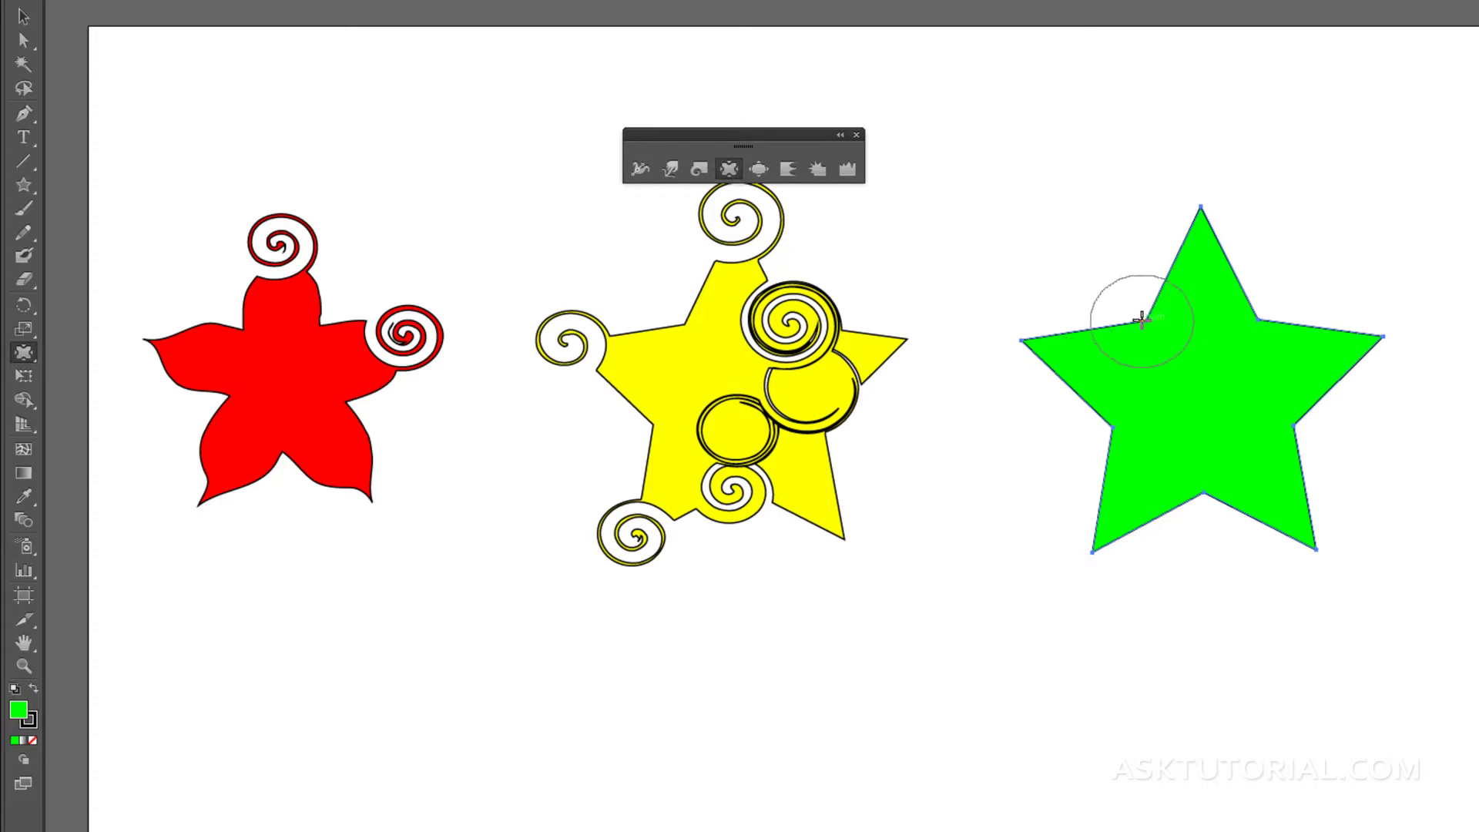
drag(1140, 313, 1174, 434)
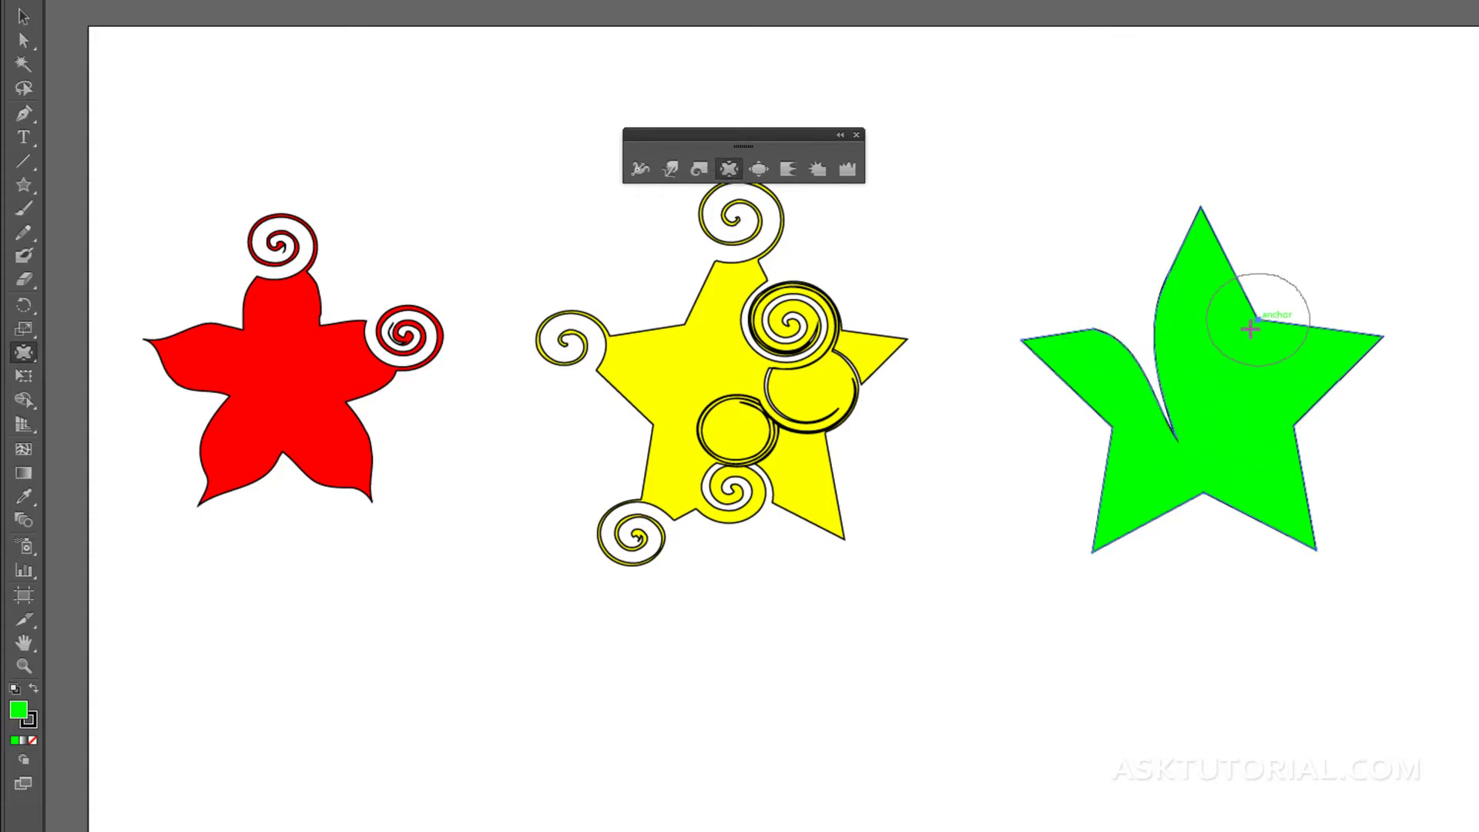
drag(1251, 329, 1176, 439)
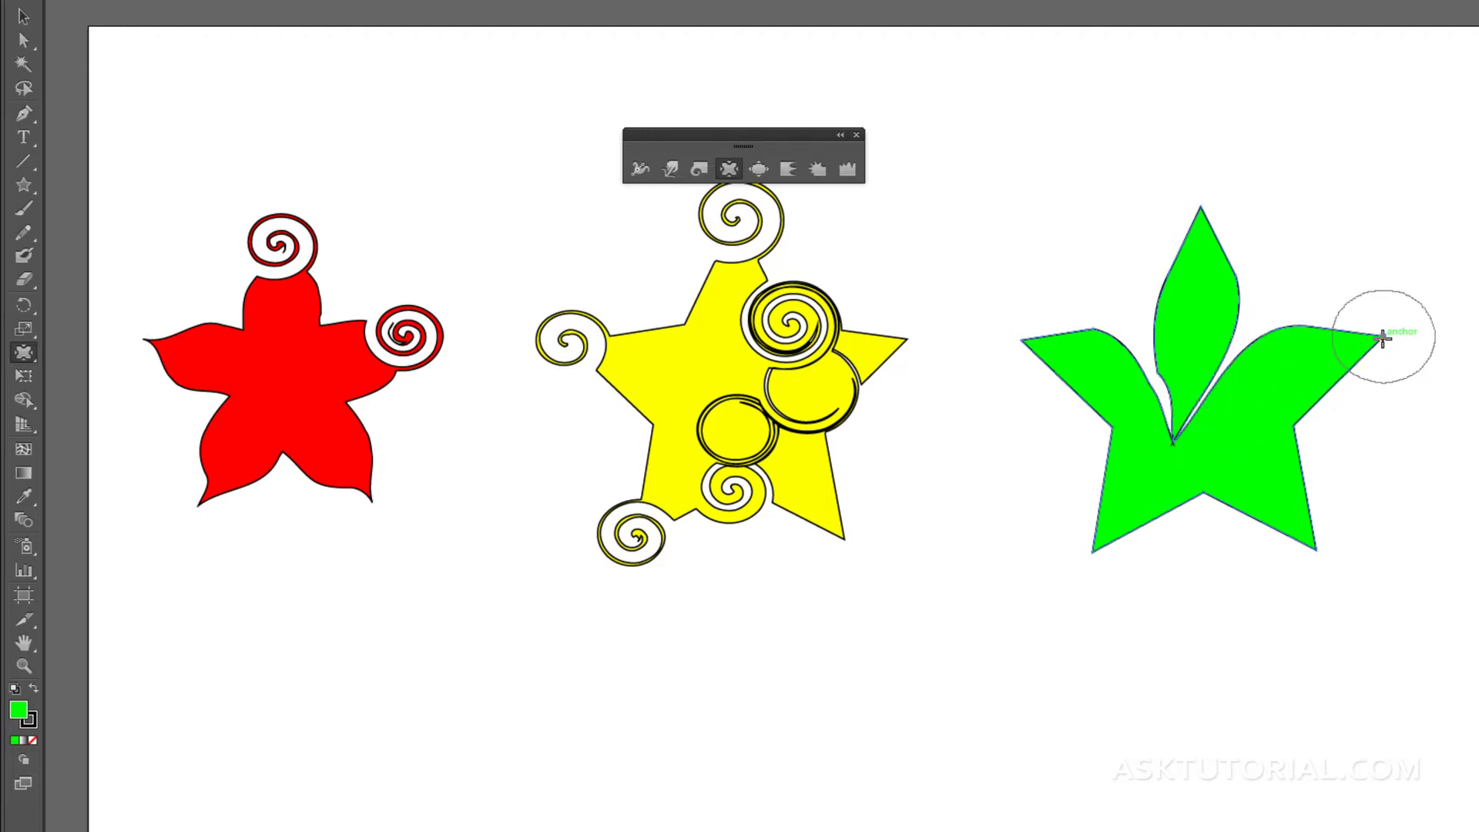
mouse_move(1383, 339)
mouse_down()
mouse_move(1307, 357)
mouse_move(1172, 446)
mouse_move(1093, 548)
mouse_move(1139, 446)
mouse_up()
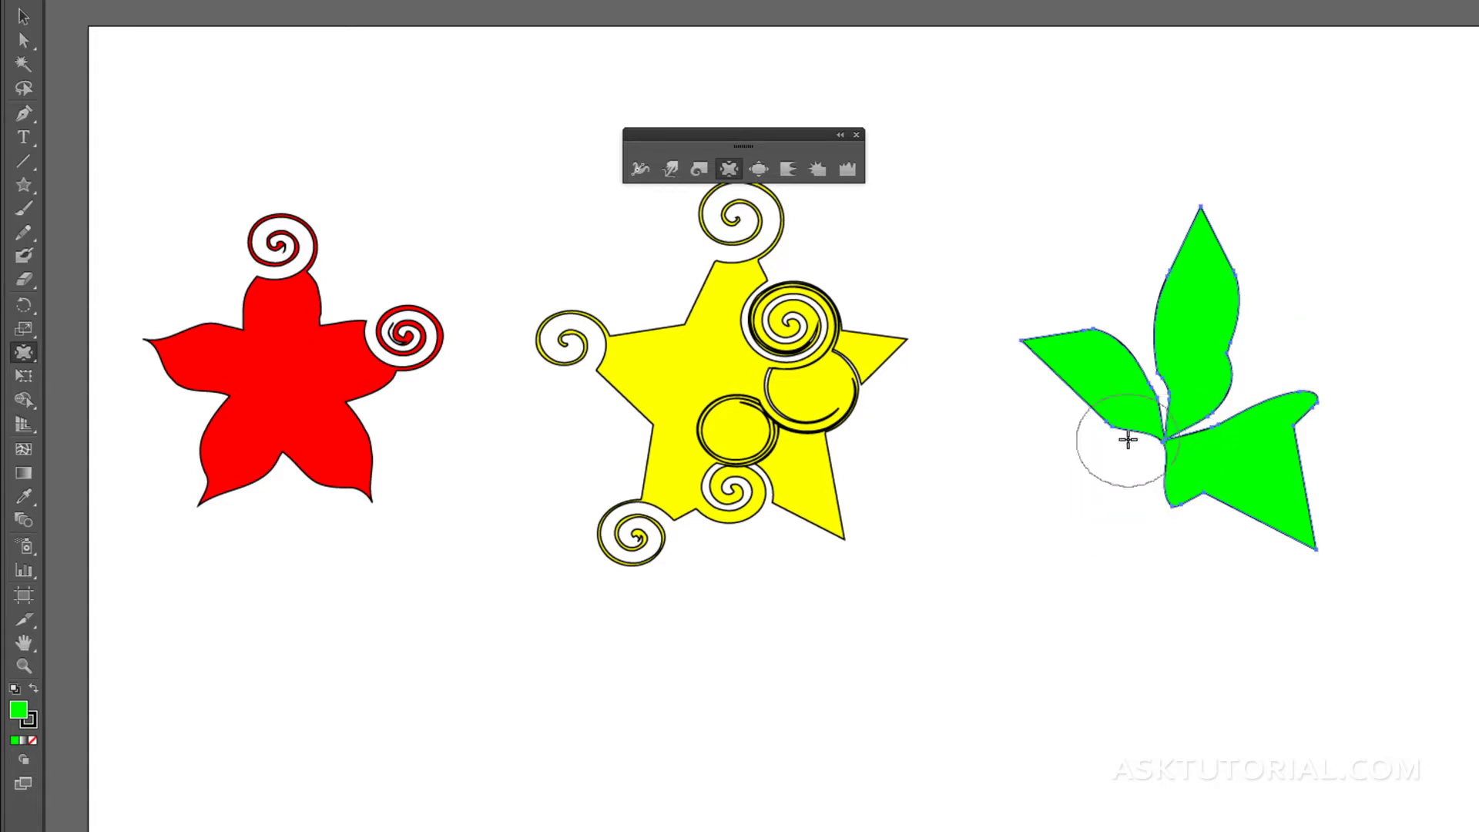
drag(370, 374, 369, 374)
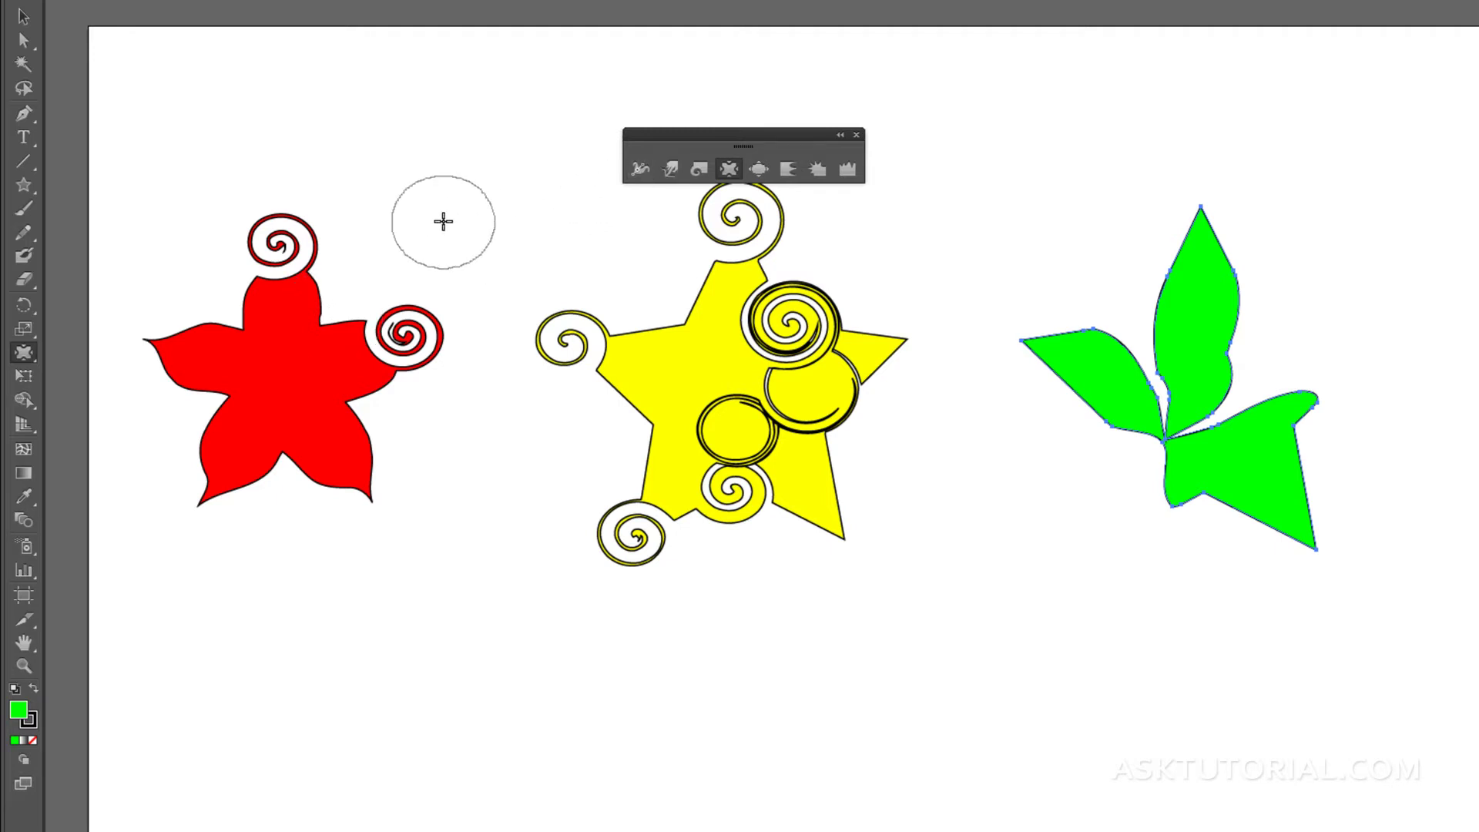
Pull the green shape's left and lower-right tips into long thin downward curves and its right tip slightly outward with the Pucker tool.
mouse_move(1014, 336)
mouse_down()
mouse_move(963, 373)
mouse_move(933, 534)
mouse_up()
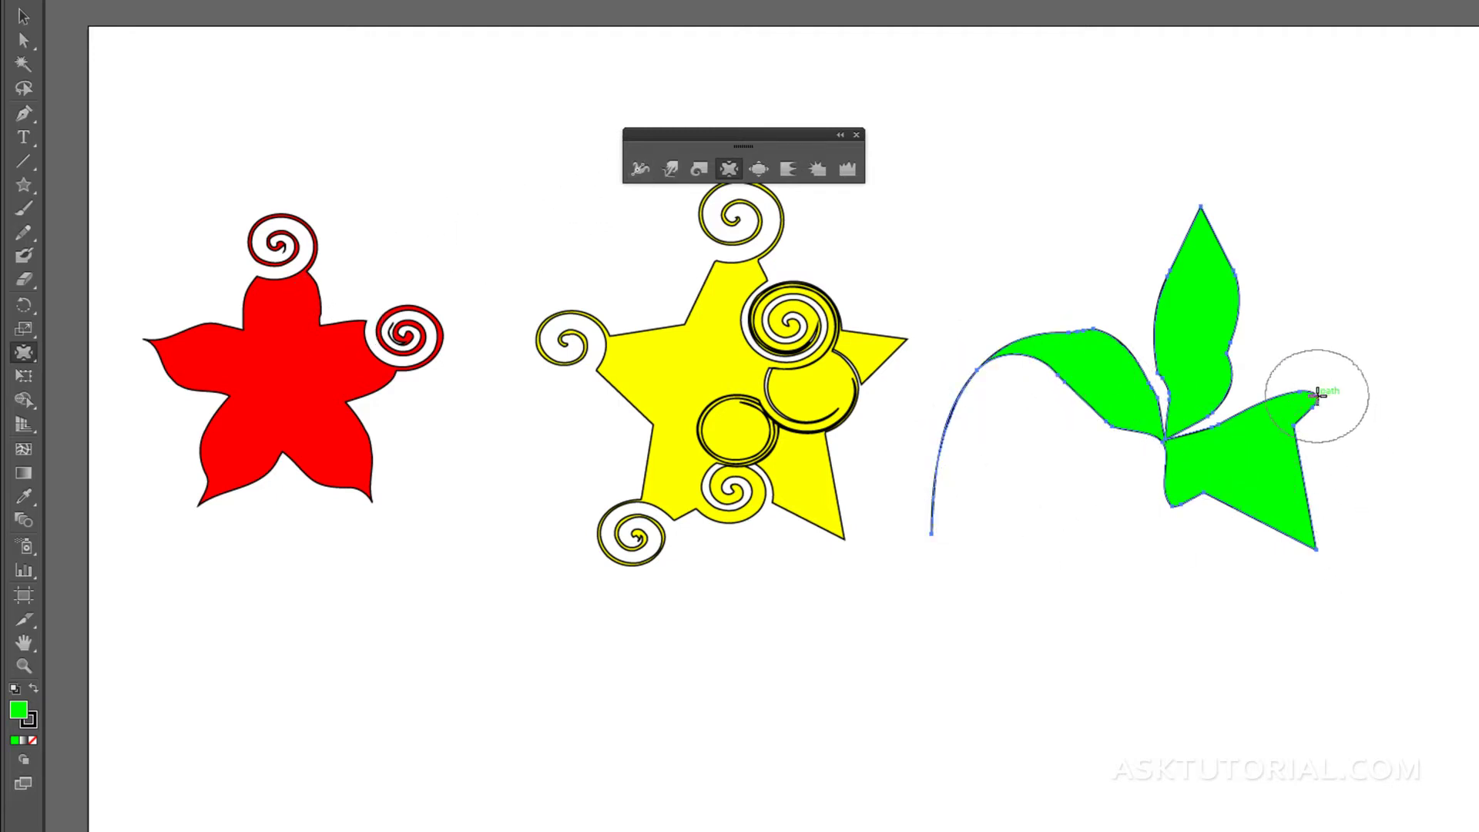
drag(1317, 400, 1342, 404)
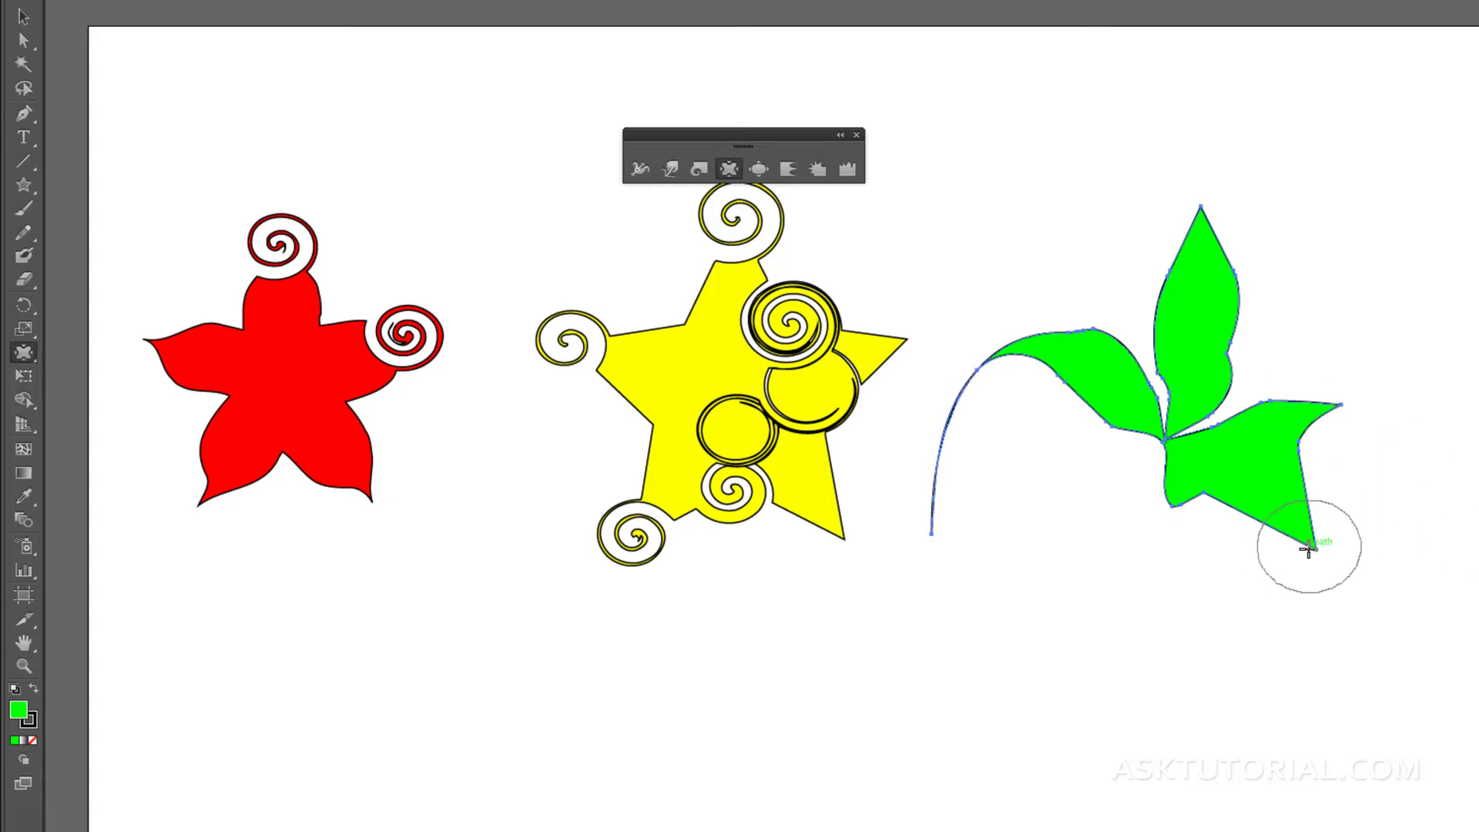
mouse_move(1316, 547)
mouse_down()
mouse_move(1312, 626)
mouse_move(1228, 668)
mouse_up()
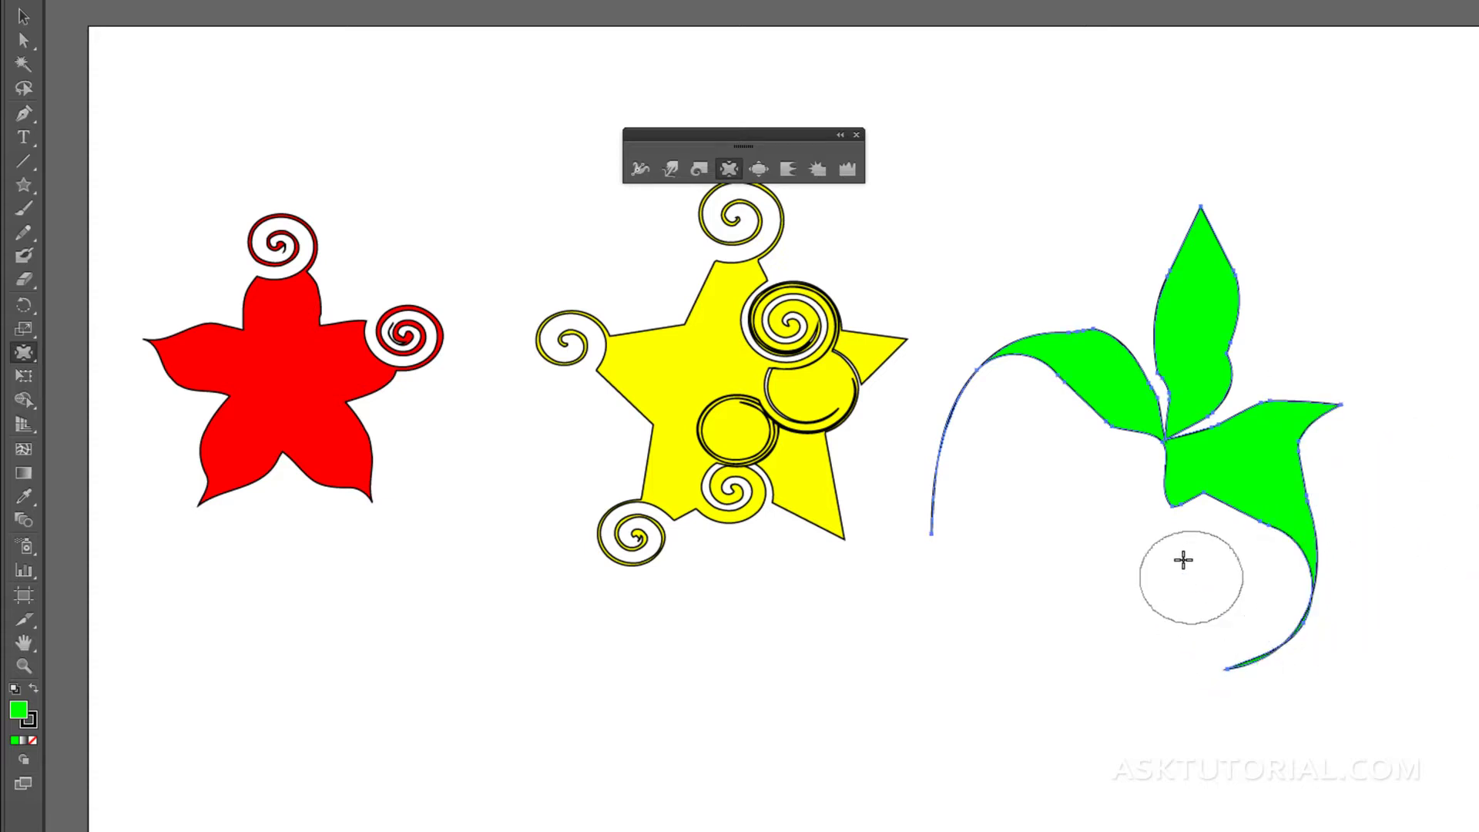
Pucker the green shape's bottom corner and the left petal's lower corner into thin points curving down to the lower left.
mouse_move(1176, 515)
mouse_down()
mouse_move(1165, 509)
mouse_move(1103, 591)
mouse_up()
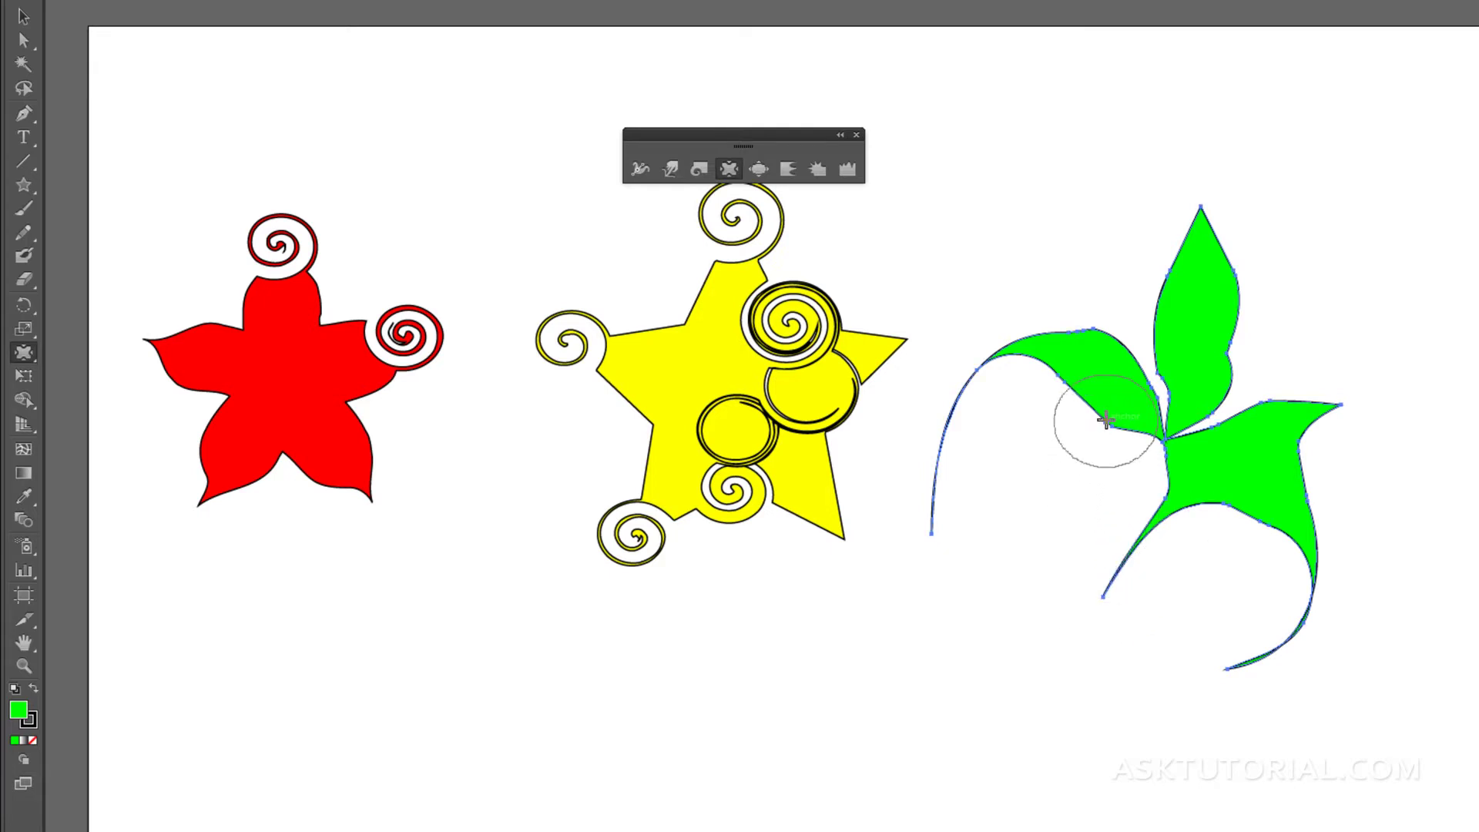
drag(1104, 419, 1020, 533)
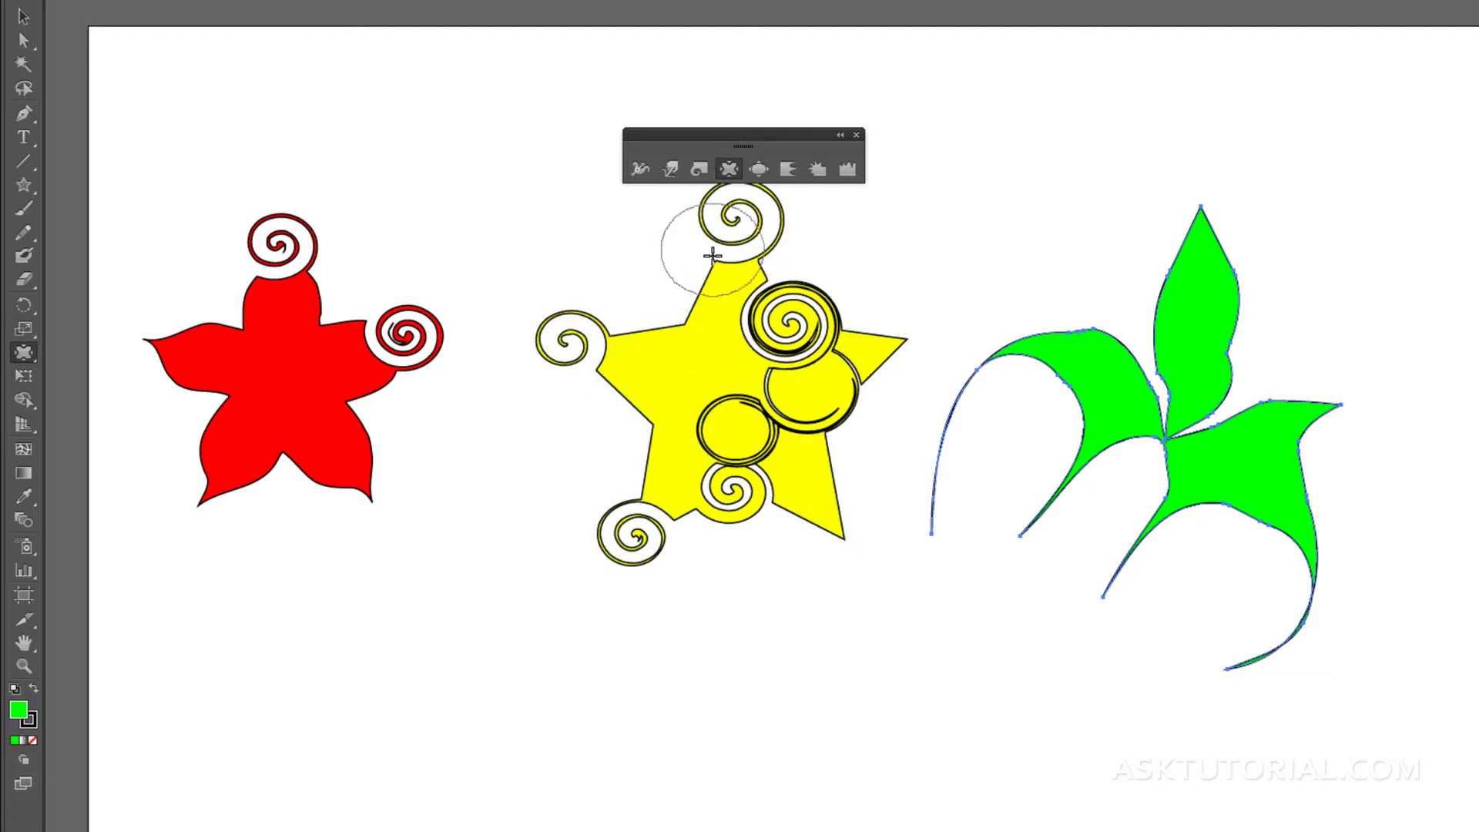
drag(721, 347, 720, 348)
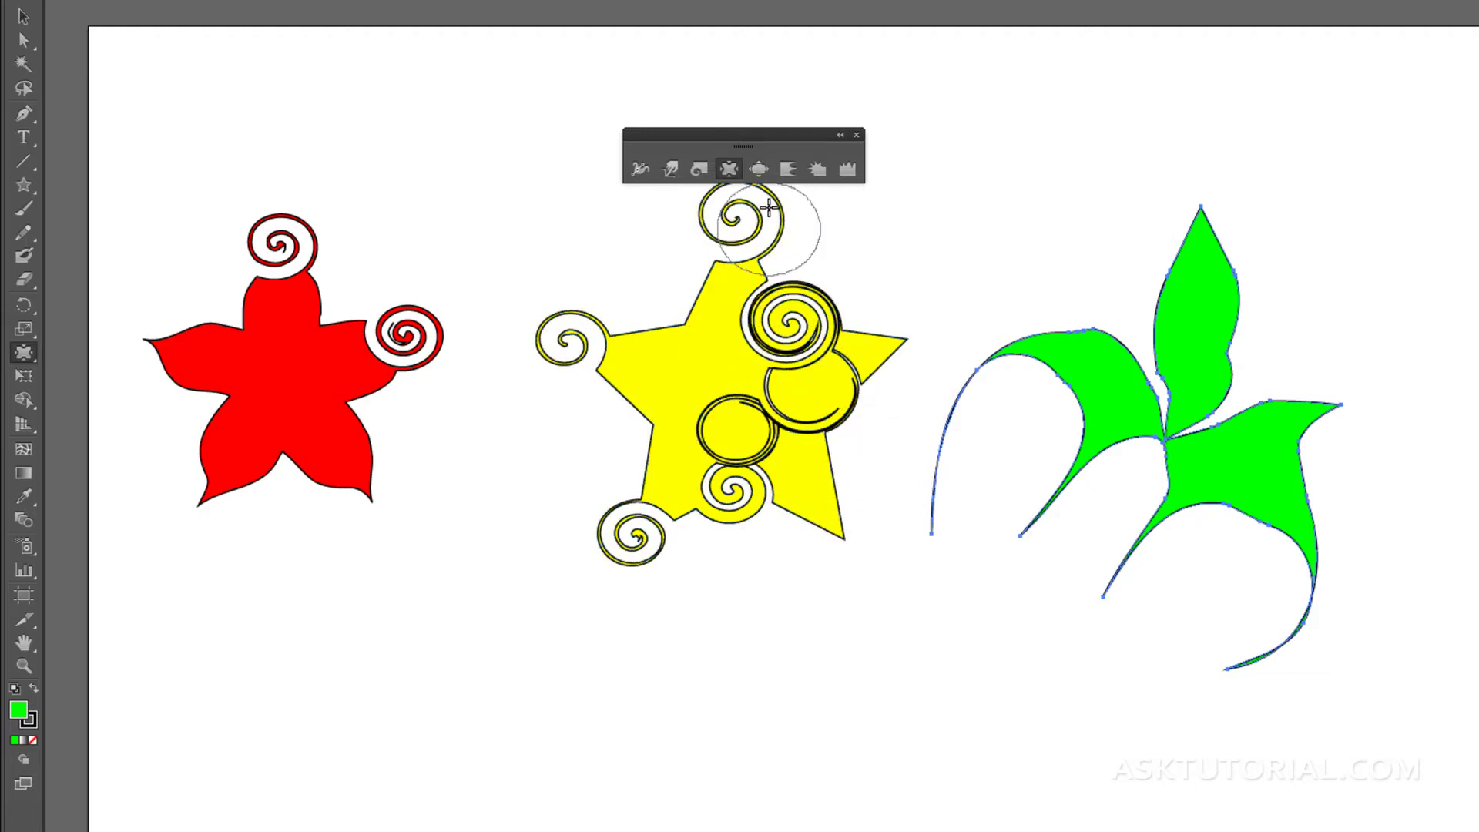
Bloat the green shape's top tip into a round bulb and swell its left petal, right-hand notch and centre with the Bloat tool.
click(759, 170)
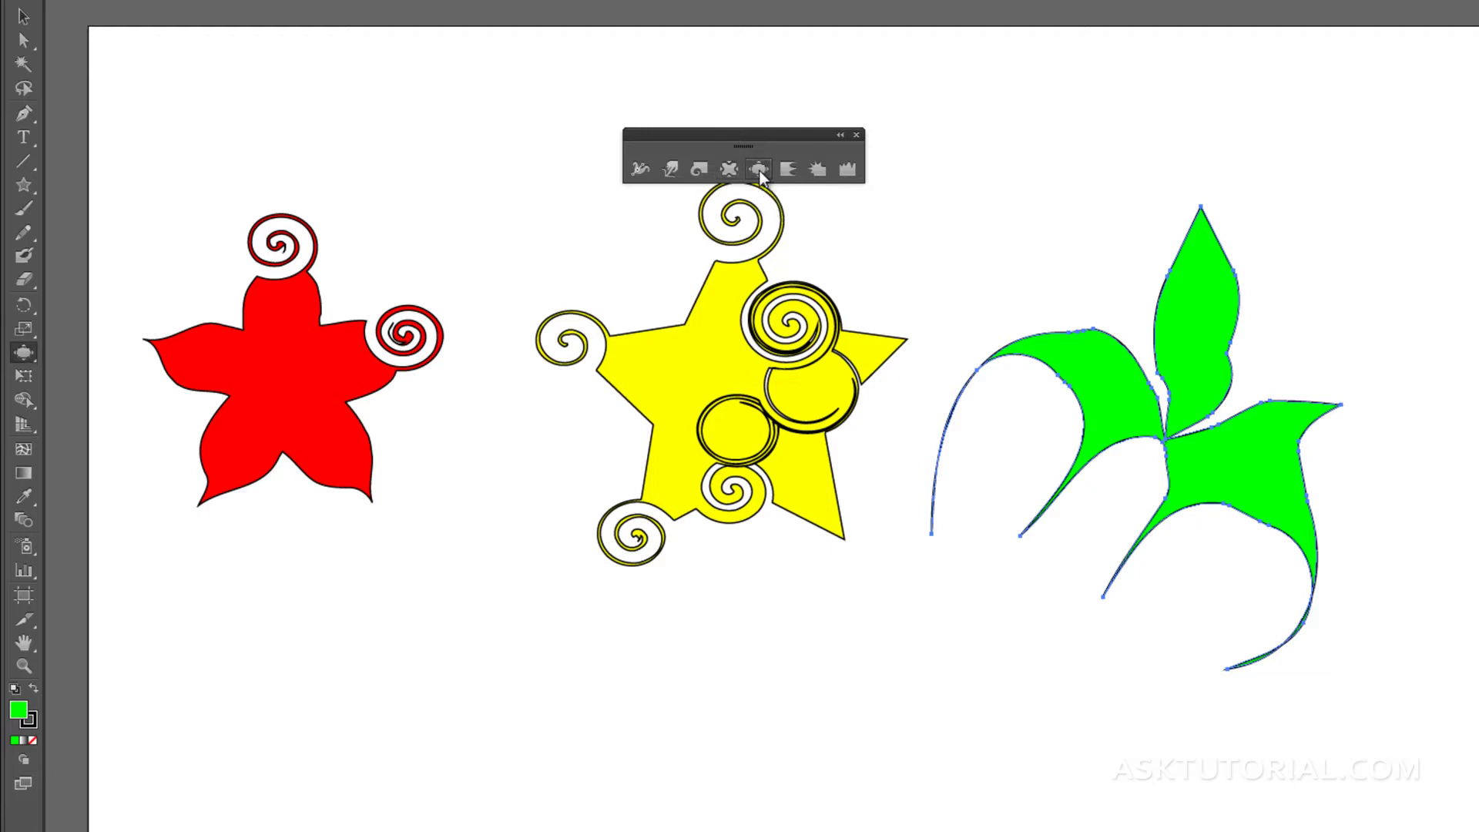
drag(1217, 213, 1216, 215)
drag(1057, 332, 978, 363)
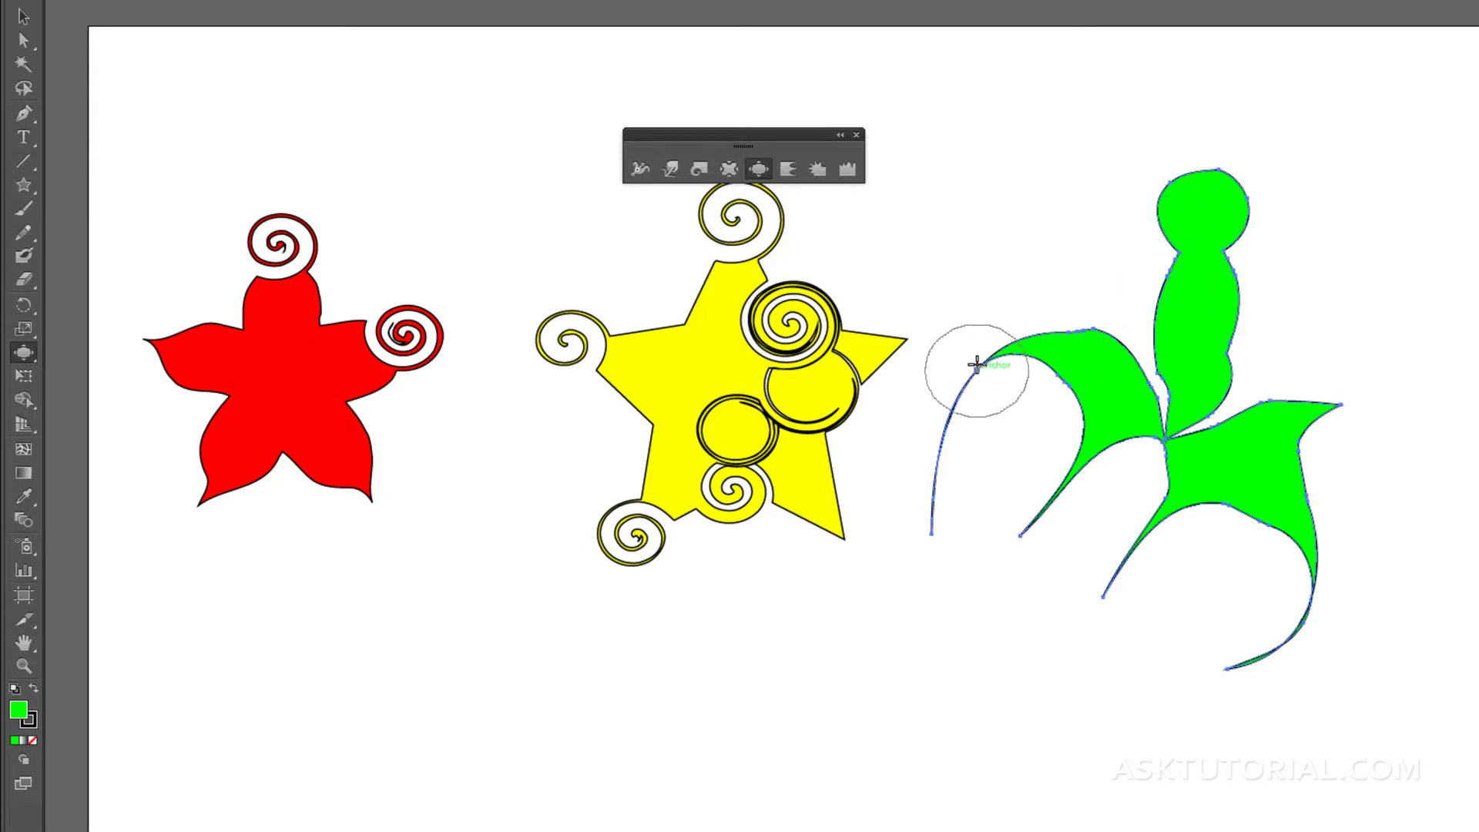
drag(1302, 438, 1249, 420)
mouse_move(1178, 462)
mouse_down()
mouse_move(1163, 479)
mouse_move(1116, 433)
mouse_move(1030, 397)
mouse_up()
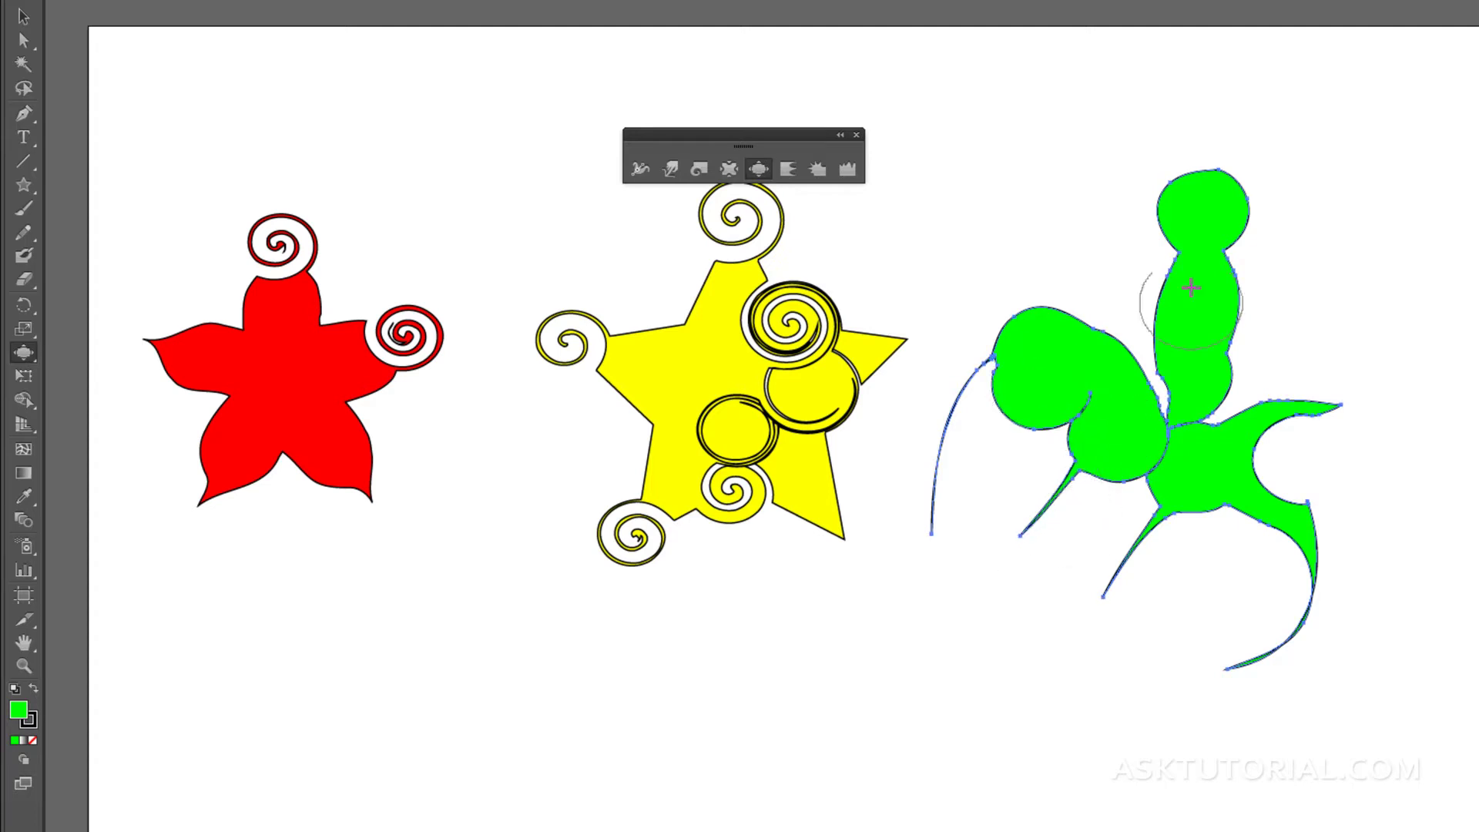
Bloat the green shape's top bulb far to the left and extend its upper stem and right tip outward into rounded arms.
drag(1179, 198, 1032, 207)
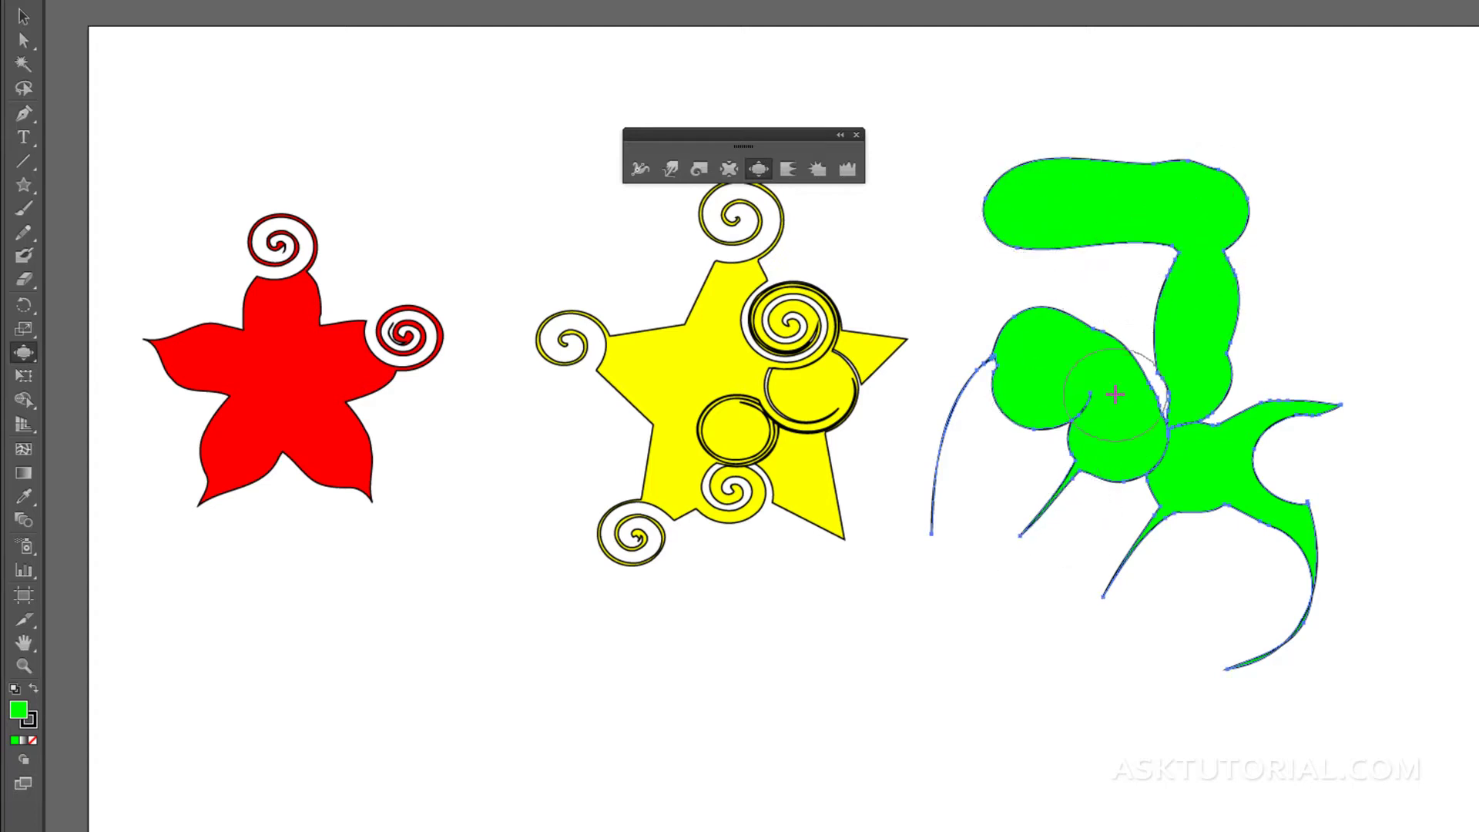
drag(1222, 218, 1360, 238)
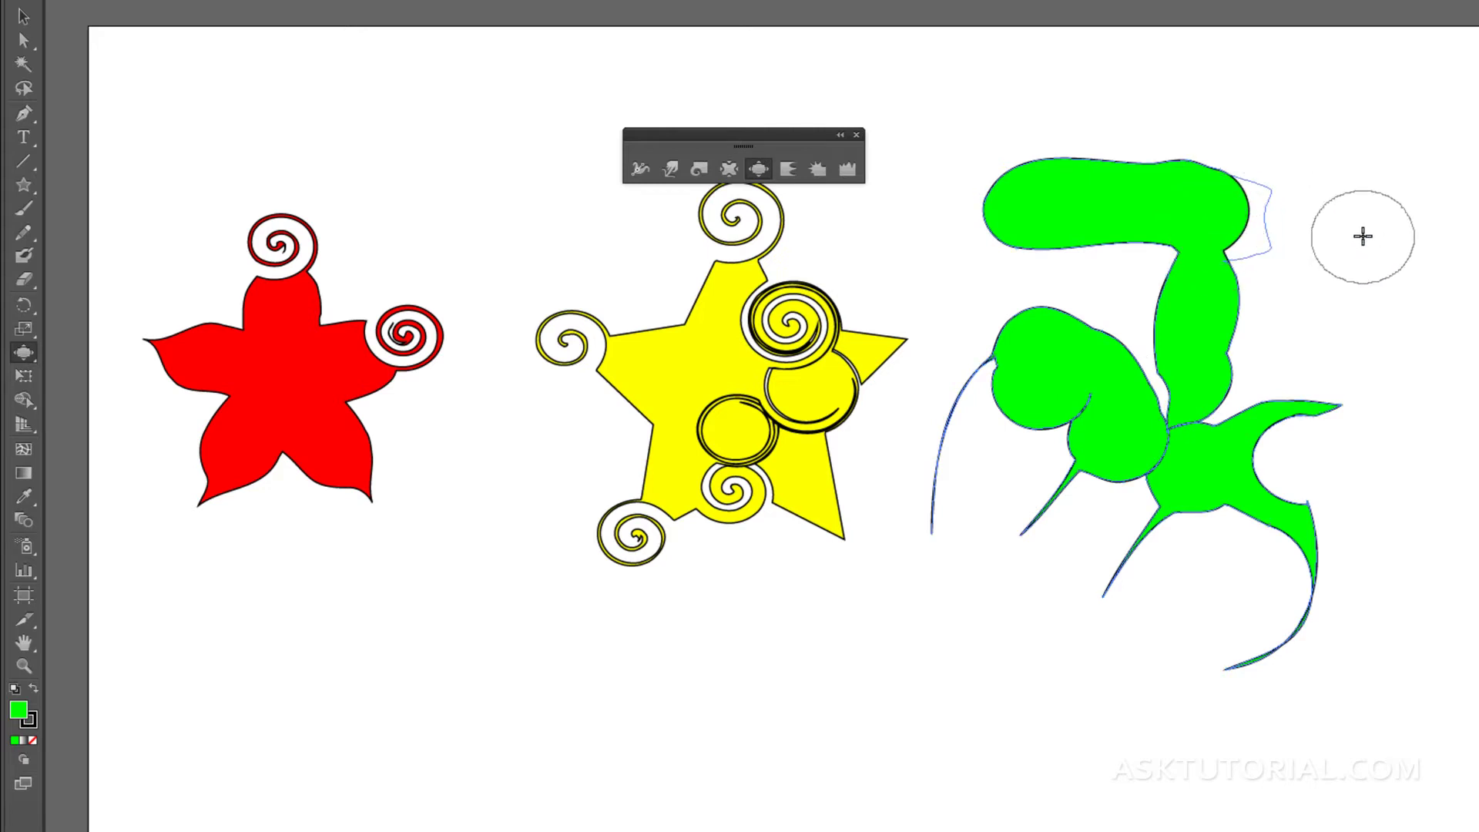
drag(1221, 297, 1285, 306)
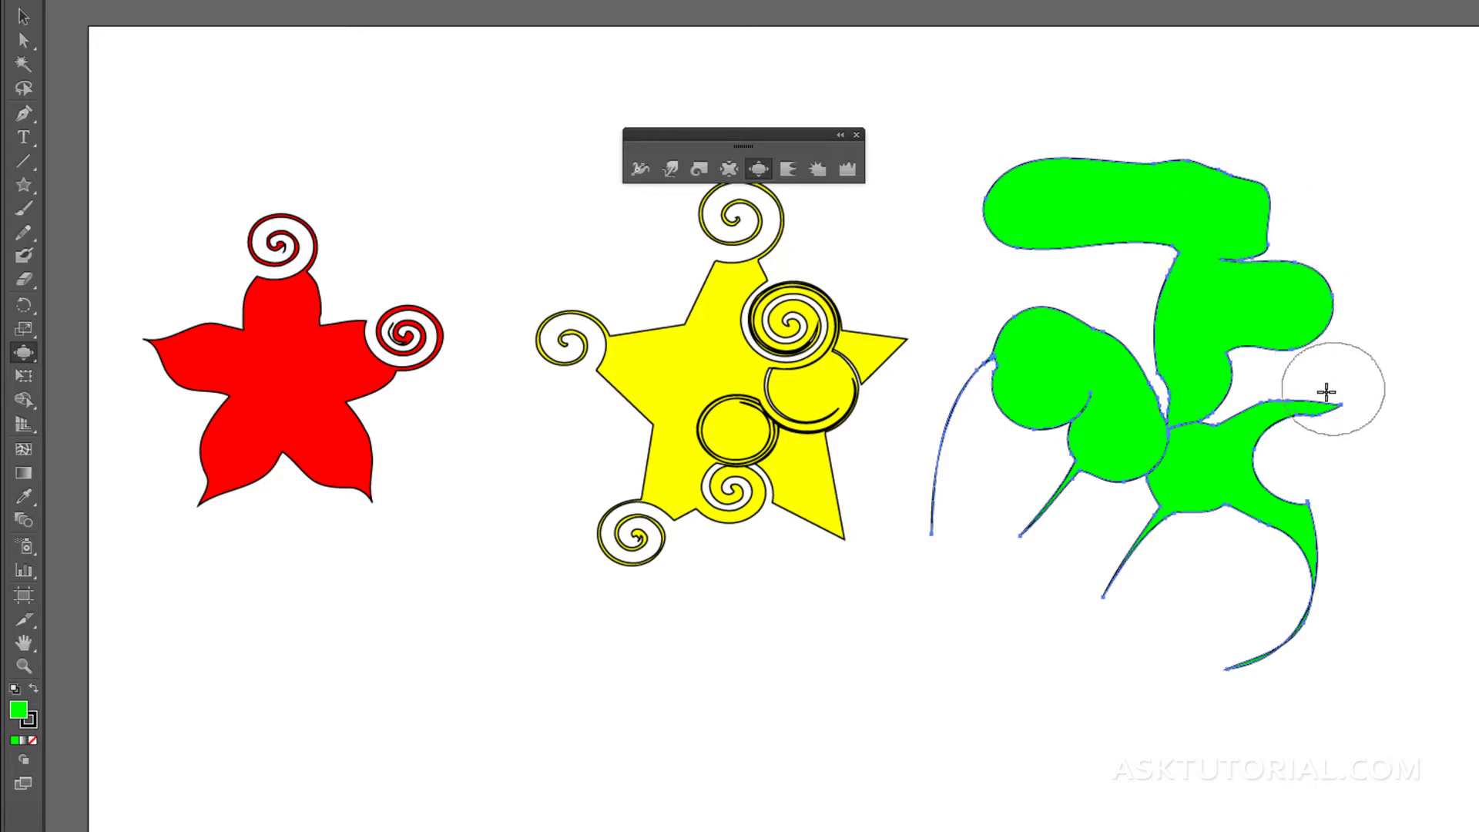
mouse_move(1328, 393)
mouse_down()
mouse_move(1293, 414)
mouse_move(1456, 389)
mouse_up()
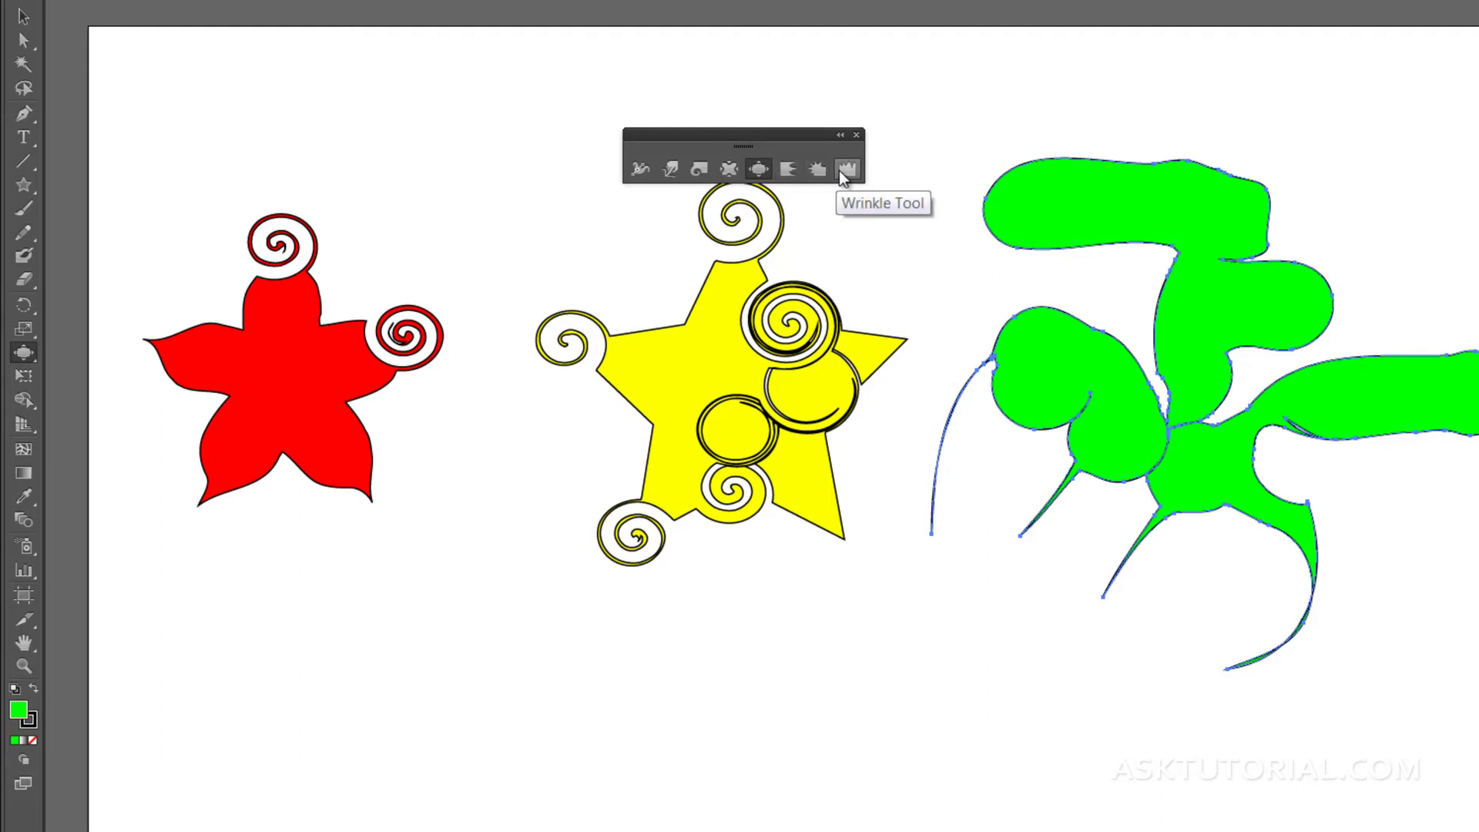
Scallop the left end of the green shape's top arm and Crystallize the outer edge of its left petal.
click(788, 169)
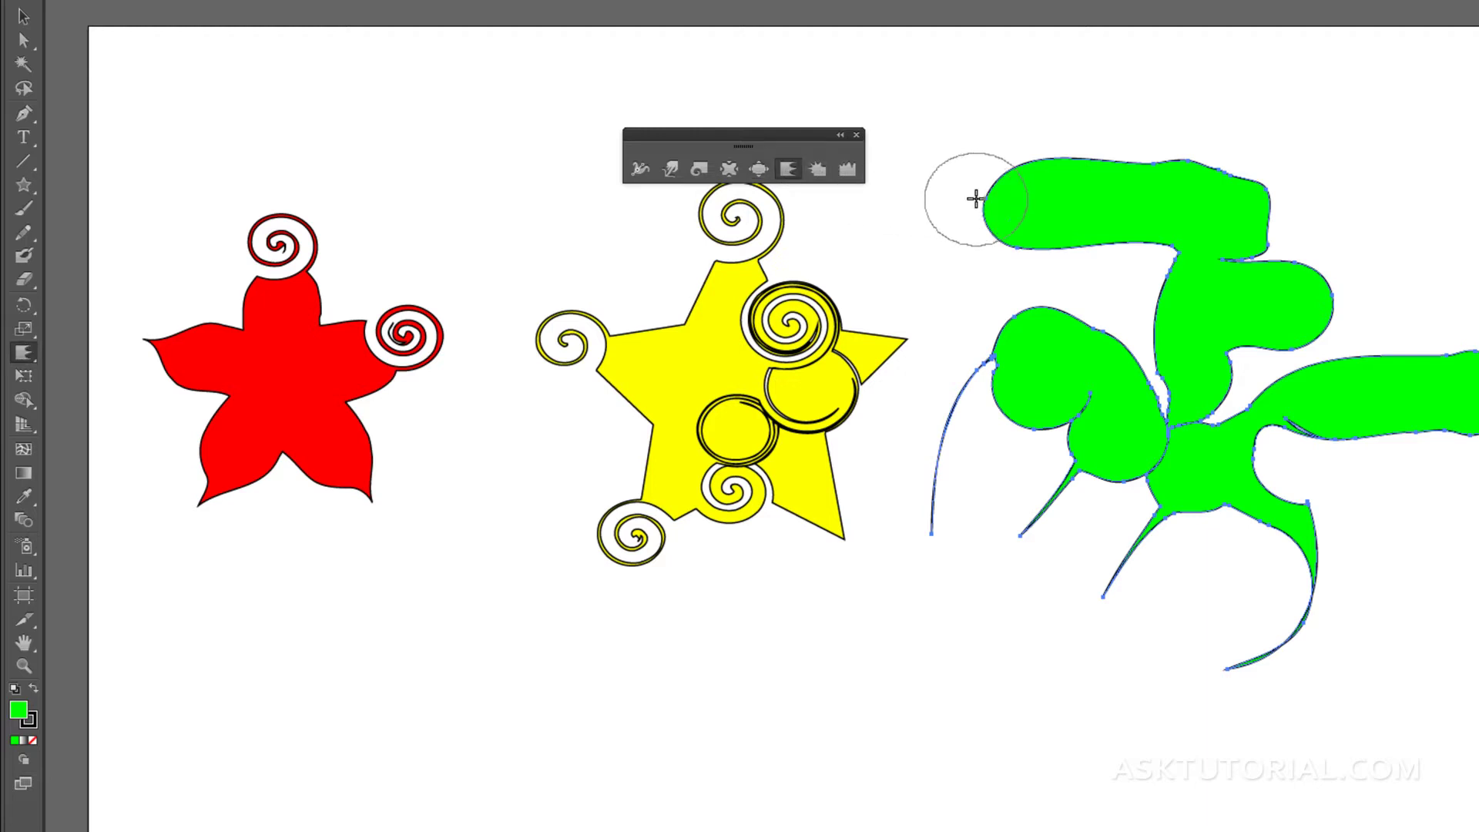
drag(976, 199, 991, 198)
click(819, 169)
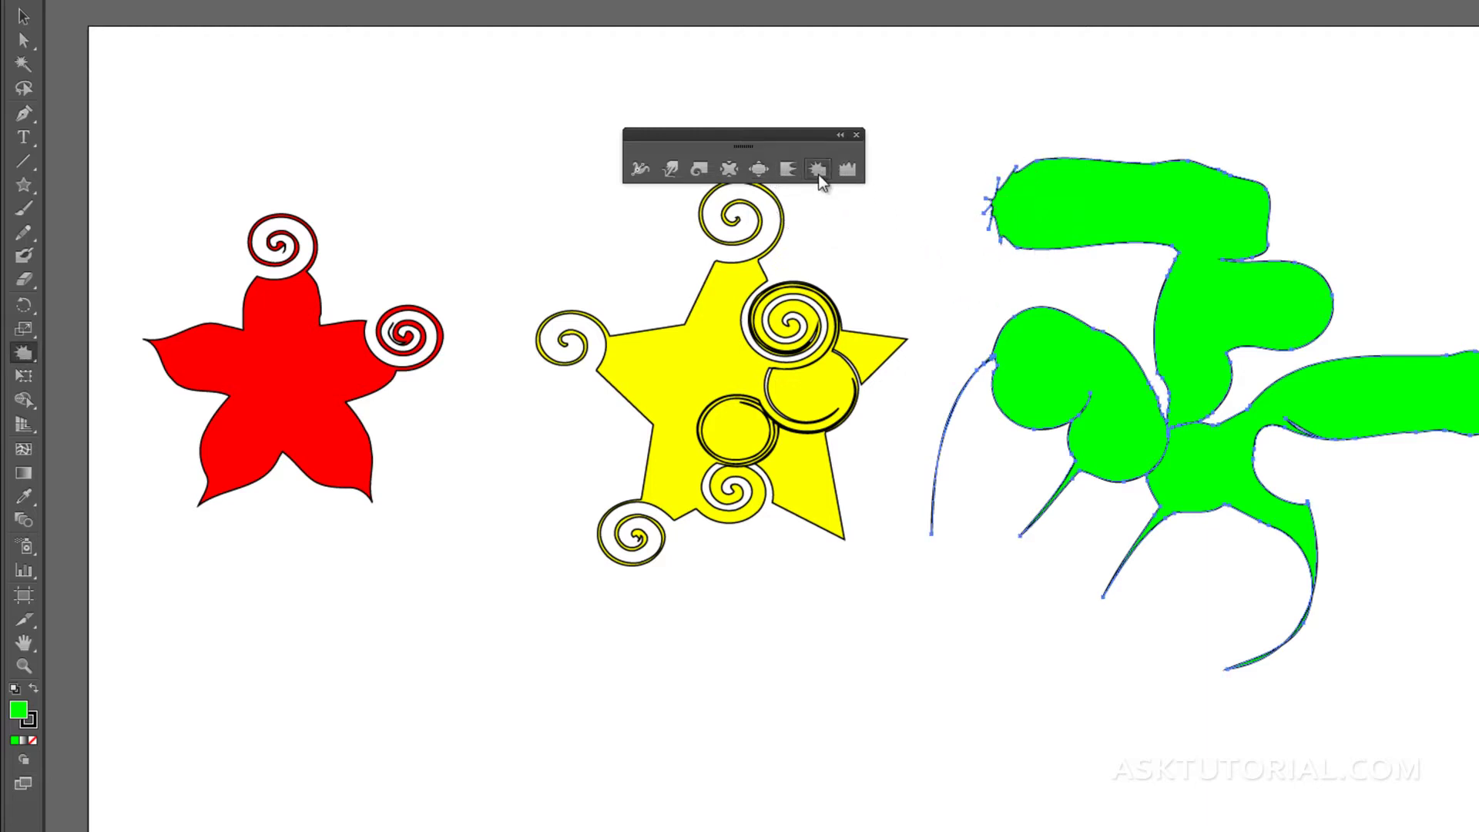
mouse_move(1000, 320)
mouse_down()
mouse_move(1013, 321)
mouse_move(1013, 429)
mouse_move(1100, 401)
mouse_move(1073, 365)
mouse_move(1057, 392)
mouse_move(961, 432)
mouse_move(1093, 486)
mouse_move(1004, 562)
mouse_move(1086, 455)
mouse_move(1067, 493)
mouse_up()
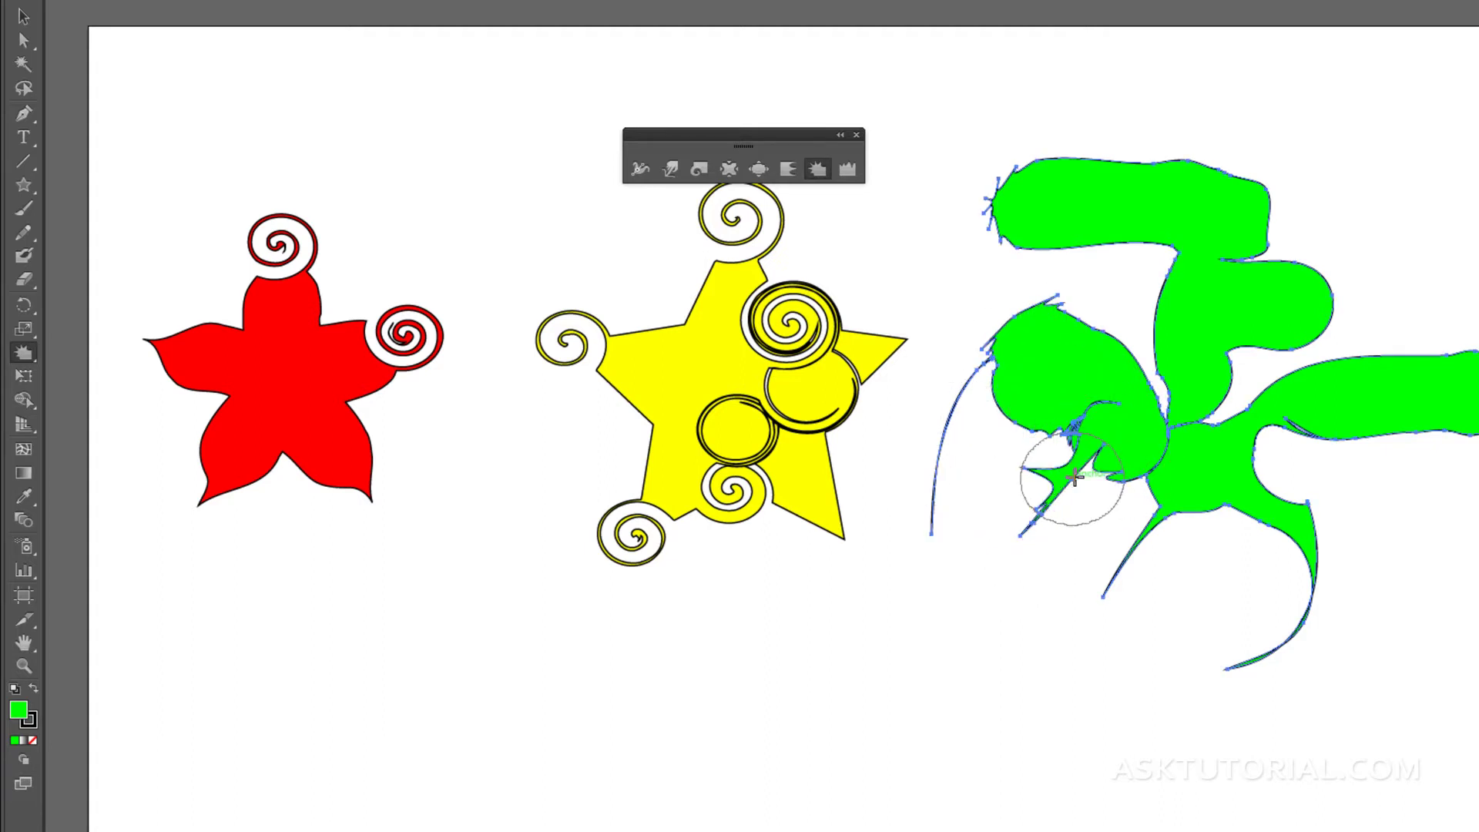
Roughen the green shape's lower inner edge between the two lower curves with the Wrinkle tool.
click(847, 169)
mouse_move(1218, 538)
mouse_down()
mouse_move(1230, 504)
mouse_move(1187, 522)
mouse_up()
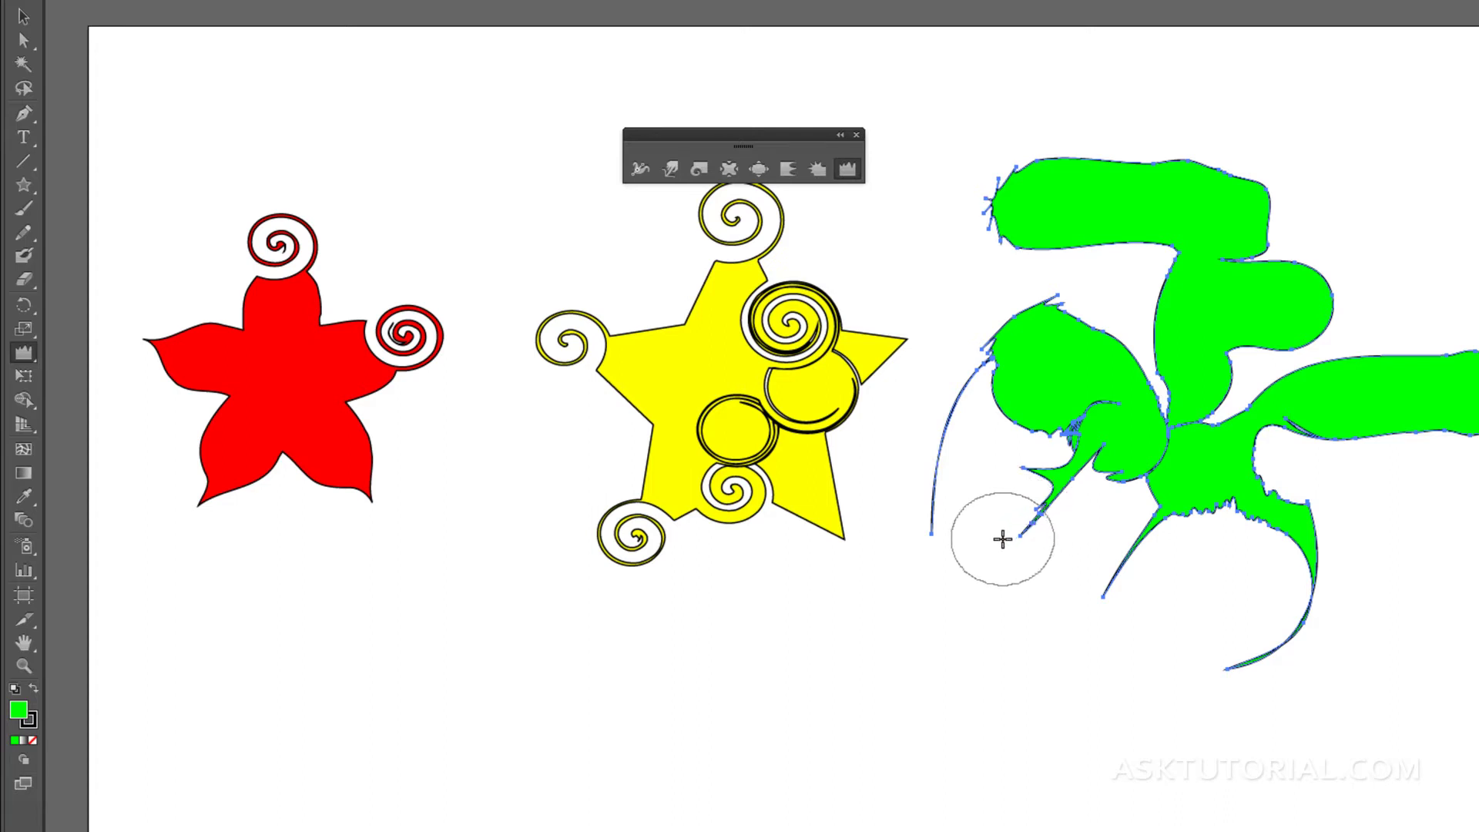
Select the yellow star and set the Twirl tool's twirl rate to 58° and detail to 8.
ctrl+shift+click(875, 347)
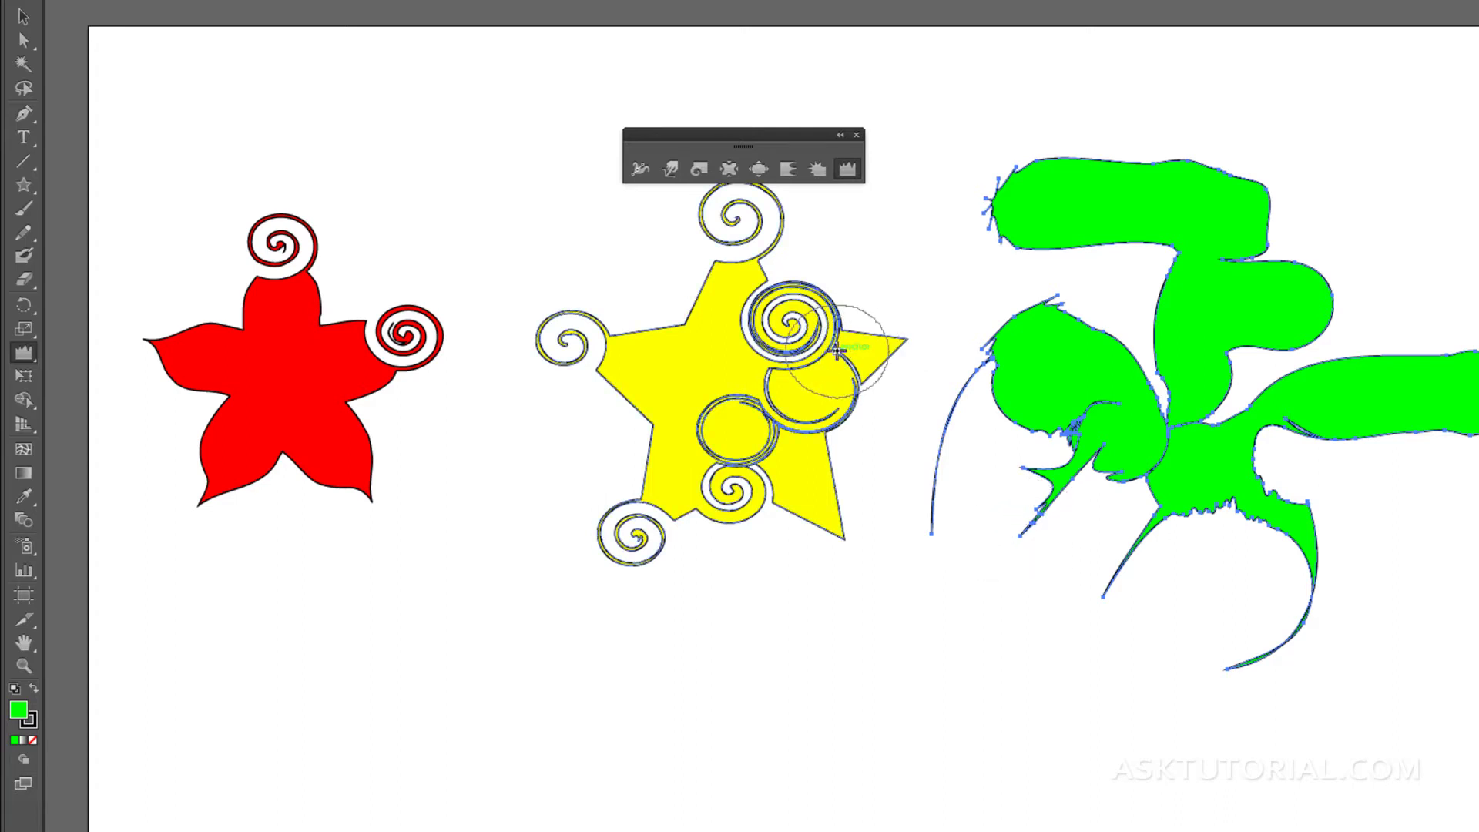
ctrl+shift+click(688, 387)
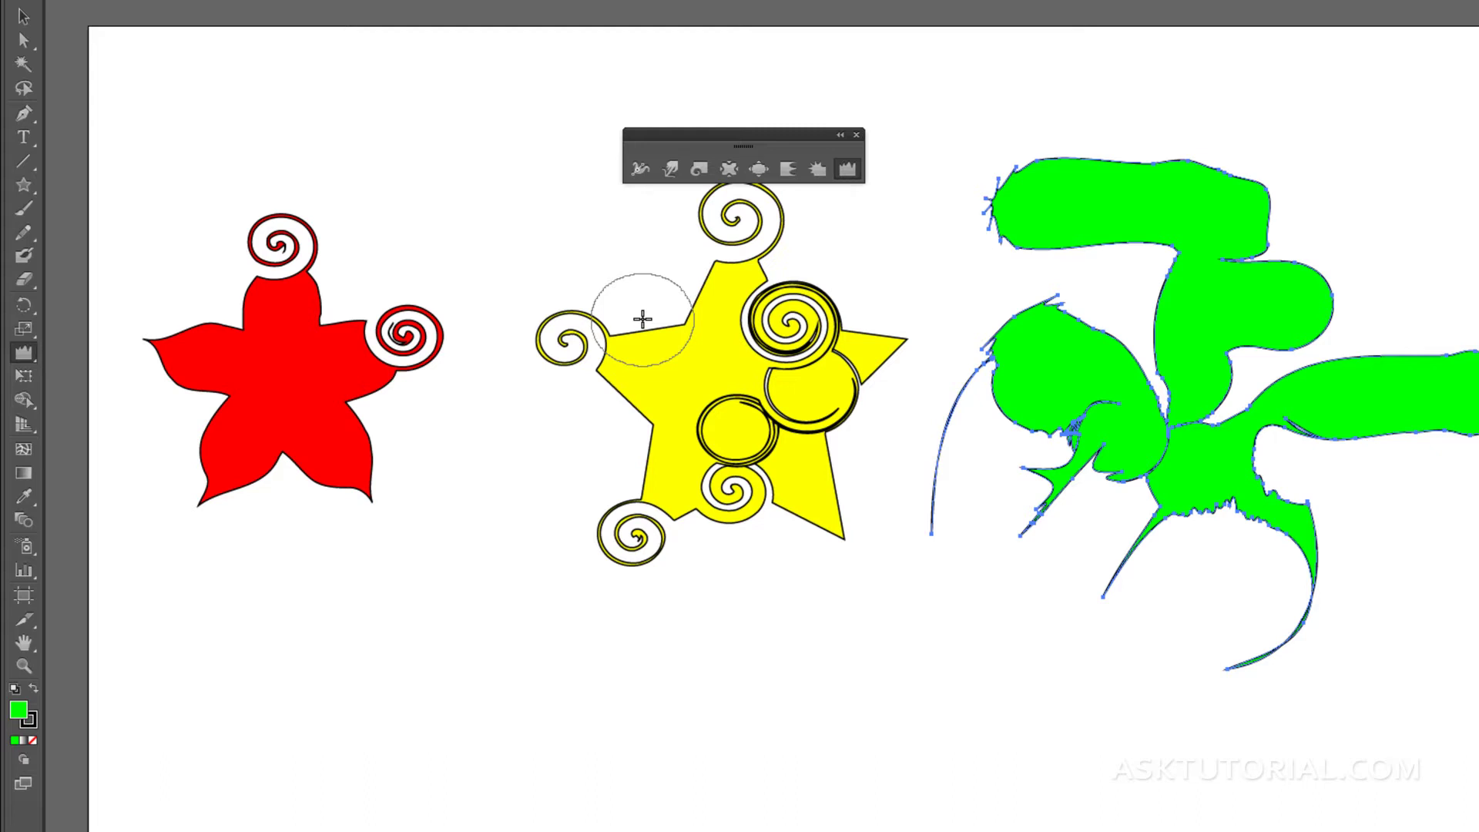
click(23, 16)
shift+click(707, 389)
click(707, 389)
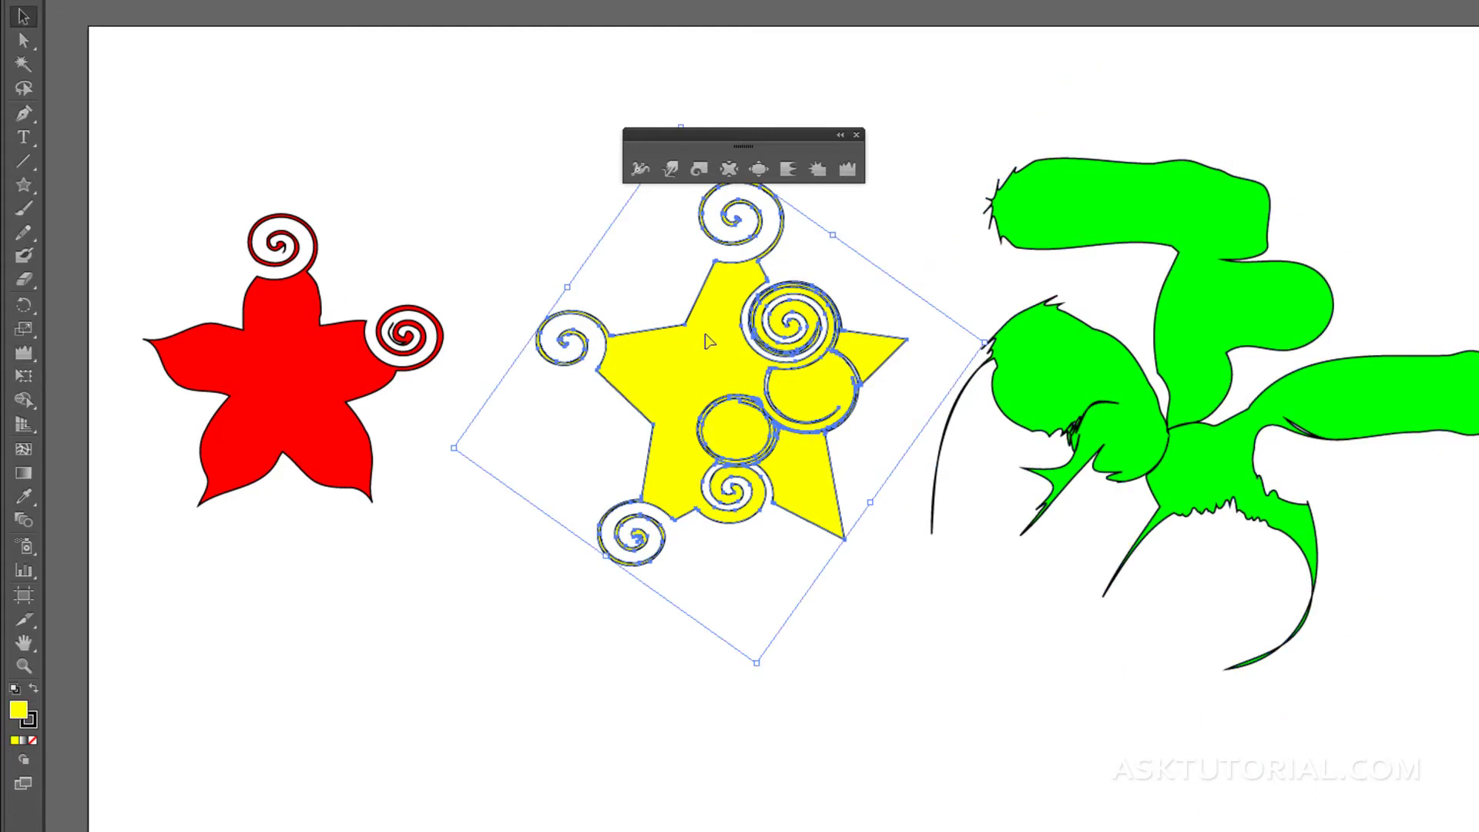
click(697, 170)
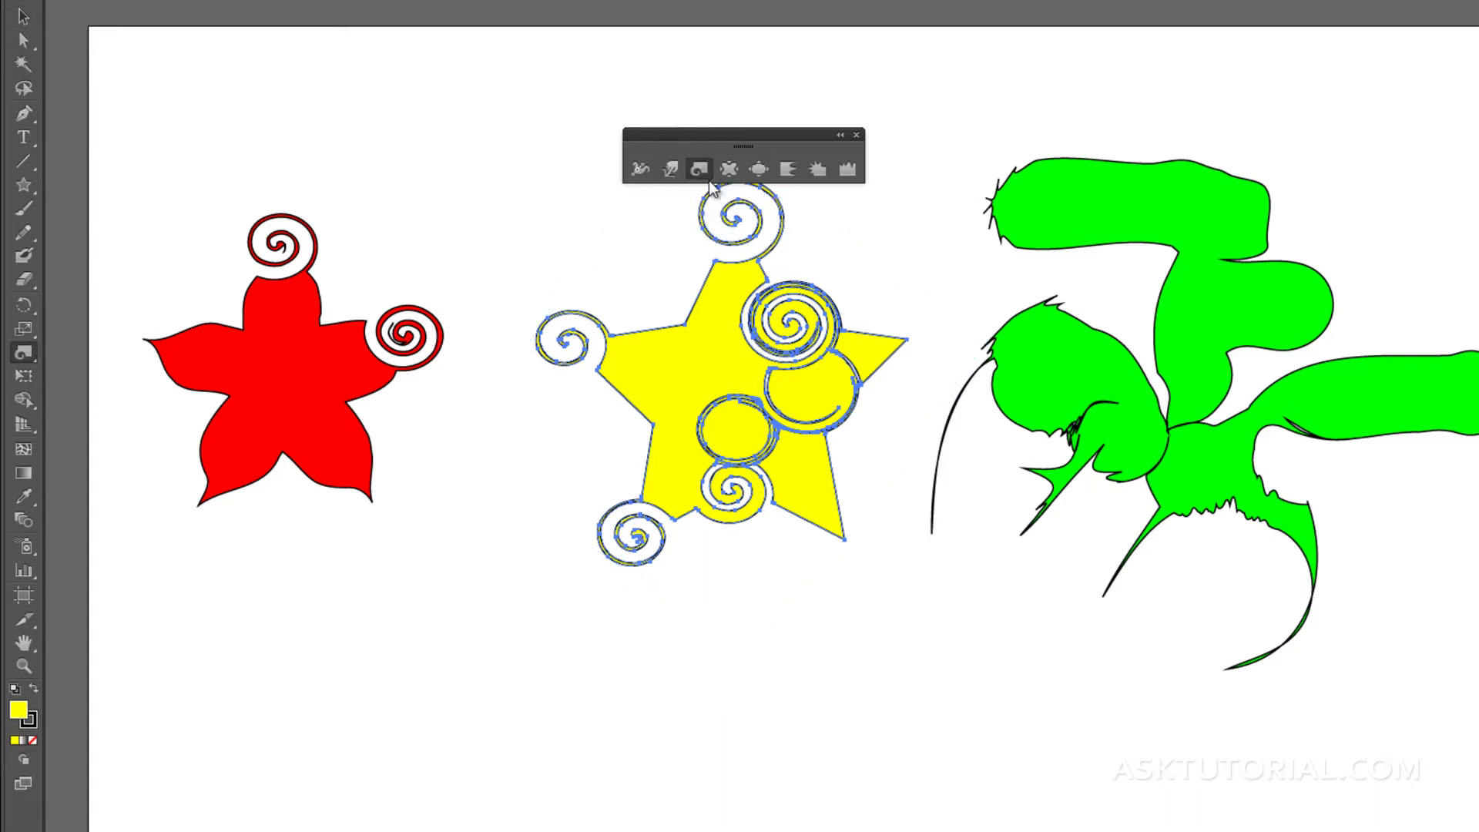
double_click(701, 168)
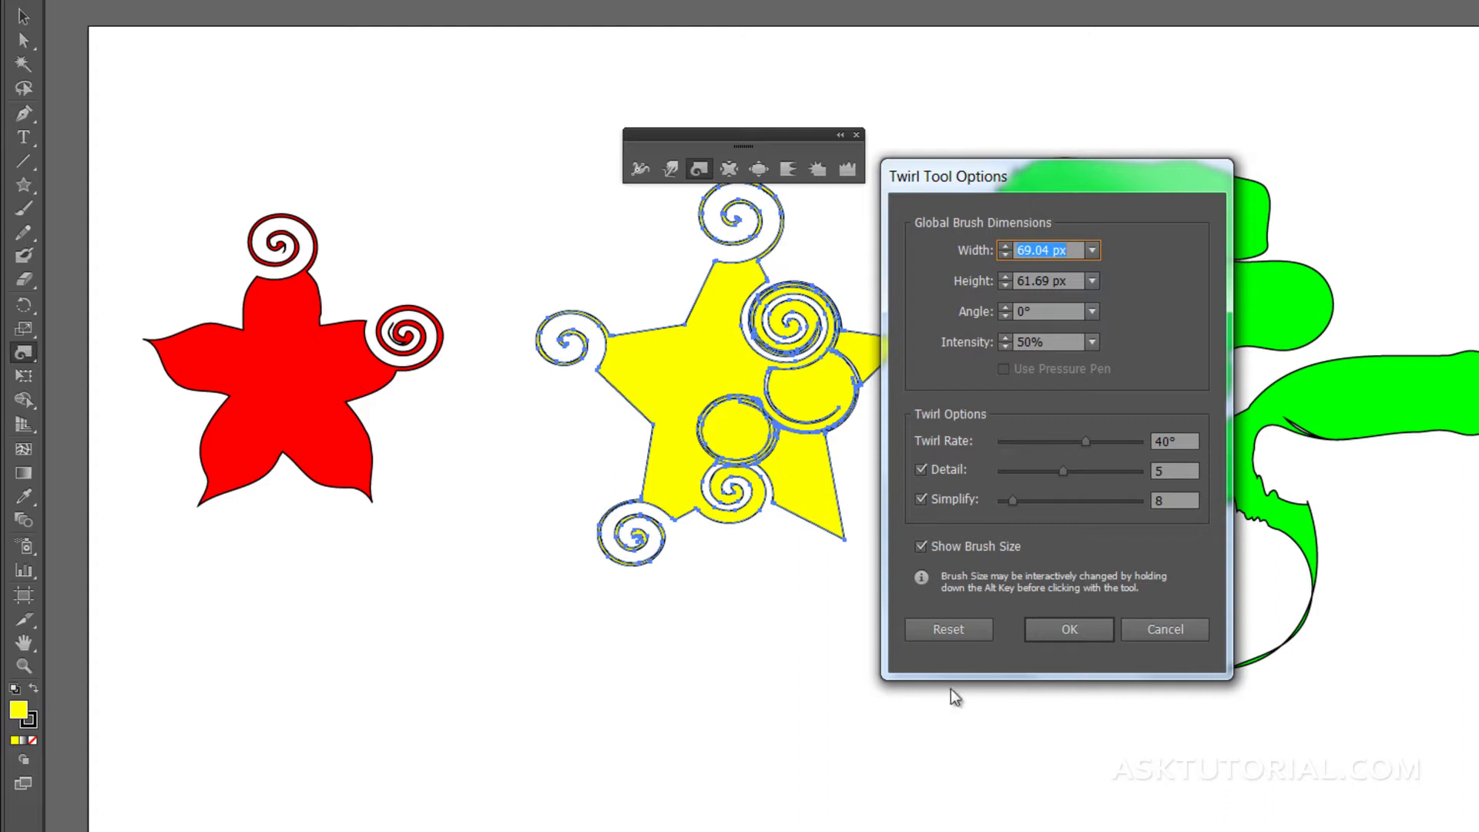
drag(1083, 442, 1027, 442)
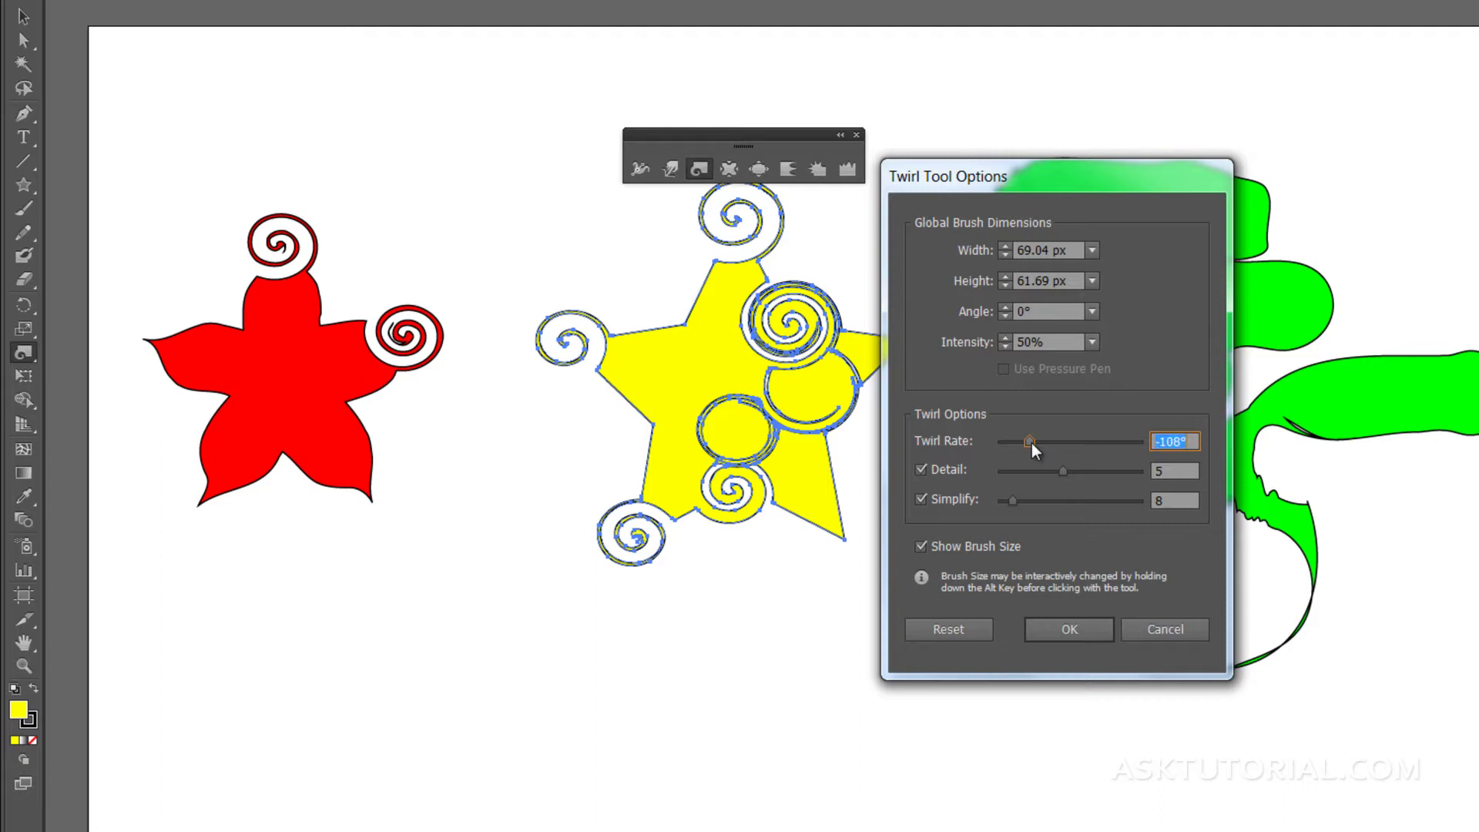
drag(1033, 442, 1092, 441)
drag(1063, 470, 1091, 470)
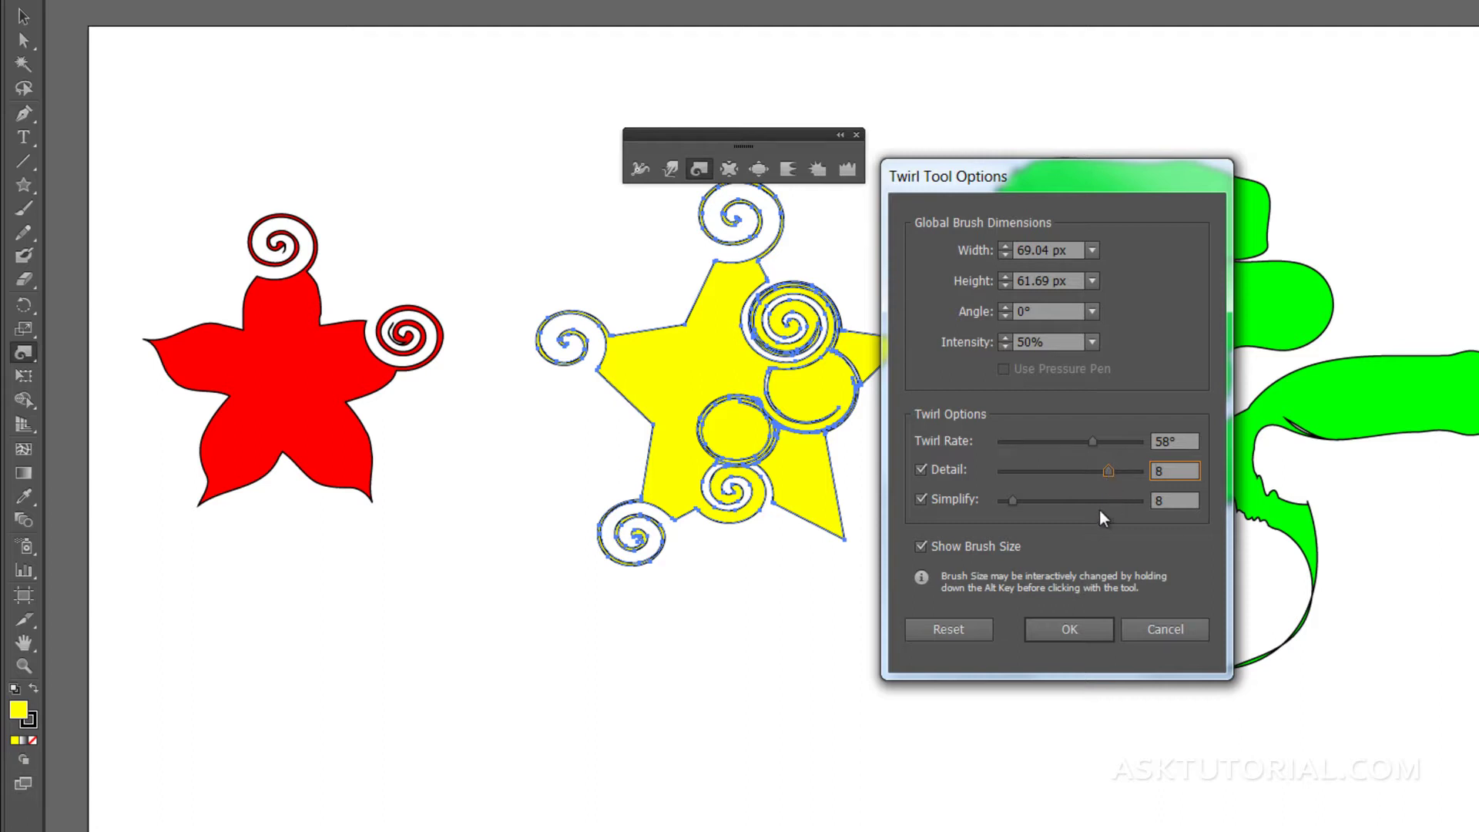
click(1081, 626)
Twirl the yellow star's left arm, upper interior, left-hand interior and lower-right arm into overlapping spirals.
mouse_move(732, 428)
mouse_down()
mouse_move(677, 403)
mouse_move(684, 485)
mouse_move(809, 485)
mouse_move(823, 520)
mouse_move(823, 485)
mouse_up()
mouse_move(627, 330)
mouse_down()
mouse_move(670, 340)
mouse_move(710, 314)
mouse_move(717, 367)
mouse_move(654, 429)
mouse_move(663, 479)
mouse_up()
click(325, 356)
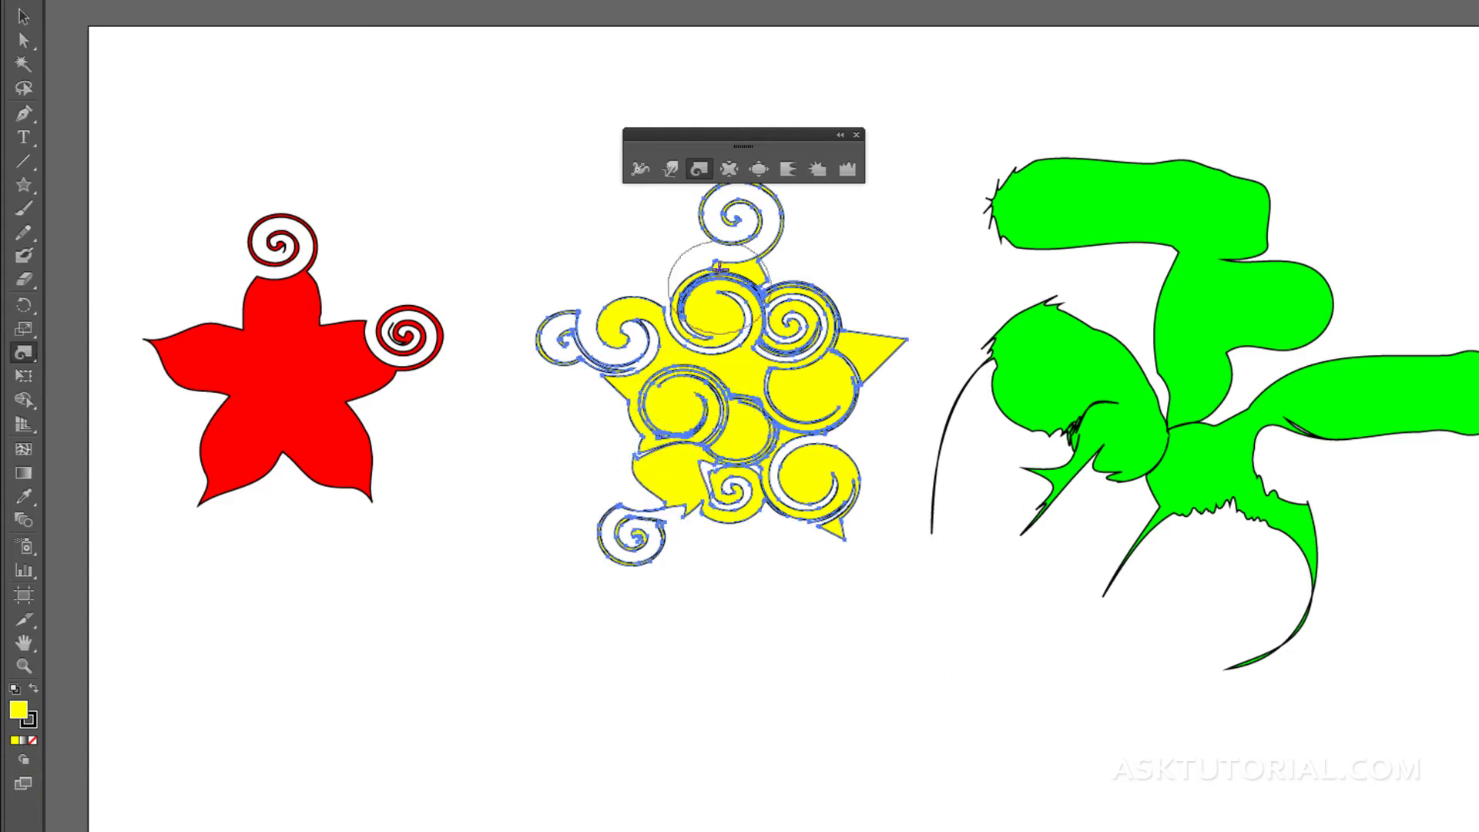
Reset the Twirl tool's options to their defaults and apply them.
double_click(693, 166)
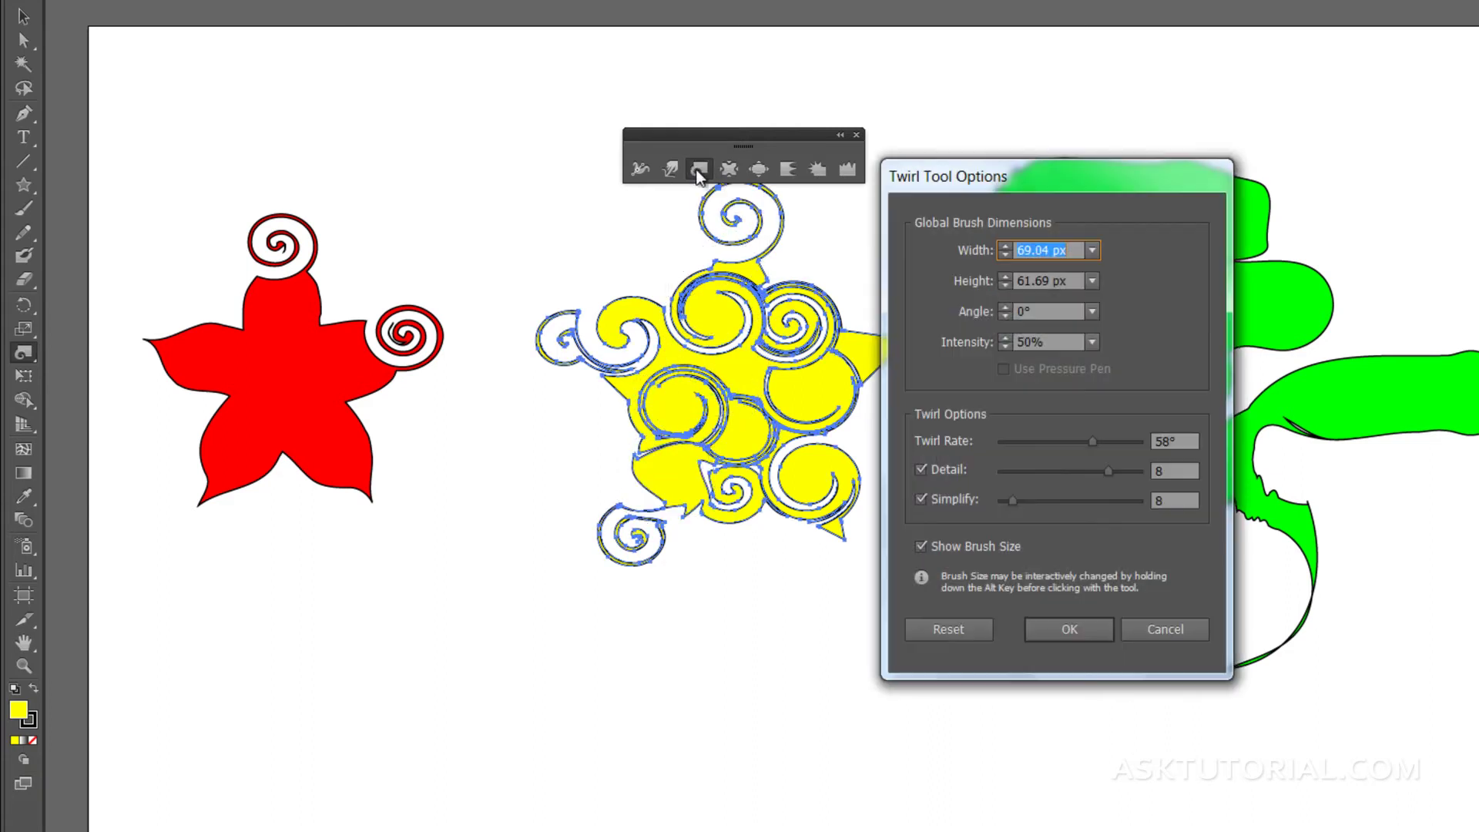
drag(1013, 500, 1096, 500)
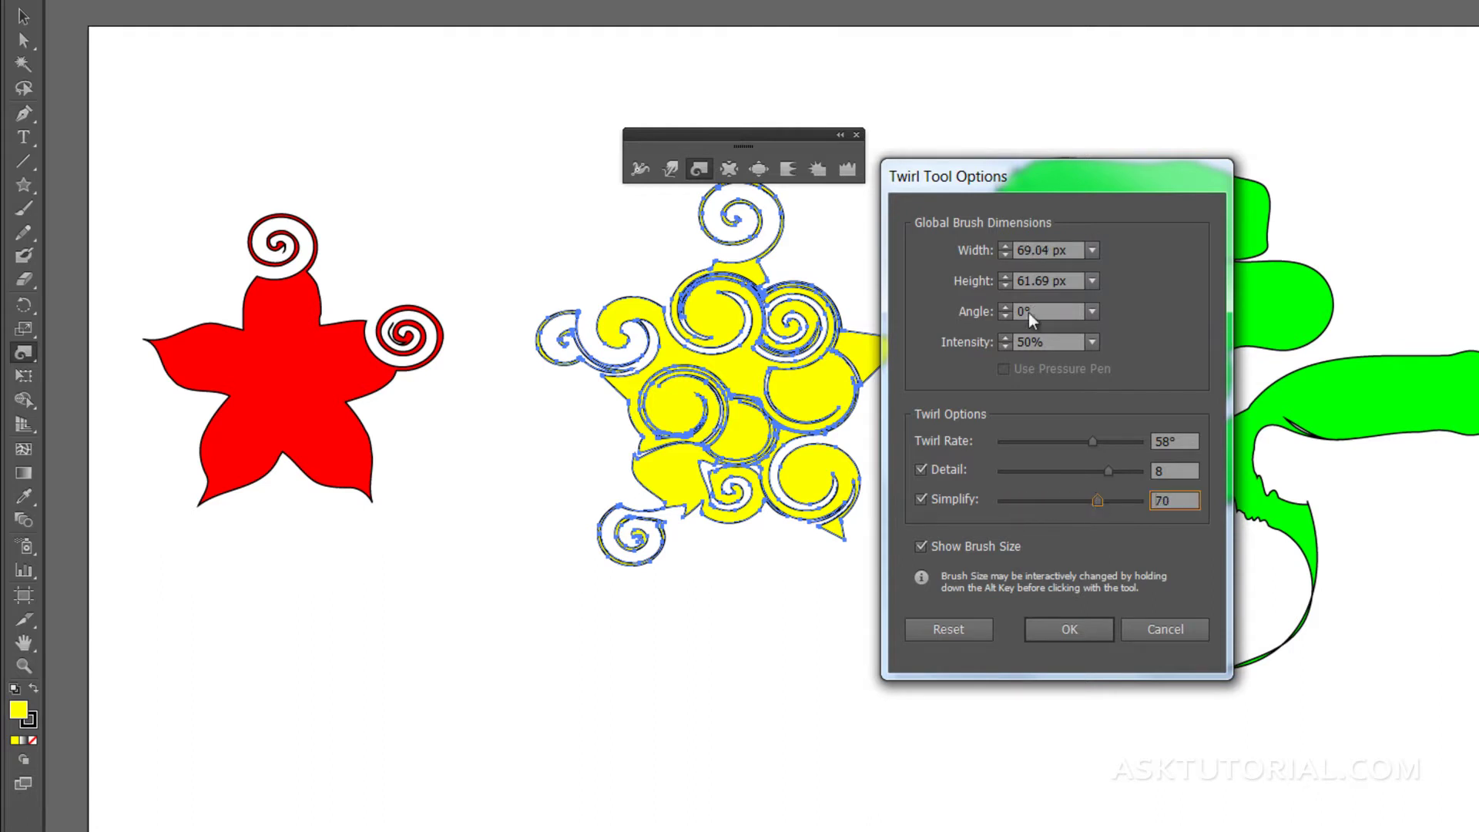
click(943, 629)
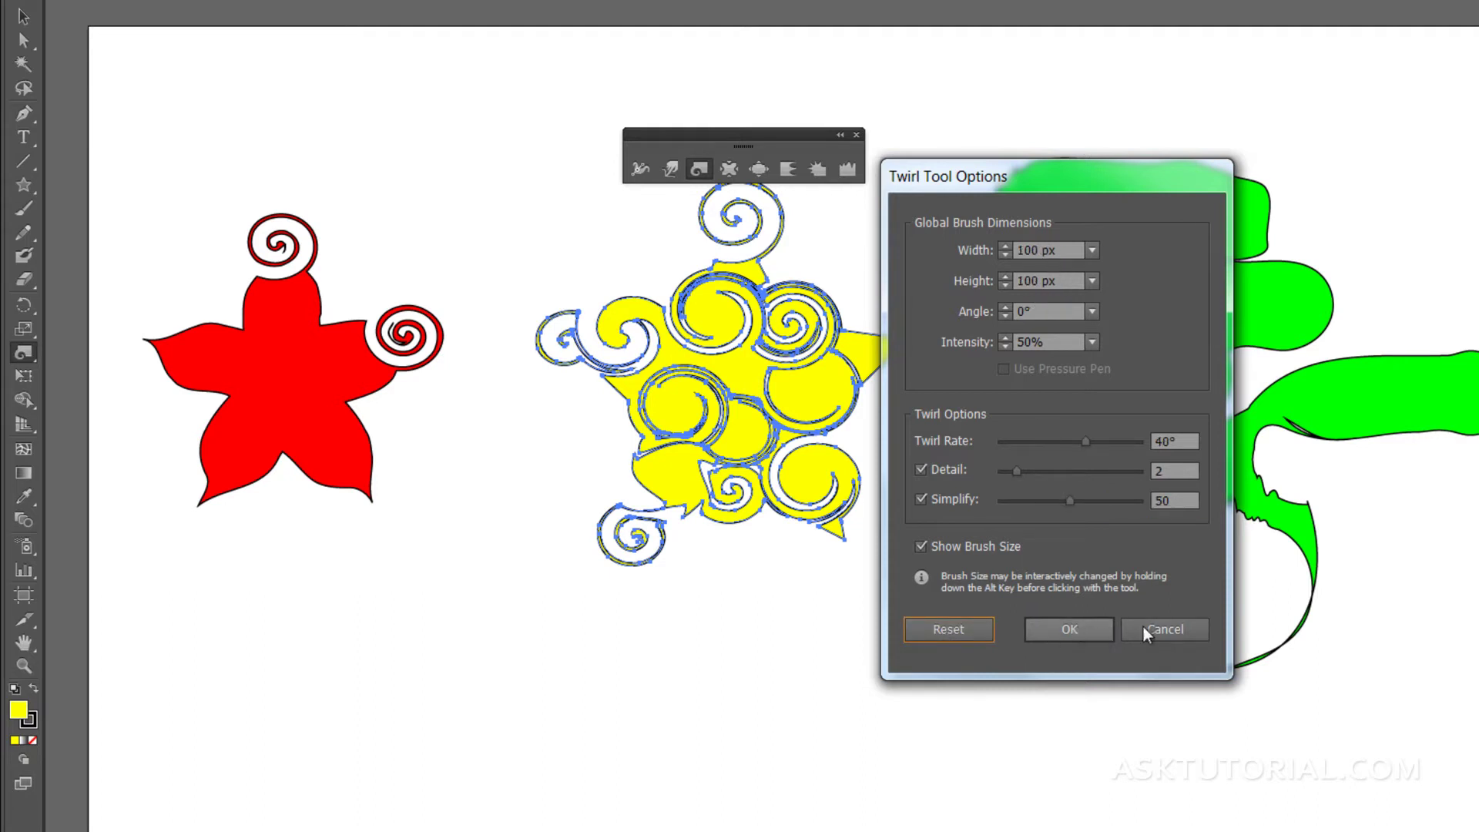
click(1084, 628)
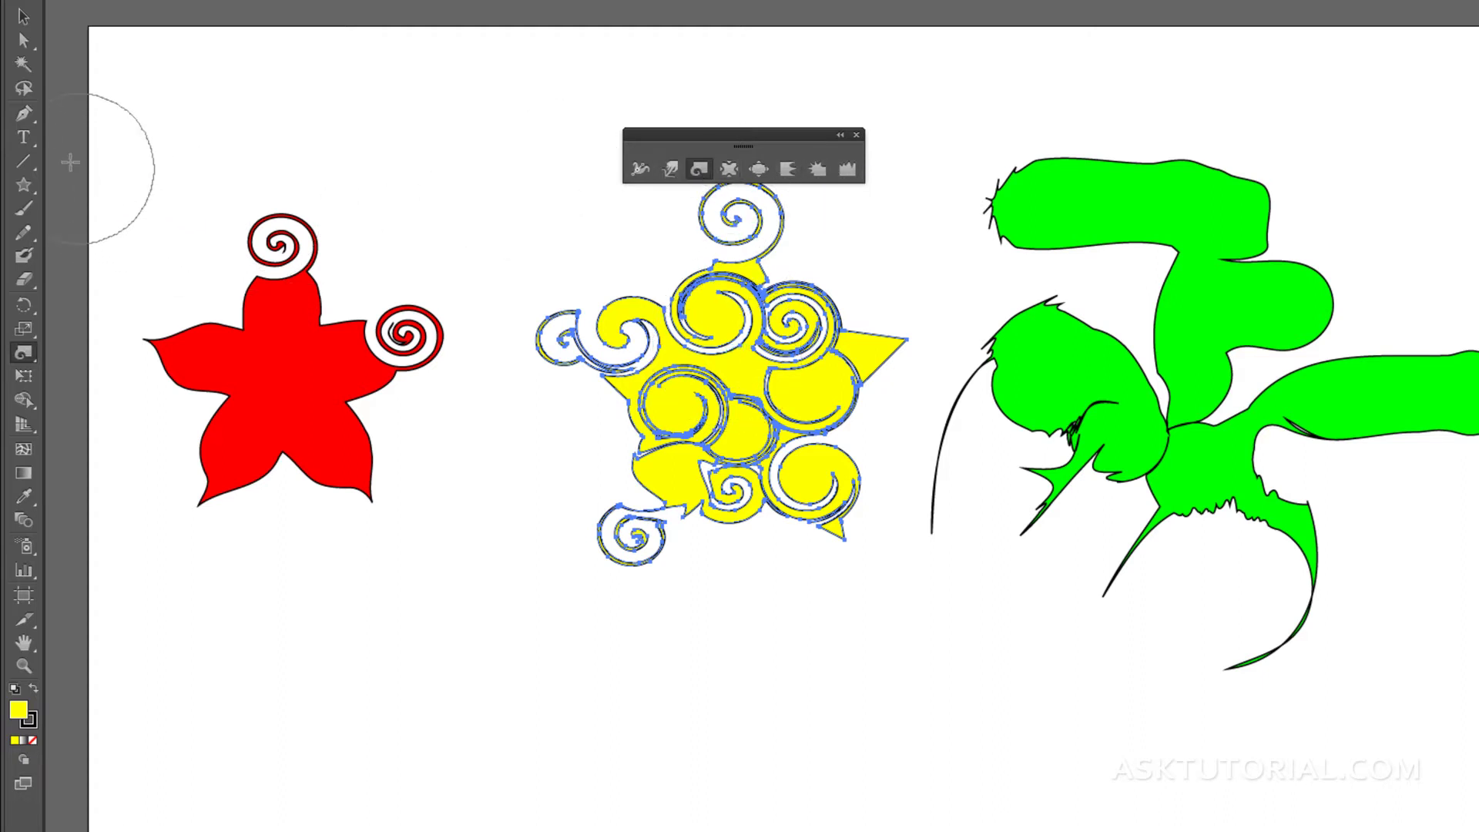
Add the text HOLA at 72 pt on the empty artboard area below the stars.
click(23, 137)
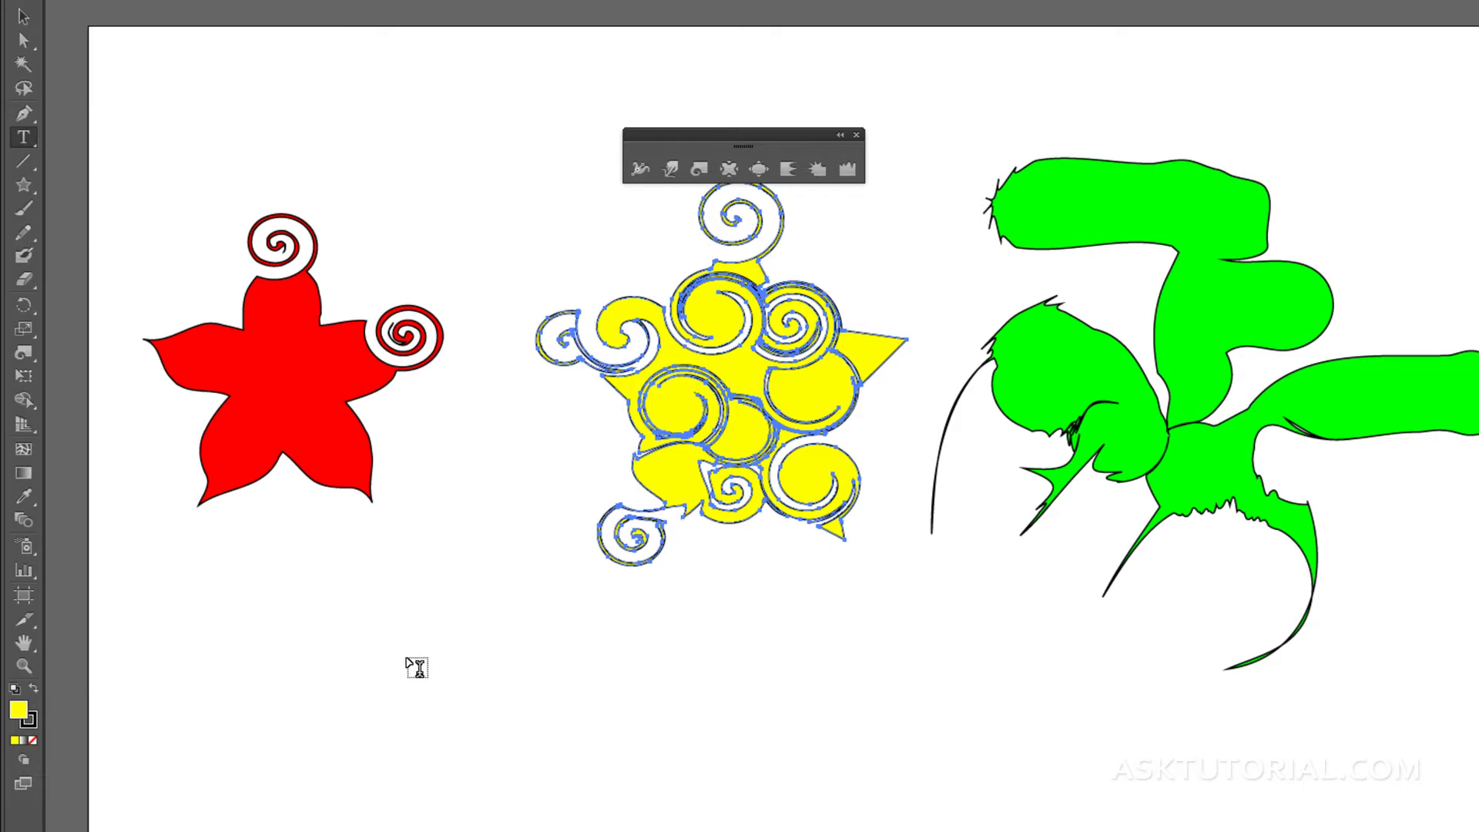
click(416, 667)
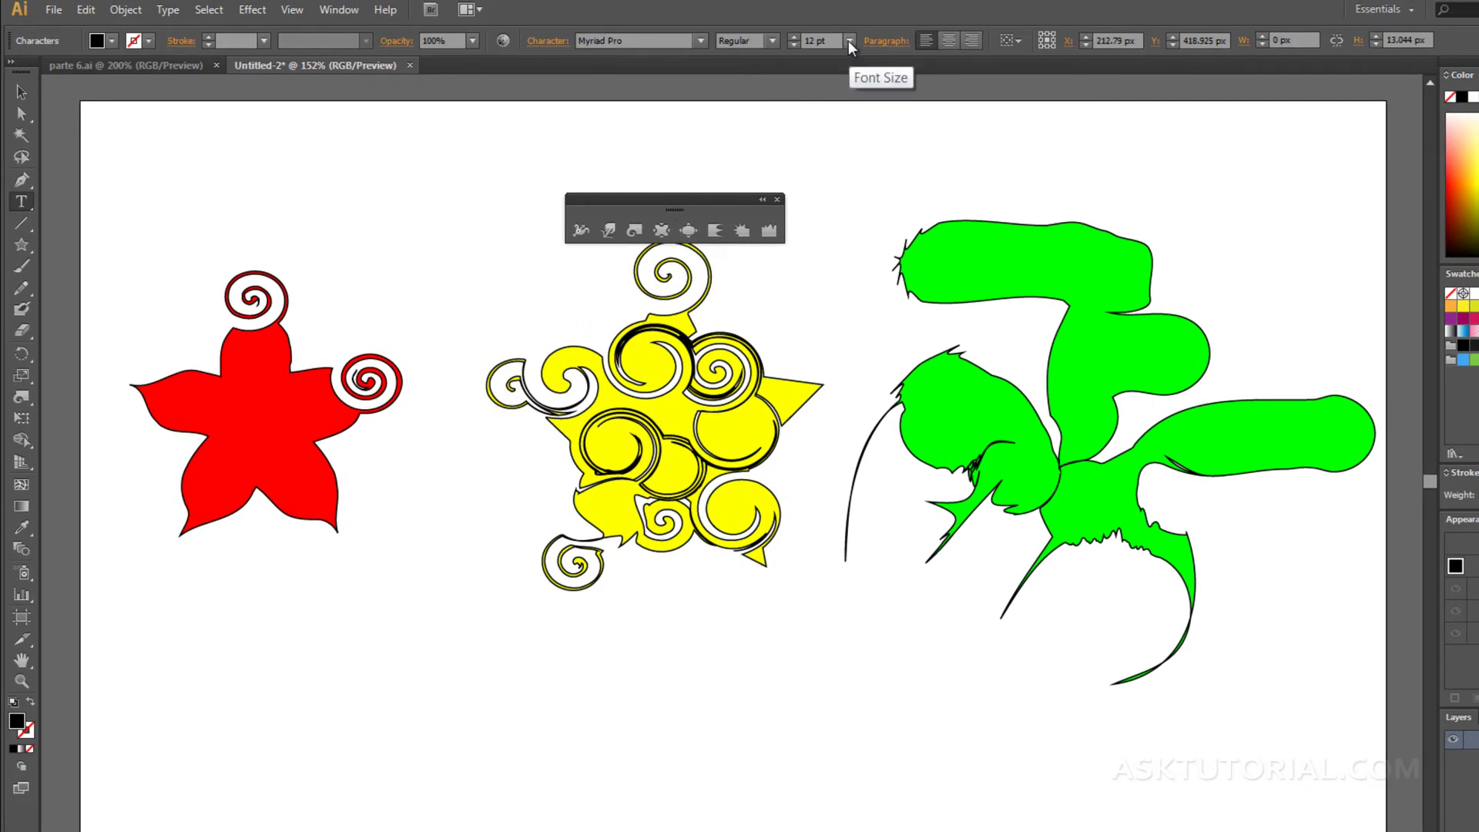
click(849, 41)
click(865, 357)
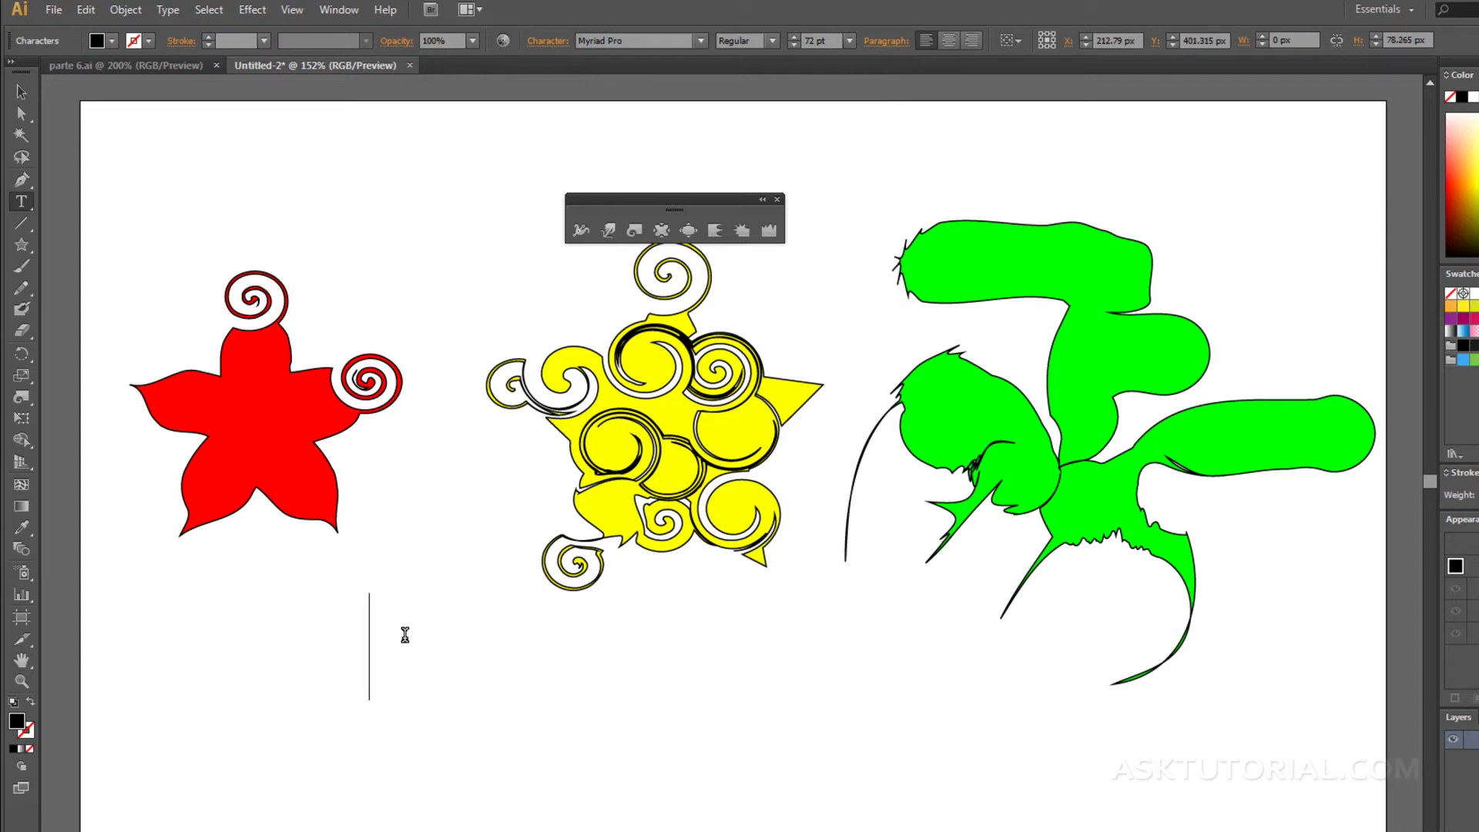
click(22, 91)
Enlarge the HOLA text to about 156 pt and centre it beneath the yellow star.
drag(454, 644, 601, 719)
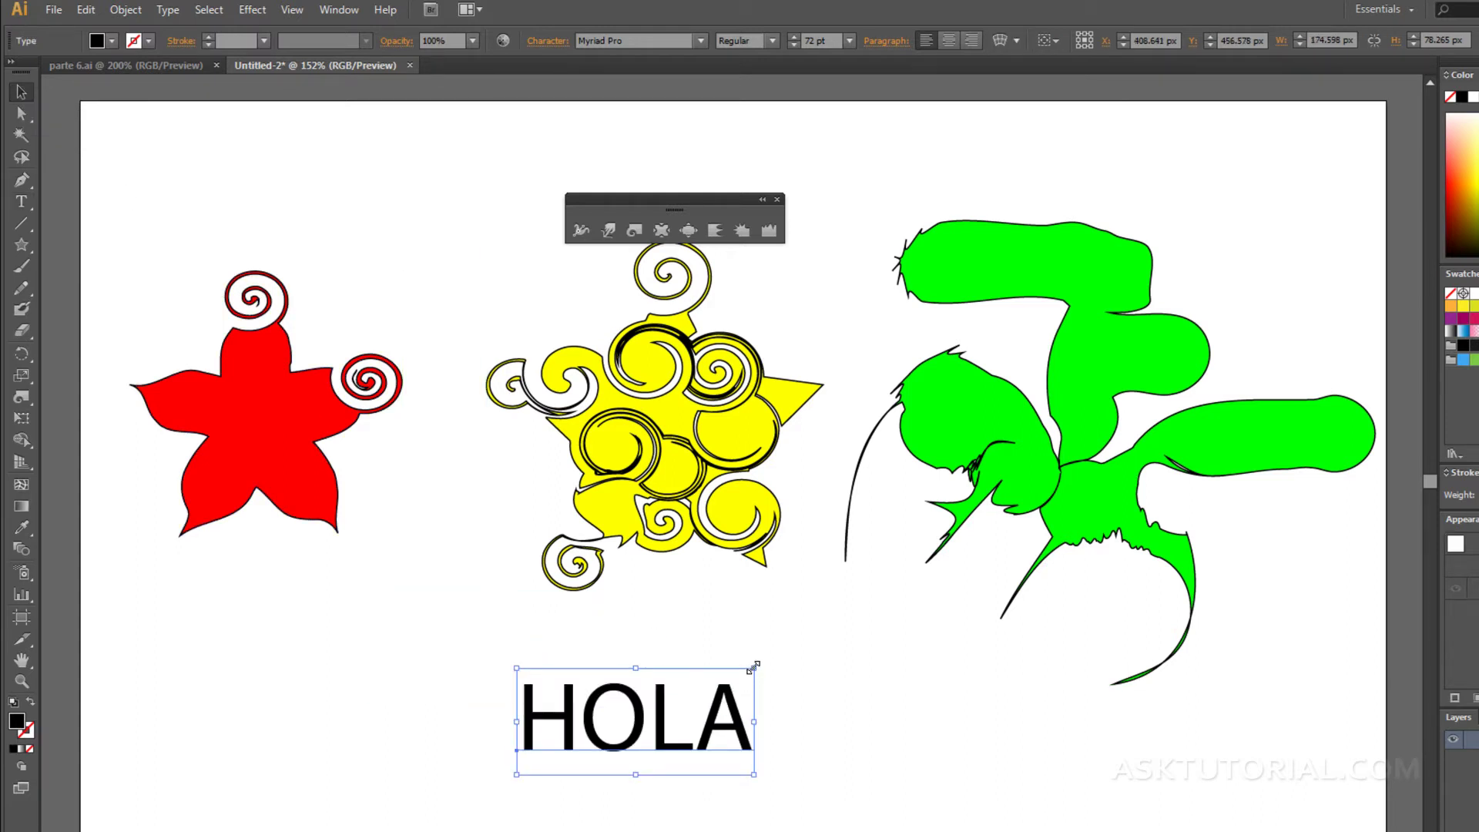
drag(754, 667, 1032, 544)
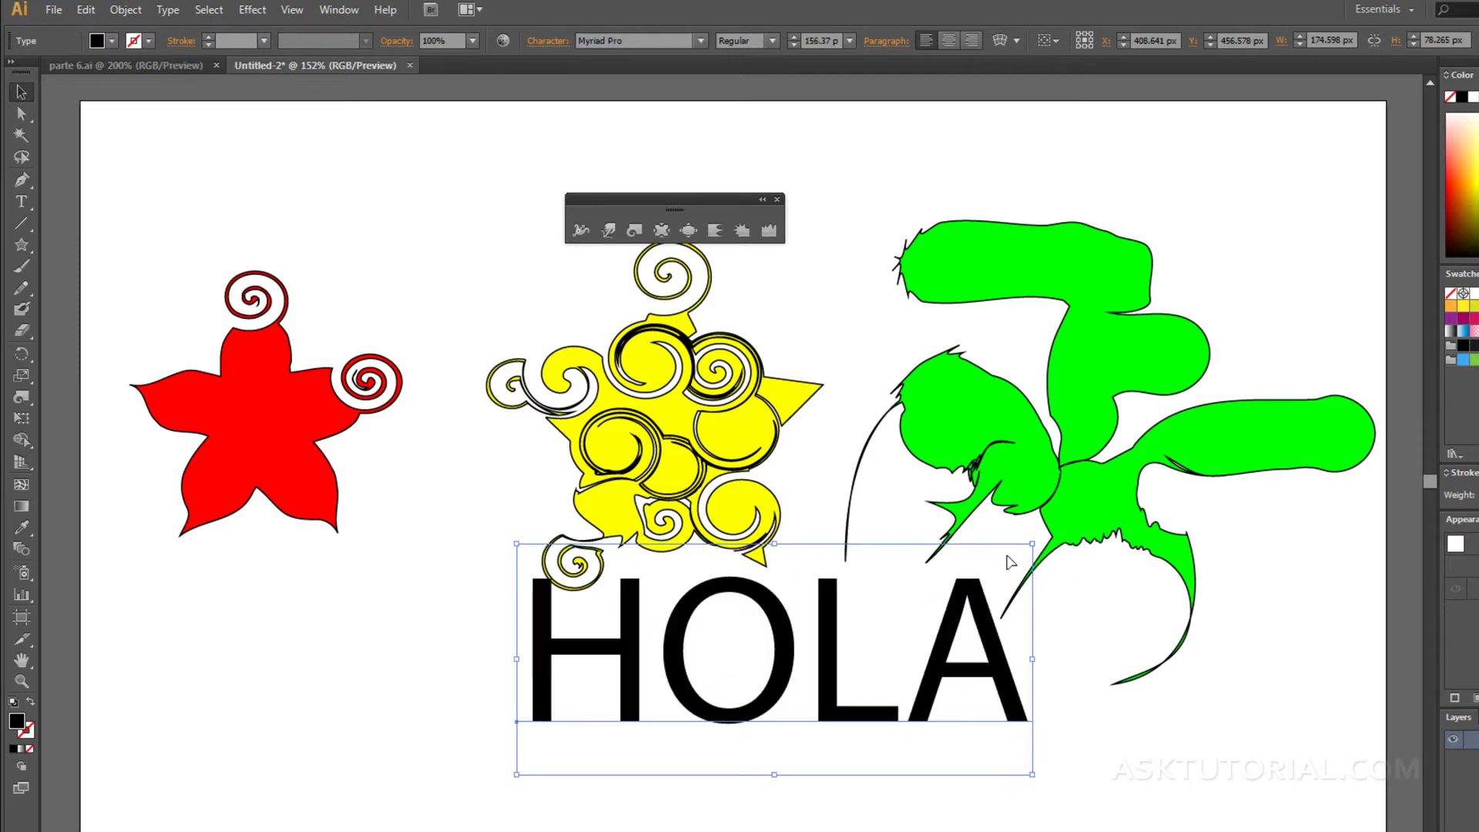
drag(825, 660, 731, 715)
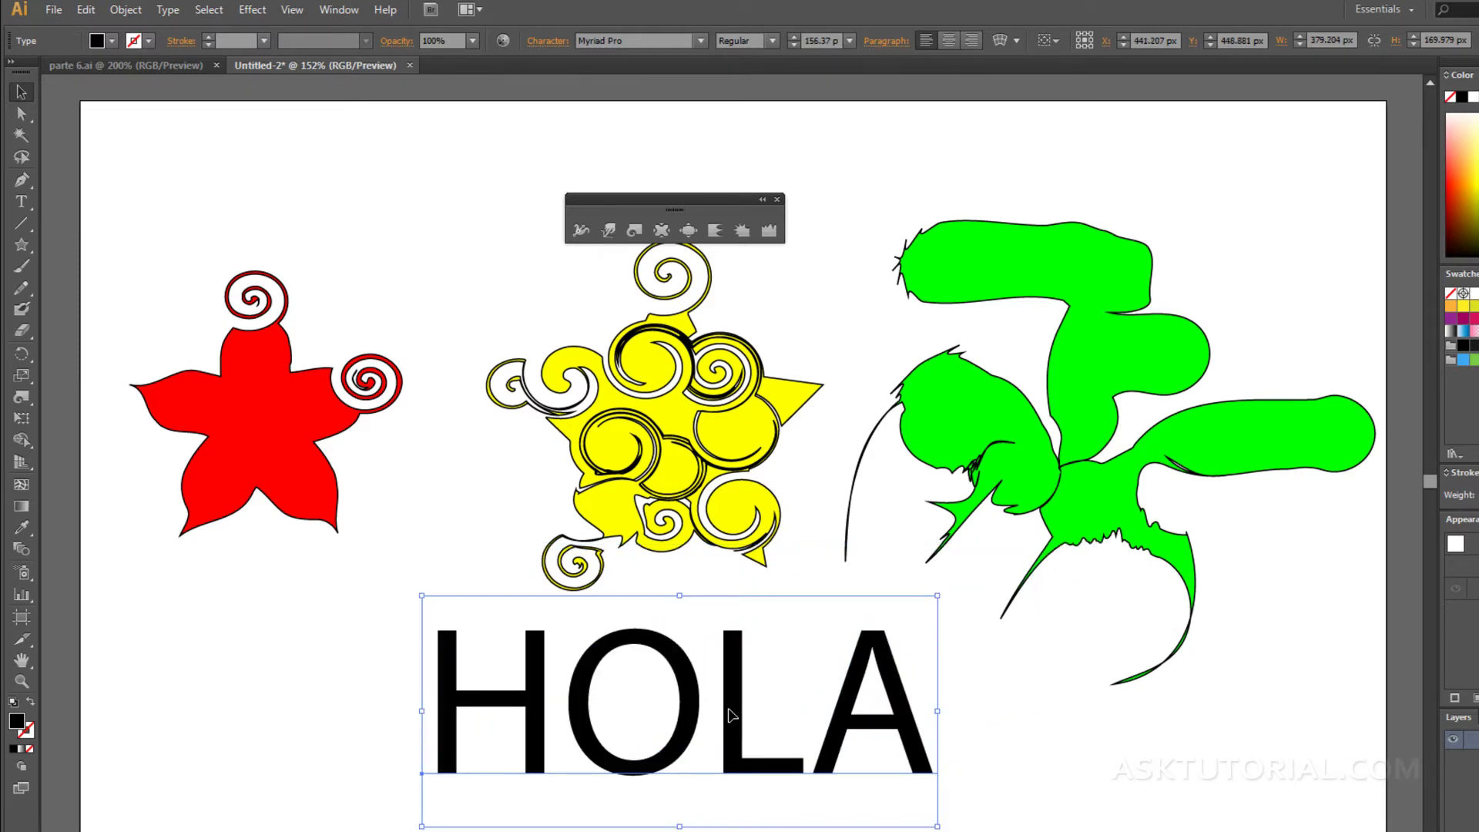
click(455, 558)
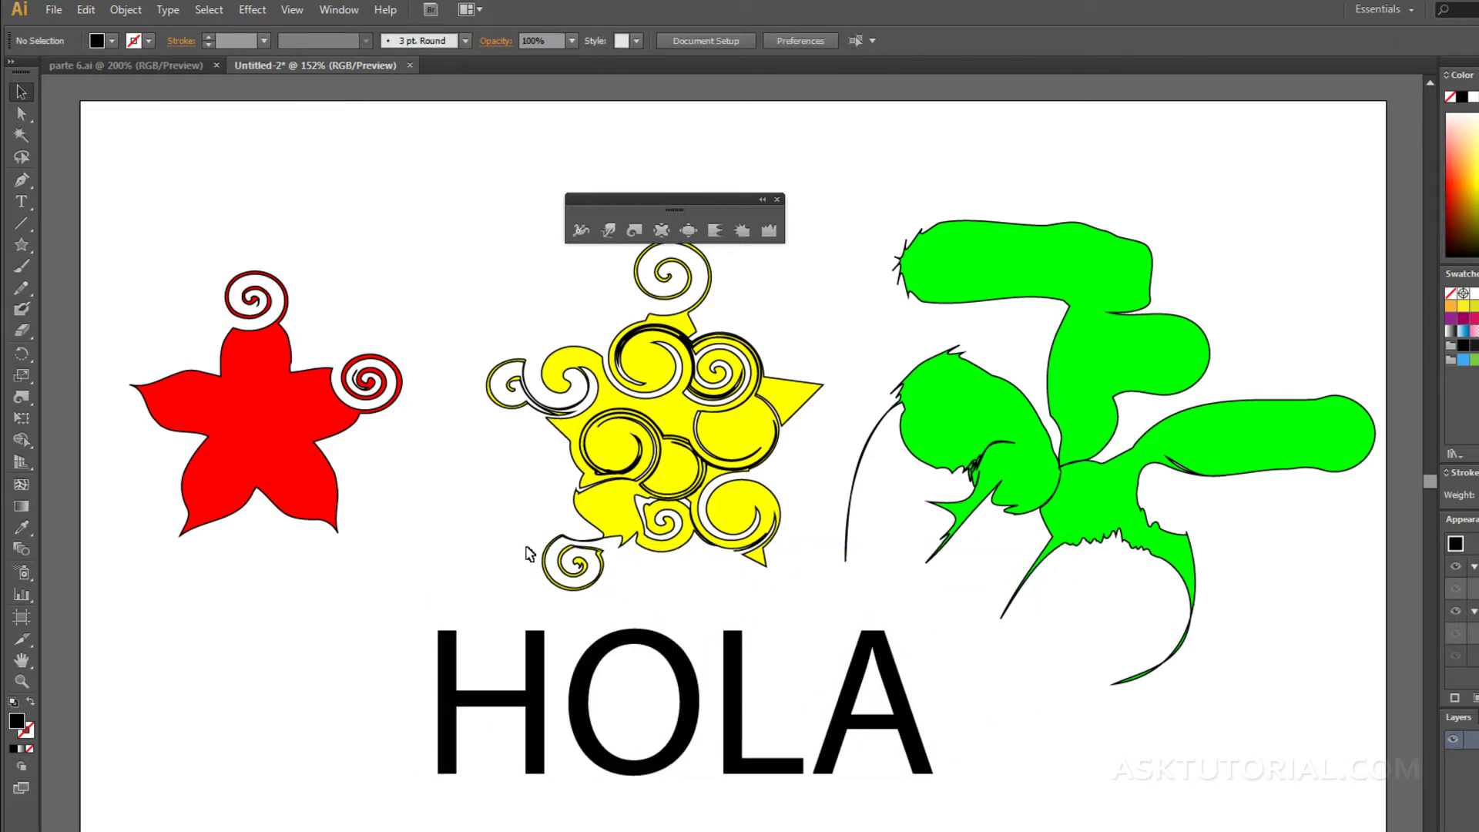
Try to distort the live HOLA text with the Warp tool.
click(529, 659)
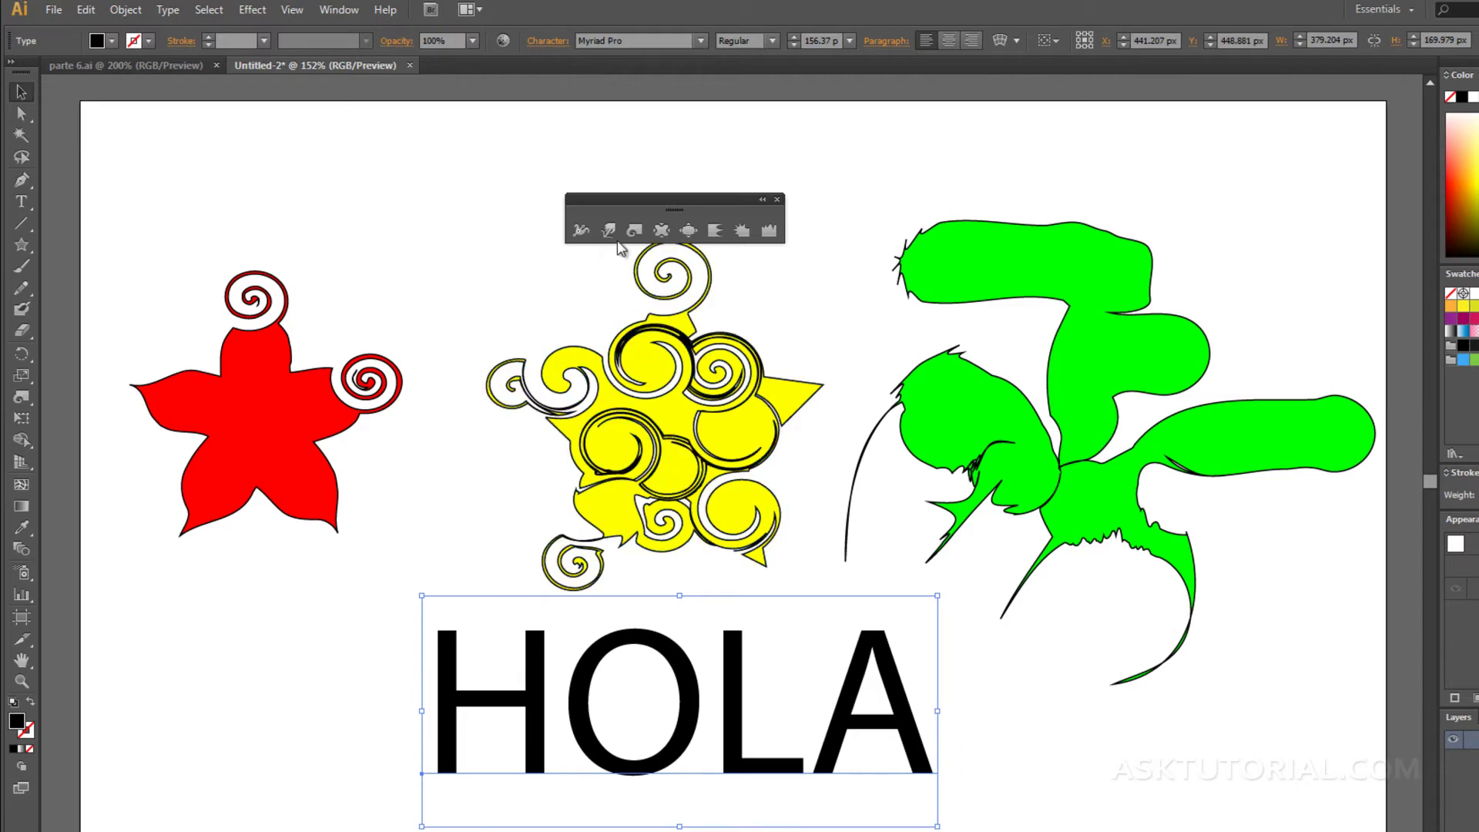
click(609, 229)
click(540, 676)
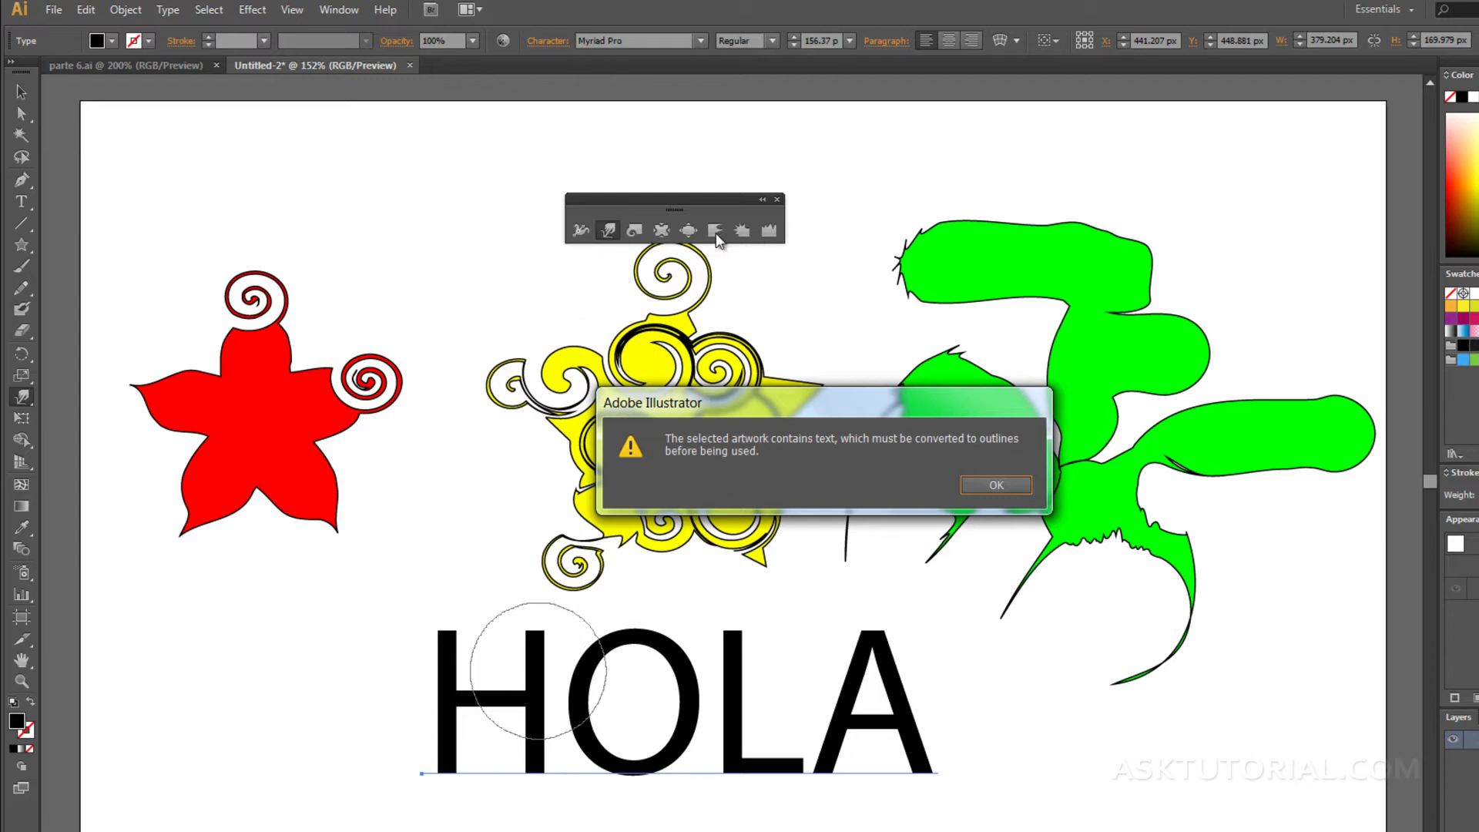
click(972, 483)
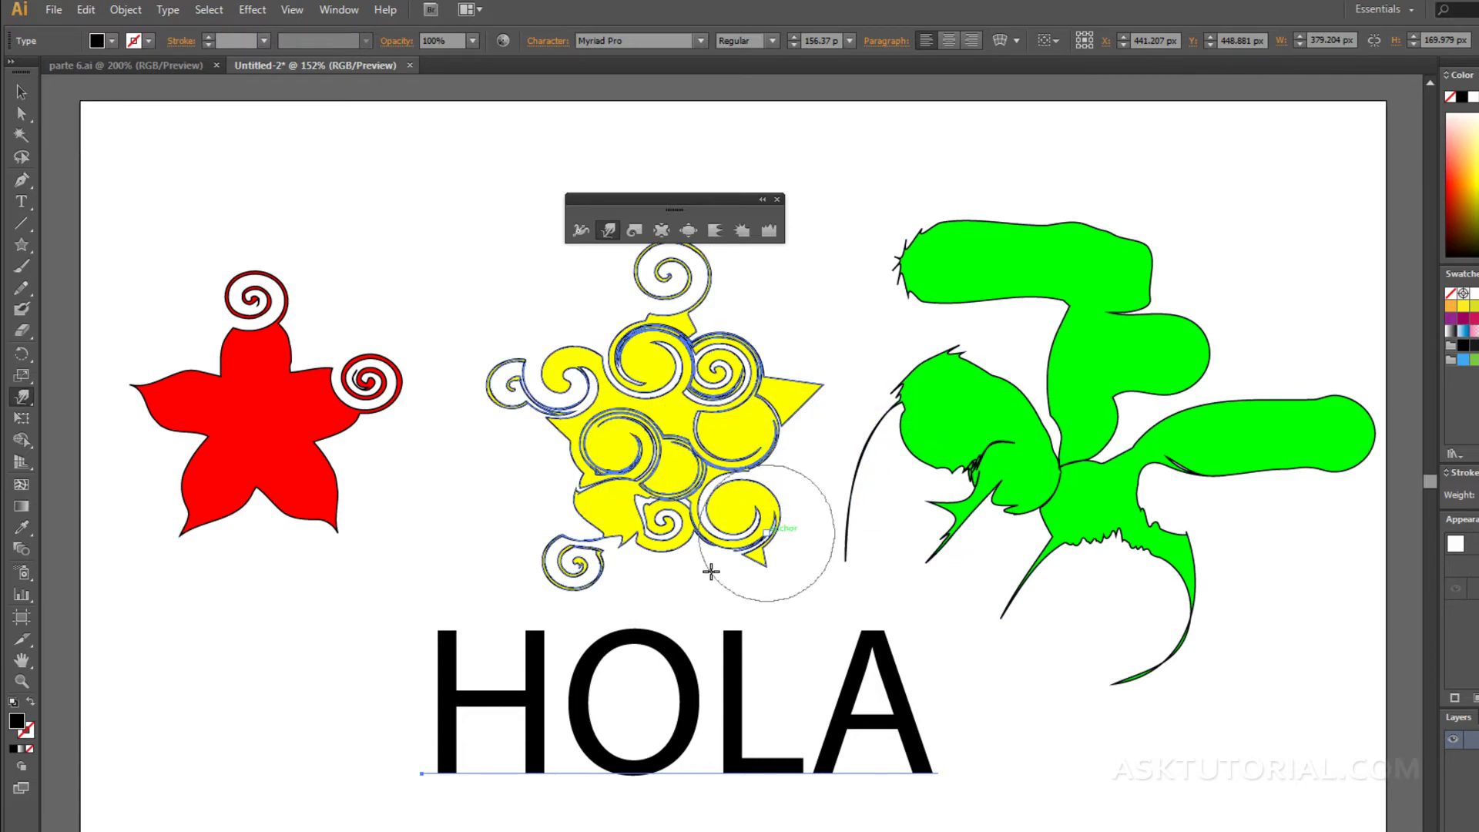
Convert the HOLA text to outlines.
click(20, 95)
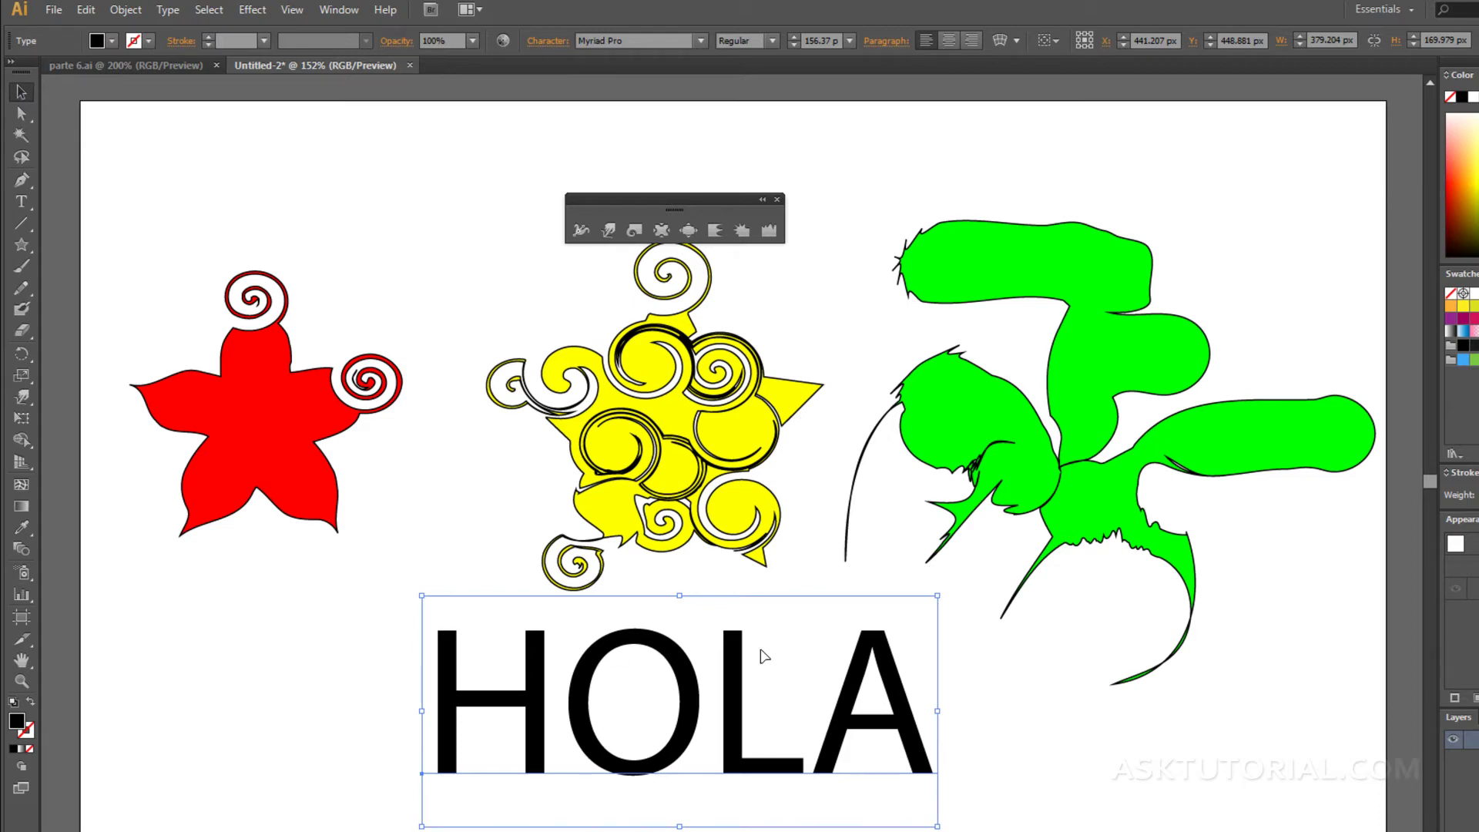
click(168, 11)
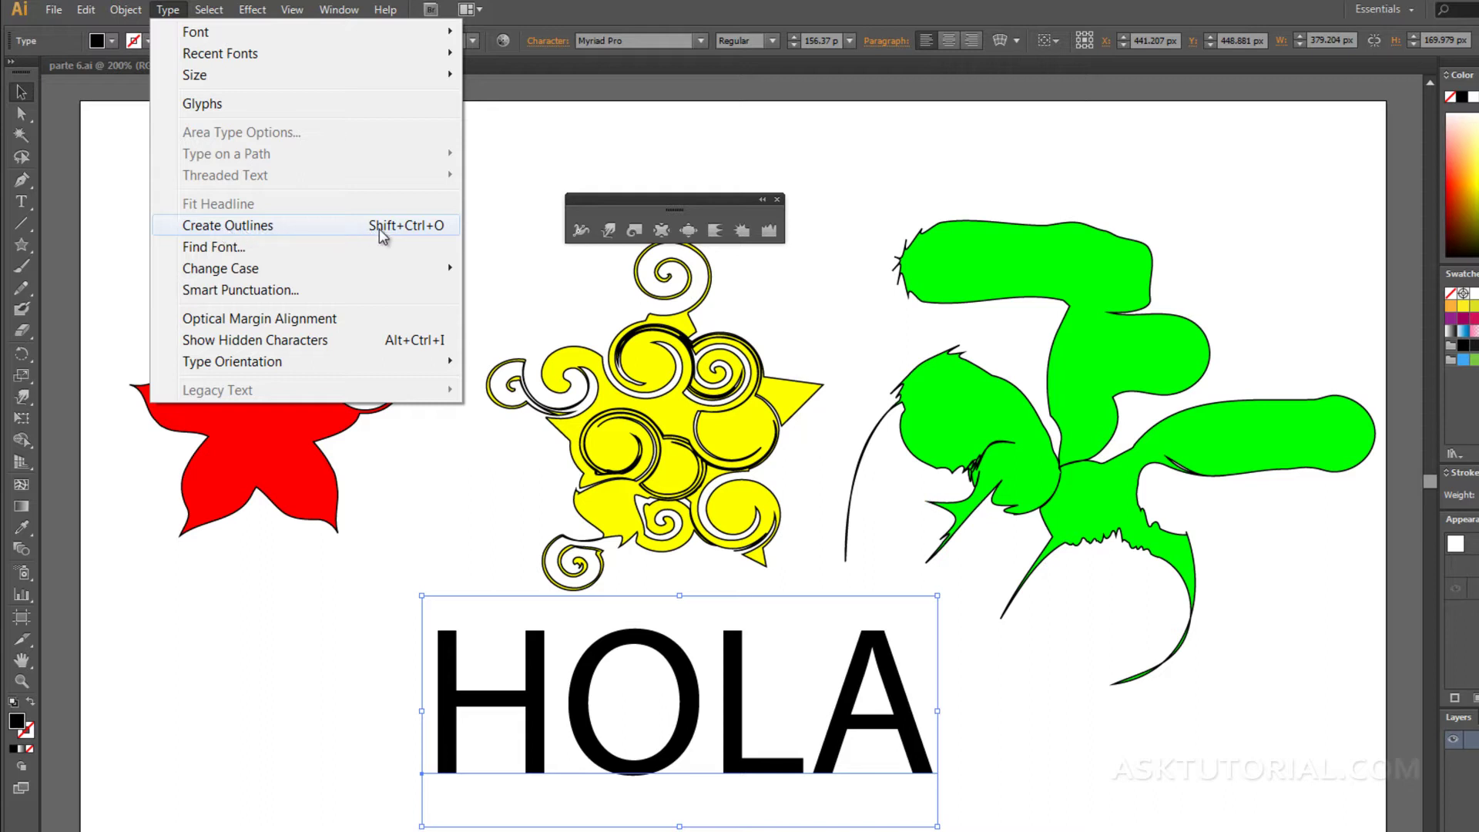
click(350, 225)
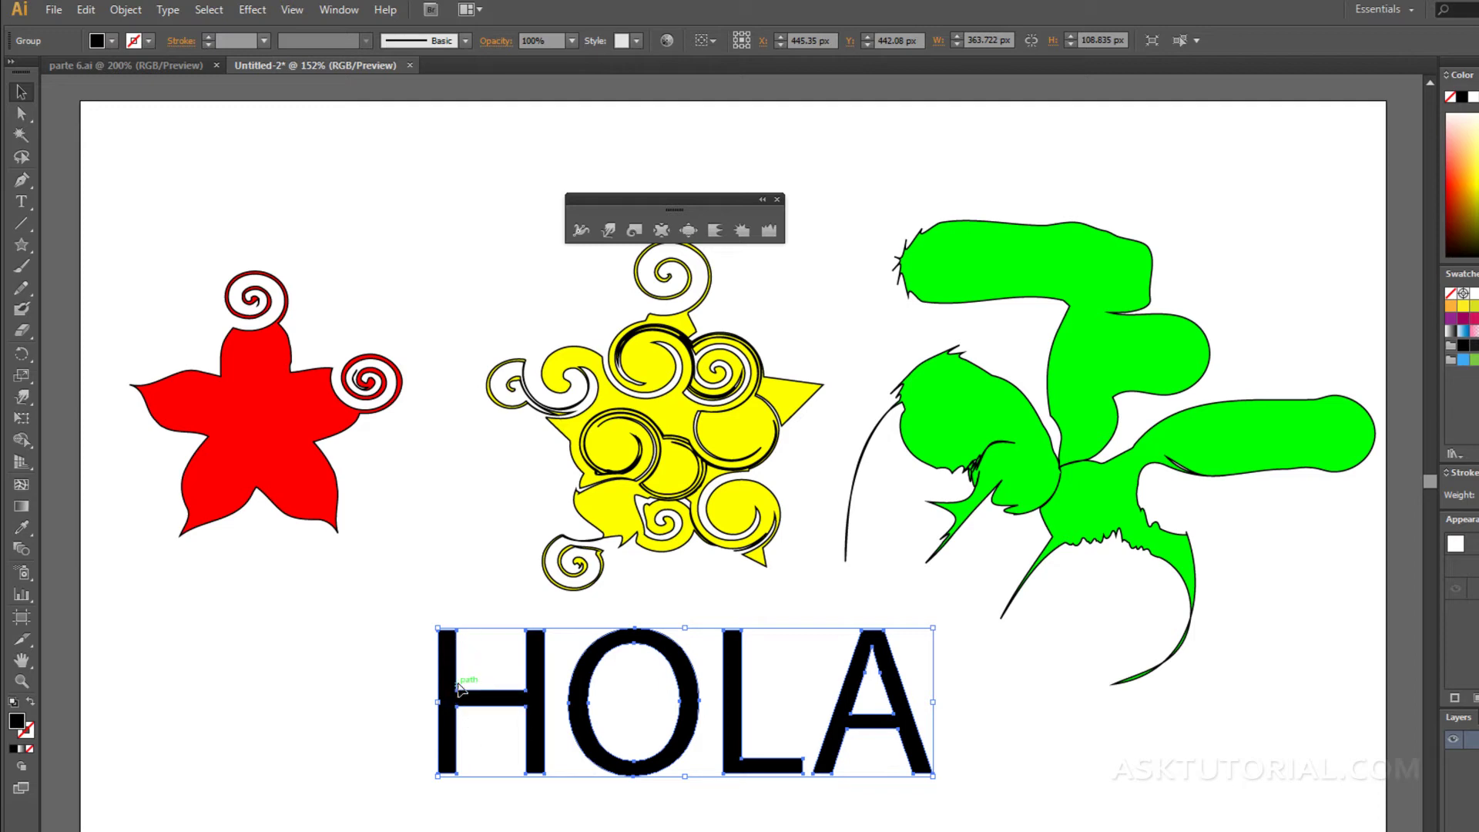
drag(460, 697, 459, 695)
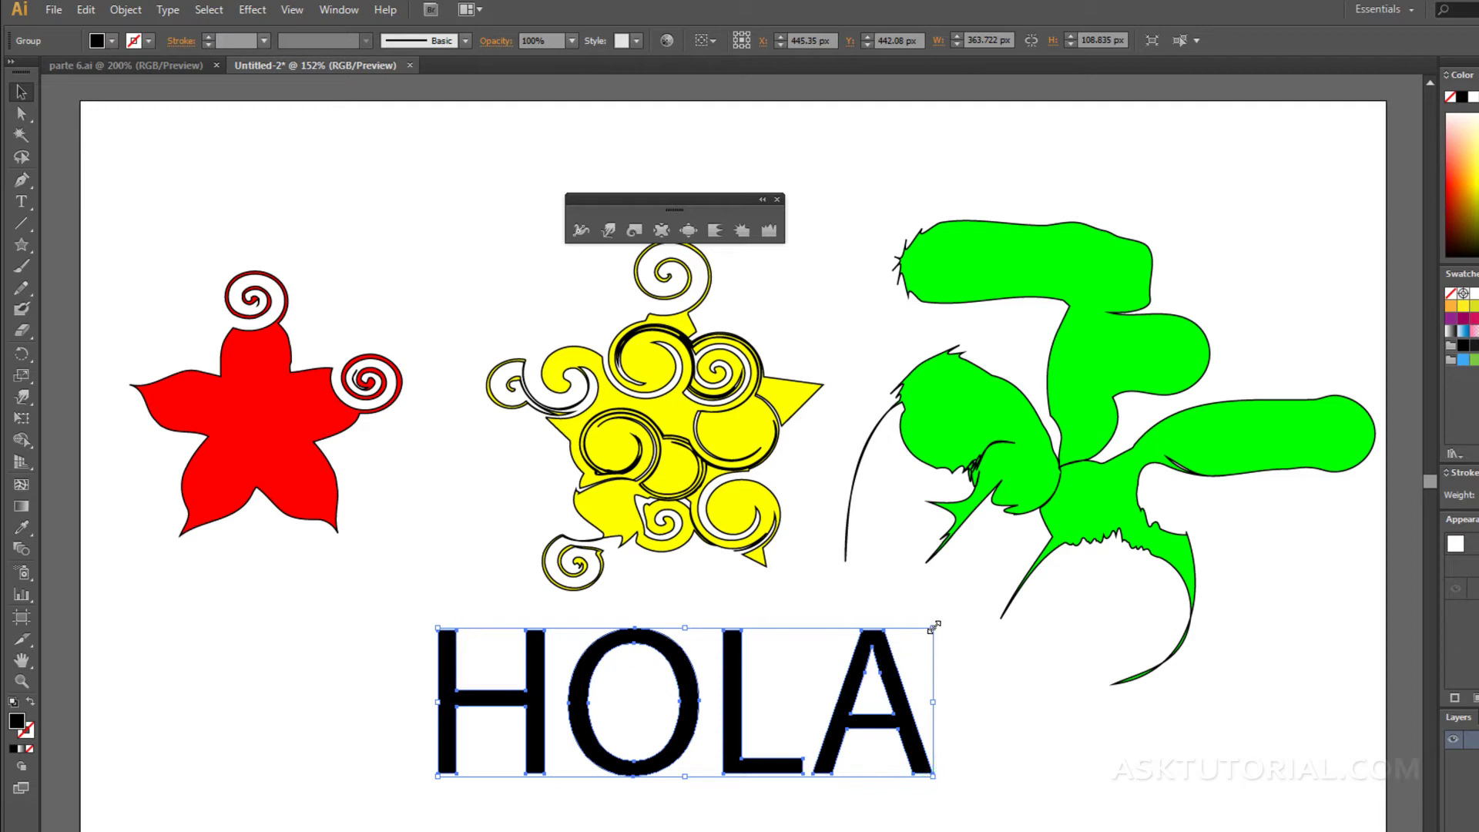
Reshape the letter H by moving its upper-right anchor to about X 359, Y 370 px and its lower-left anchor far outward to the left.
click(23, 115)
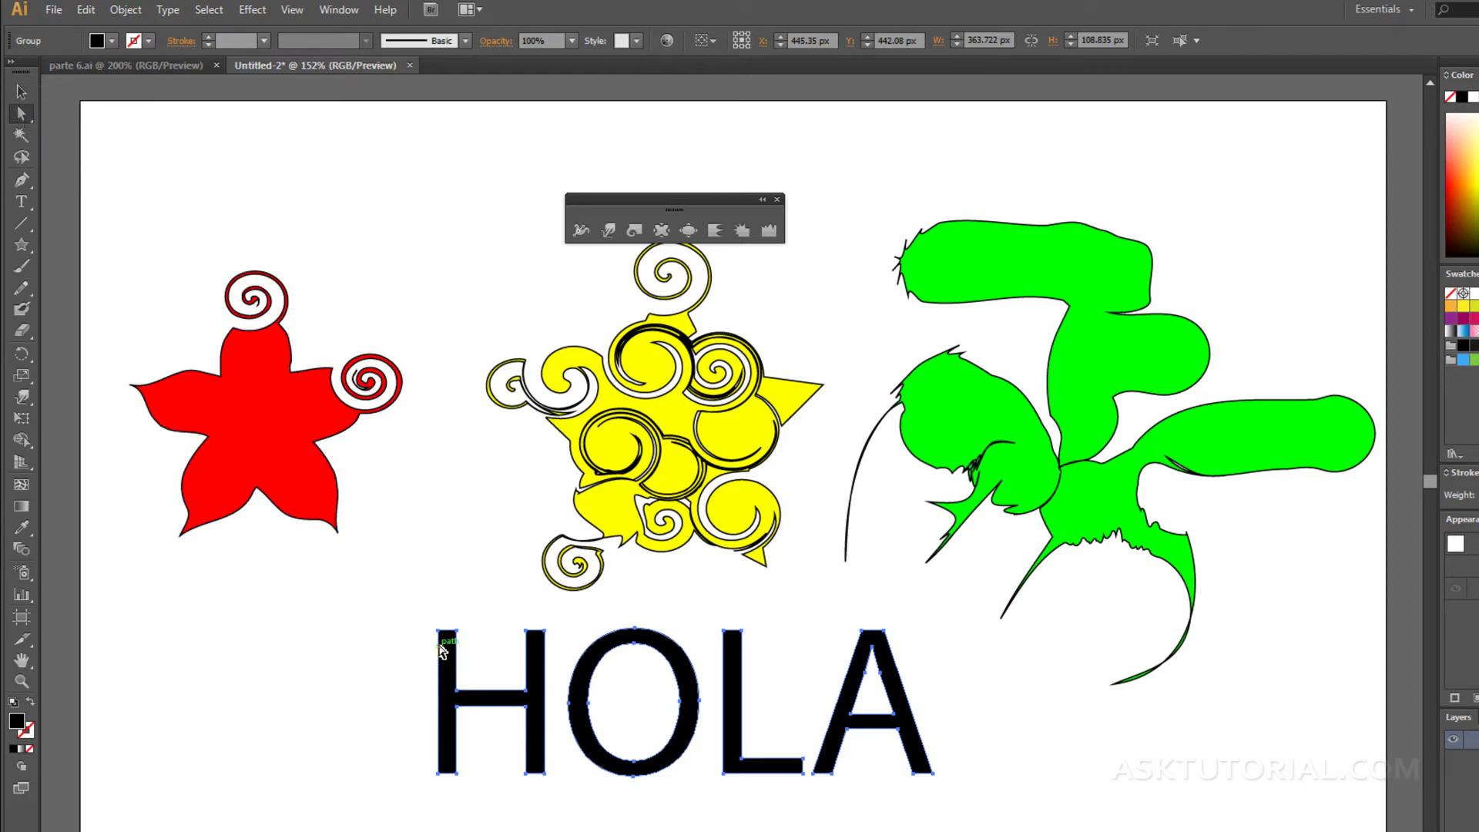
click(455, 670)
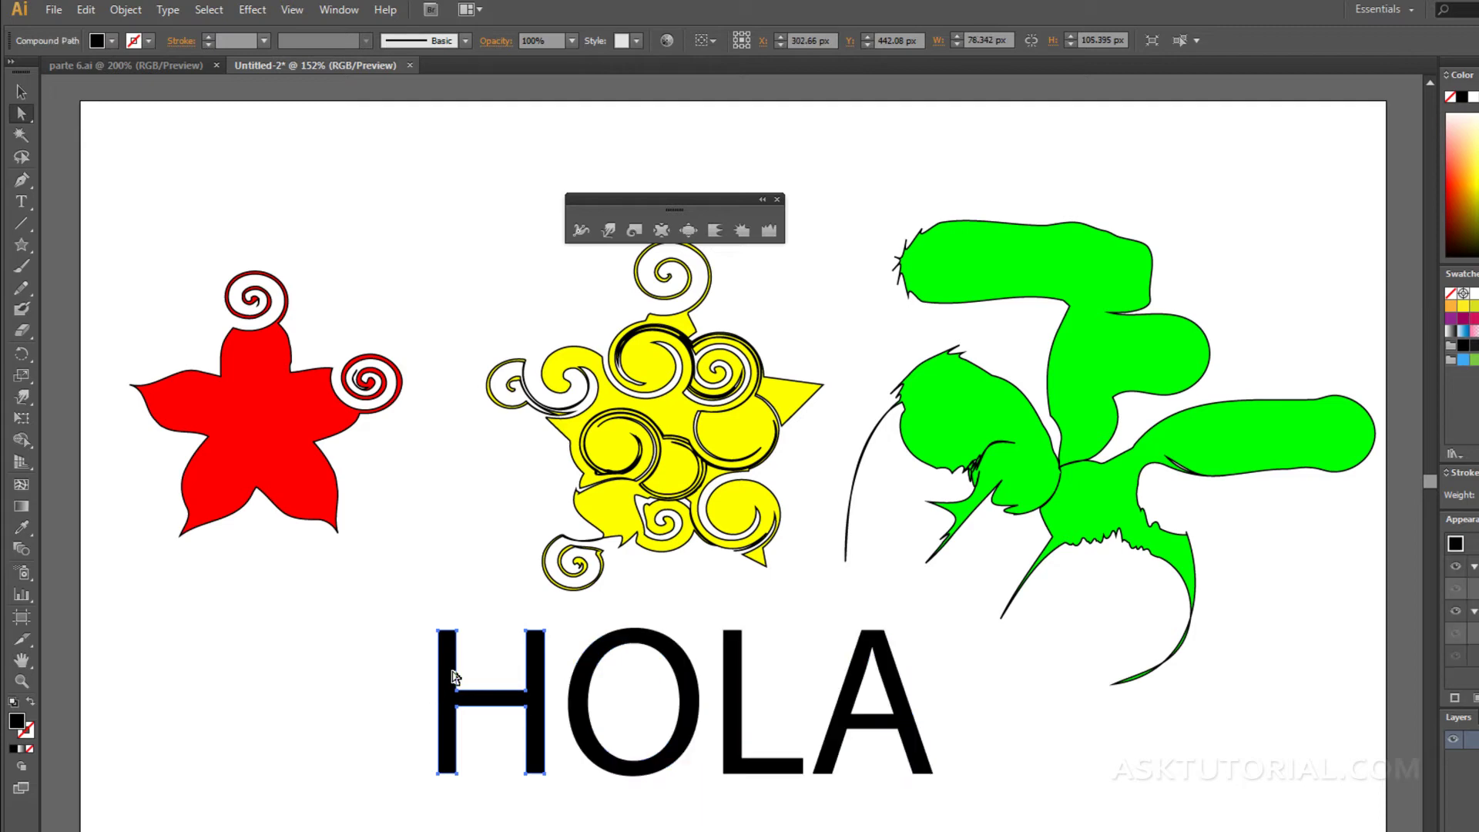
click(23, 115)
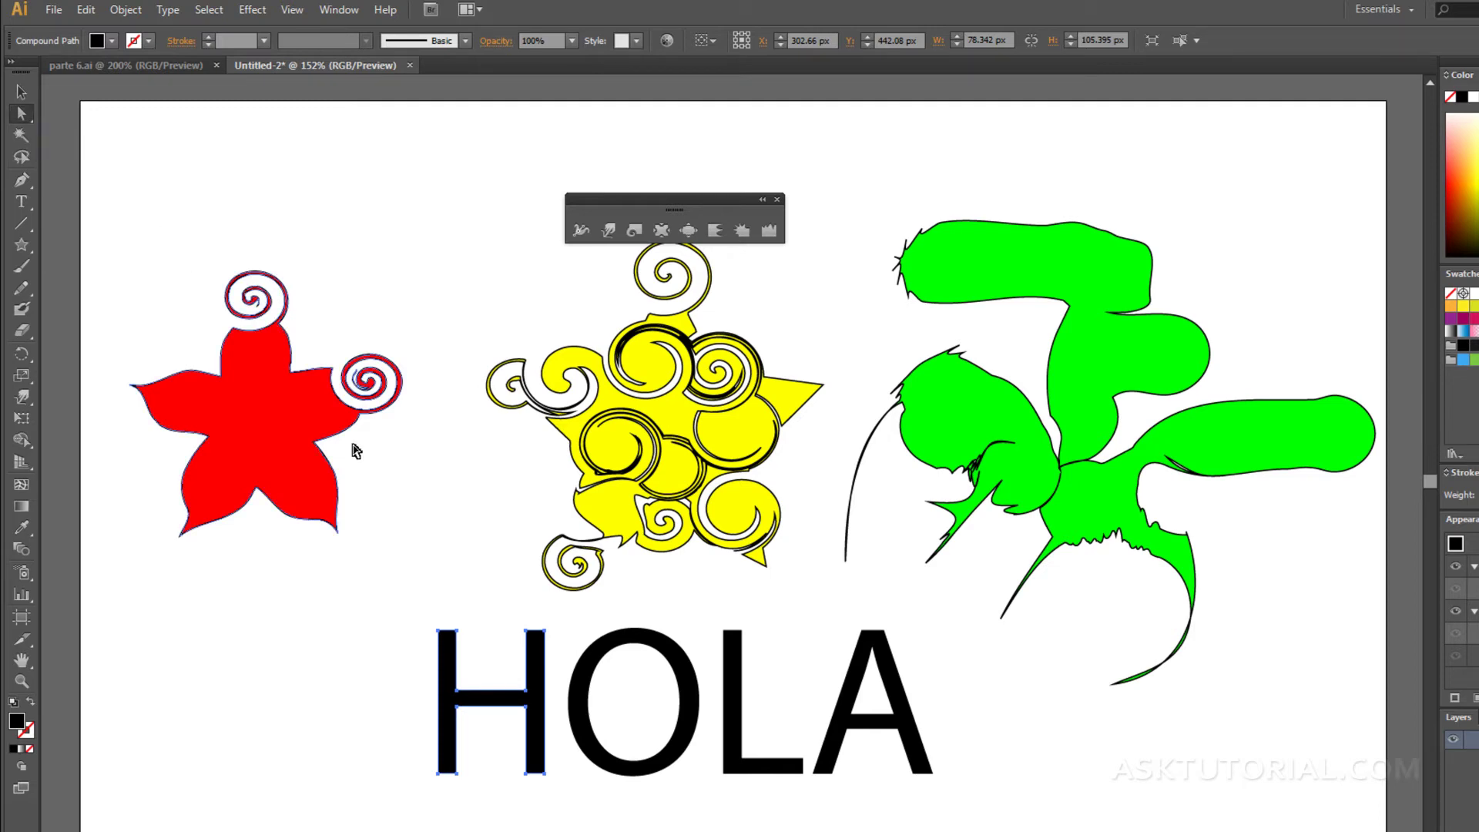
click(545, 631)
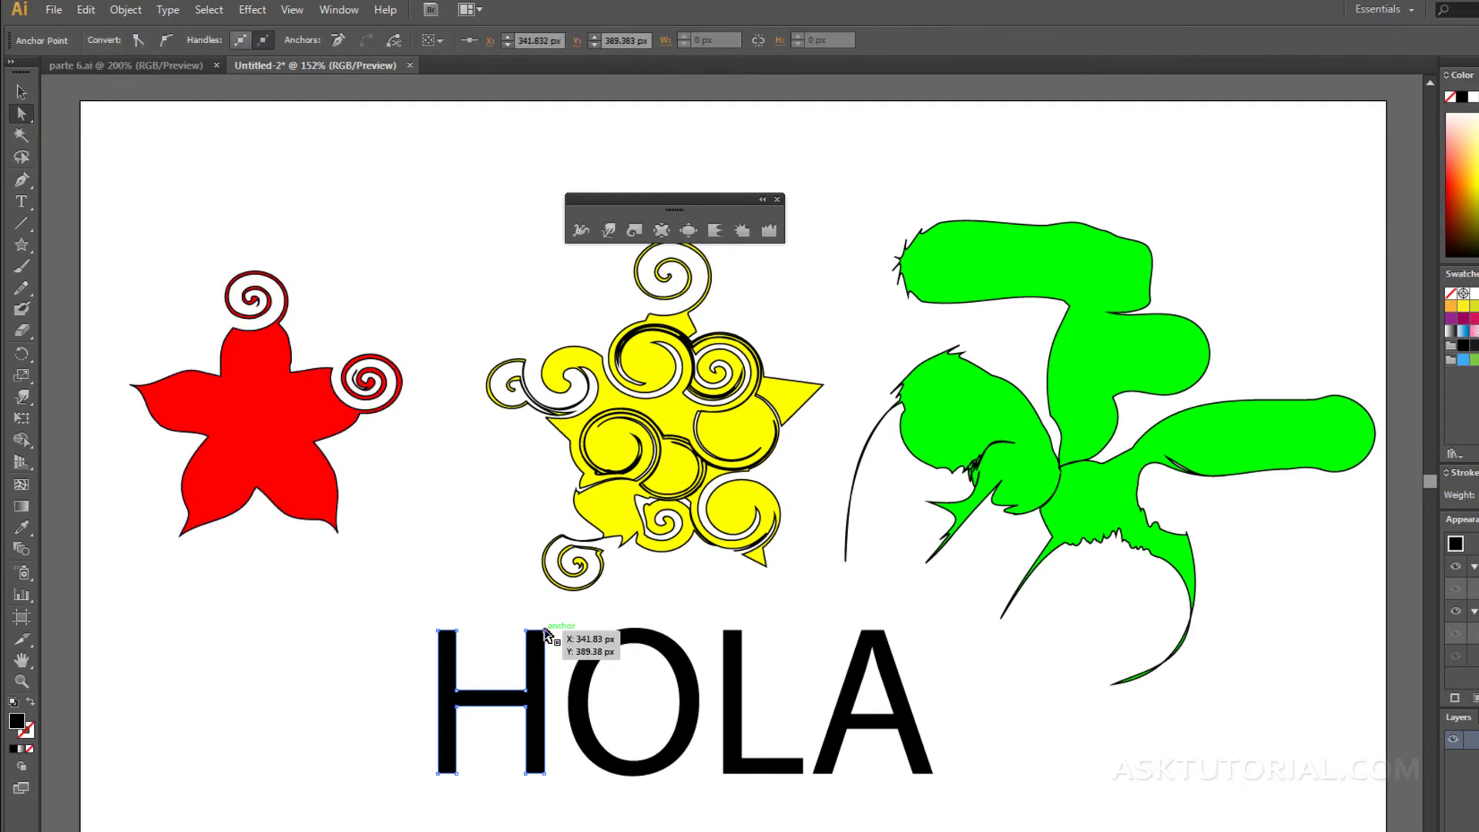
drag(545, 632, 568, 606)
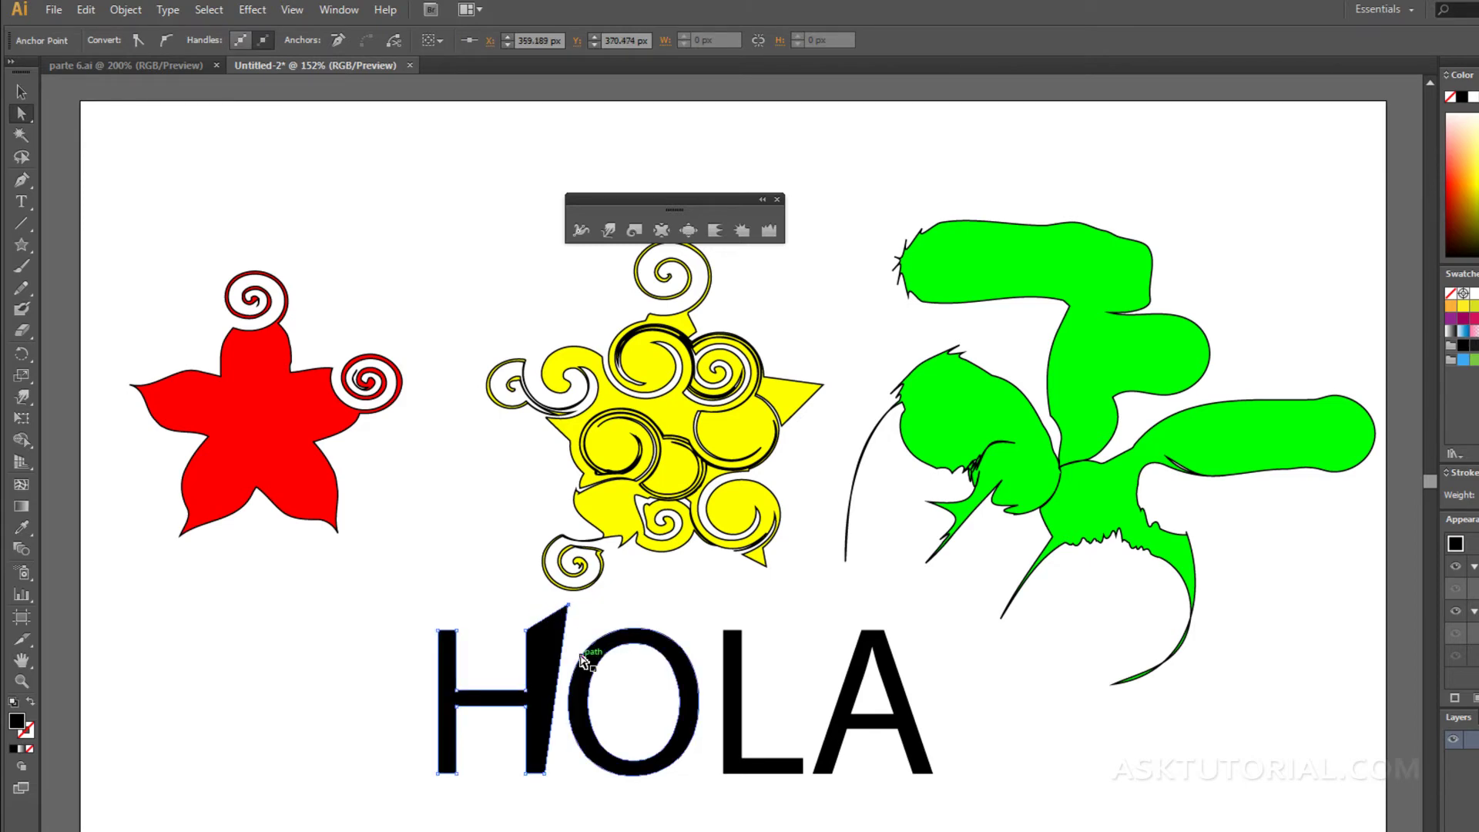
click(561, 768)
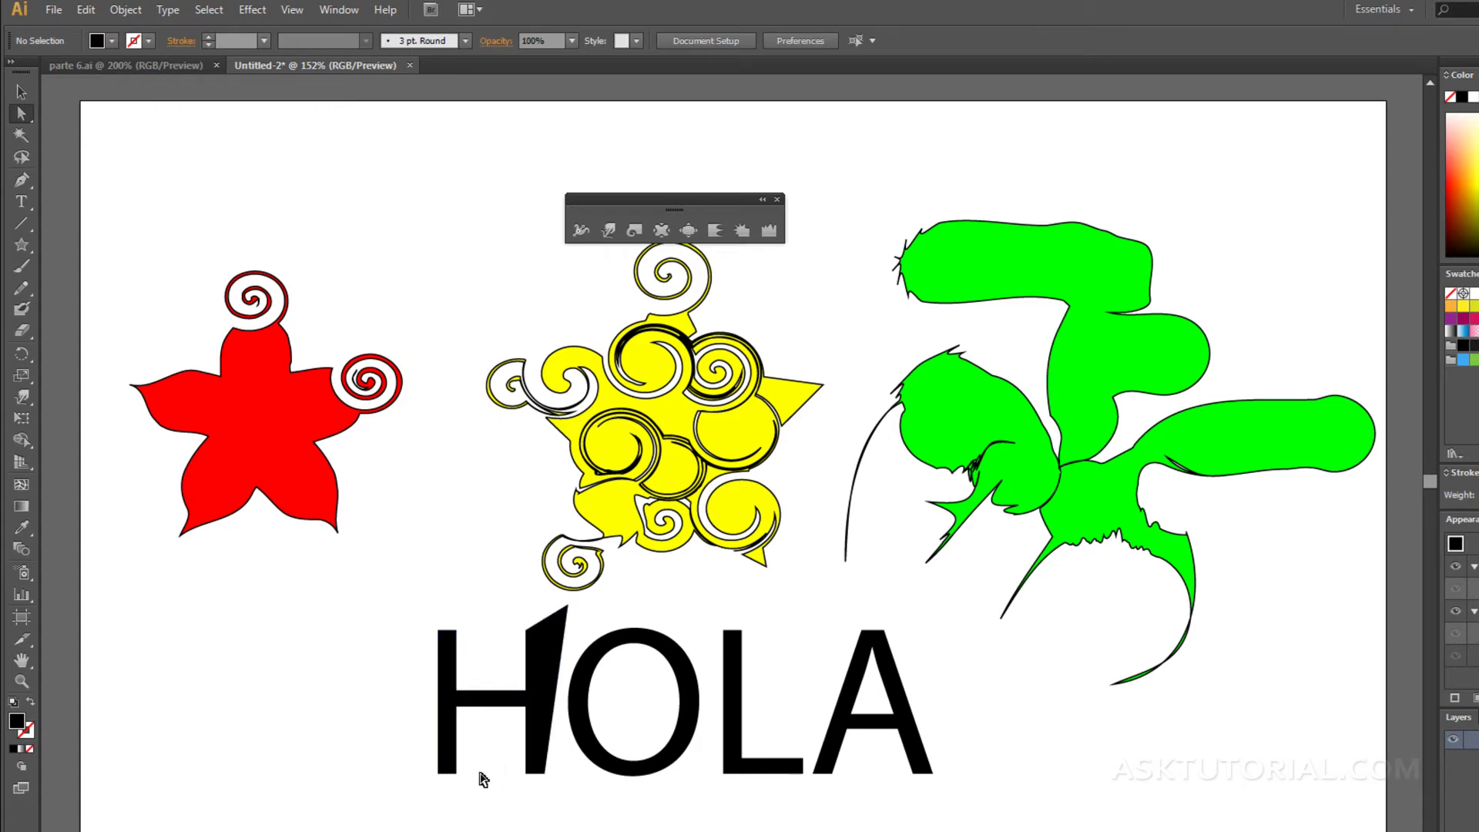
drag(437, 774, 309, 773)
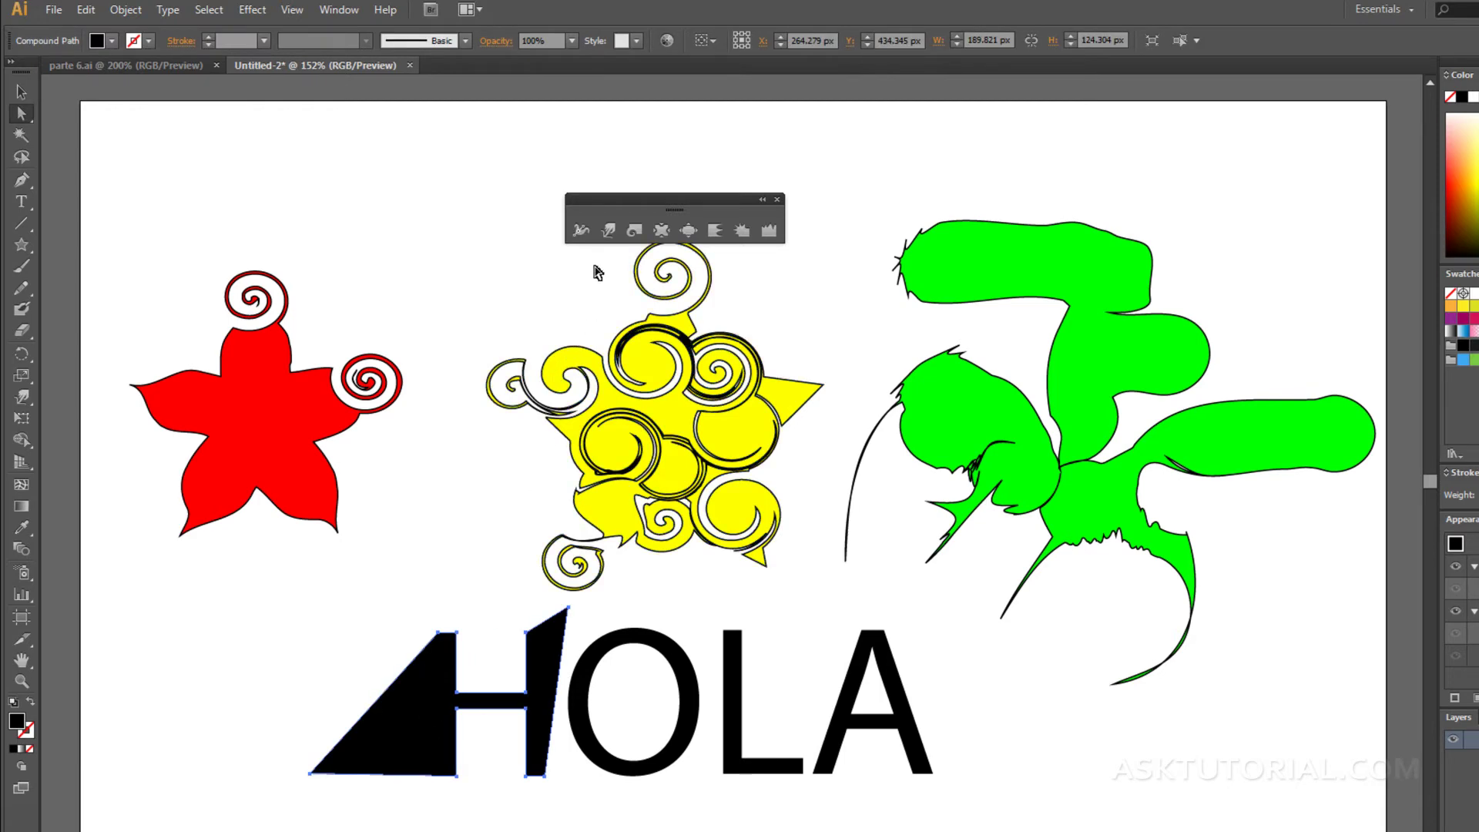
Warp the H's lower-left tip outward and twirl its two upper ends and the bottom of its left leg into curls.
click(608, 230)
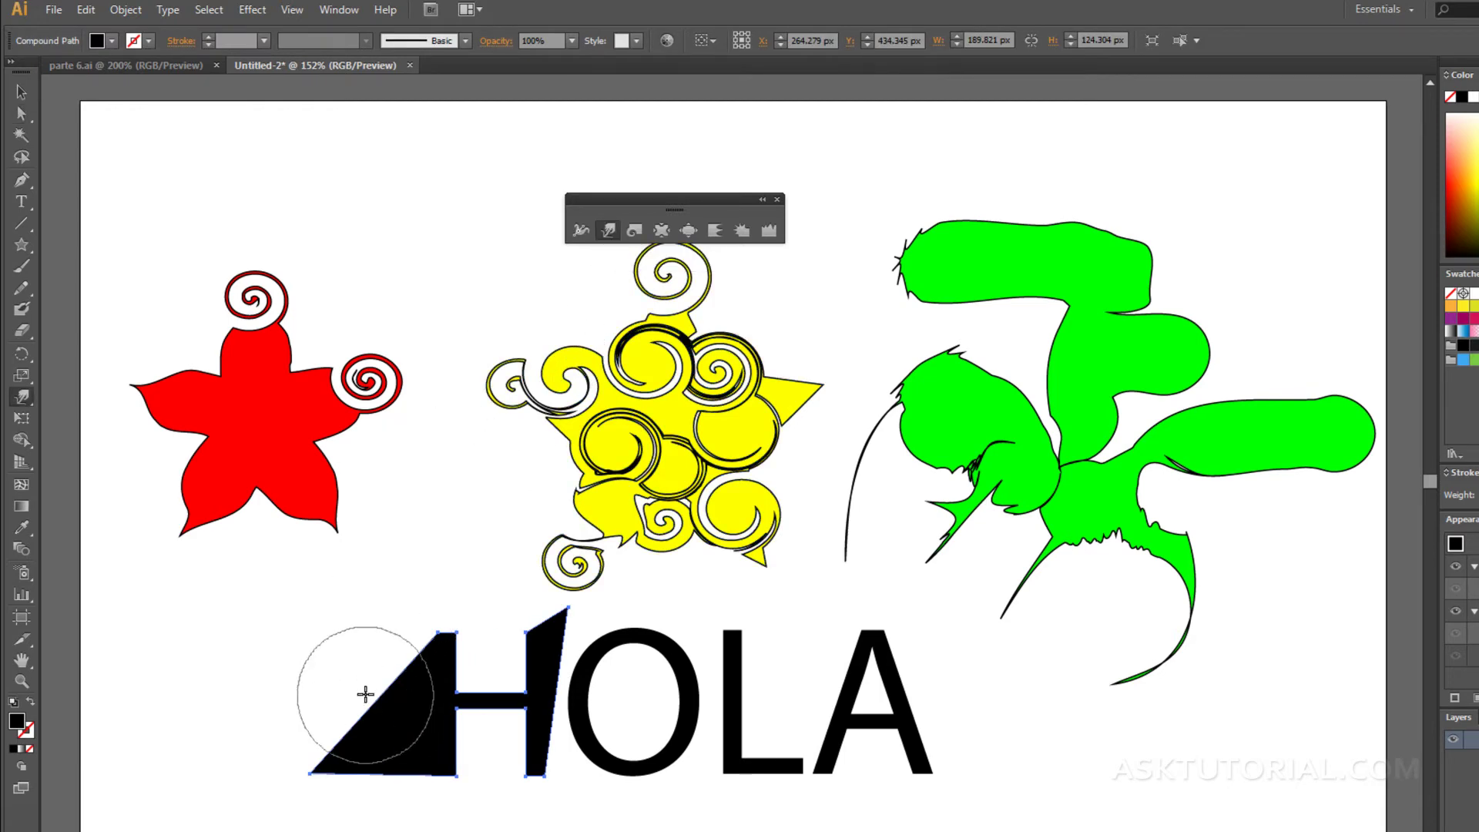
mouse_move(310, 759)
mouse_down()
mouse_move(291, 719)
mouse_move(264, 719)
mouse_move(225, 760)
mouse_up()
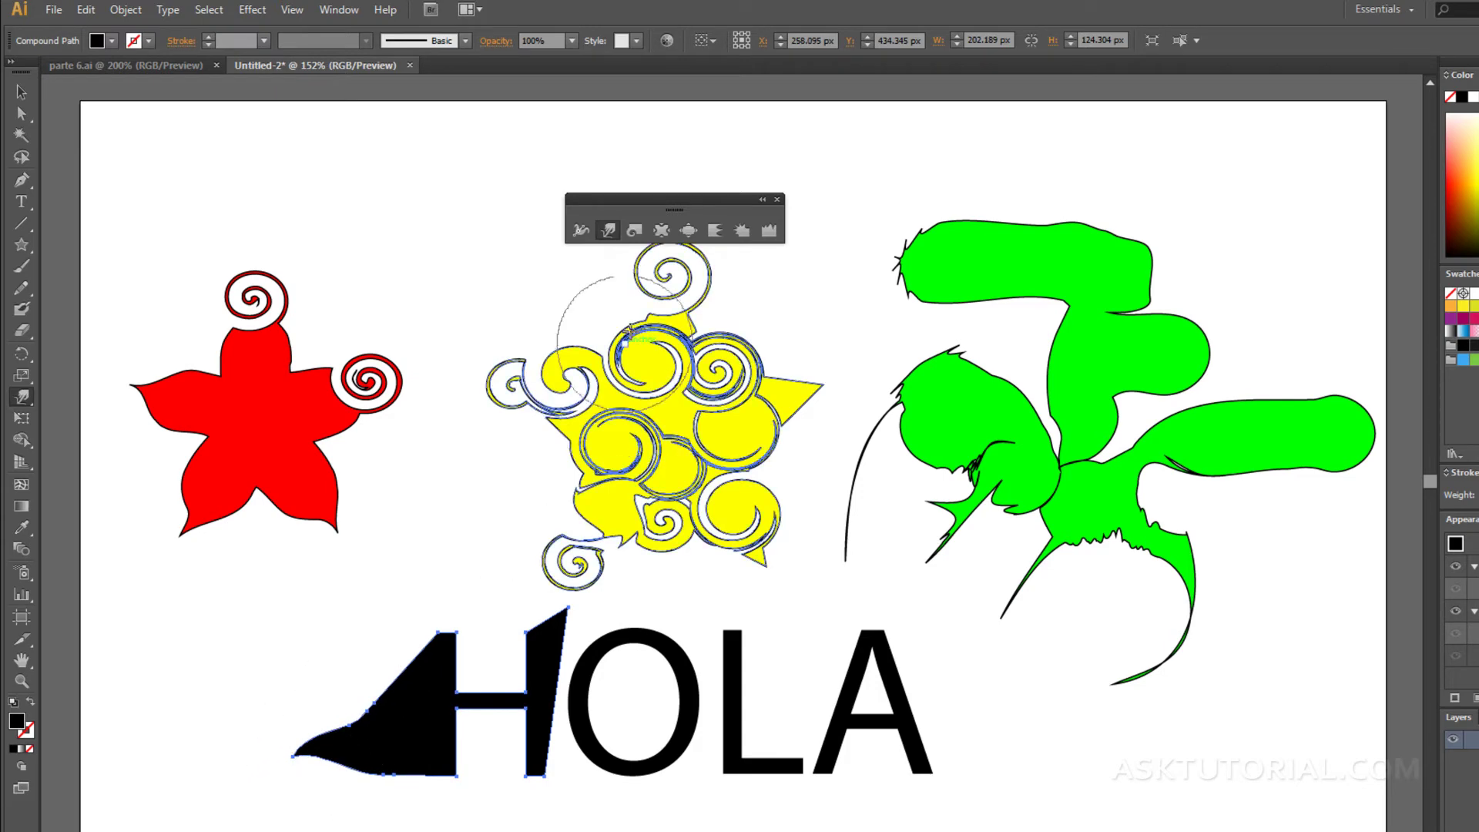
click(634, 229)
mouse_move(376, 632)
mouse_down()
mouse_move(430, 611)
mouse_move(505, 692)
mouse_move(574, 616)
mouse_up()
mouse_move(462, 823)
mouse_down()
mouse_move(424, 758)
mouse_move(469, 806)
mouse_up()
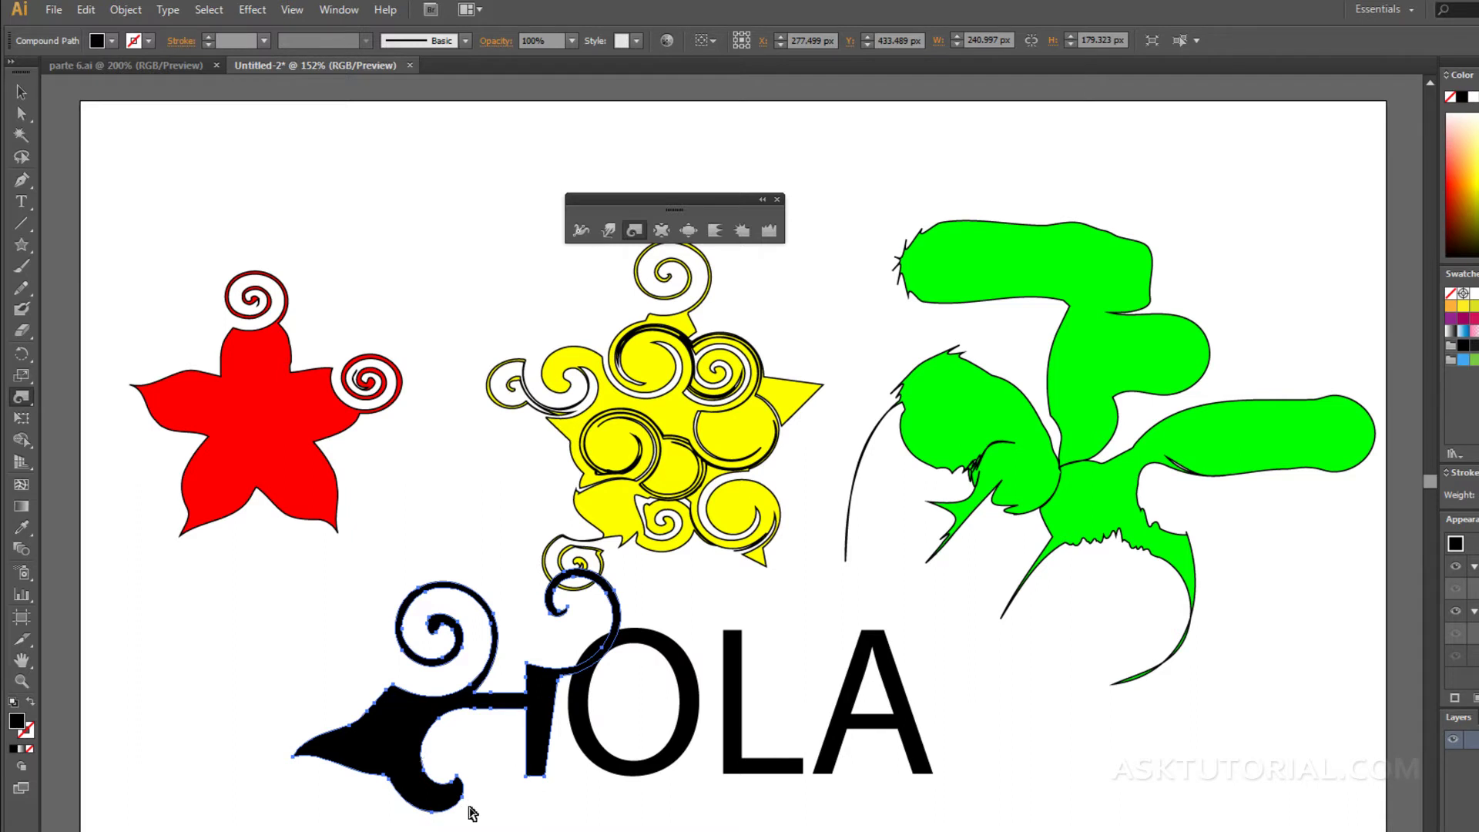
Undo the twirls, the warp stroke and both anchor moves on the letter H.
key(ctrl+z)
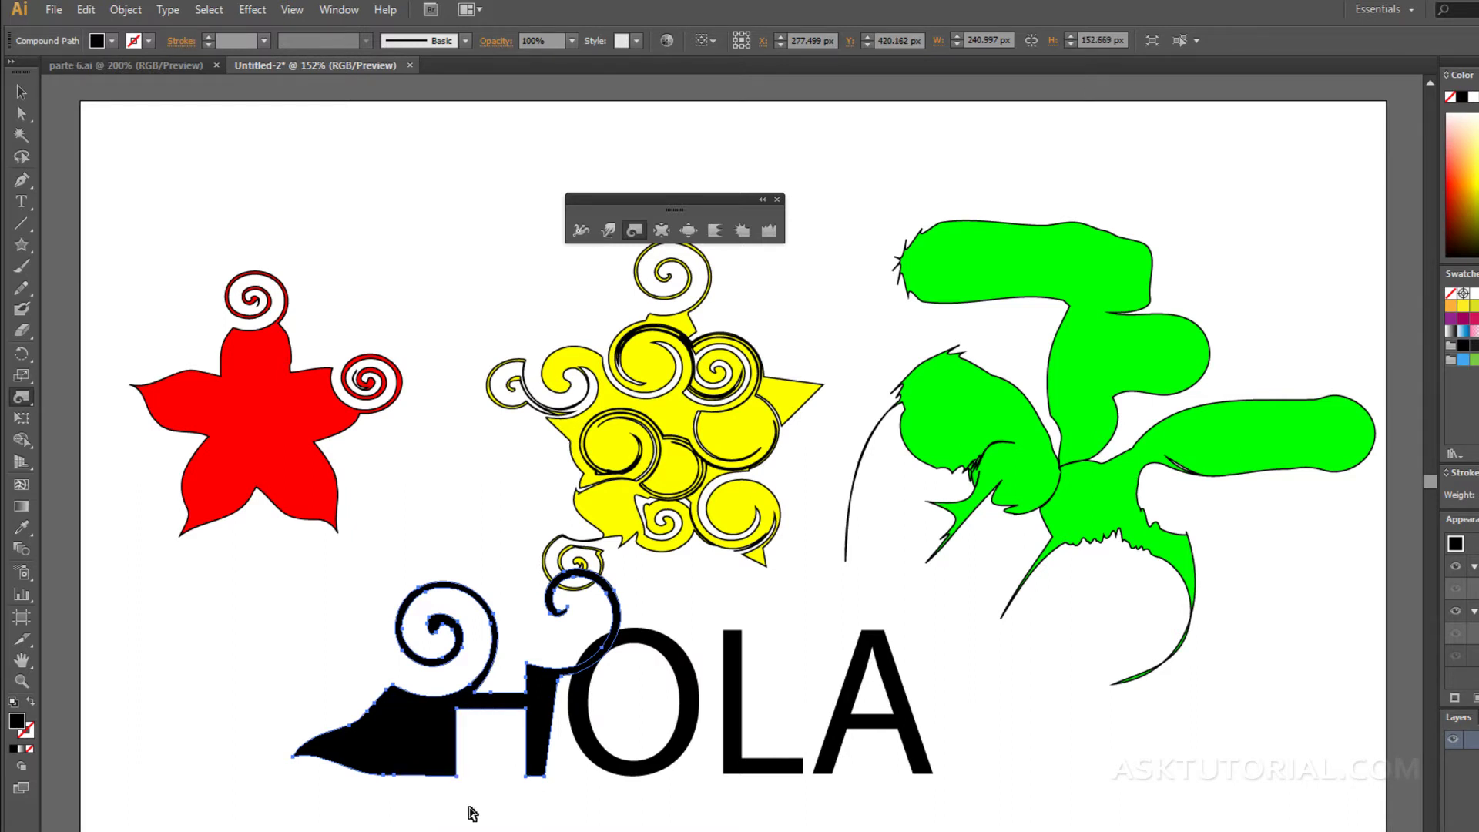
key(ctrl+z)
key(ctrl+z)
key(ctrl+z)
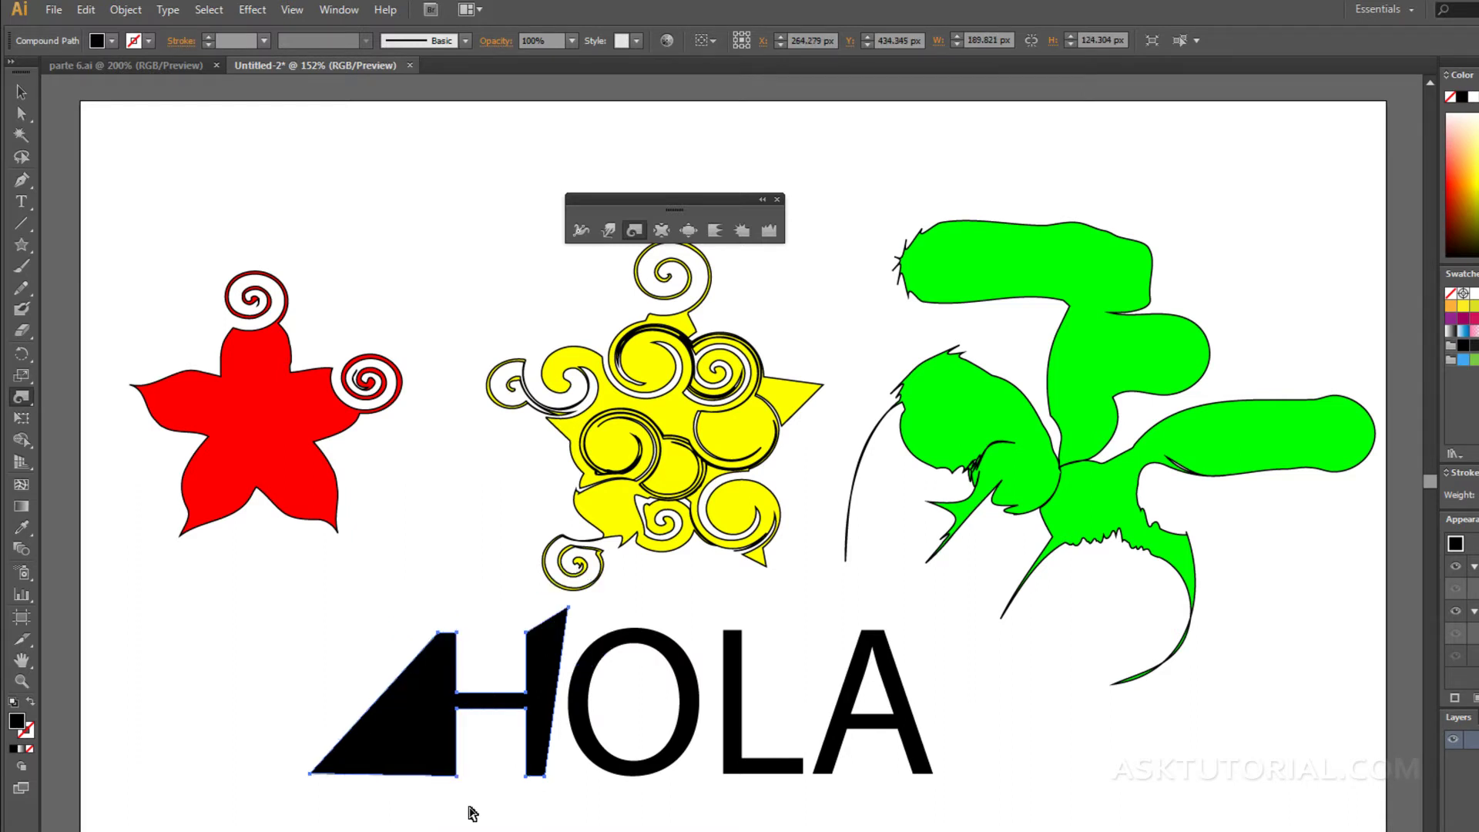
key(ctrl+z)
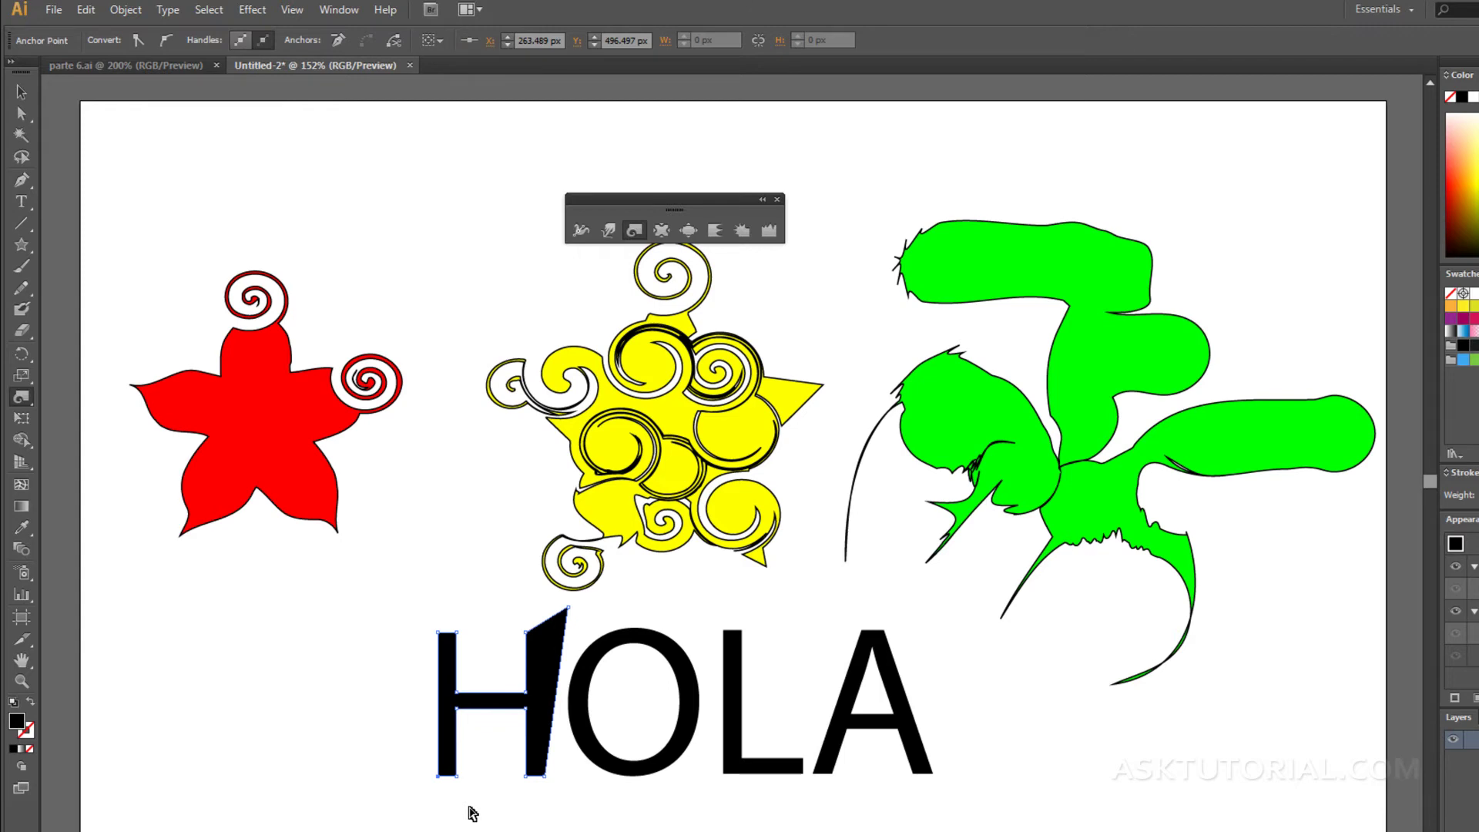
key(ctrl+z)
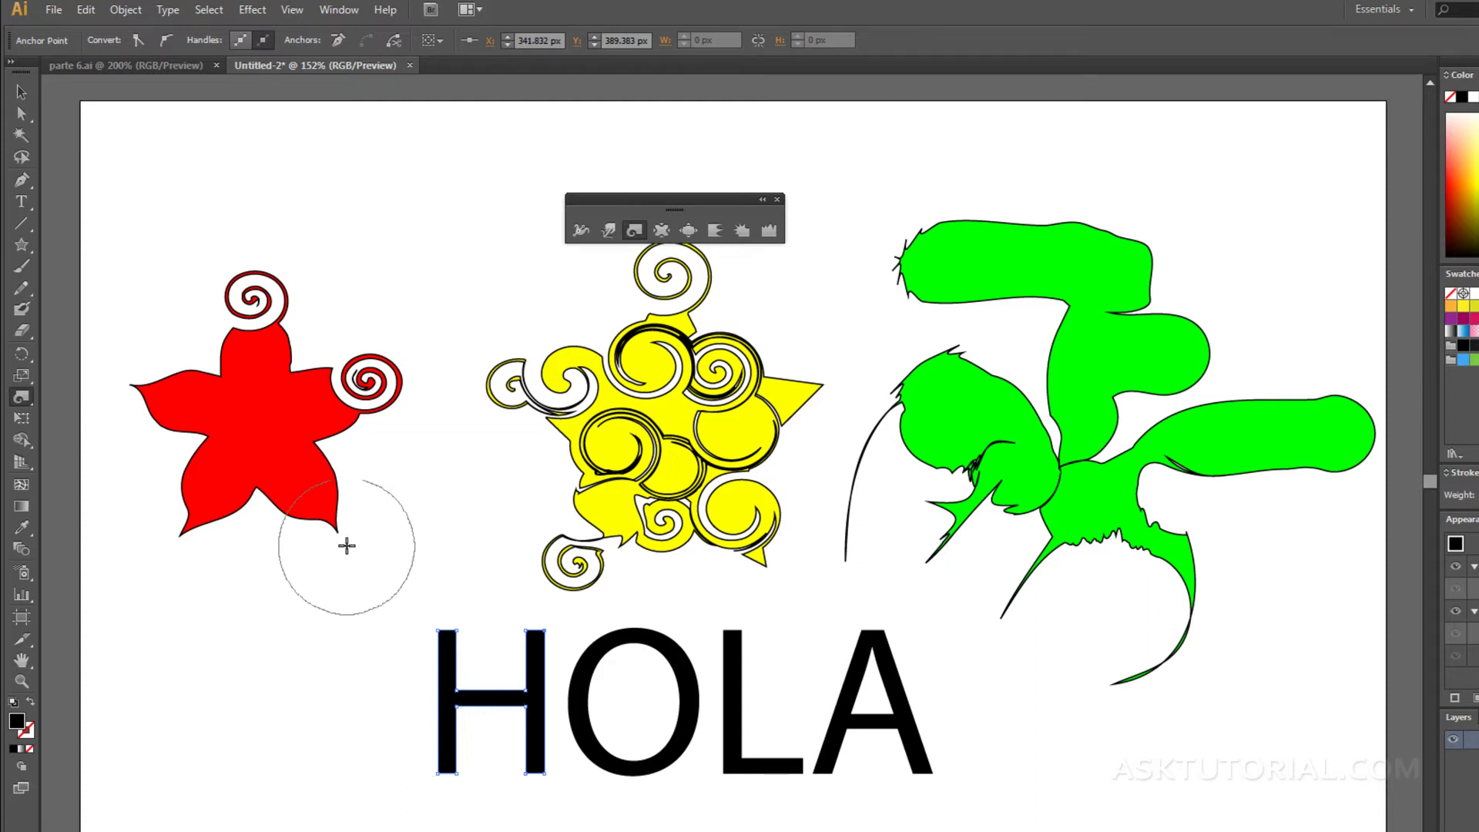
Copy the red star about 216 px to its right and repeat the duplication twice to form a row of four stars.
click(20, 246)
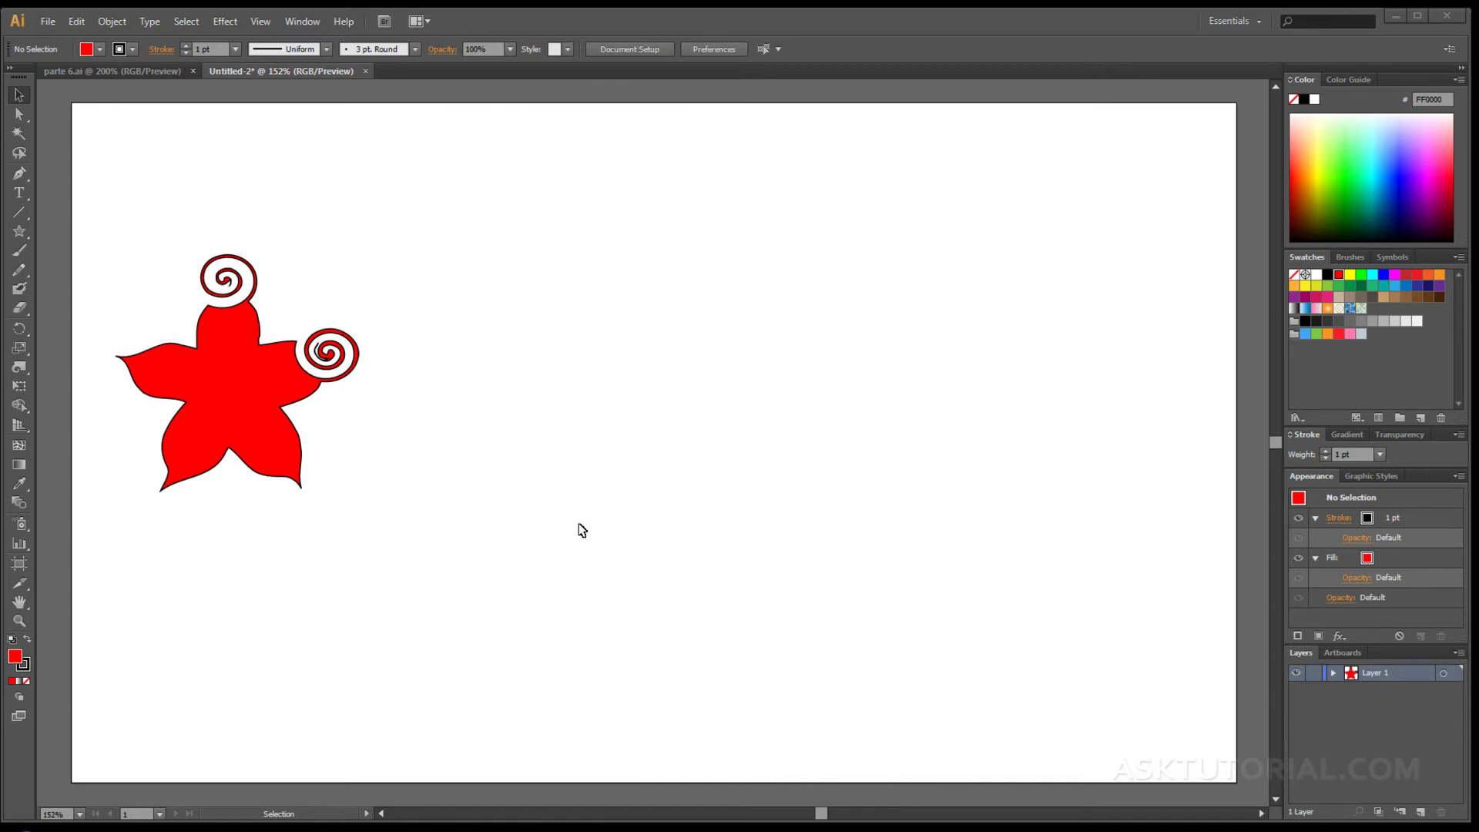
click(19, 95)
click(245, 356)
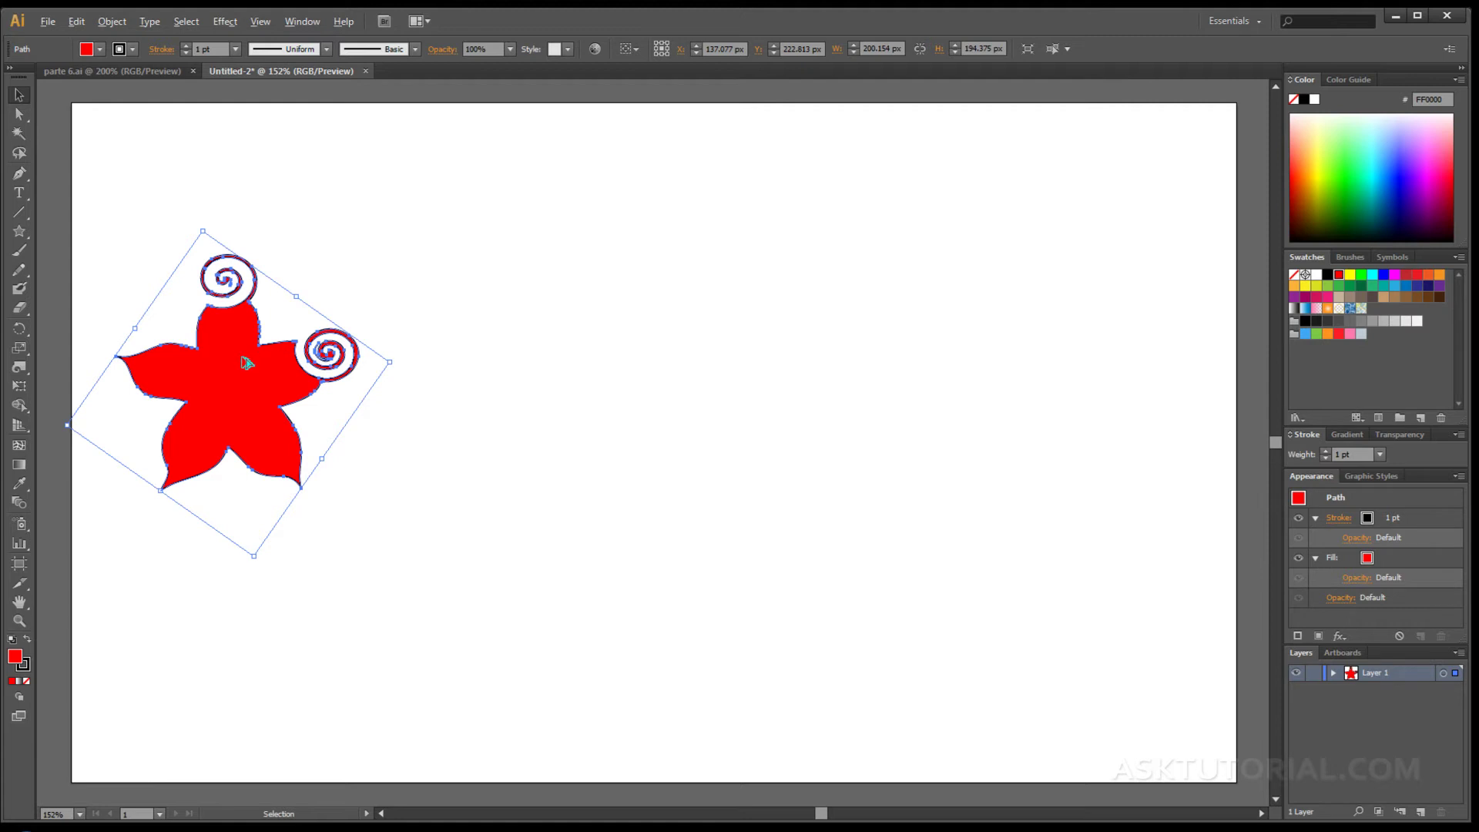
drag(247, 363, 507, 366)
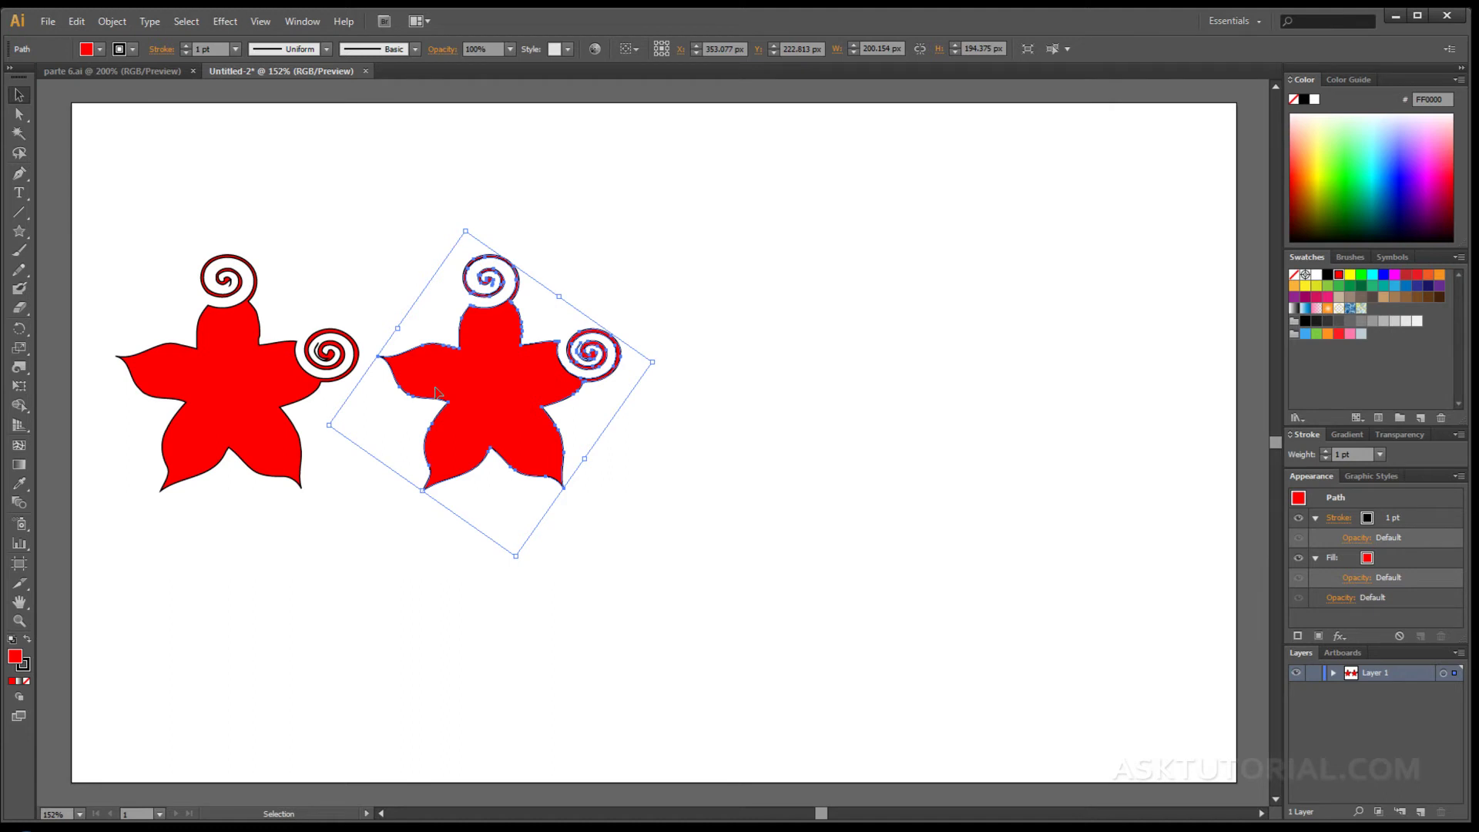
key(a)
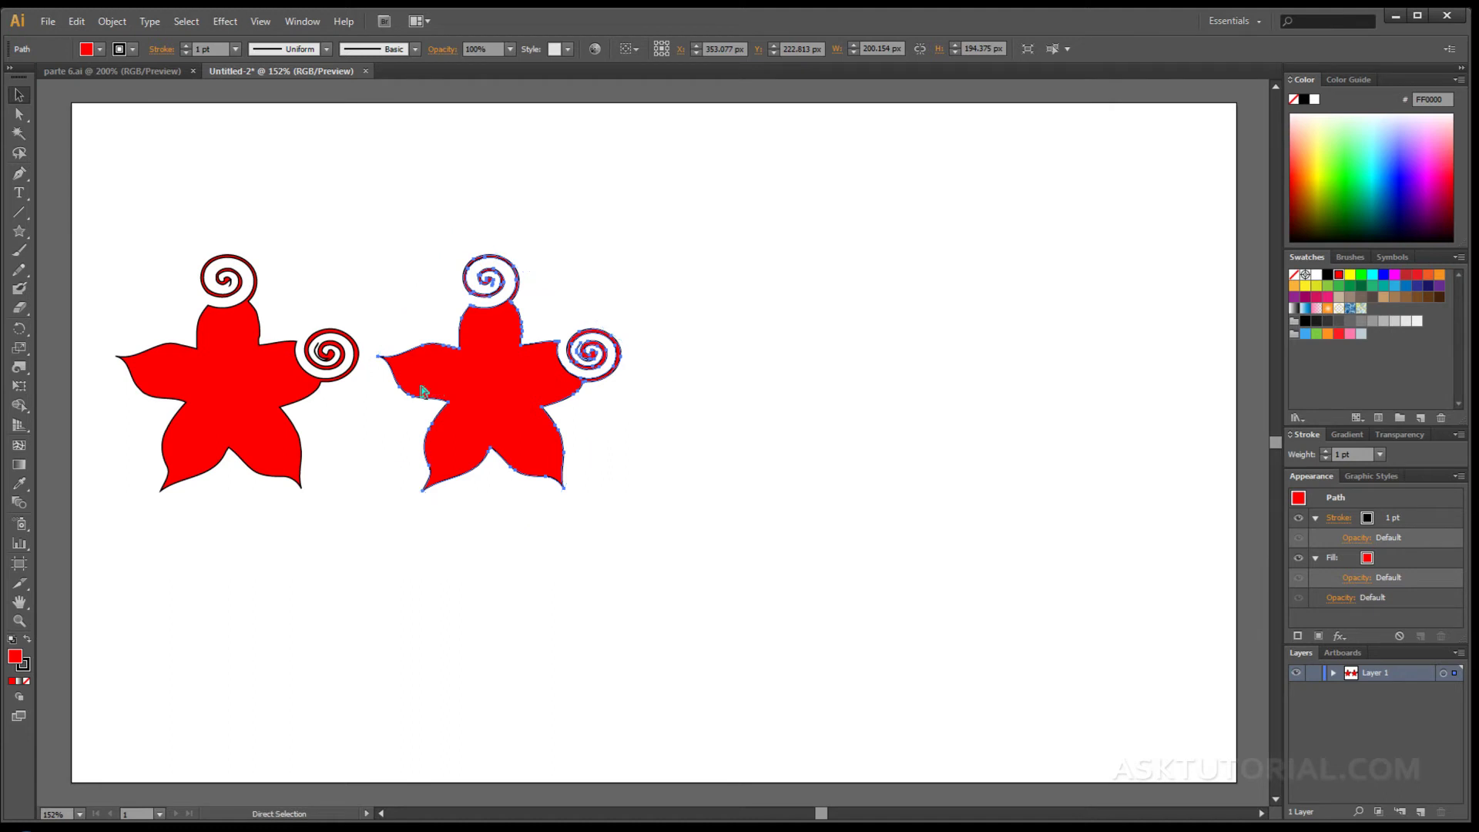
key(ctrl+d)
key(ctrl+d)
key(v)
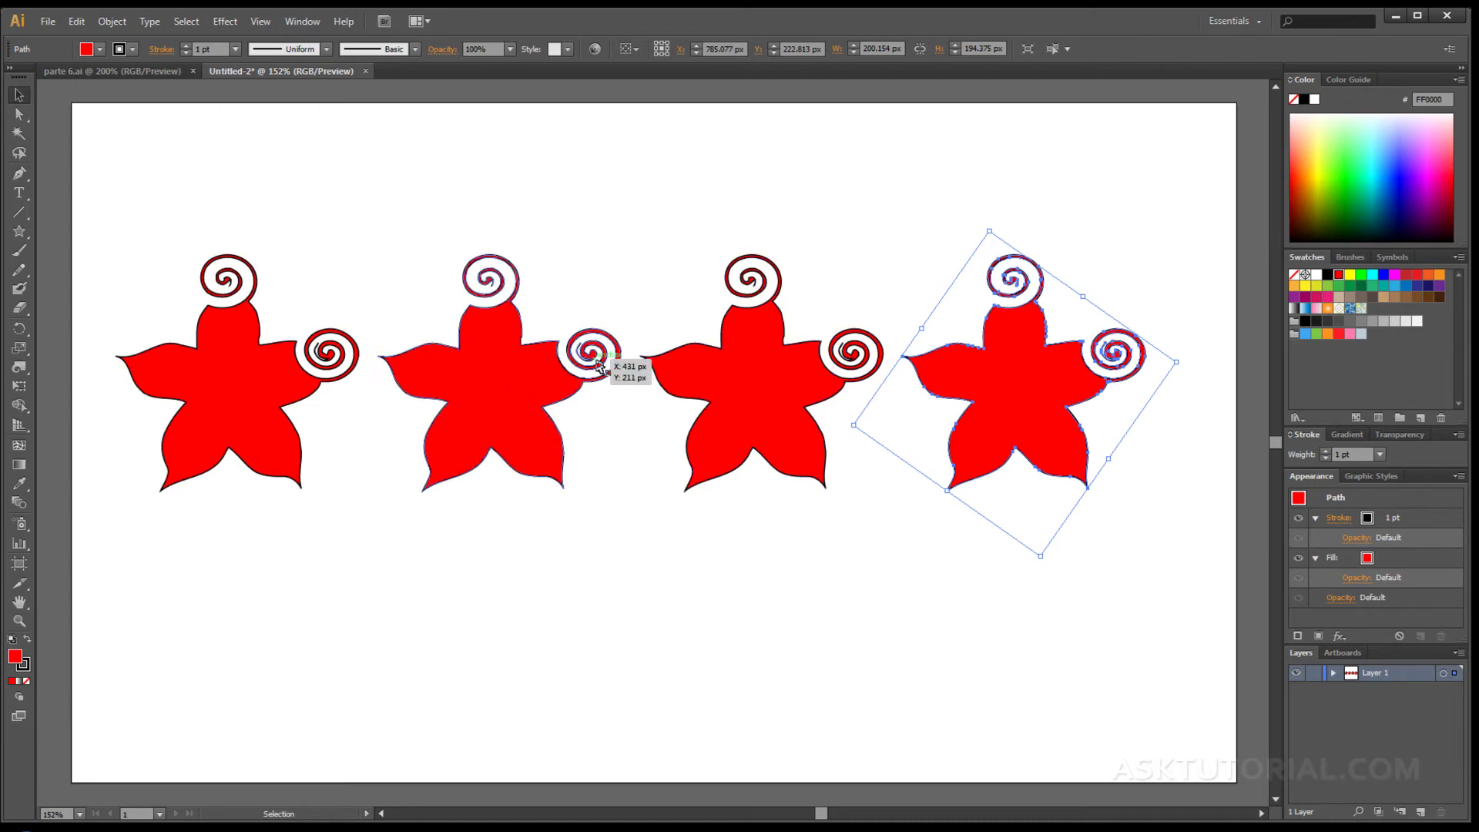
click(860, 543)
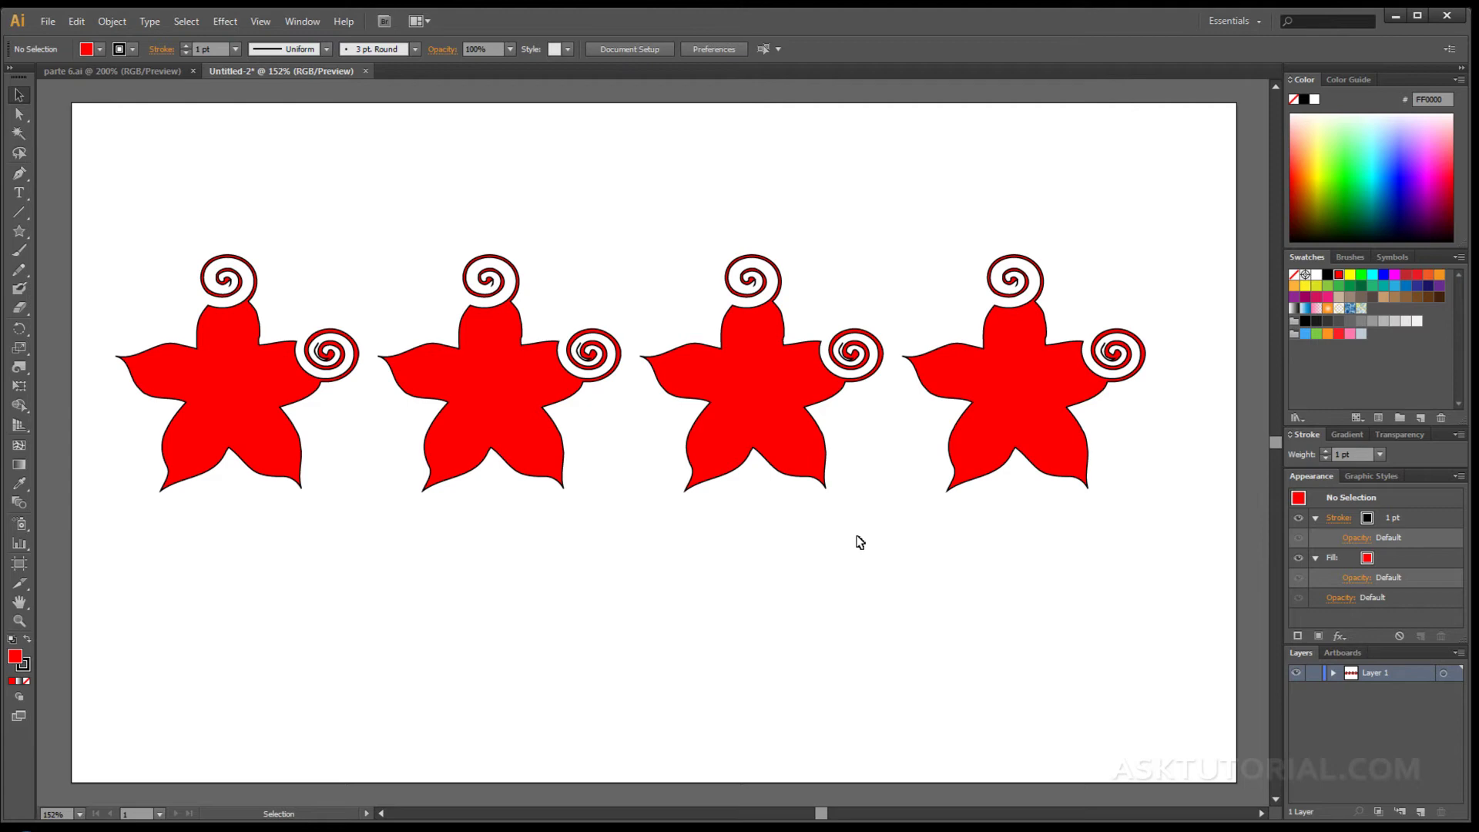
Undo the three star copies and deselect the original red star.
key(ctrl+z)
key(ctrl+z)
key(ctrl+z)
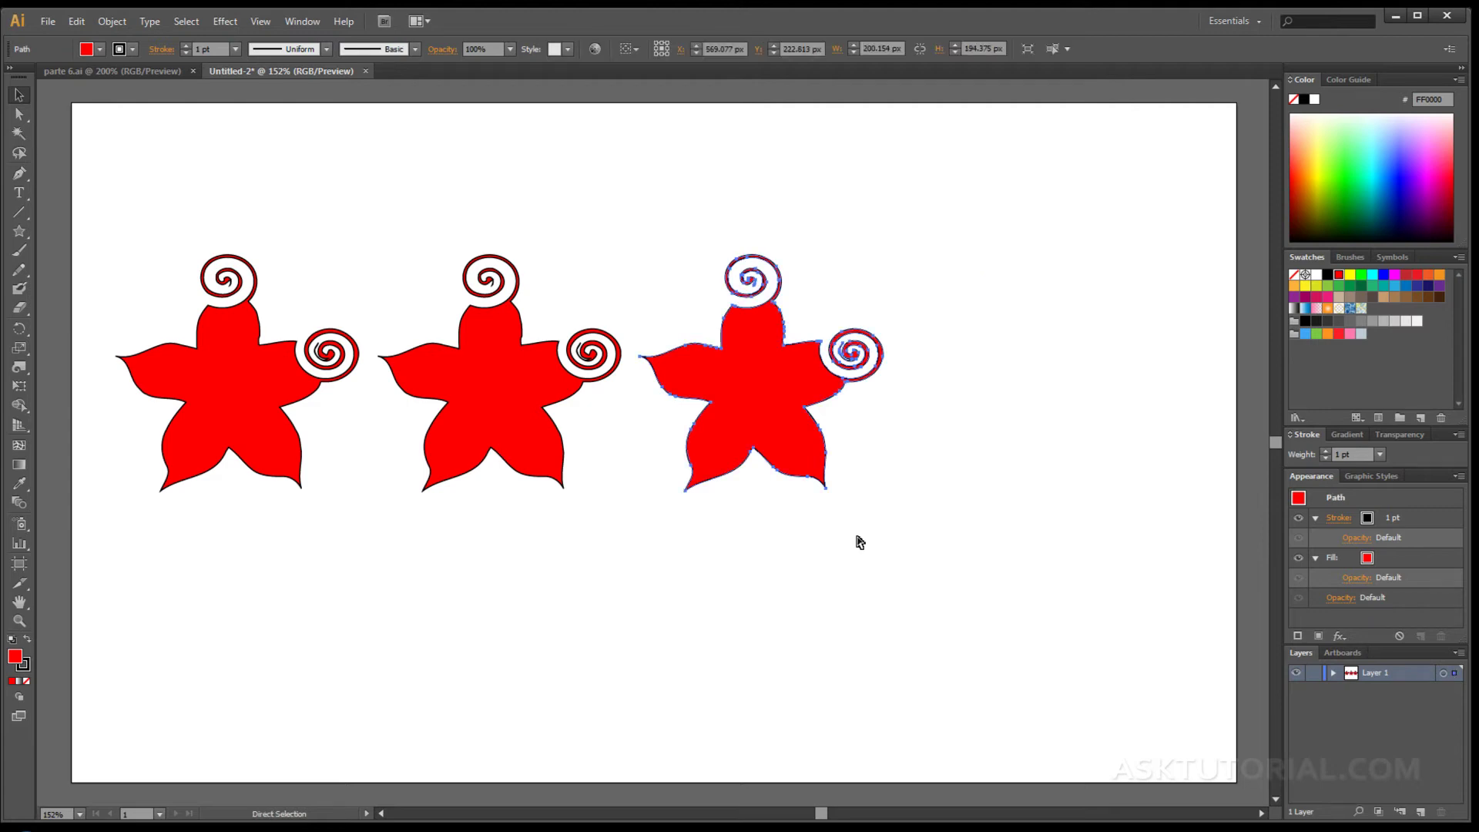
key(v)
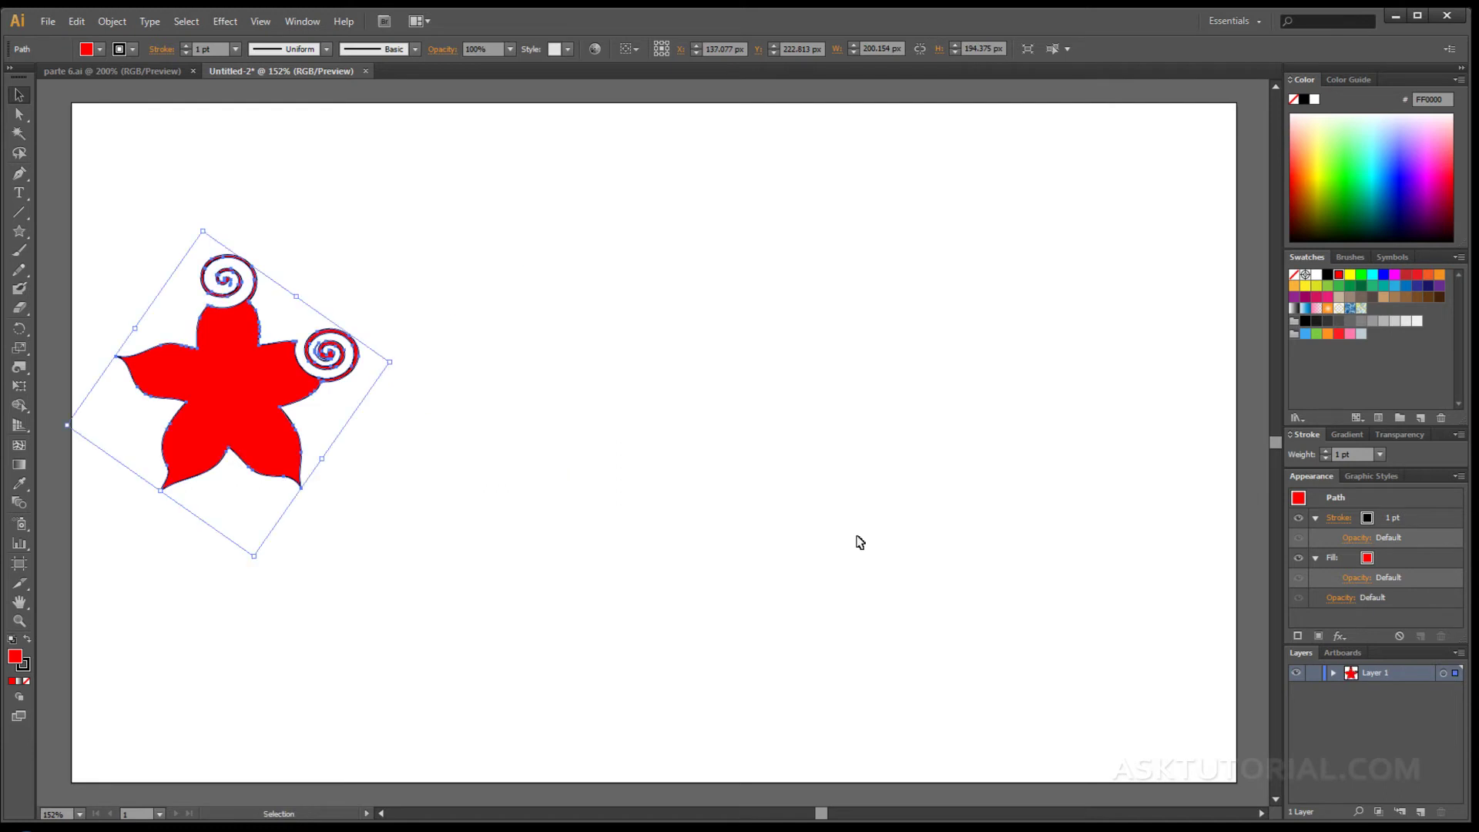
click(373, 463)
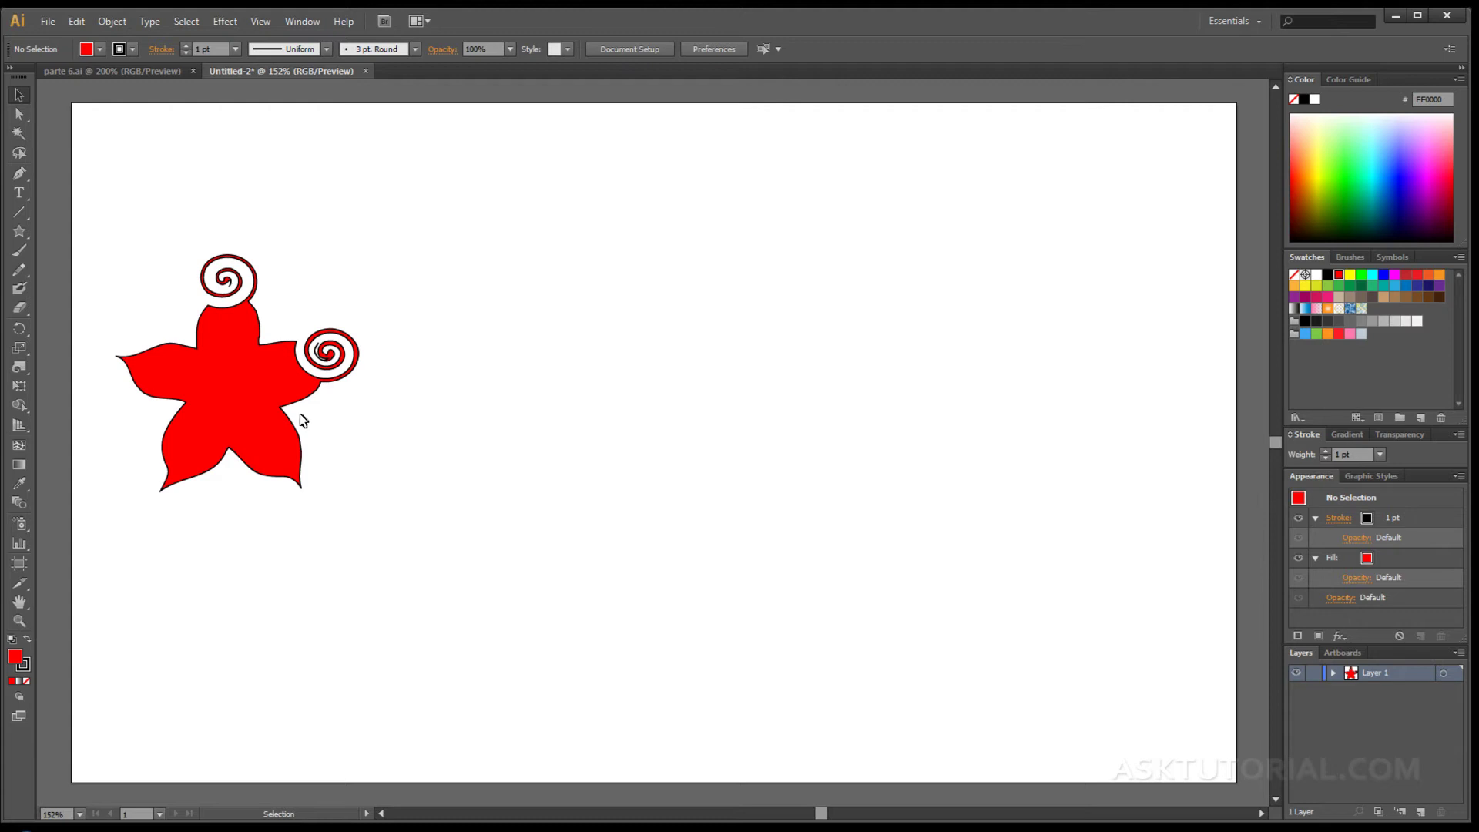
Start a Transform effect on the red star with preview on, scaled to 41% in both directions and moved 100 px vertically.
click(243, 352)
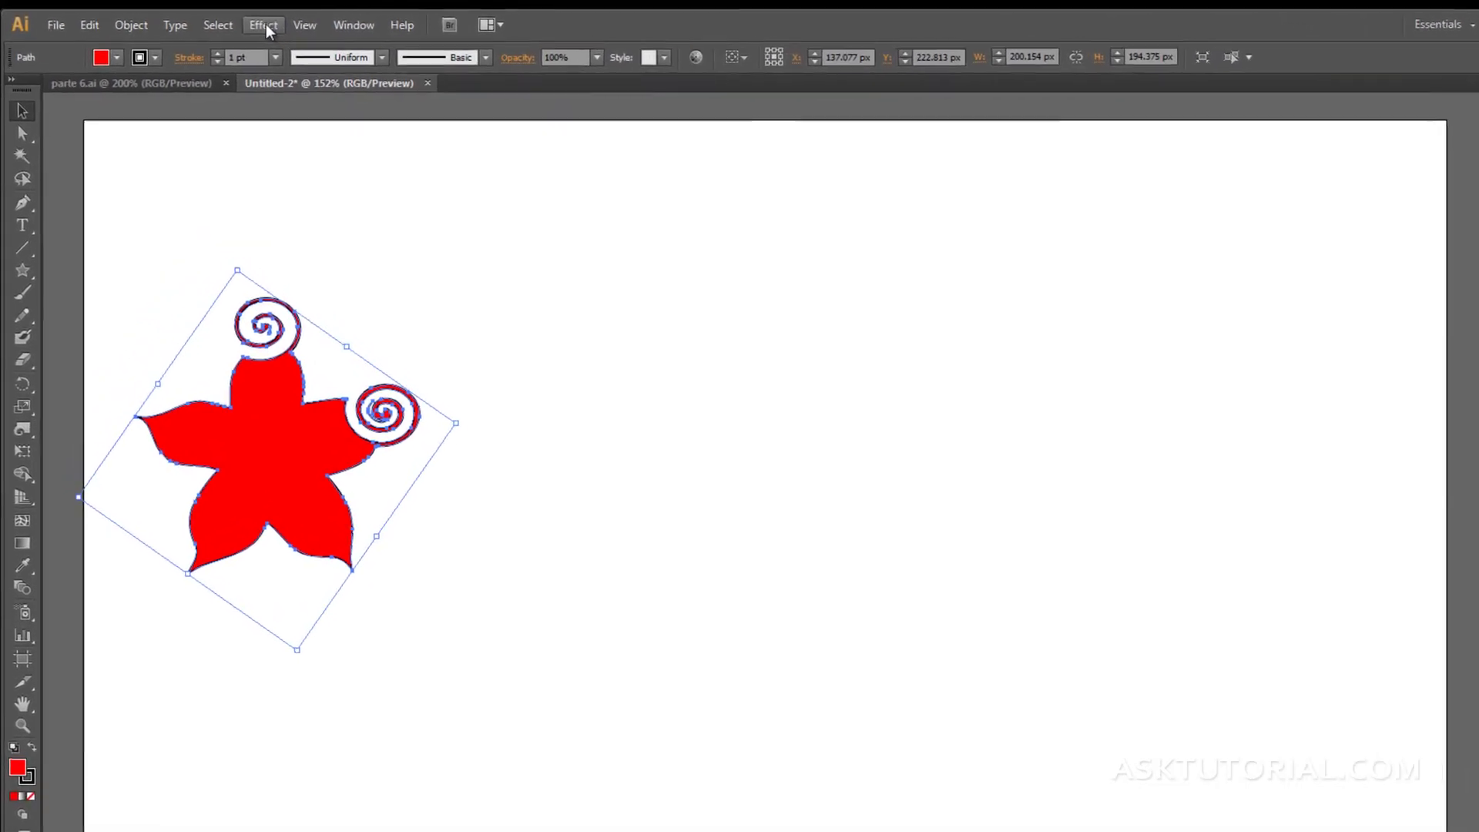
click(231, 23)
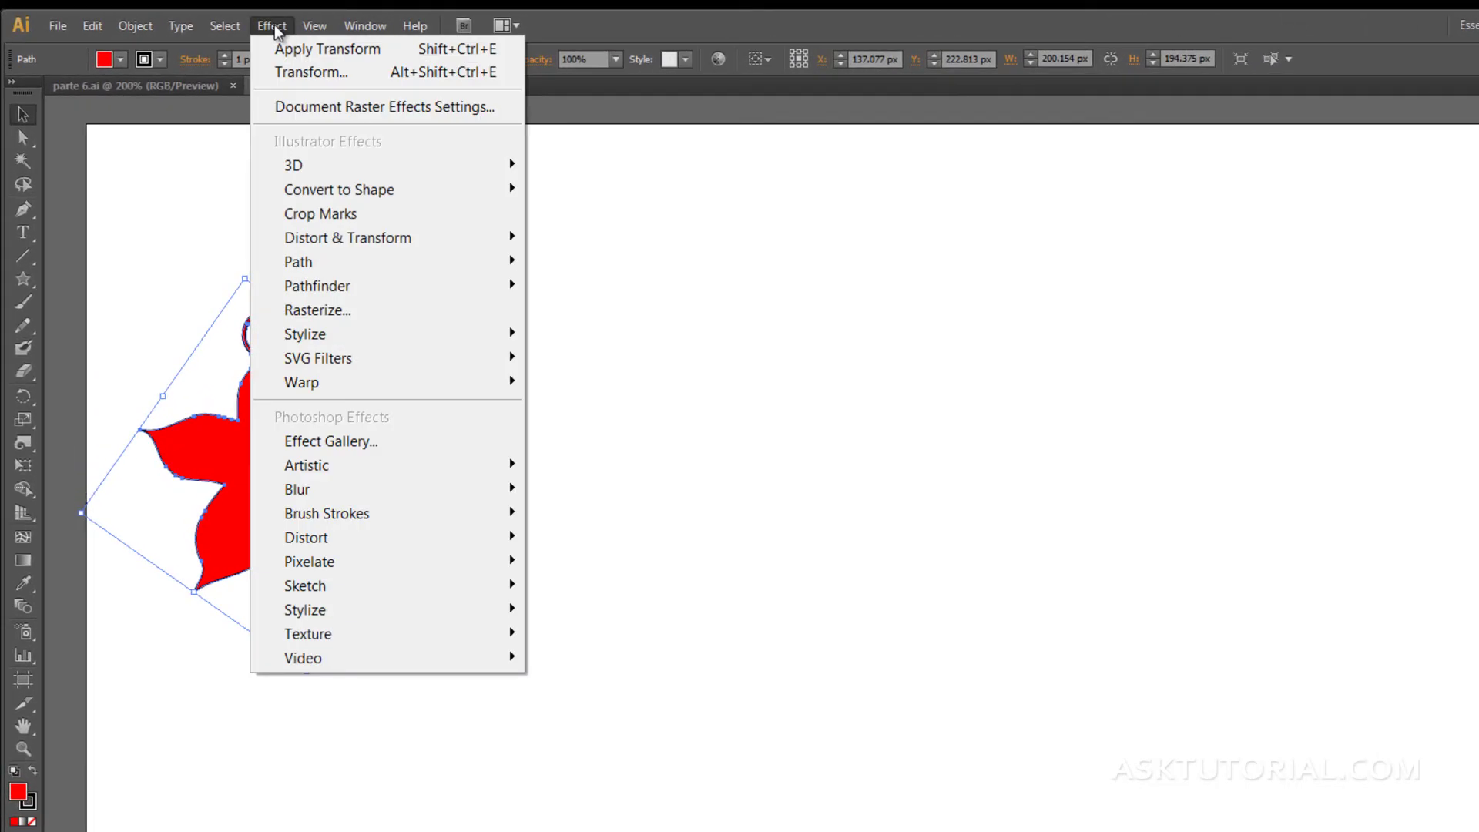
mouse_move(317, 239)
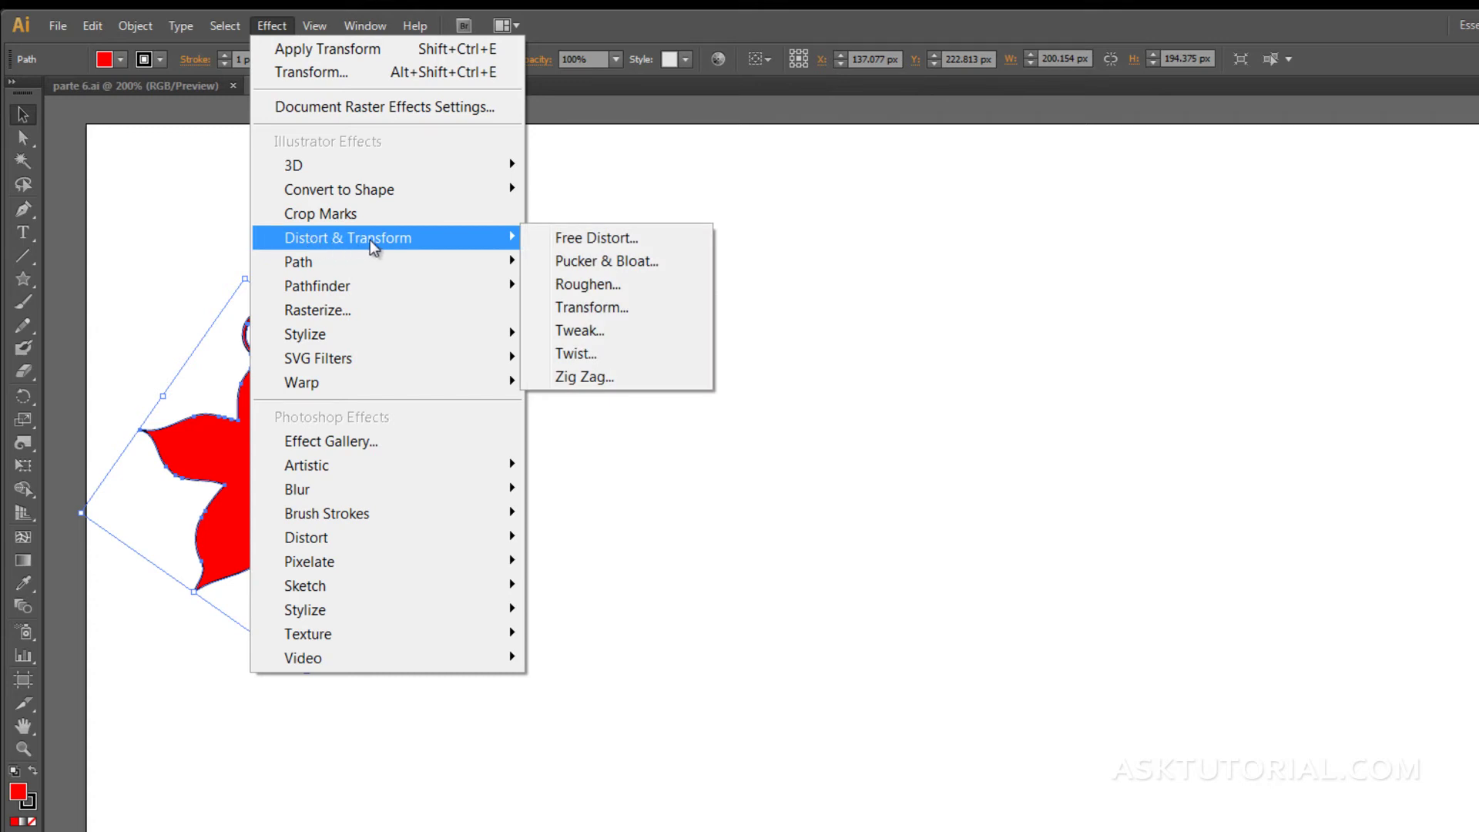
click(563, 310)
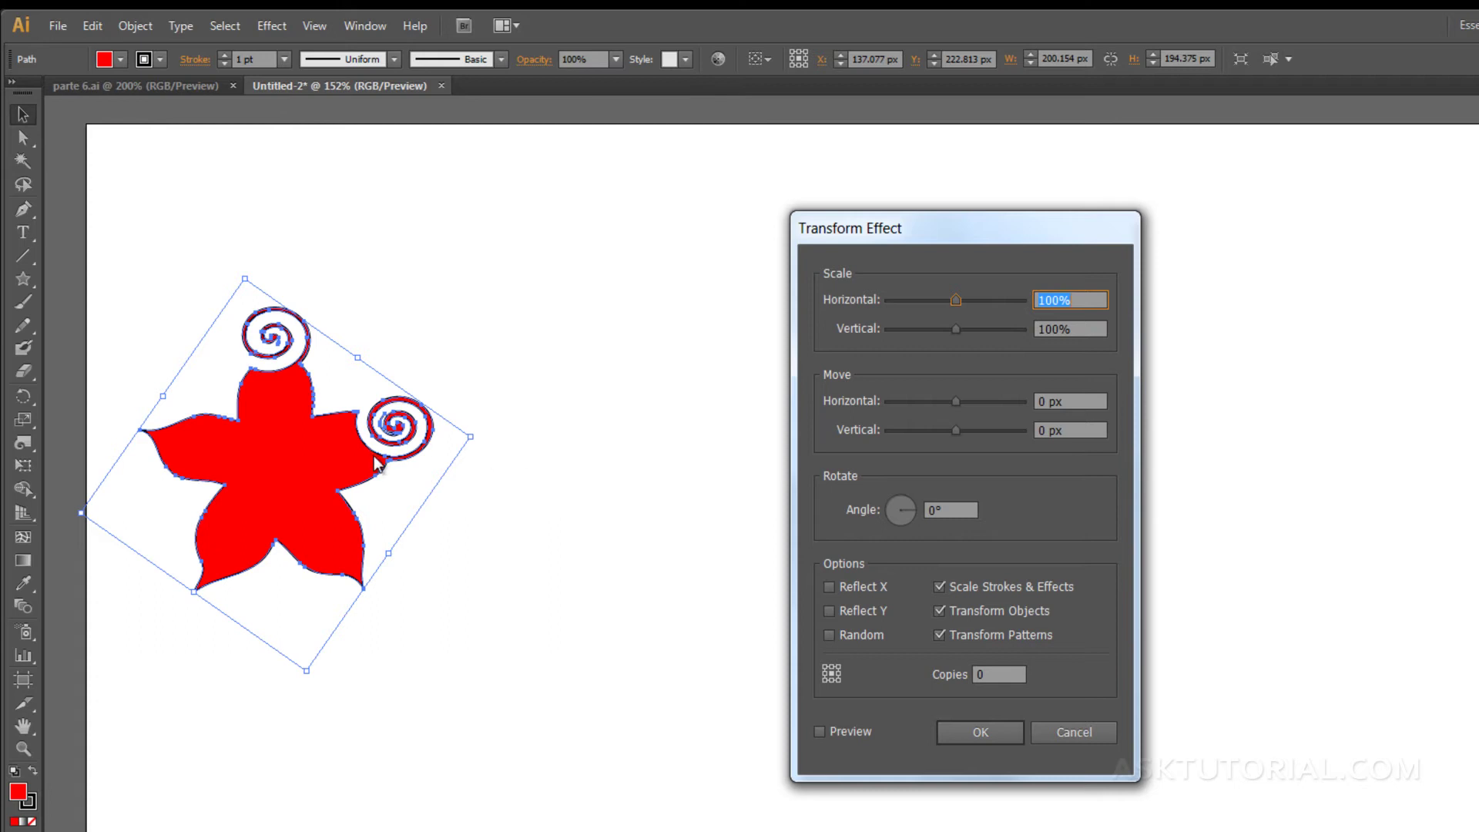
click(819, 732)
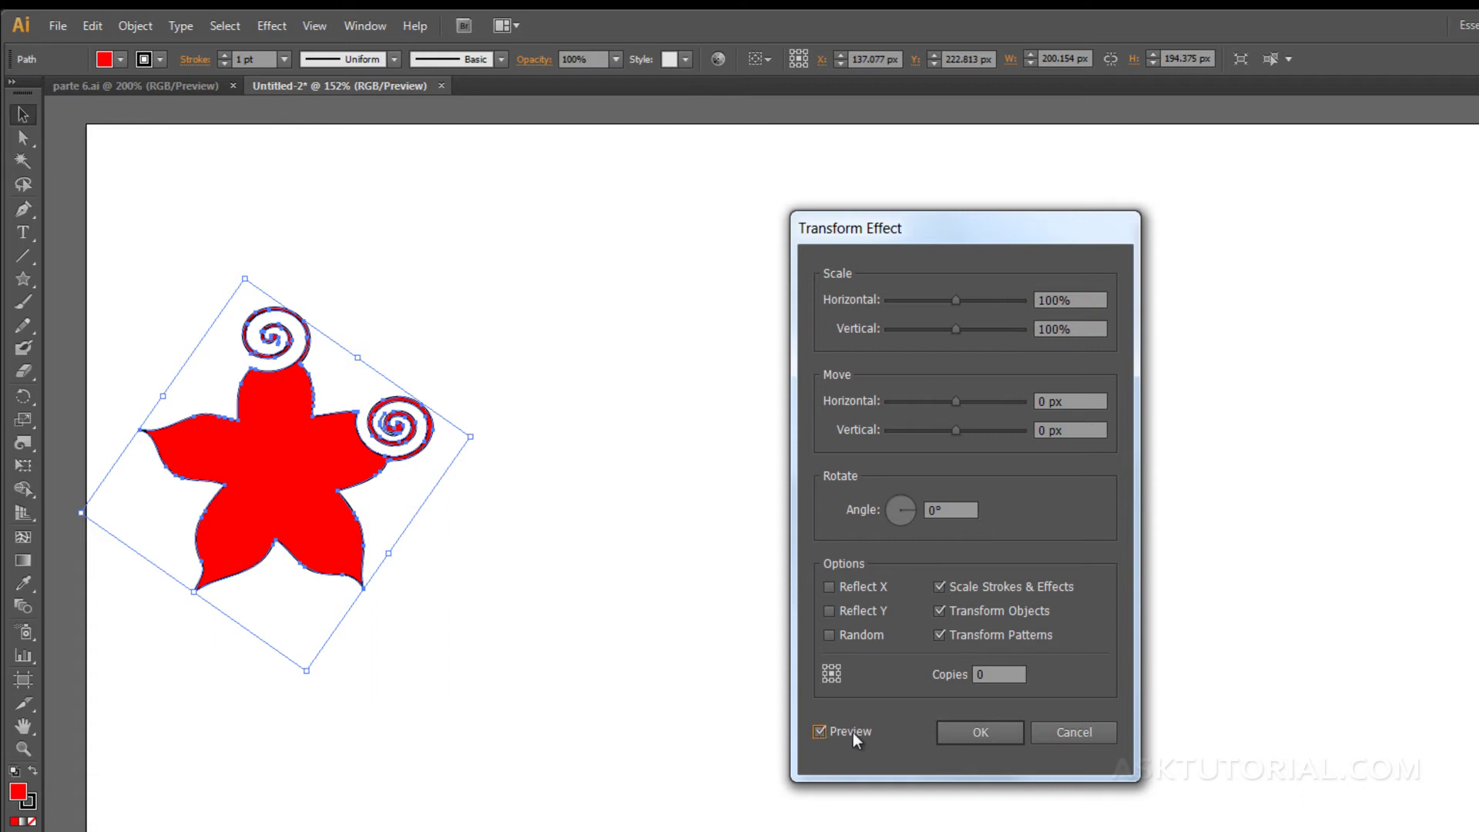
drag(954, 298, 917, 328)
click(935, 301)
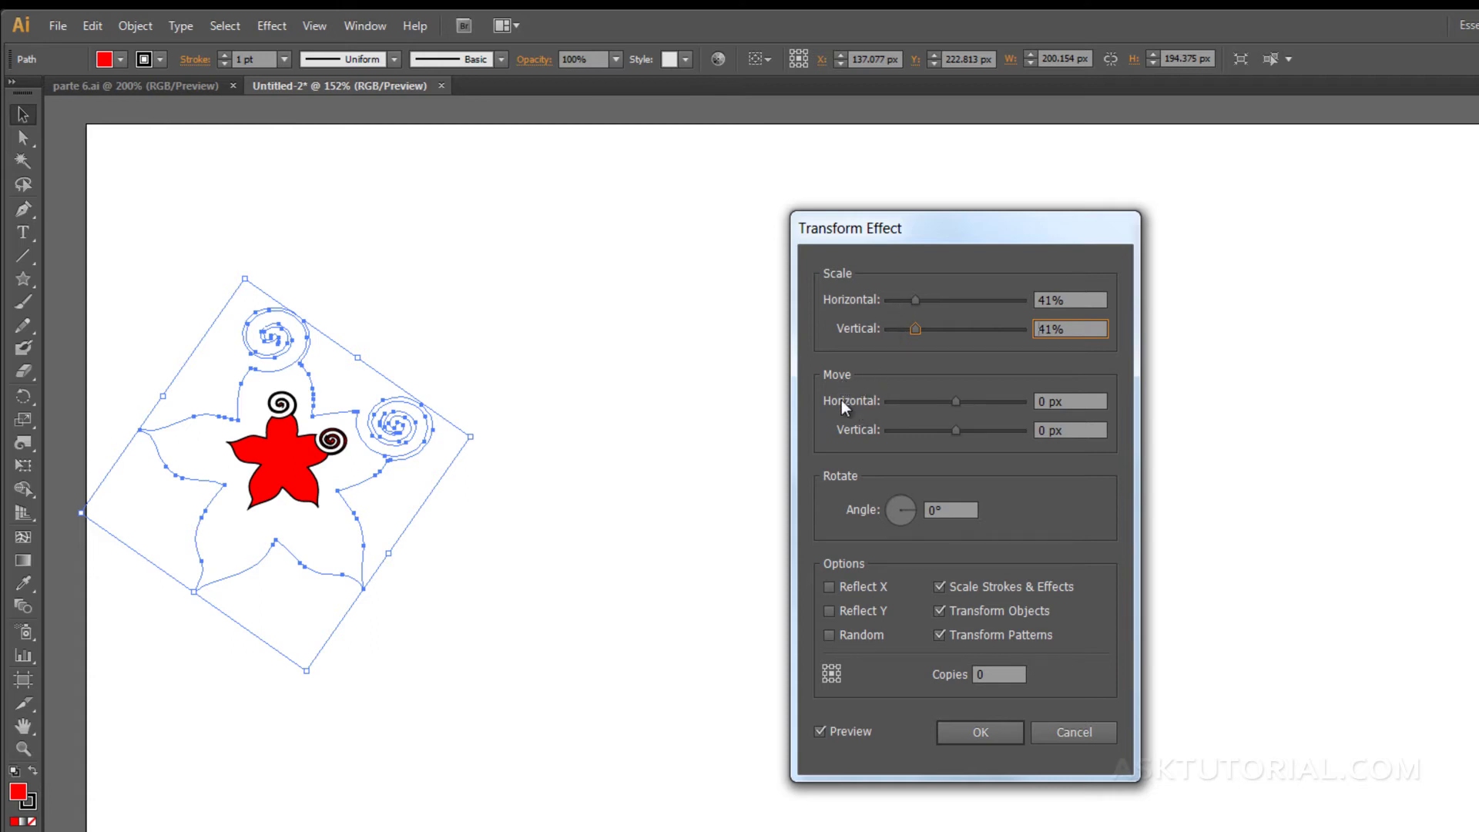
drag(956, 430, 1025, 433)
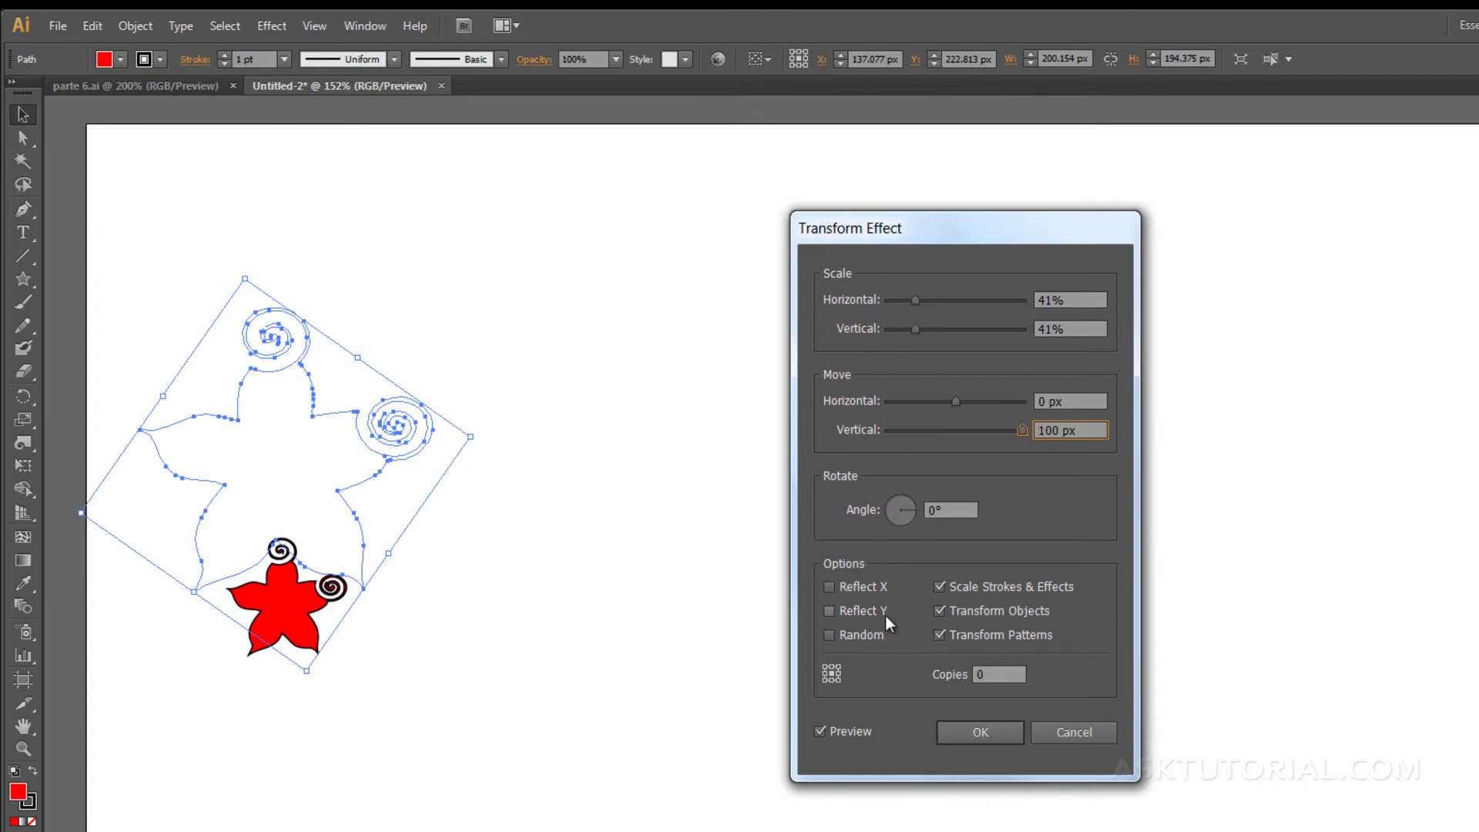
Set the Transform effect to 6 copies with a 27° rotation angle.
click(990, 675)
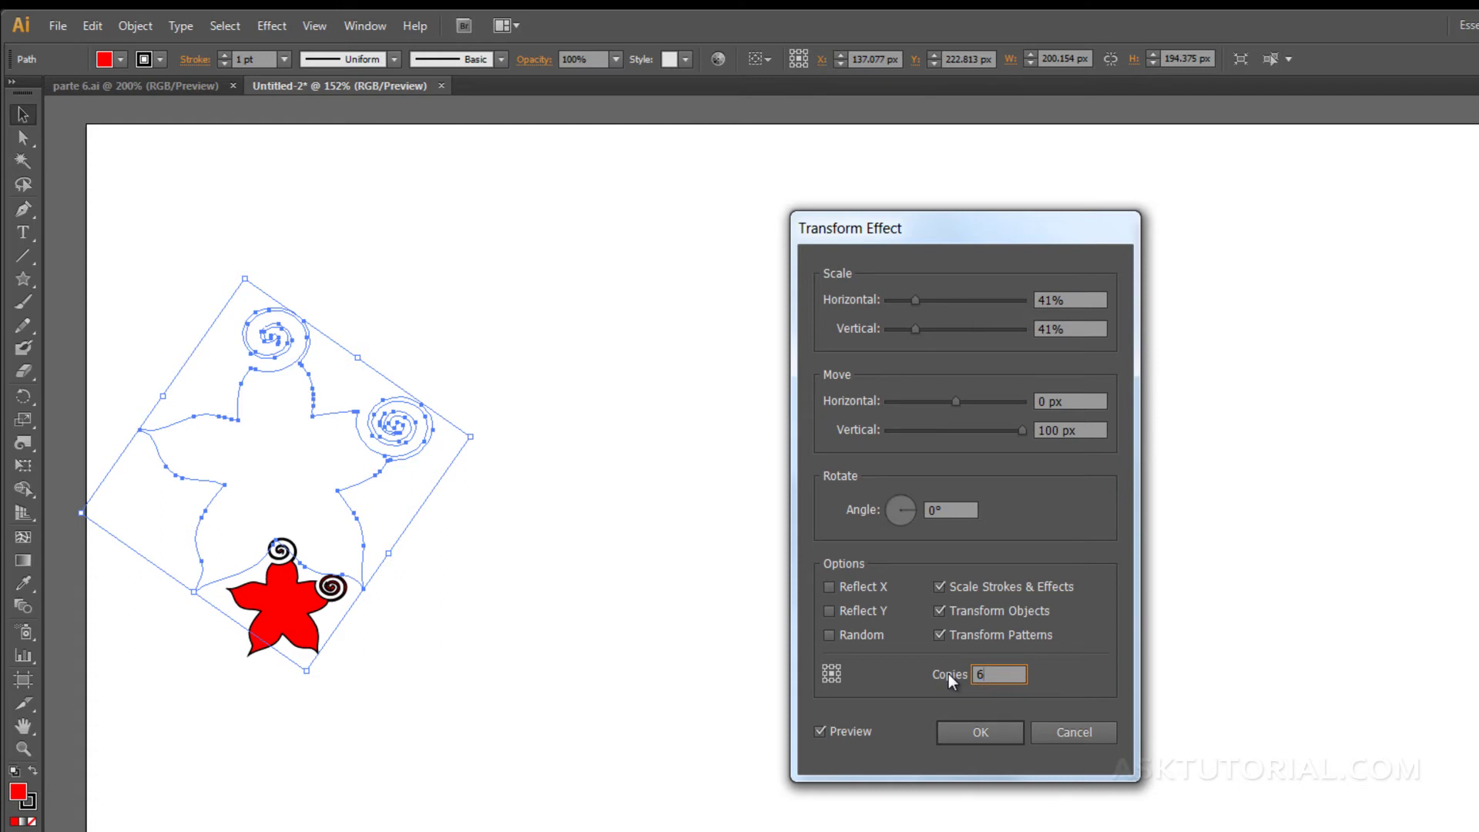
click(823, 730)
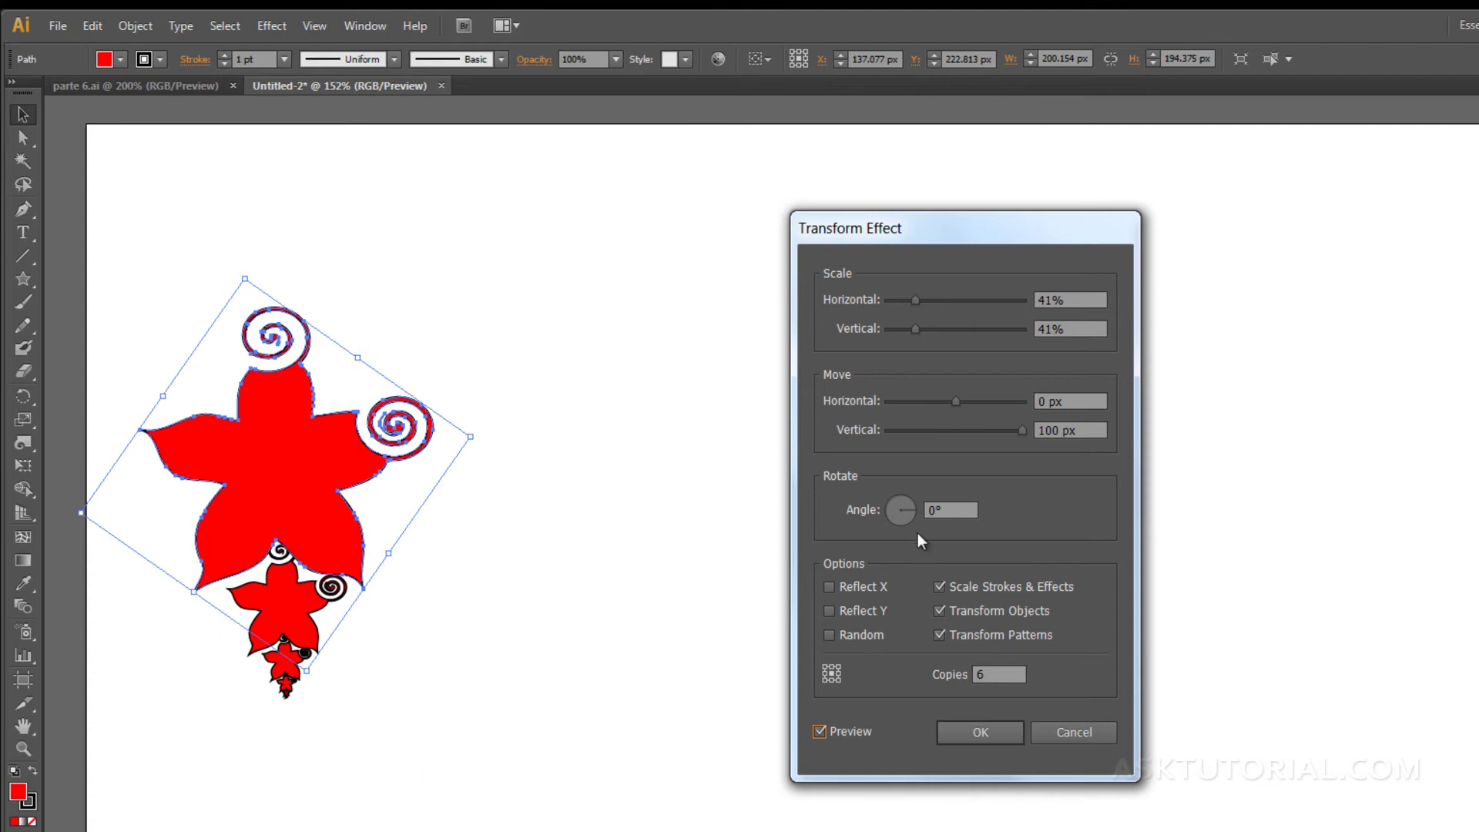
click(912, 506)
drag(909, 502, 911, 505)
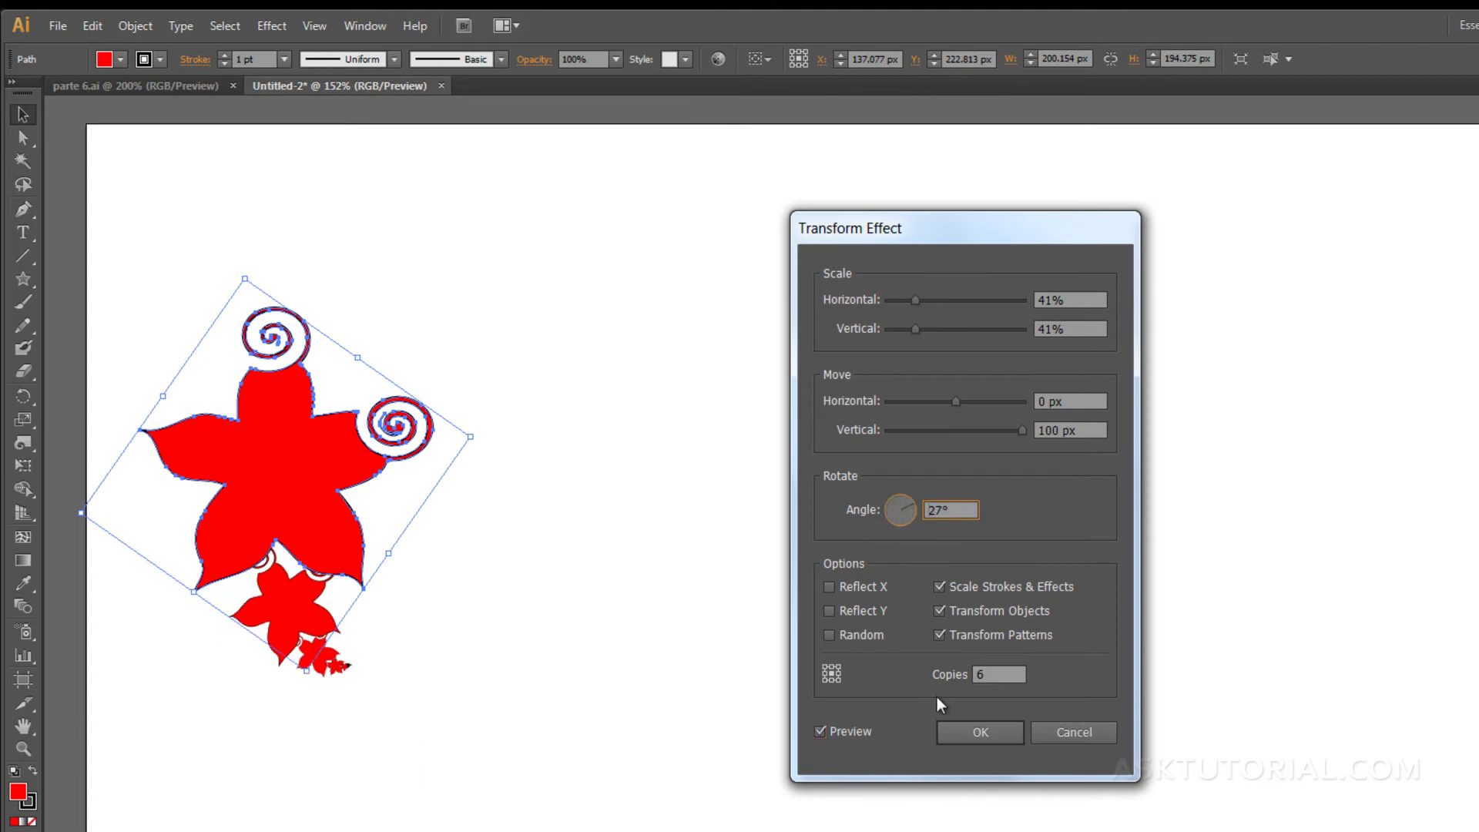
Set 10 copies, a 66 px horizontal move and scaling of 54% horizontally and 58% vertically, and apply the Transform effect.
click(993, 675)
click(822, 732)
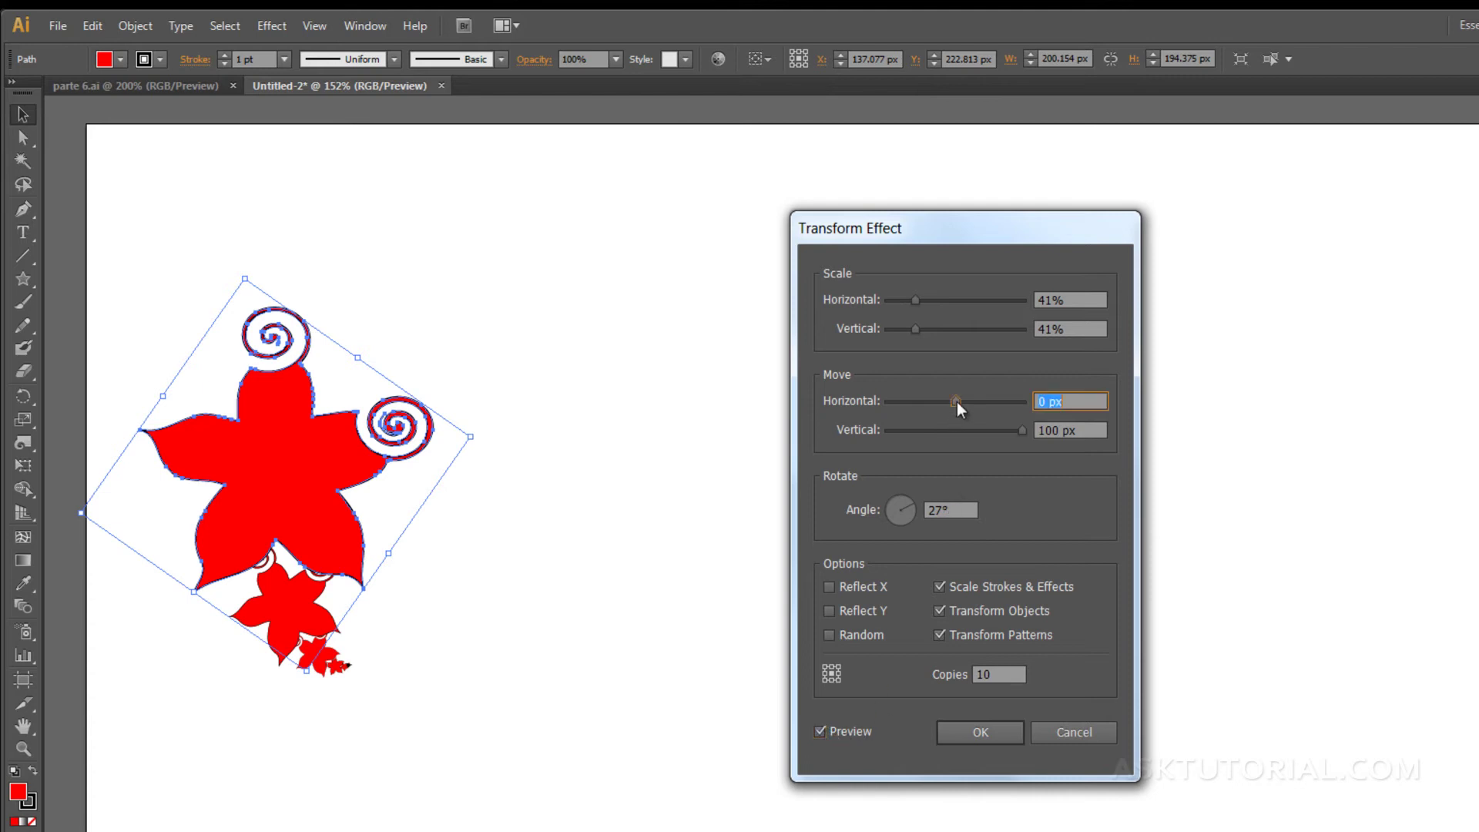
drag(957, 400, 1002, 402)
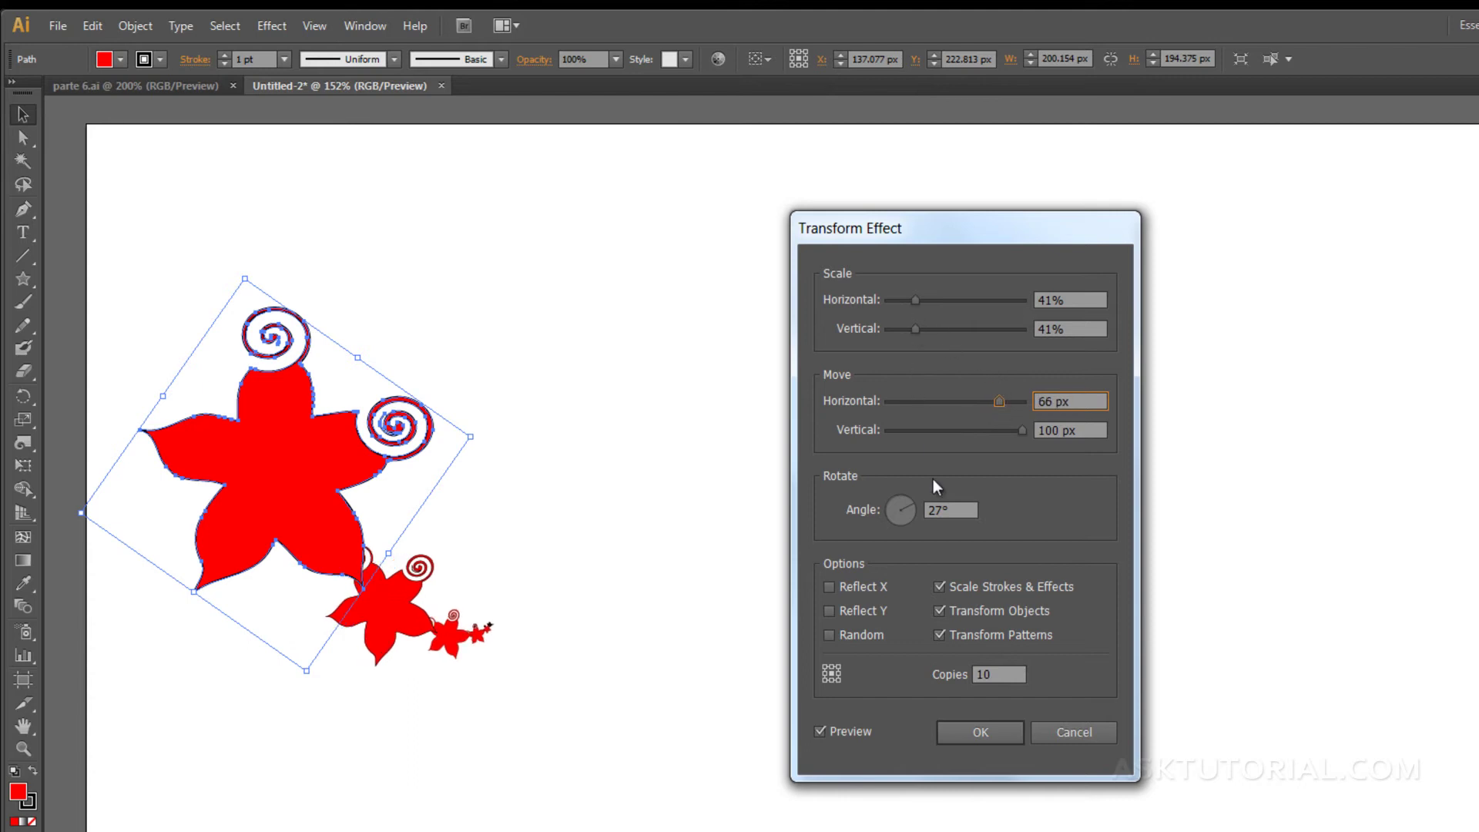
drag(915, 300, 928, 329)
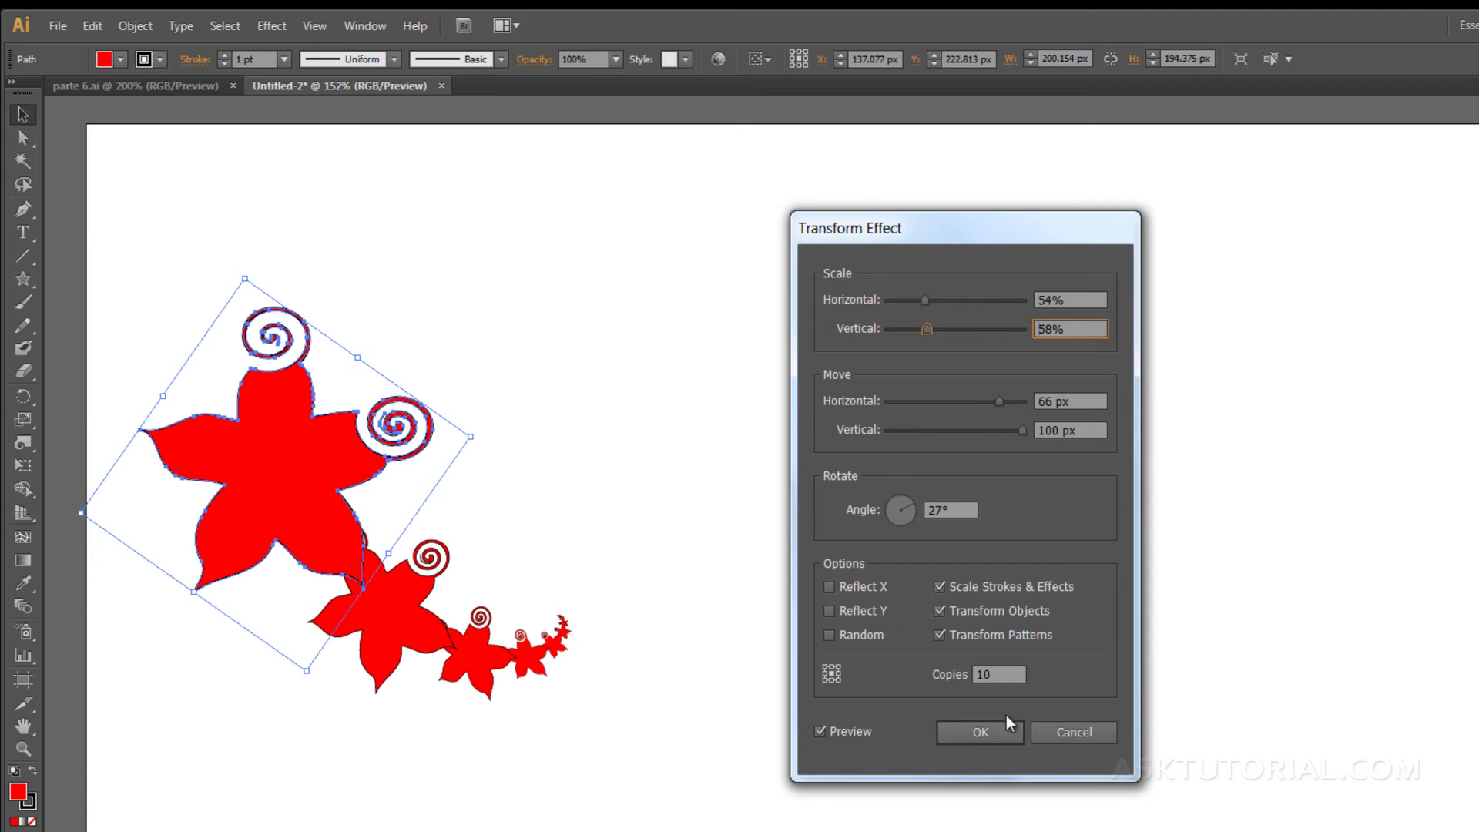
click(972, 732)
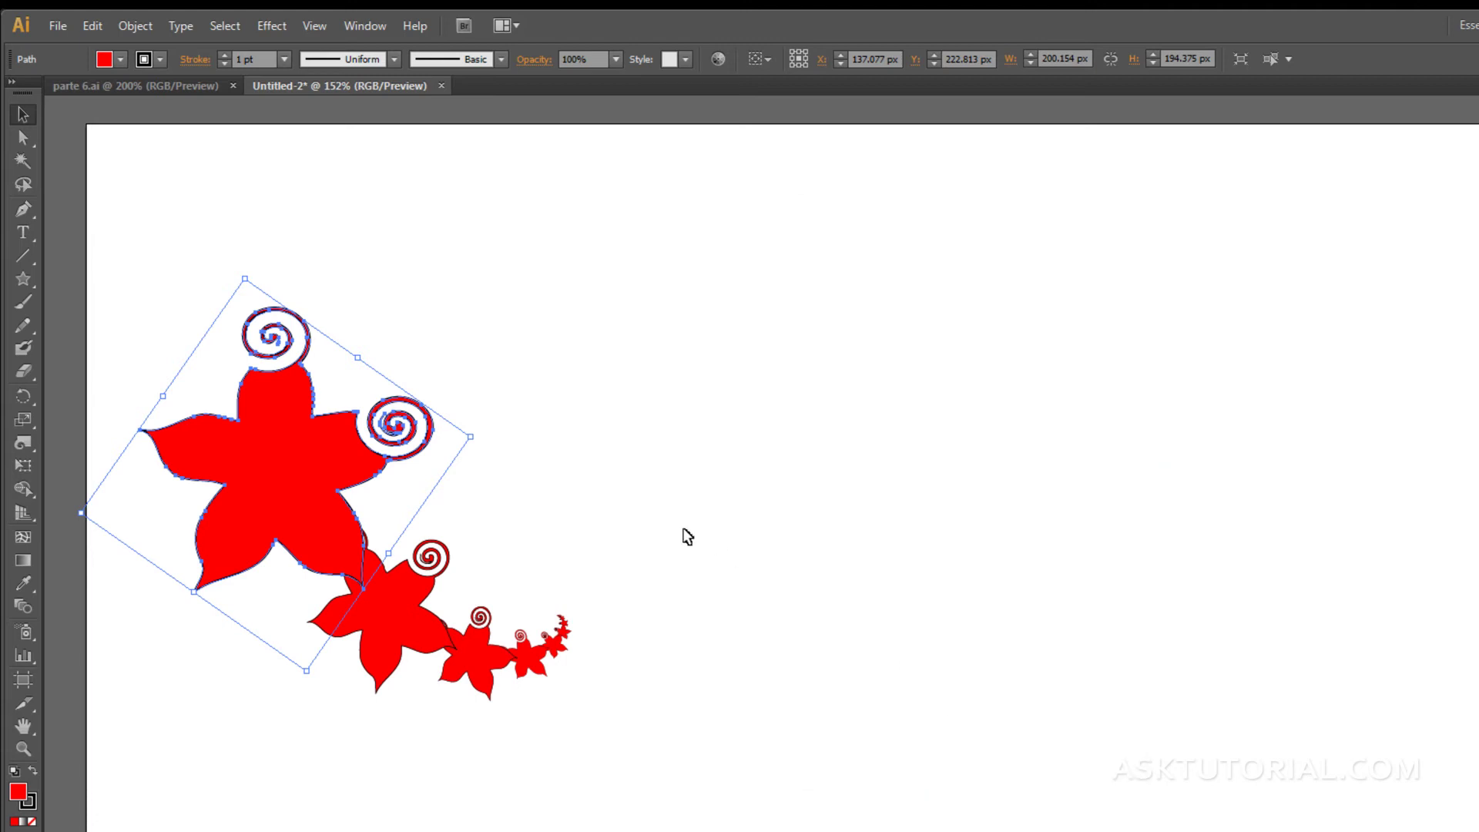
Enlarge the original star to about 206 px wide and move it with its chain to about X 147 px, Y 190 px.
drag(293, 460, 327, 426)
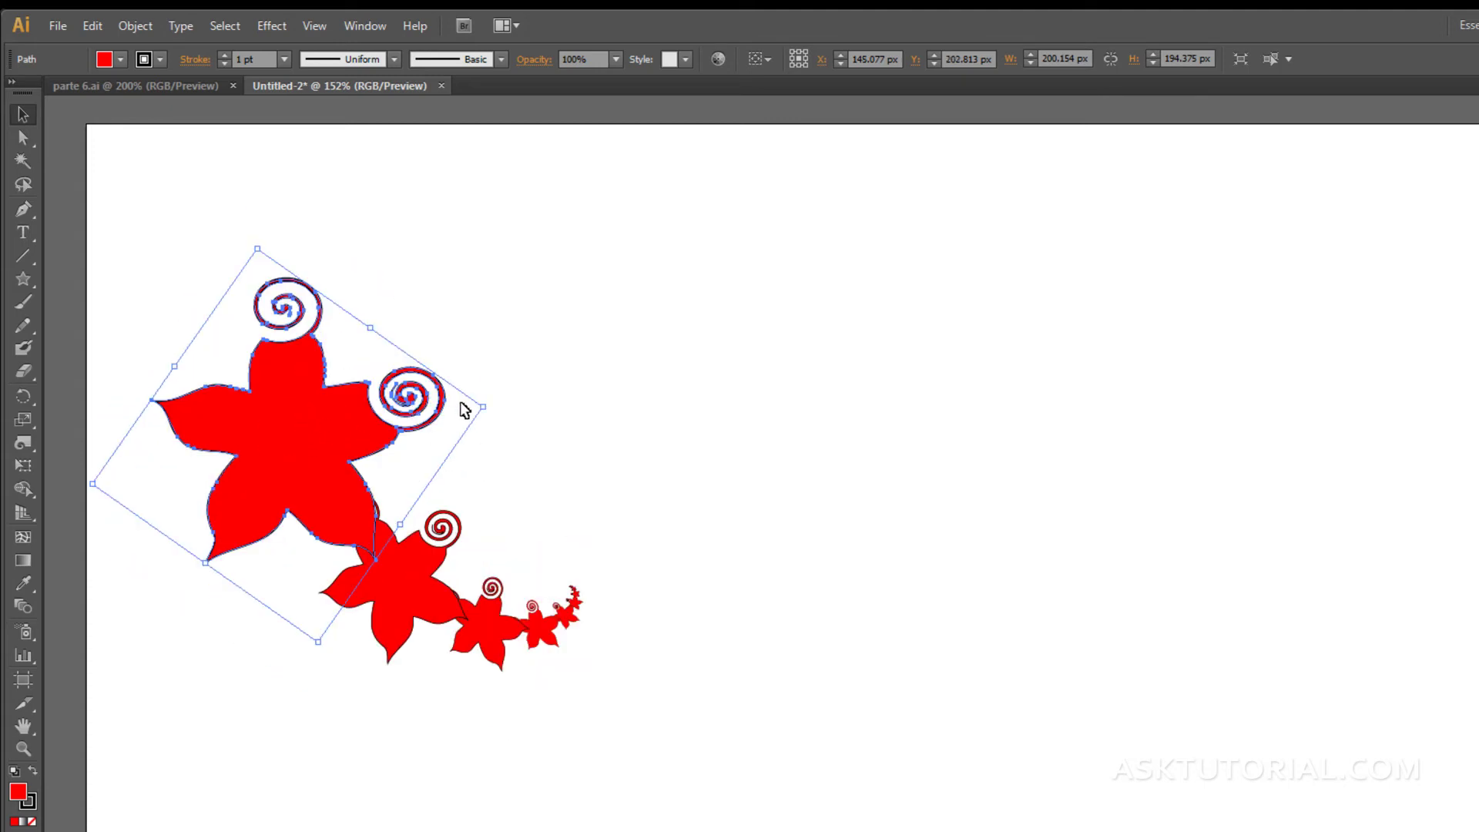
mouse_move(482, 407)
mouse_down()
mouse_move(358, 412)
mouse_move(369, 425)
mouse_move(497, 387)
mouse_up()
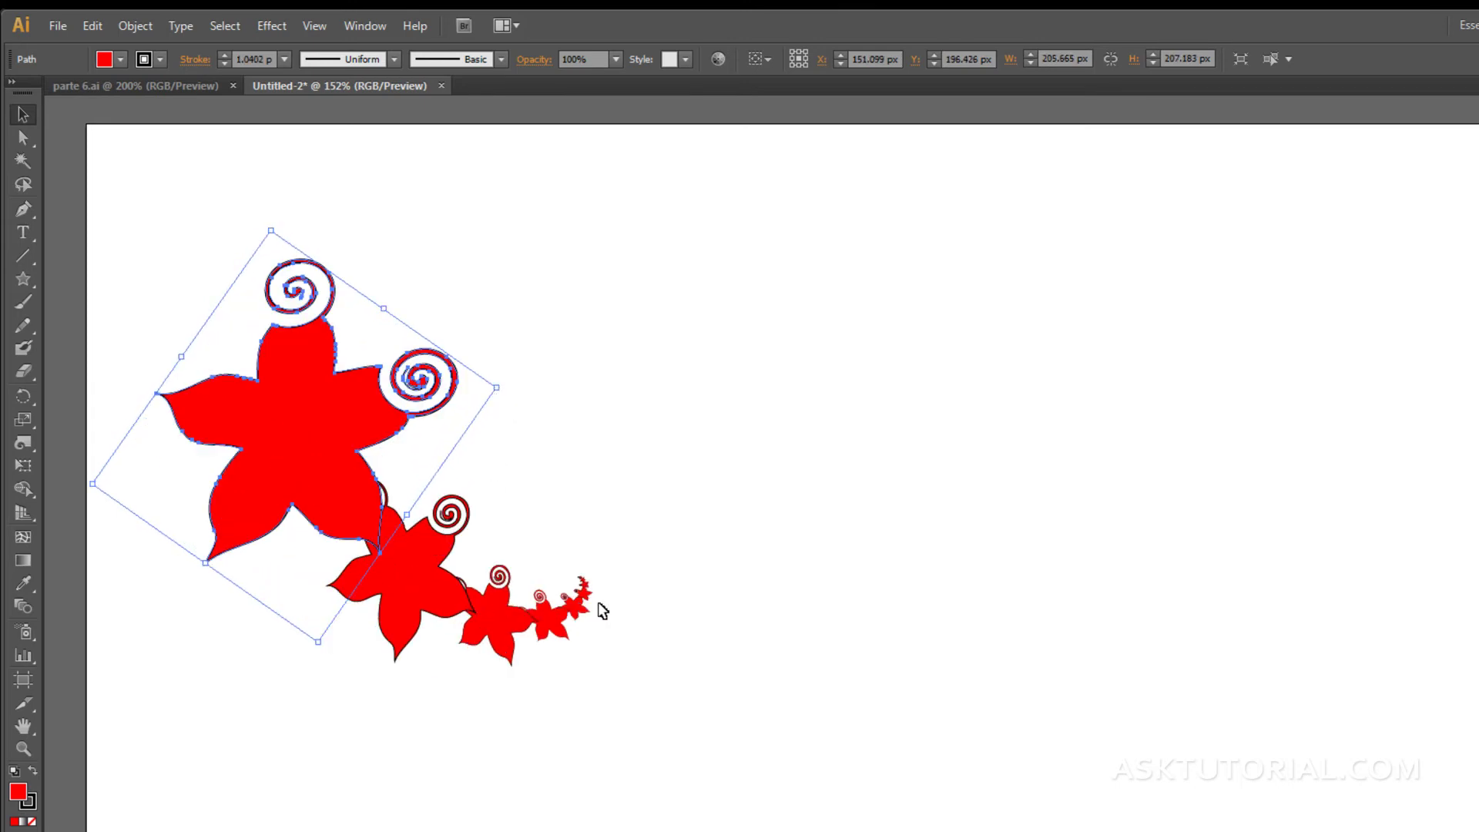
drag(325, 443, 326, 482)
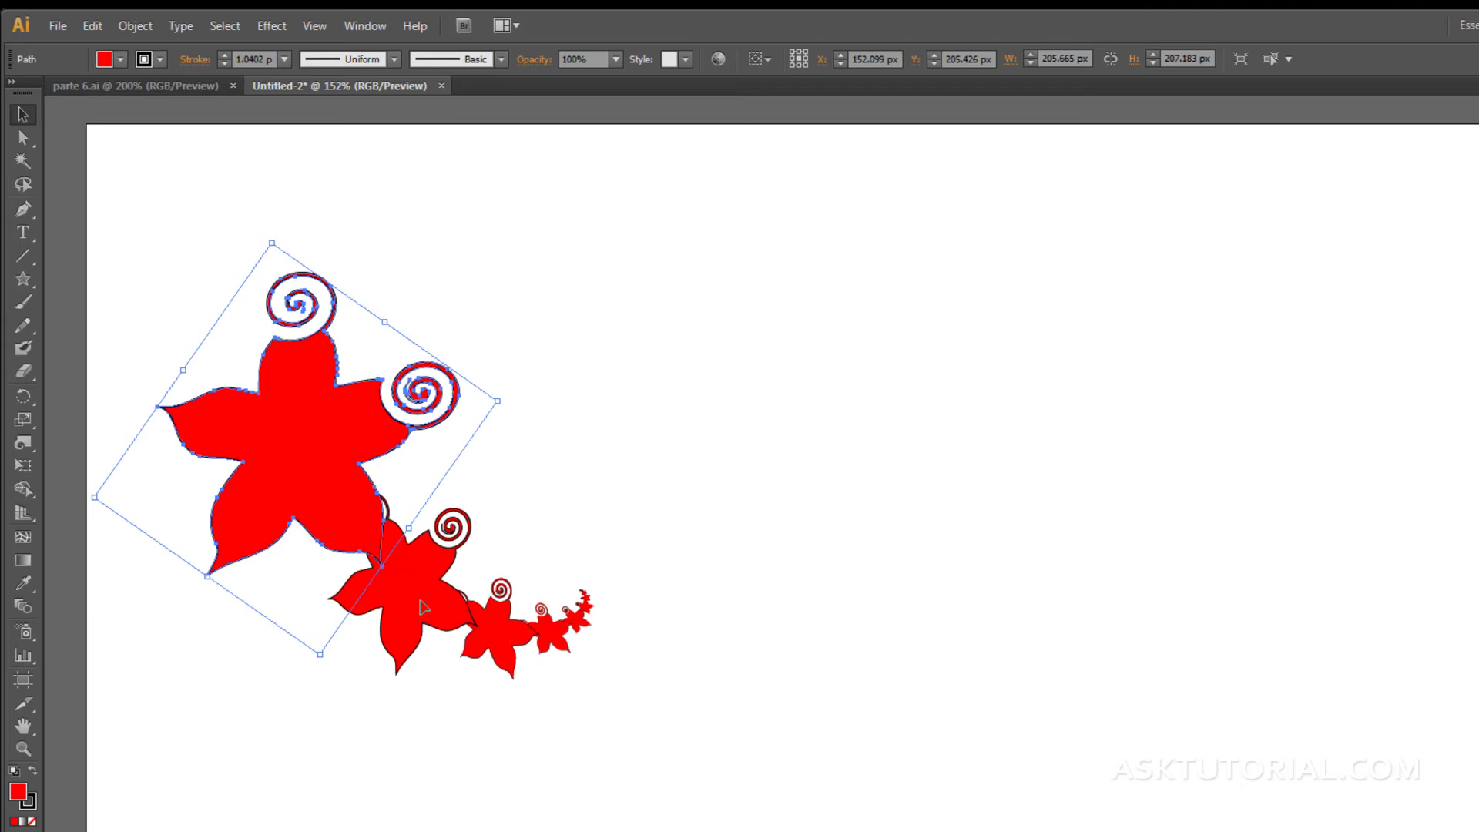
drag(305, 420, 297, 398)
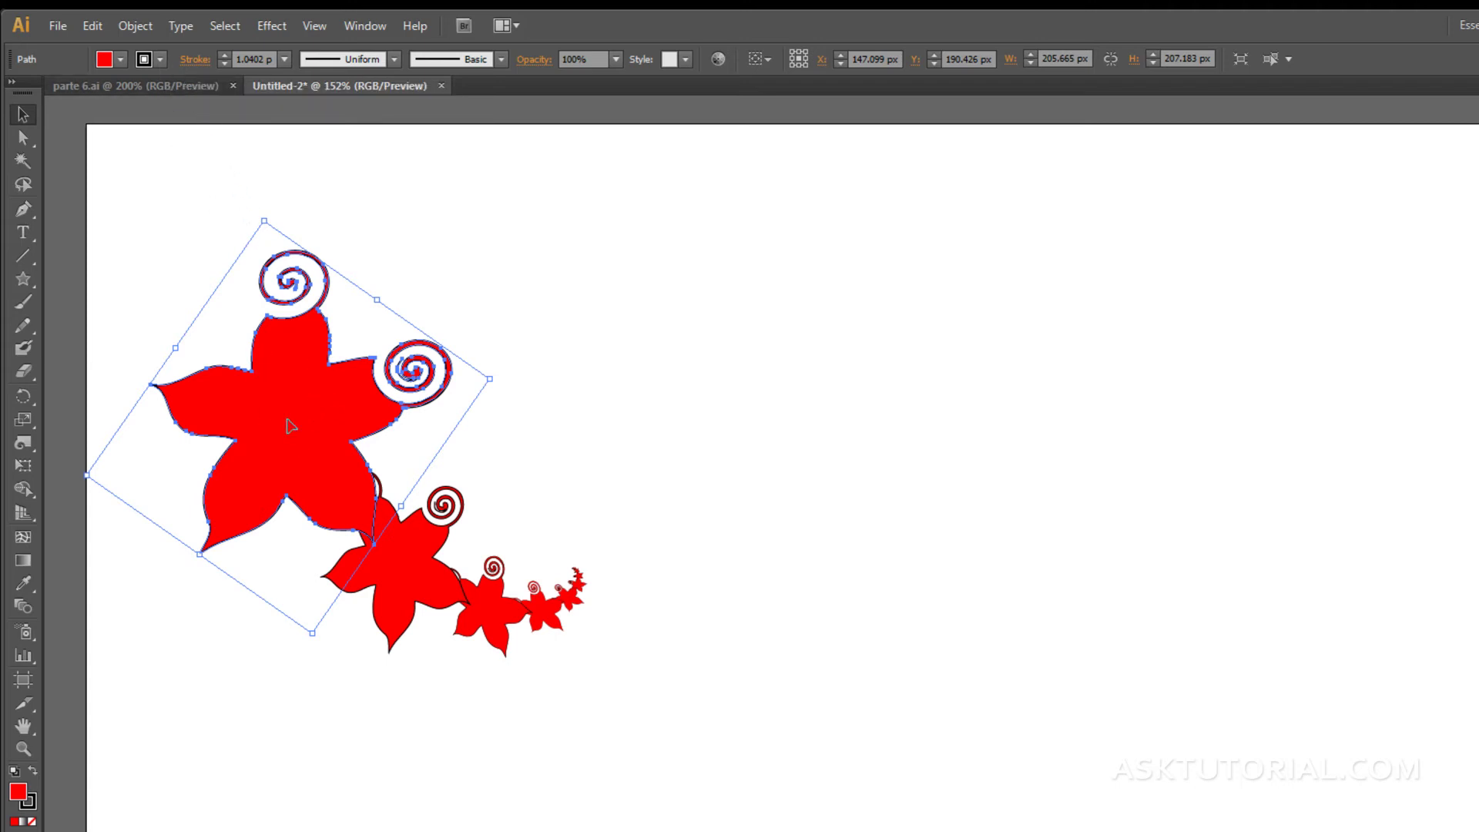
Expand the appearance of the star chain into editable shapes and deselect it.
click(140, 28)
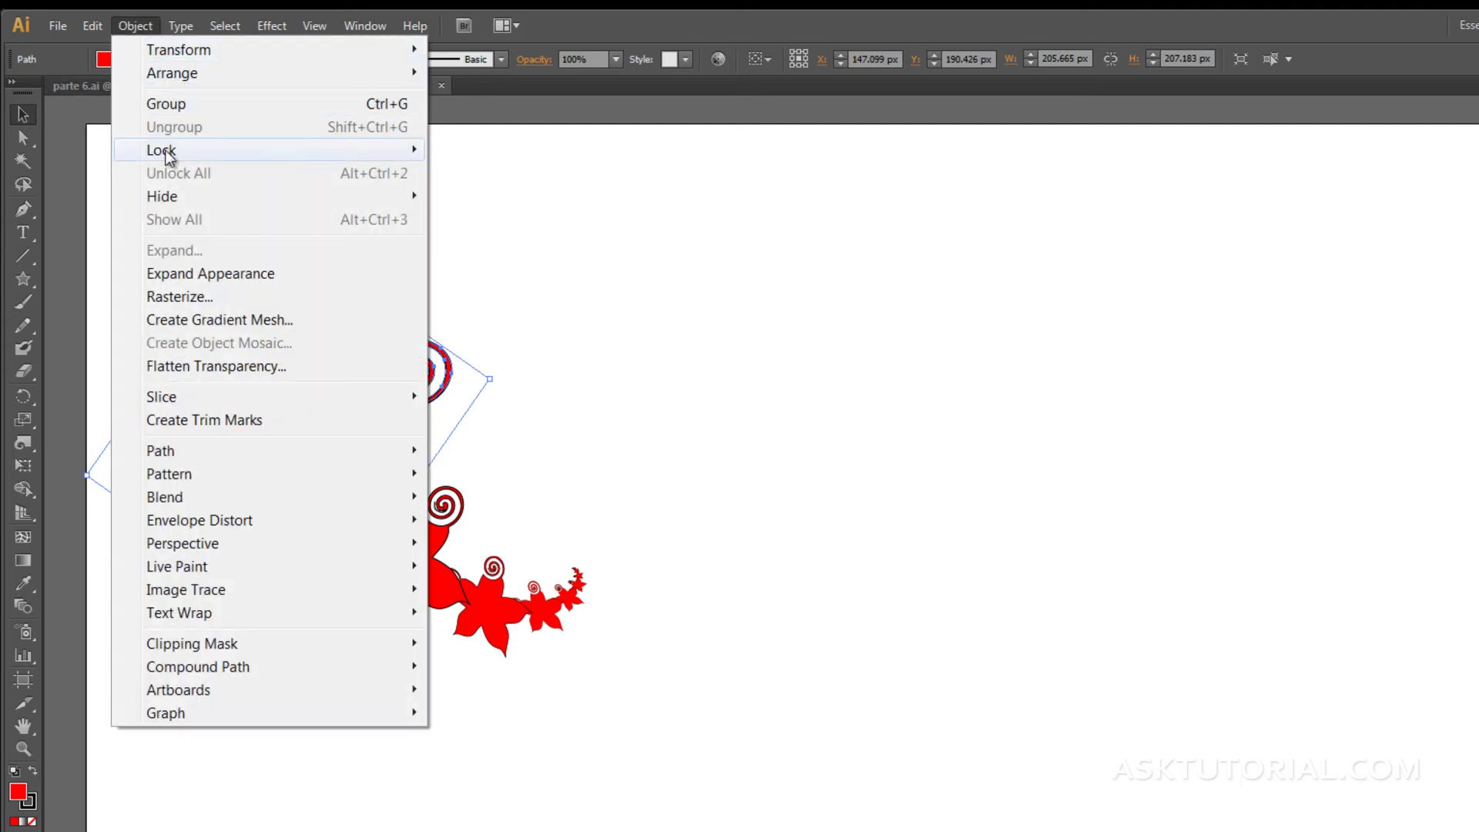
click(161, 273)
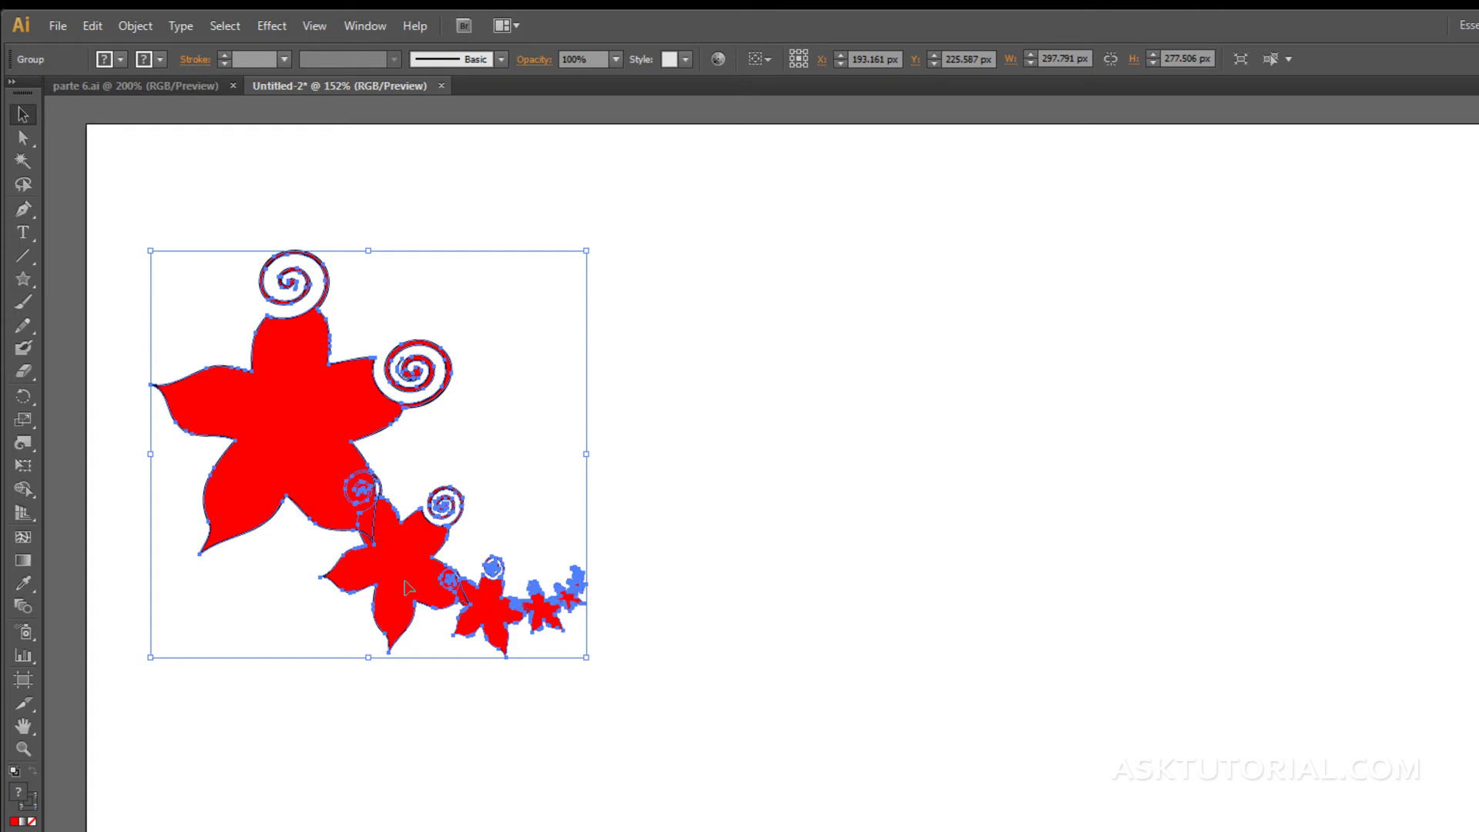
click(604, 564)
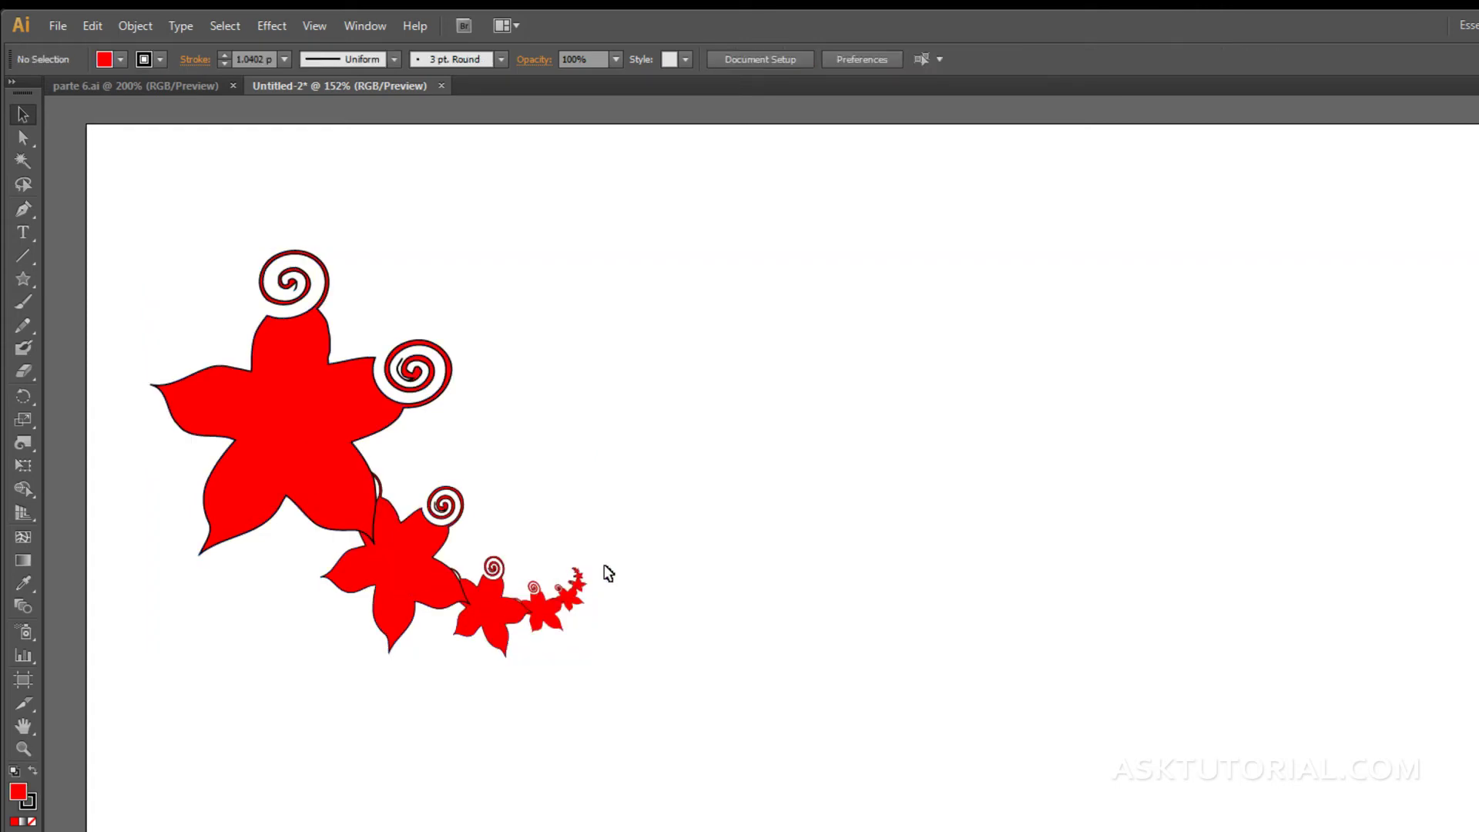
Directly select individual stars in the expanded chain and pull the second star's bottom tip anchor down and outward.
key(slash)
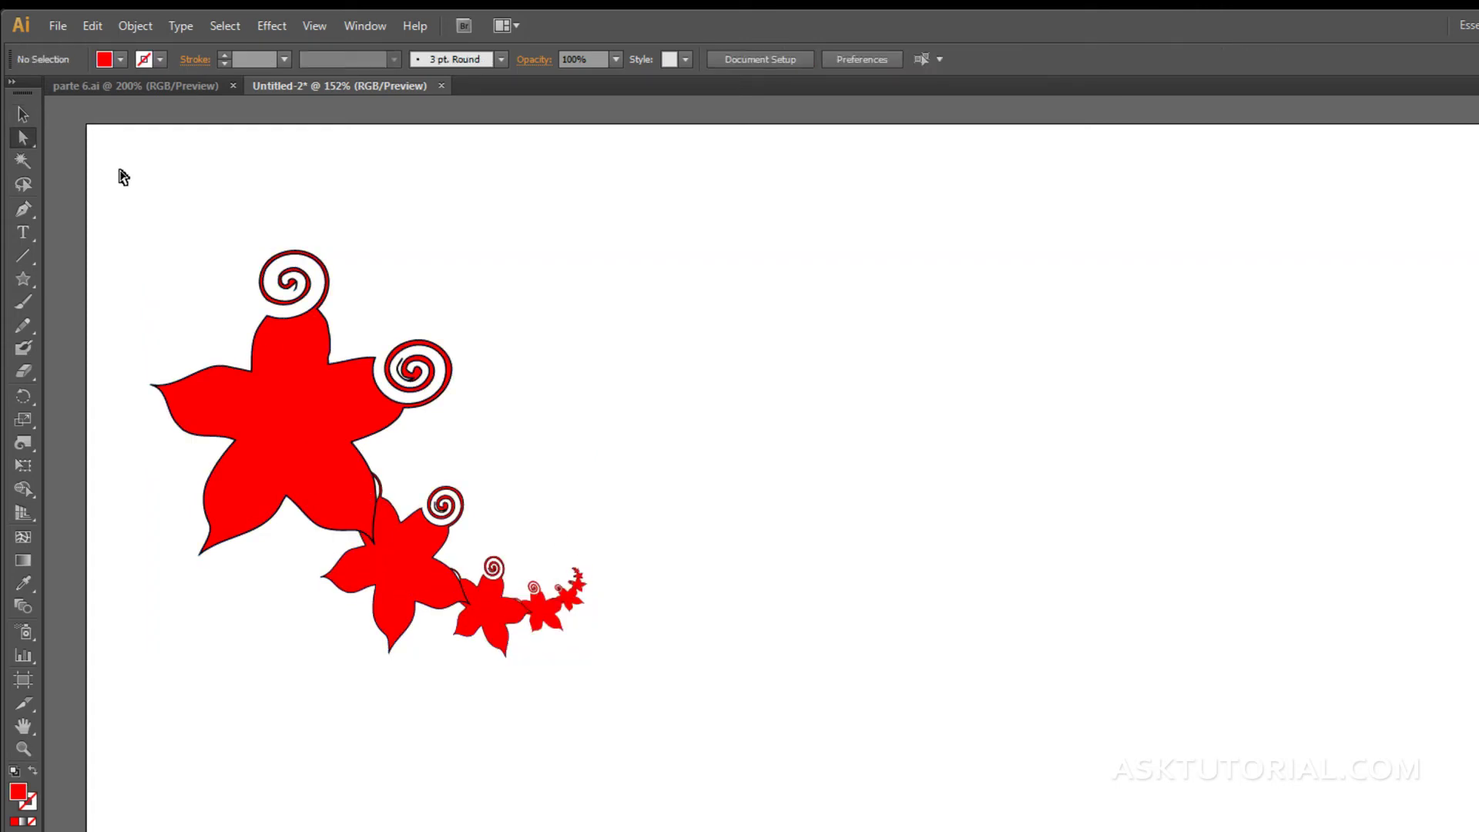
click(23, 140)
click(426, 580)
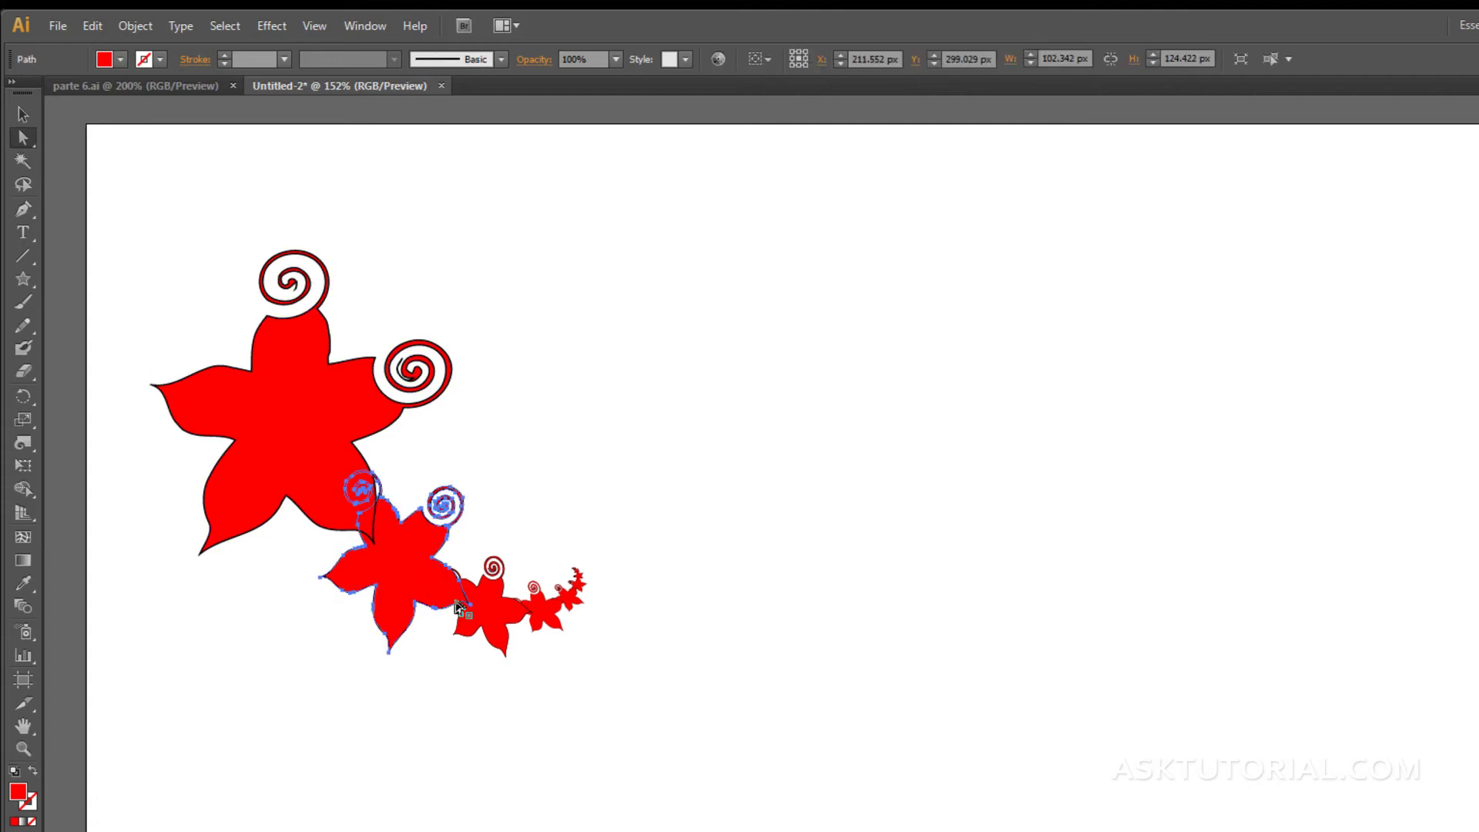
click(482, 612)
click(536, 611)
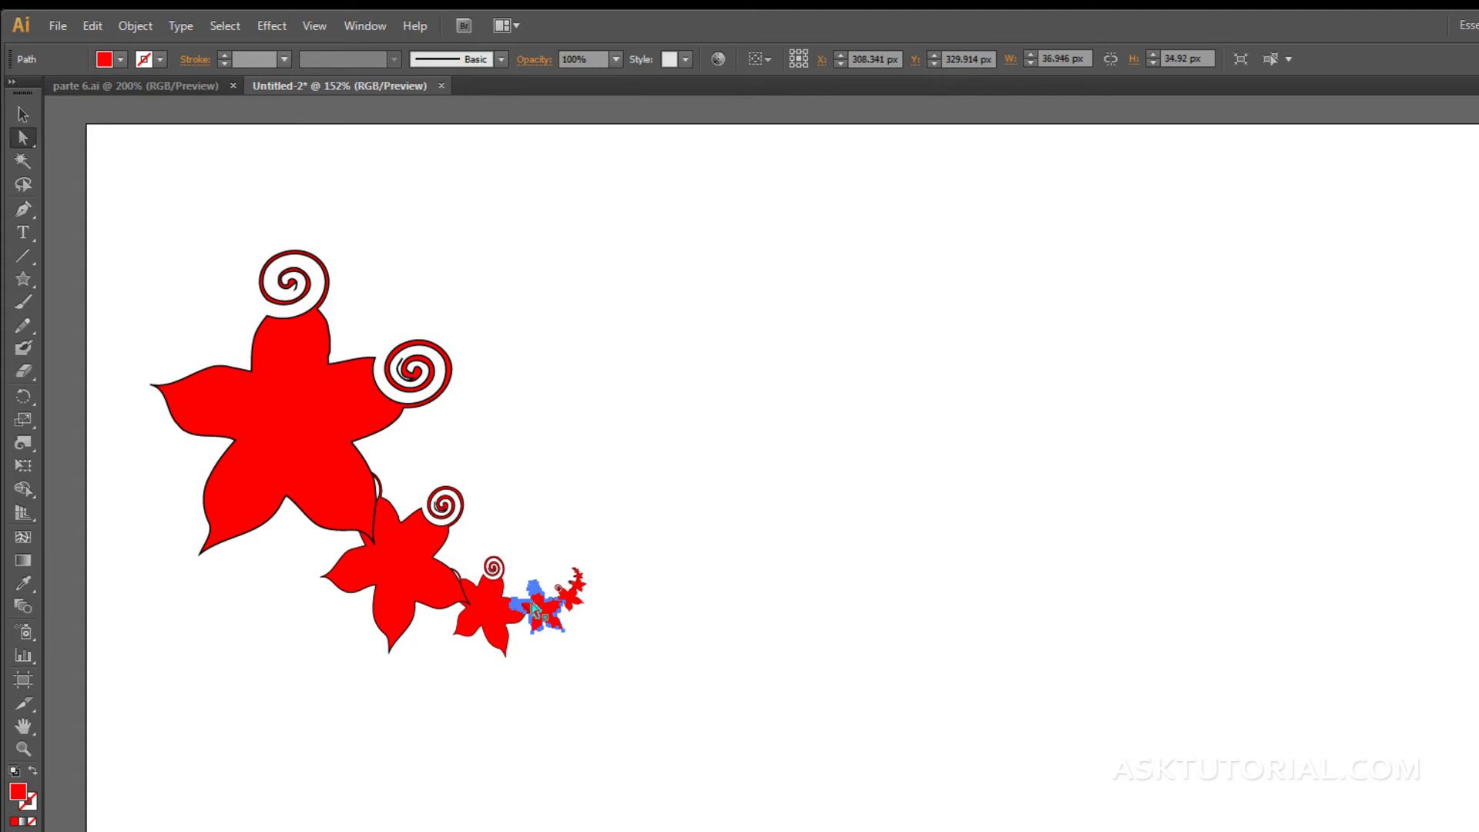
click(408, 586)
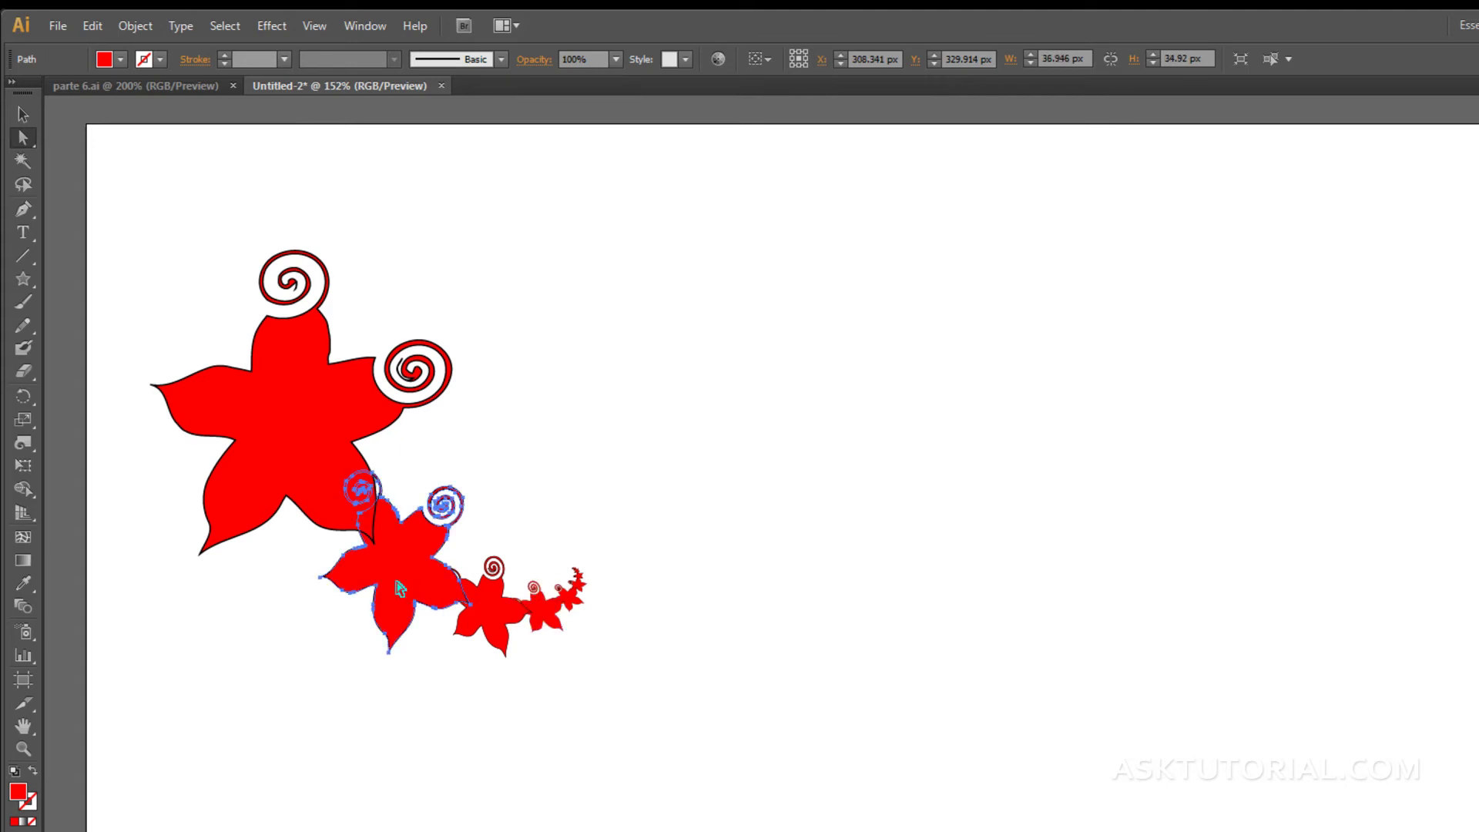
click(389, 654)
drag(389, 653, 350, 682)
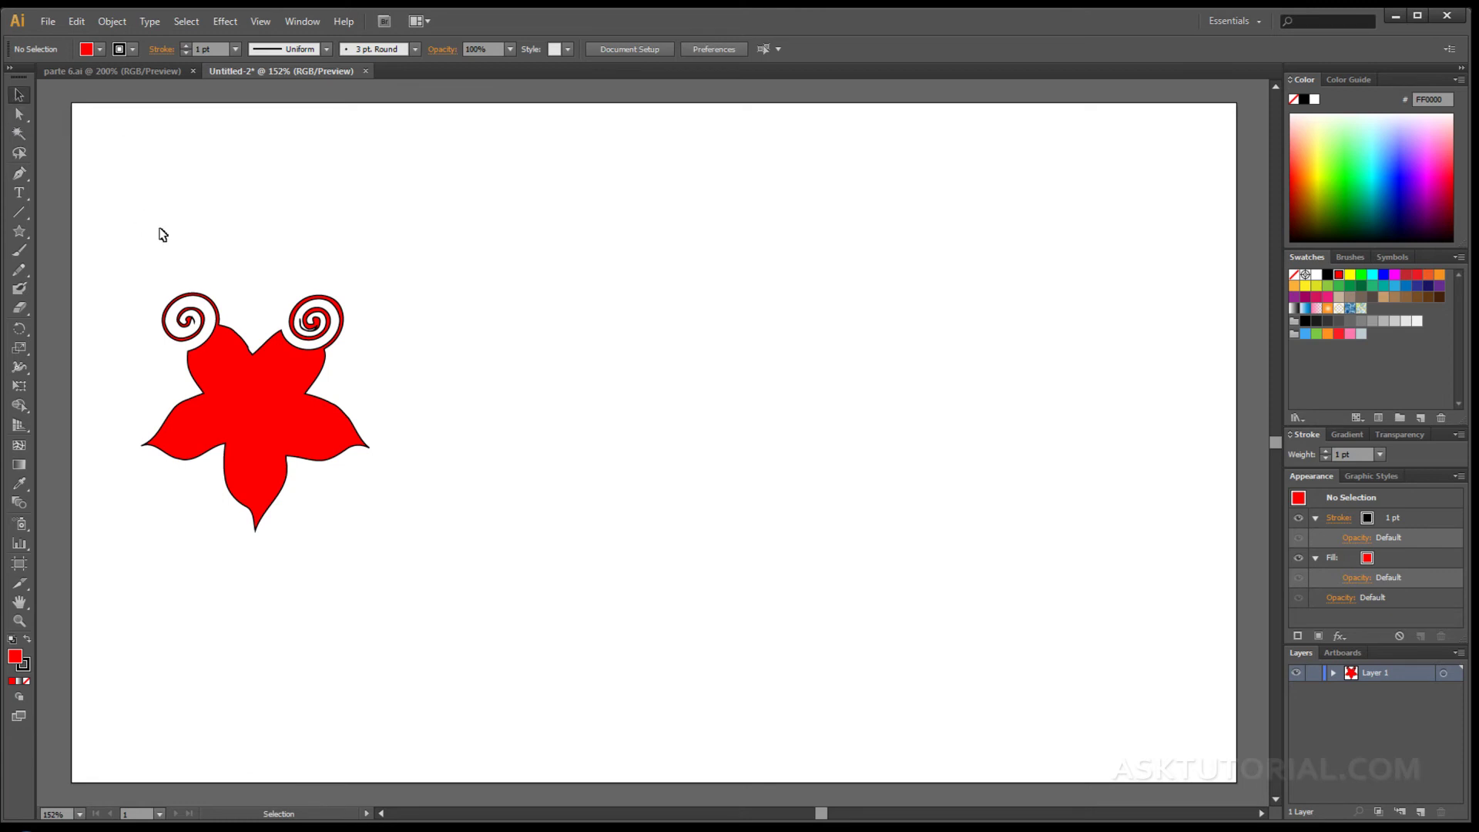
Try twice to flip the red star horizontally by stretching its left side past its right side, undo both attempts and deselect.
click(228, 377)
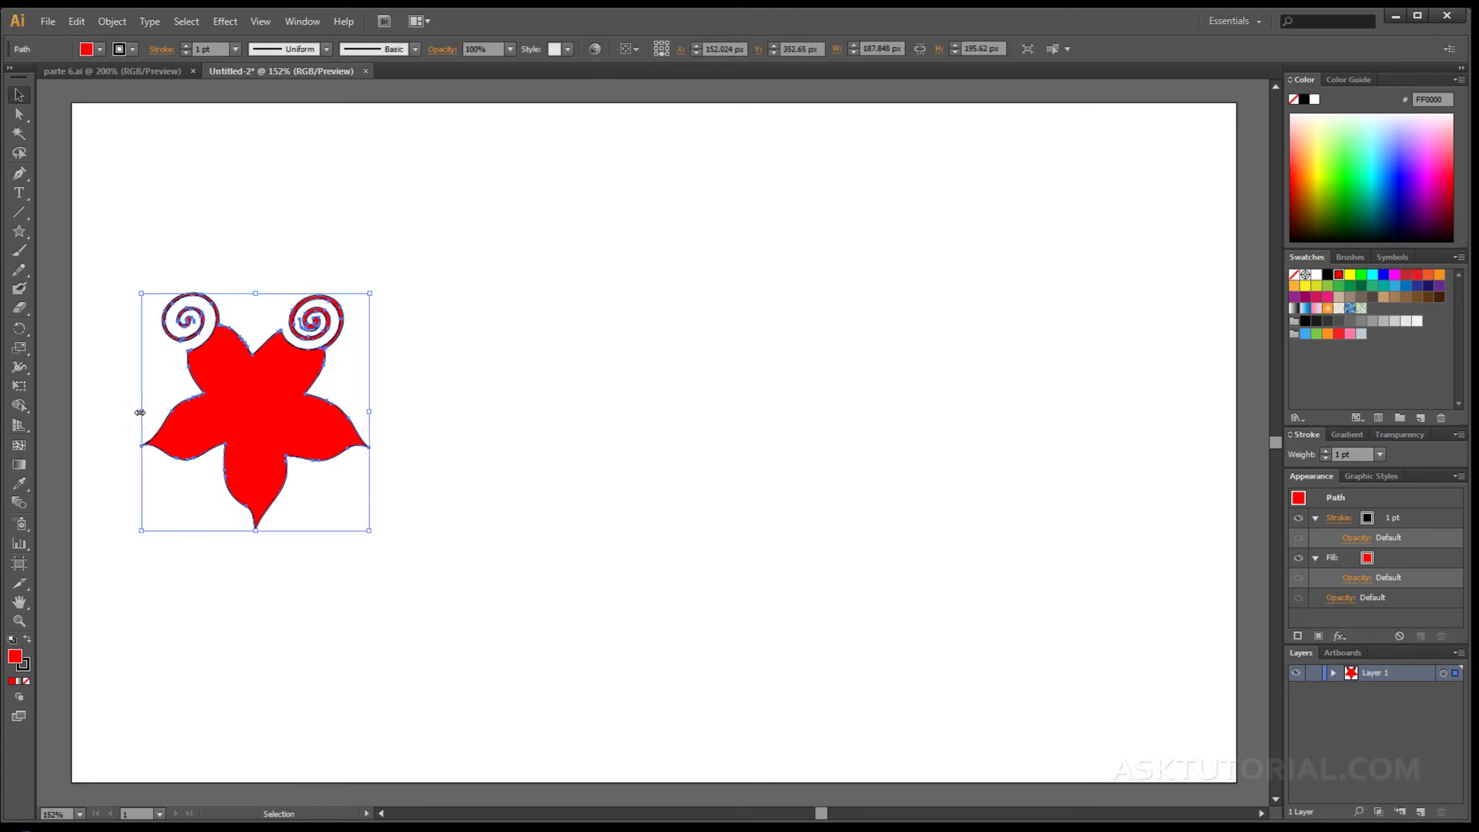
drag(139, 412, 586, 421)
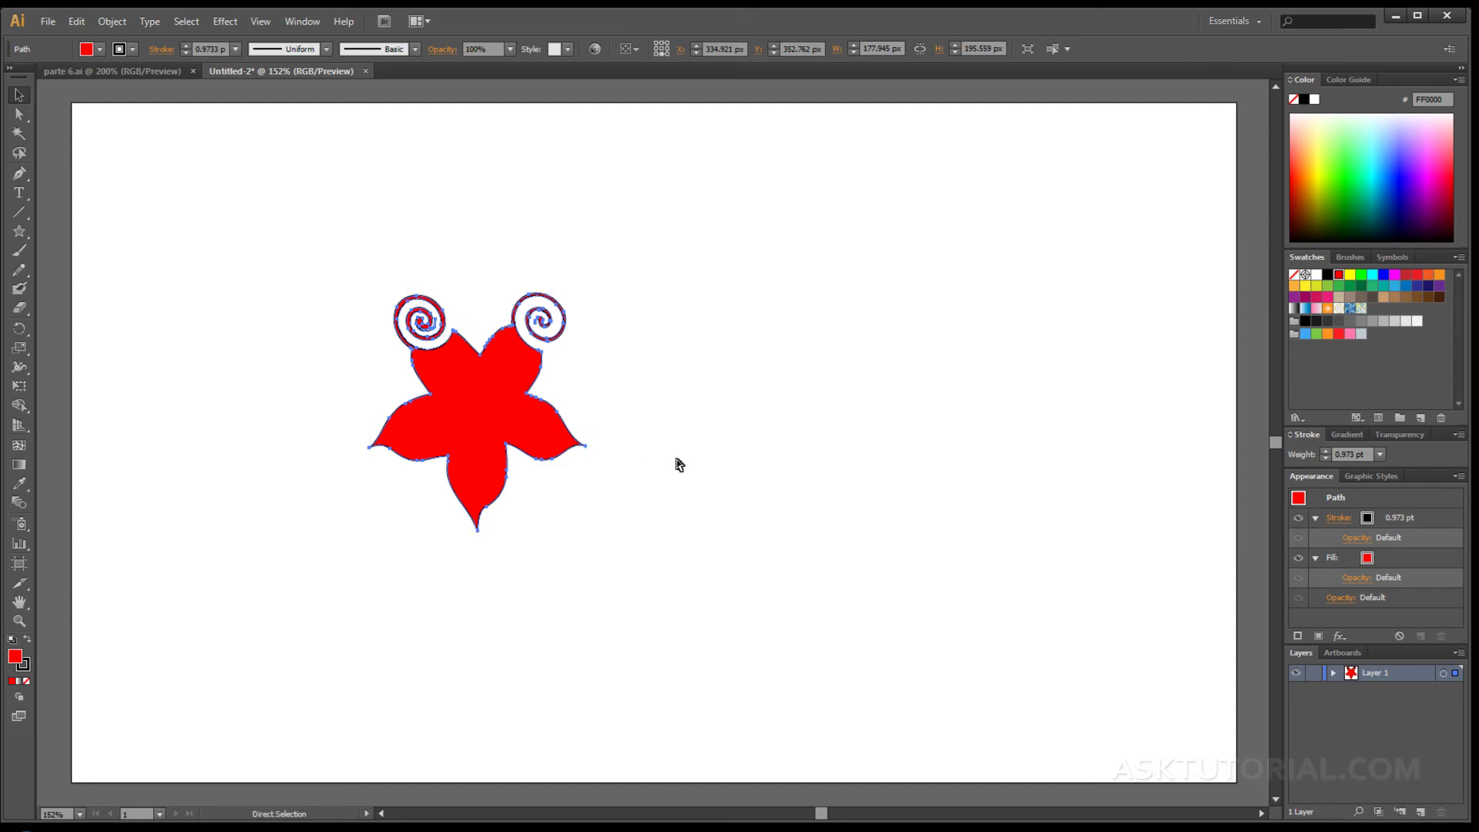
key(ctrl+z)
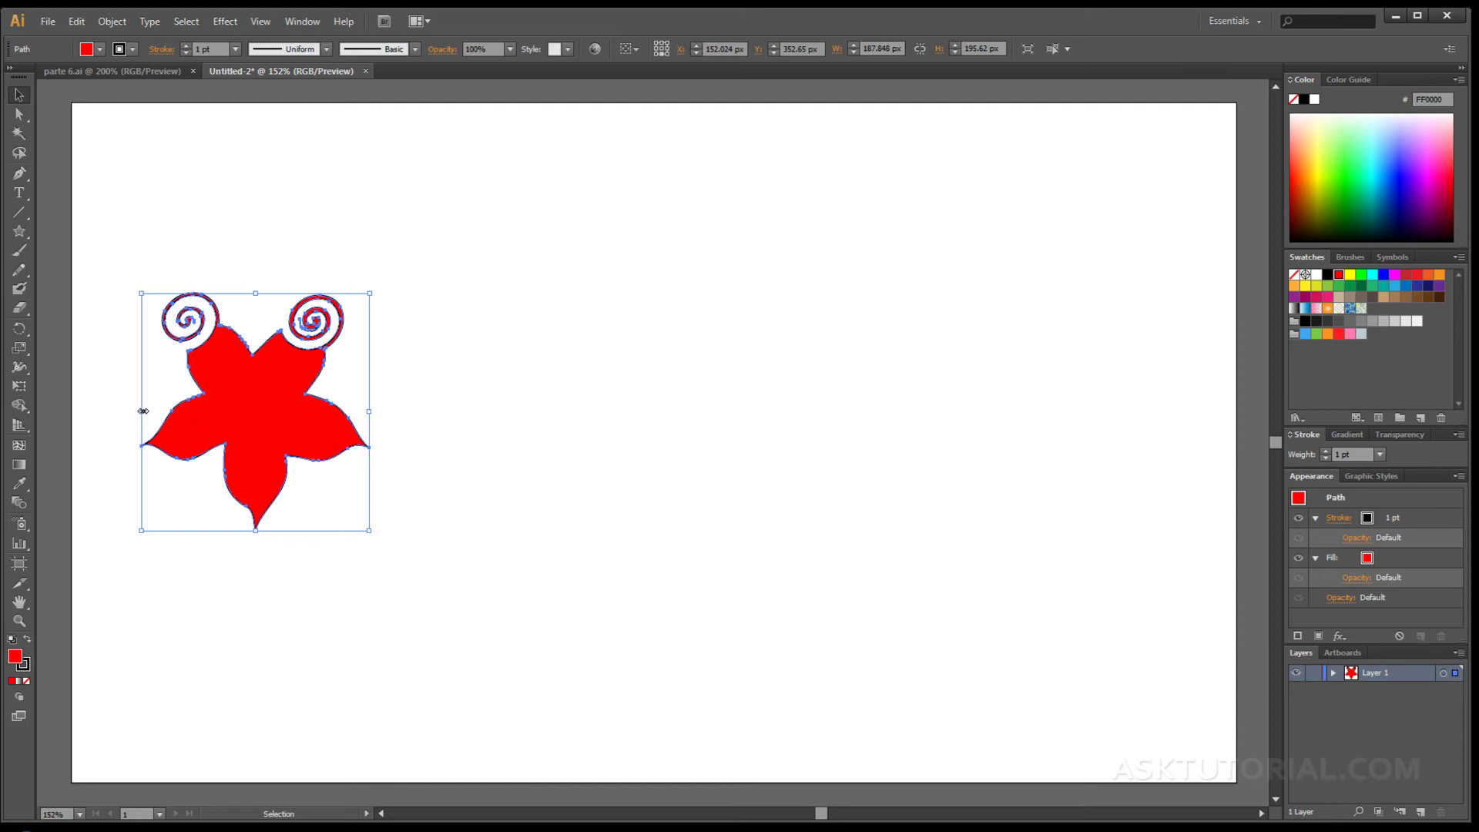
mouse_move(142, 411)
mouse_down()
mouse_move(570, 411)
mouse_move(143, 412)
mouse_up()
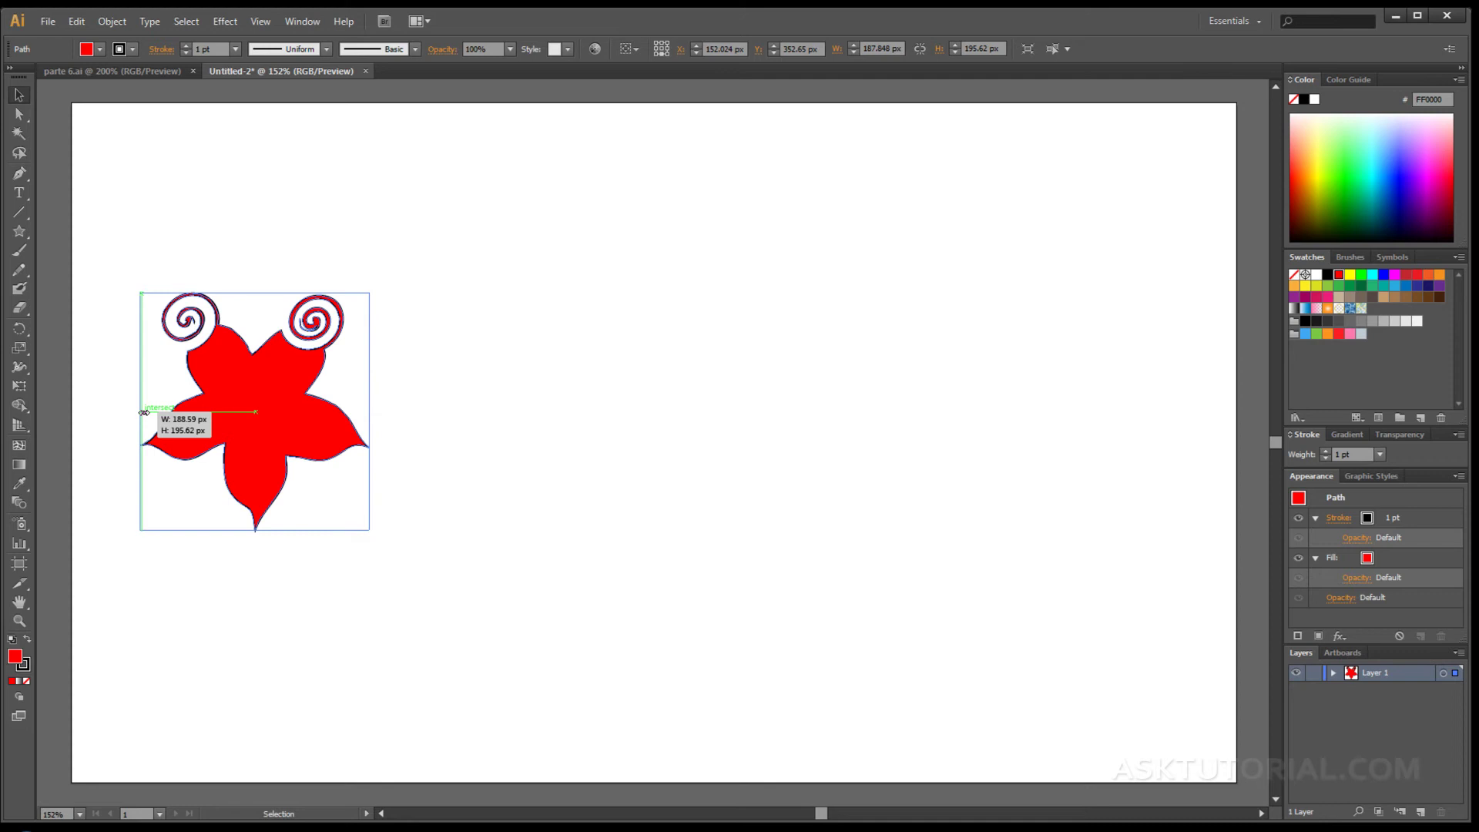
drag(143, 412, 594, 419)
key(ctrl+z)
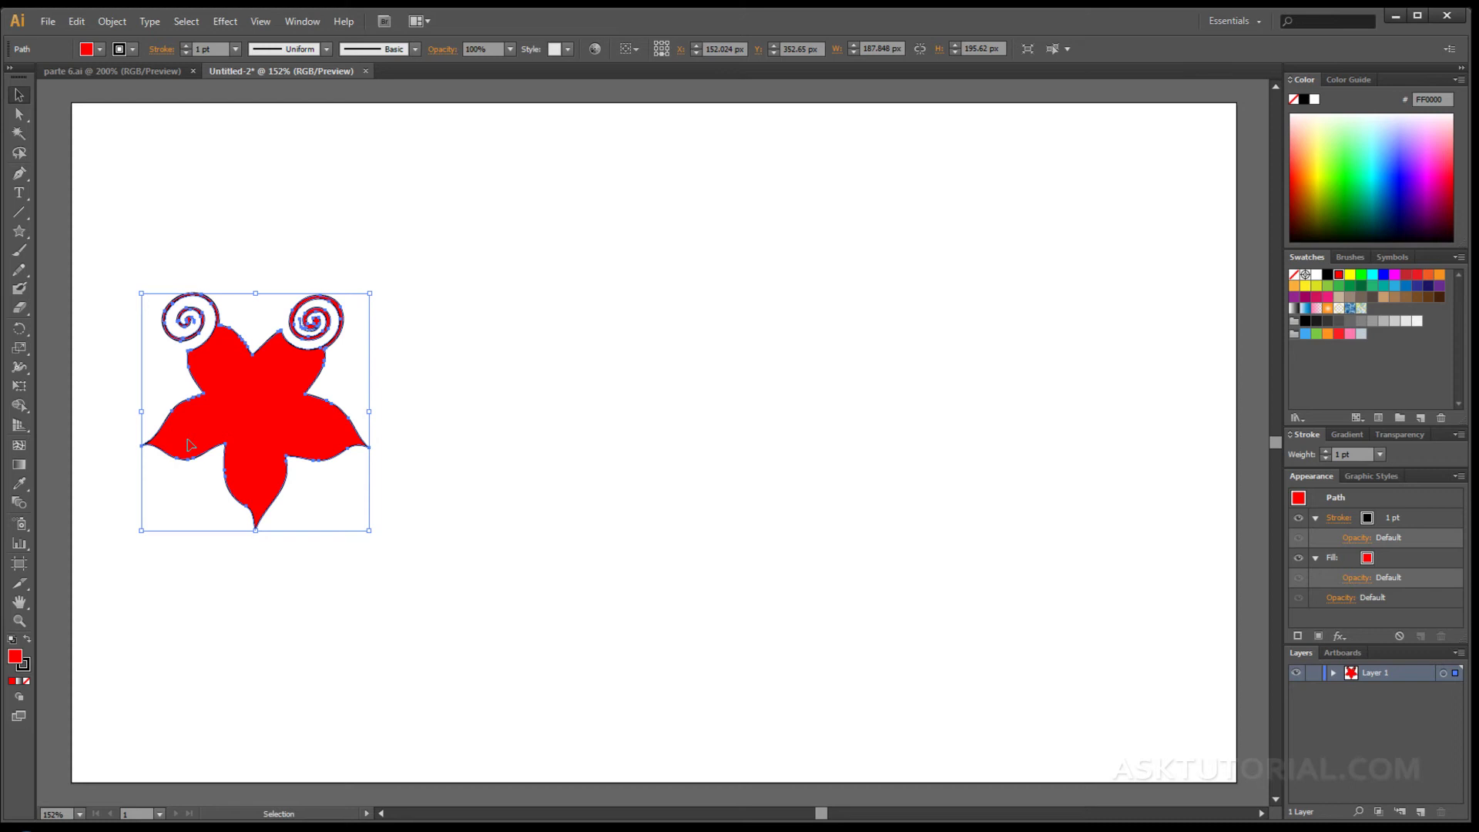
key(ctrl+shift+a)
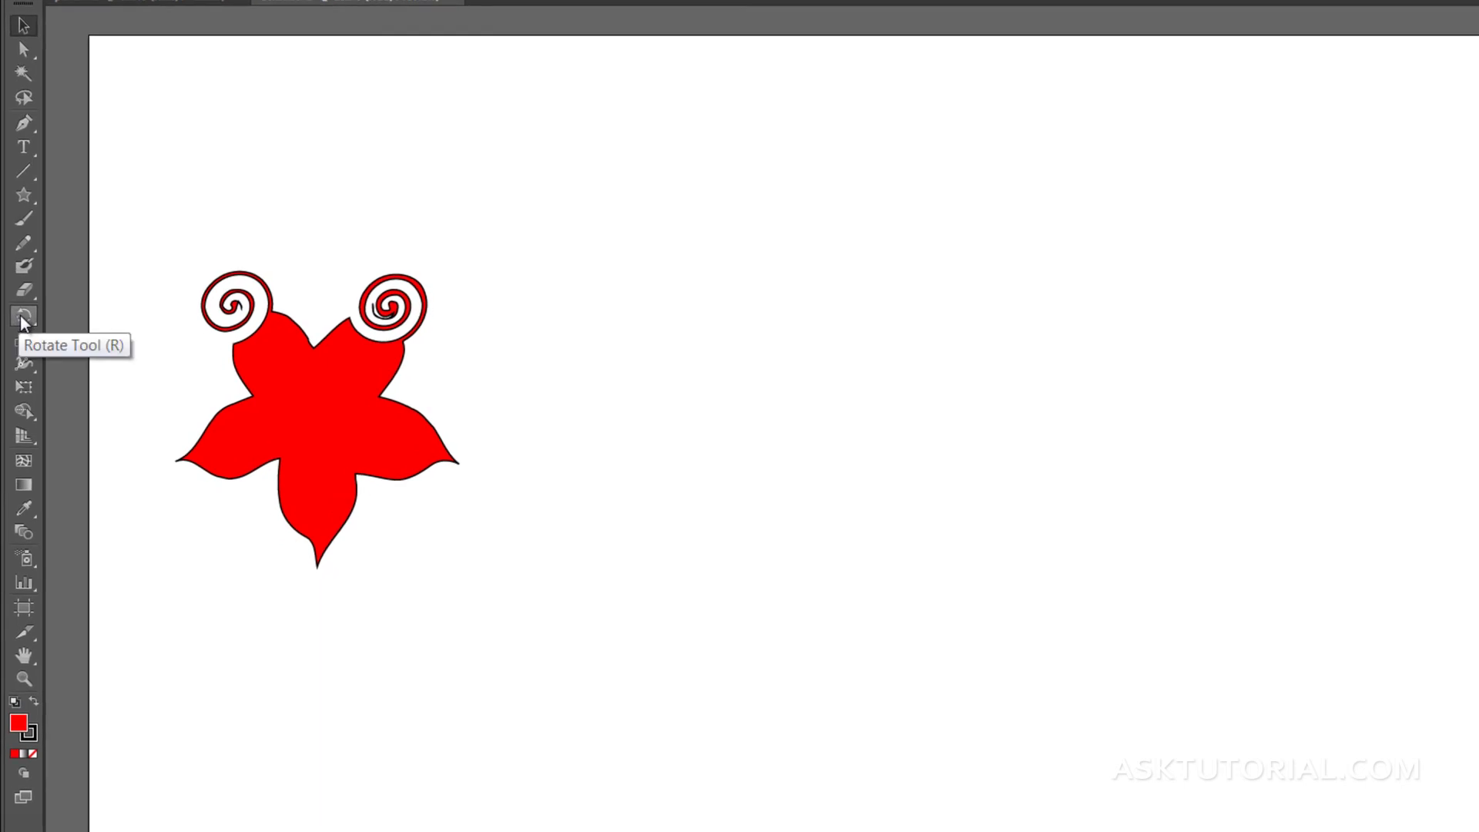
Activate the Reflect tool and try to set a reflection point on the unselected red star.
click(22, 316)
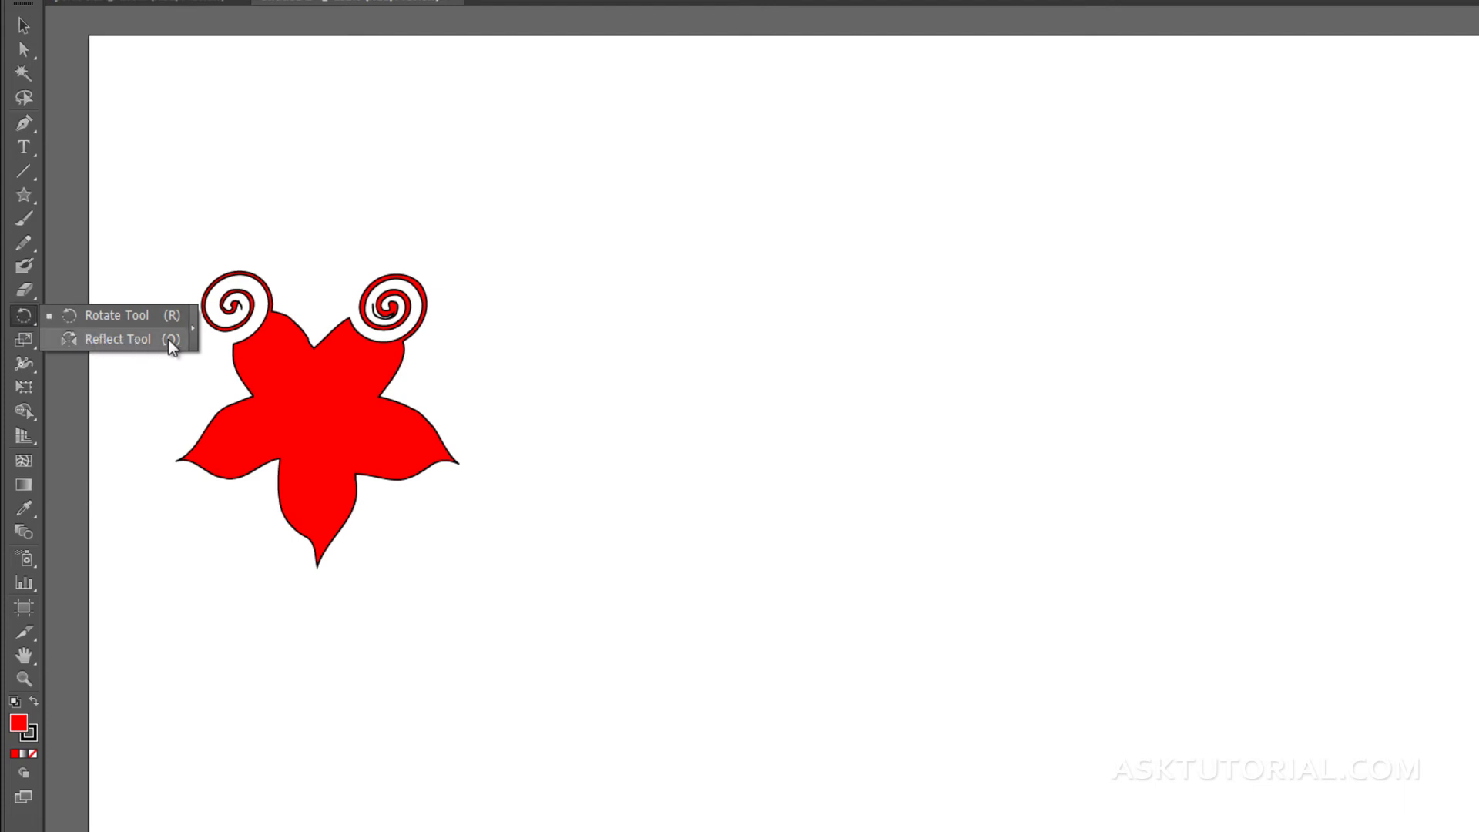
click(119, 339)
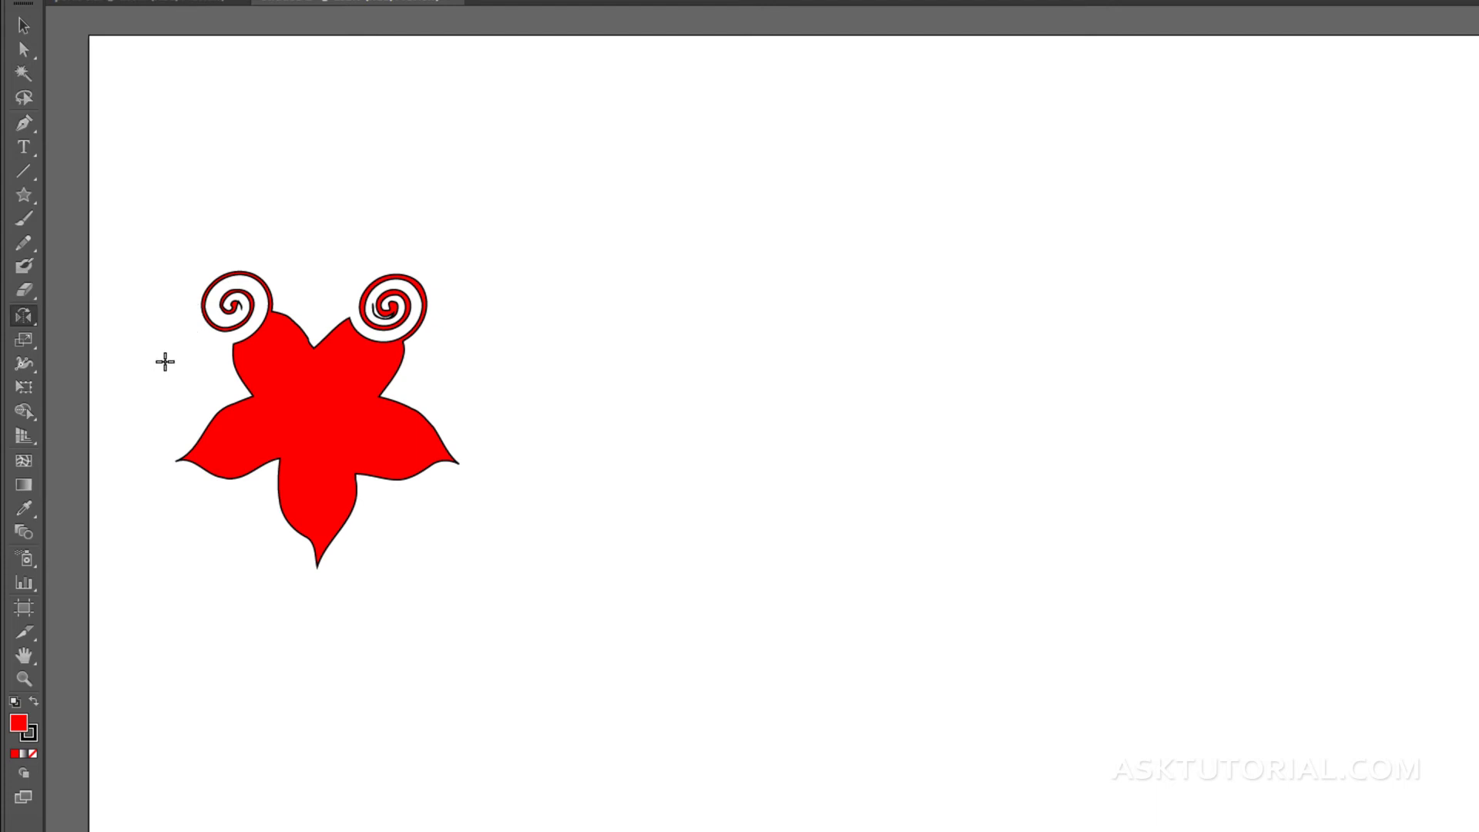
click(292, 393)
click(325, 410)
click(316, 411)
drag(412, 318, 423, 294)
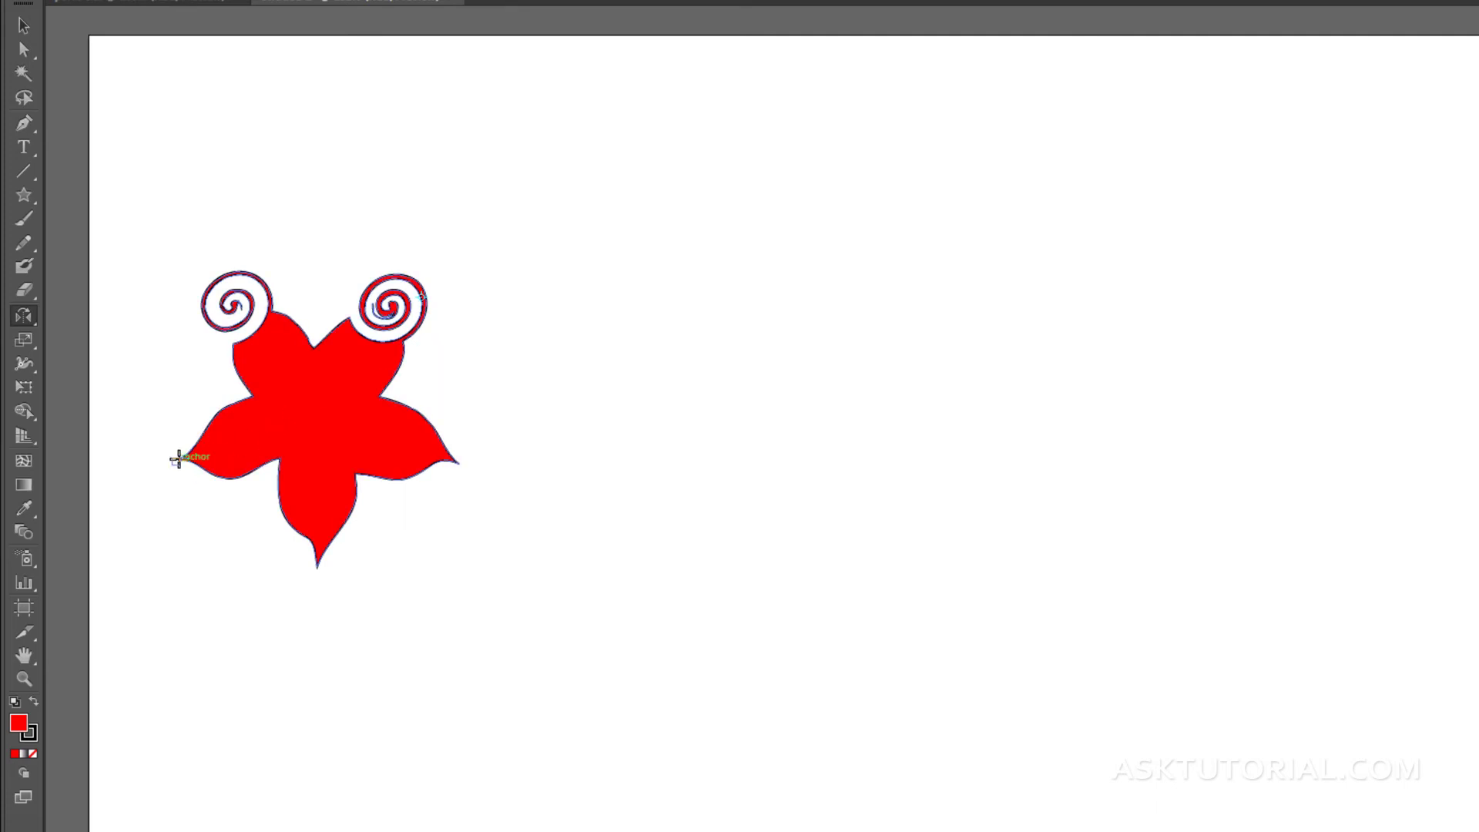
key(ctrl+shift+a)
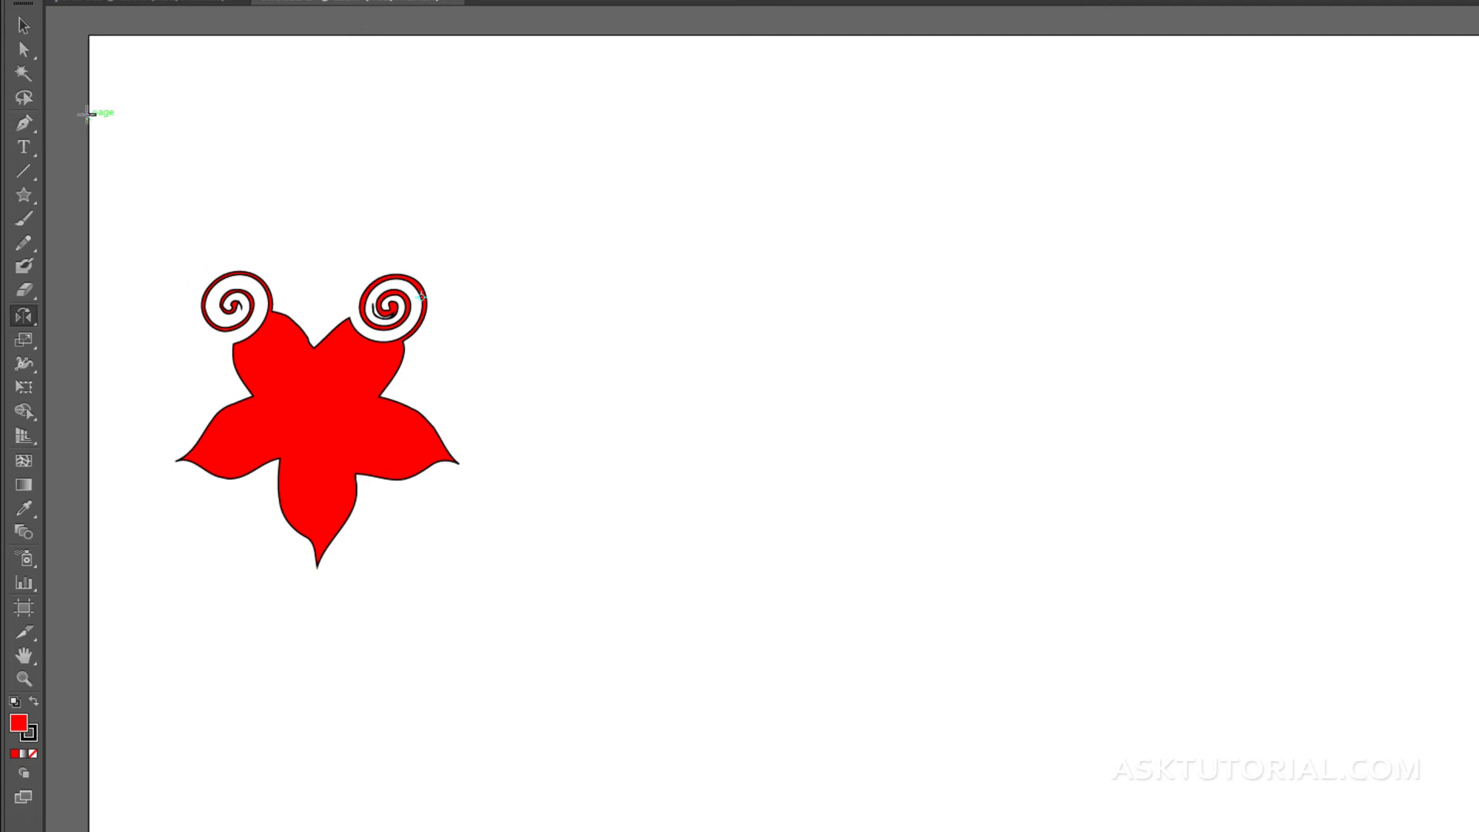
Select the red star, reflect it sideways about a reference point on its right spiral's outer edge, and undo the reflection.
click(25, 26)
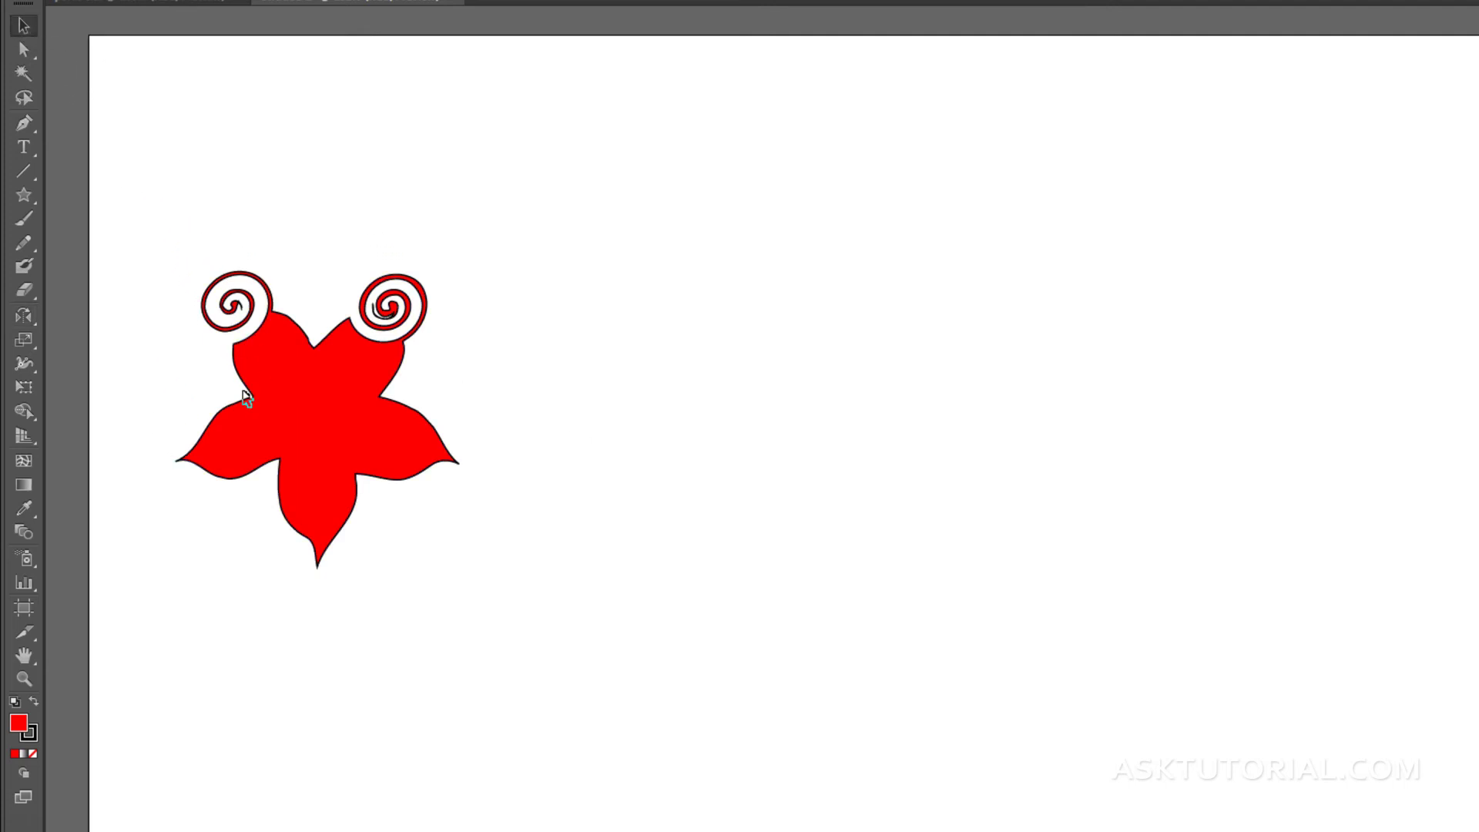
click(319, 370)
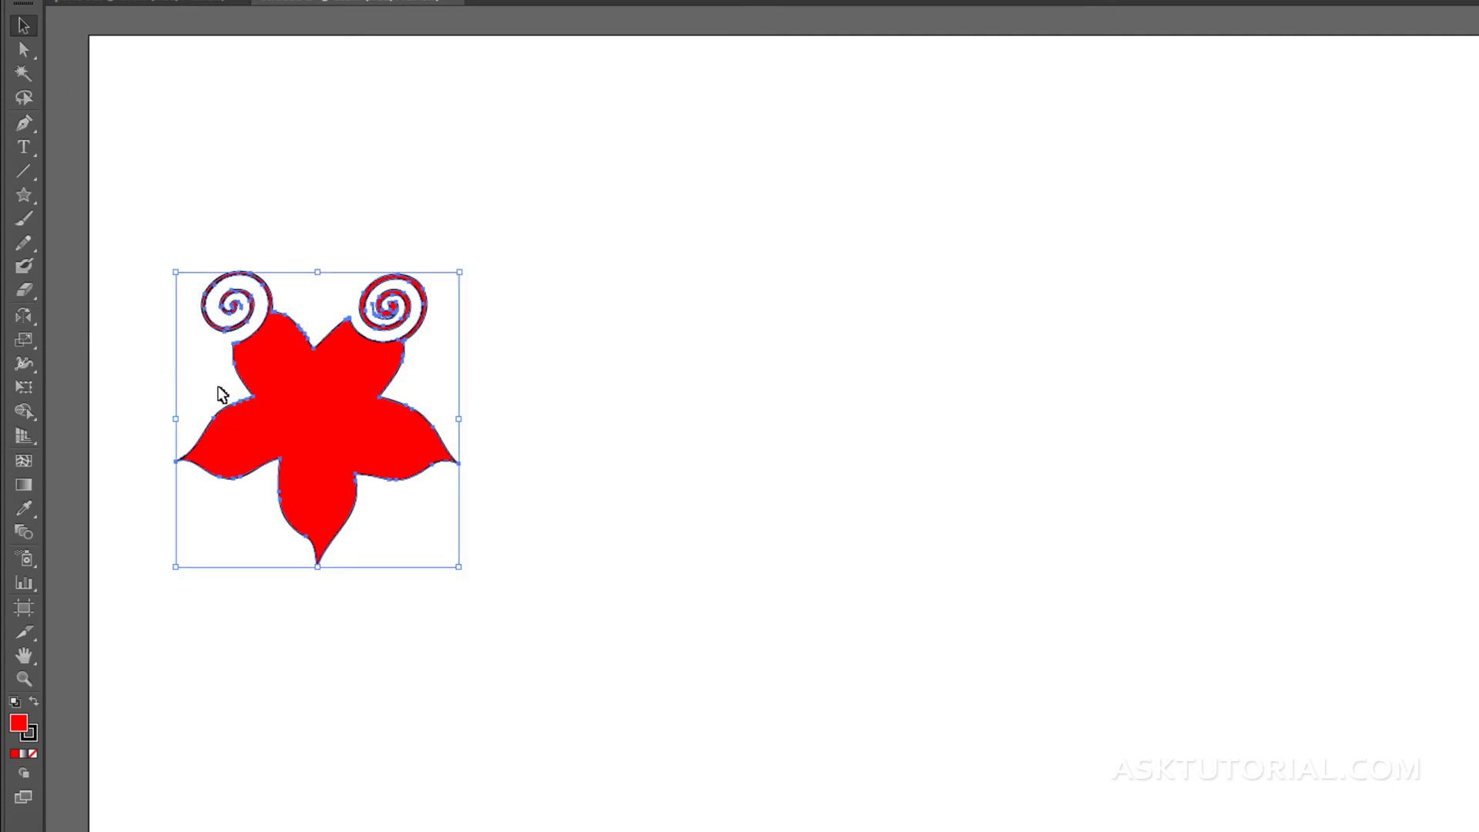
click(17, 318)
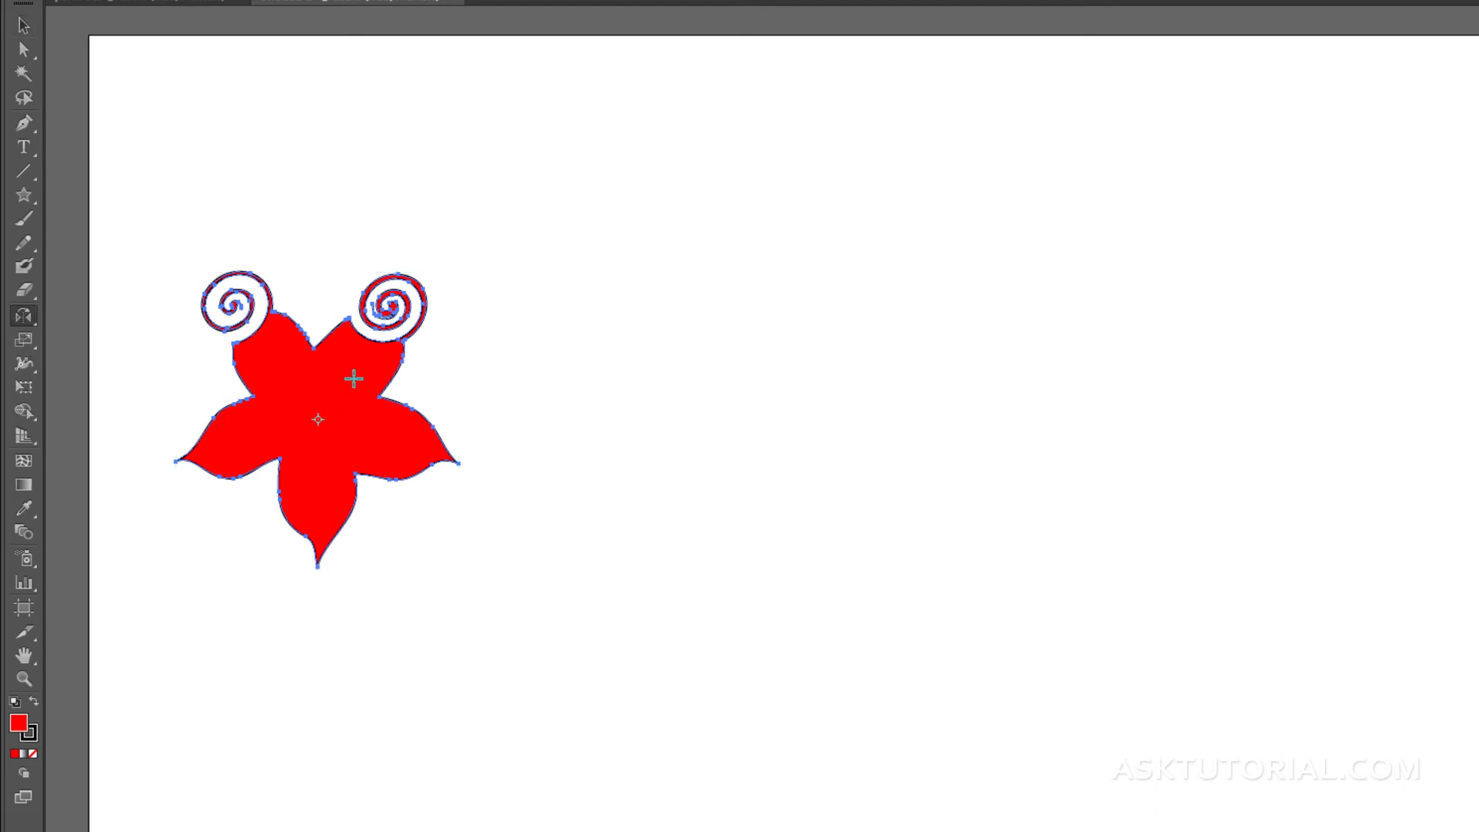
drag(314, 418, 423, 299)
drag(177, 464, 714, 500)
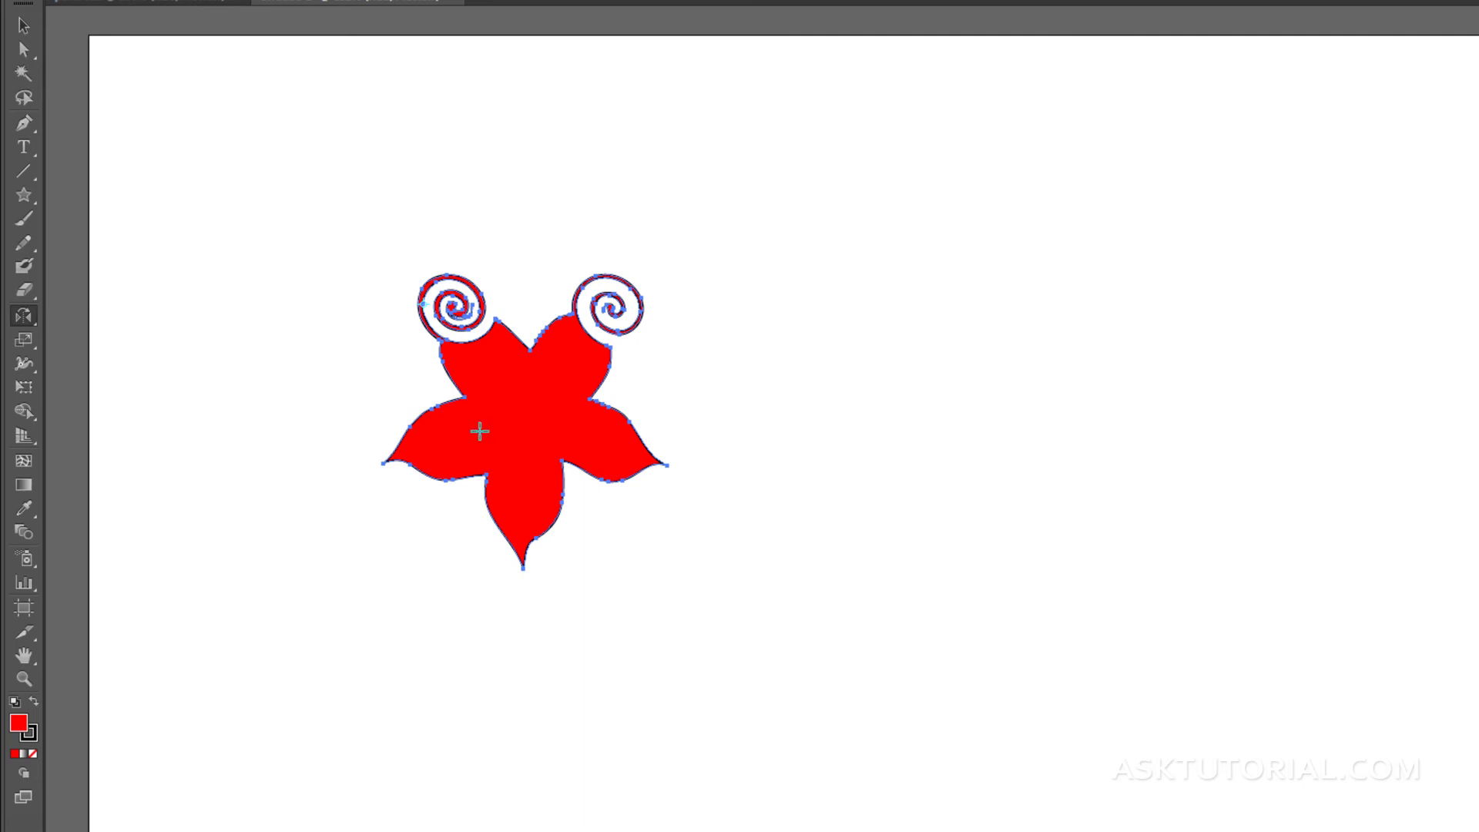
key(ctrl+z)
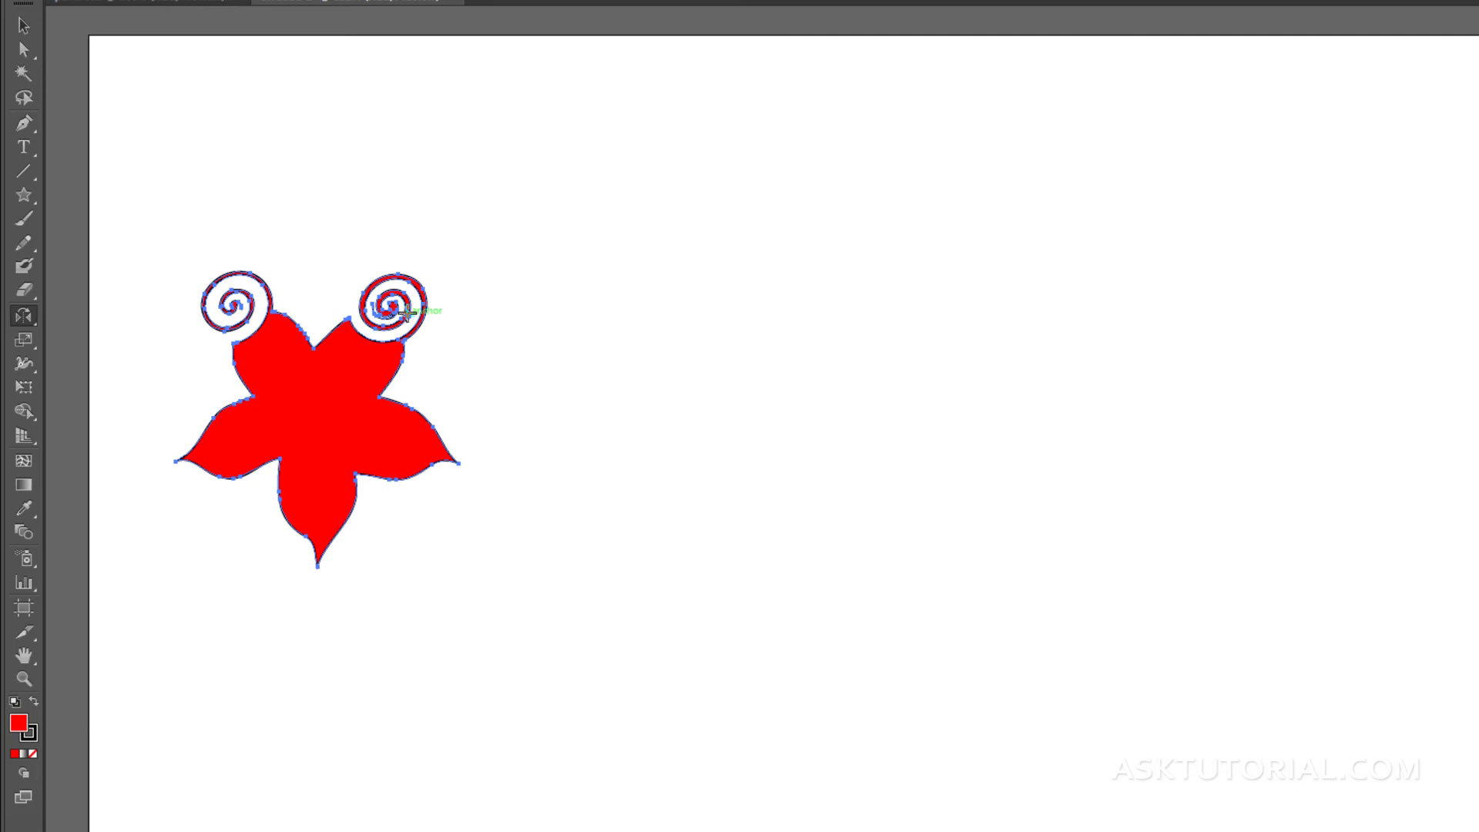
Reflect a copy of the red star diagonally down about a reference point on its bottom tip.
click(328, 425)
click(322, 422)
drag(322, 423, 317, 563)
drag(275, 316, 366, 599)
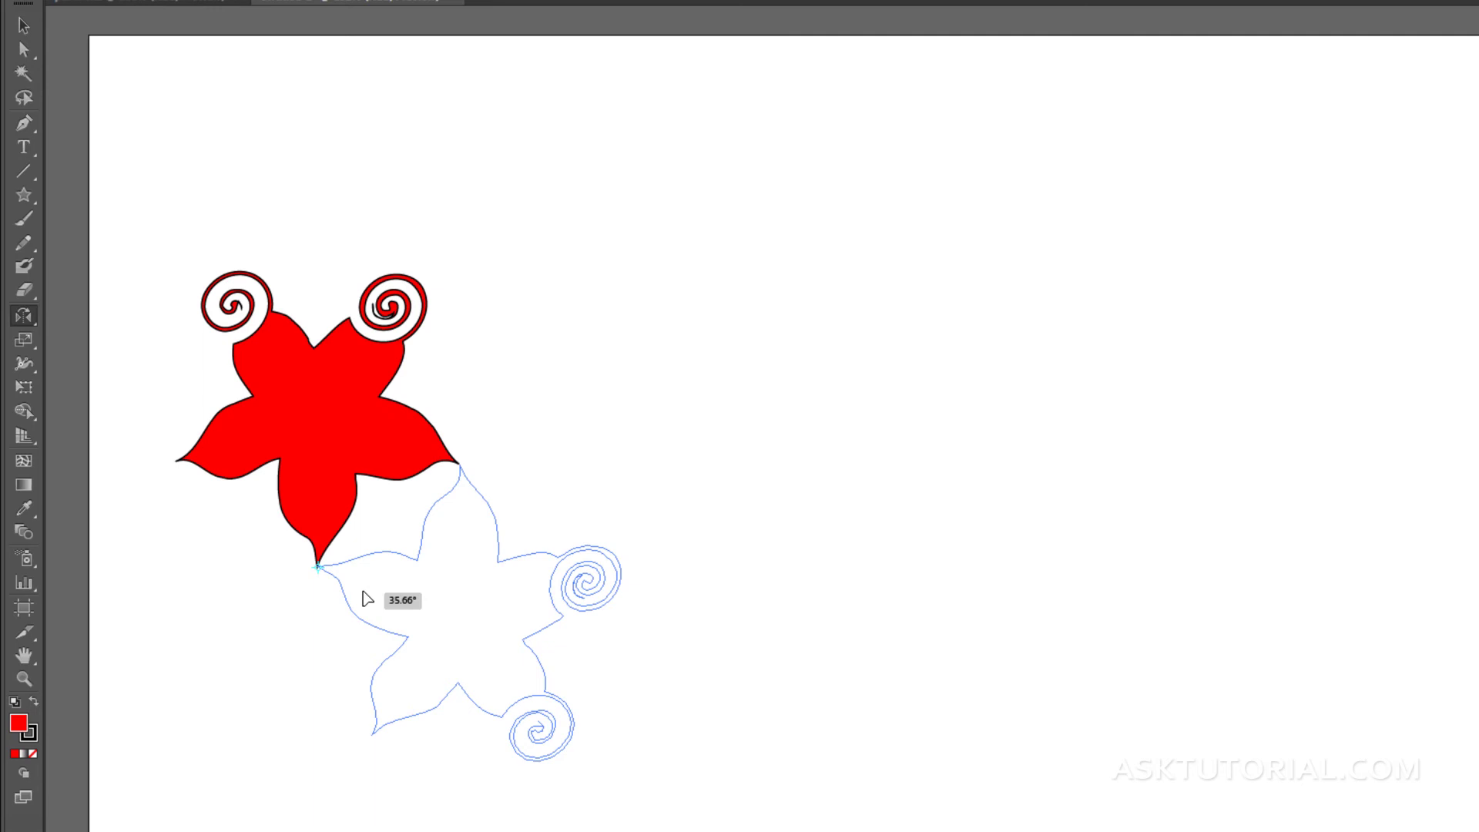
drag(367, 599, 369, 599)
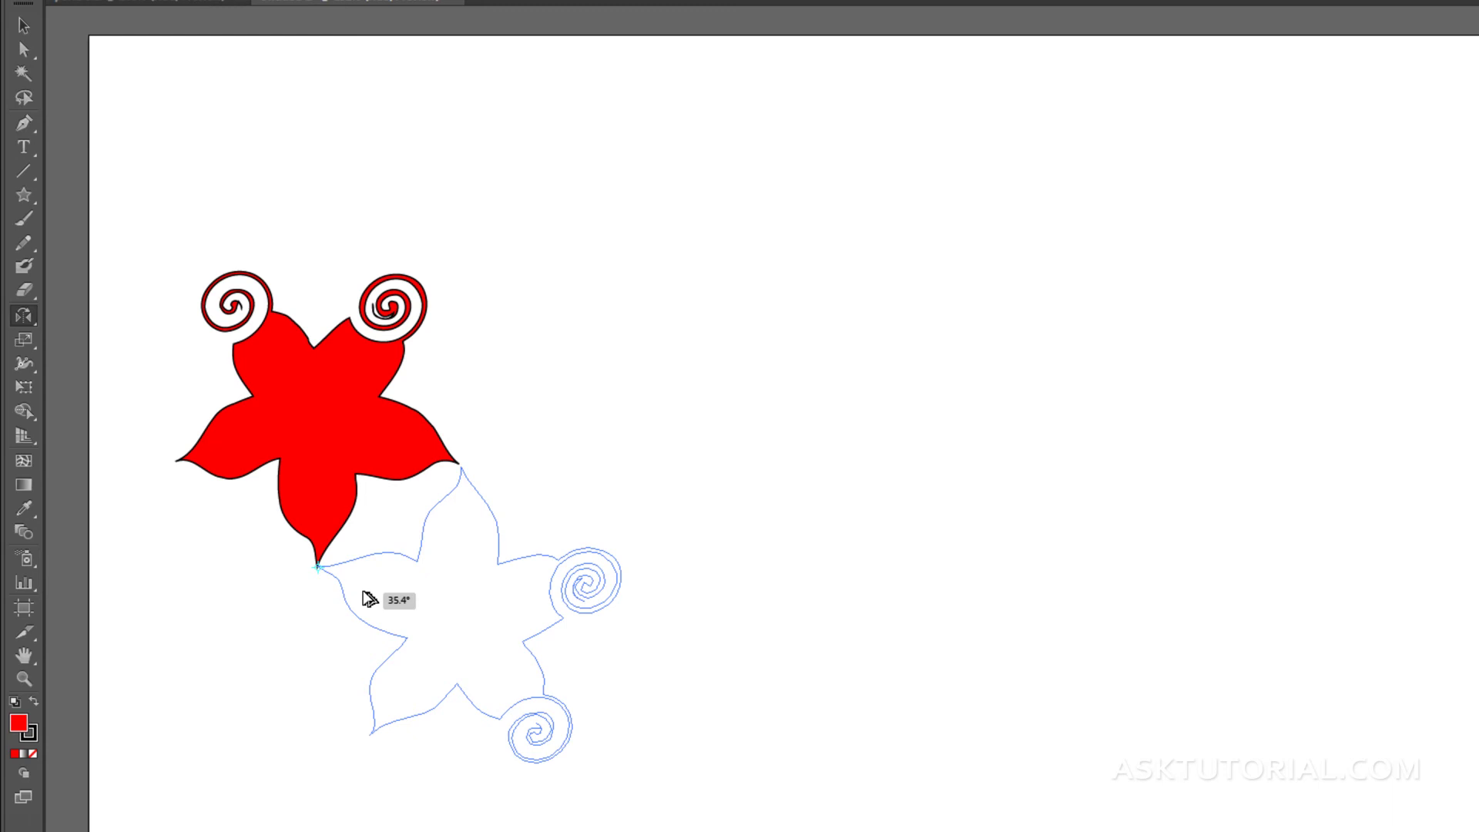
drag(369, 599, 379, 603)
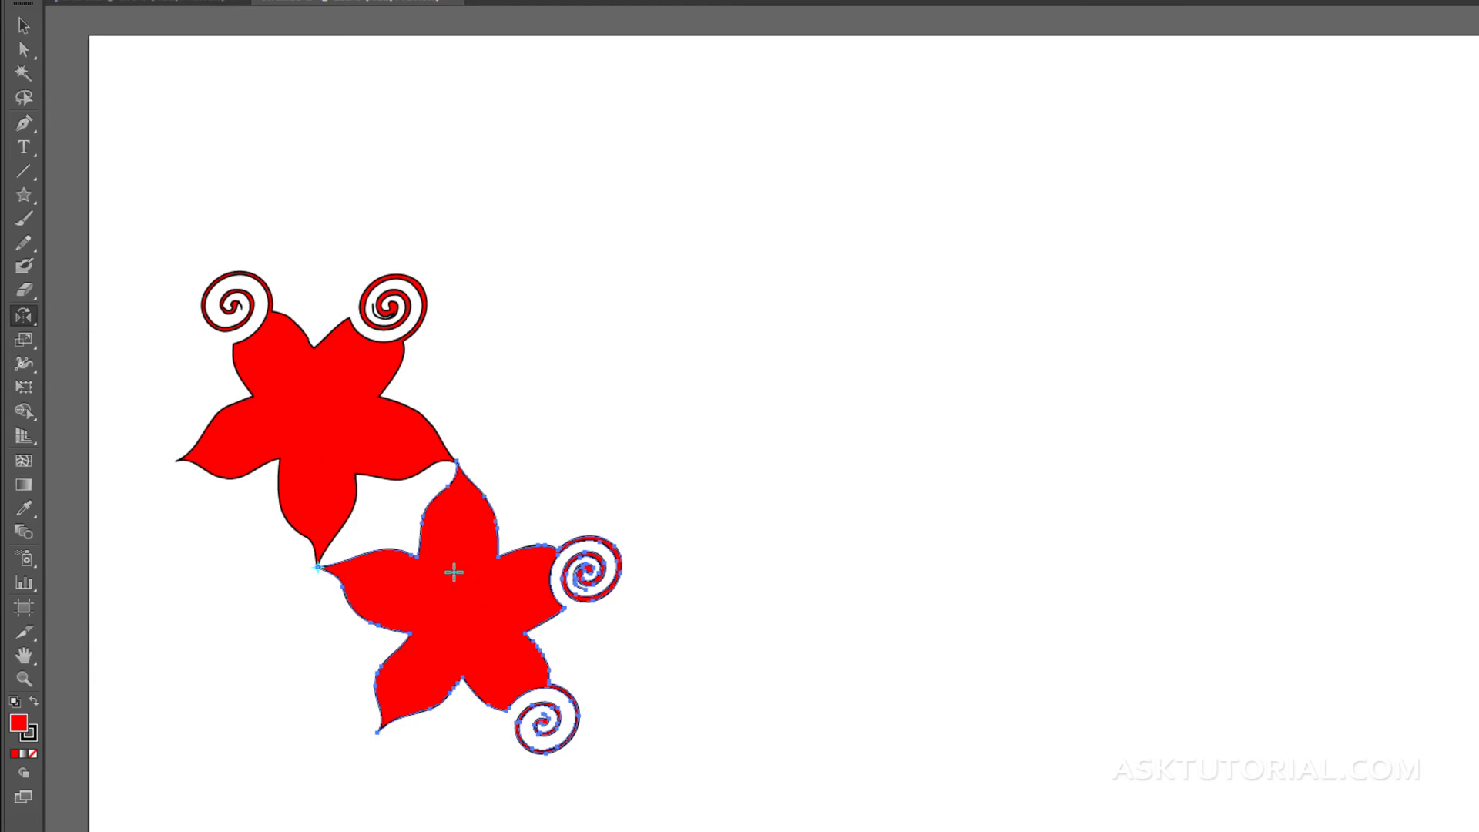
Move the reflected star copy away from the original and delete it.
click(22, 28)
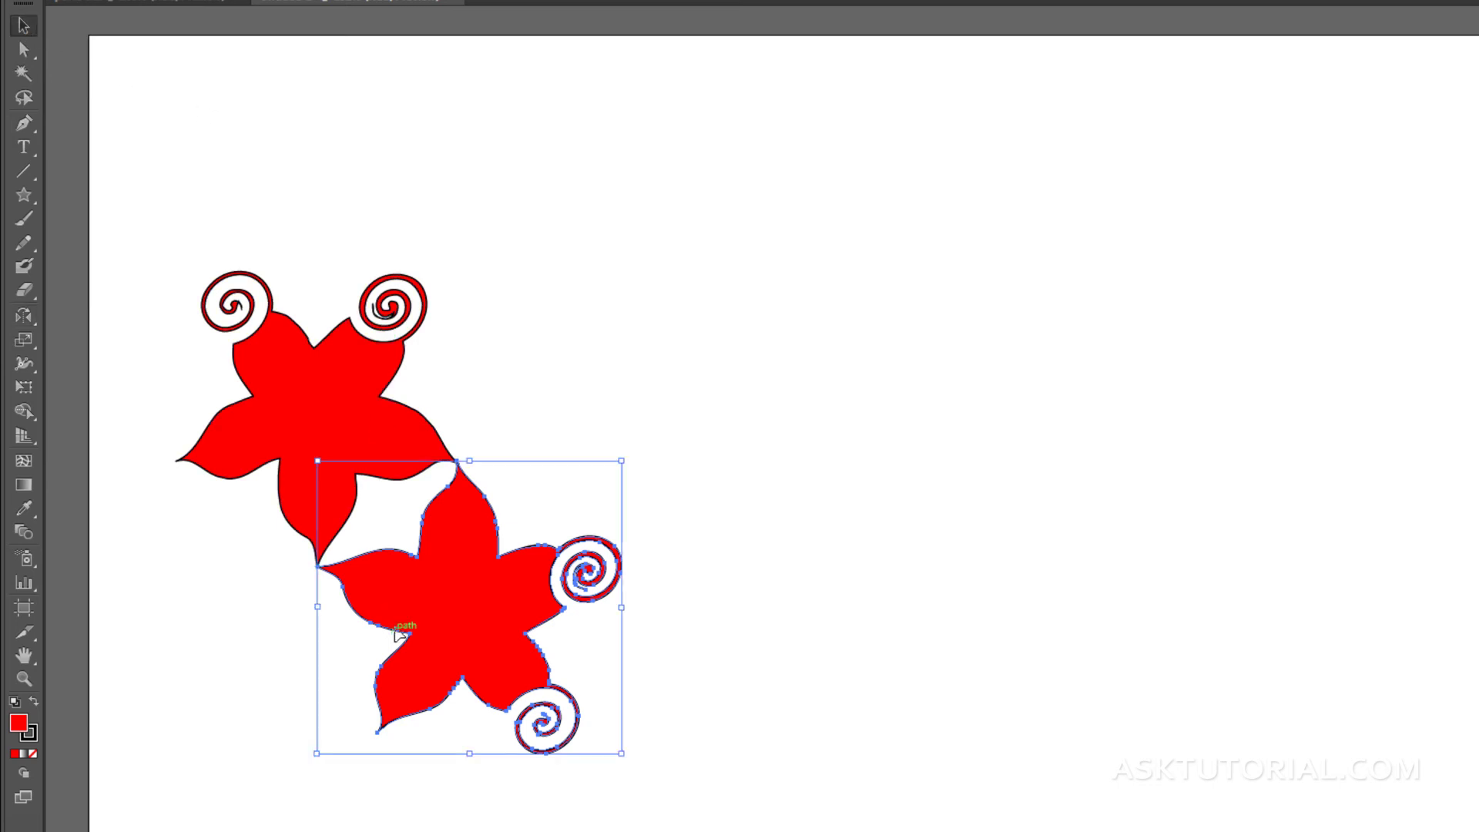
drag(416, 654, 503, 659)
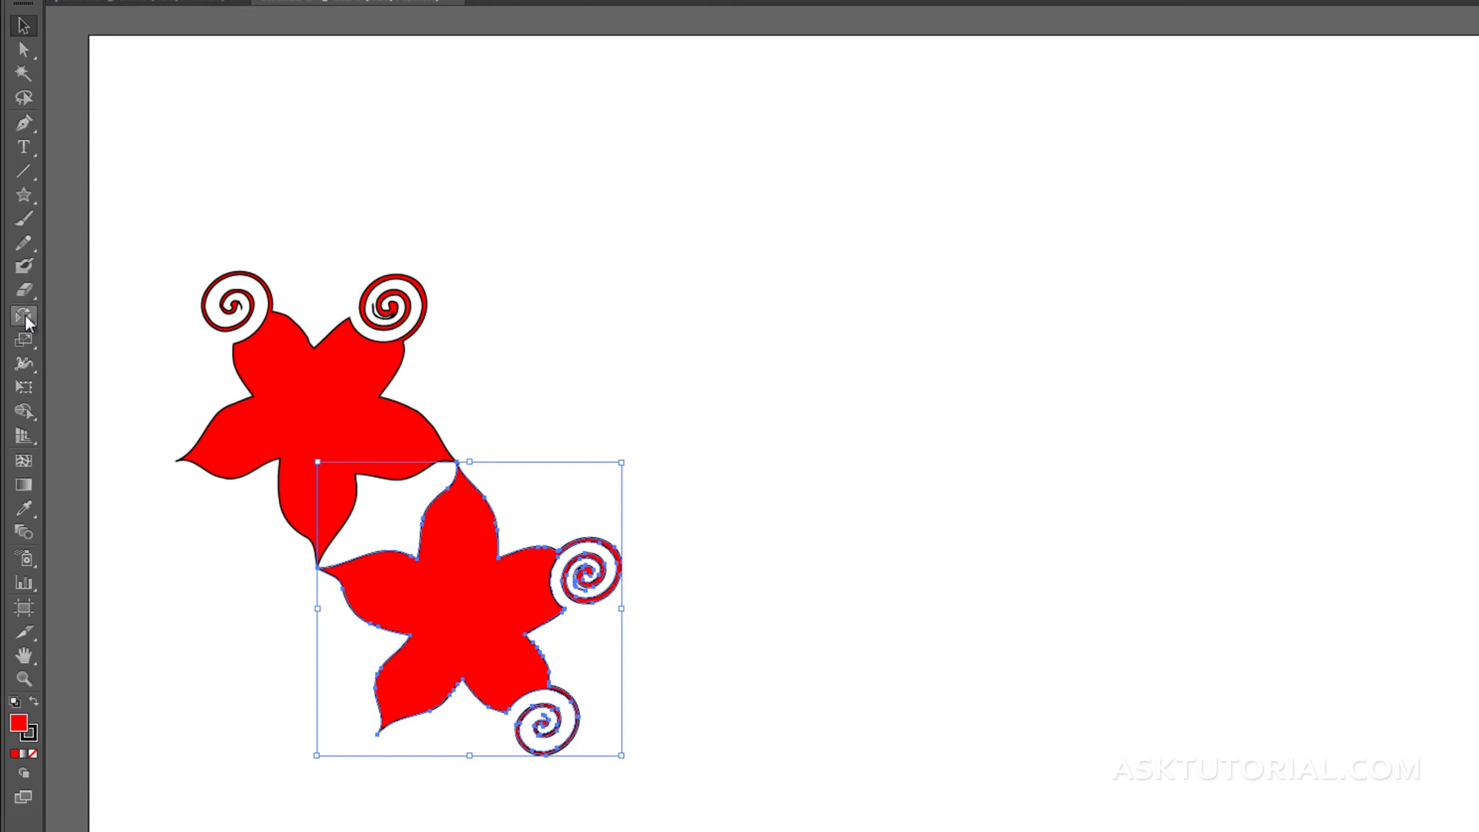
drag(469, 607, 574, 589)
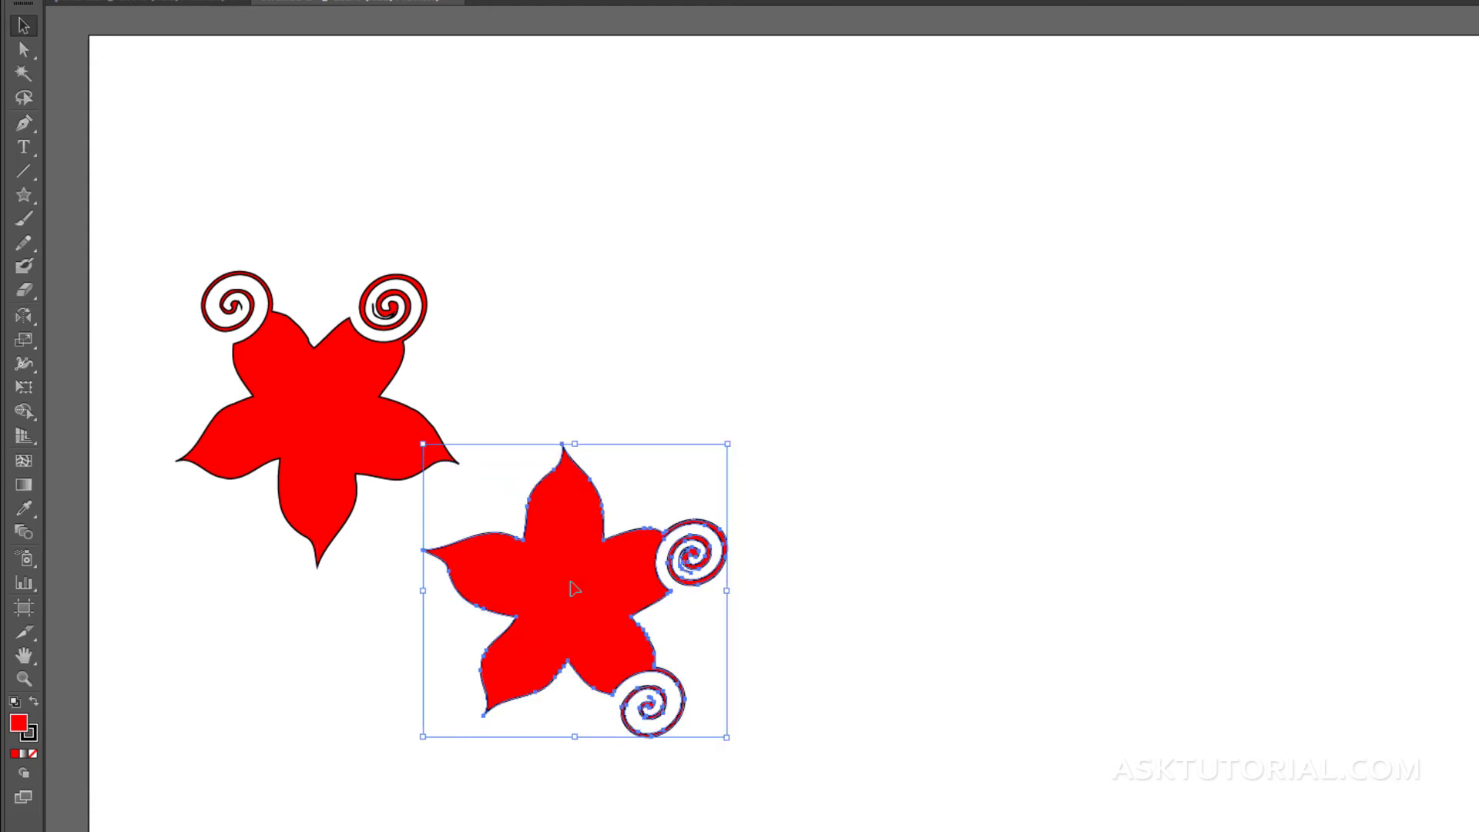
key(Delete)
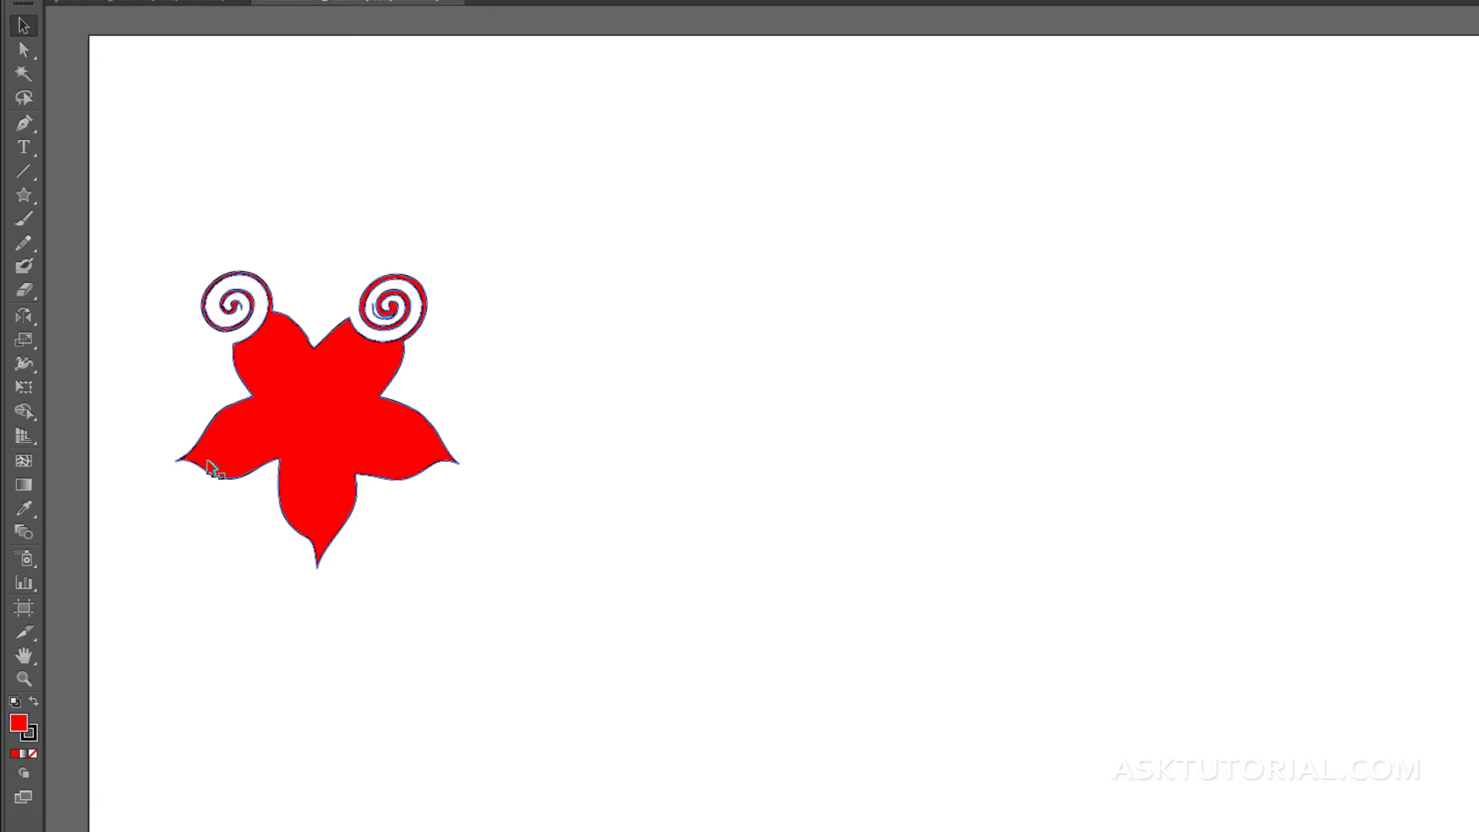
Select the red star and skew it repeatedly in different directions around its centre with the Shear tool.
click(26, 337)
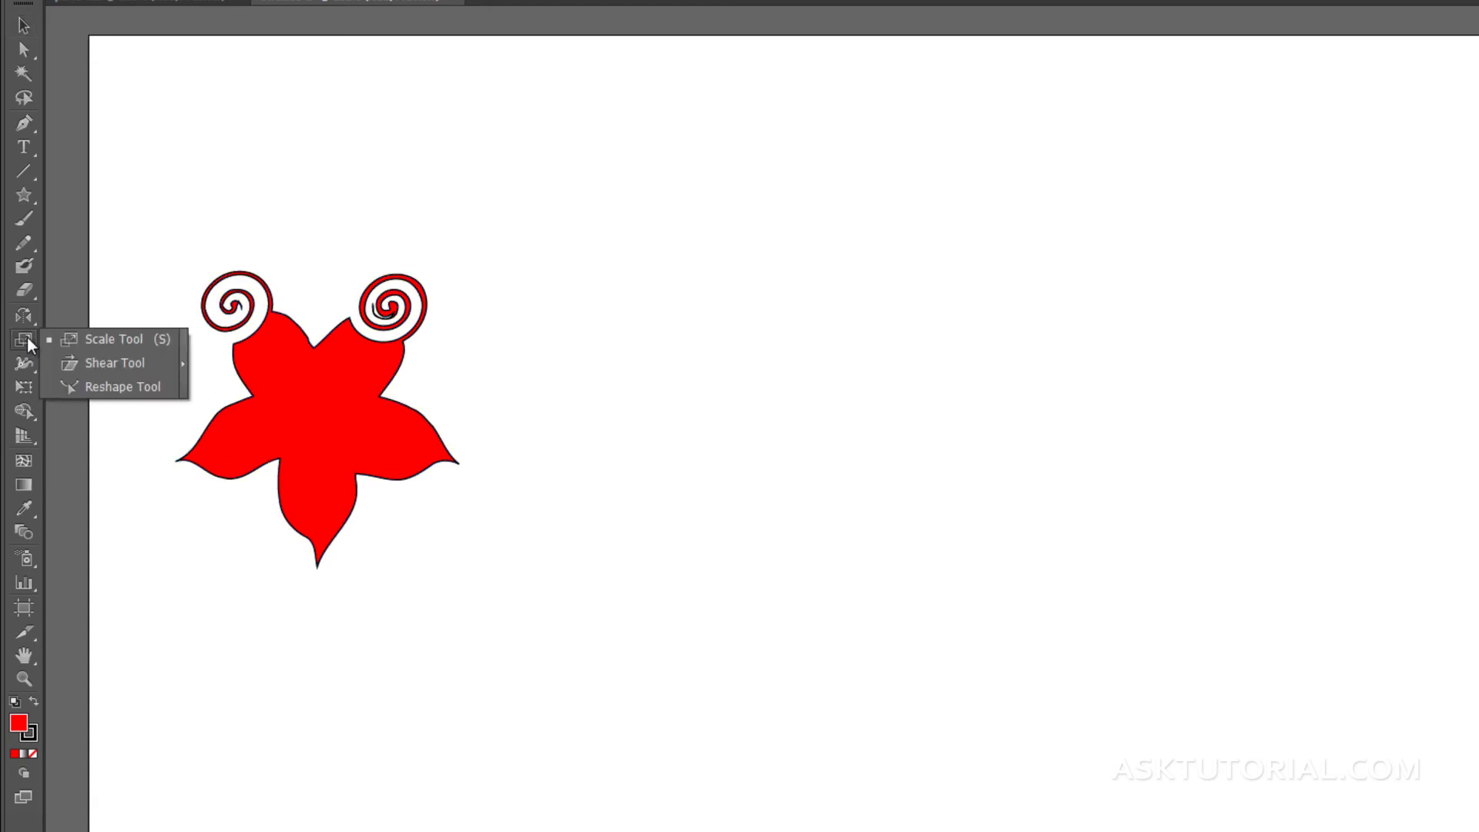
click(116, 366)
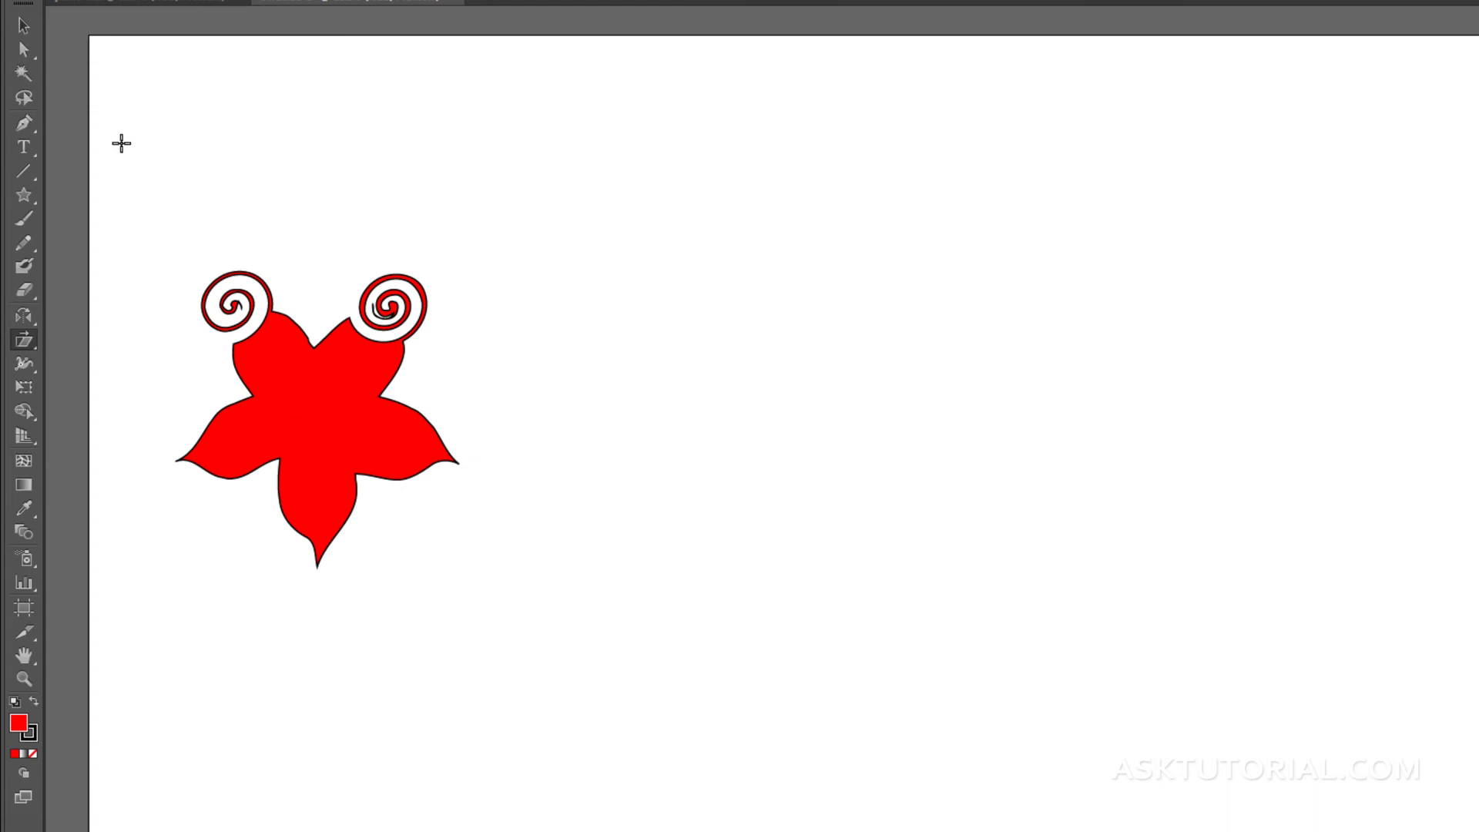
click(23, 28)
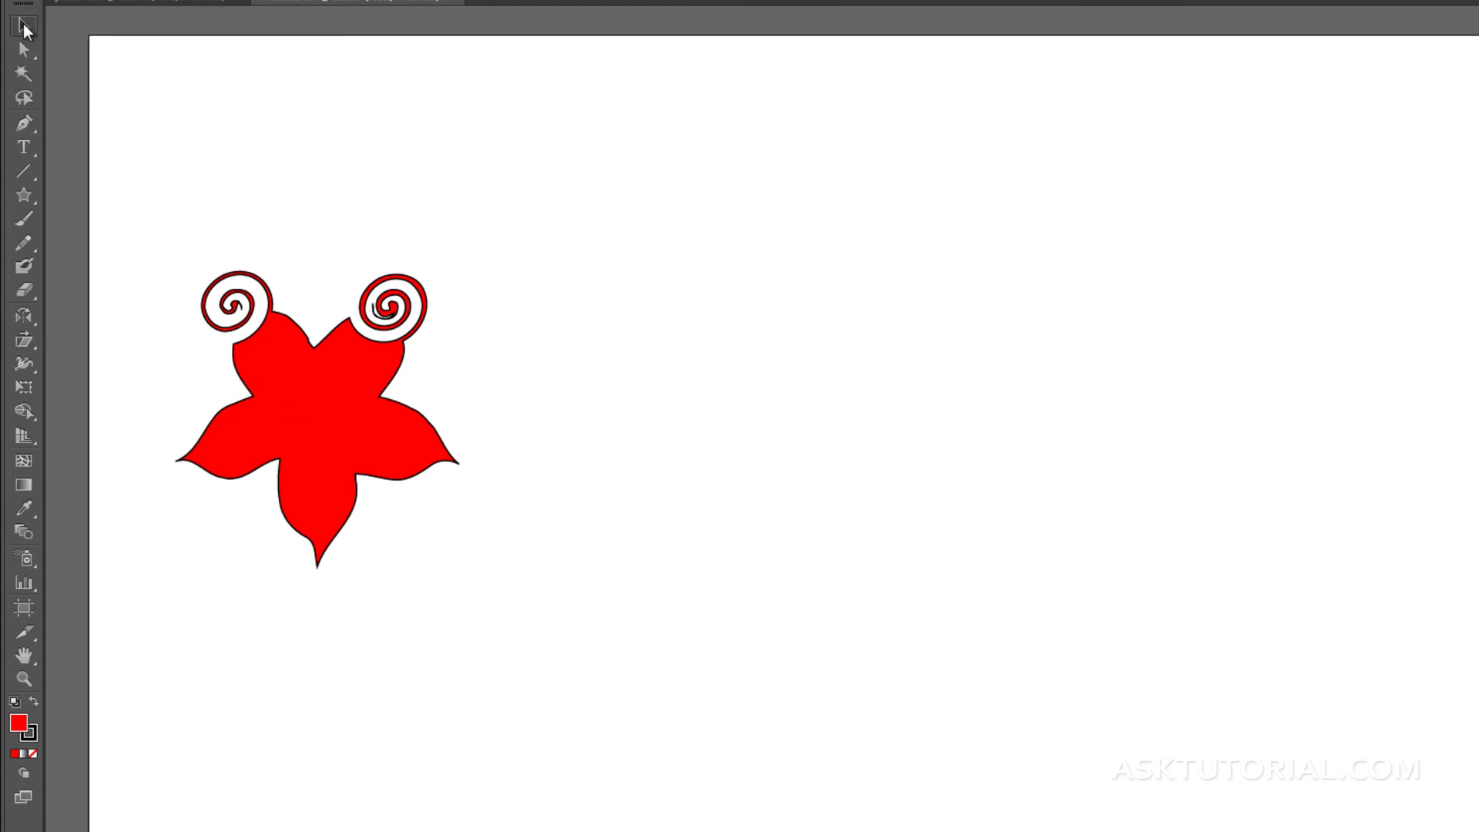
click(312, 368)
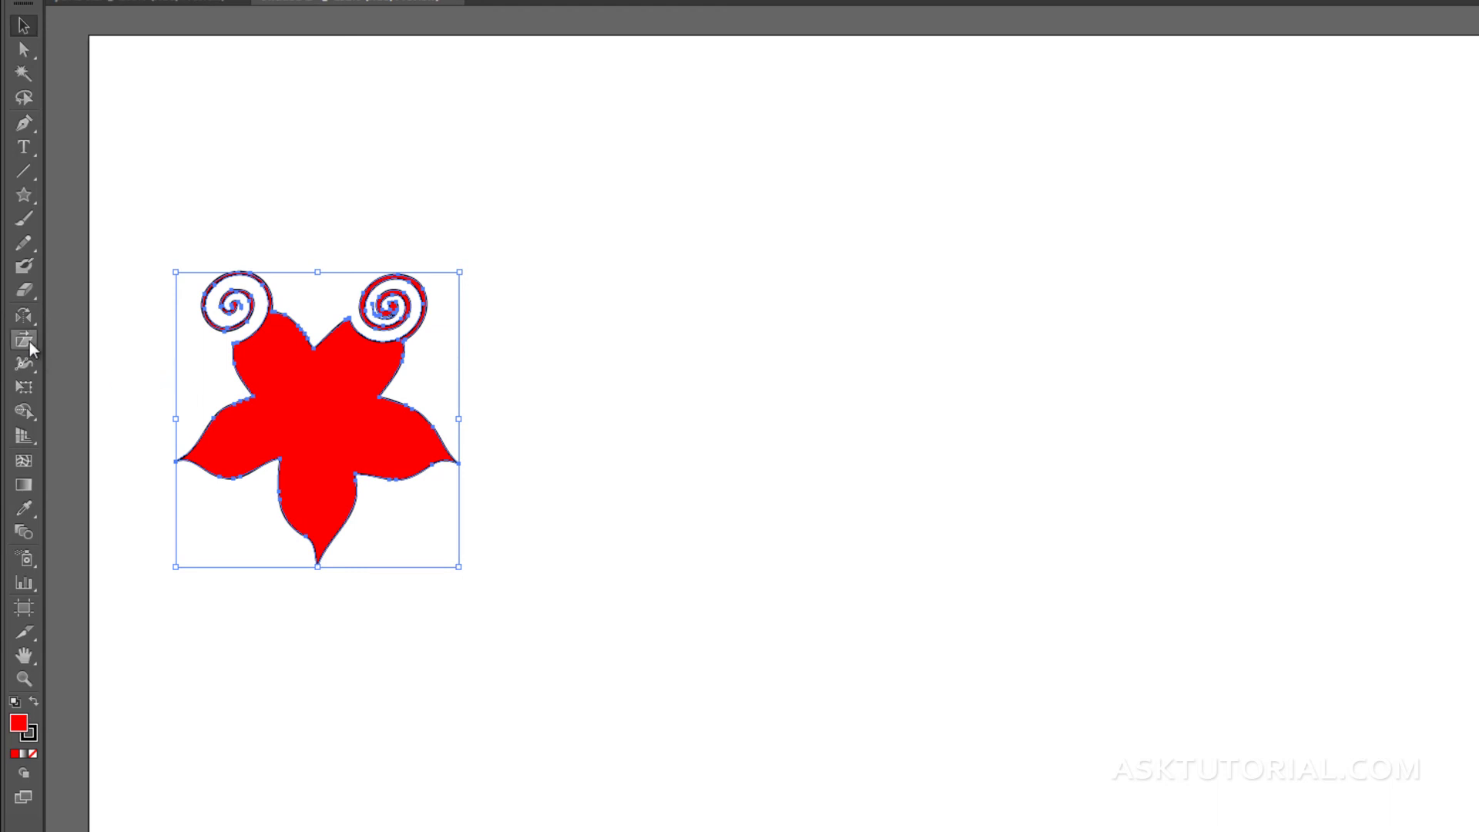
click(29, 340)
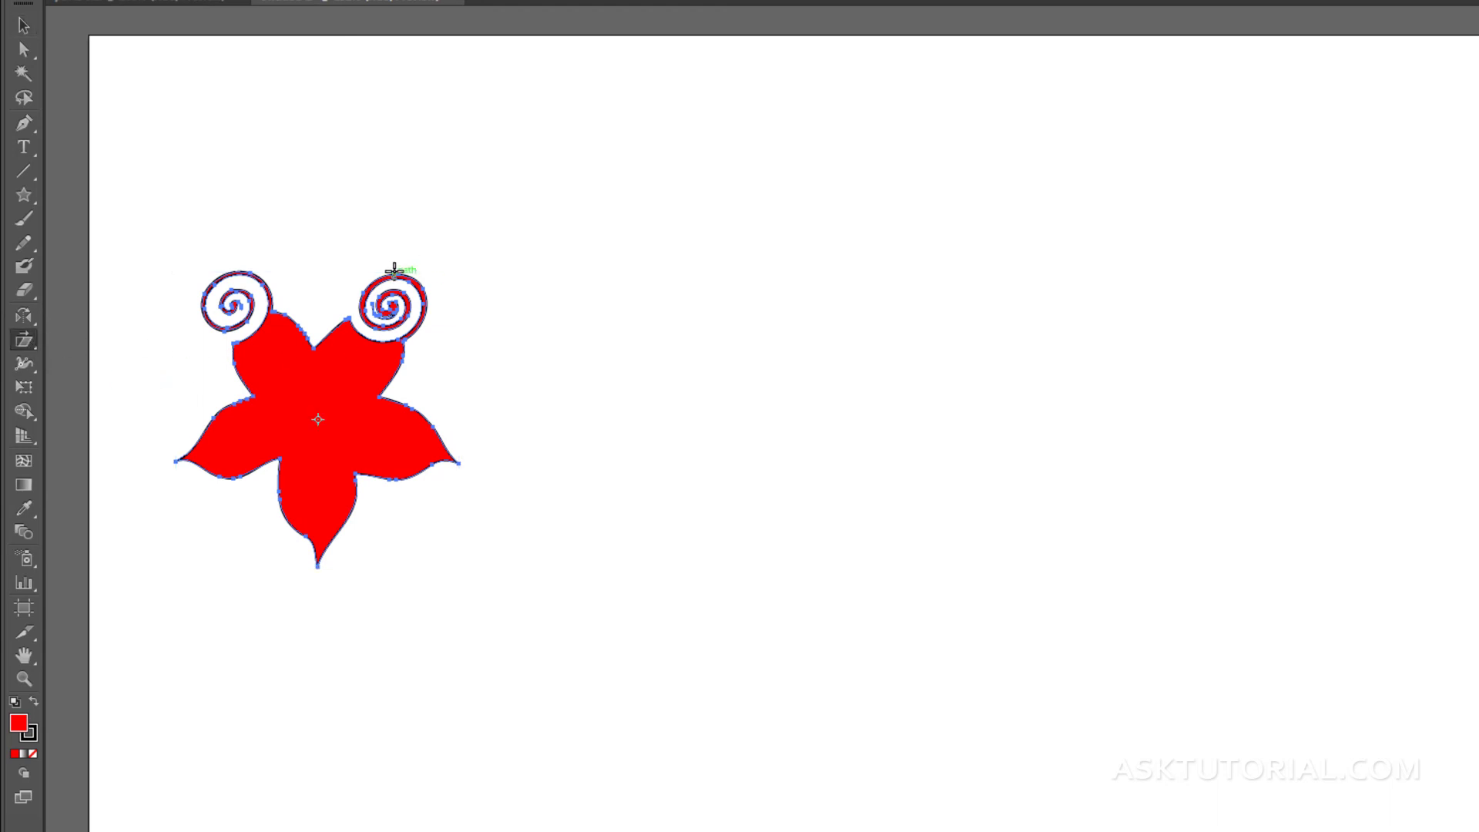
drag(393, 271, 425, 383)
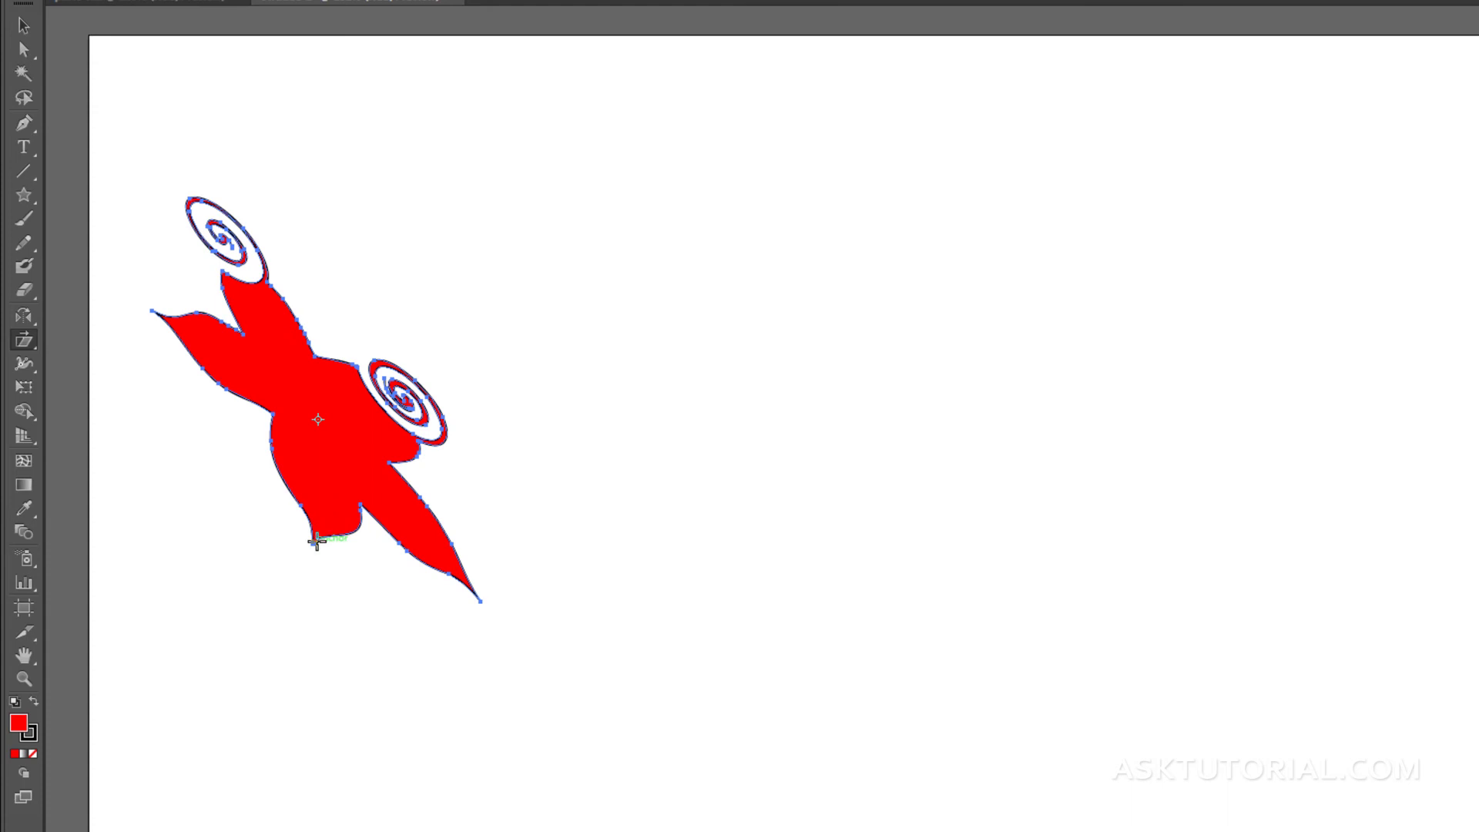
drag(316, 542, 121, 487)
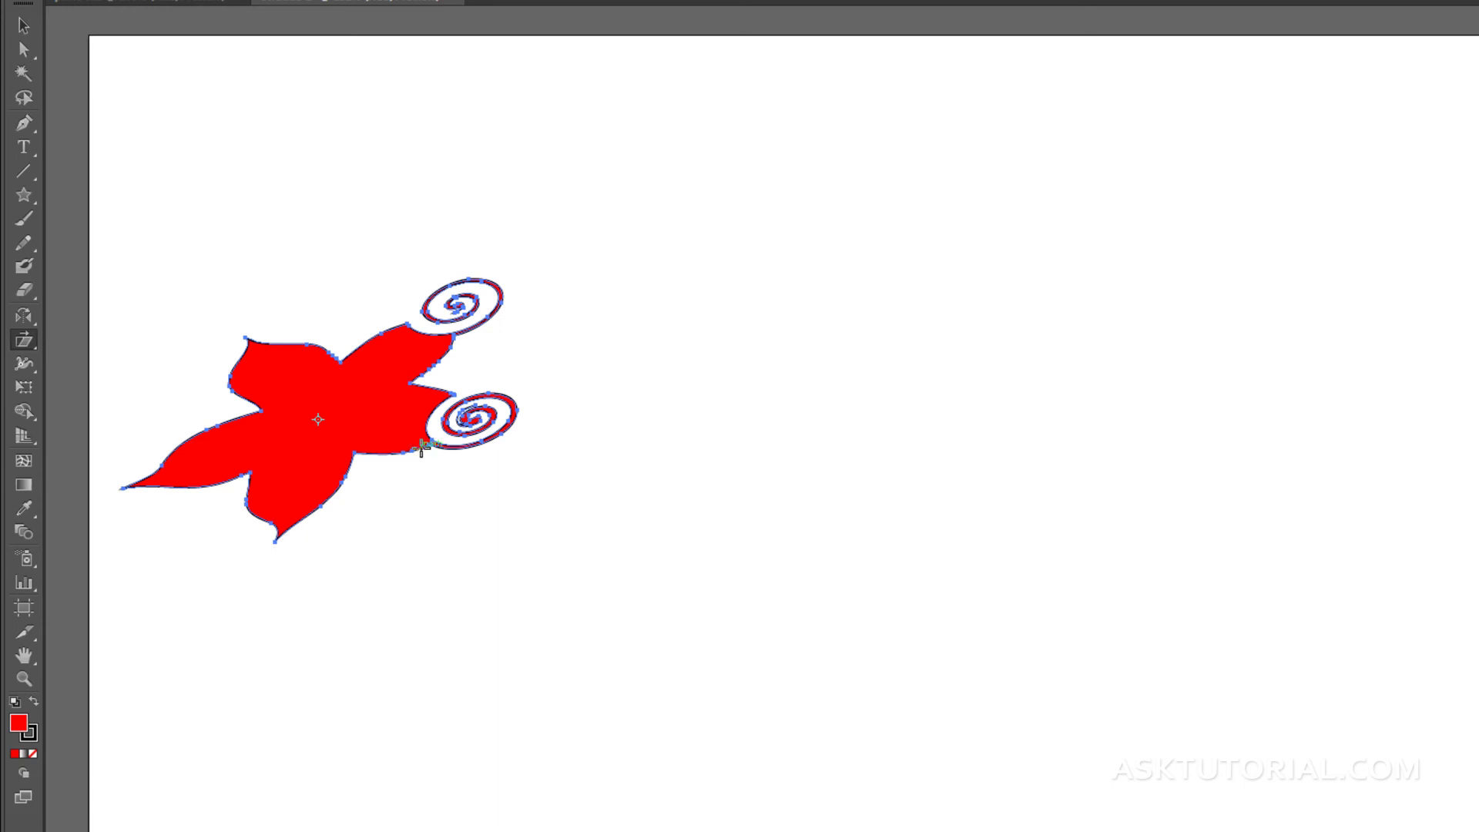
drag(422, 451, 408, 580)
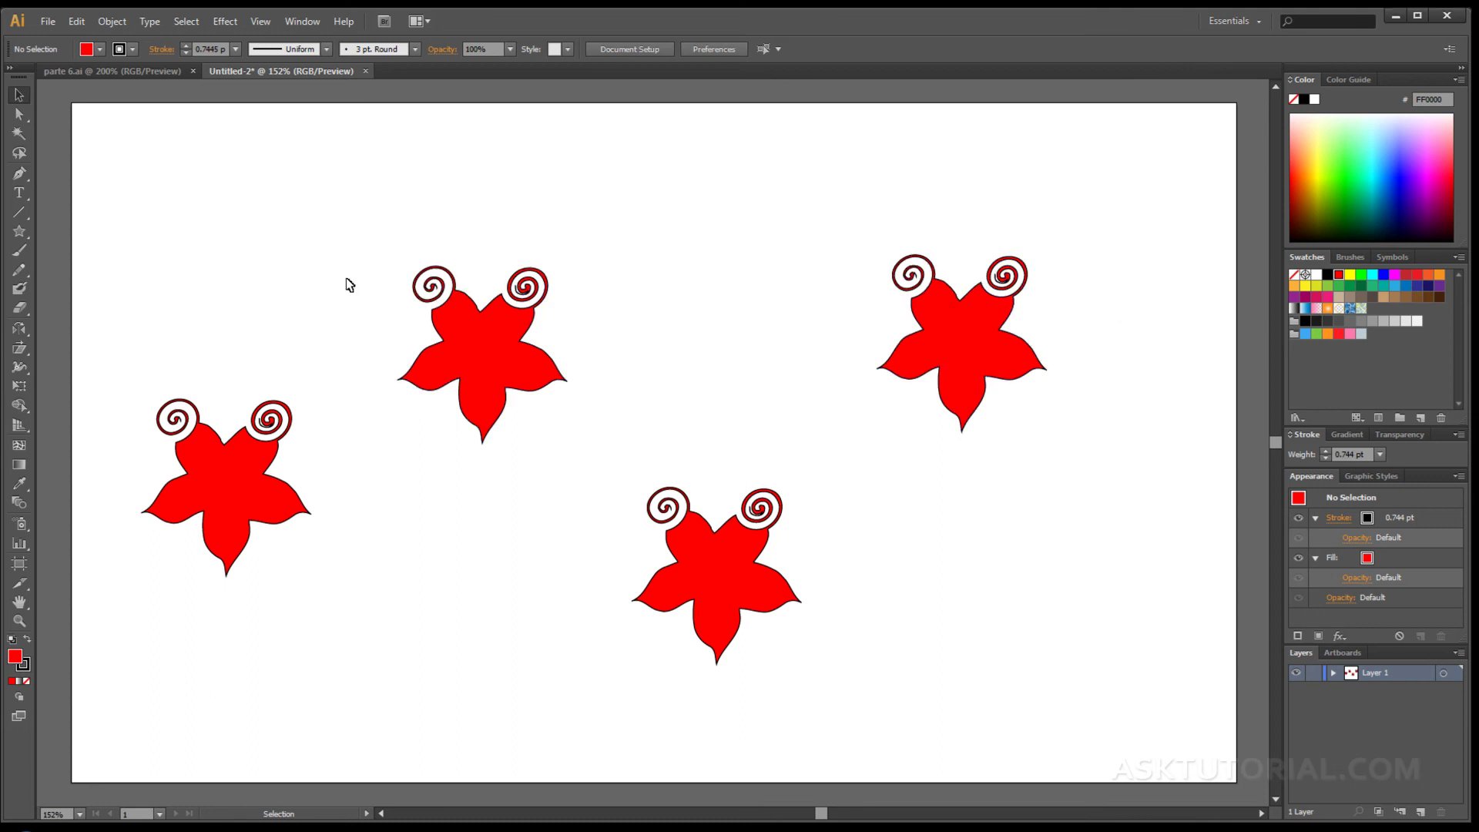
Select all four red stars and show the Align controls just beside the rightmost star.
drag(132, 189, 1060, 709)
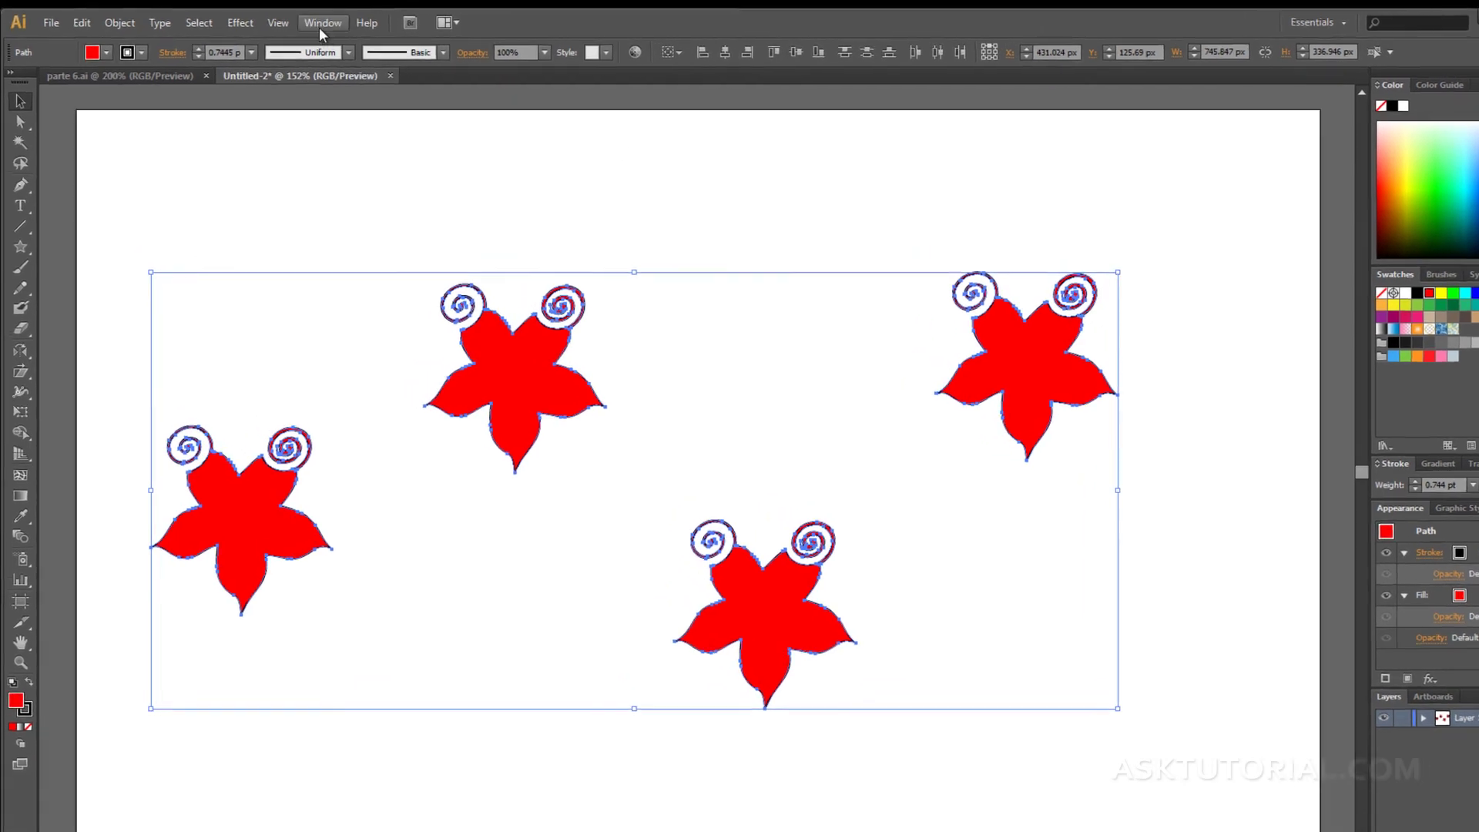
click(321, 24)
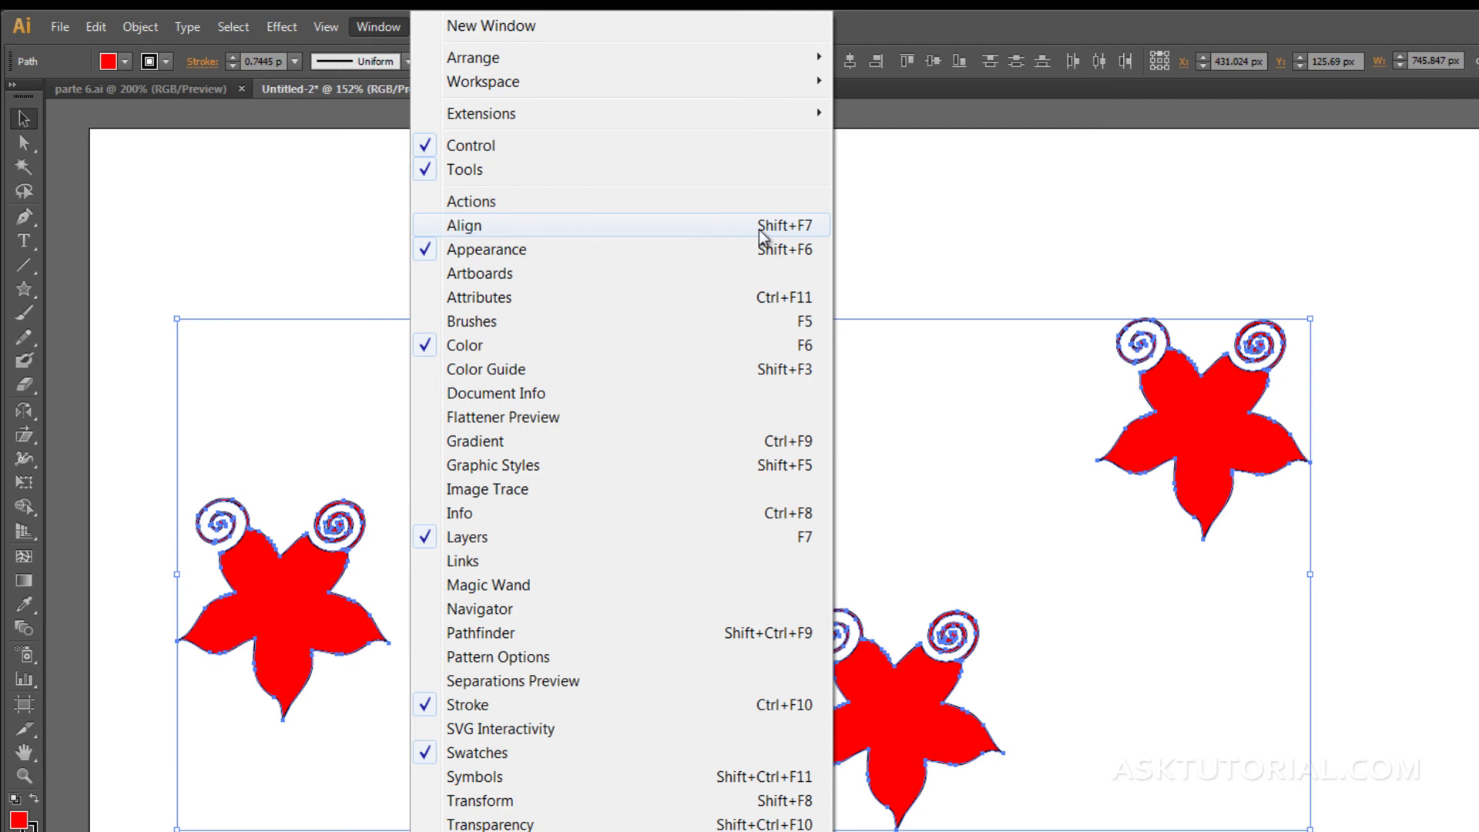
click(761, 225)
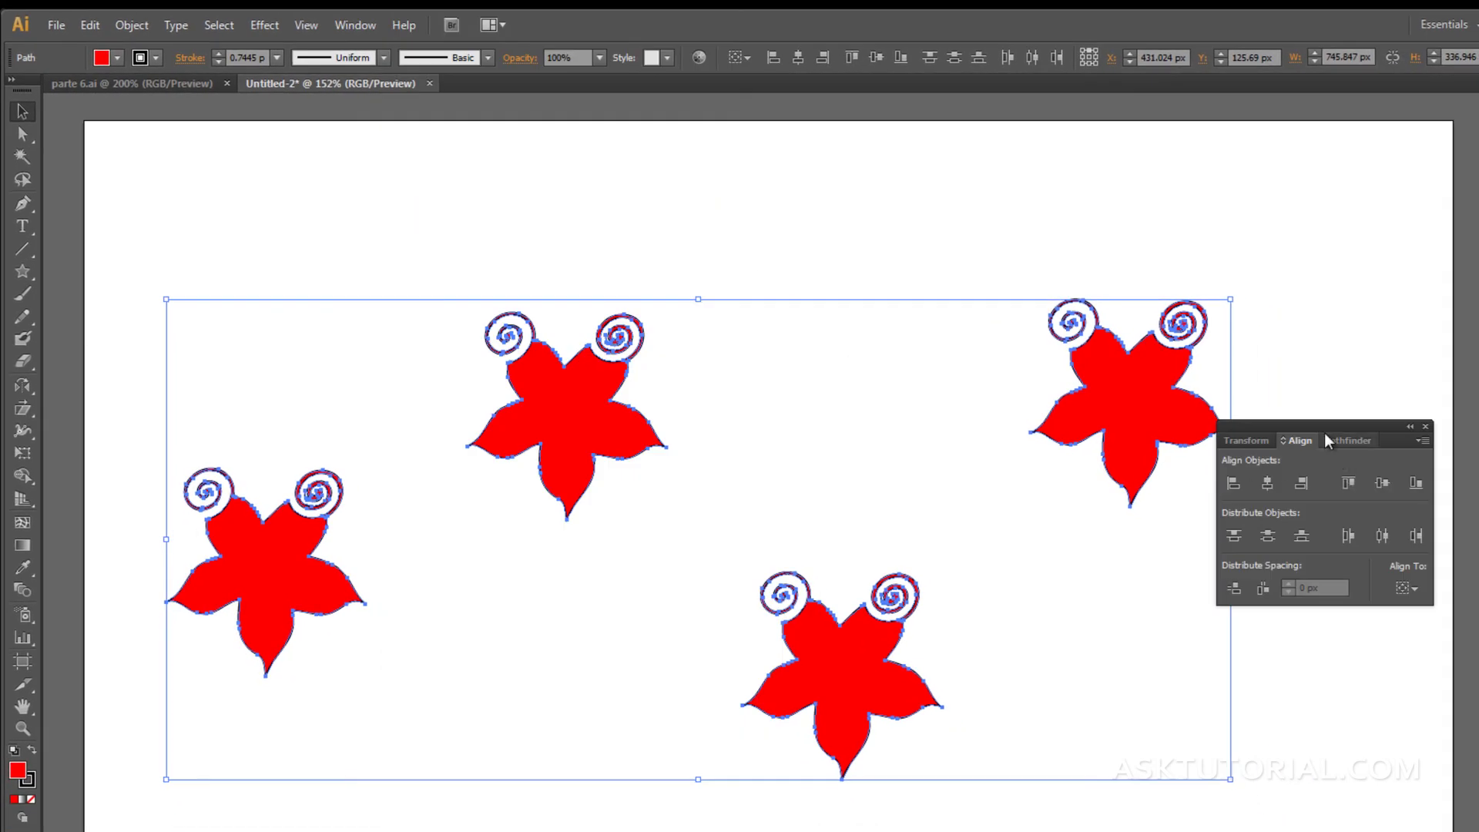
drag(1325, 423, 1339, 373)
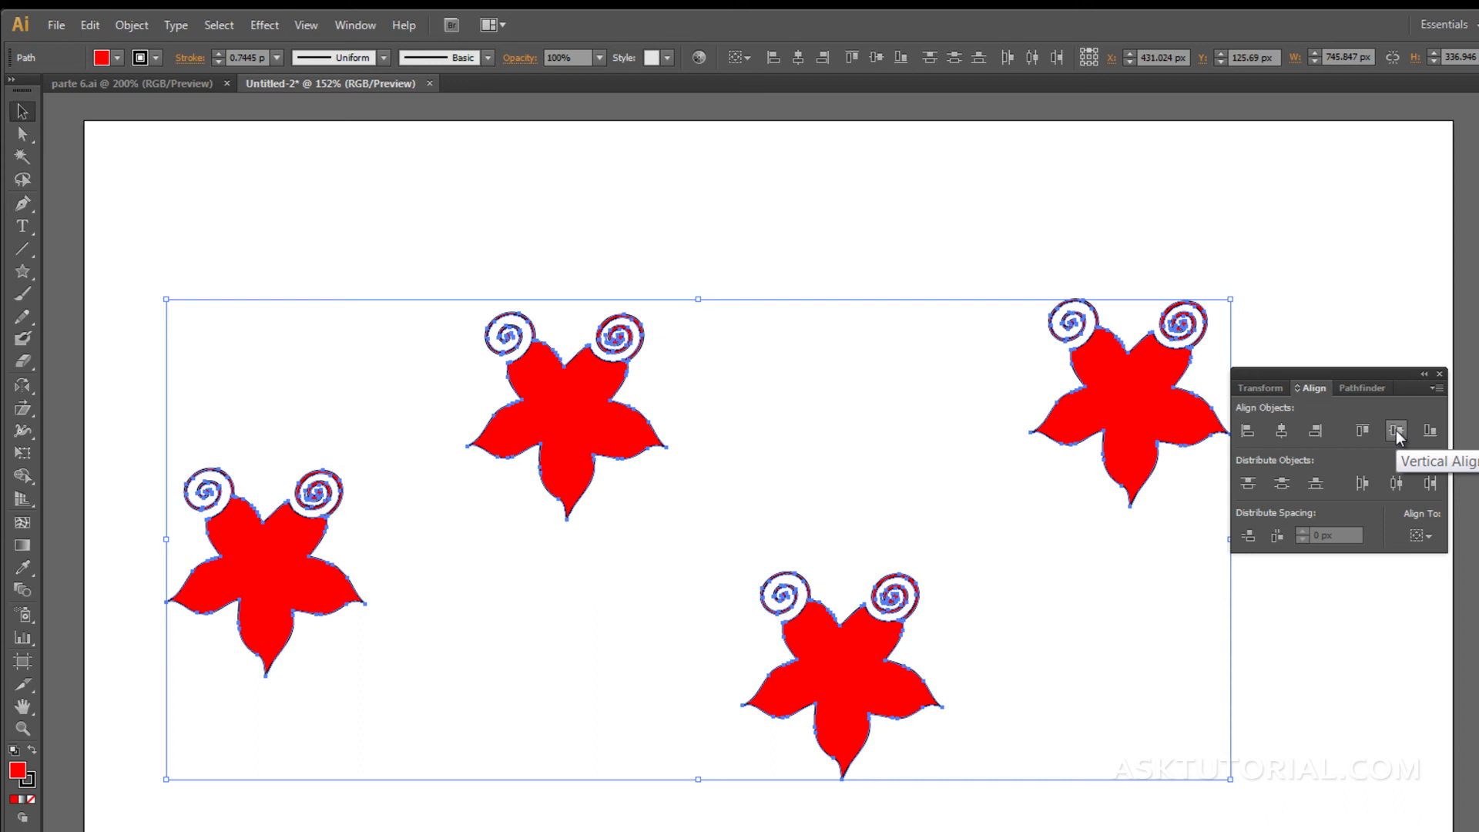
Align the four stars to their left edges and undo it, then align them to their horizontal centres and undo that.
click(1248, 431)
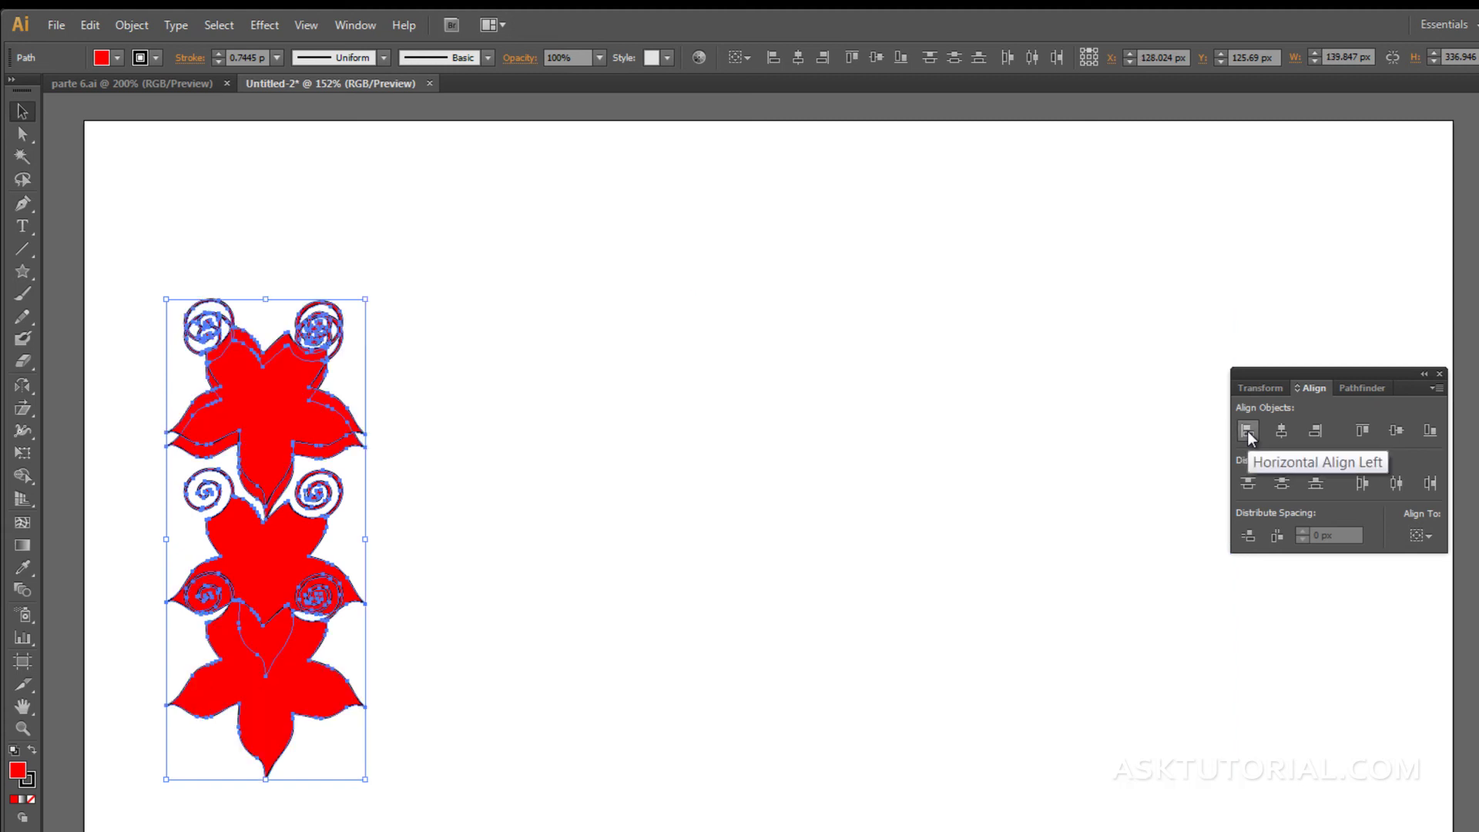
key(ctrl+z)
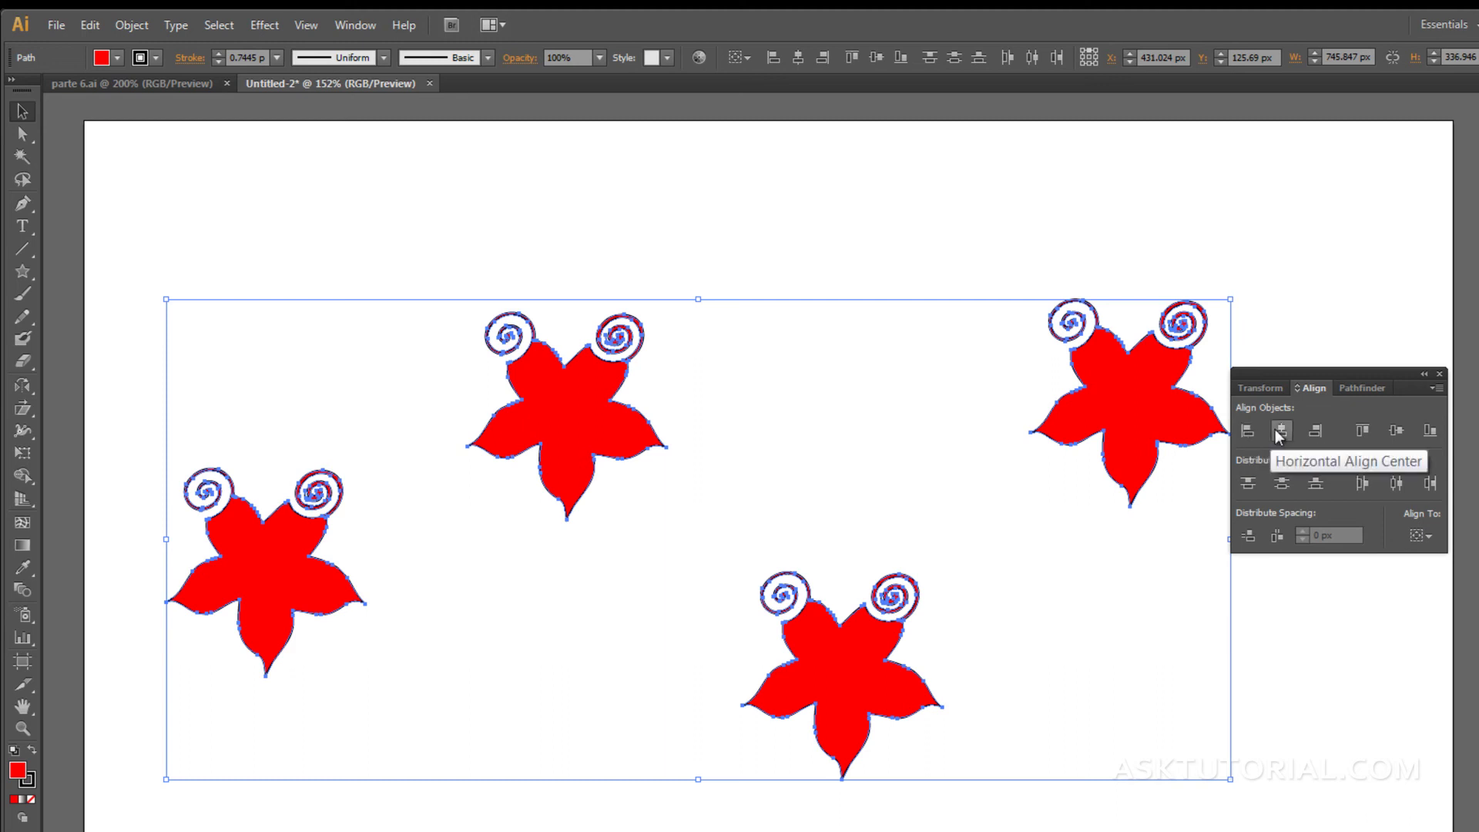
click(1280, 433)
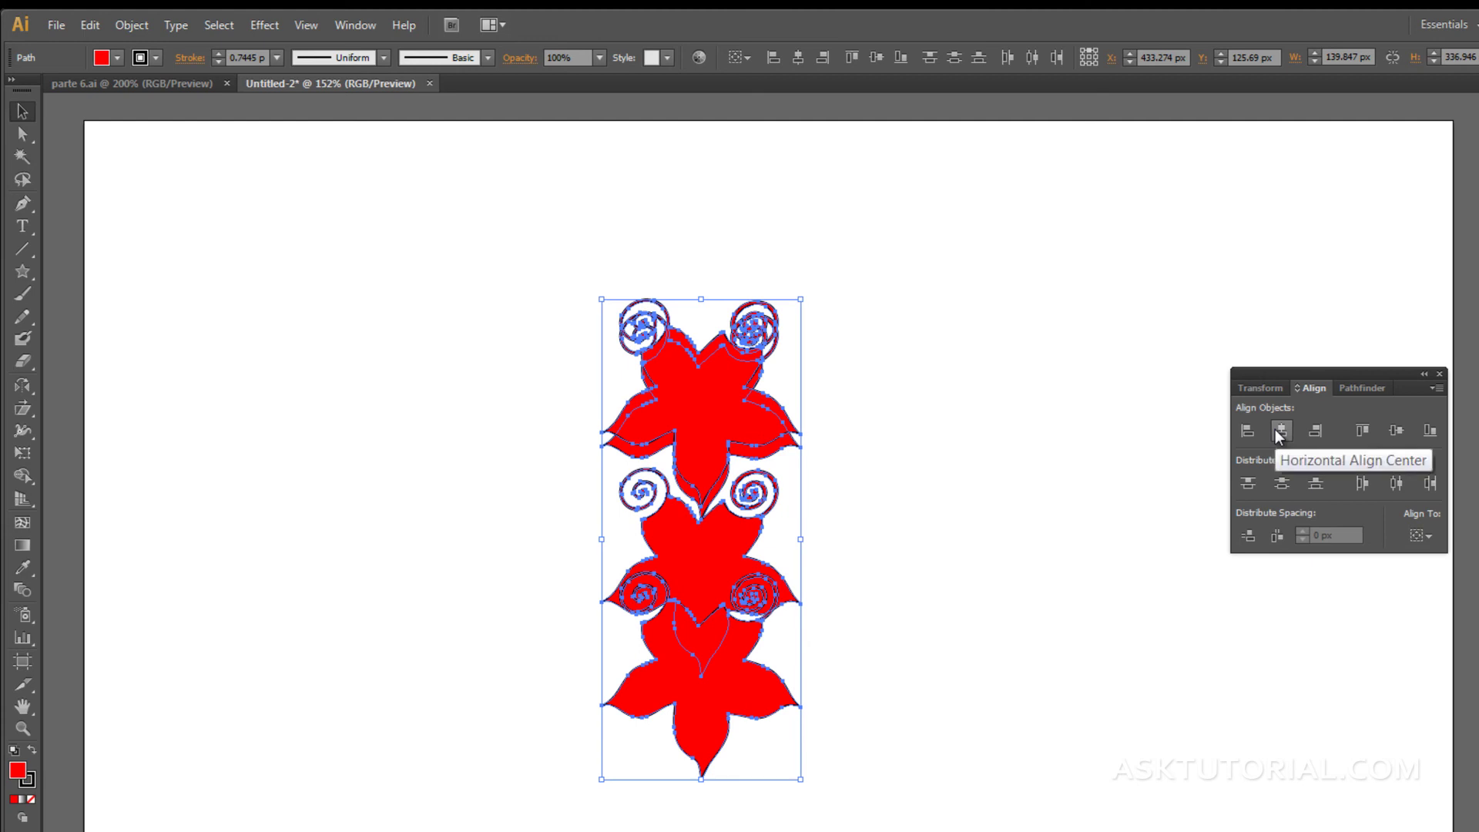
key(ctrl+z)
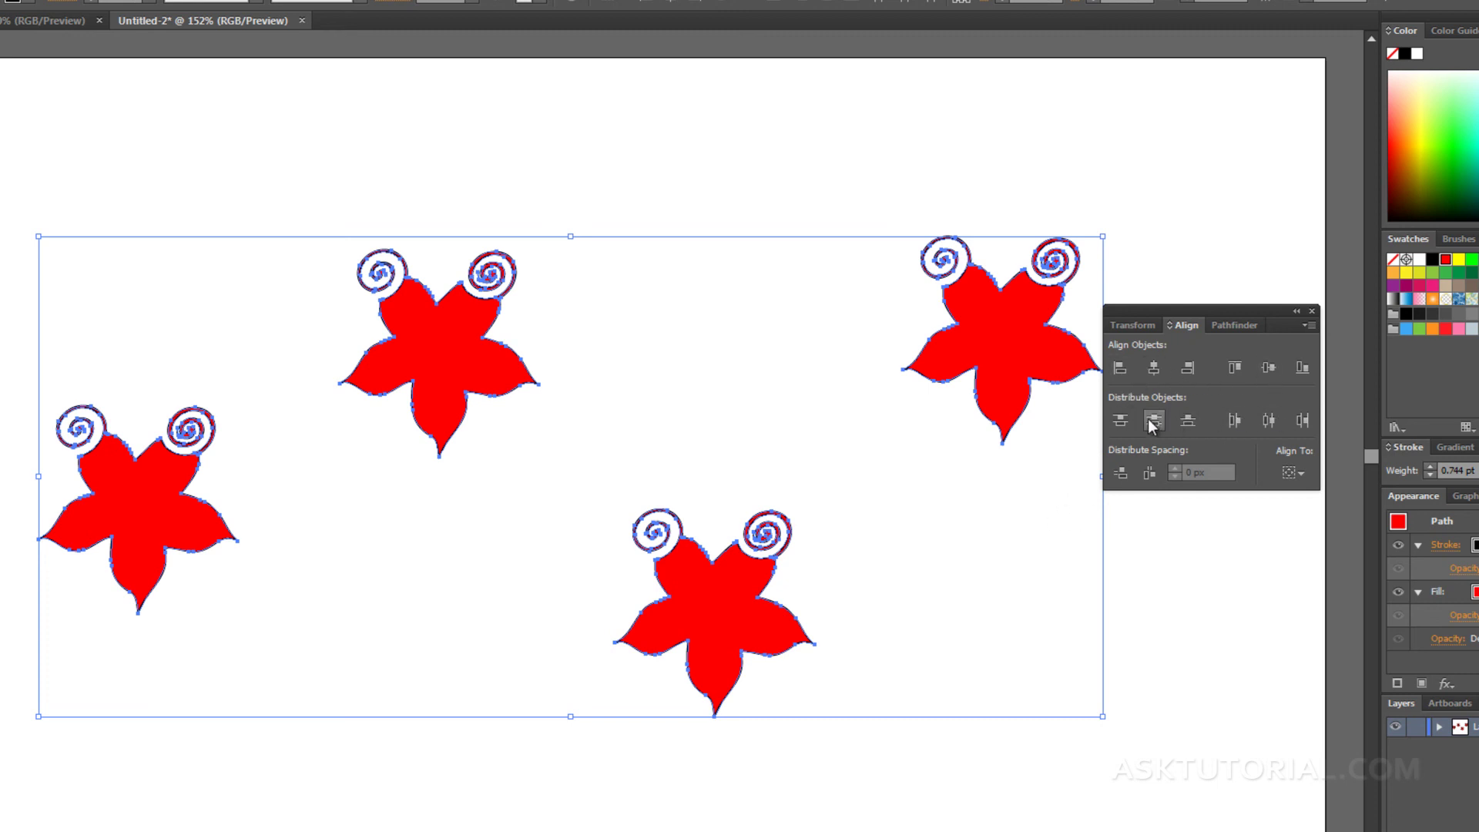
Examine the Align To reference choices and the additional alignment options for the selected stars.
click(1301, 473)
click(1290, 468)
click(1294, 469)
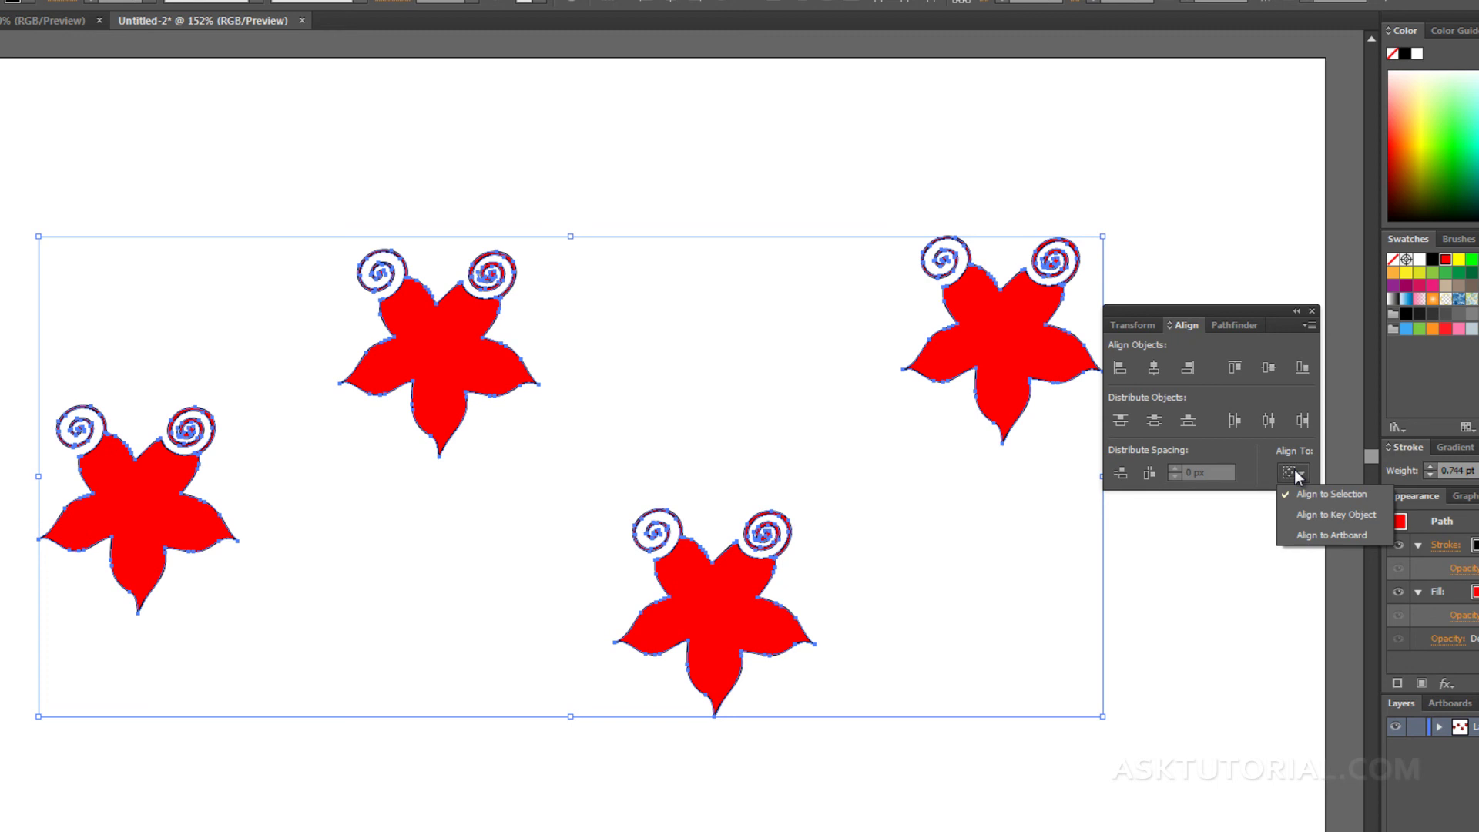
click(1259, 464)
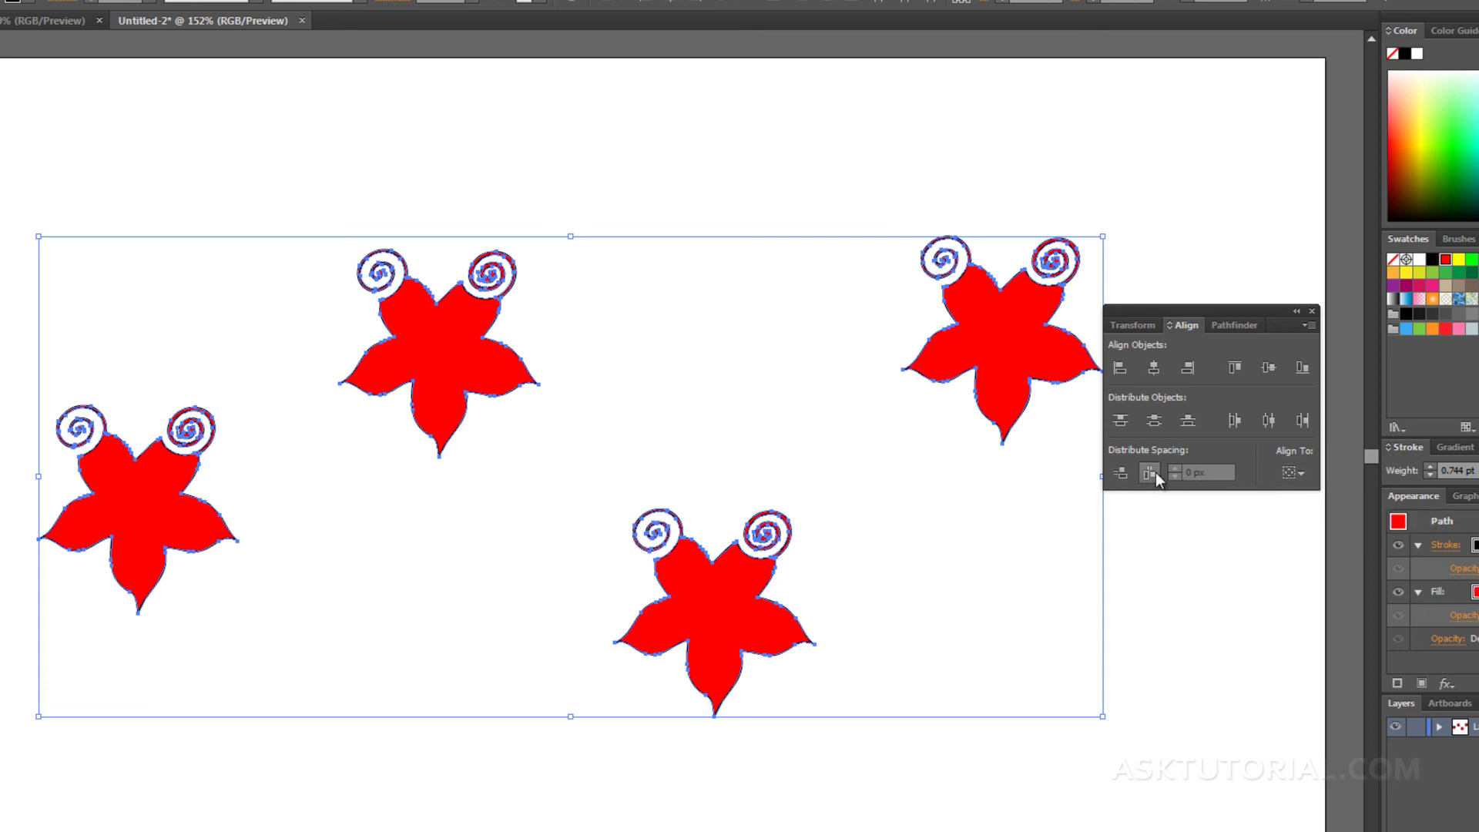
click(1308, 325)
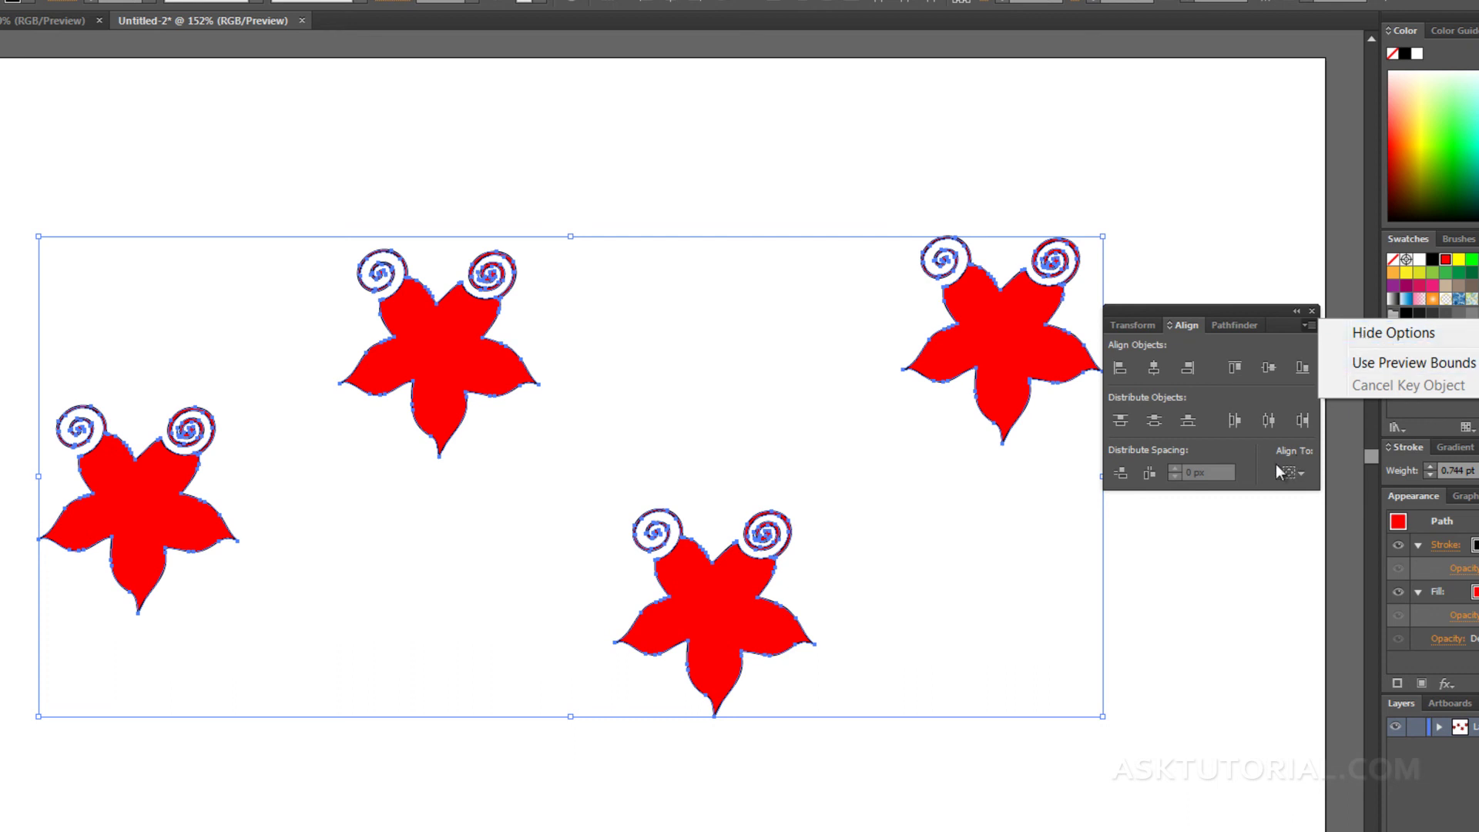
Distribute the four stars by their horizontal centres across the artboard and move the Align controls below the rightmost star.
click(1247, 457)
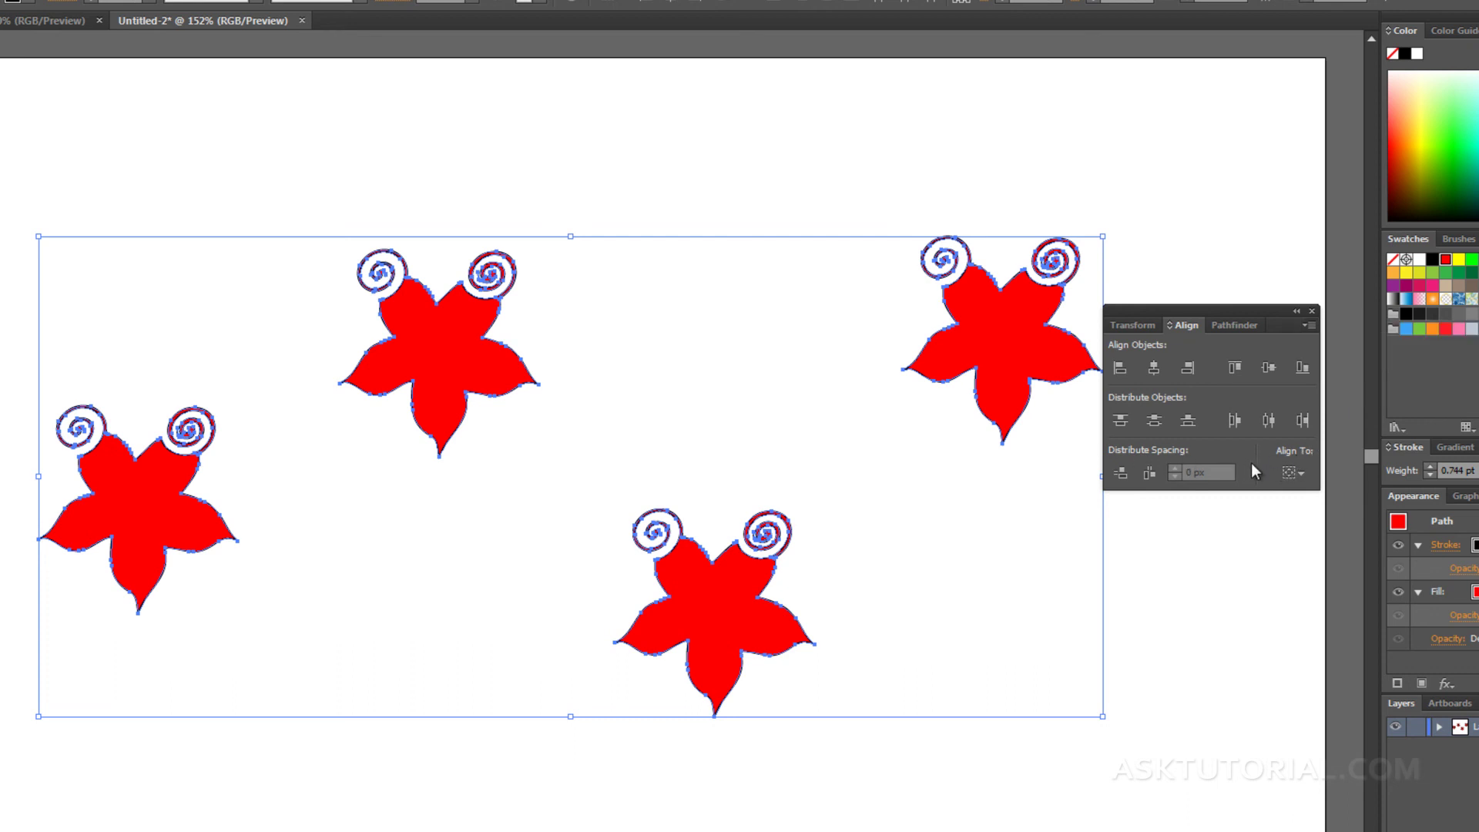
click(1298, 474)
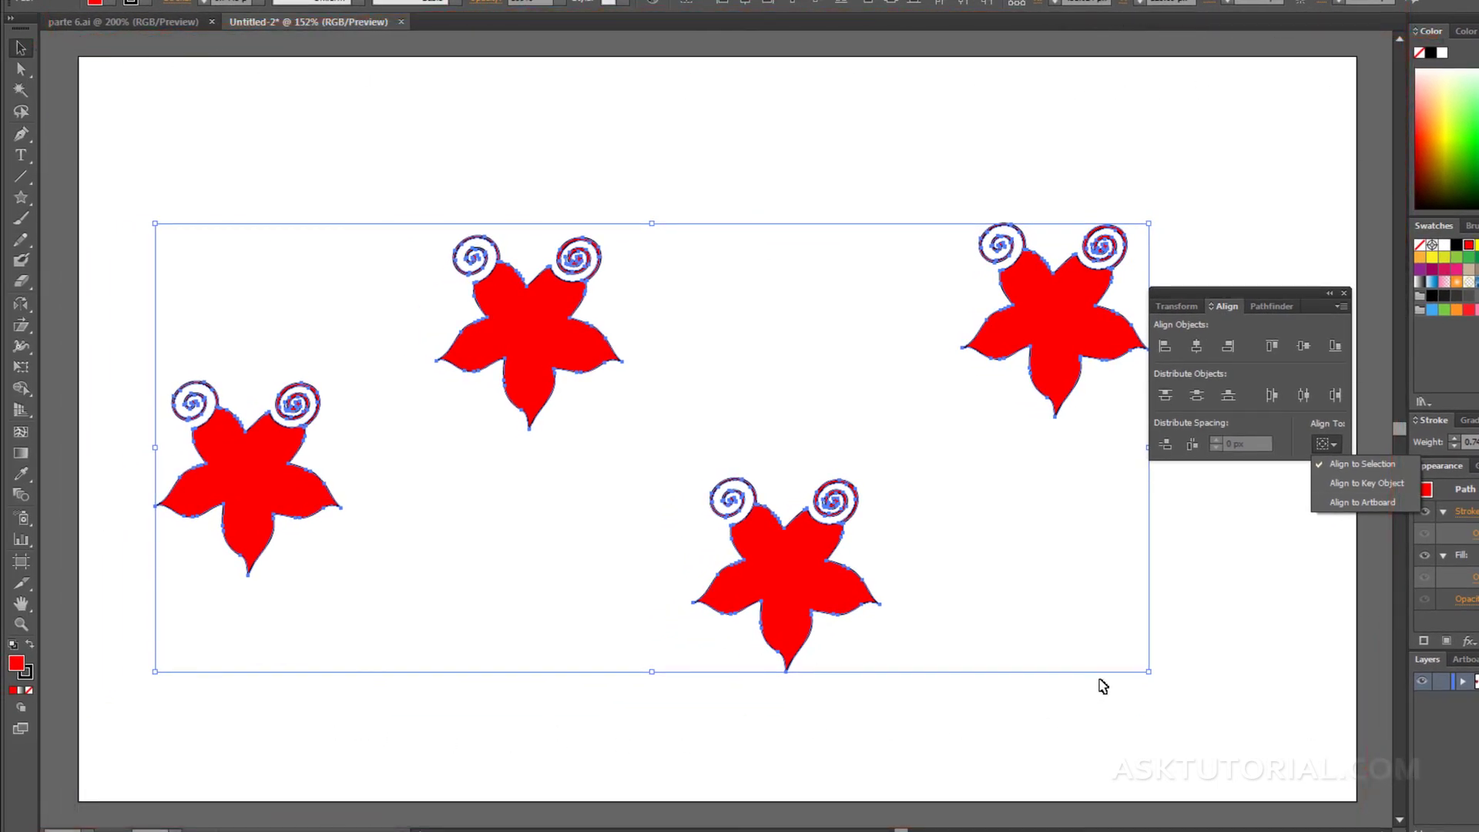
click(1351, 502)
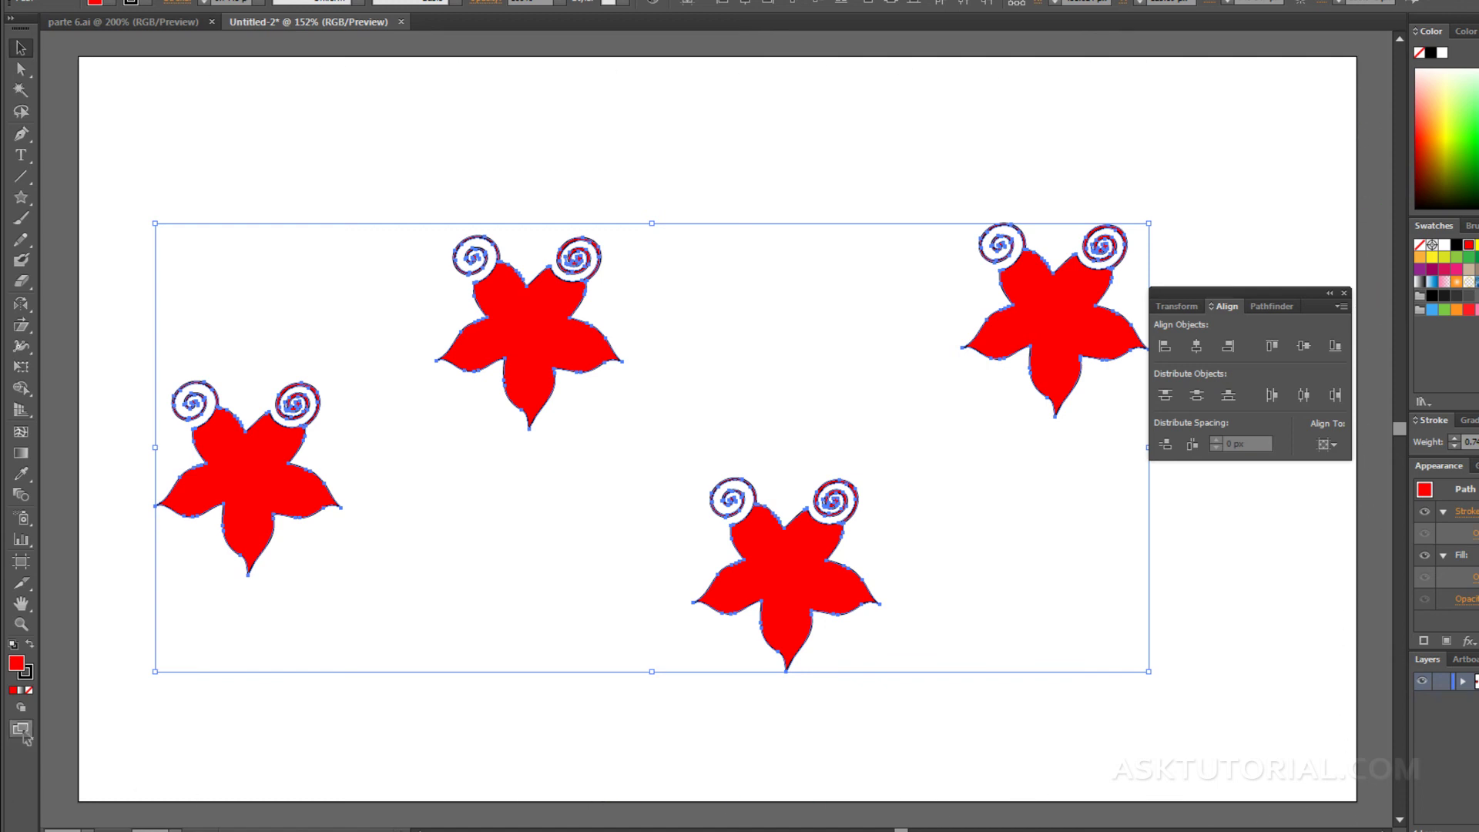
click(1304, 395)
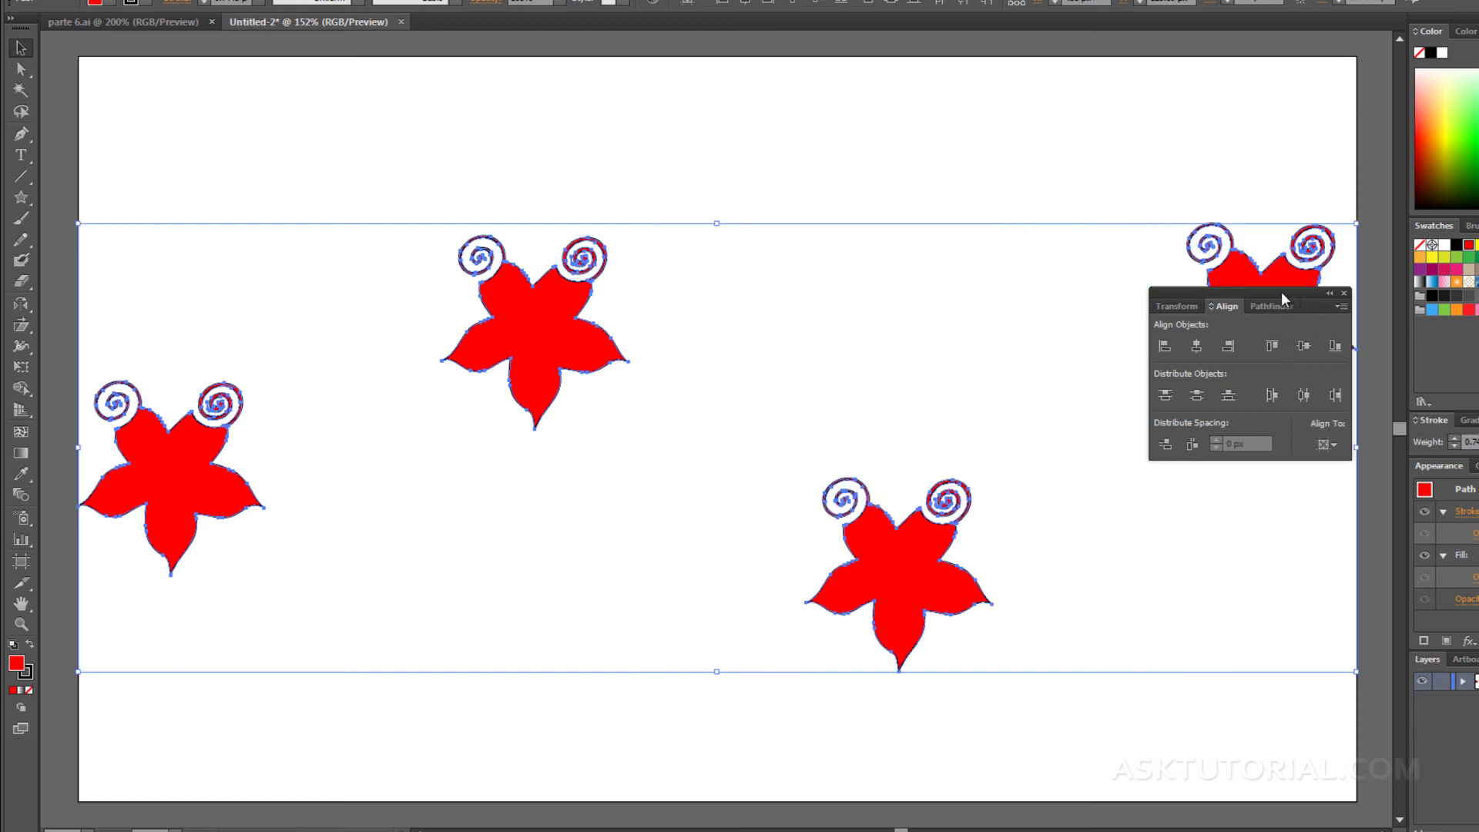
drag(1282, 291, 1278, 448)
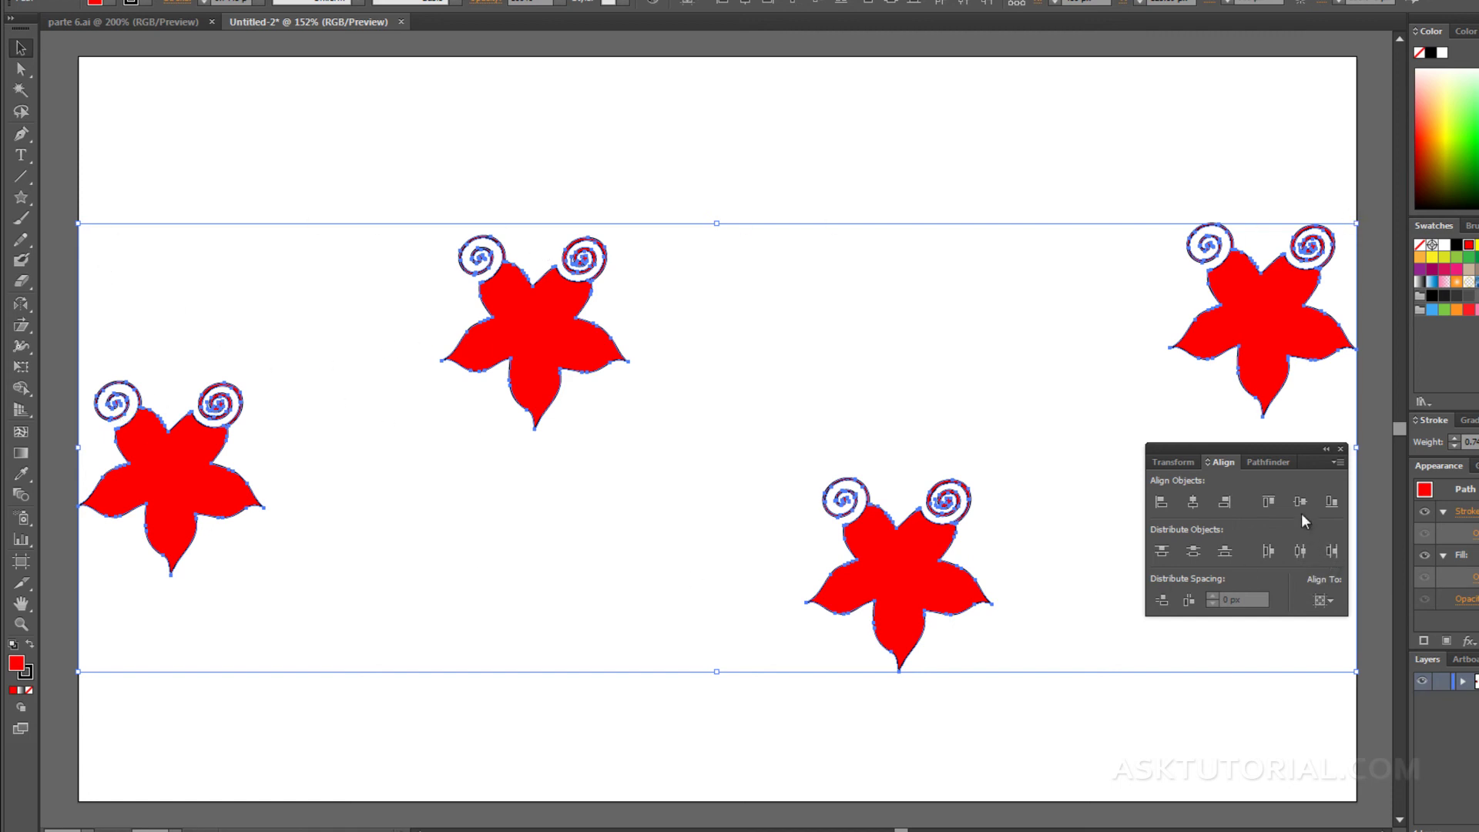
Align the stars to the artboard's horizontal centre and undo it, then align them to its vertical centre and undo that.
click(1190, 501)
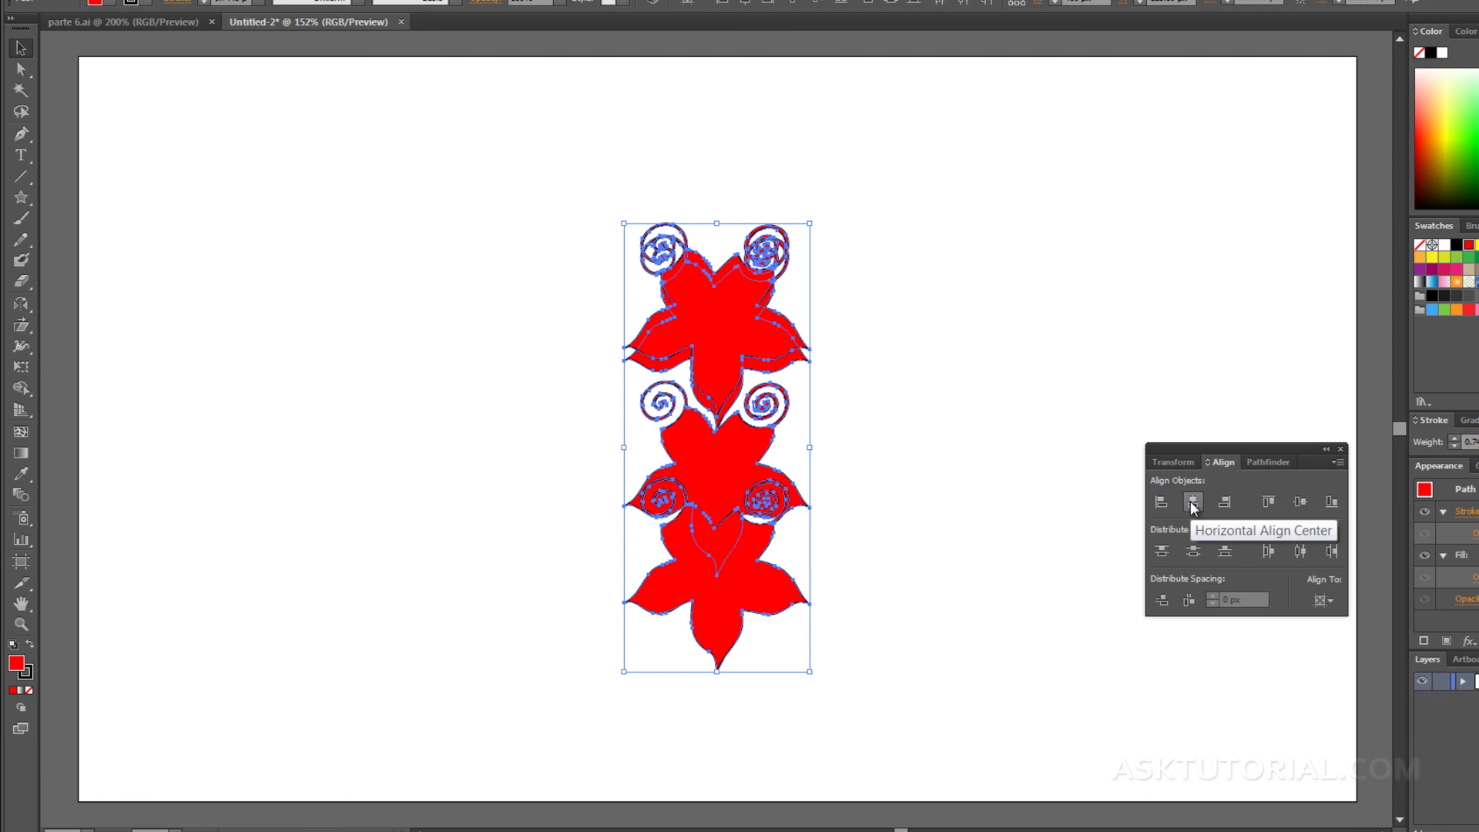
key(ctrl+z)
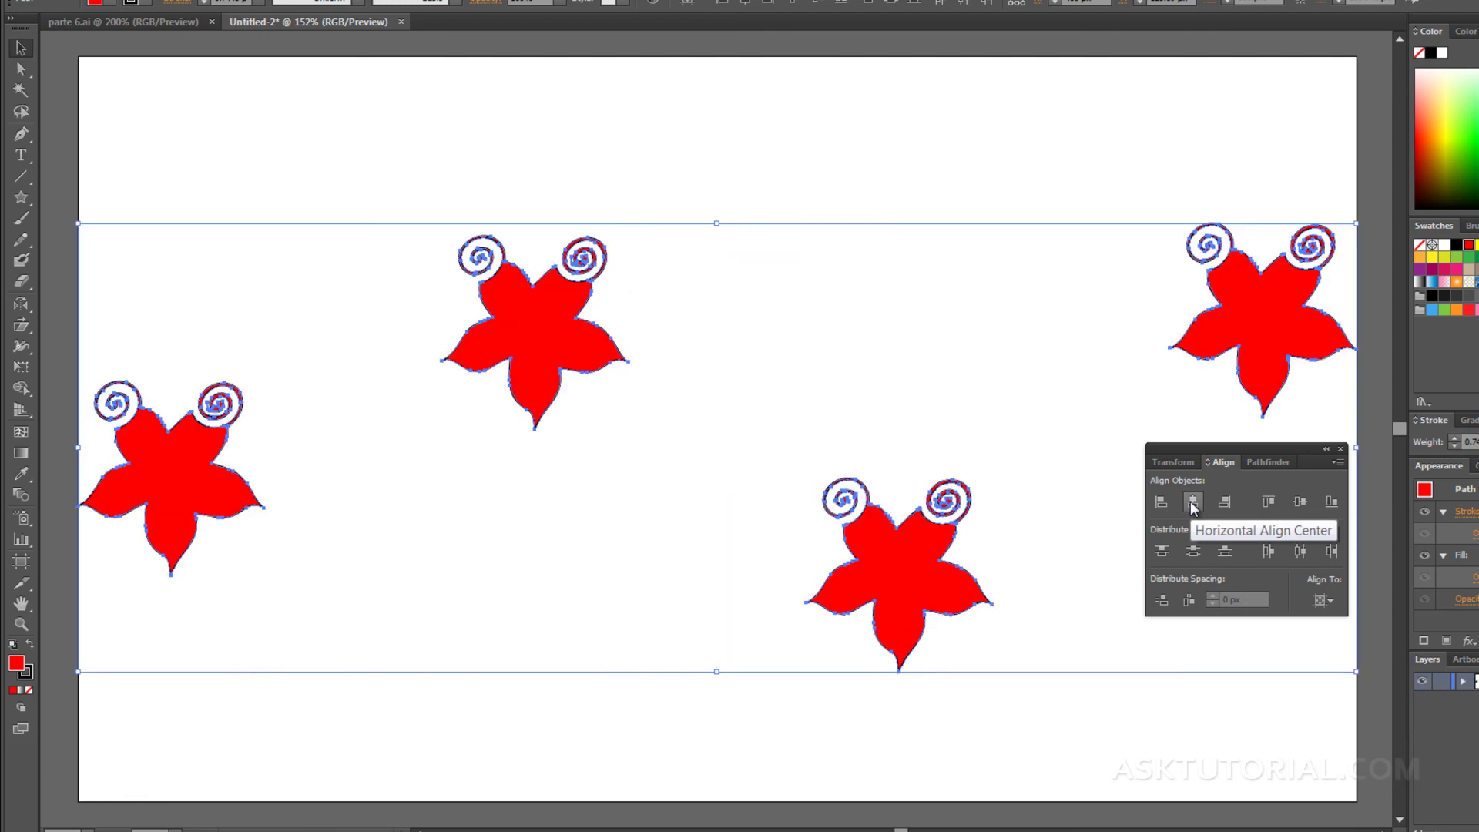
click(1301, 503)
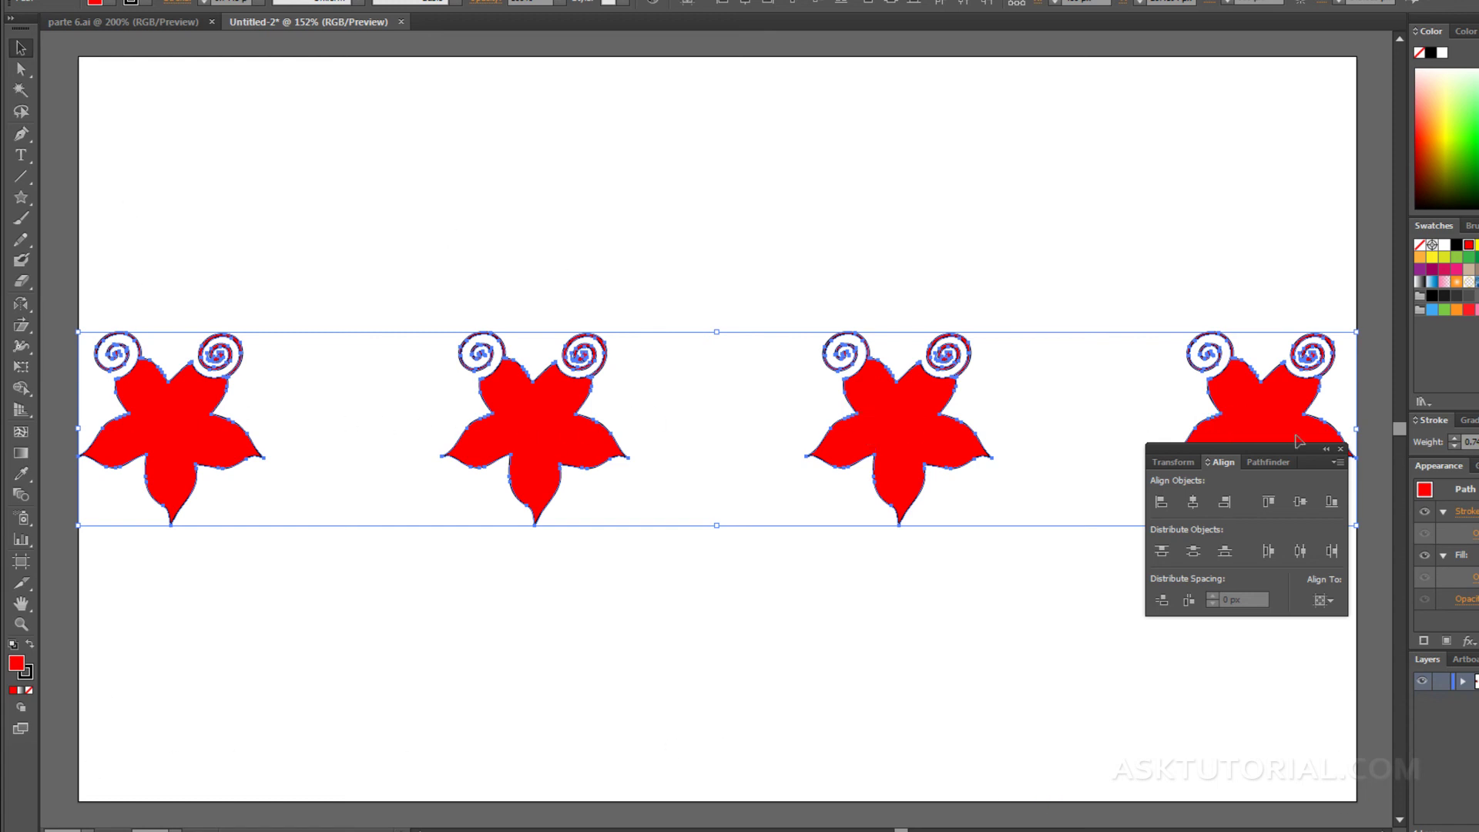
click(1322, 599)
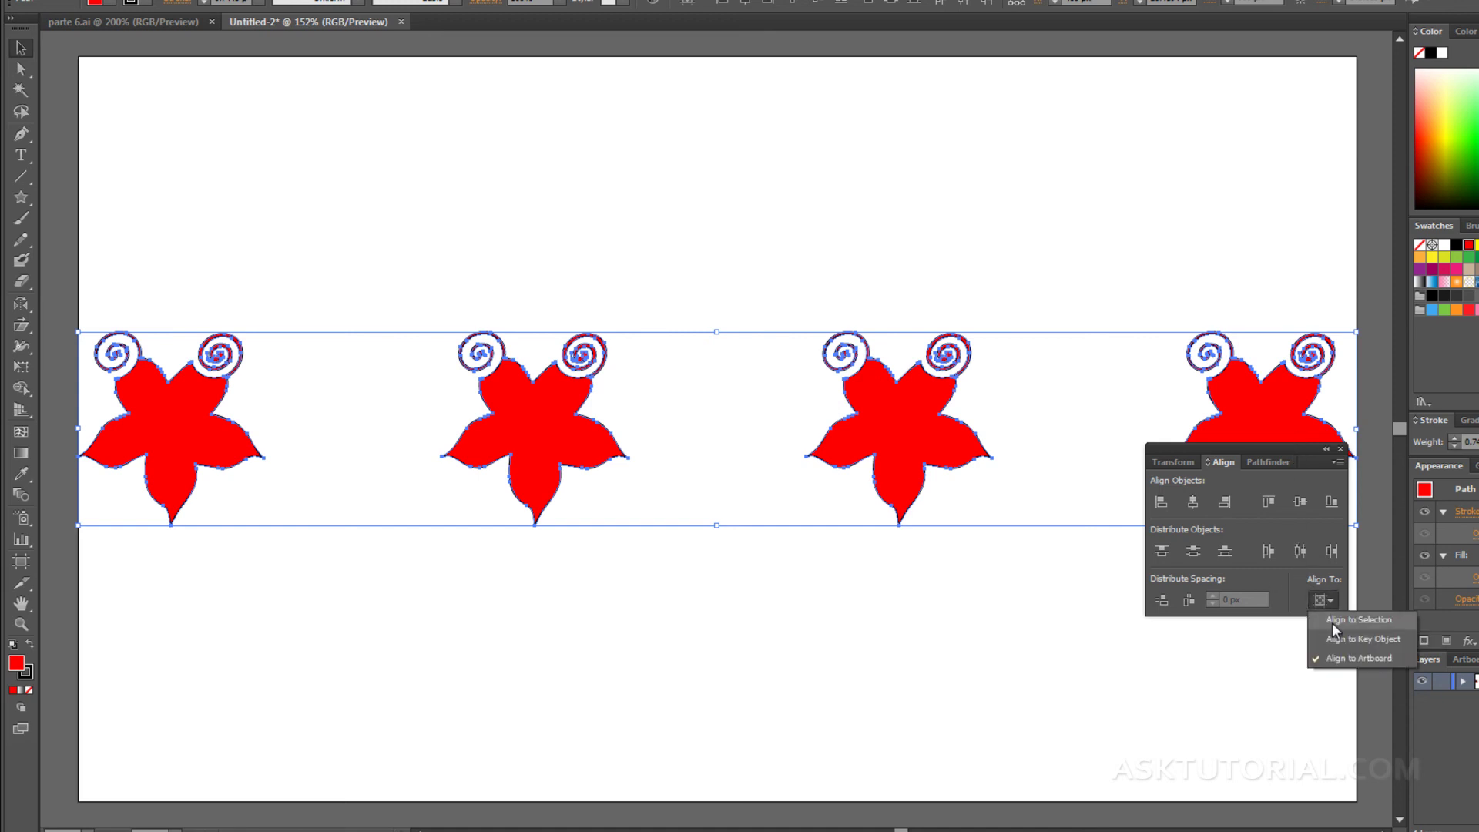
click(1297, 584)
key(ctrl+z)
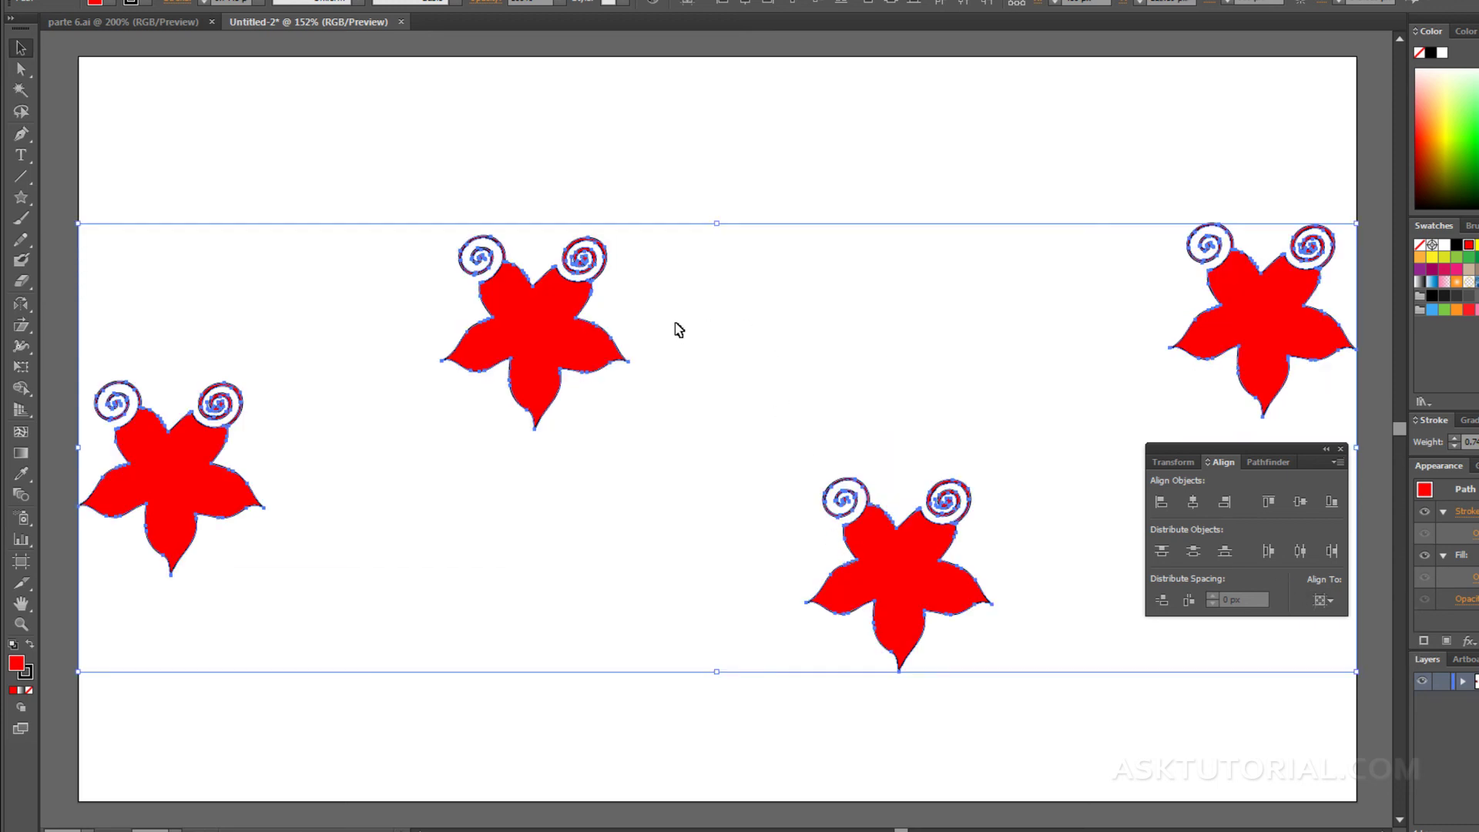
Move the four stars up near the artboard's upper edge and align their vertical centres relative to the selection.
drag(203, 460, 201, 316)
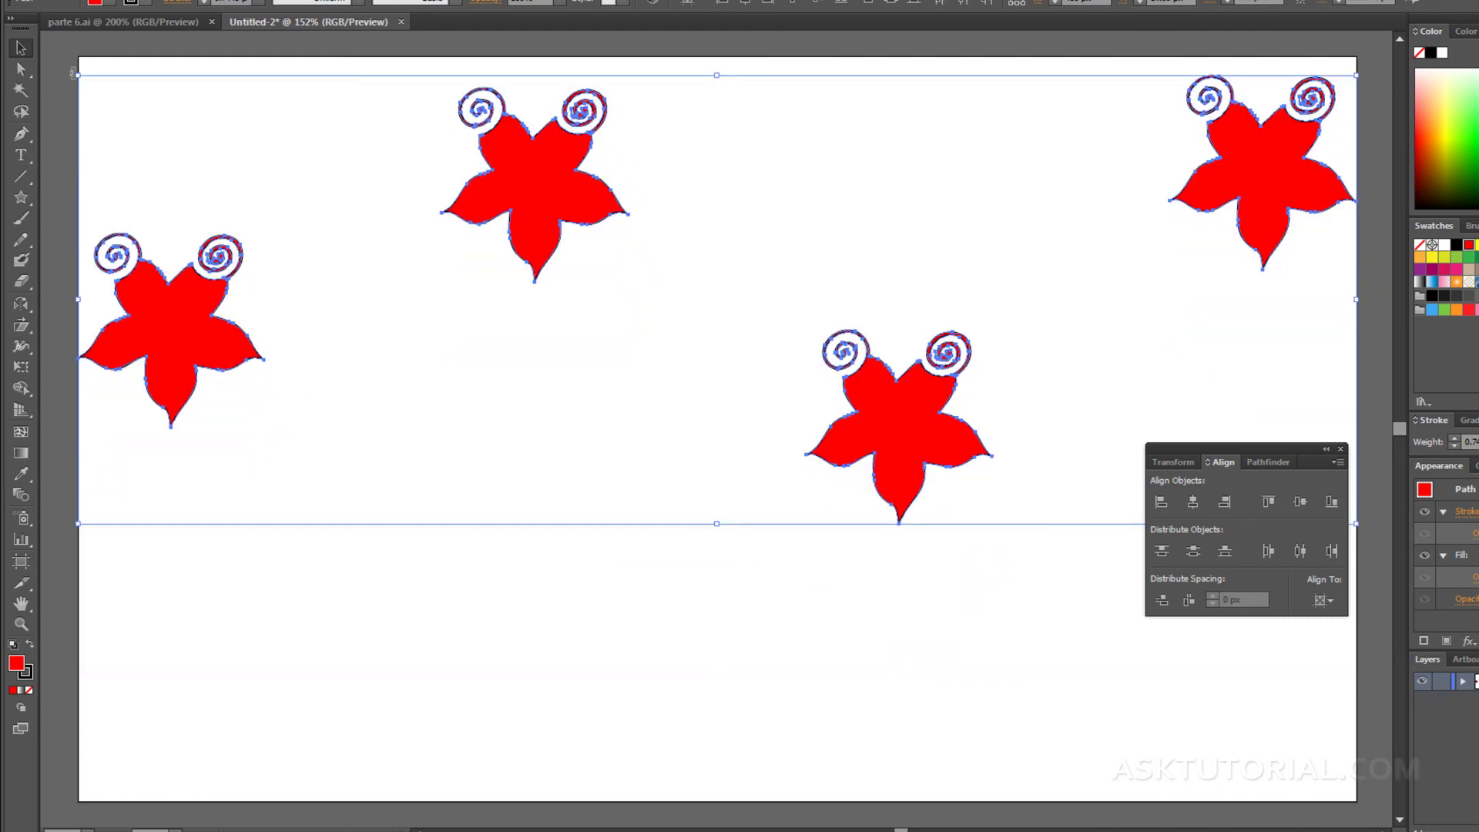
click(1339, 605)
click(1331, 616)
click(1300, 504)
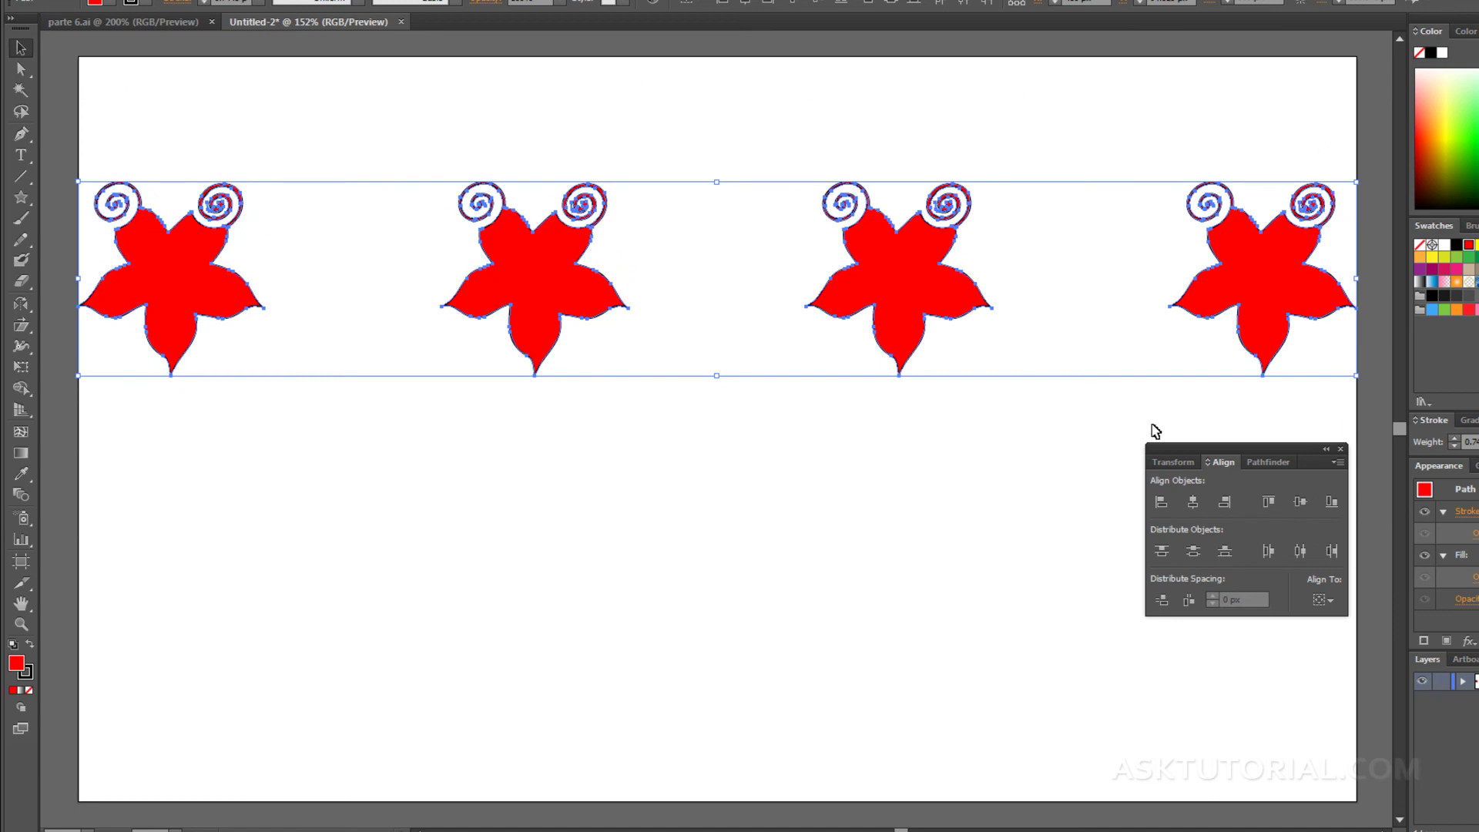
Review the Align To reference choices without changing the setting, and close the Align controls.
click(1322, 600)
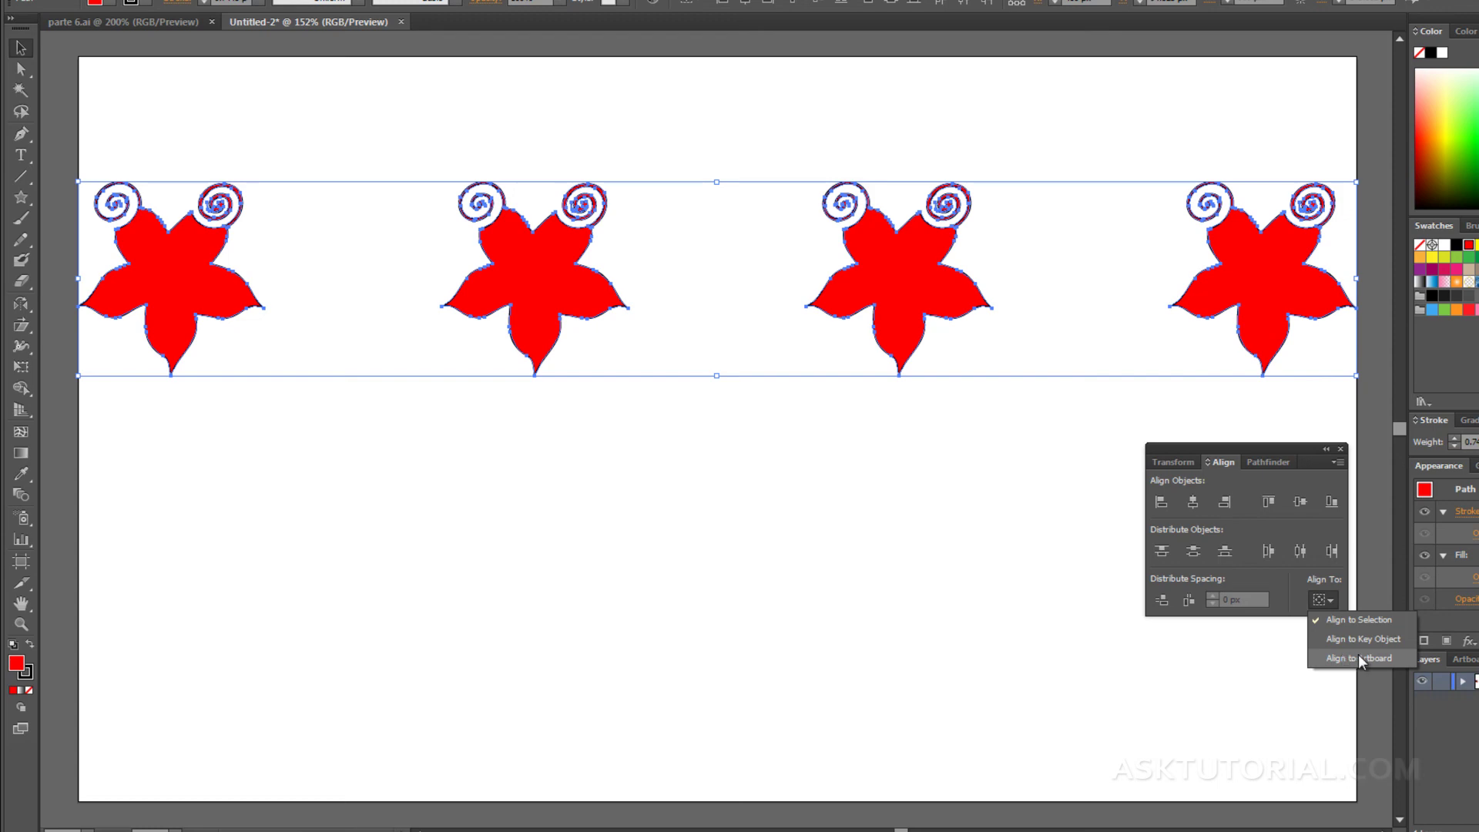
click(1299, 450)
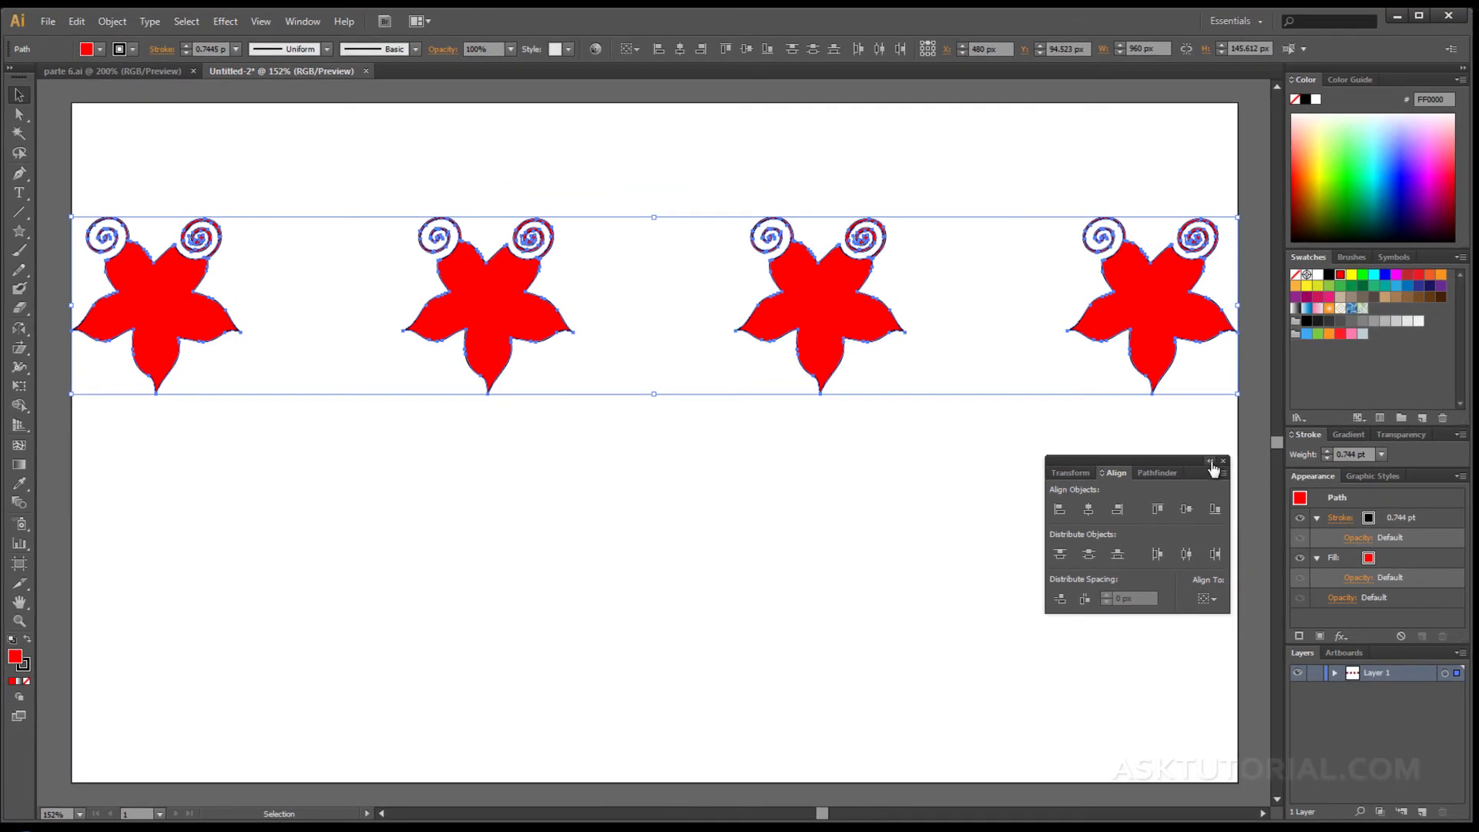
click(1224, 461)
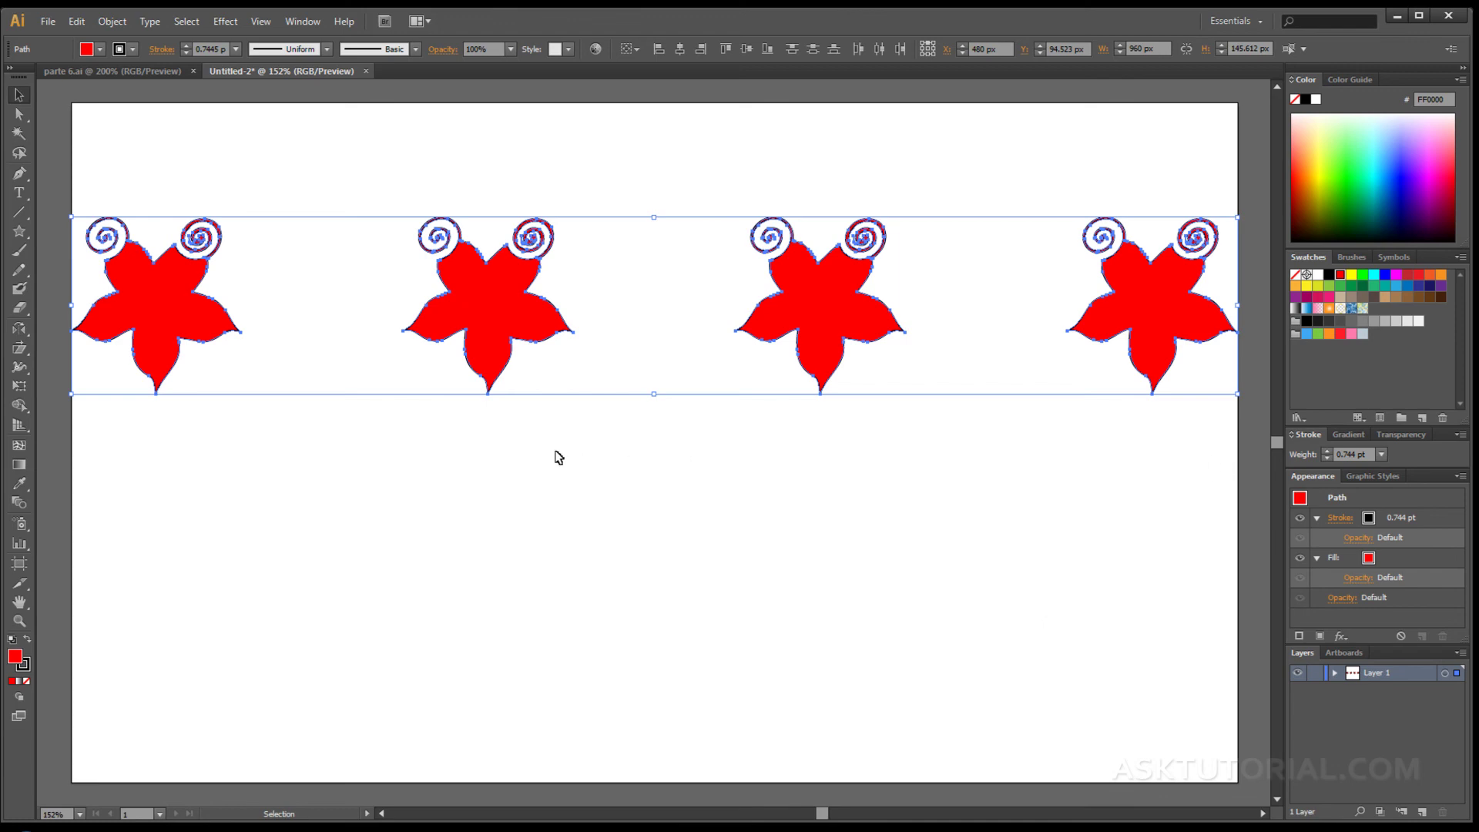